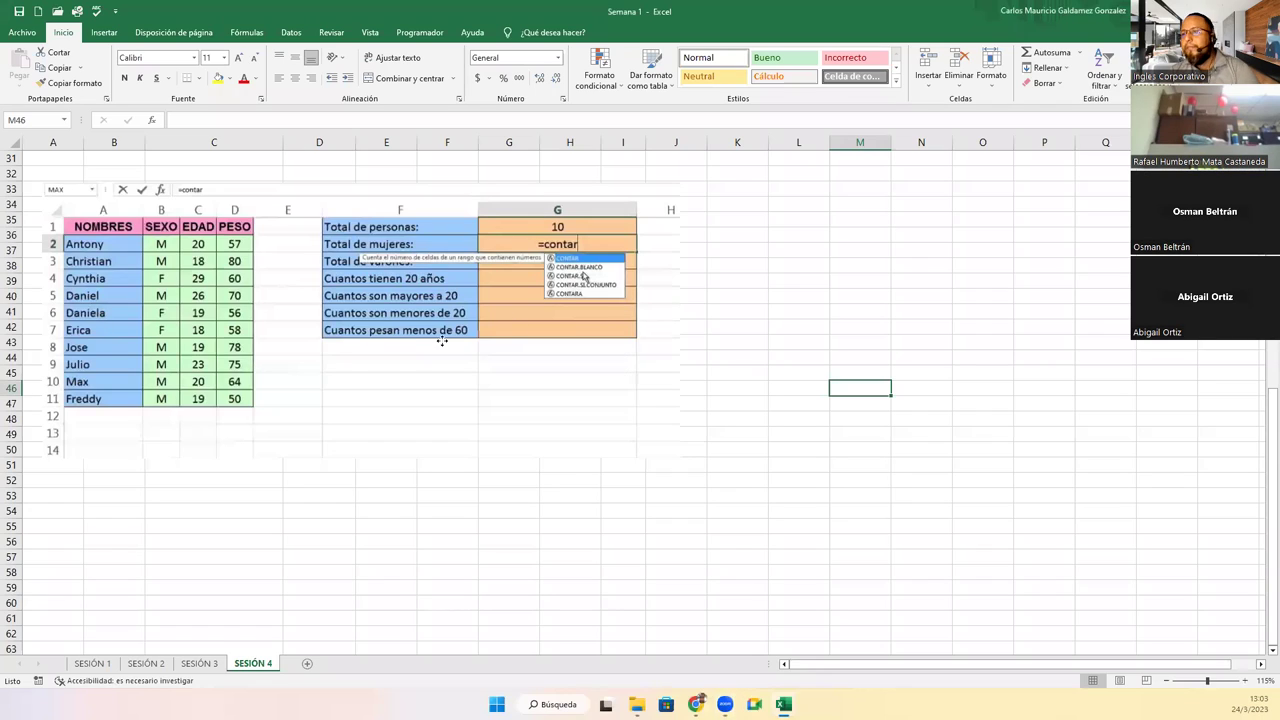
# - Move the table picture to the right and enter the header 'Nombres' in A34
pyautogui.moveTo(442, 341); pyautogui.dragTo(795, 358)
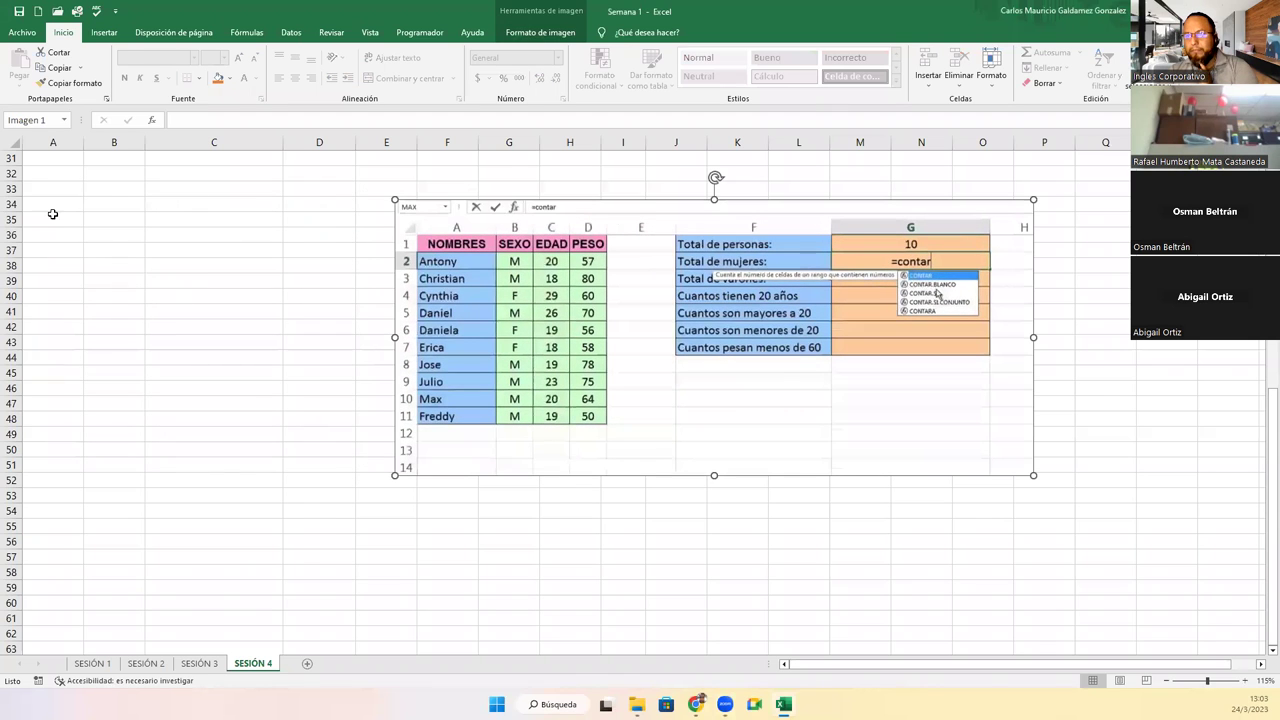
pyautogui.click(46, 205)
pyautogui.write('Nom')
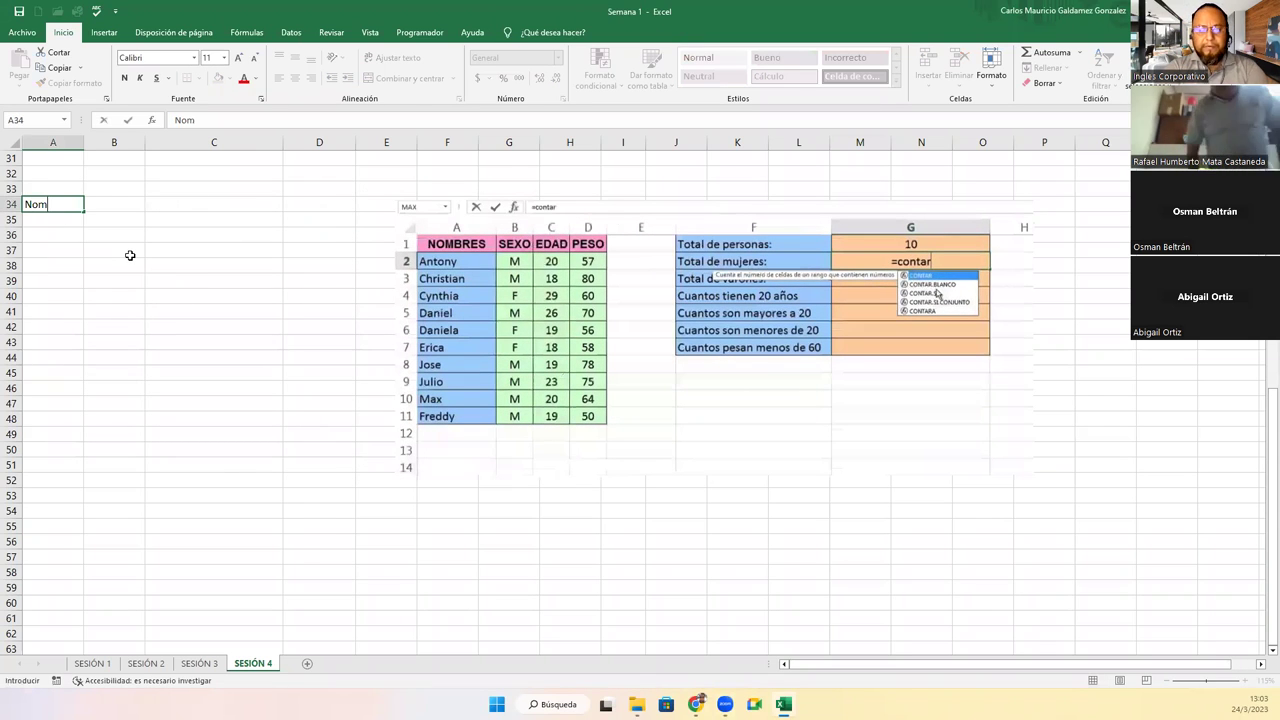
pyautogui.write('bressEX')
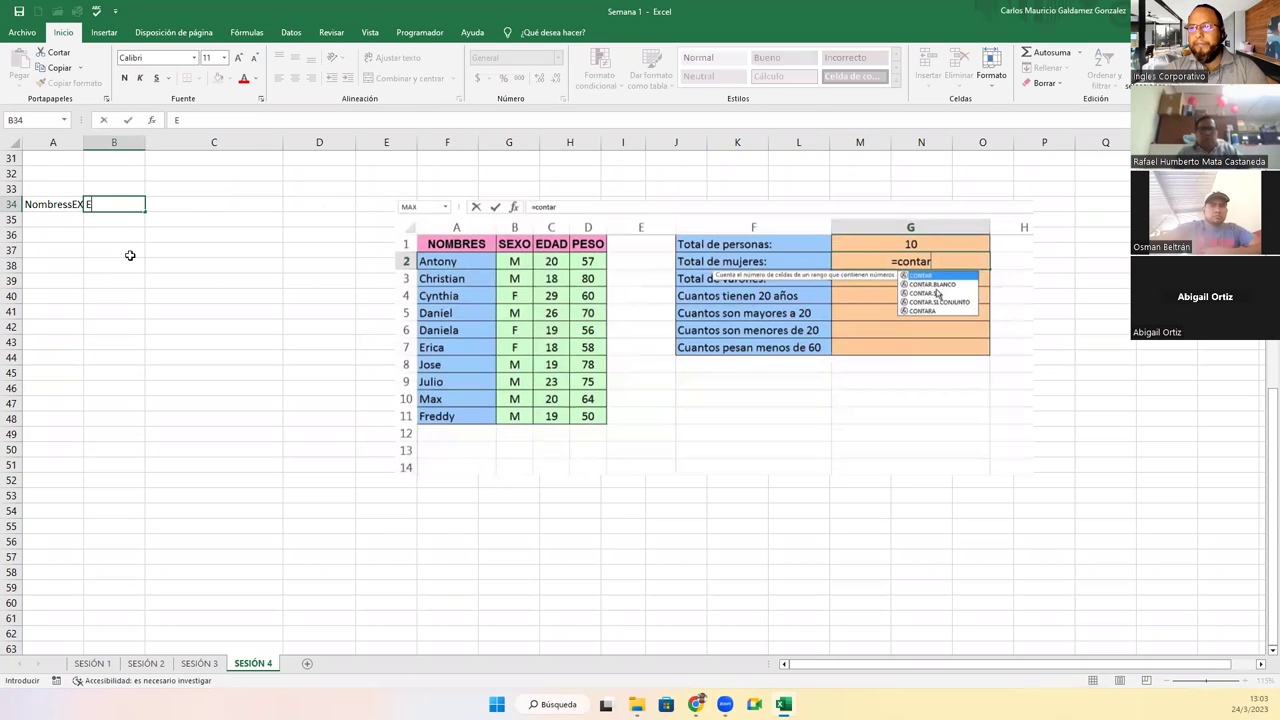
pyautogui.press('F2')
pyautogui.press('BackSpace')
pyautogui.press('BackSpace')
pyautogui.press('BackSpace')
pyautogui.press('BackSpace')
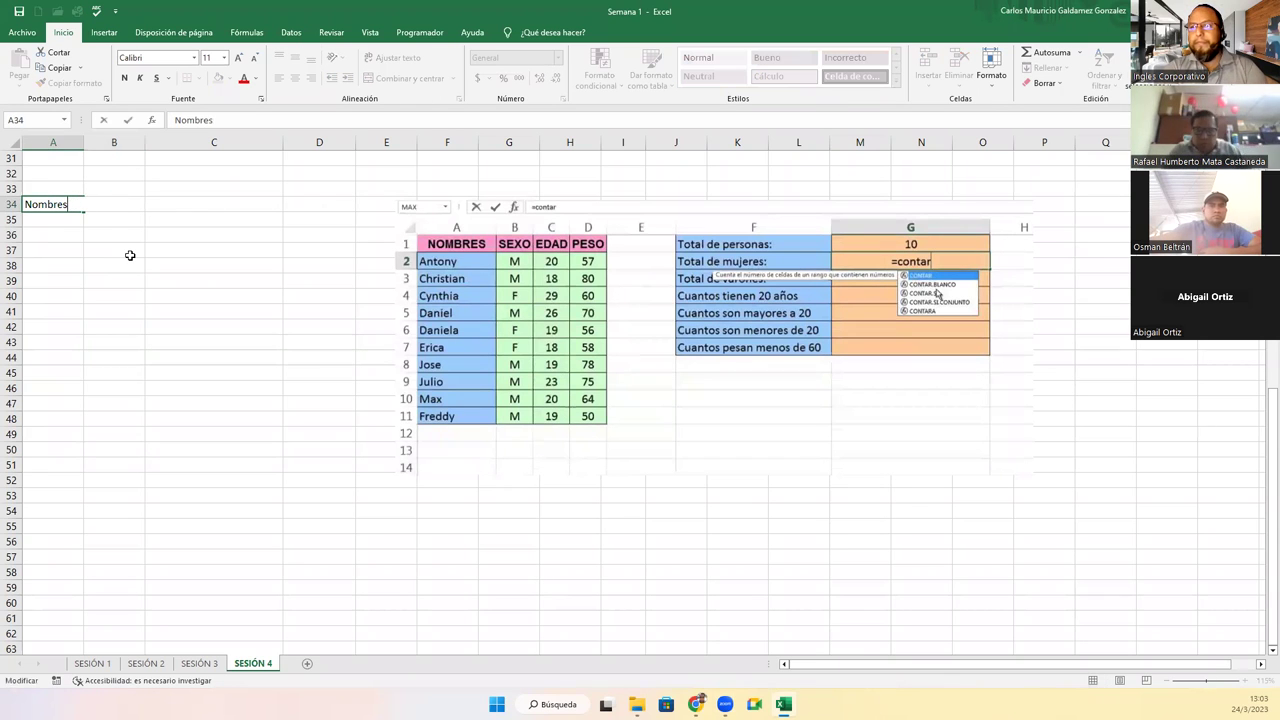
pyautogui.press('Tab')
pyautogui.write('E')
pyautogui.press('BackSpace')
# - Add the headers 'Sexo', 'Edad' and 'Peso' in B34:D34
pyautogui.write('Sexo')
pyautogui.press('Tab')
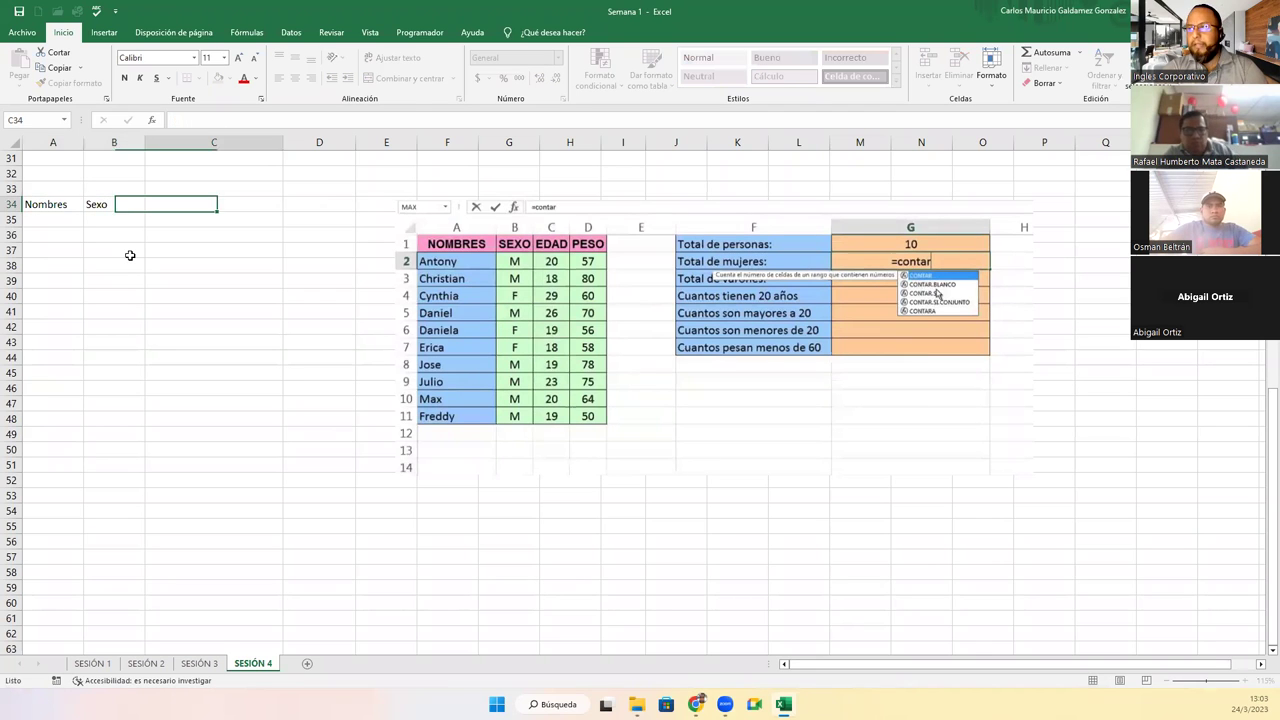
pyautogui.write('Edad')
pyautogui.press('Tab')
pyautogui.write('Peso')
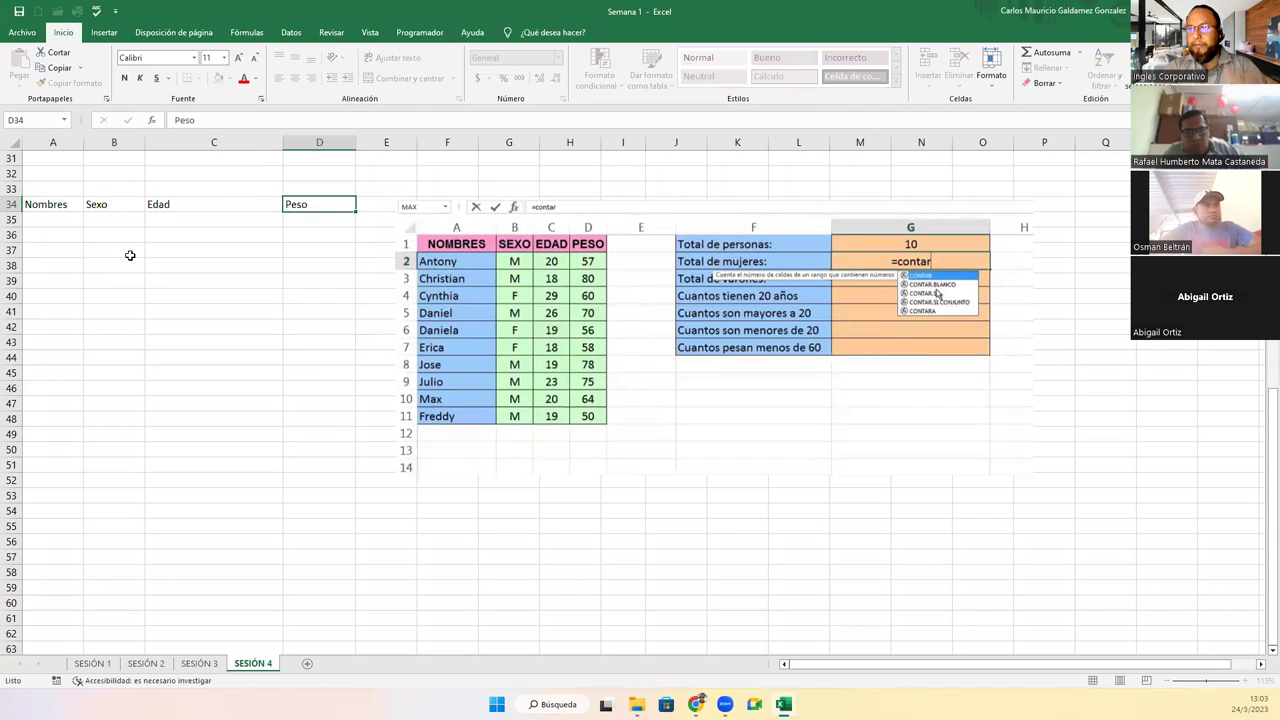
pyautogui.press('Return')
pyautogui.press('Tab')
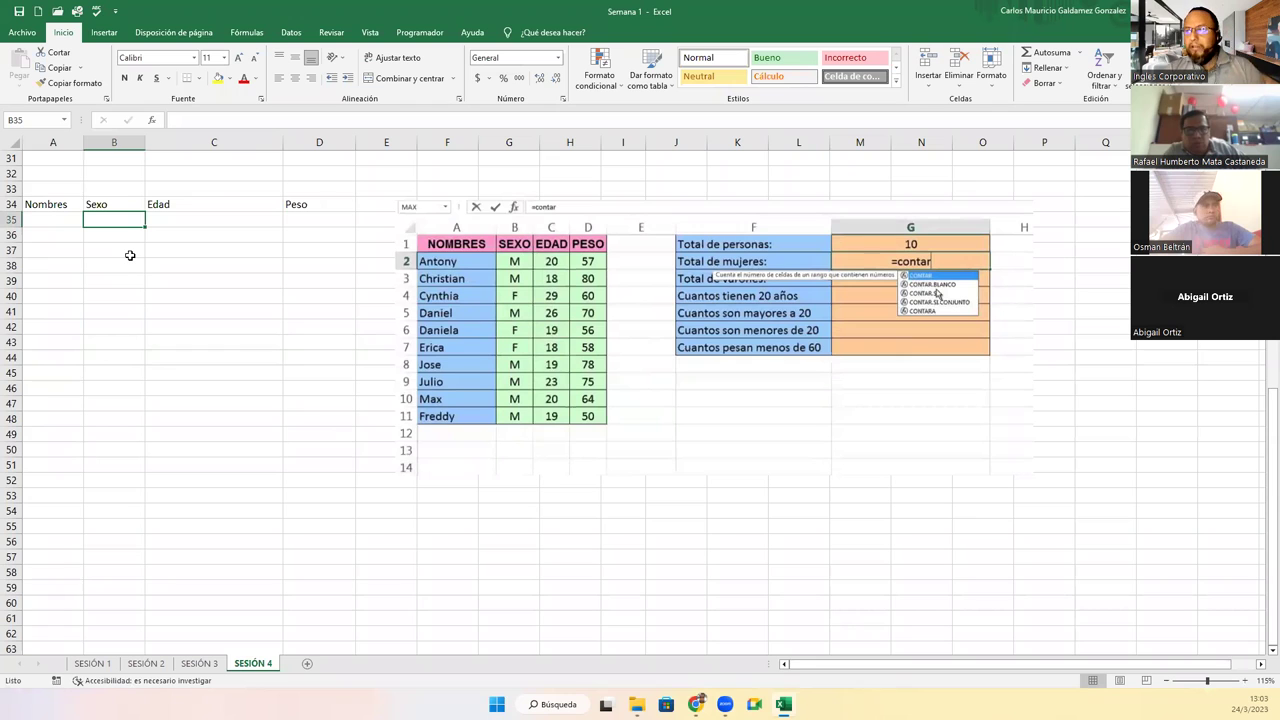
# - Start the Sexo column with M, M in B35:B36, followed by two entries that AutoComplete turned into FM
pyautogui.click(130, 255)
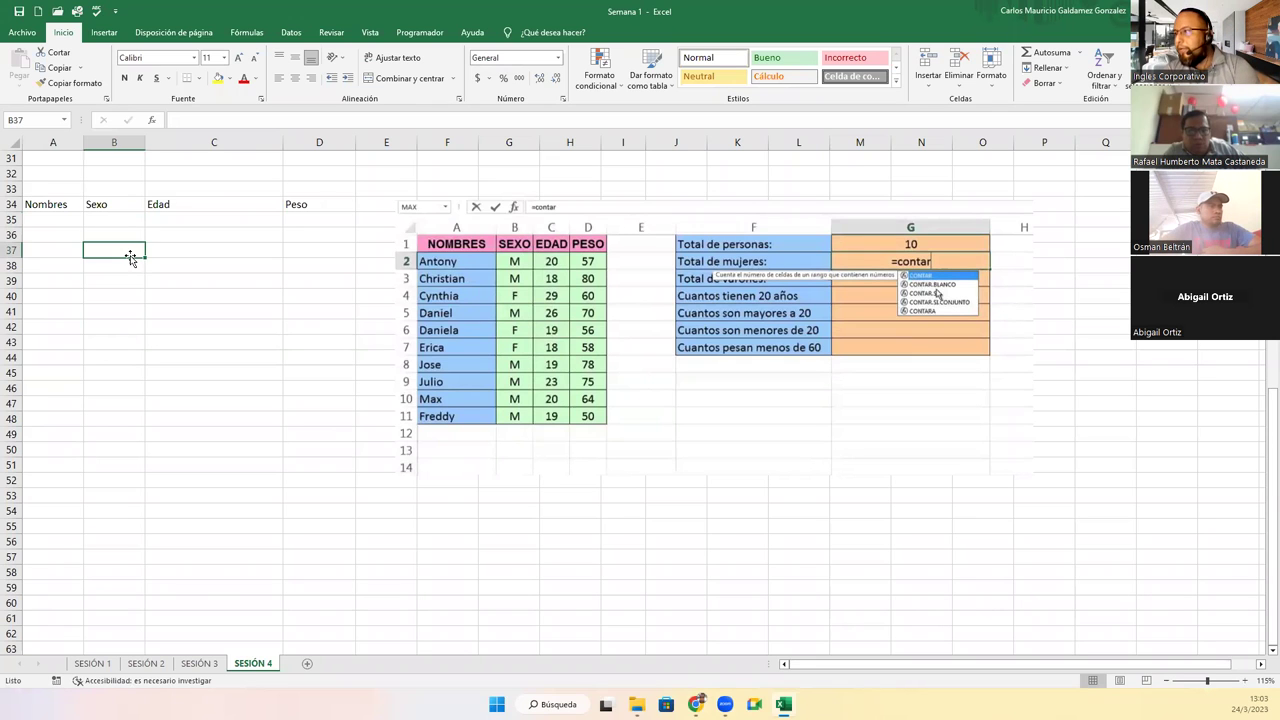
pyautogui.press('Up')
pyautogui.press('Up')
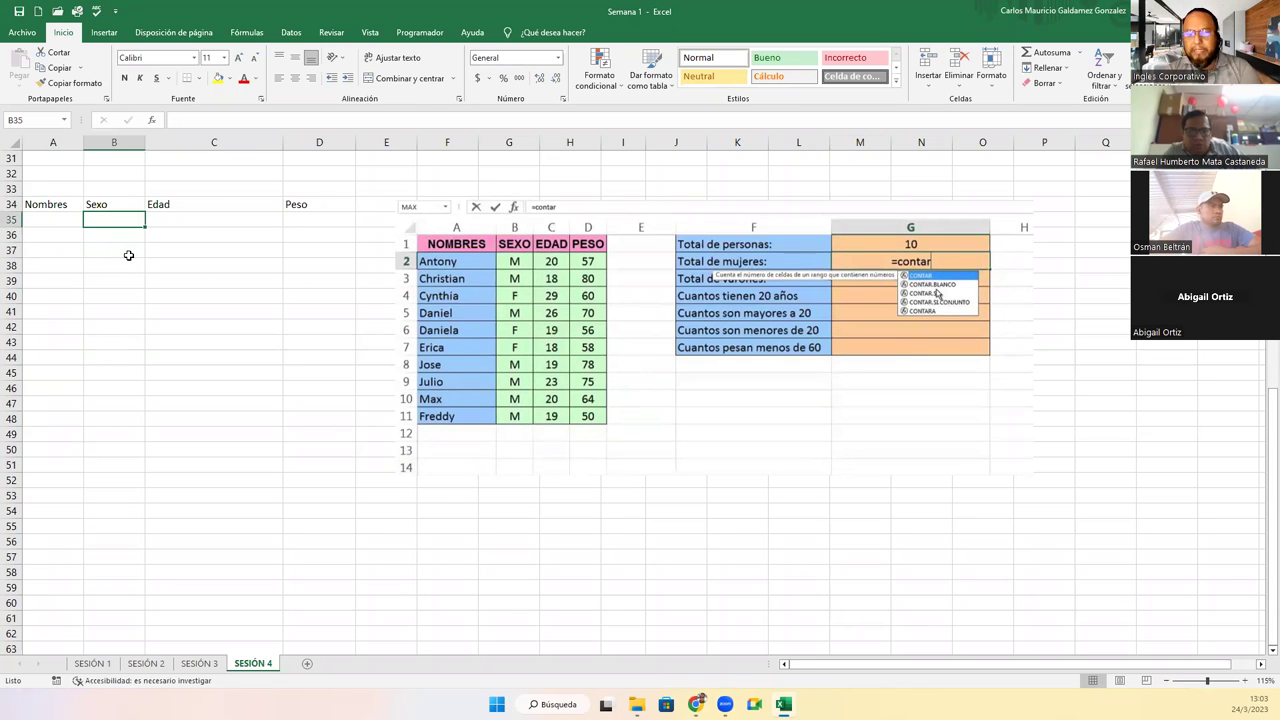
pyautogui.write('M')
pyautogui.press('Return')
pyautogui.write('M')
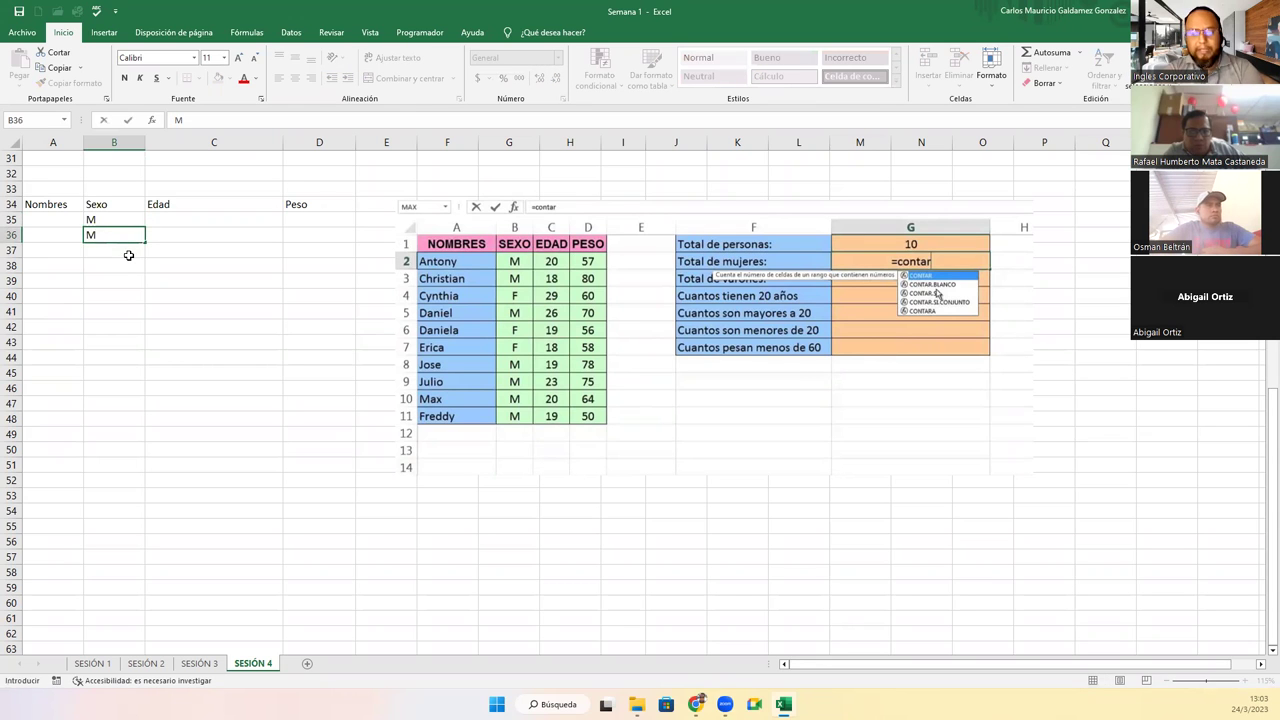
pyautogui.press('Return')
pyautogui.write('FM')
pyautogui.press('Return')
pyautogui.write('FM')
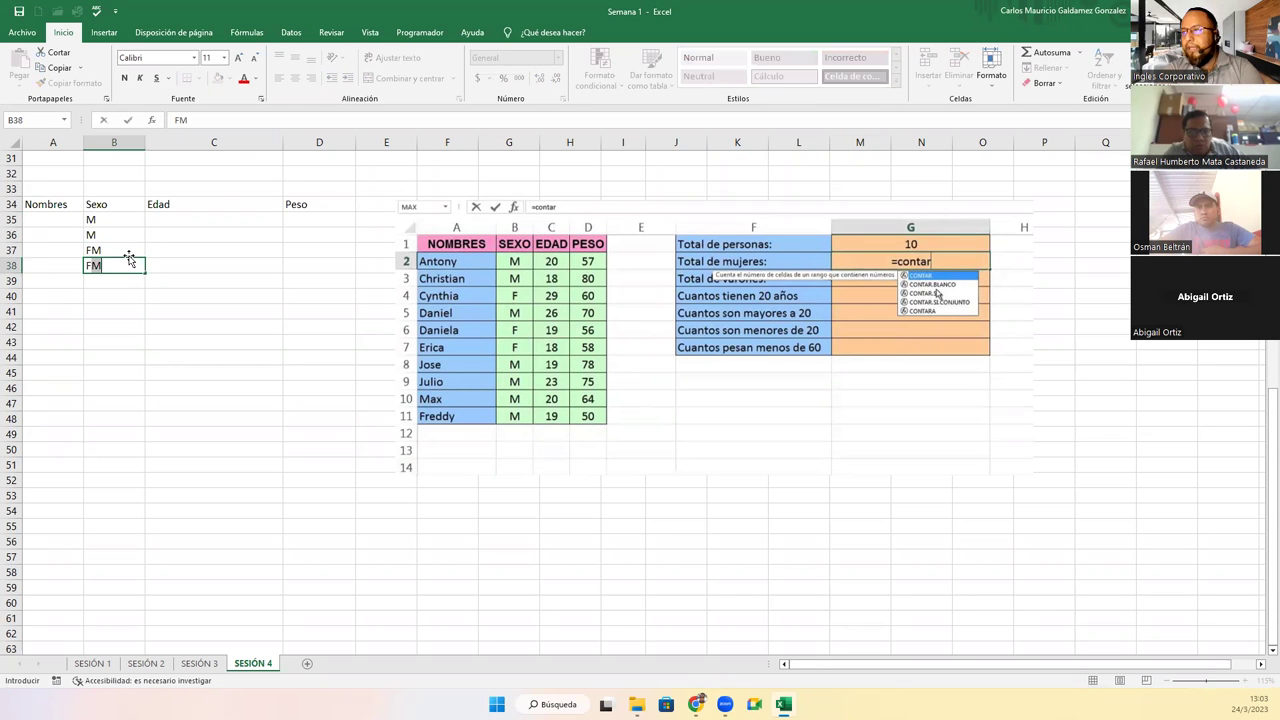
pyautogui.press('Return')
# - Correct the Sexo entries from B37 to F, M, F, F, then add M, M, M, M
pyautogui.press('Up')
pyautogui.press('Up')
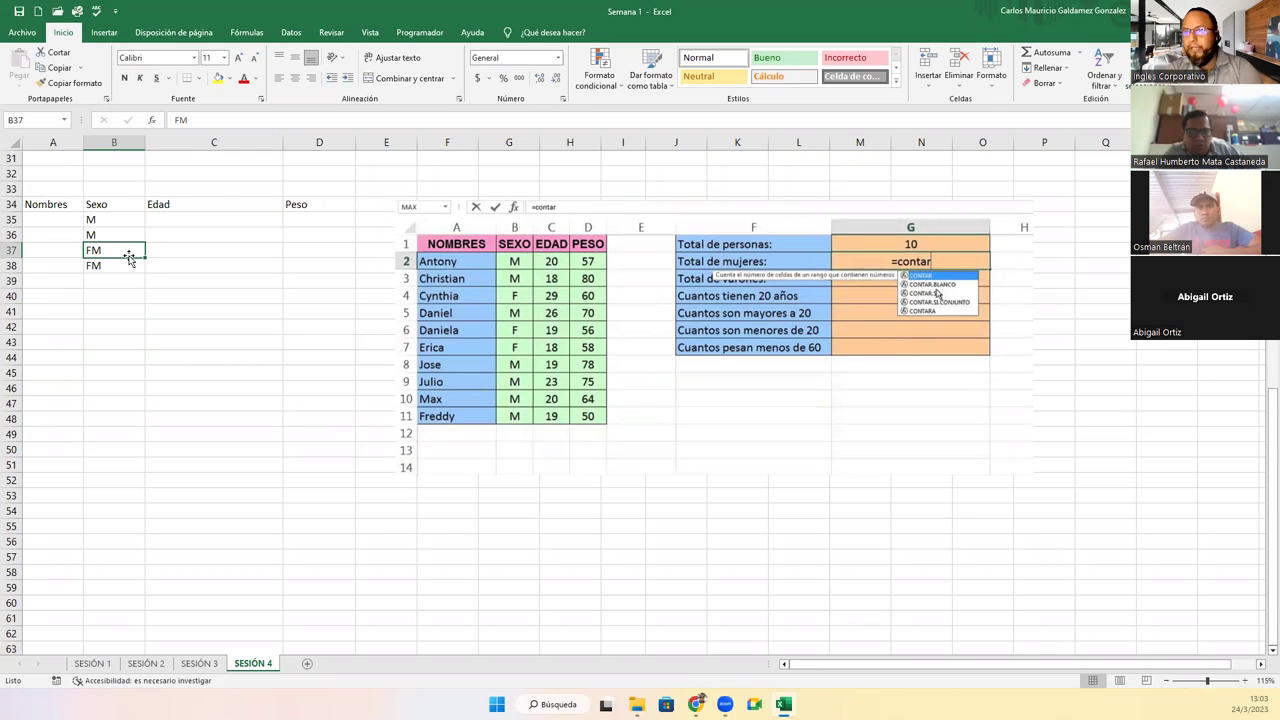
pyautogui.write('F')
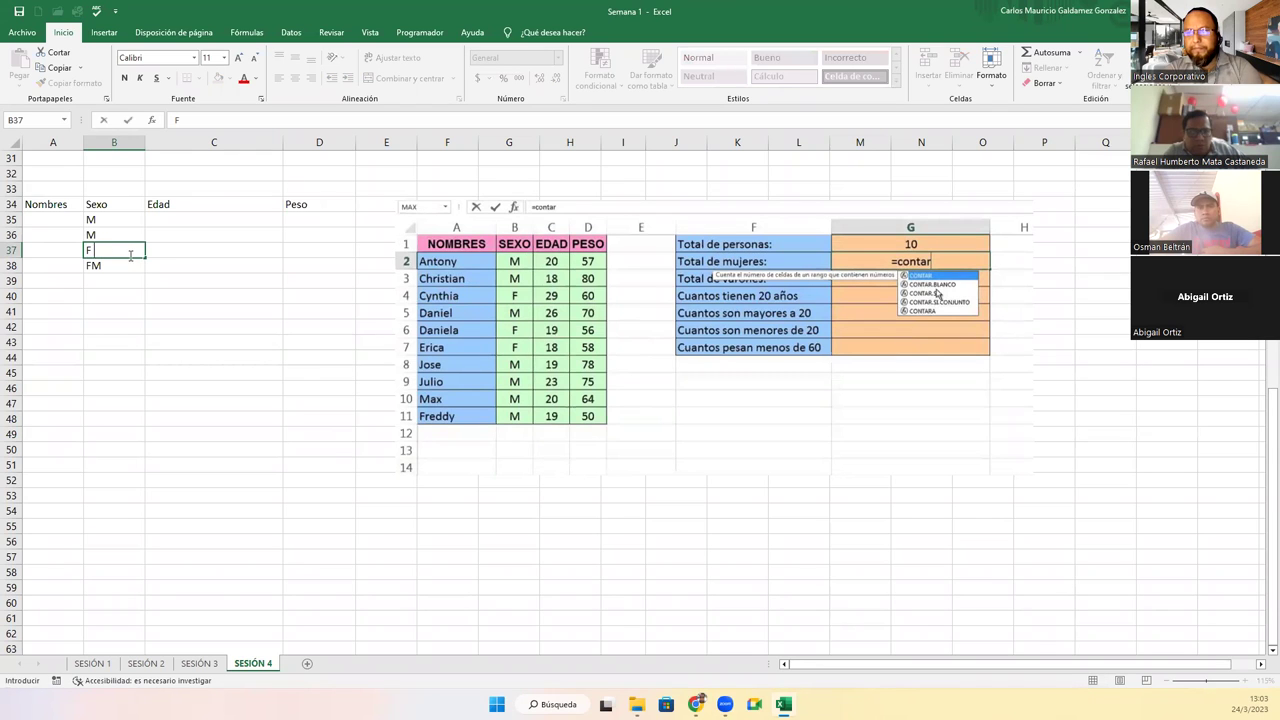
pyautogui.press('Return')
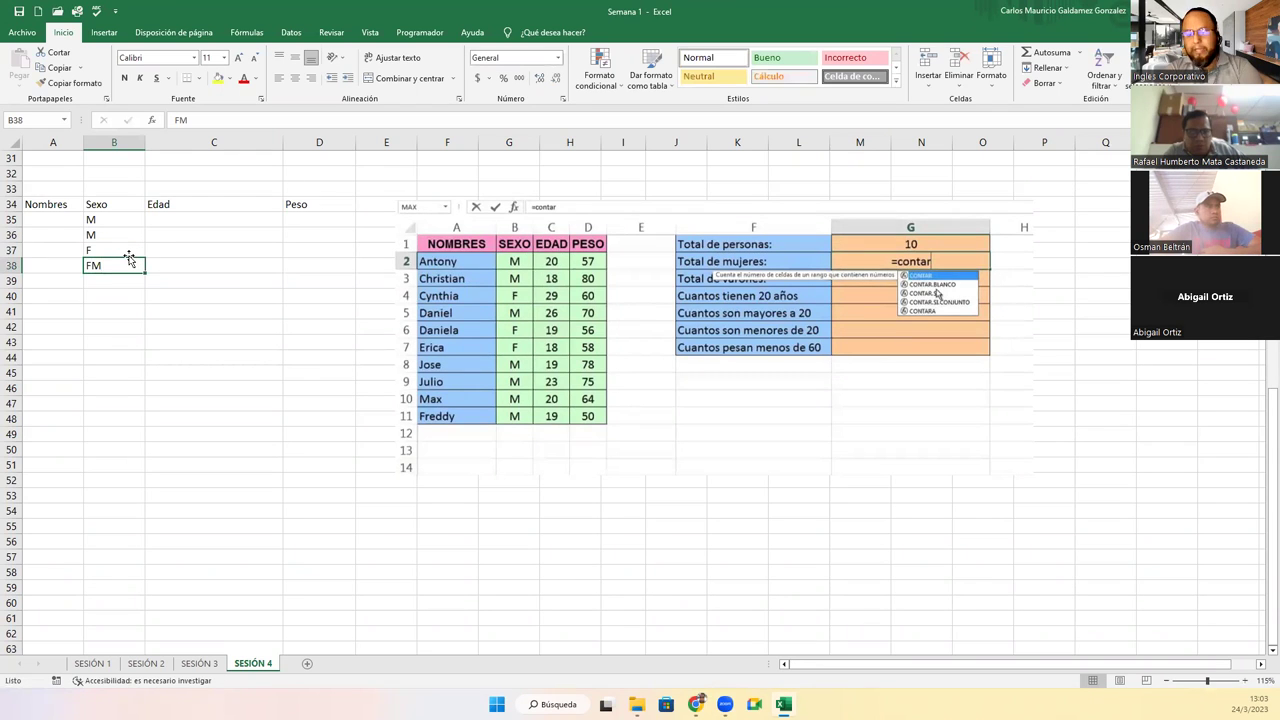
pyautogui.write('M')
pyautogui.press('Return')
pyautogui.write('F')
pyautogui.press('Return')
pyautogui.write('F')
pyautogui.press('Return')
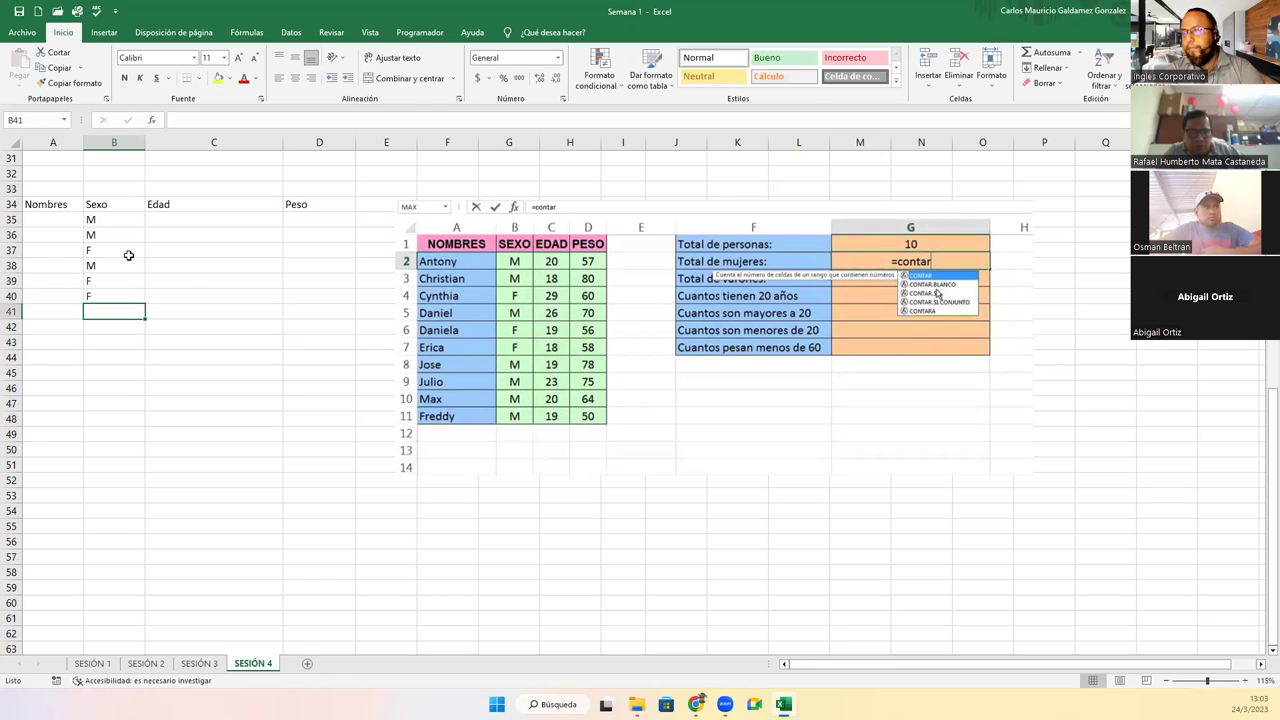
pyautogui.write('M M M M')
# - Enter the ages 20, 18, 29, 26 and 19 in C35:C39
pyautogui.press('Right')
pyautogui.press('Up')
pyautogui.press('Up')
pyautogui.press('Up')
pyautogui.press('Up')
pyautogui.press('Up')
pyautogui.press('Up')
pyautogui.press('Up')
pyautogui.press('Up')
pyautogui.press('Up')
pyautogui.press('Up')
pyautogui.write('2')
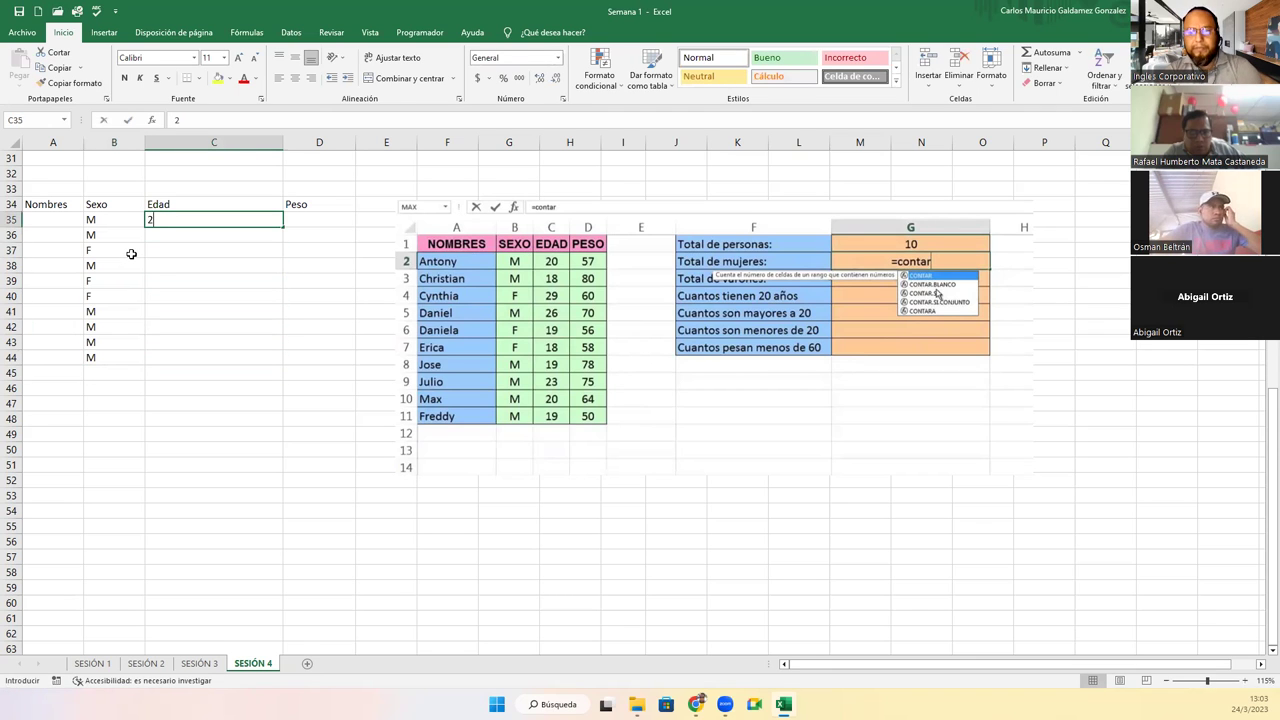
pyautogui.write('0')
pyautogui.press('Return')
pyautogui.write('18')
pyautogui.press('Return')
pyautogui.write('29')
pyautogui.press('Return')
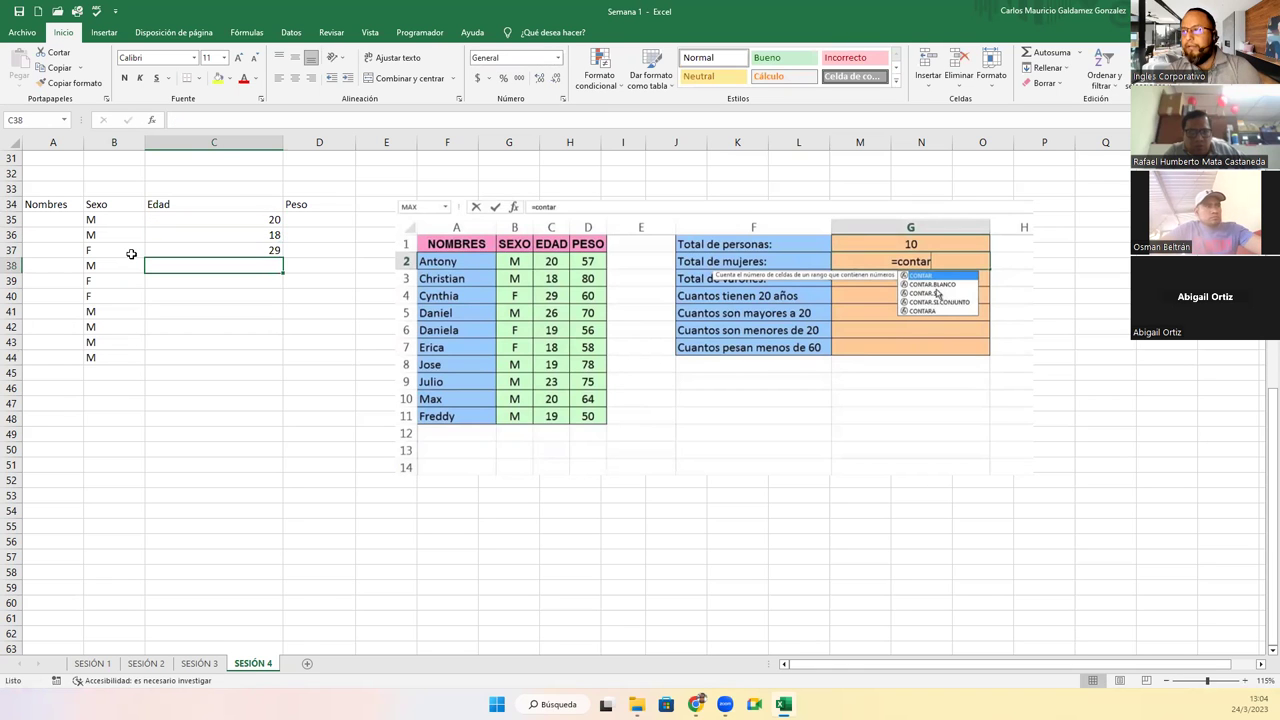
pyautogui.write('6')
pyautogui.press('Return')
pyautogui.write('1')
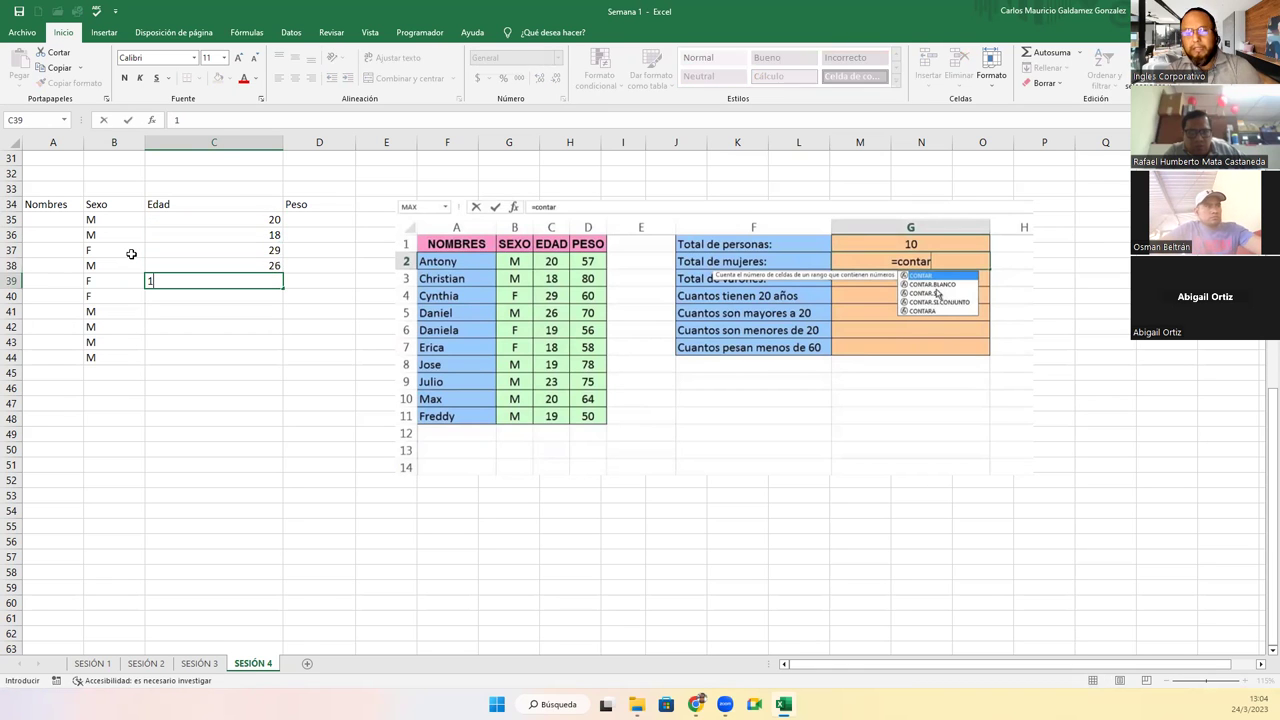
pyautogui.press('Return')
# - Enter the remaining ages 18, 19, 23 and 19 in the Edad column
pyautogui.write('18')
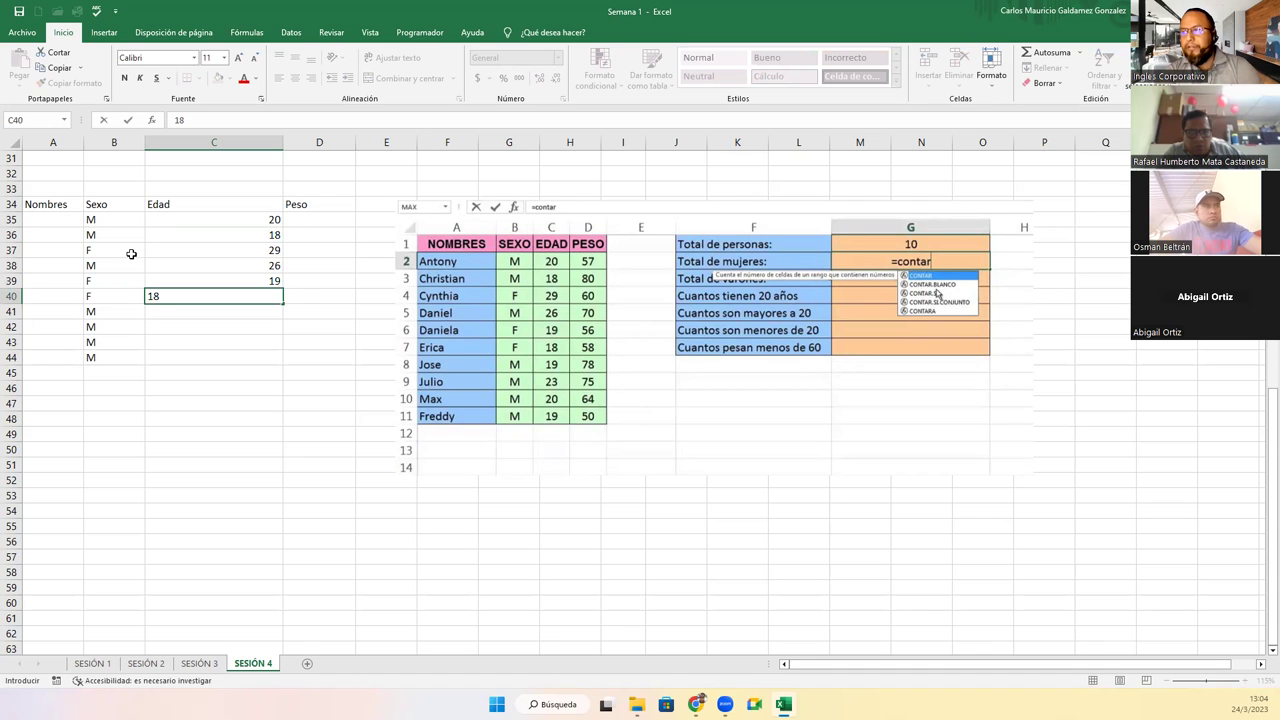
pyautogui.press('Return')
pyautogui.write('19')
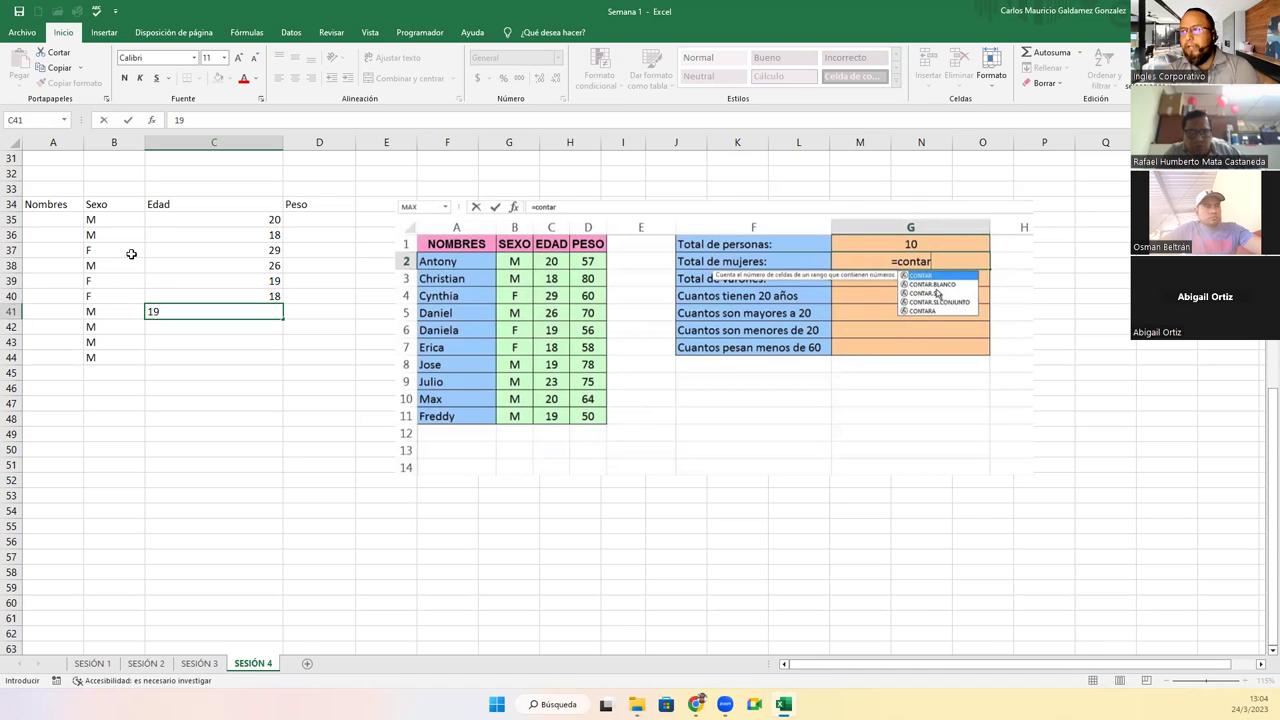
pyautogui.press('Return')
pyautogui.press('Return')
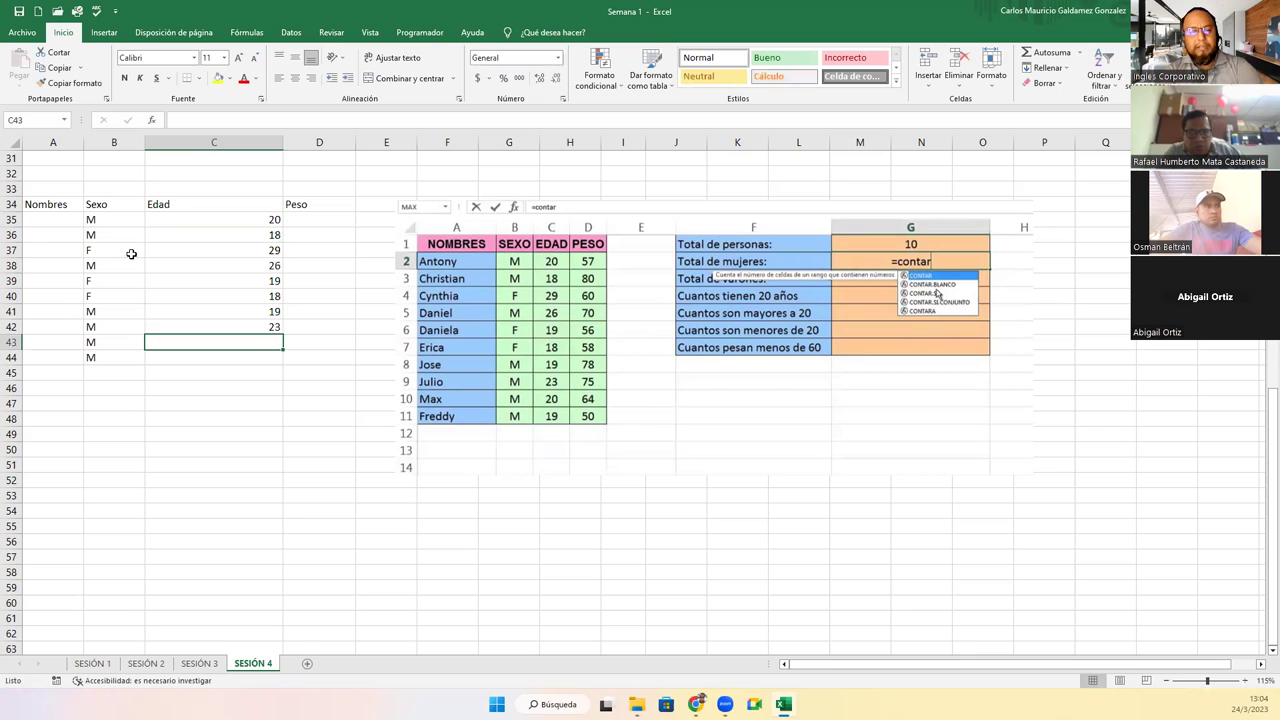
pyautogui.write('20')
pyautogui.press('Return')
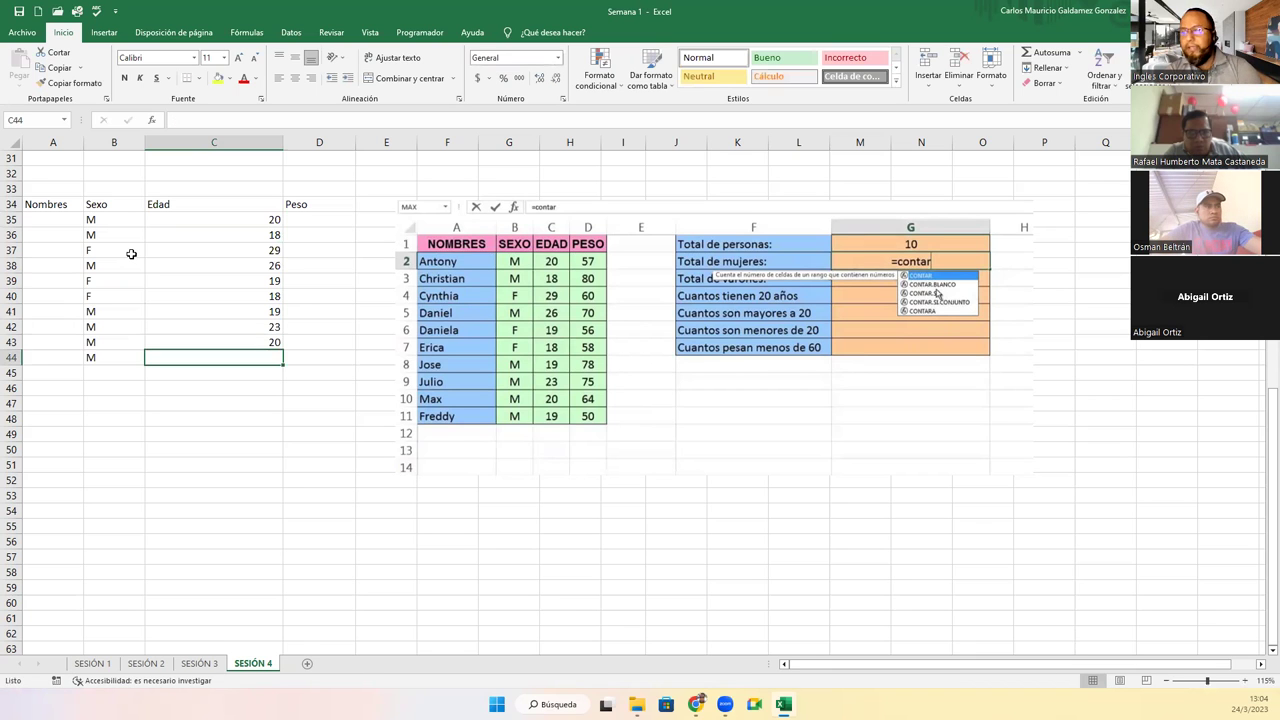
pyautogui.write('19')
pyautogui.press('Tab')
pyautogui.press('Up')
pyautogui.press('Up')
pyautogui.press('Up')
pyautogui.press('Up')
pyautogui.press('Down')
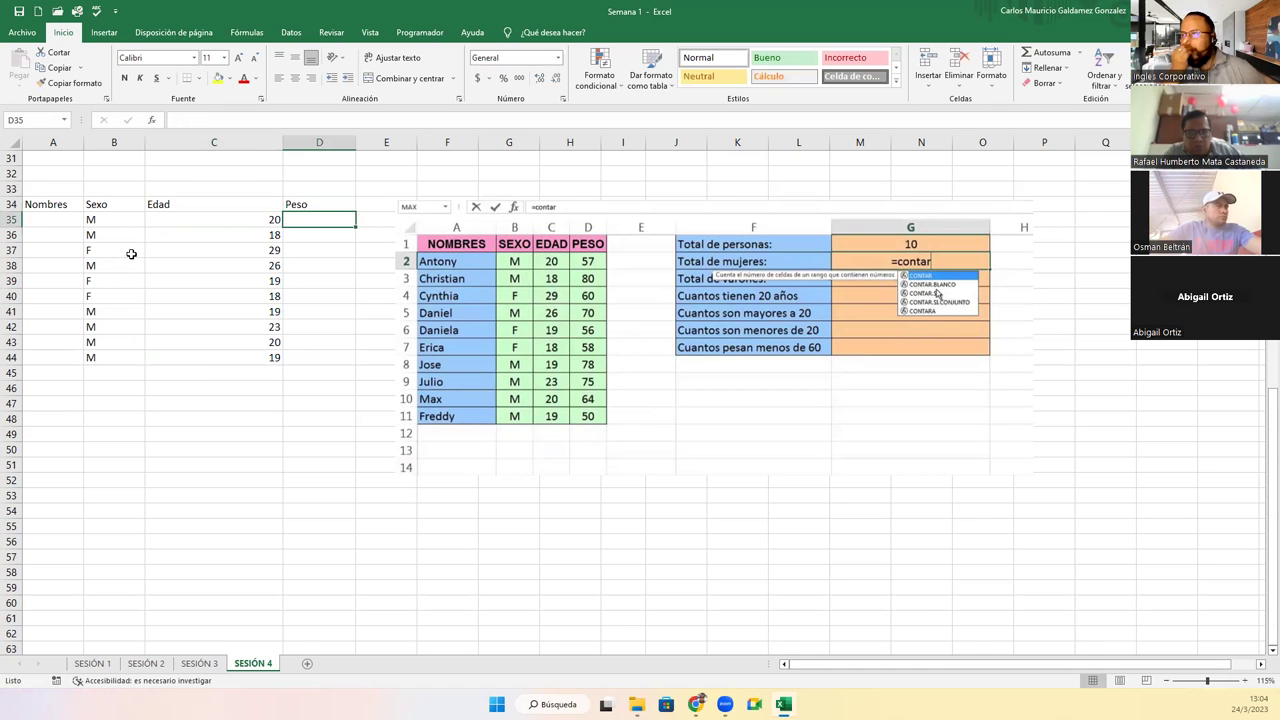
# - Enter the weights 57, 80, 60, 70 and 56 in D35:D39
pyautogui.write('57')
pyautogui.press('Return')
pyautogui.write('80')
pyautogui.press('Return')
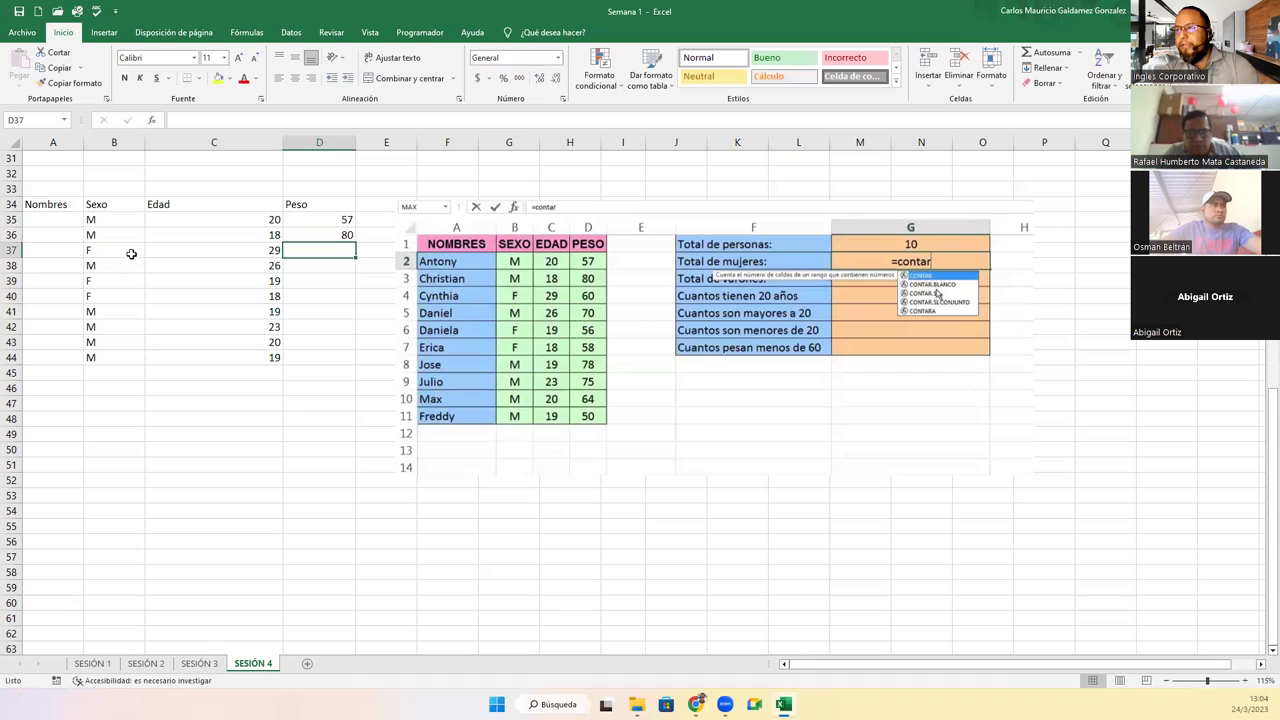
pyautogui.write('60')
pyautogui.press('Return')
pyautogui.write('70')
pyautogui.press('Return')
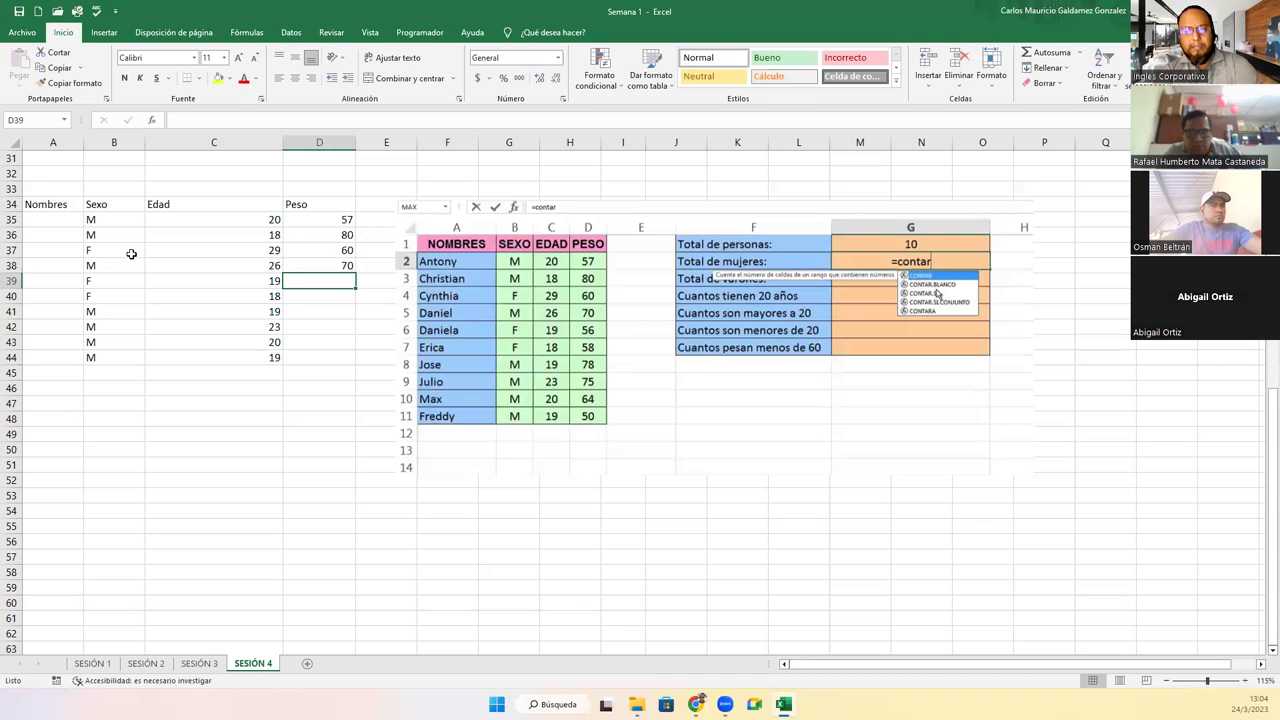
pyautogui.write('56')
pyautogui.press('Return')
# - Enter the weights 58, 78, 75, 64 and 50 in D40:D44
pyautogui.write('58')
pyautogui.press('Return')
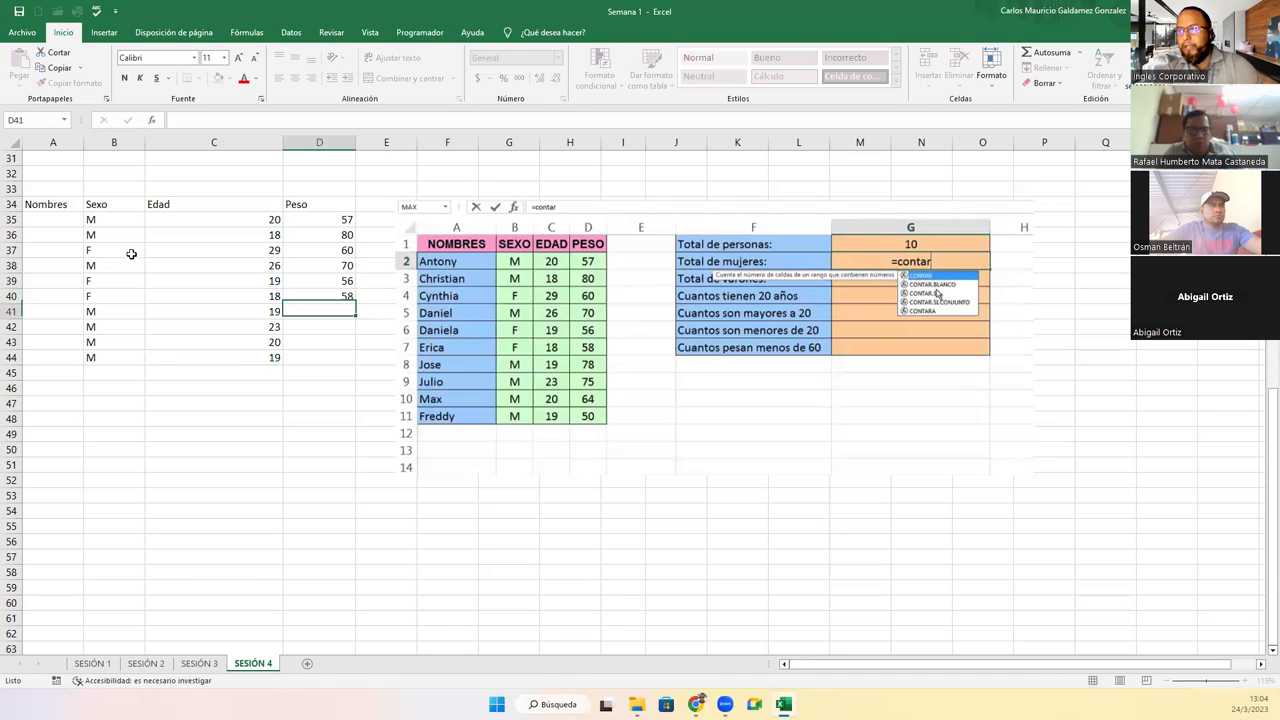
pyautogui.write('78')
pyautogui.press('Return')
pyautogui.write('75')
pyautogui.press('Return')
pyautogui.write('64')
pyautogui.press('Return')
pyautogui.write('6')
pyautogui.press('BackSpace')
pyautogui.write('50')
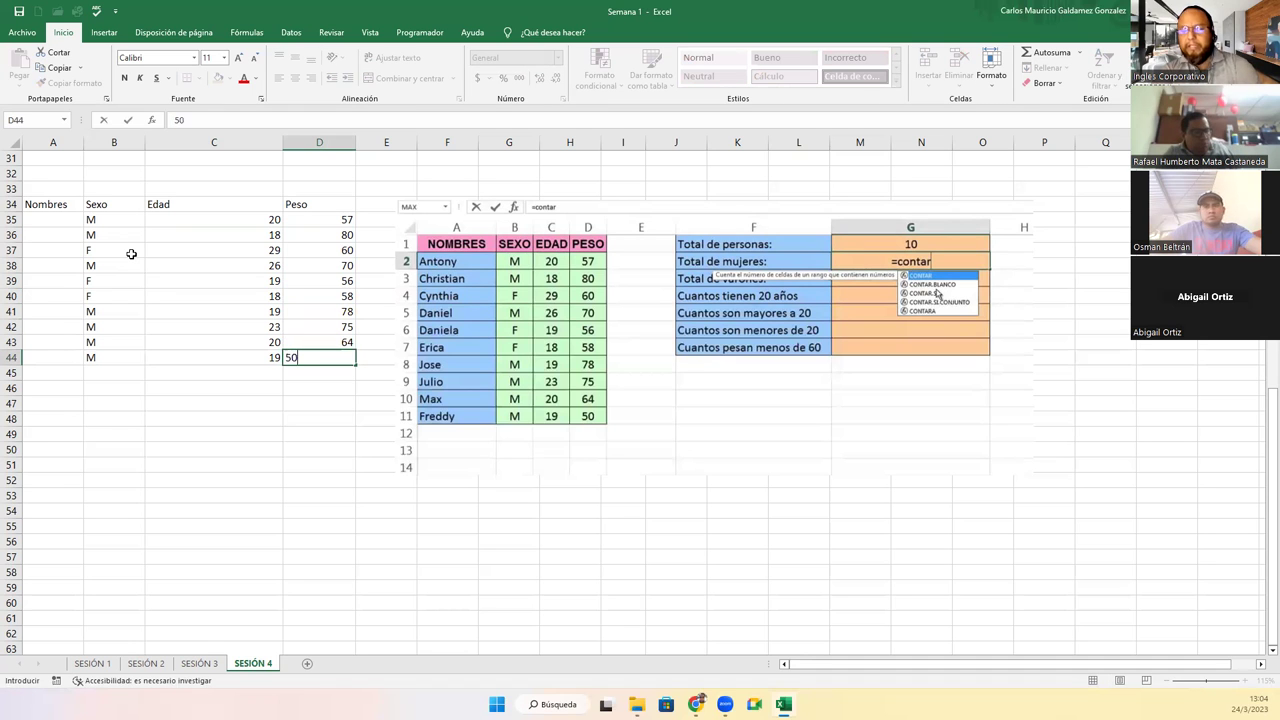
pyautogui.press('Return')
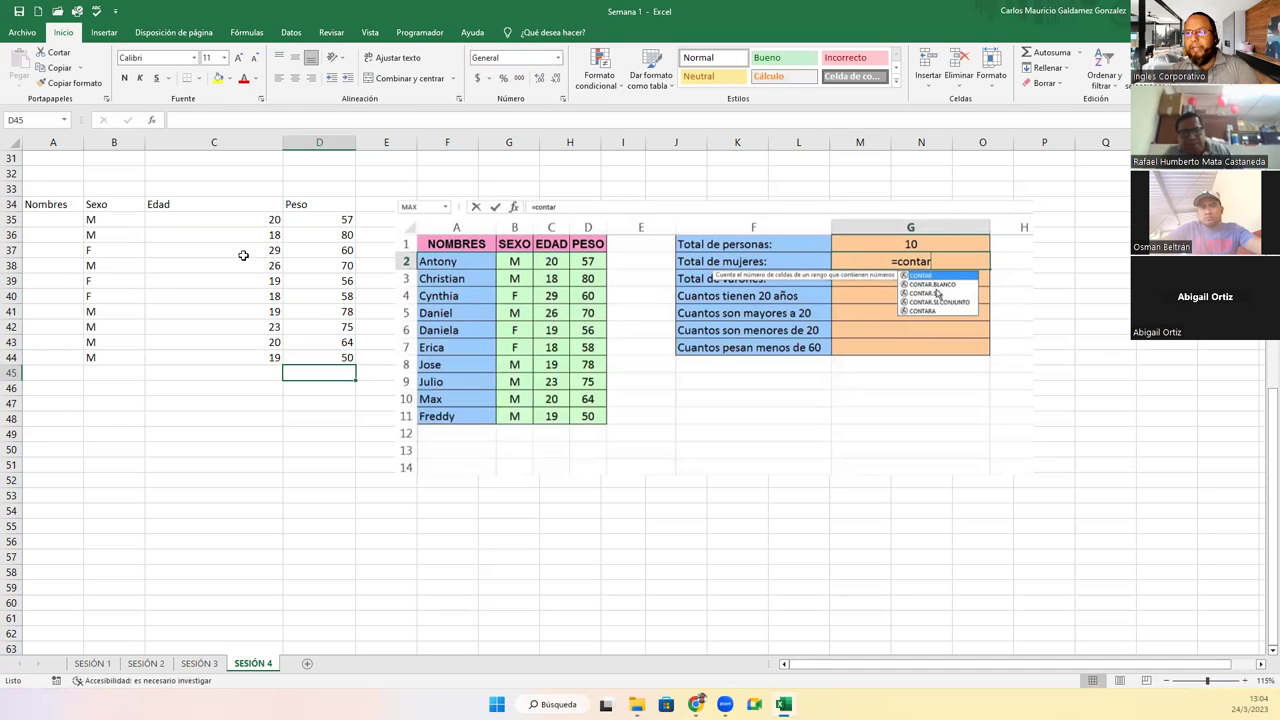
# - Move the table picture below the data and label G35 'Total de Personas'
pyautogui.moveTo(104, 204); pyautogui.dragTo(345, 355)
pyautogui.moveTo(571, 343)
pyautogui.mouseDown()
pyautogui.moveTo(425, 615)
pyautogui.moveTo(195, 561)
pyautogui.mouseUp()
pyautogui.click(530, 224)
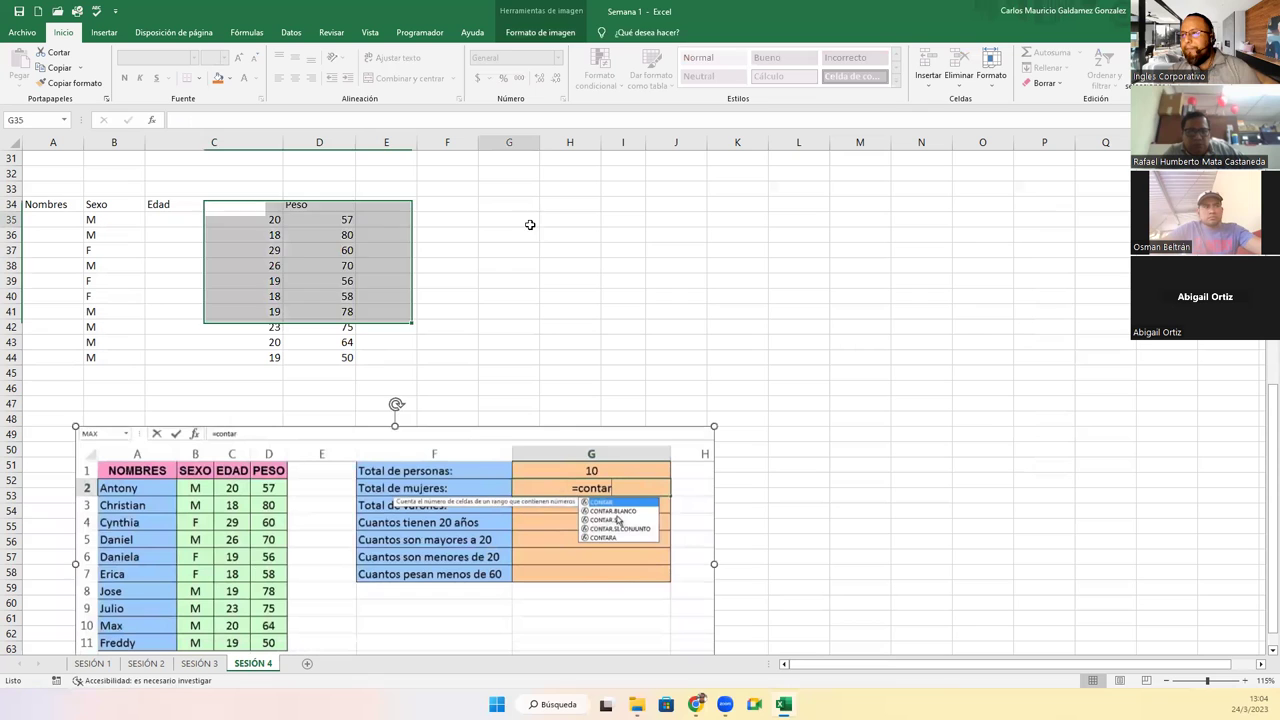
pyautogui.write('Tota')
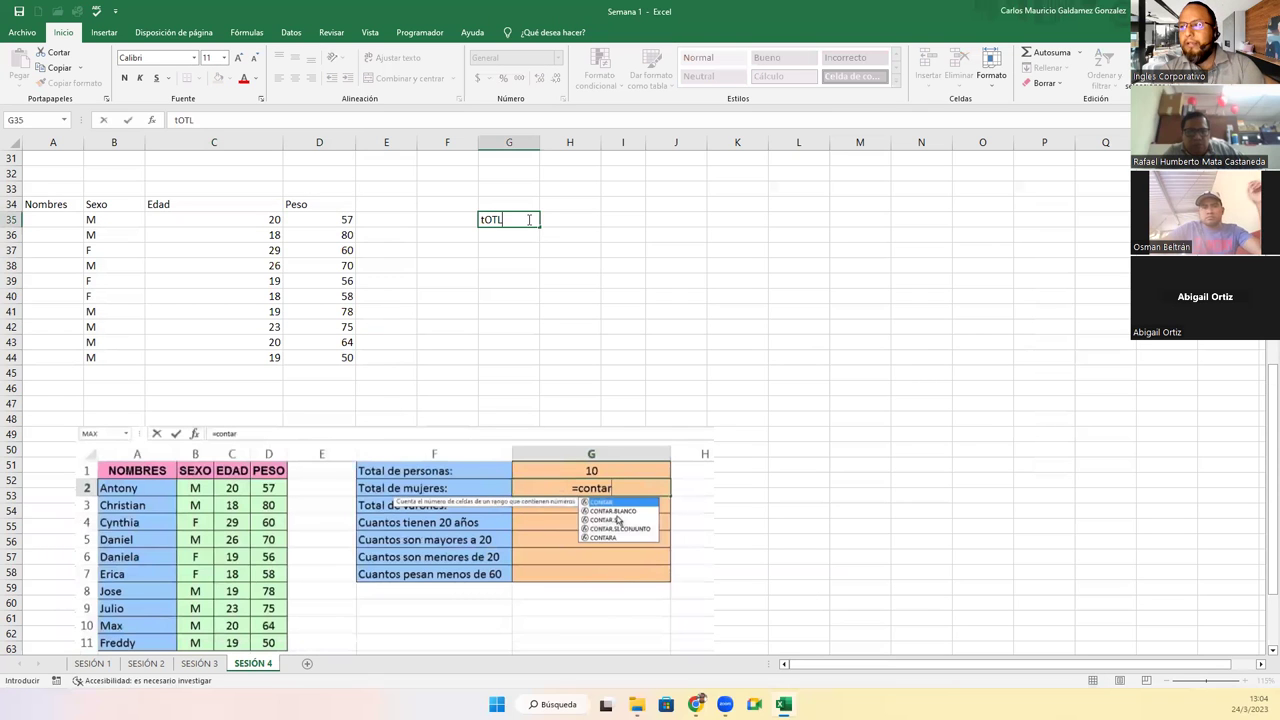
pyautogui.write('l de Pee')
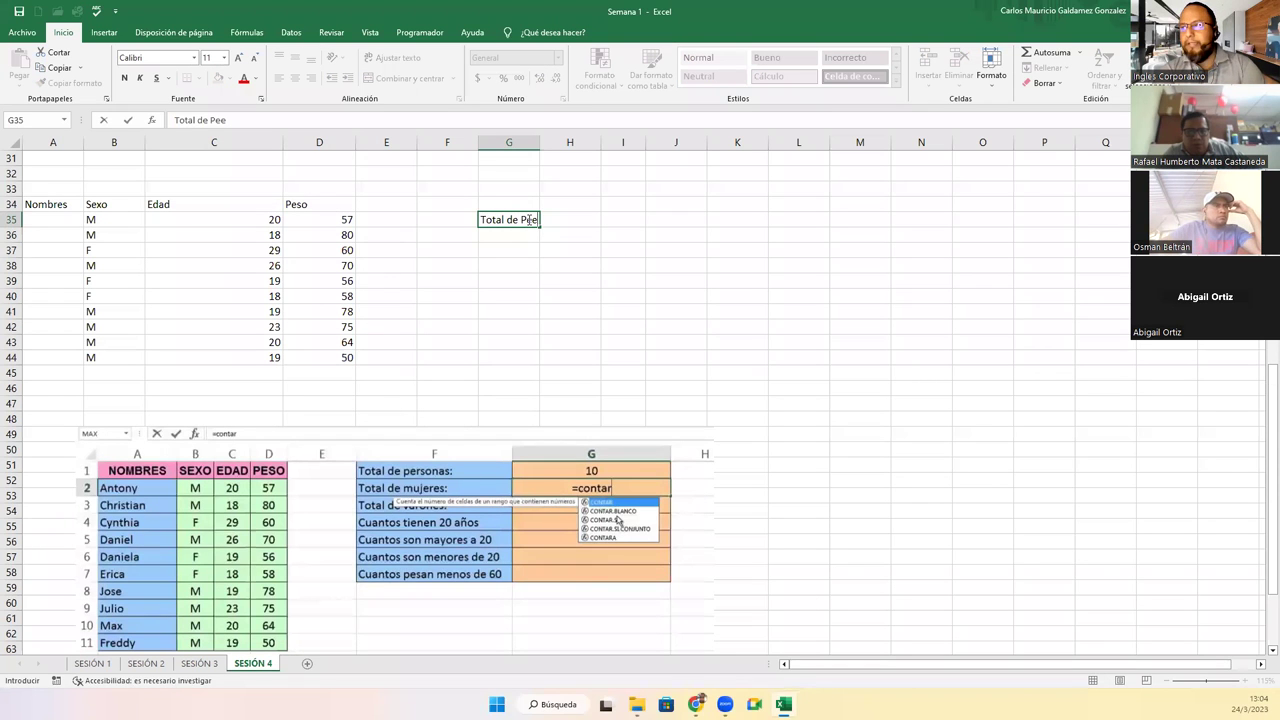
pyautogui.press('BackSpace')
pyautogui.write('rsonas')
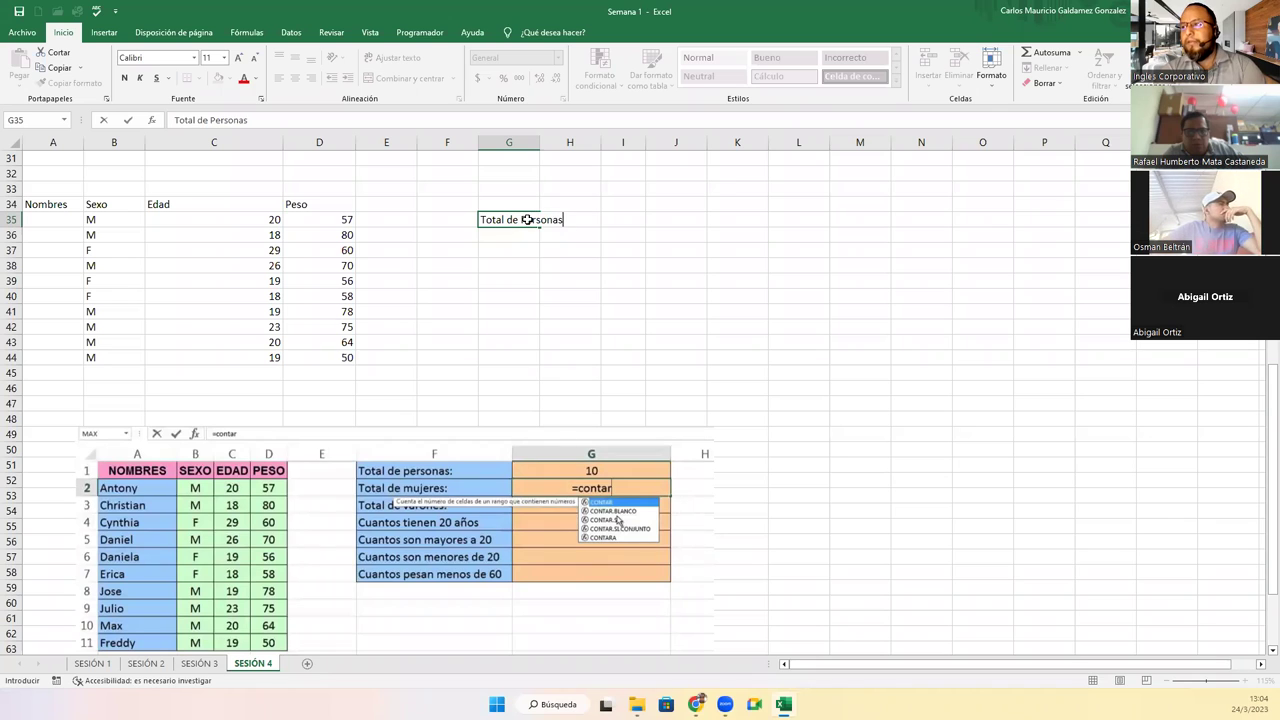
pyautogui.press('Tab')
# - Label G36:G38 'Total de Mujeres', 'Total de Hombres' and 'Cuantos tienen 20 años'
pyautogui.click(490, 240)
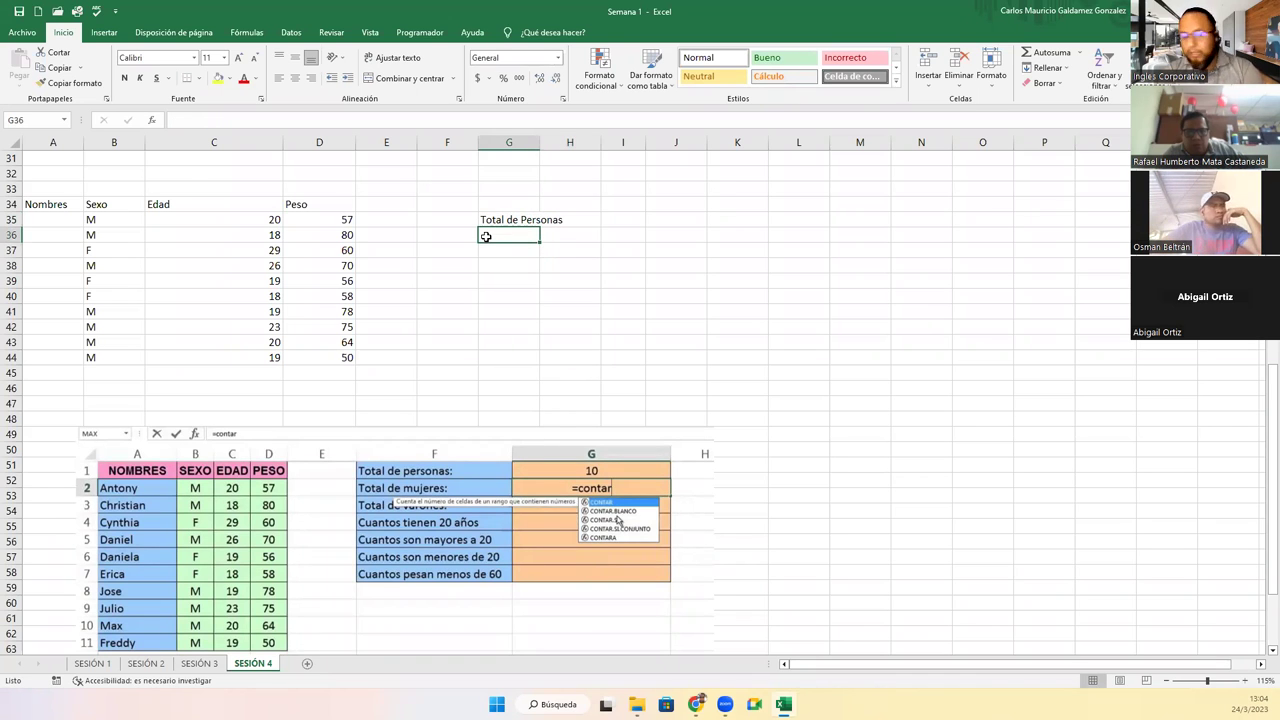
pyautogui.write('Total de Mujeres')
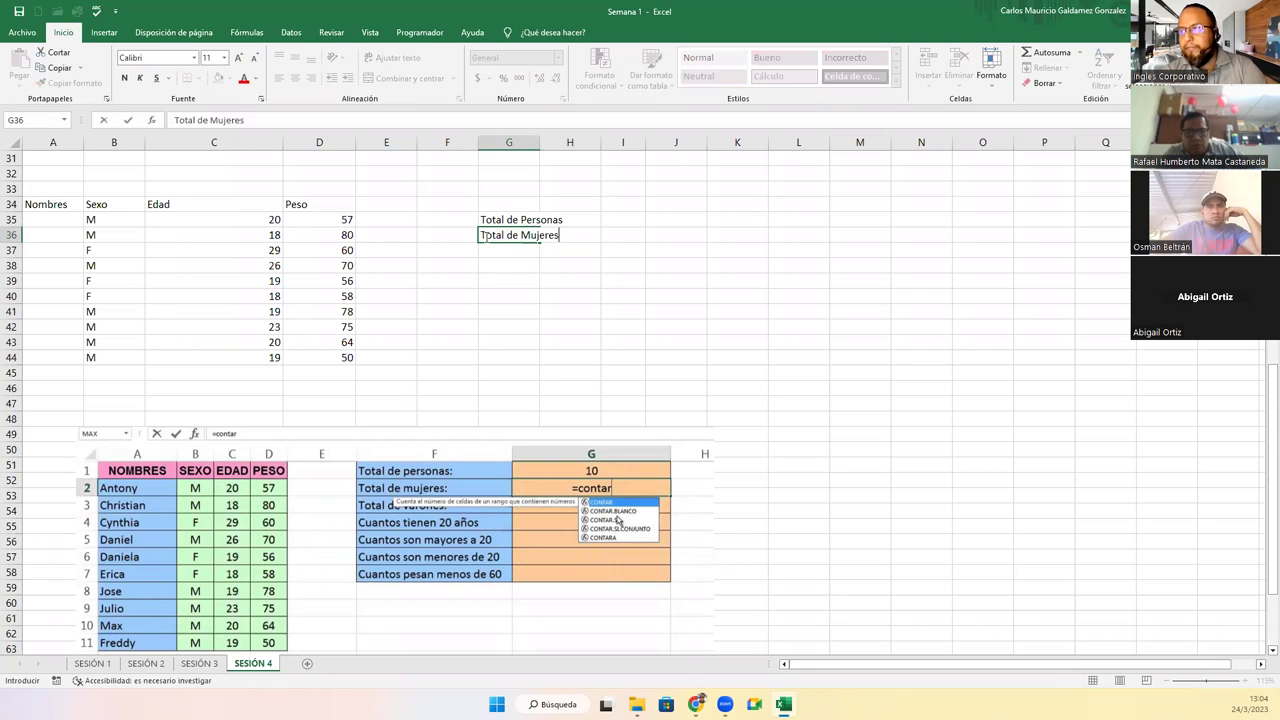
pyautogui.press('Return')
pyautogui.write('Total de Hombres')
pyautogui.press('Return')
pyautogui.write('Cuantos tienen 20 añ')
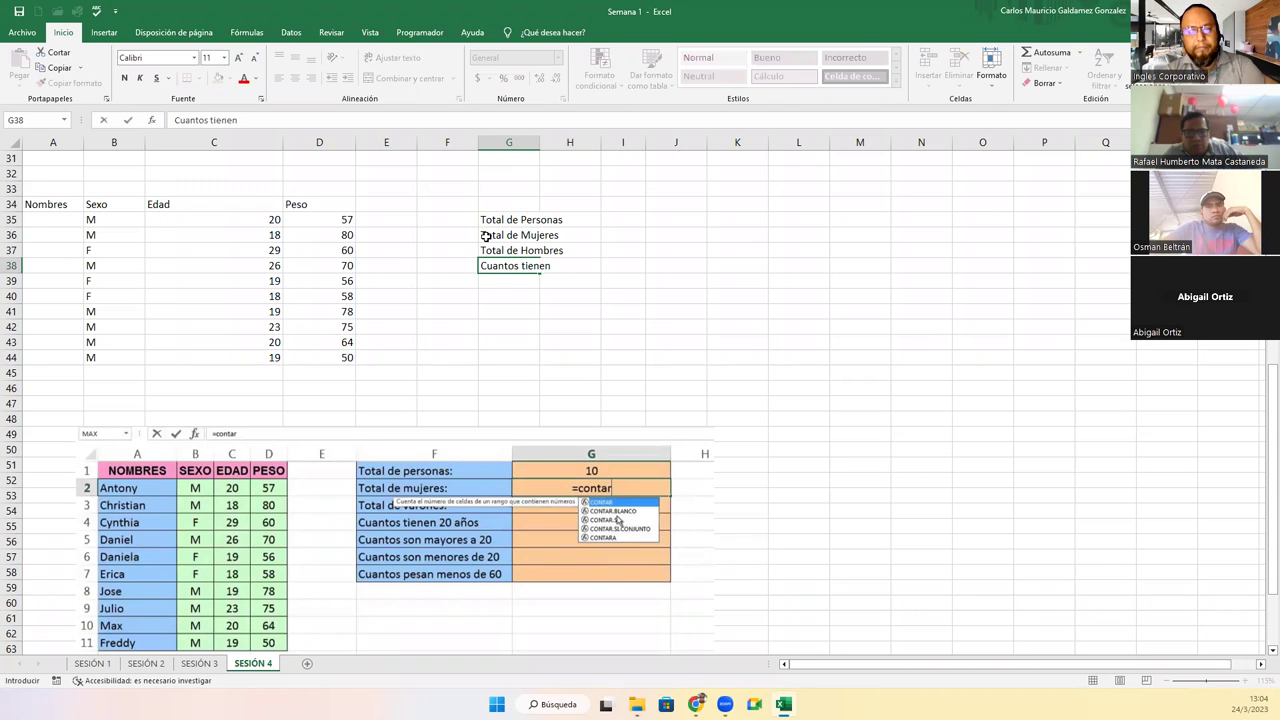
pyautogui.write('os')
pyautogui.press('Return')
# - Label G39:G41 'Cuantos son mayores a 20', 'Cuantos son menores de 20' and 'Cuantos pesan menos de 60'
pyautogui.write('Cuanto')
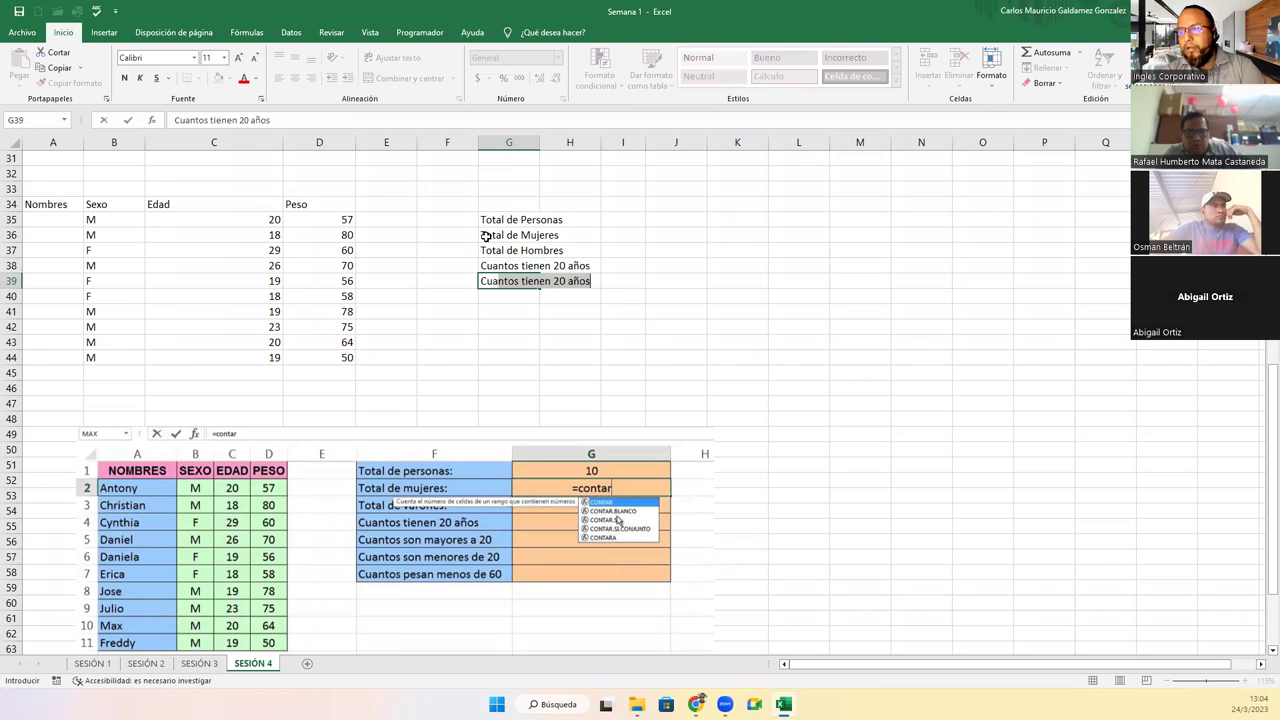
pyautogui.write('s son mayor')
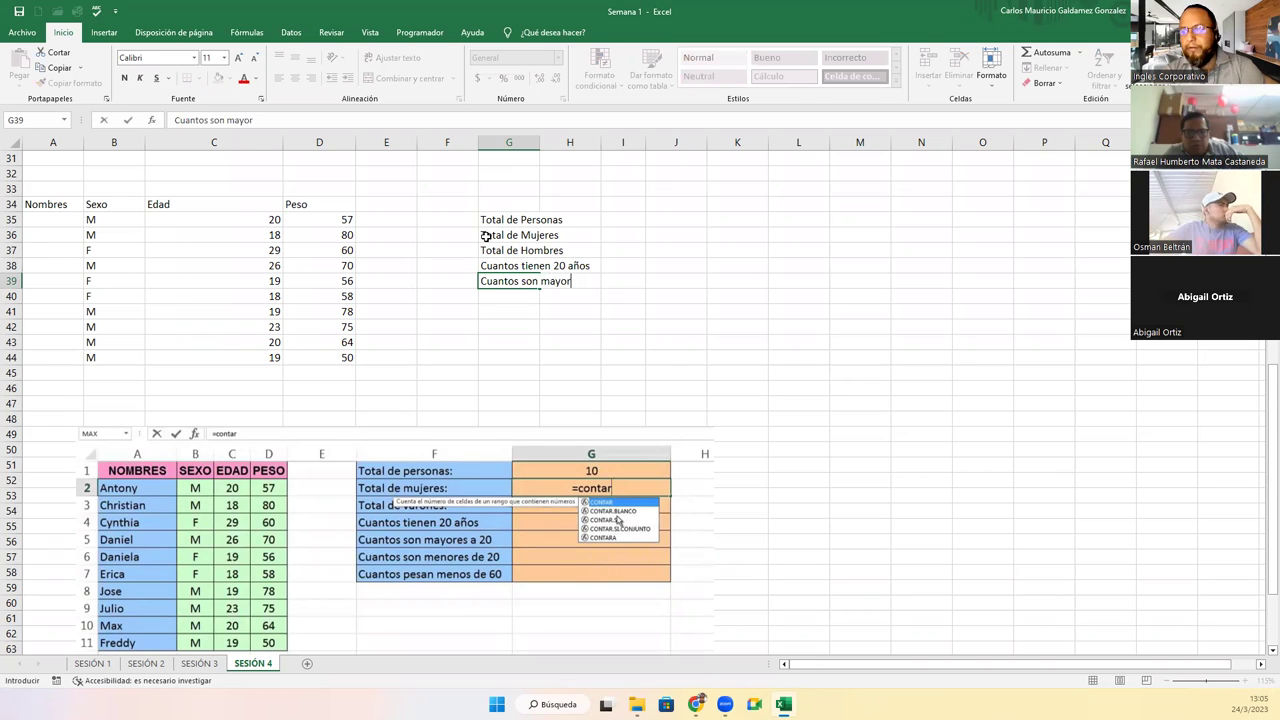
pyautogui.write('es a 20')
pyautogui.press('Return')
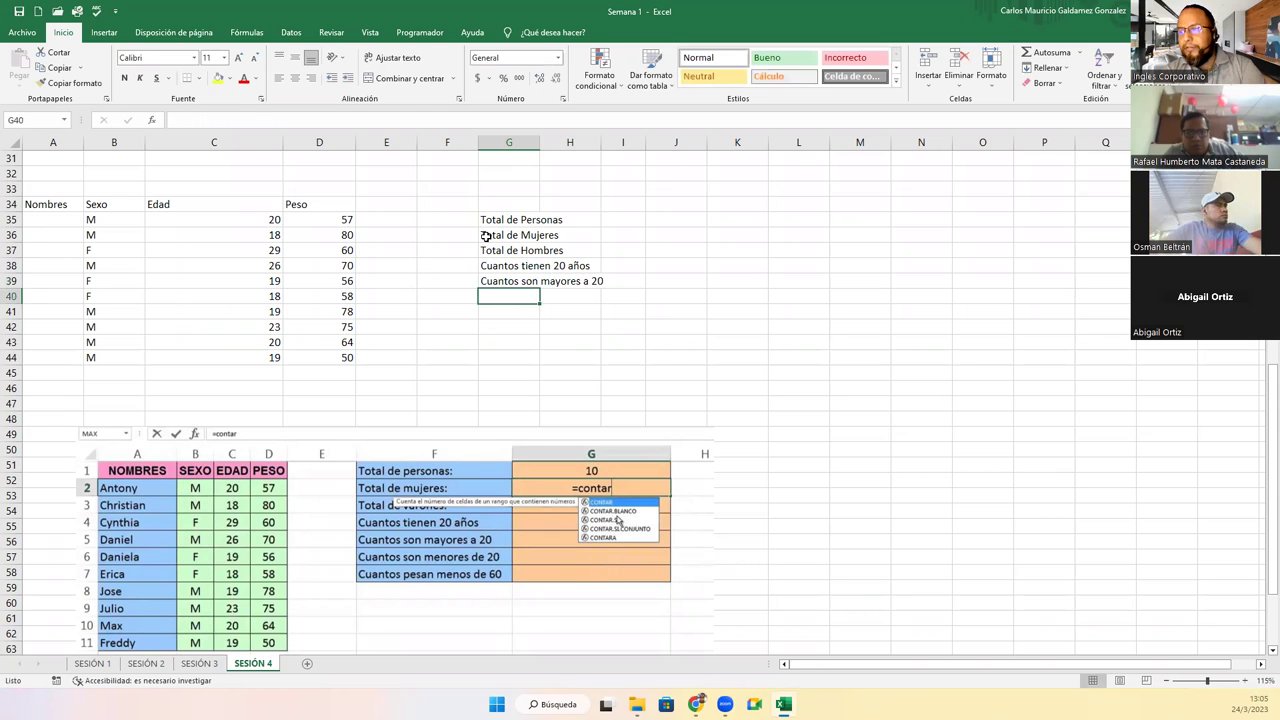
pyautogui.write('Cuantos son menores d2')
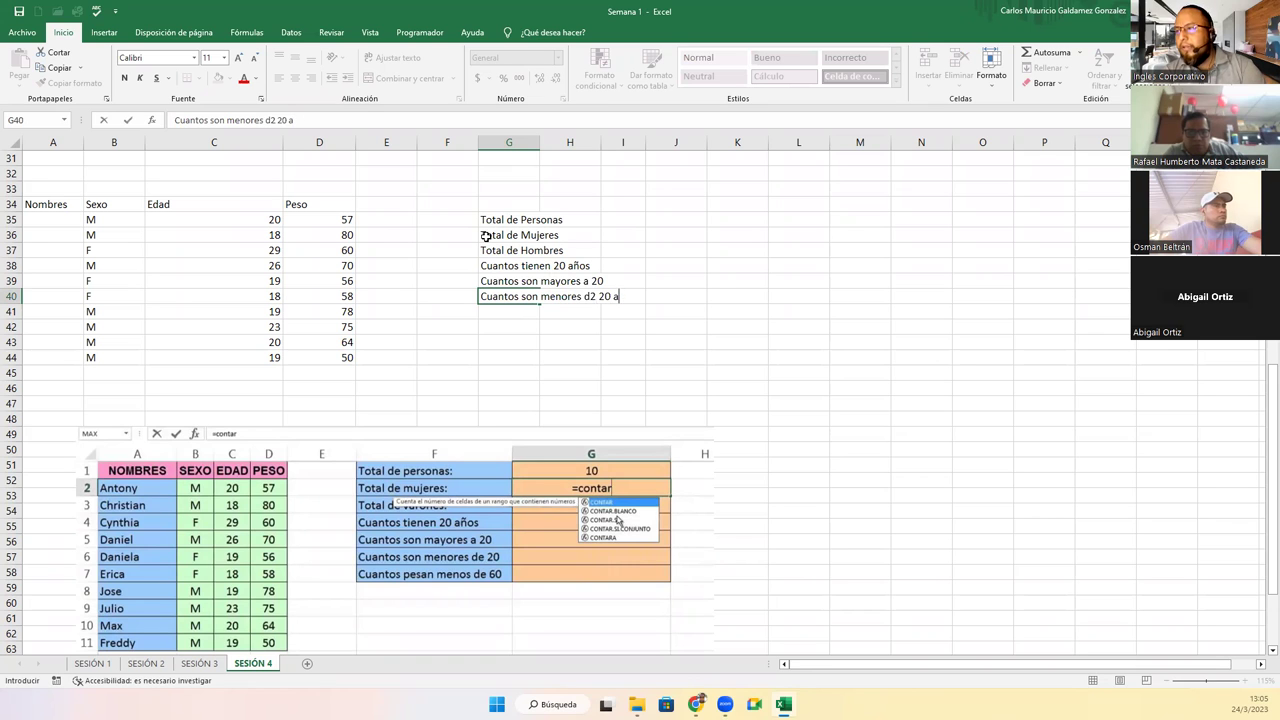
pyautogui.write('20')
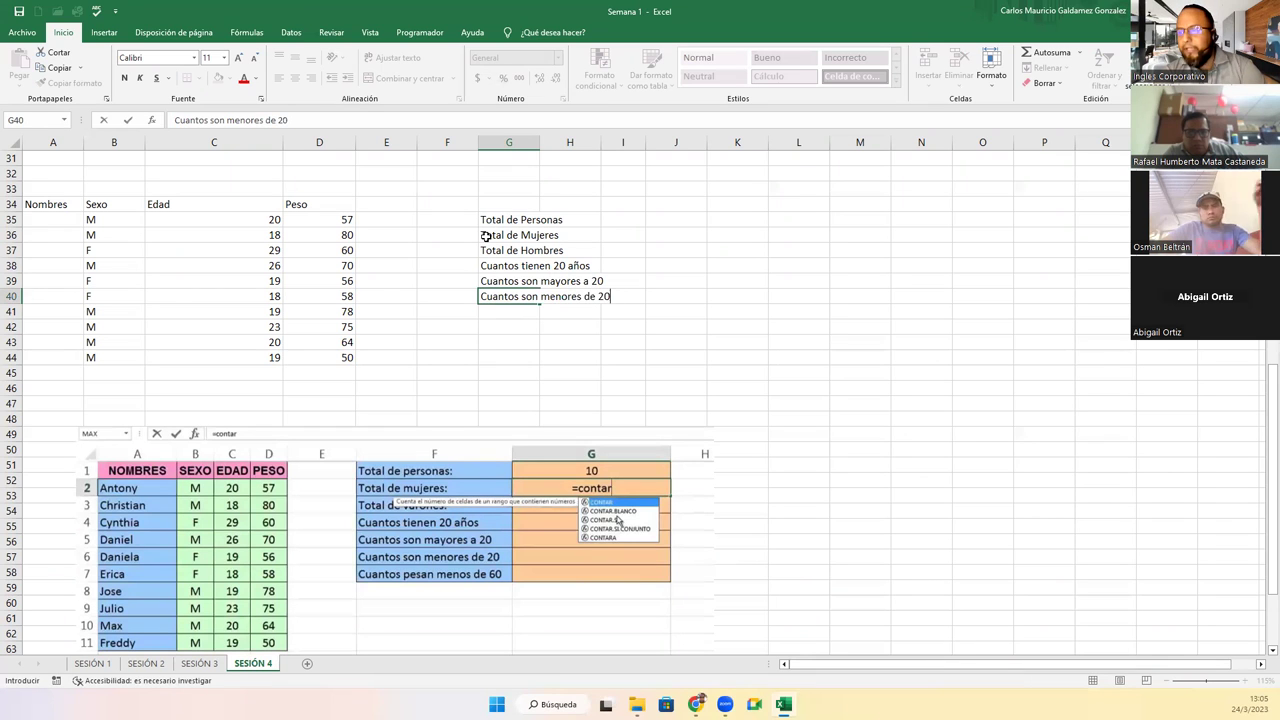
pyautogui.press('Return')
pyautogui.write('Cuantos pesan menos d')
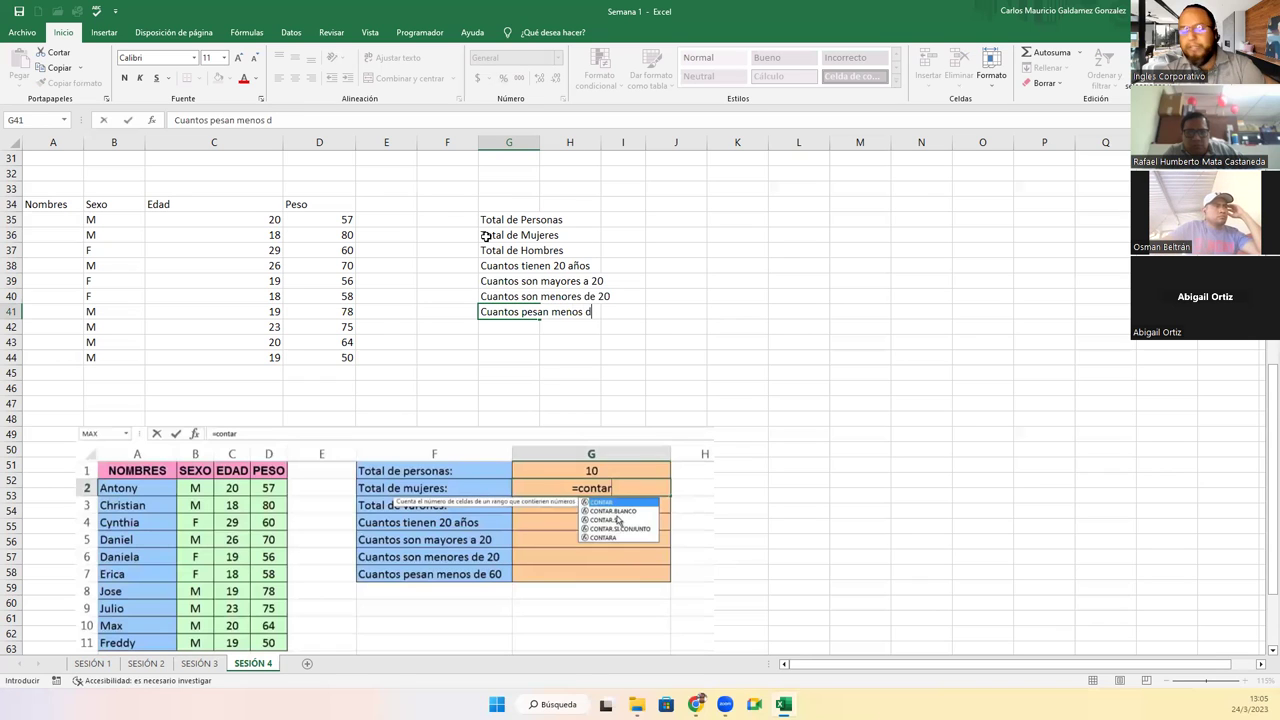
pyautogui.write('e 60')
pyautogui.press('Return')
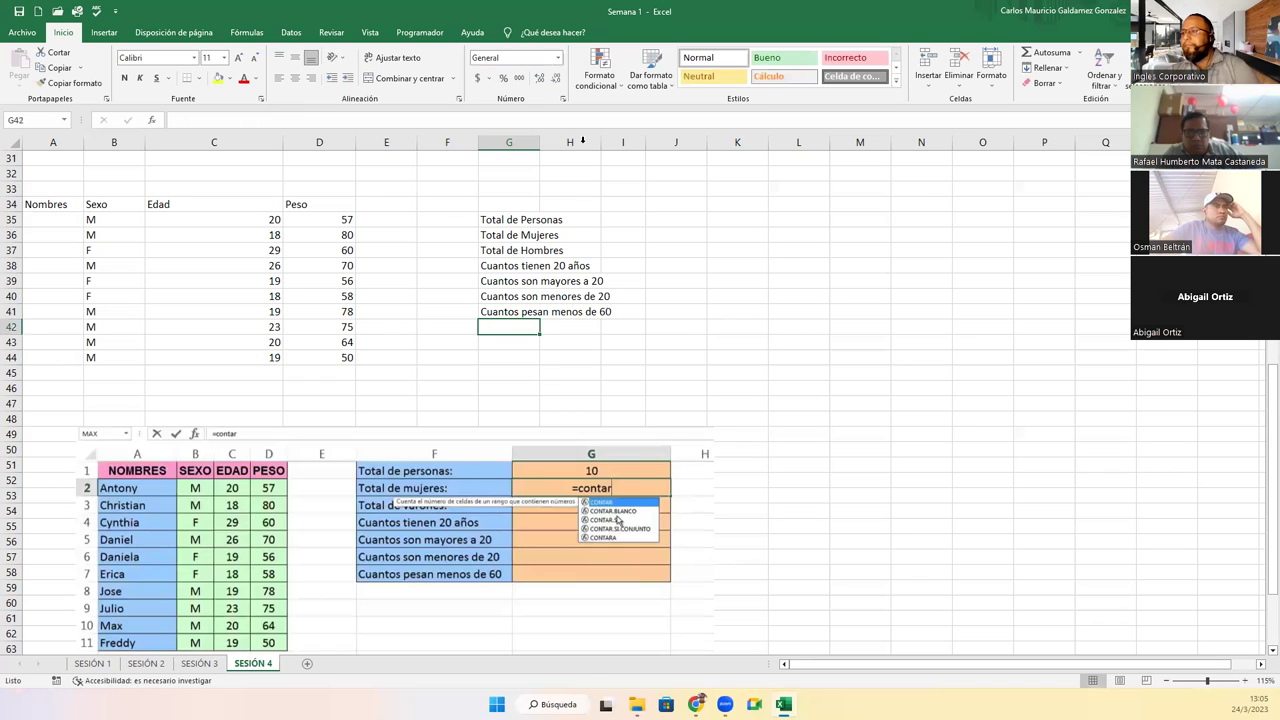
# - Autofit column G and centre the labels in G35:G41
pyautogui.doubleClick(540, 145)
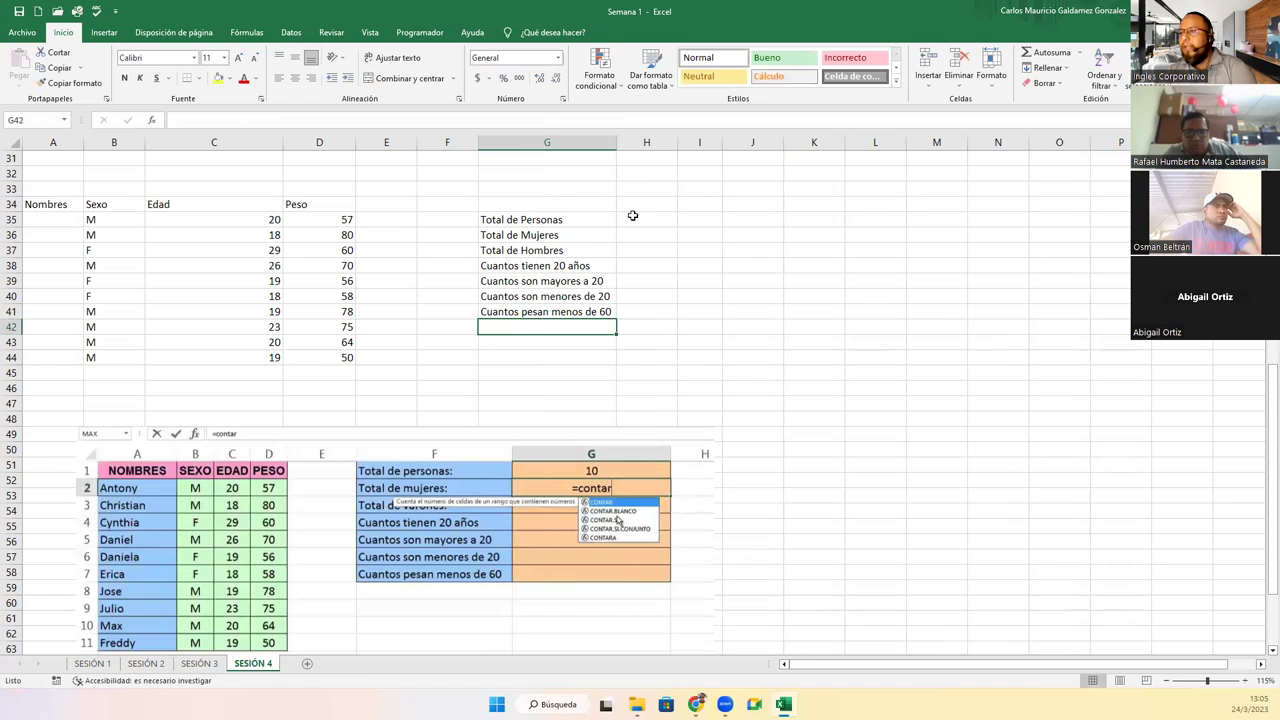
pyautogui.moveTo(558, 225); pyautogui.dragTo(600, 313)
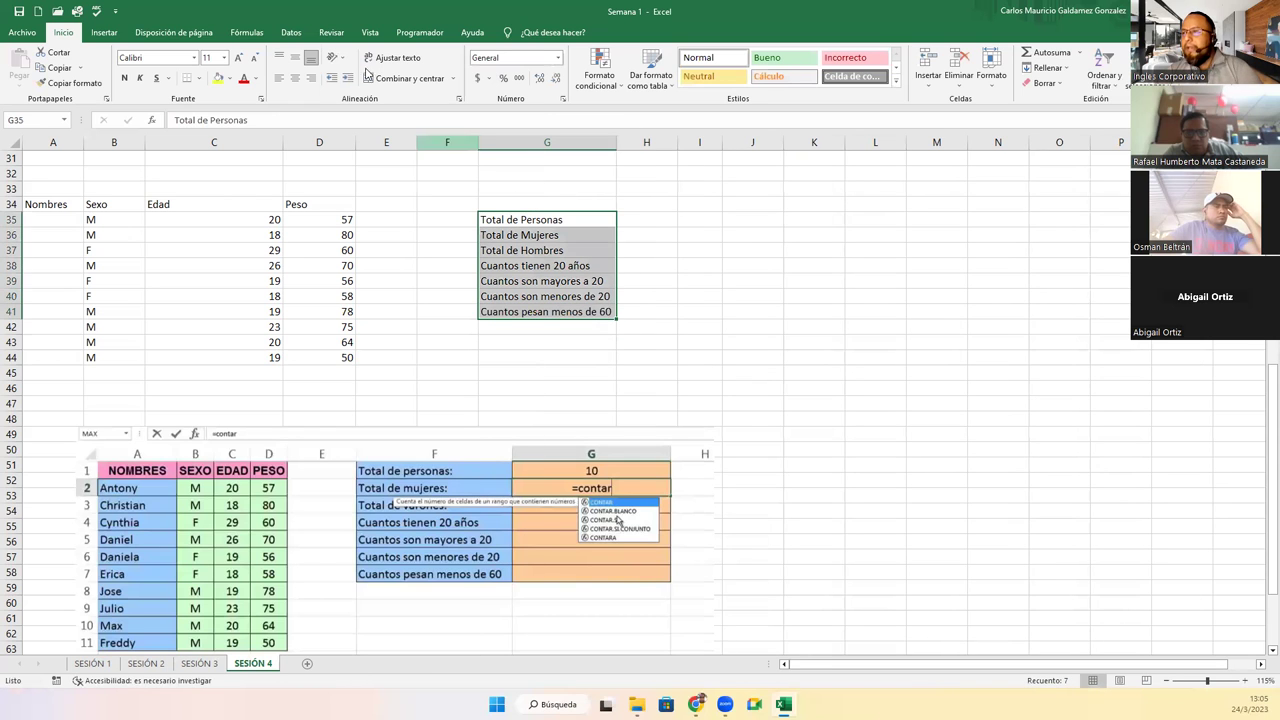
pyautogui.click(296, 80)
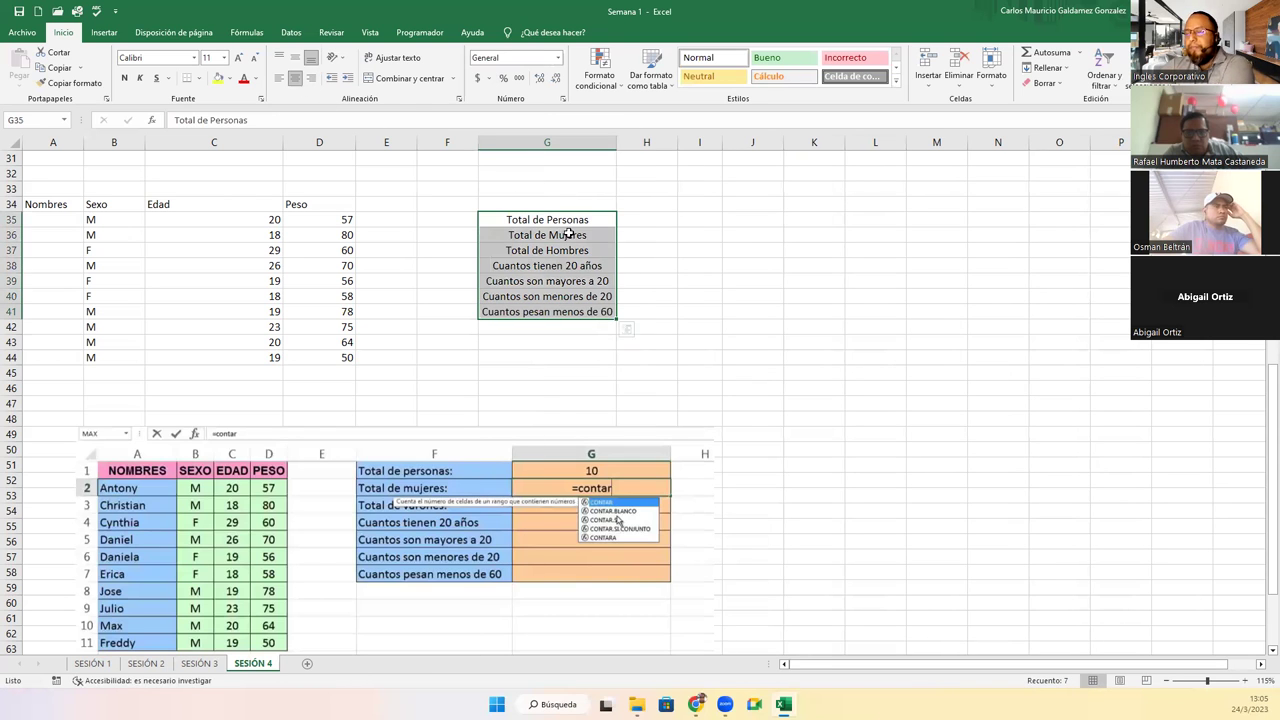
# - Select H35, then highlight the Edad and Peso values in C35:D44
pyautogui.click(632, 221)
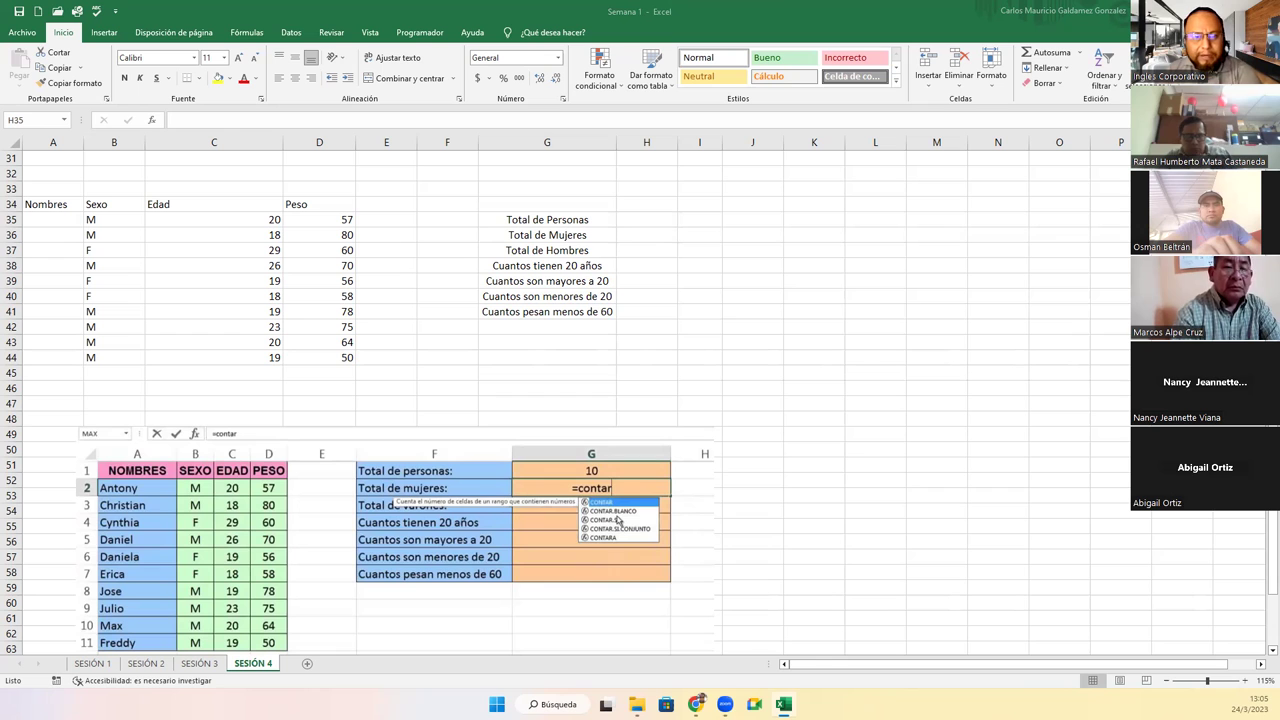
pyautogui.click(630, 220)
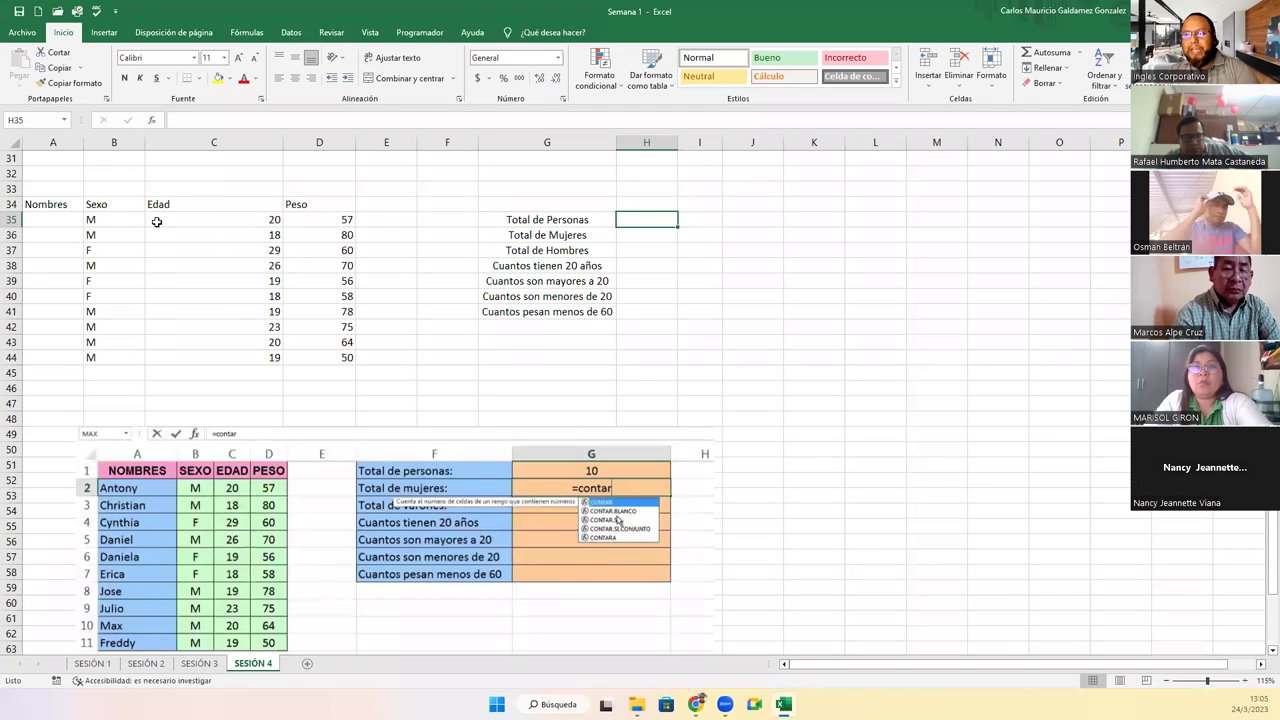
pyautogui.moveTo(157, 220); pyautogui.dragTo(313, 356)
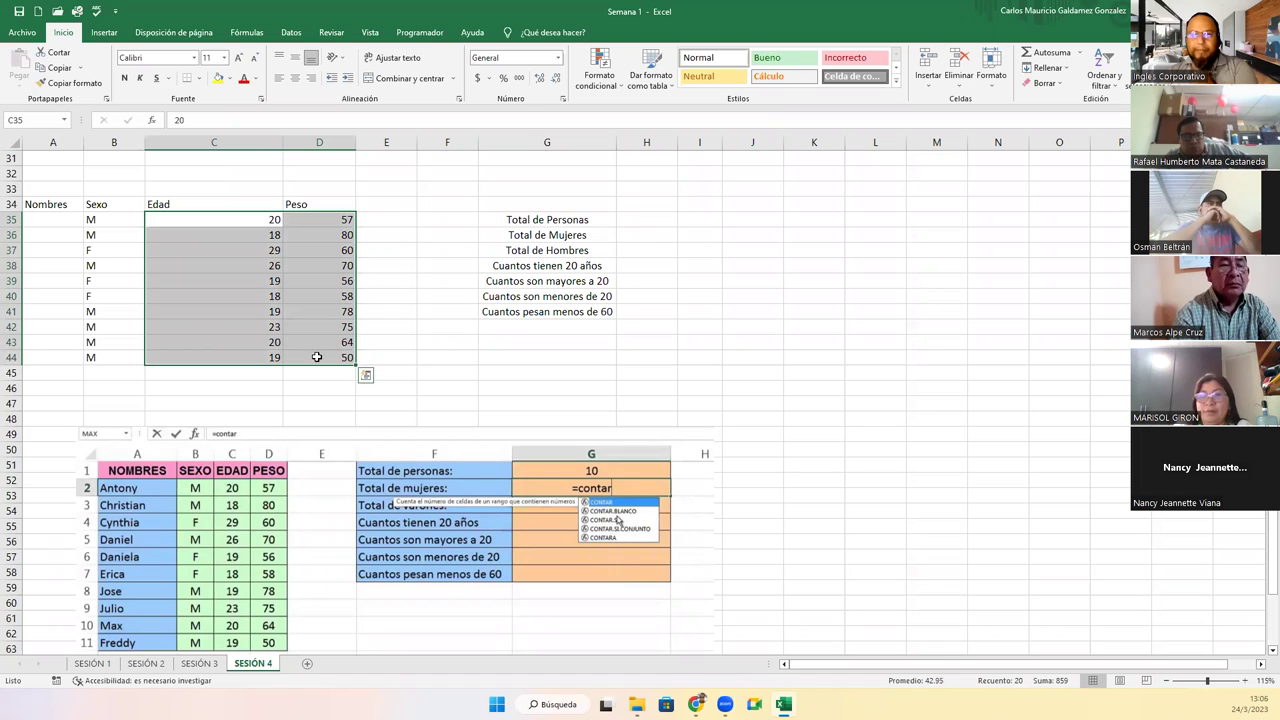
# - Enter =CONTAR(C35:C44) in H35 so that Total de Personas shows 10
pyautogui.click(655, 222)
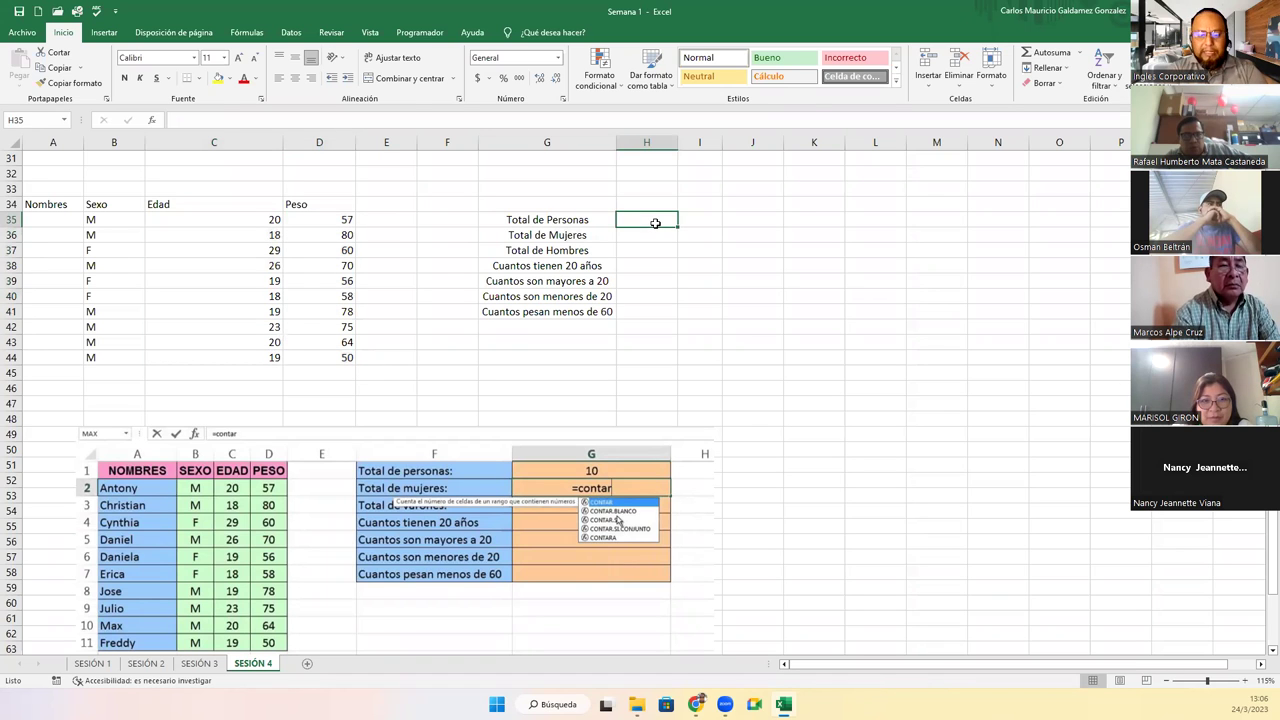
pyautogui.write('=contar')
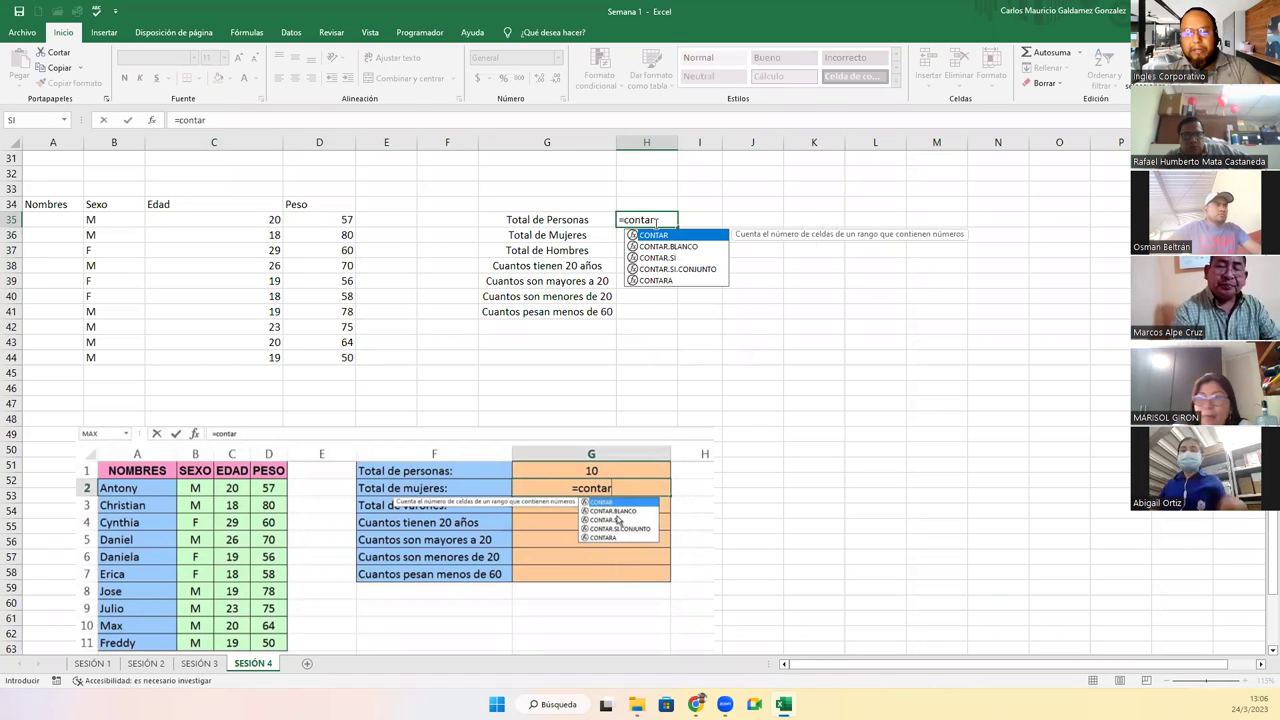
pyautogui.press('Tab')
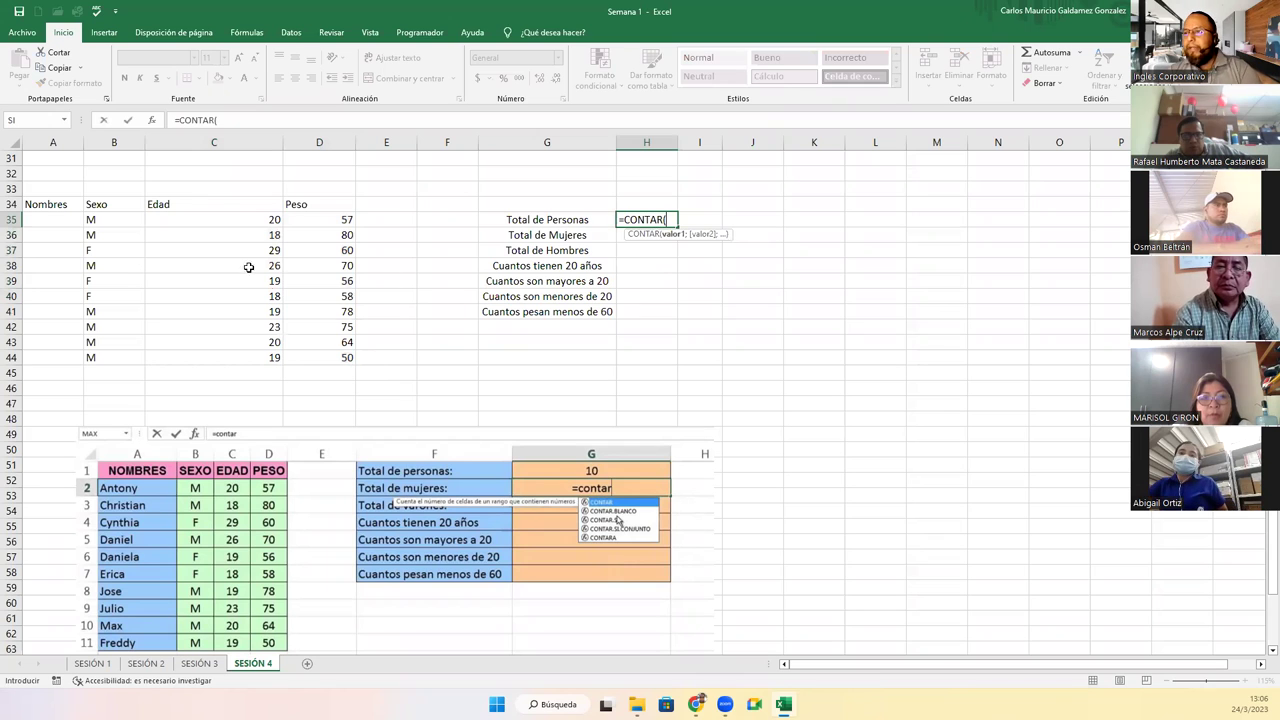
pyautogui.moveTo(247, 221); pyautogui.dragTo(258, 355)
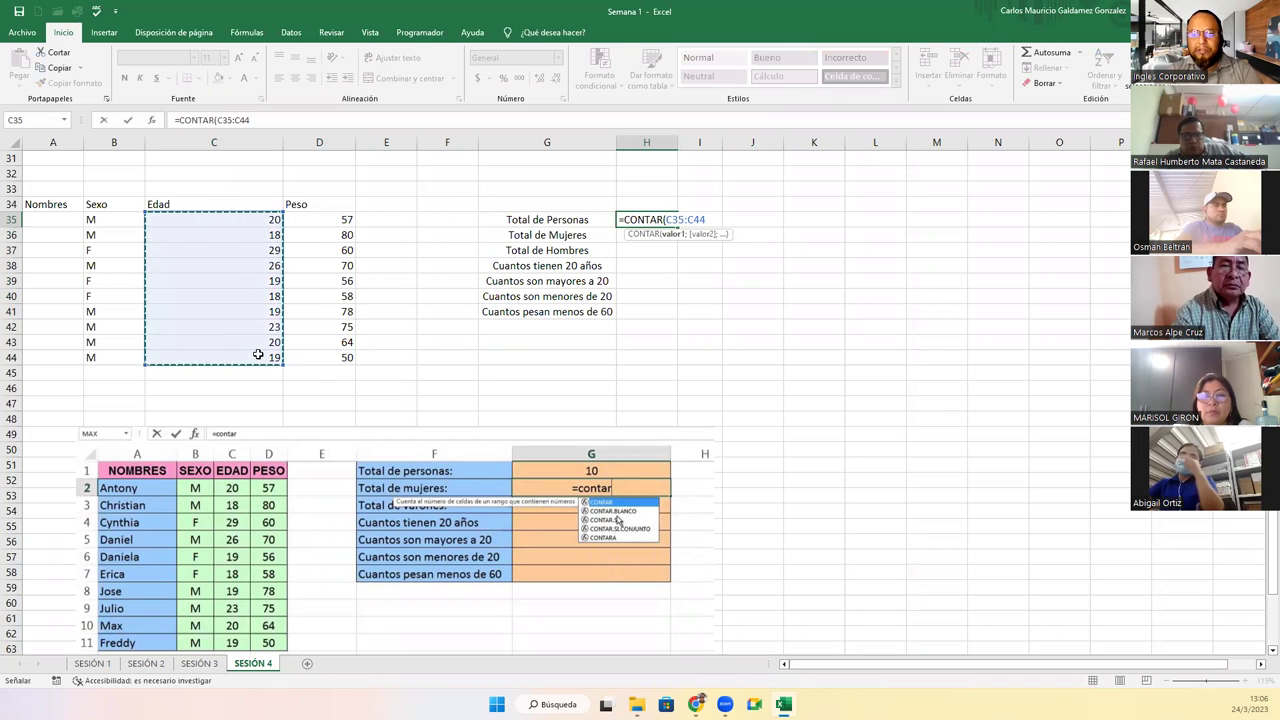
pyautogui.press('Return')
# - Select the Sexo values B35:B44, then the cells H36, C35 and D35
pyautogui.press('Up')
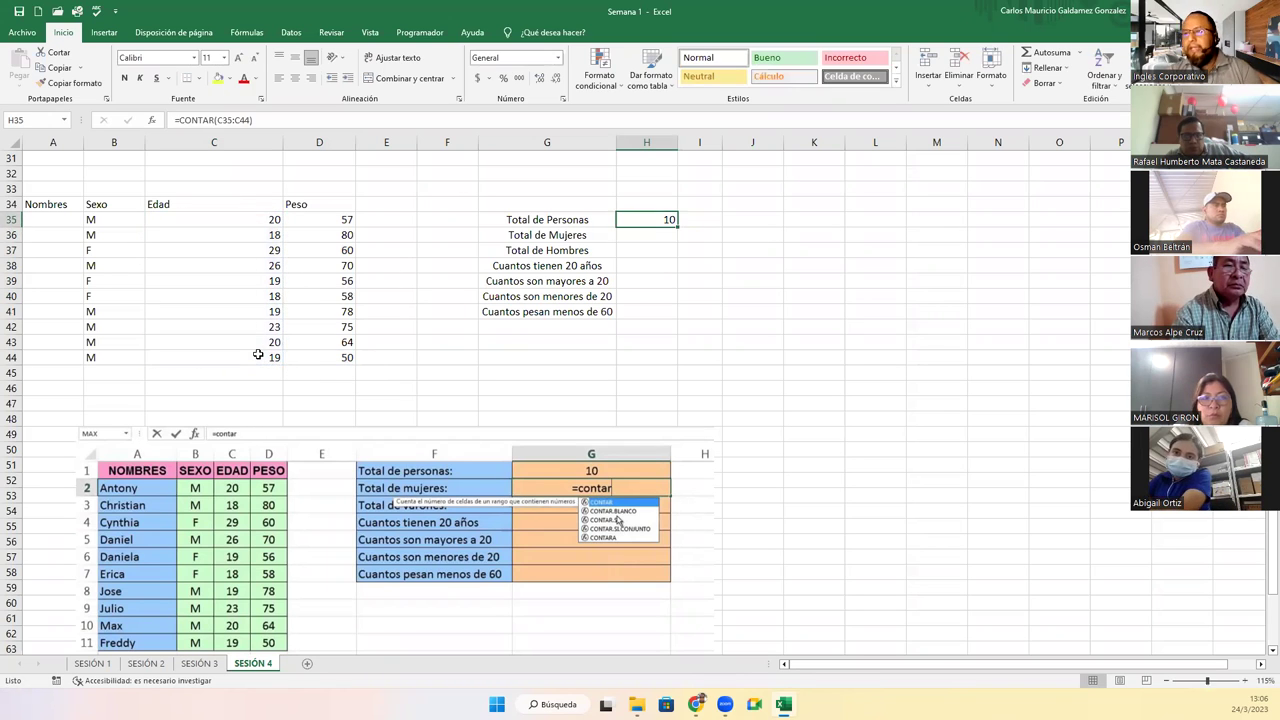
pyautogui.moveTo(93, 221); pyautogui.dragTo(104, 358)
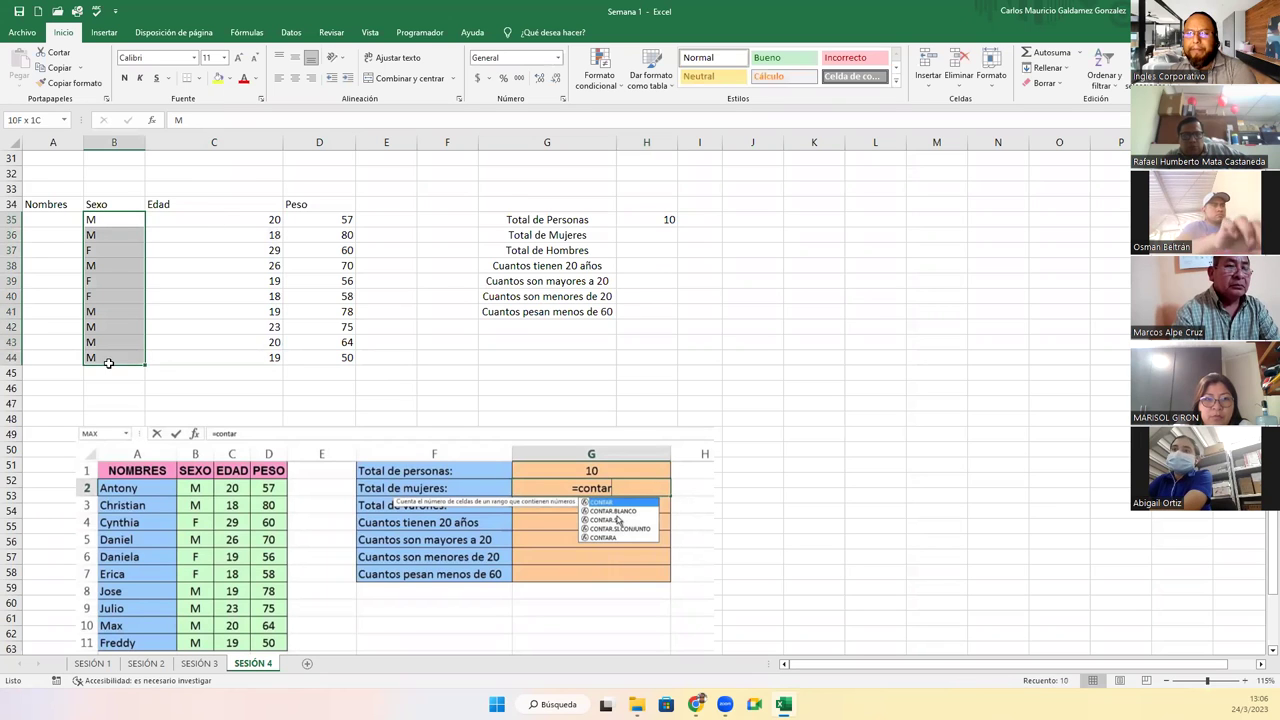
pyautogui.click(644, 235)
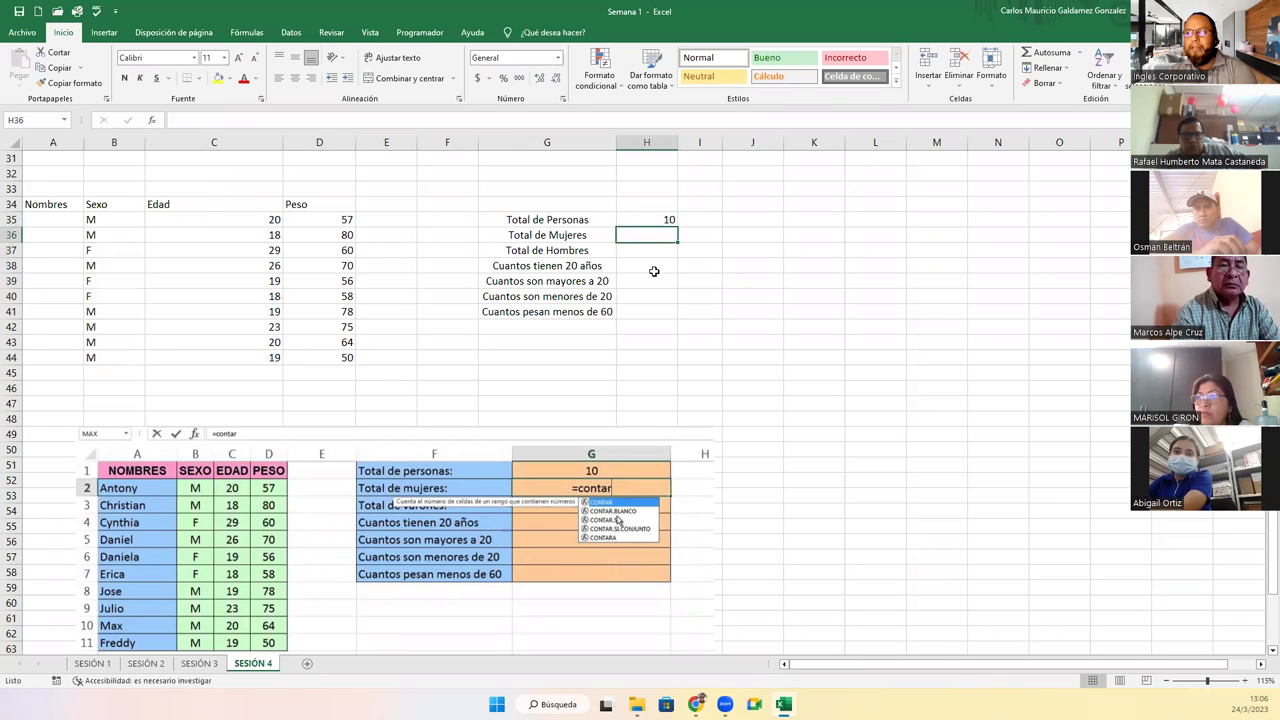
pyautogui.click(225, 219)
pyautogui.click(336, 219)
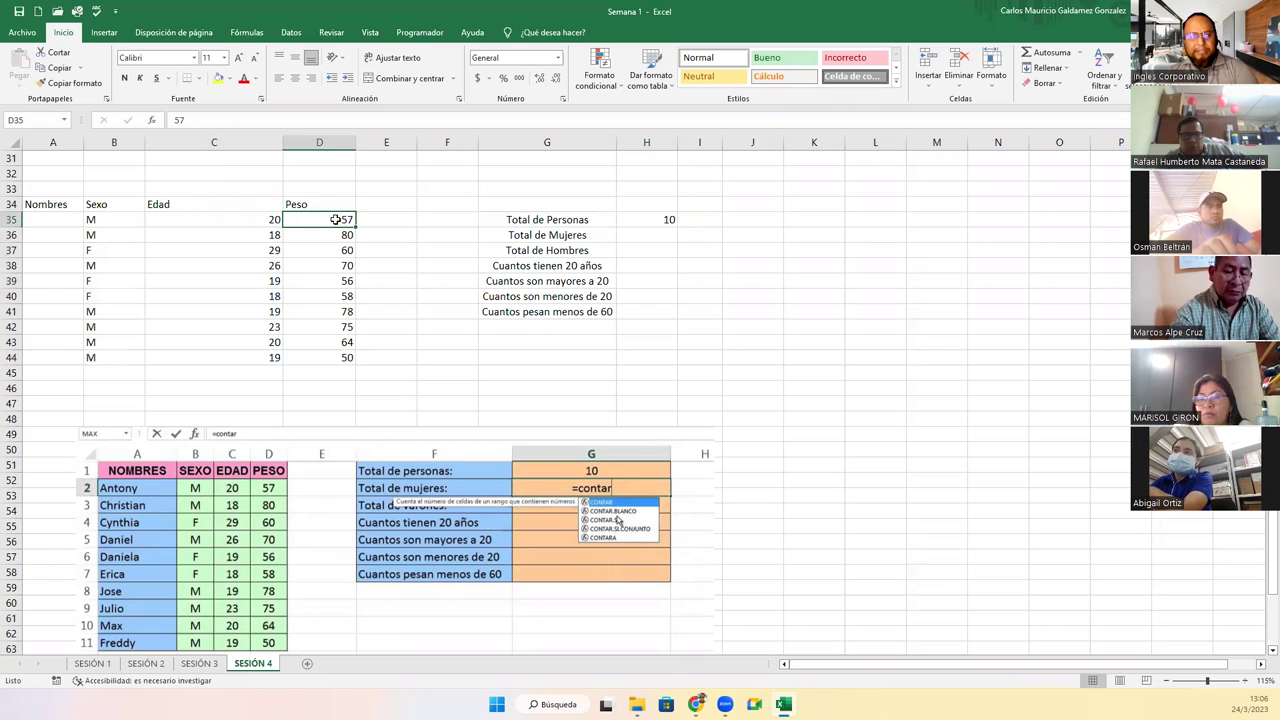
# - Enter =CONTAR.SI(B35:B44;"F") in H36 for Total de Mujeres and reopen it to check
pyautogui.click(660, 233)
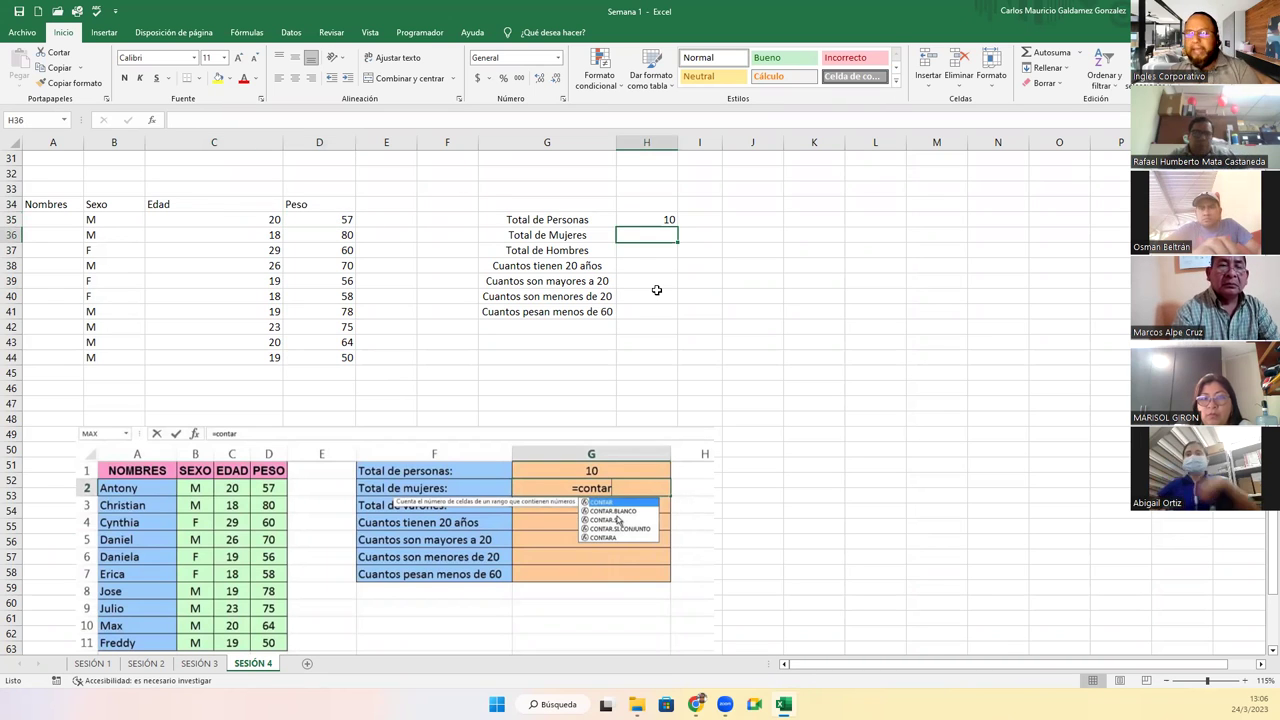
pyautogui.write('=contar.si')
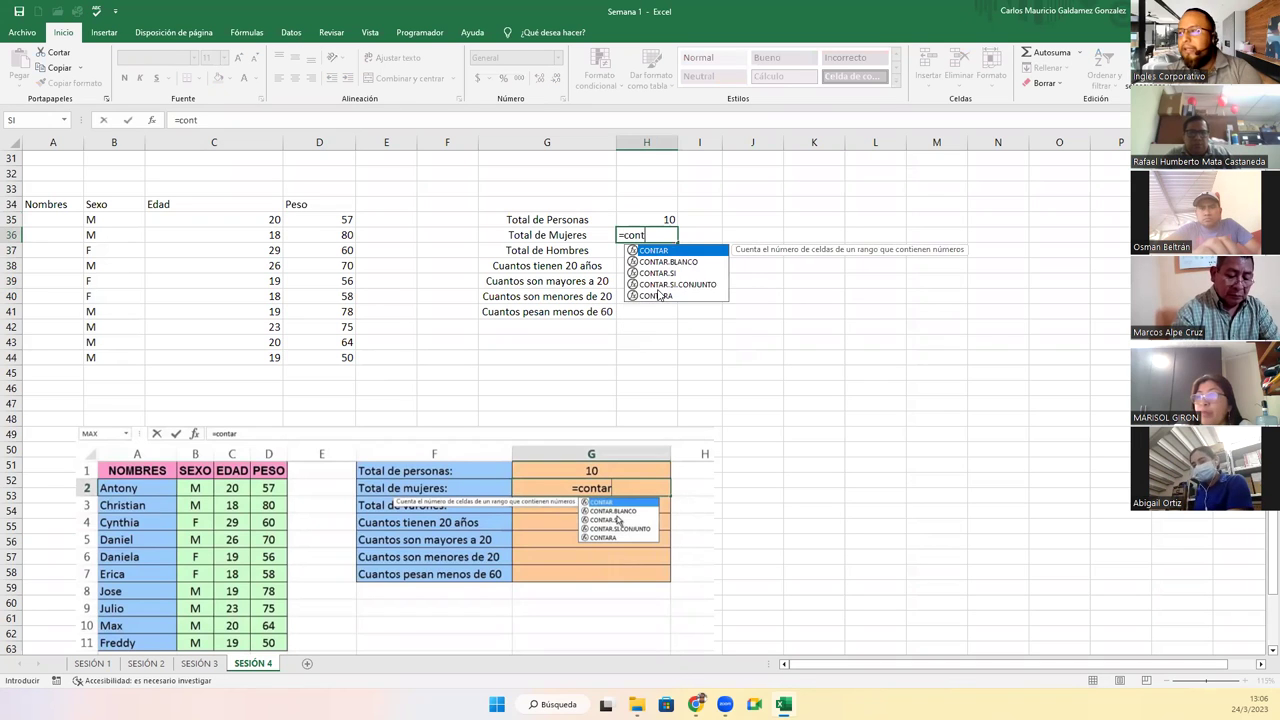
pyautogui.press('Tab')
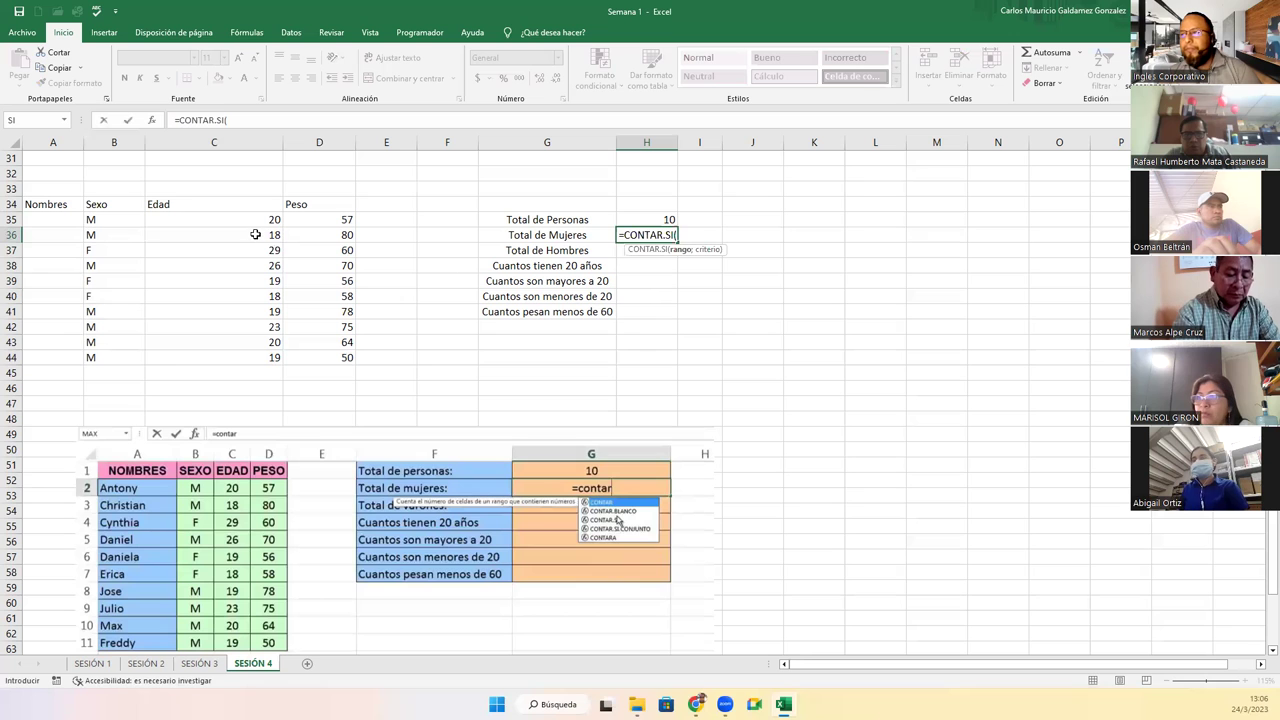
pyautogui.moveTo(120, 215); pyautogui.dragTo(120, 358)
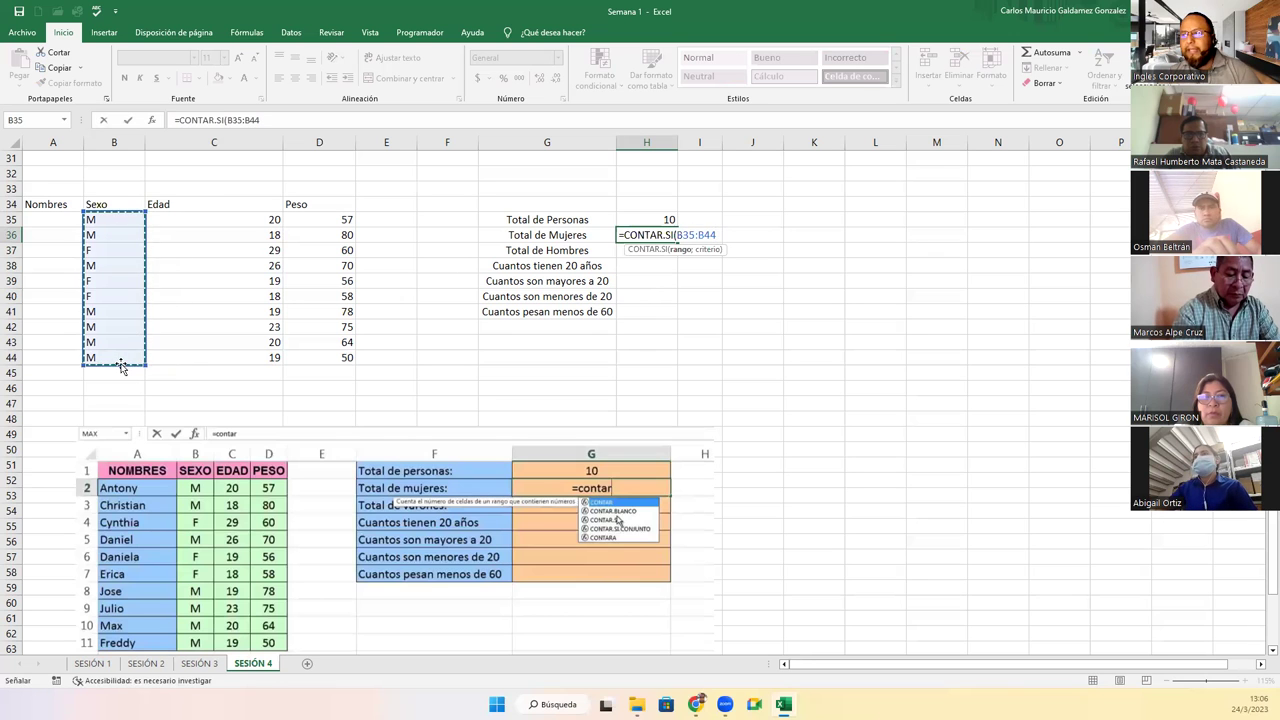
pyautogui.write(';"')
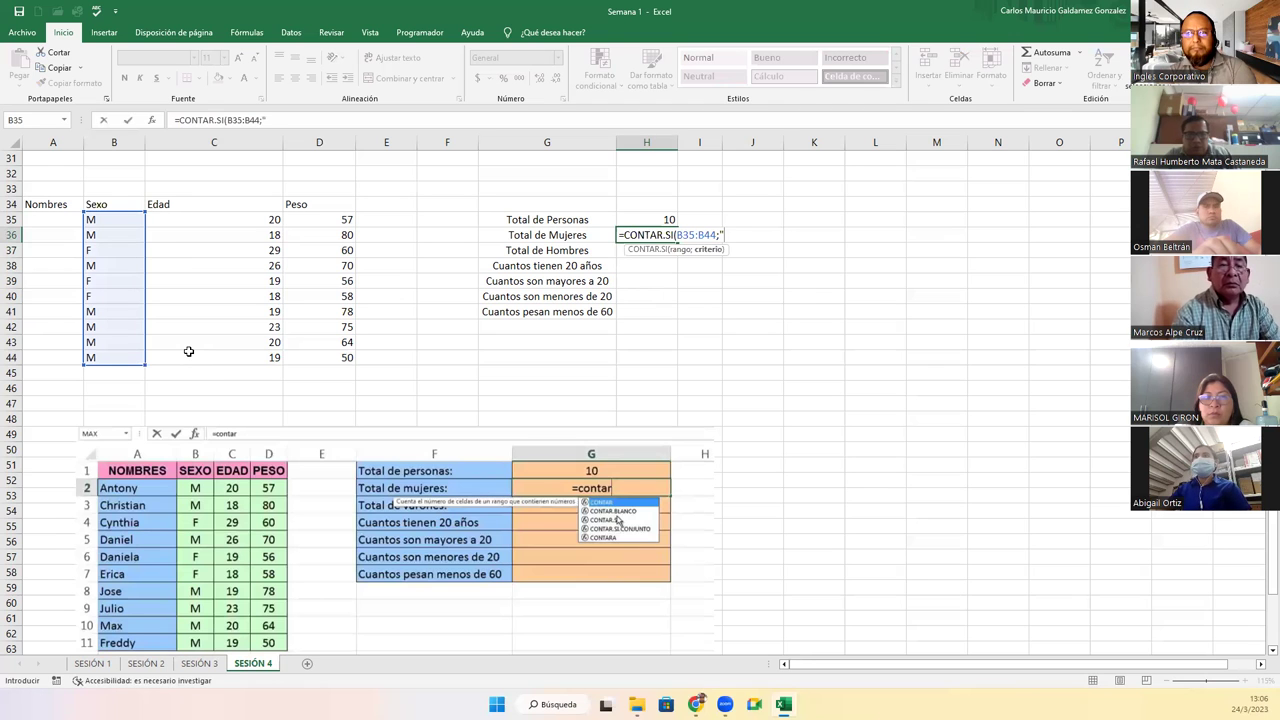
pyautogui.write('F"')
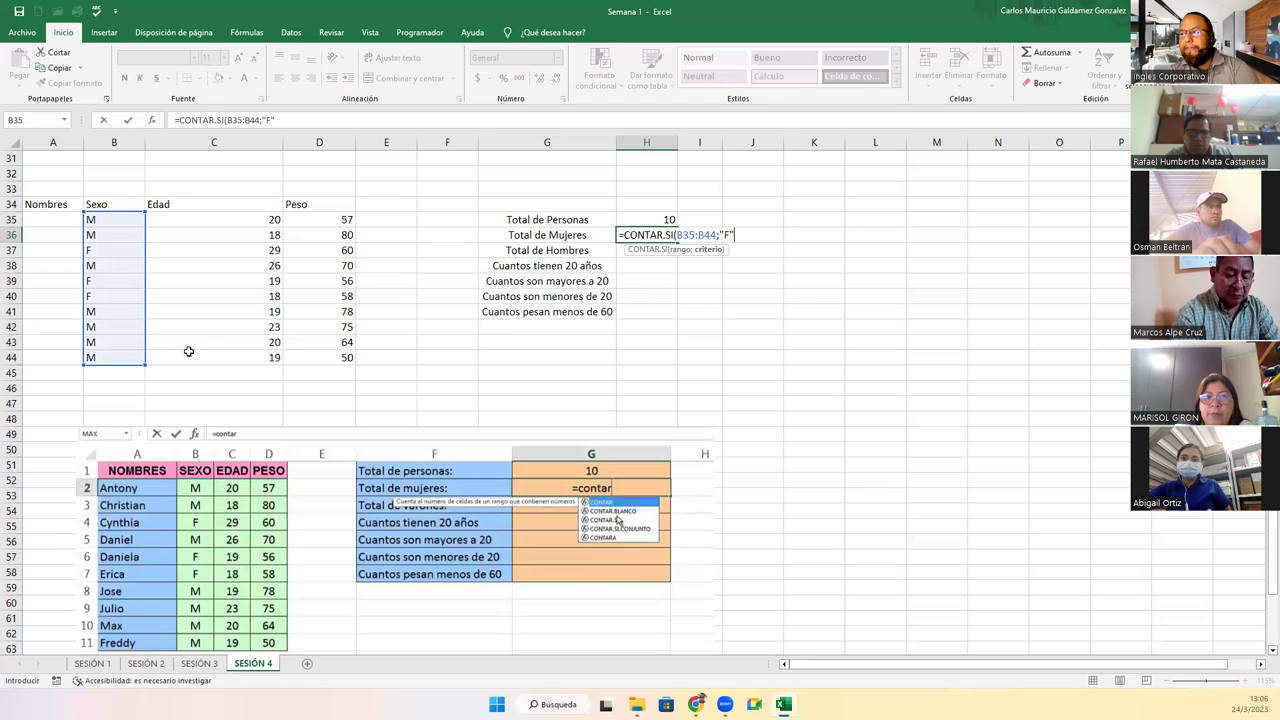
pyautogui.press('Return')
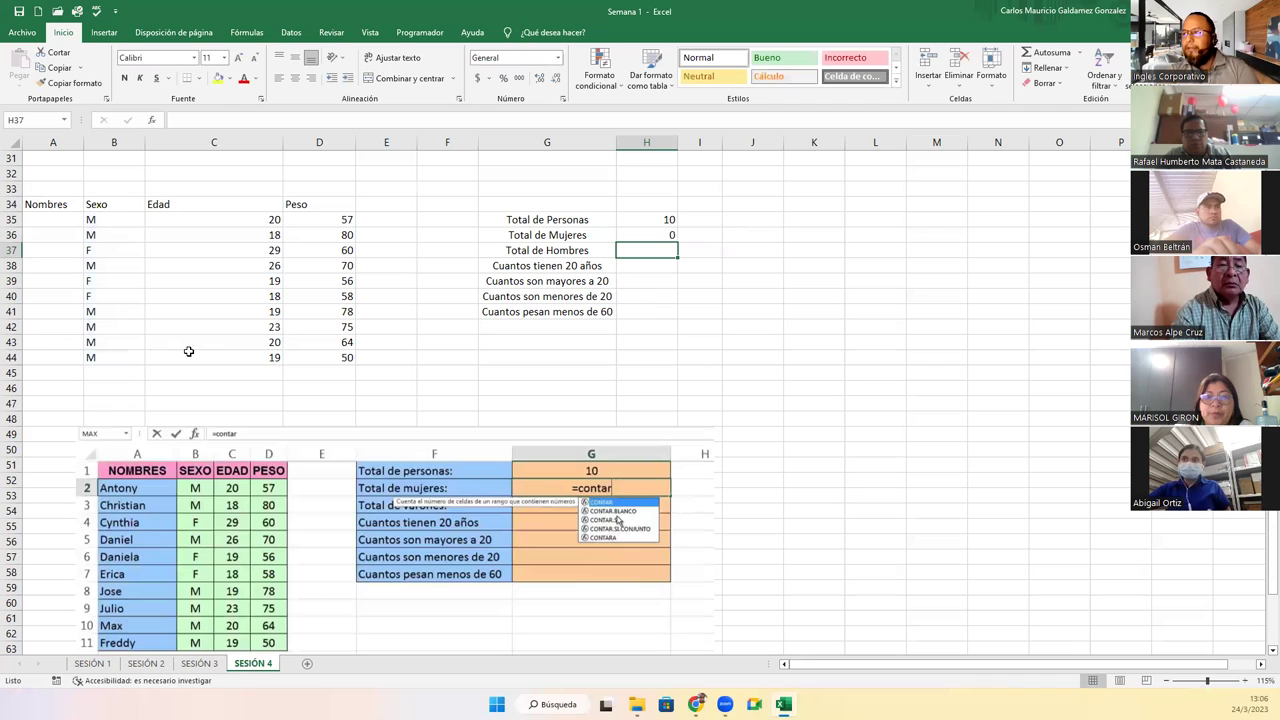
pyautogui.press('Up')
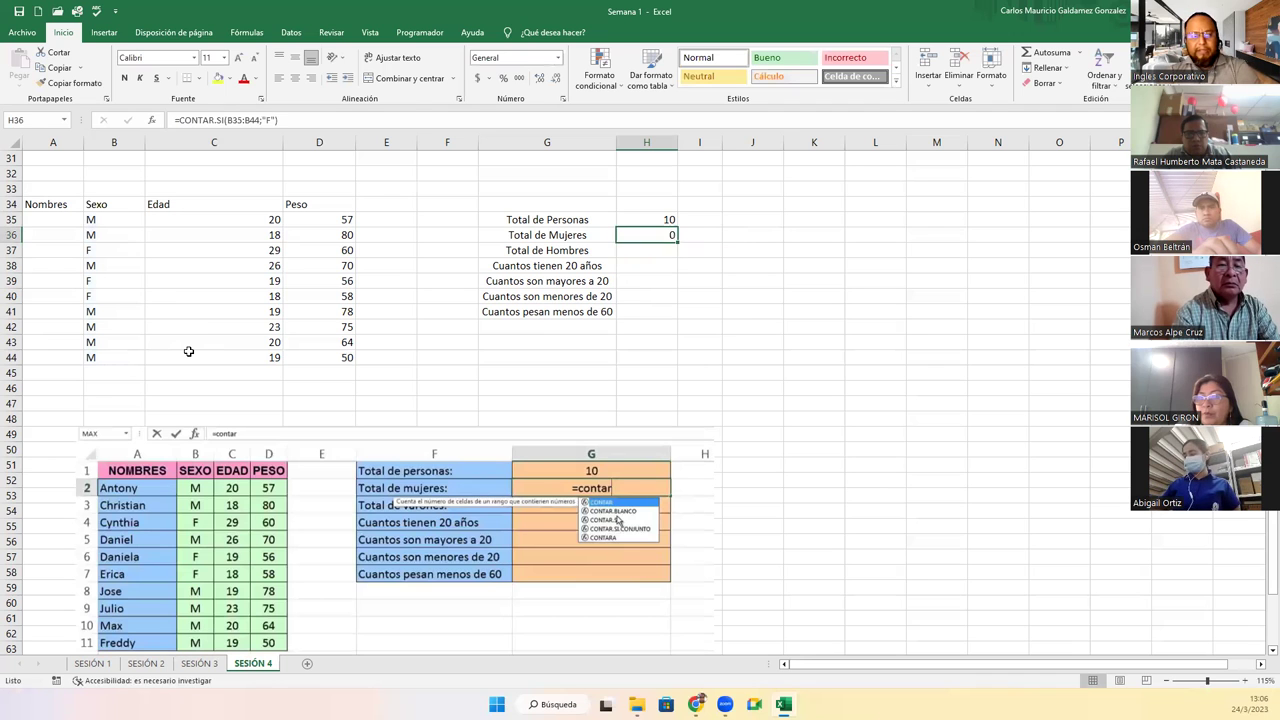
pyautogui.press('F2')
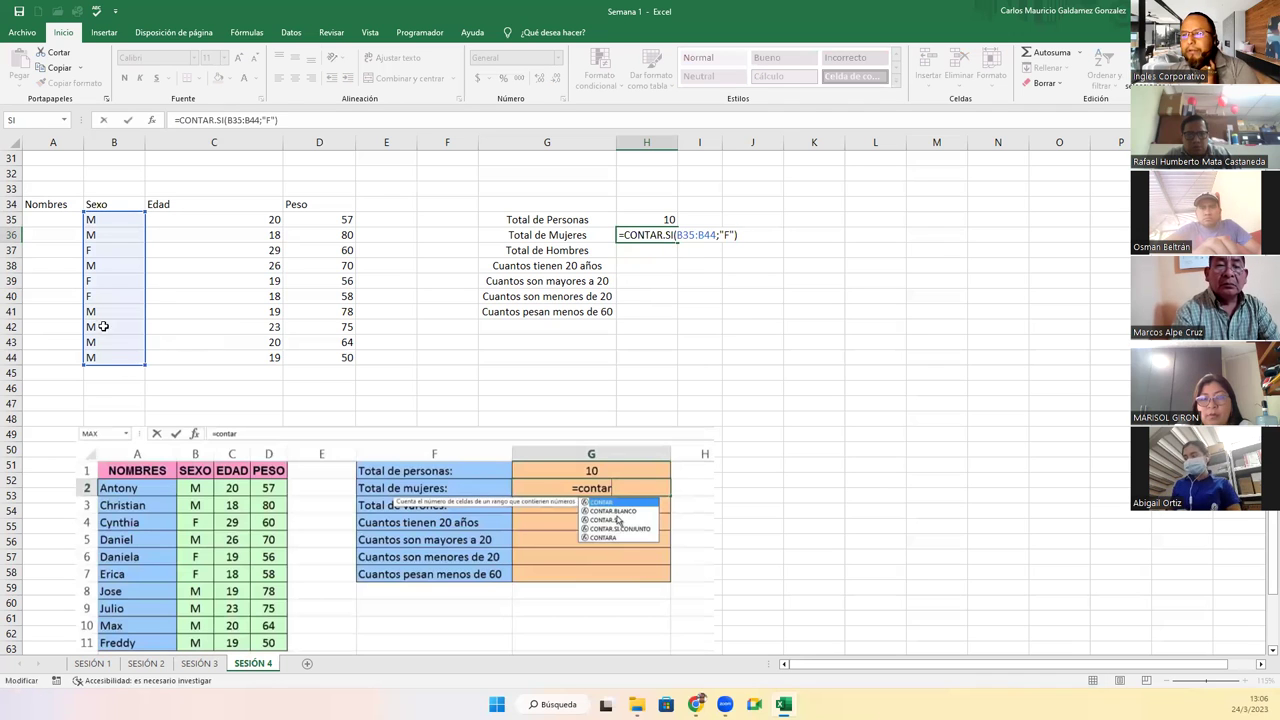
# - Re-enter the F values in B37, B39 and B40 so they count as women
pyautogui.click(97, 252)
pyautogui.doubleClick(100, 254)
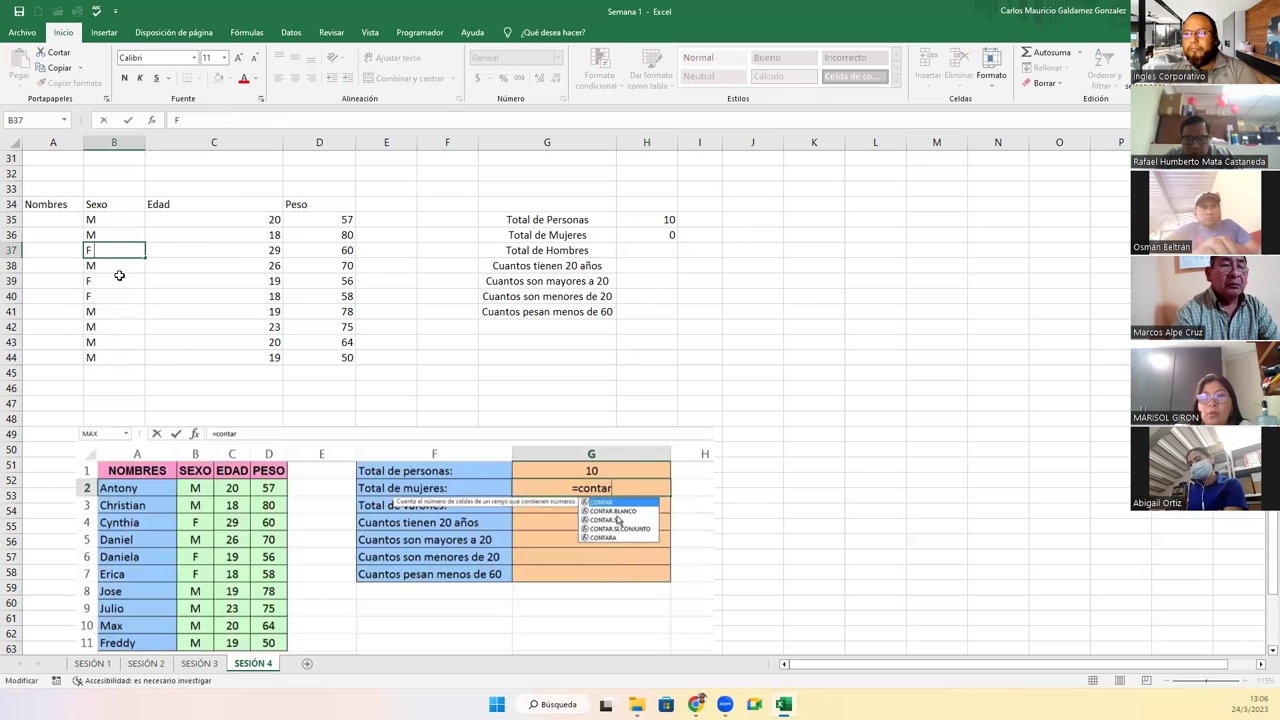
pyautogui.press('Return')
pyautogui.click(126, 284)
pyautogui.doubleClick(126, 289)
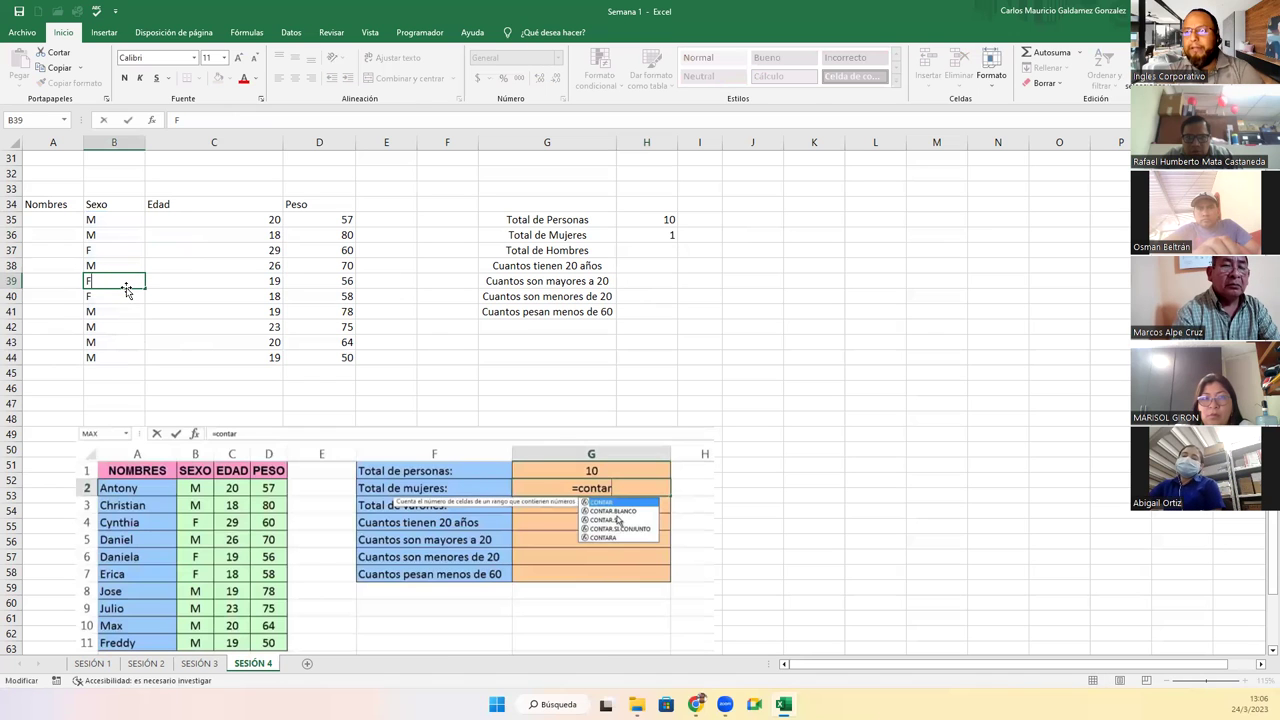
pyautogui.press('Return')
pyautogui.press('Return')
pyautogui.press('Up')
pyautogui.press('Up')
pyautogui.press('Up')
pyautogui.press('Up')
pyautogui.press('Up')
pyautogui.press('Up')
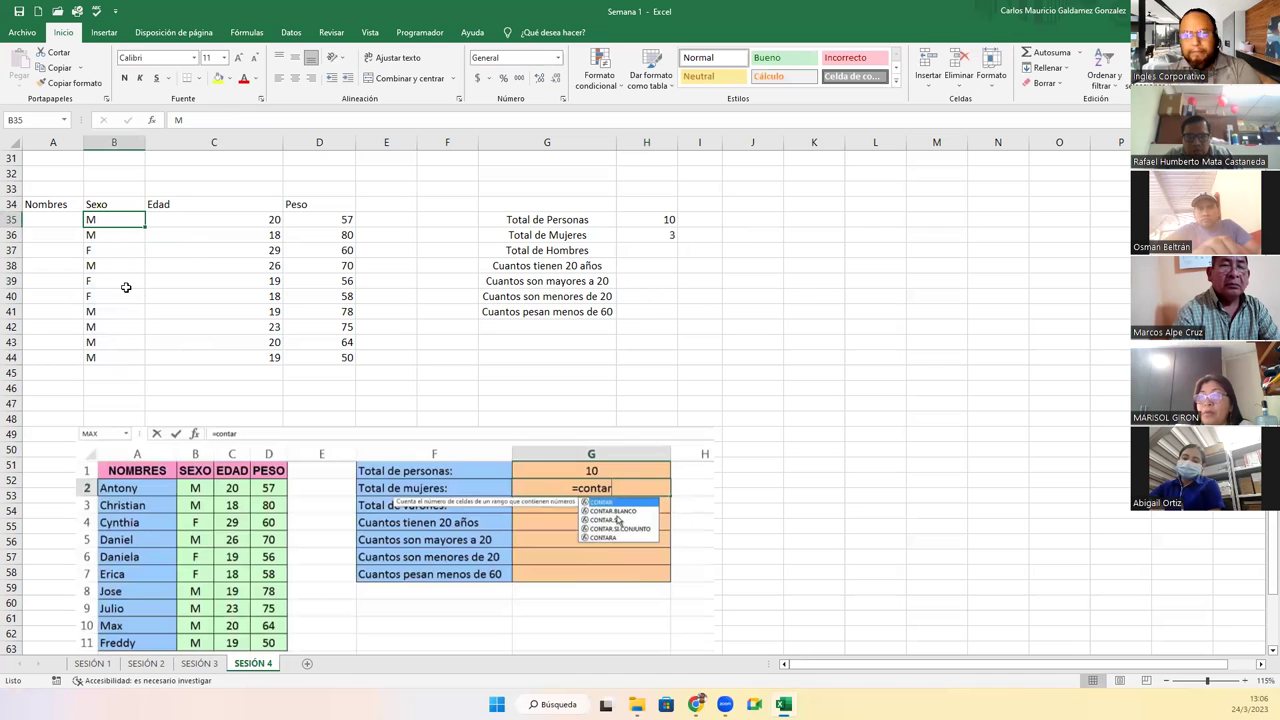
# - Retype M as the value in B35
pyautogui.write('m')
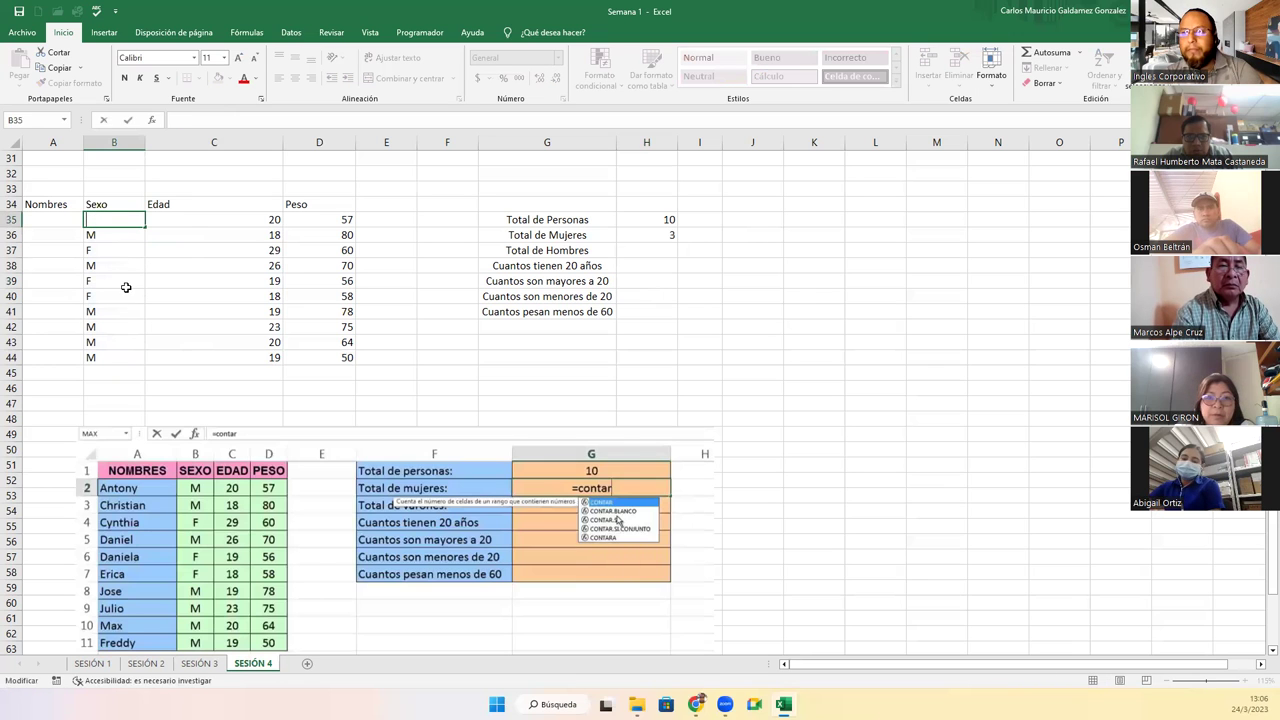
pyautogui.write('M')
pyautogui.press('Return')
pyautogui.write('m')
pyautogui.press('Escape')
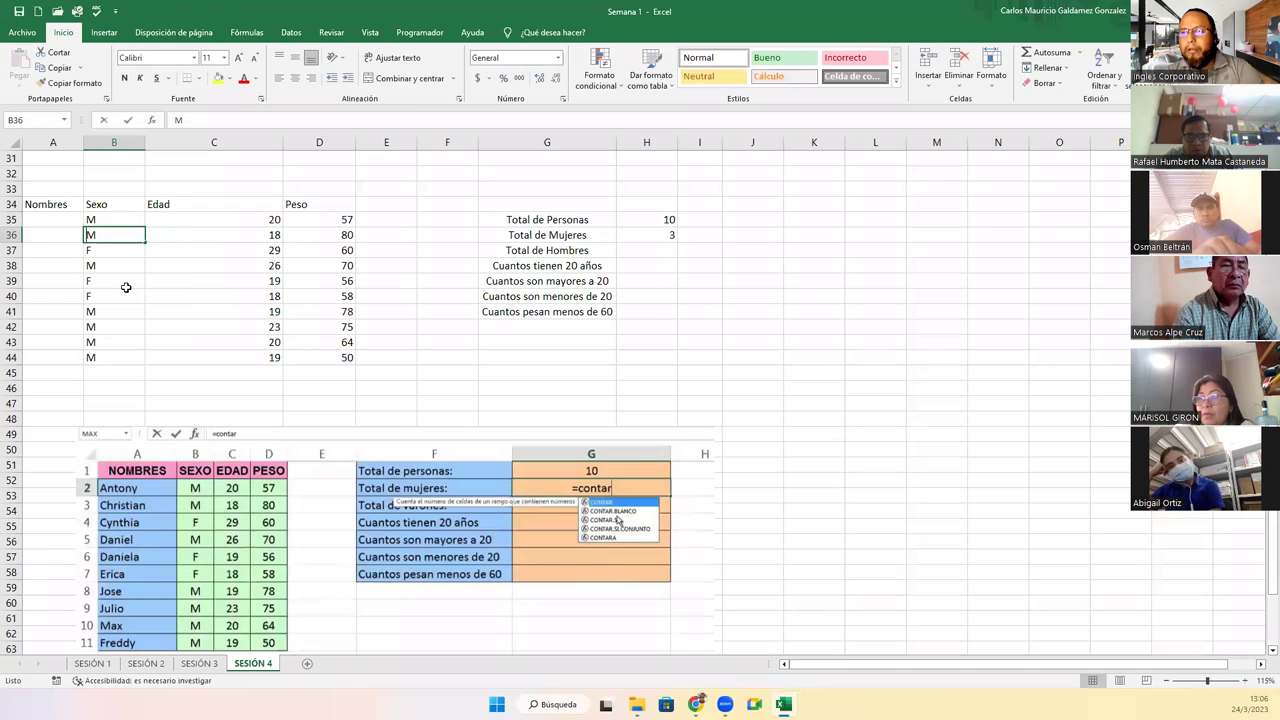
# - Re-enter the Sexo entries in B38 and B39 with F2 and Enter
pyautogui.click(126, 286)
pyautogui.click(127, 291)
pyautogui.press('Up')
pyautogui.press('Up')
pyautogui.press('F2')
pyautogui.press('Return')
pyautogui.press('Down')
pyautogui.press('Down')
pyautogui.press('F2')
pyautogui.press('Return')
pyautogui.press('Down')
pyautogui.press('Down')
pyautogui.press('Down')
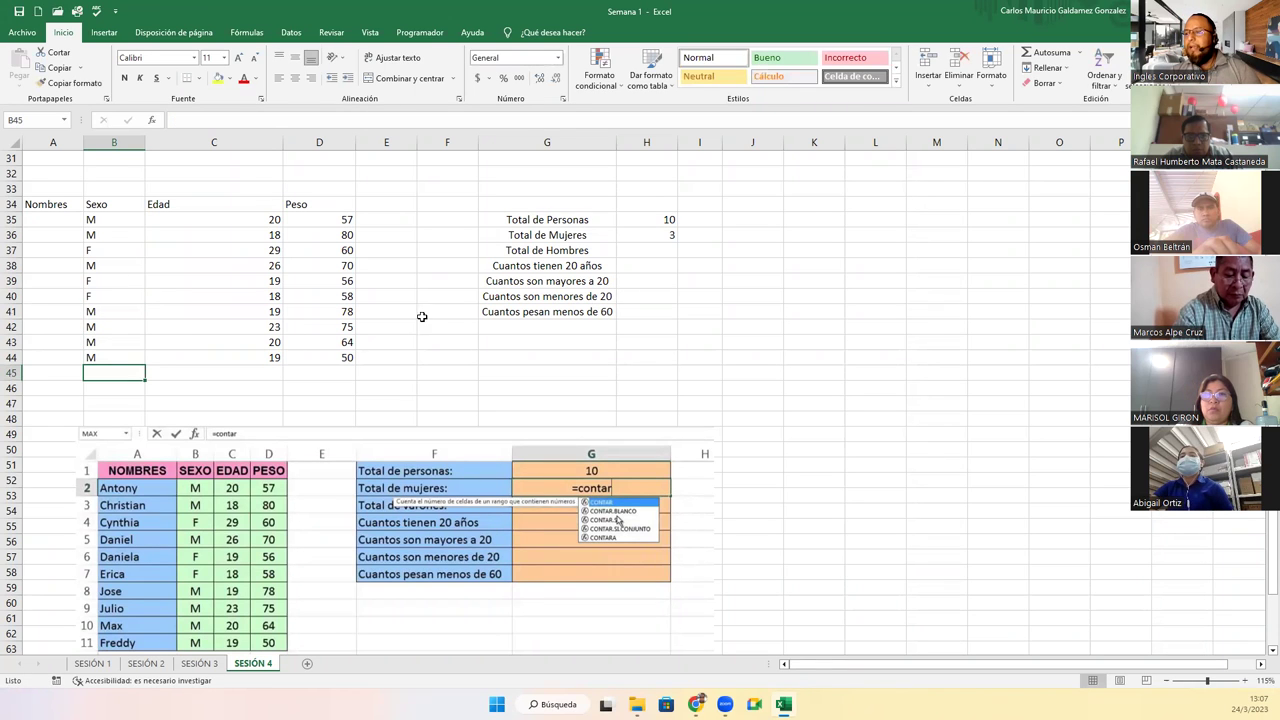
# - Copy the H36 women-count formula down into H37 and compare the two
pyautogui.click(659, 233)
pyautogui.moveTo(677, 242); pyautogui.dragTo(650, 255)
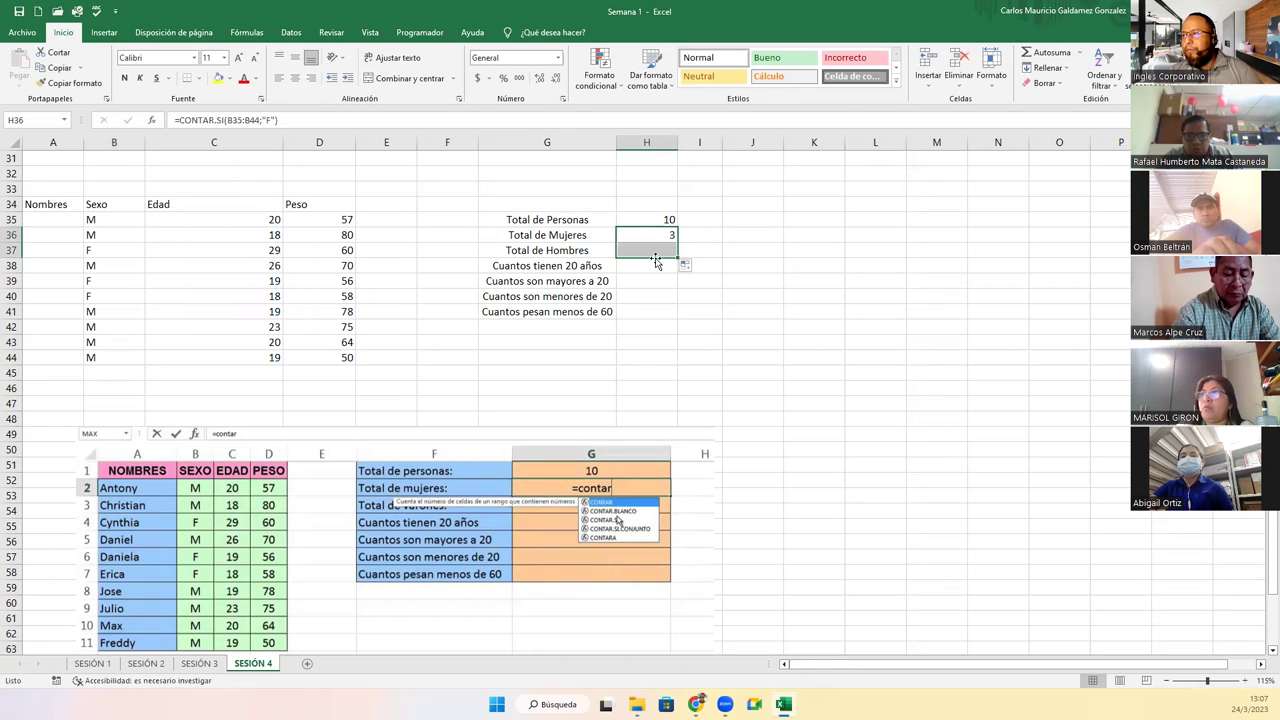
pyautogui.click(648, 252)
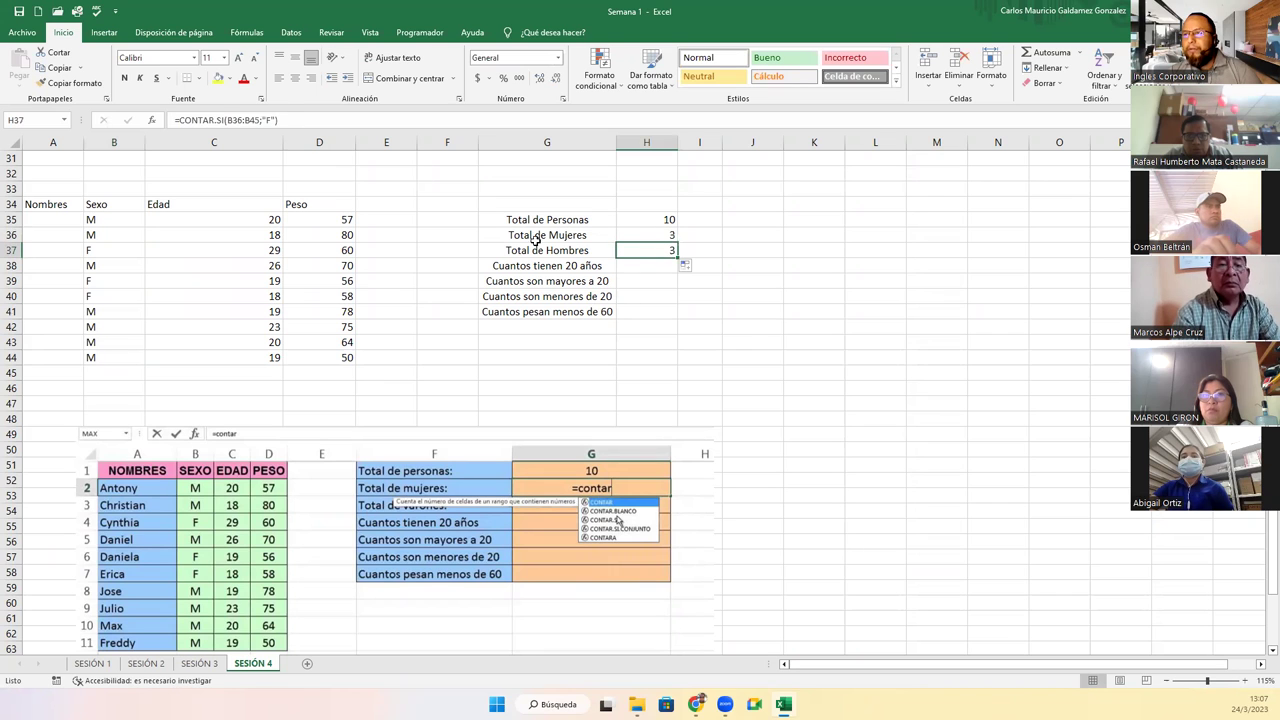
pyautogui.click(639, 233)
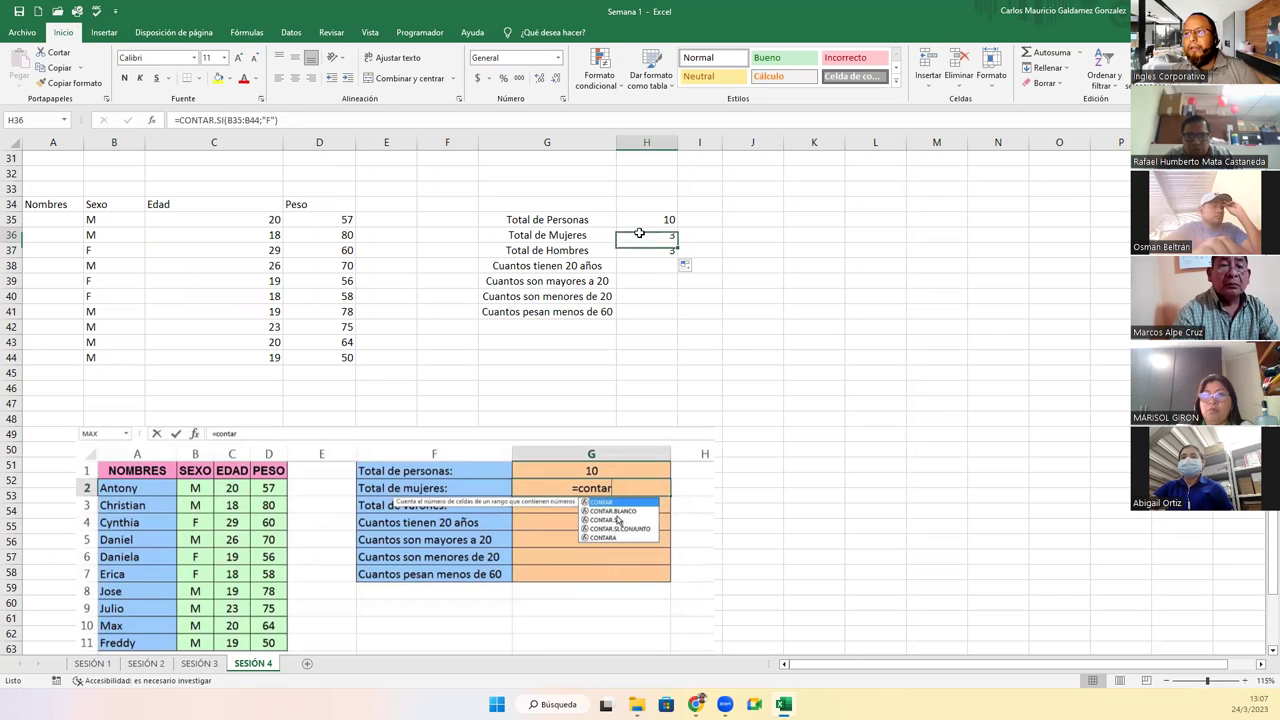
pyautogui.click(650, 253)
# - Change H37 to =CONTAR.SI(B35:B44;"M") so it counts men
pyautogui.doubleClick(650, 253)
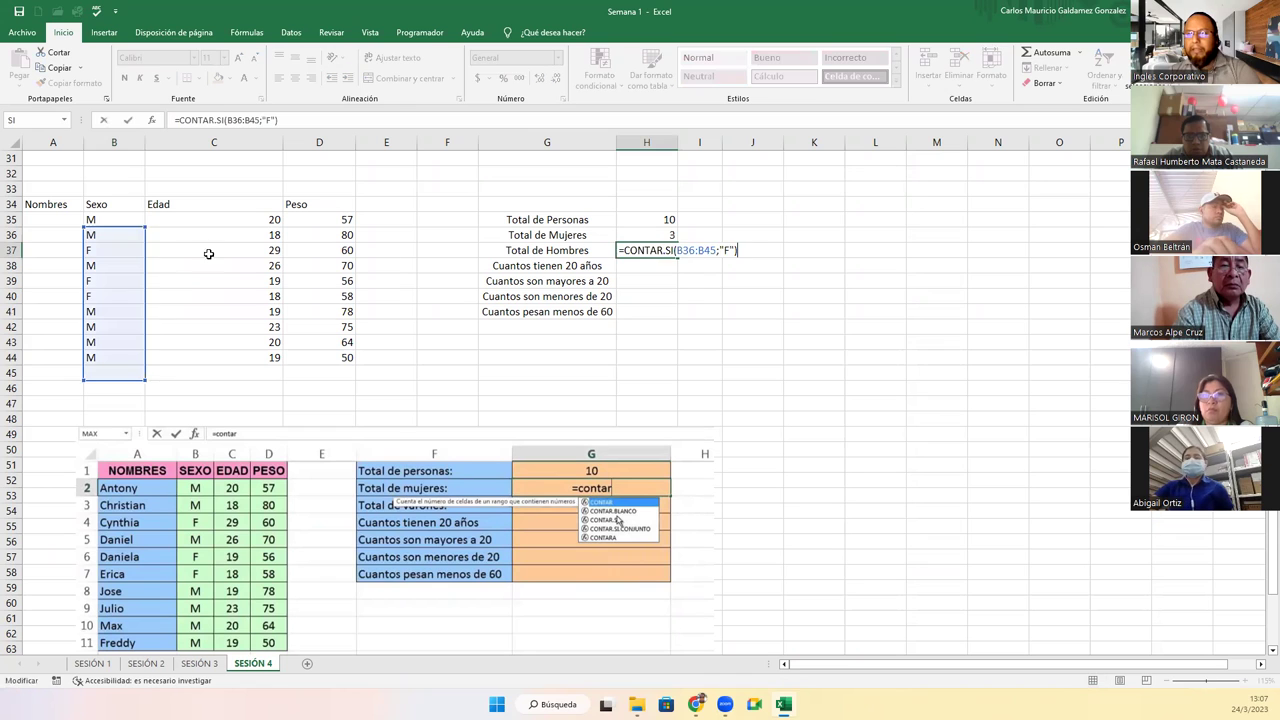
pyautogui.moveTo(127, 229); pyautogui.dragTo(128, 218)
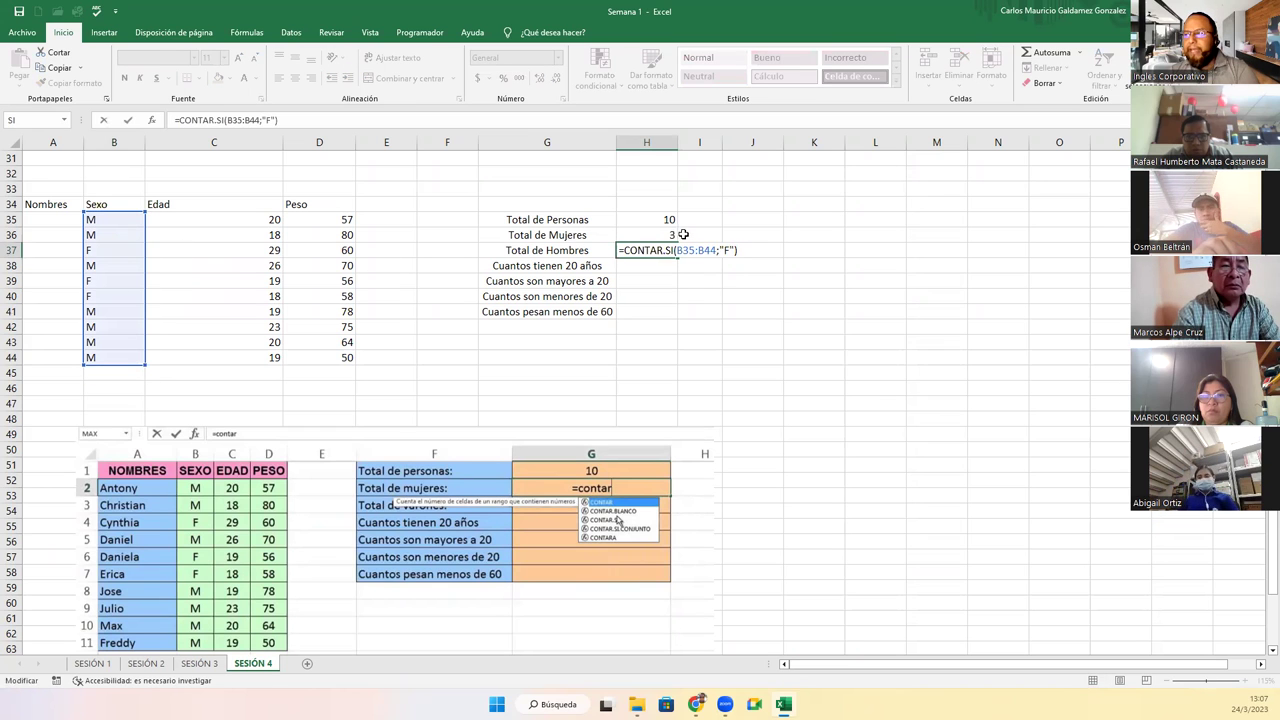
pyautogui.click(727, 250)
pyautogui.press('BackSpace')
pyautogui.write('M')
pyautogui.press('Return')
pyautogui.press('Up')
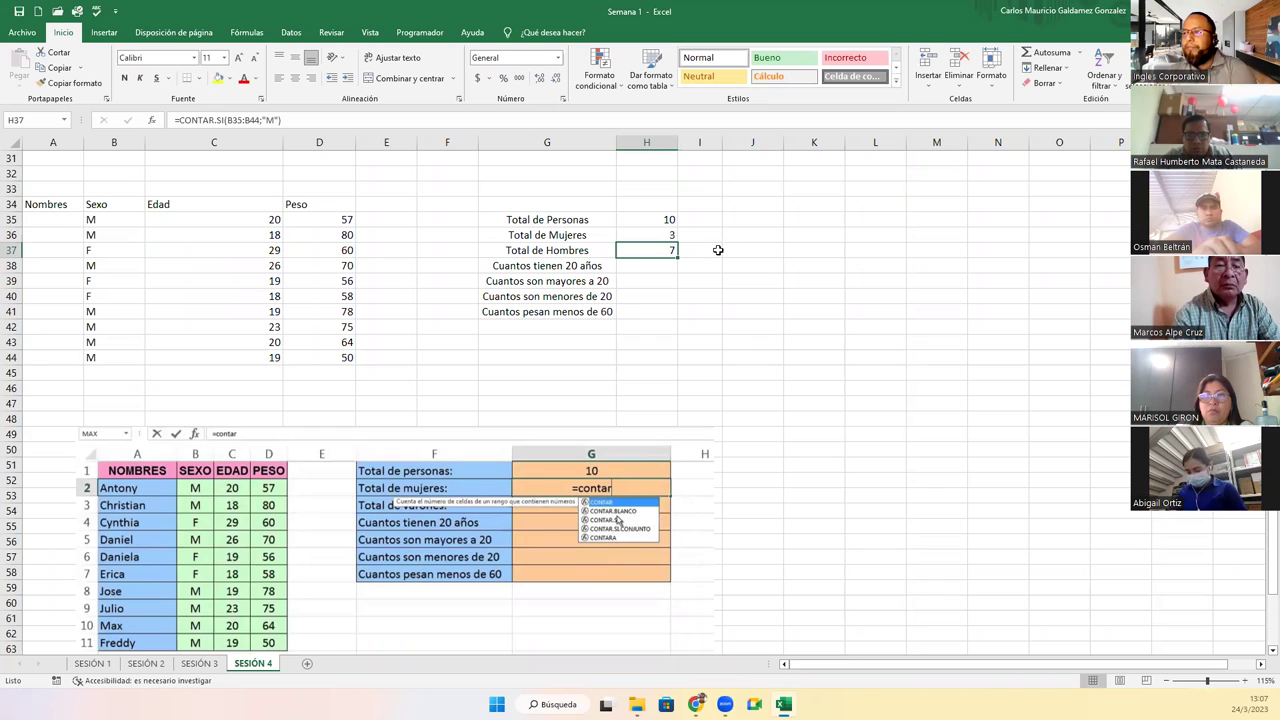
pyautogui.click(643, 260)
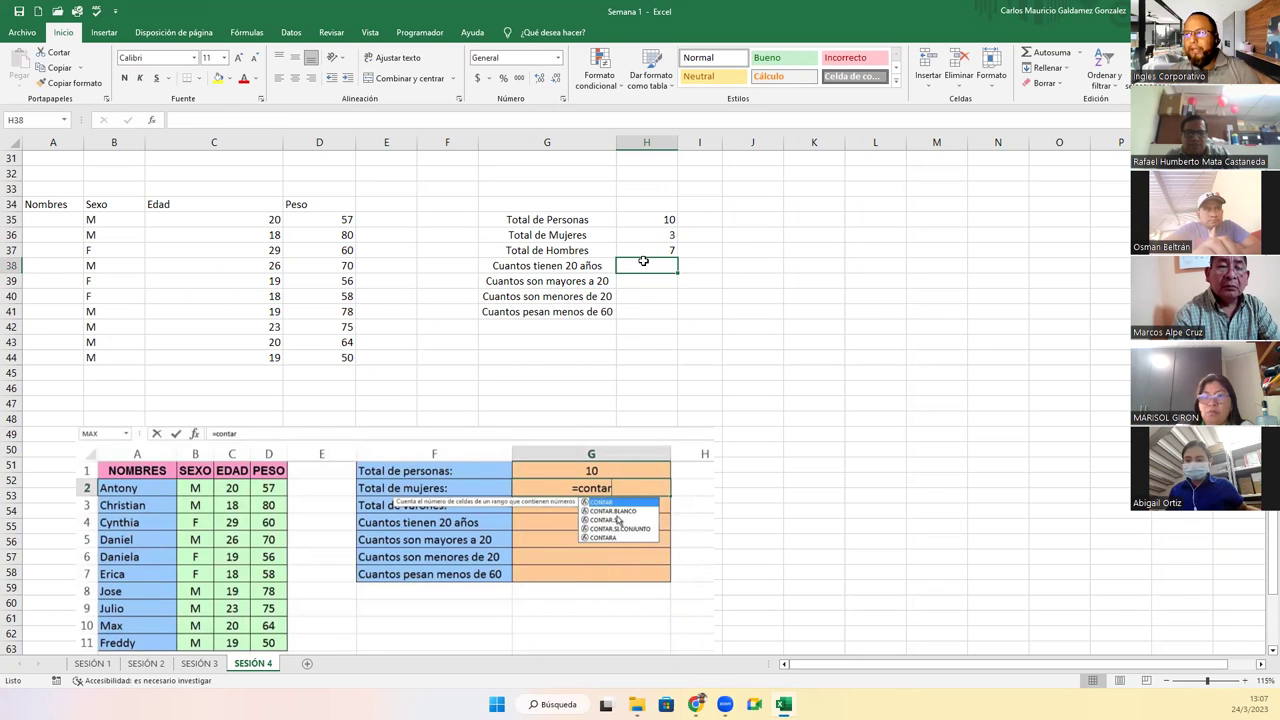
pyautogui.click(646, 249)
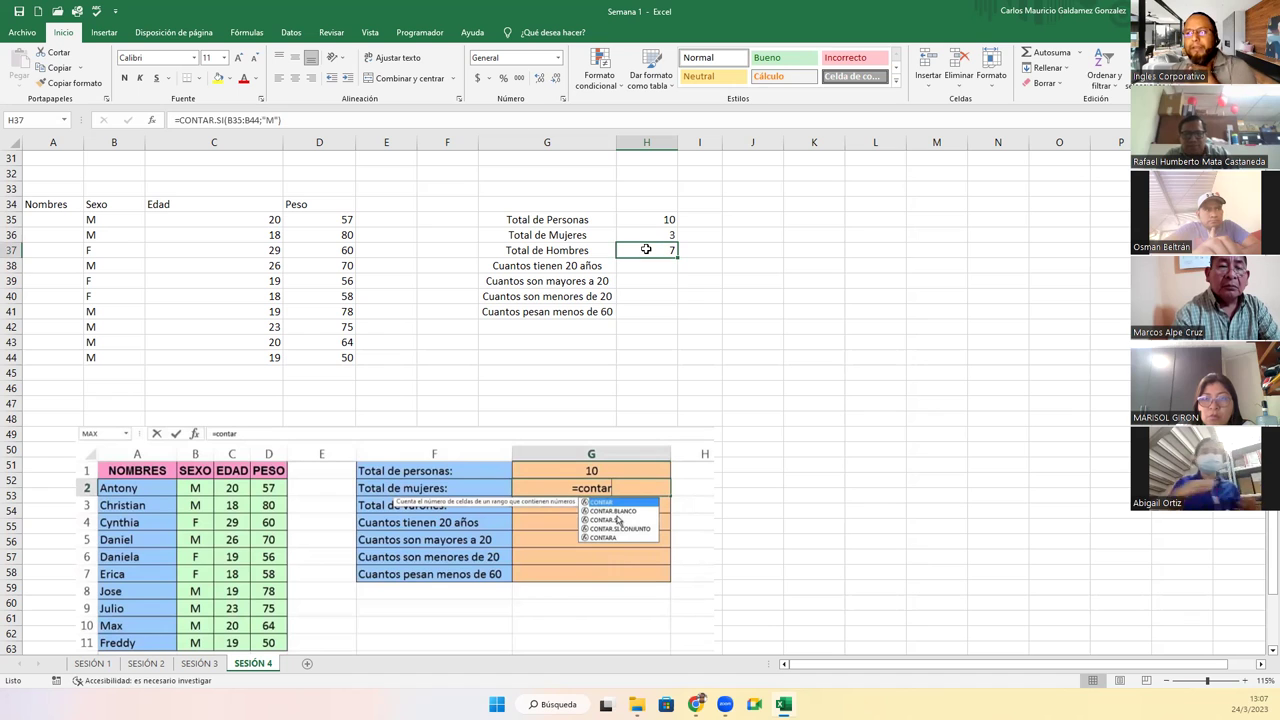
# - Enter =CONTAR.SI(C35:C44;"=20") in H38 to count 20-year-olds
pyautogui.click(642, 262)
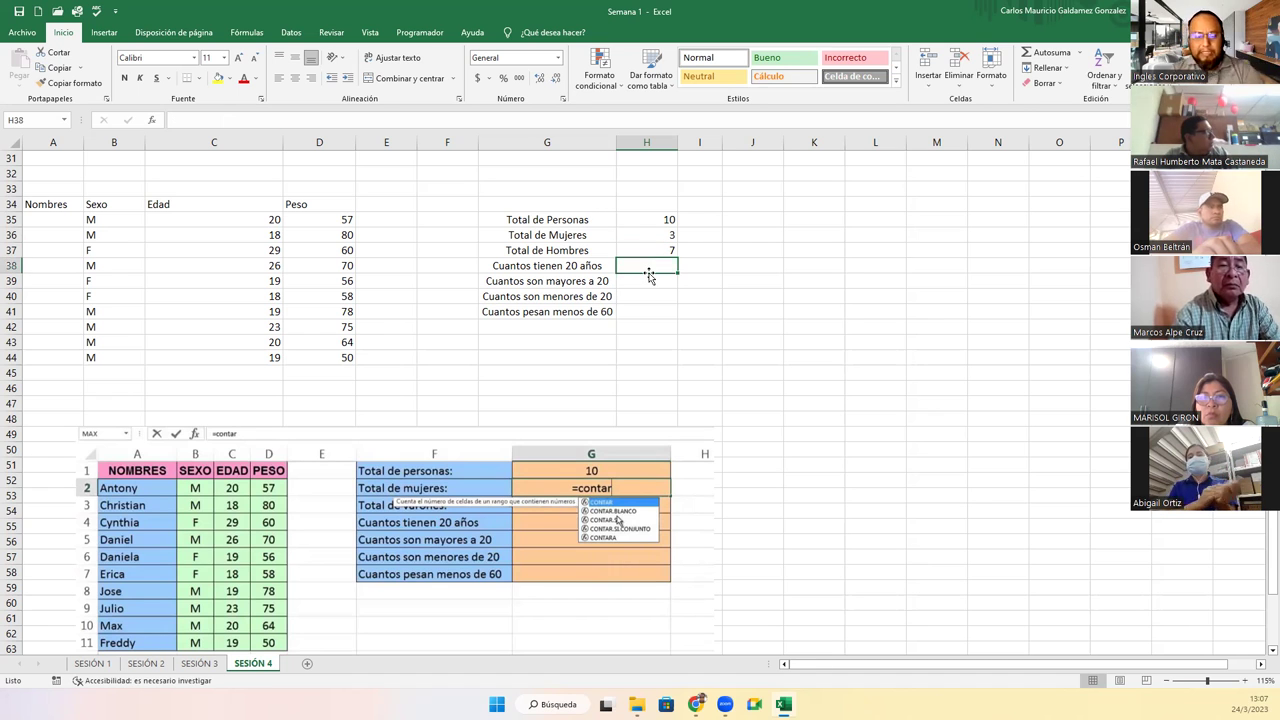
pyautogui.write('=')
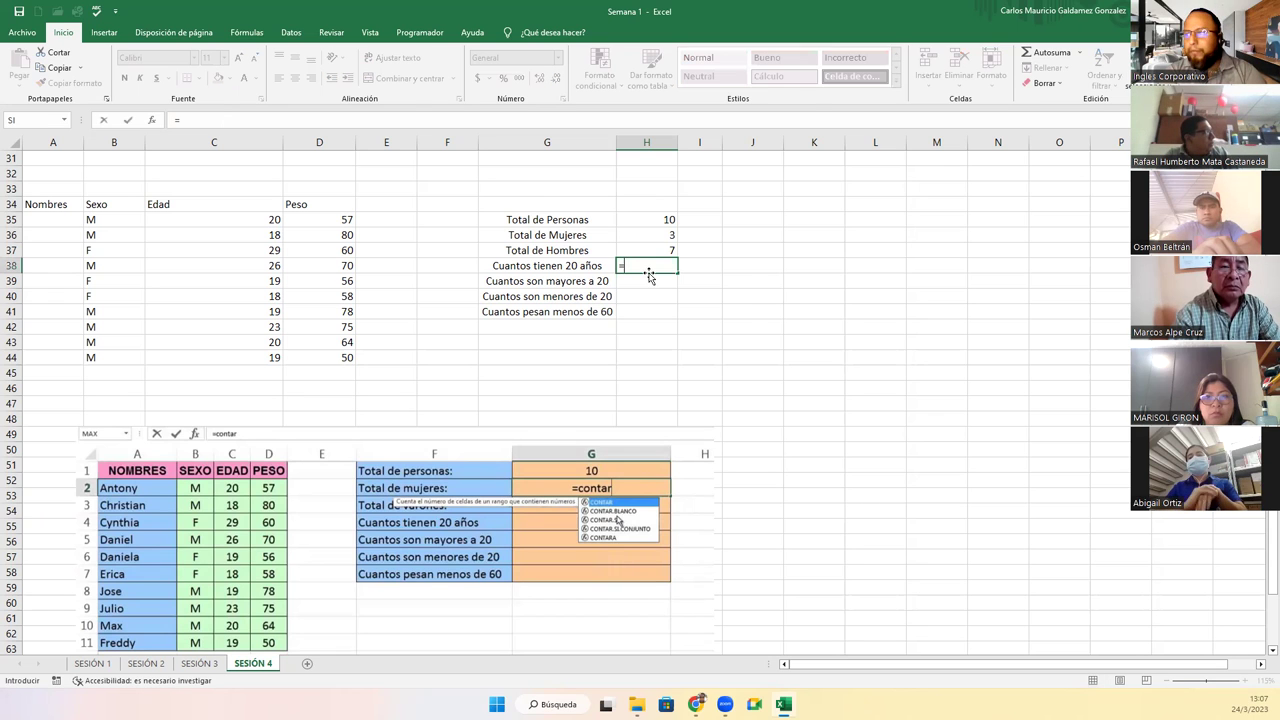
pyautogui.write('contar.si')
pyautogui.press('Tab')
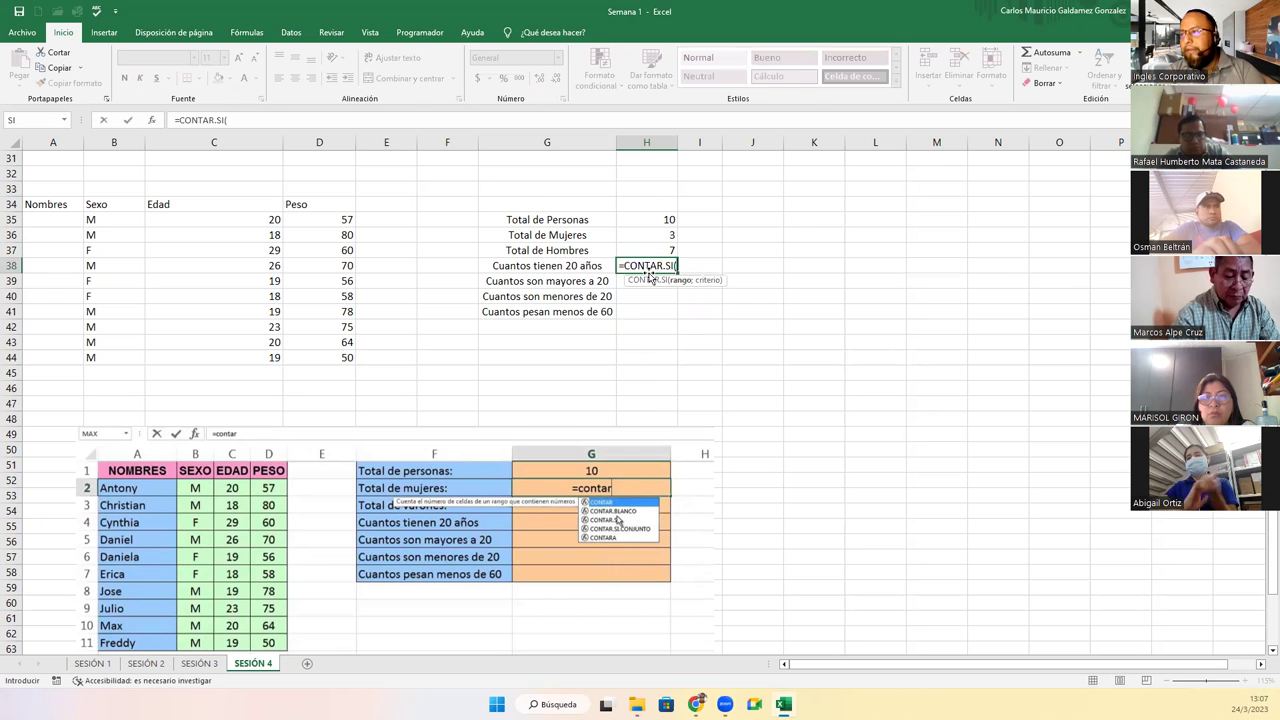
pyautogui.moveTo(259, 223); pyautogui.dragTo(256, 358)
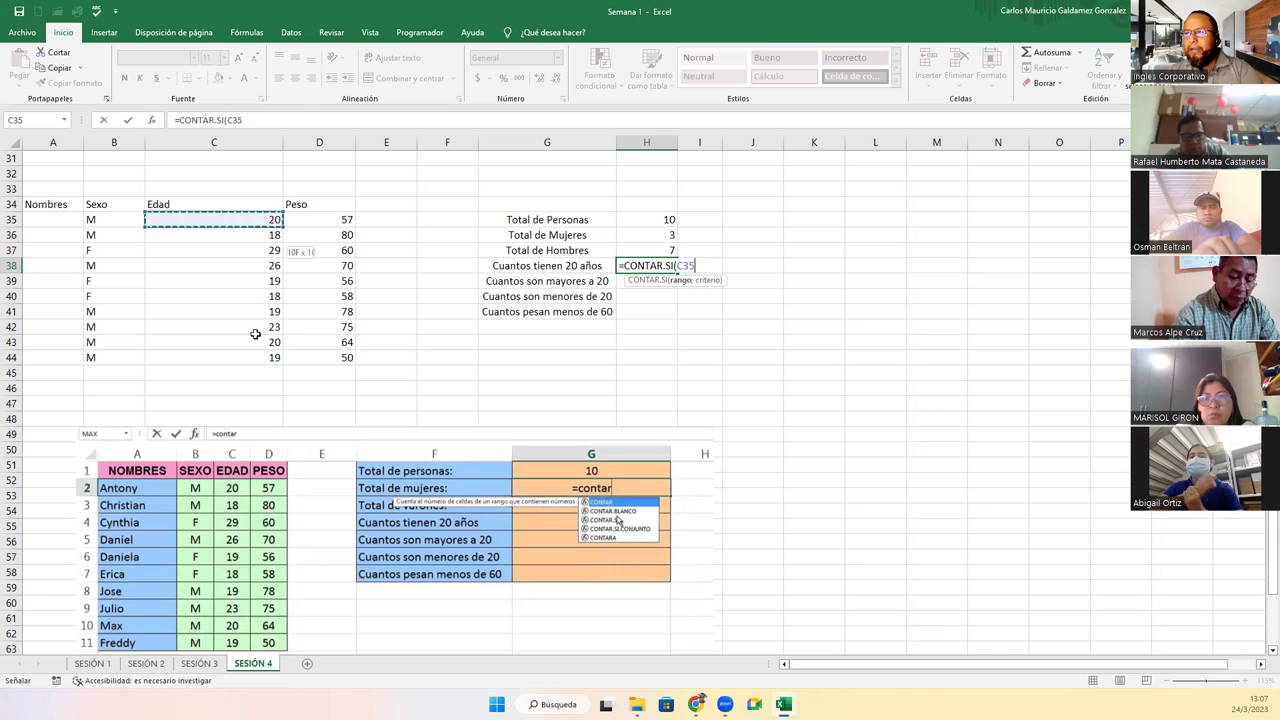
pyautogui.write(':C44;"=20')
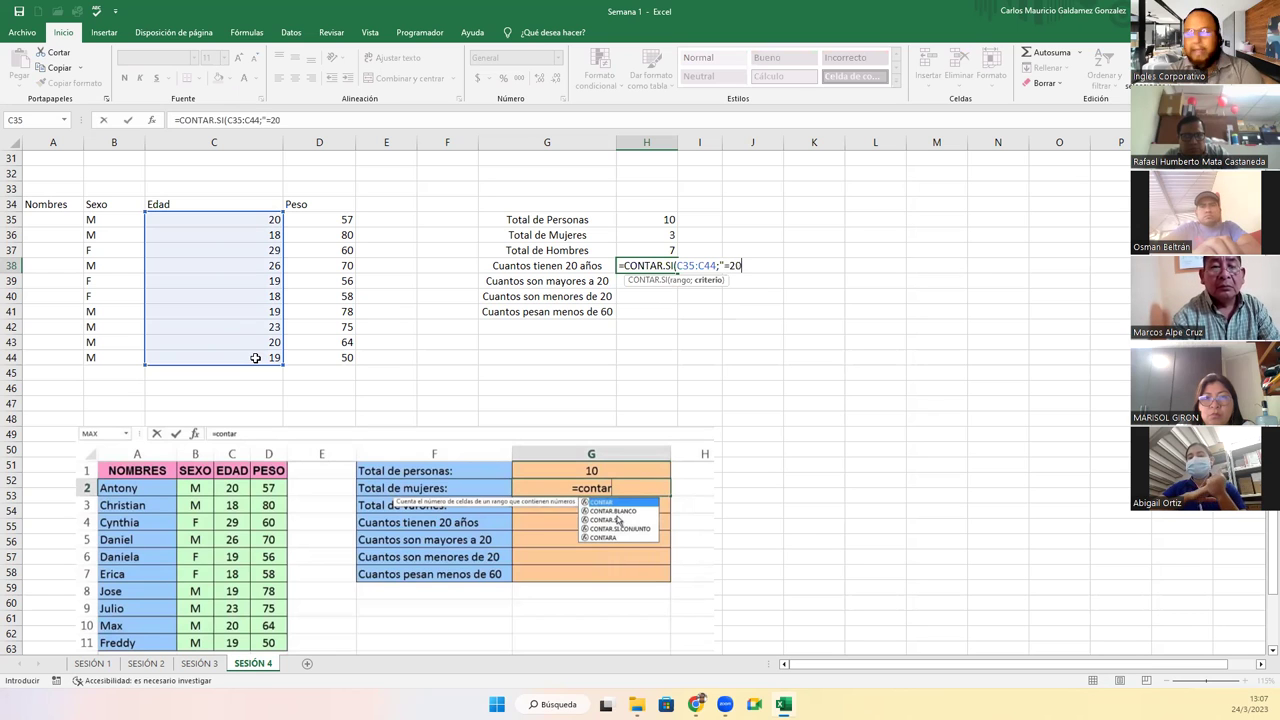
pyautogui.write(')')
pyautogui.press('Return')
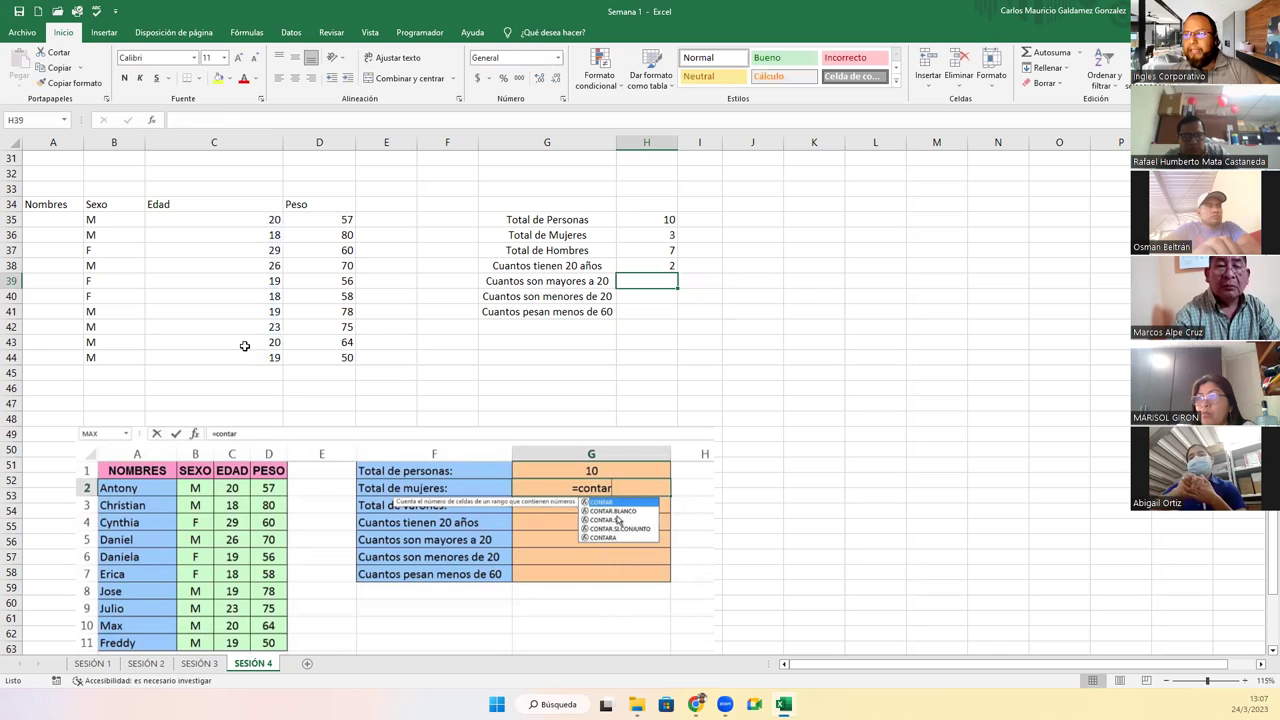
# - Test the count by changing C38's age to 20, then undo back to 26
pyautogui.click(244, 346)
pyautogui.click(251, 248)
pyautogui.click(254, 219)
pyautogui.click(240, 235)
pyautogui.click(232, 265)
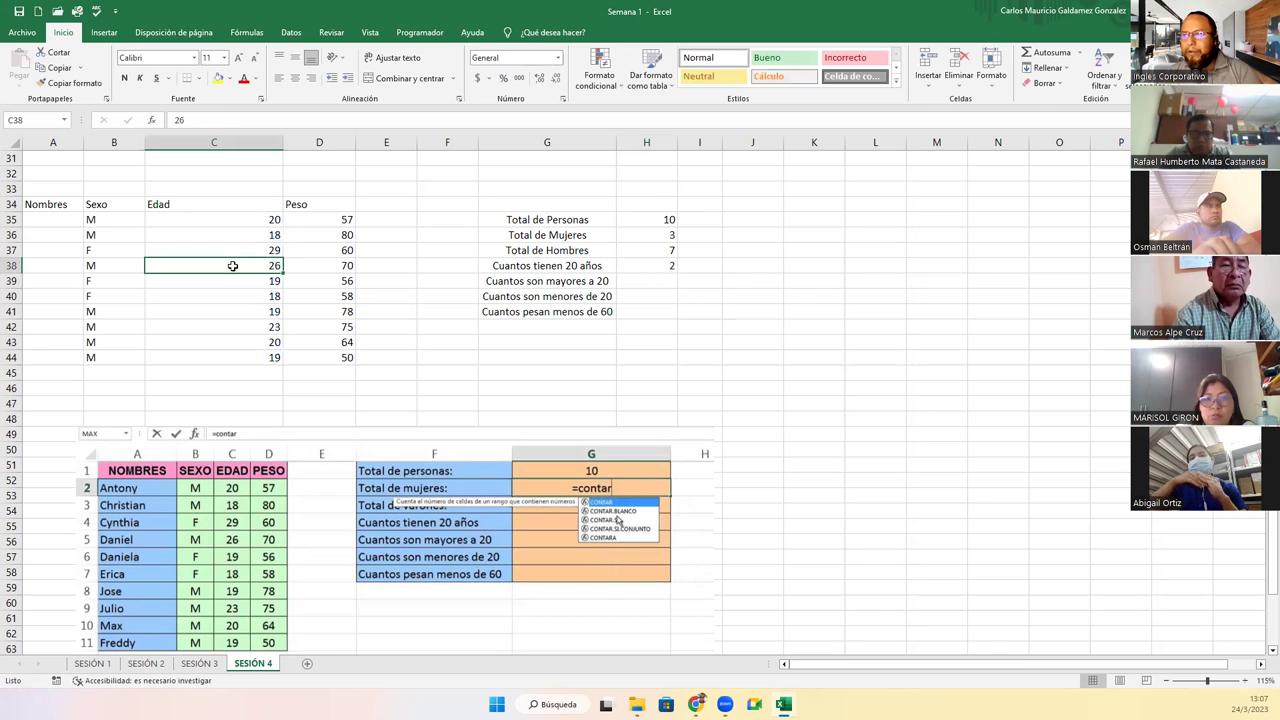
pyautogui.write('2')
pyautogui.press('Return')
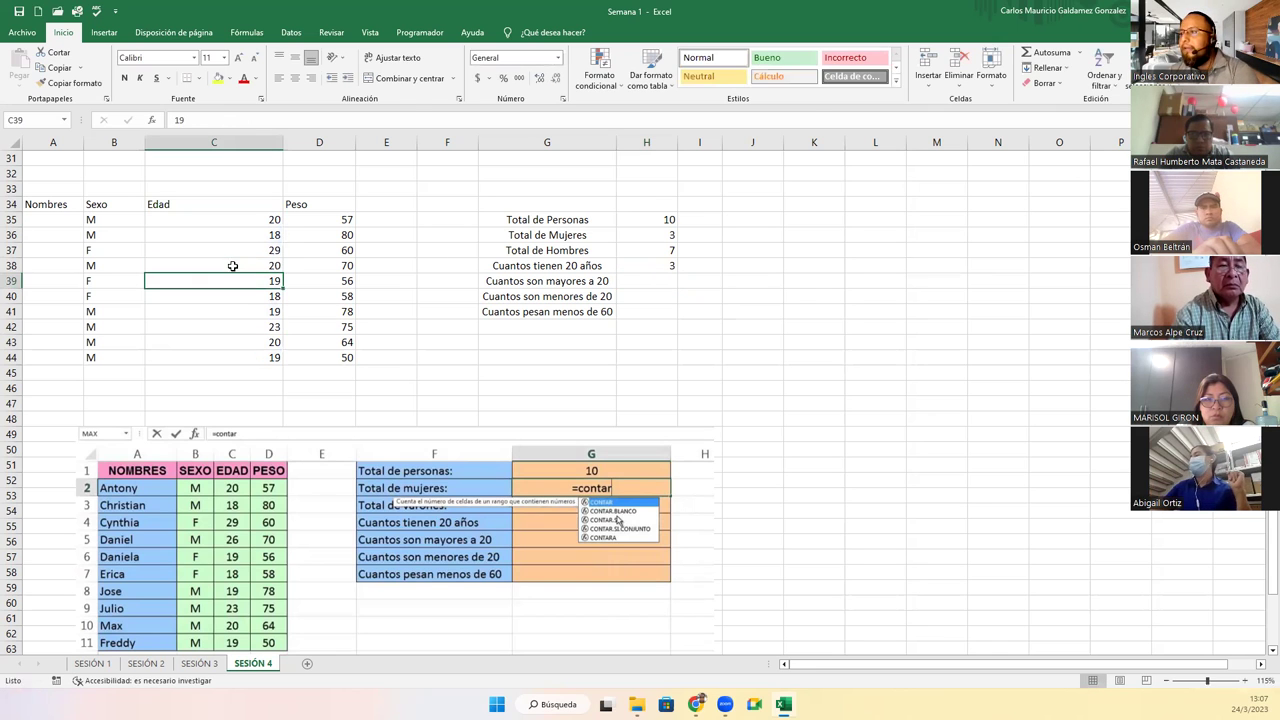
pyautogui.click(655, 265)
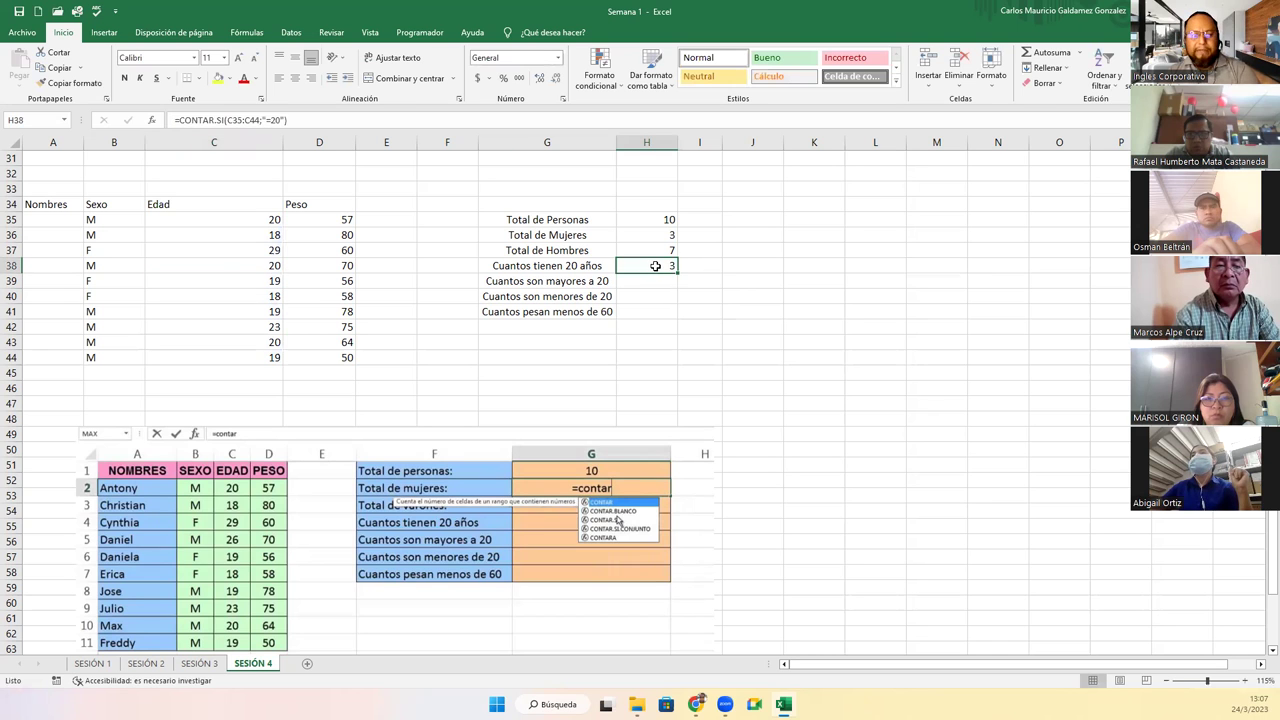
pyautogui.hotkey('ctrl', 'z')
pyautogui.click(642, 281)
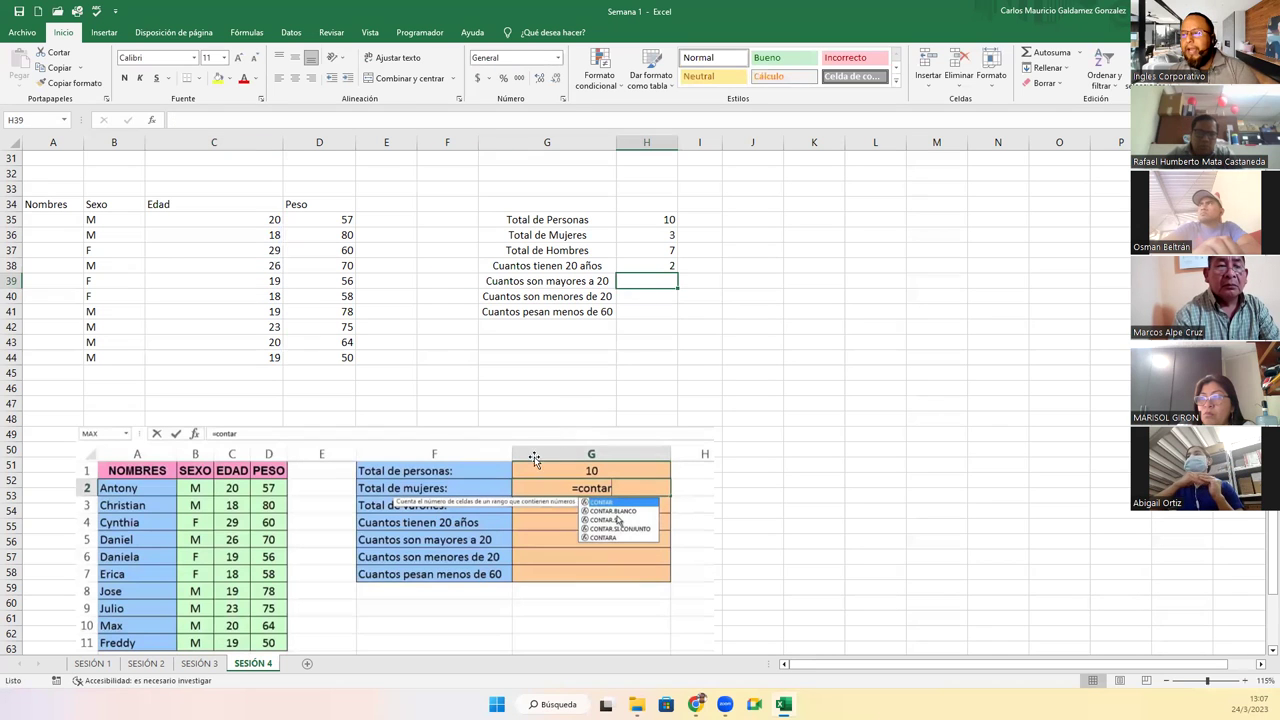
pyautogui.click(630, 265)
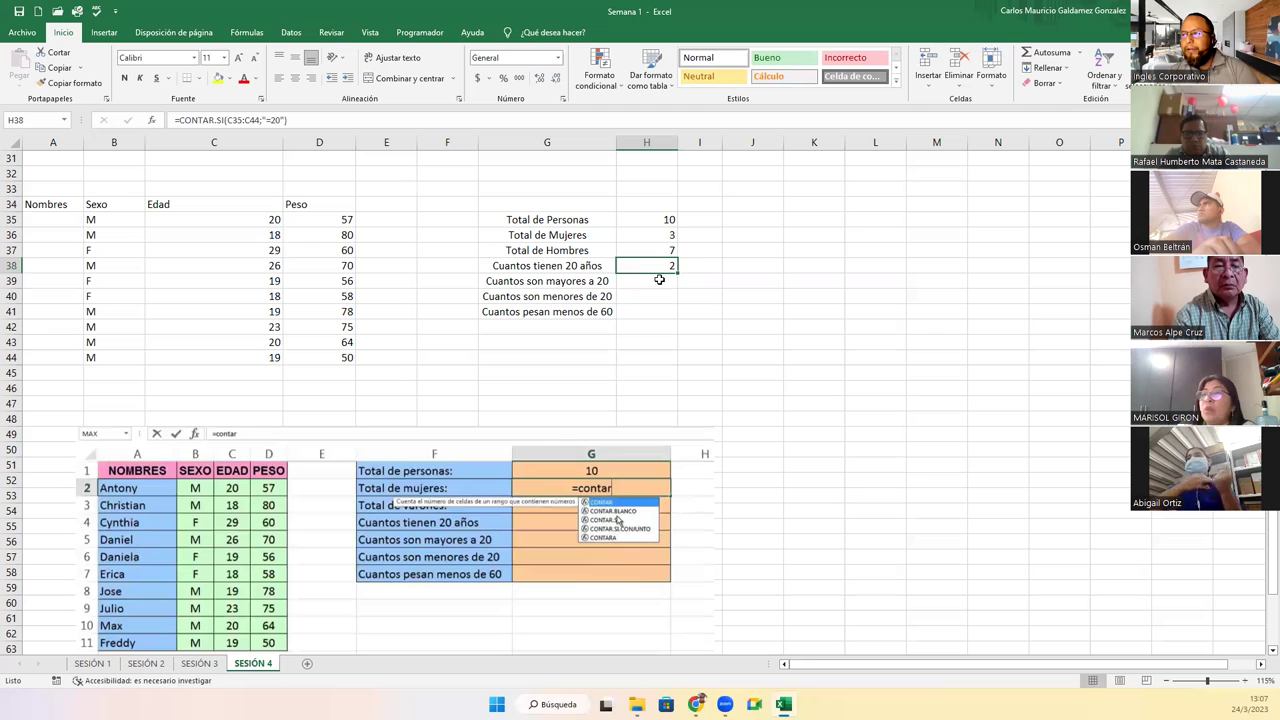
pyautogui.doubleClick(657, 281)
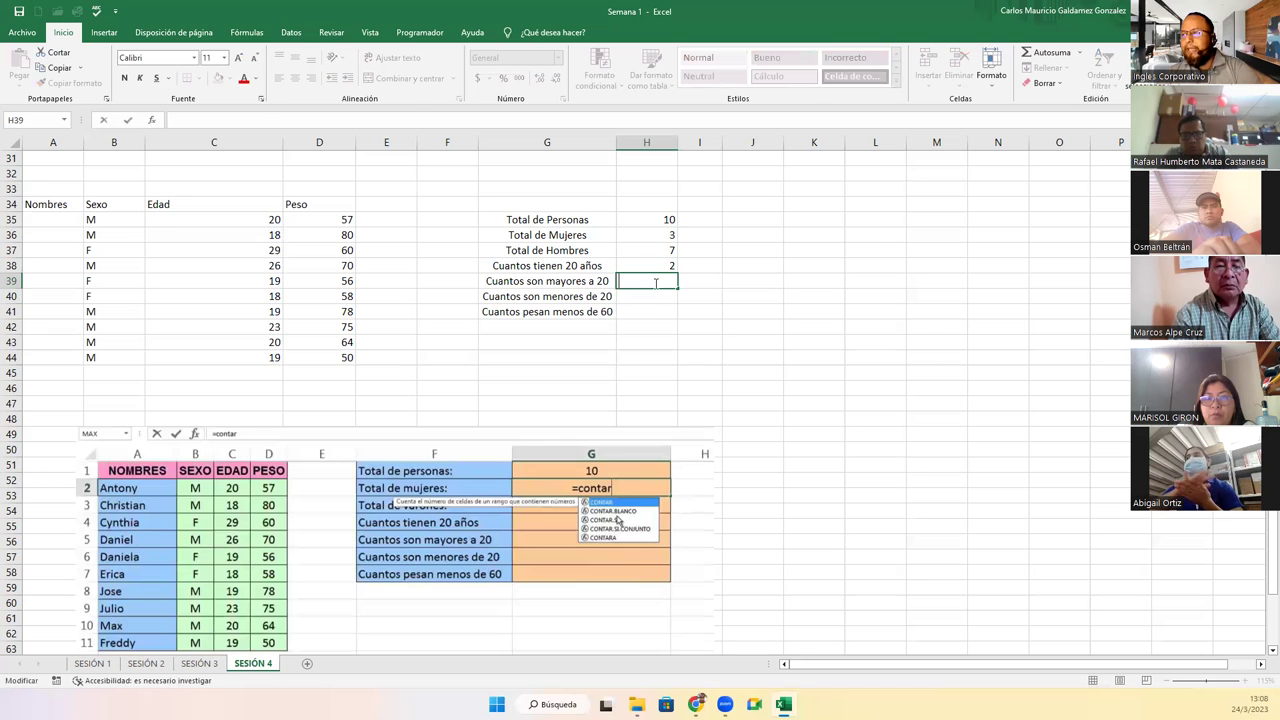
# - Enter =CONTAR.SI(C35:C44;">20") in H39 to count people older than 20
pyautogui.write('=')
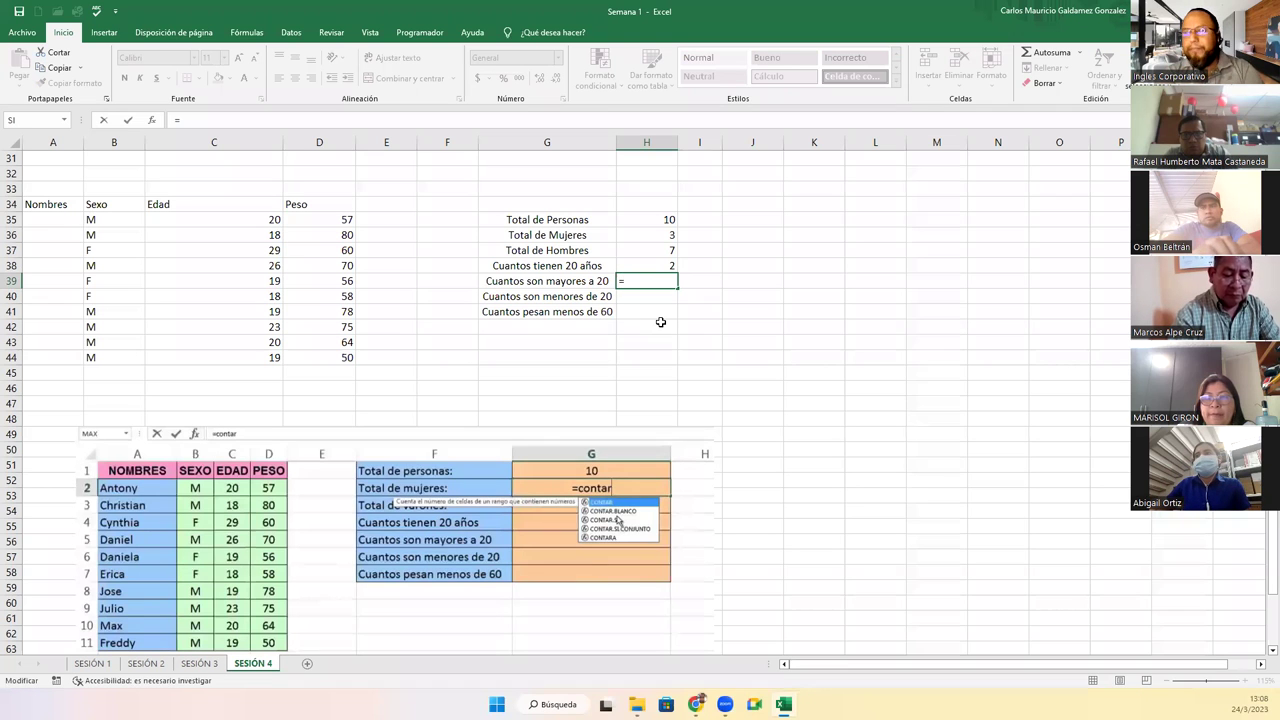
pyautogui.write('contar.si')
pyautogui.press('Tab')
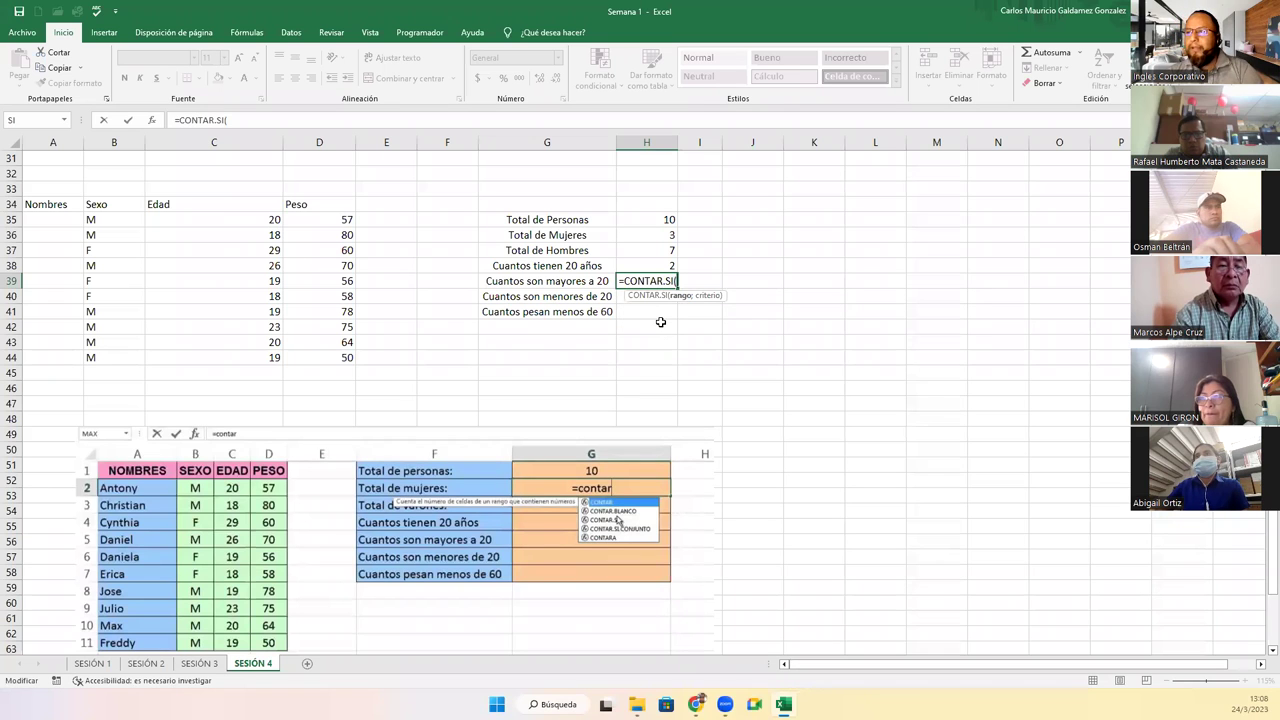
pyautogui.moveTo(220, 220); pyautogui.dragTo(232, 356)
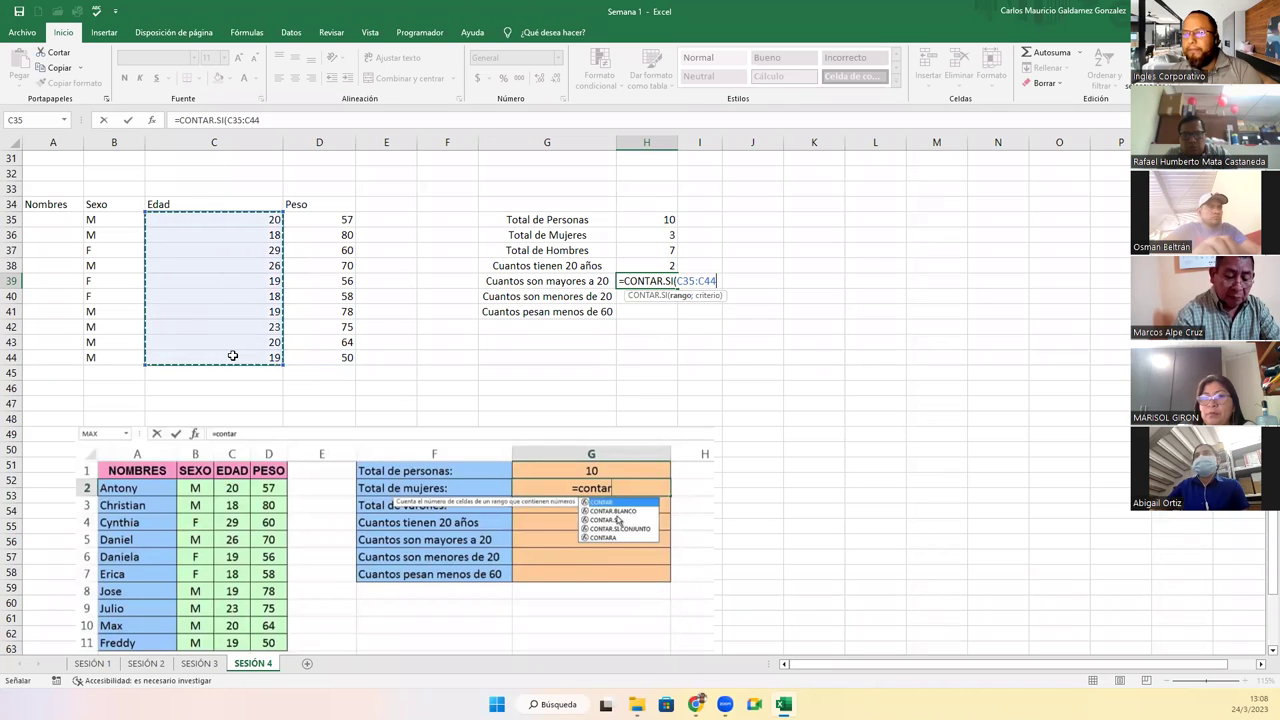
pyautogui.write(';"')
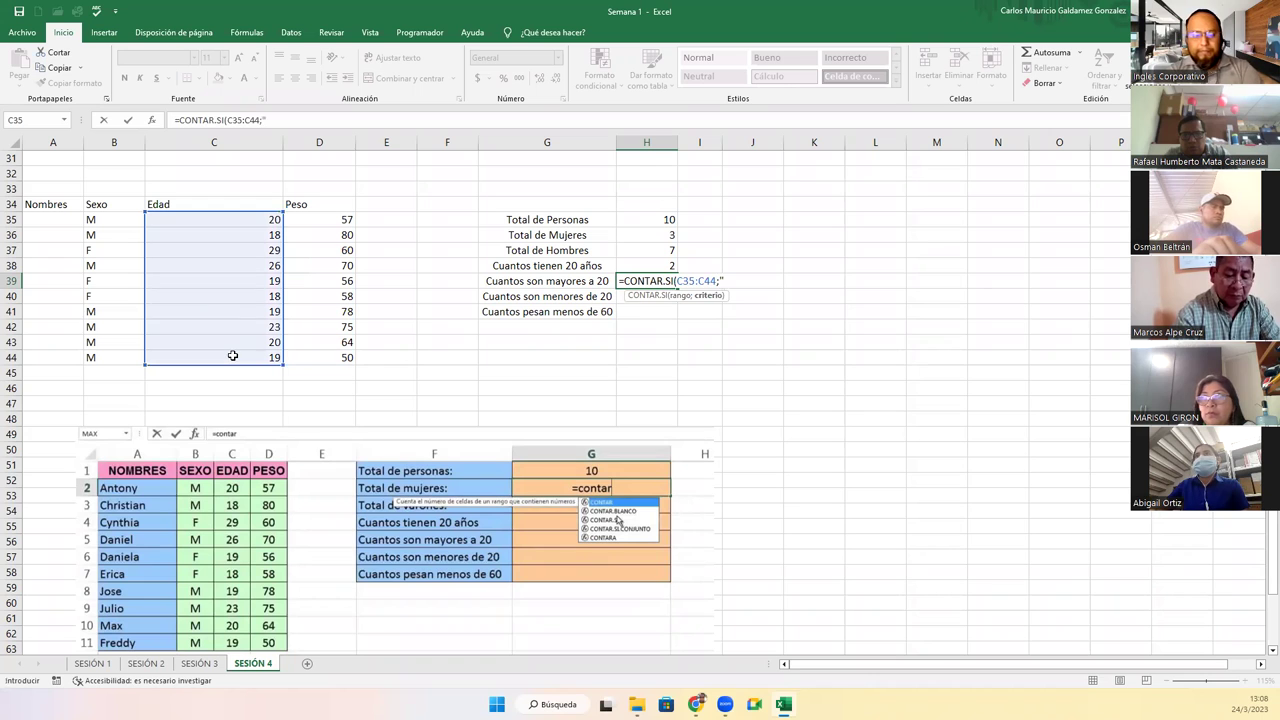
pyautogui.write('>20')
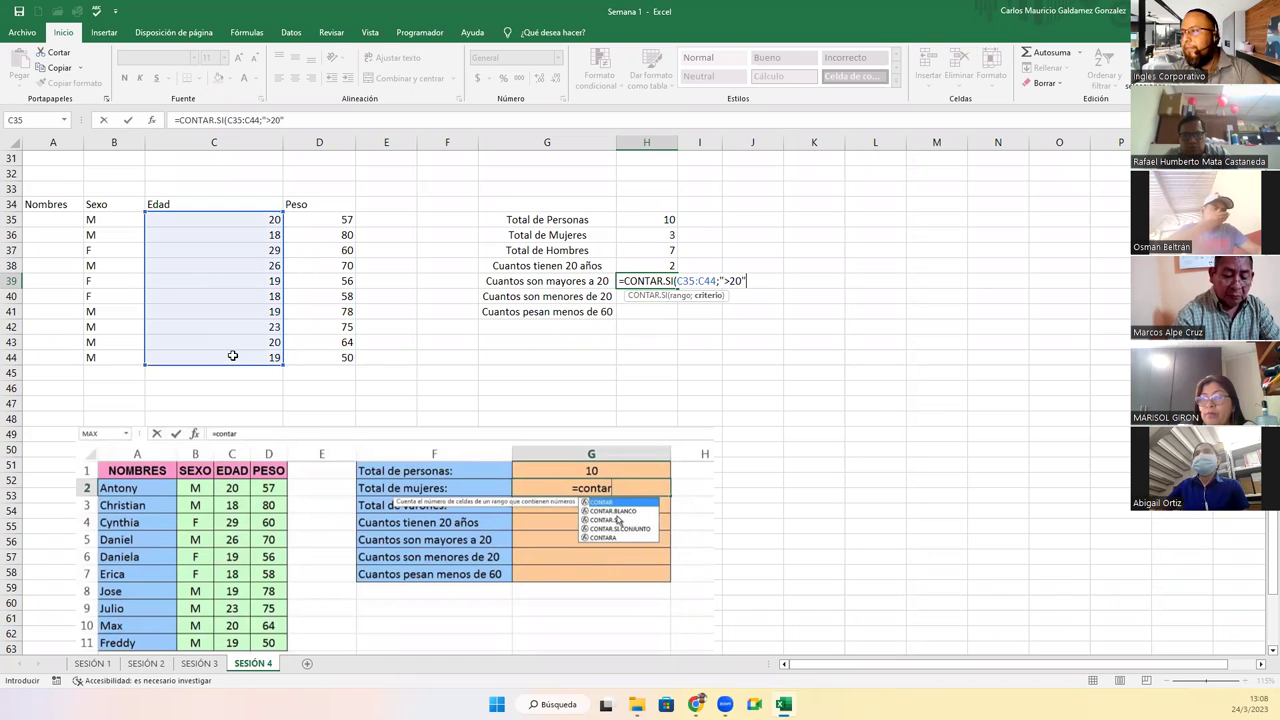
pyautogui.press('Return')
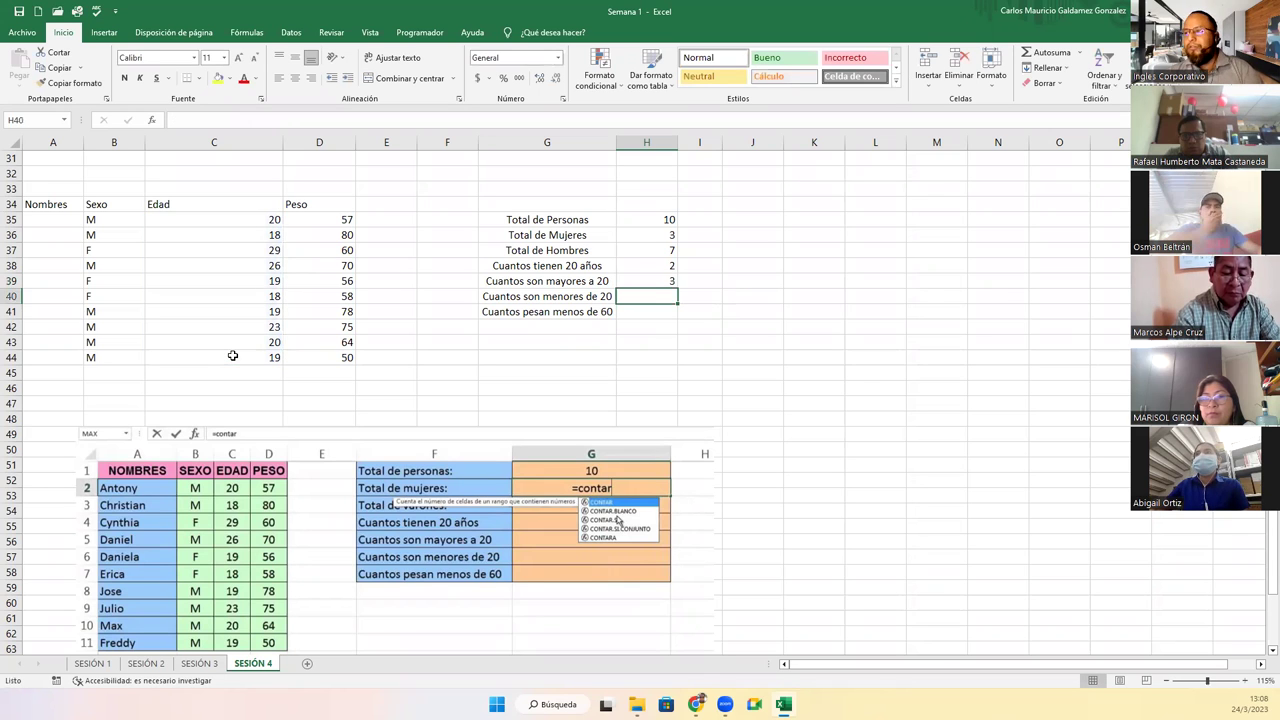
# - Copy the over-20 count formula from H39 into H40
pyautogui.press('Up')
pyautogui.hotkey('ctrl', 'c')
pyautogui.press('Down')
pyautogui.hotkey('ctrl', 'v')
# - Edit H40 to count ages in C35:C44 with the criterion "<20"
pyautogui.press('F2')
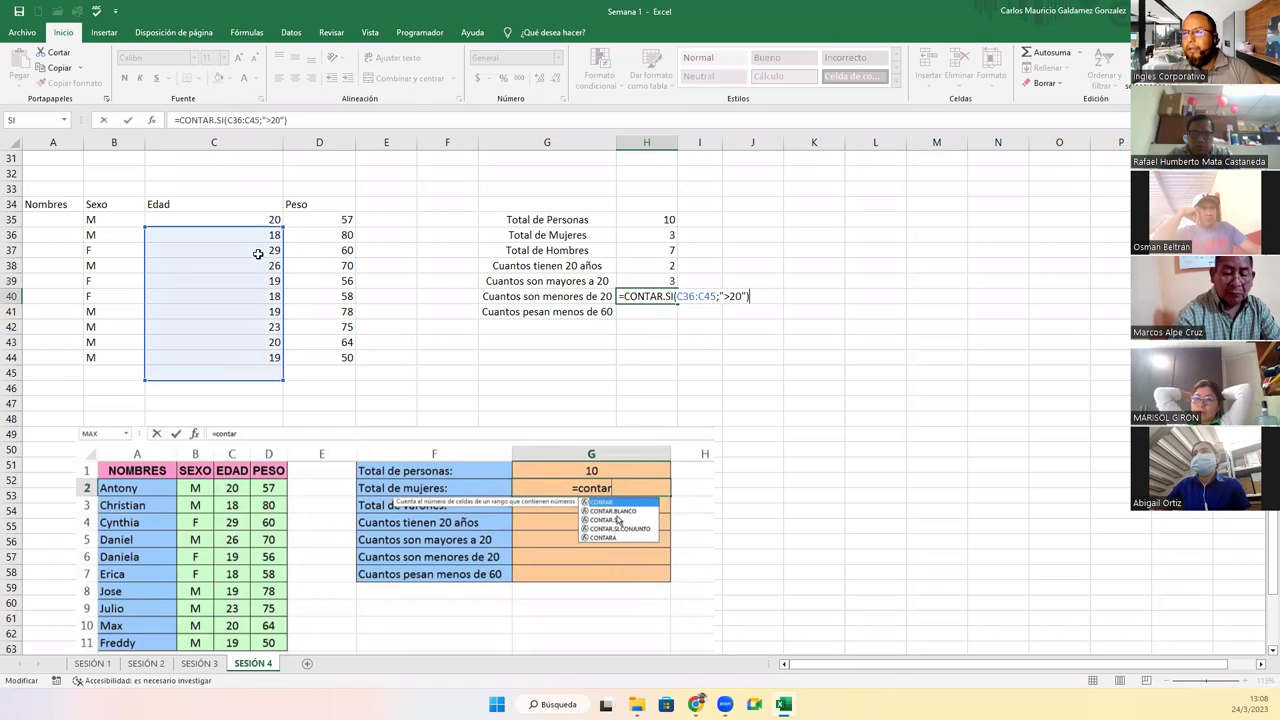
pyautogui.moveTo(240, 229); pyautogui.dragTo(240, 214)
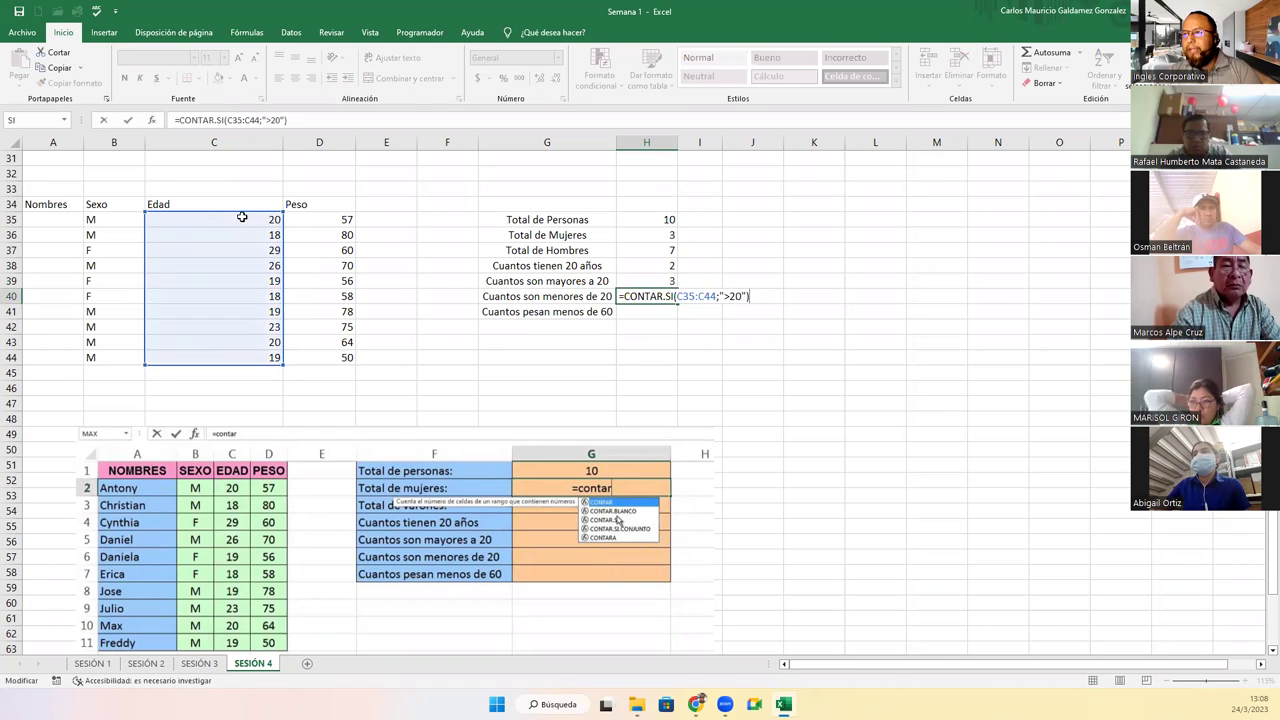
pyautogui.click(727, 295)
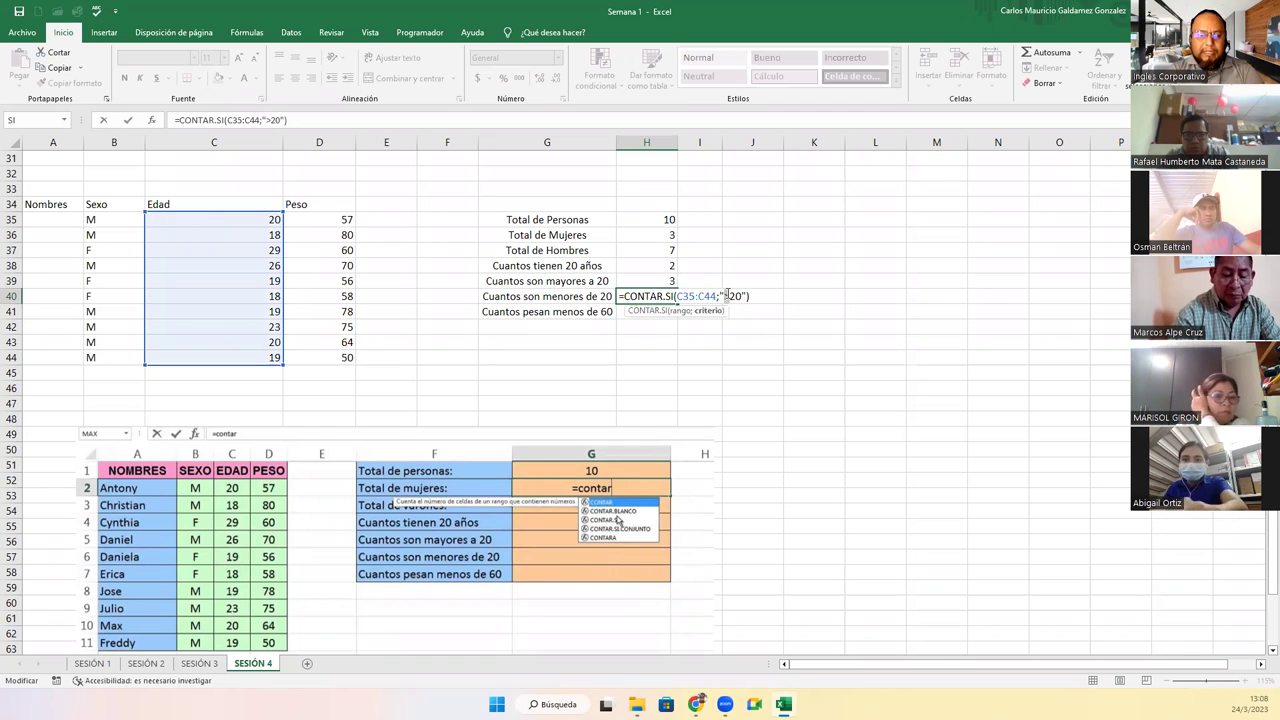
pyautogui.press('BackSpace')
pyautogui.write('<')
pyautogui.press('Return')
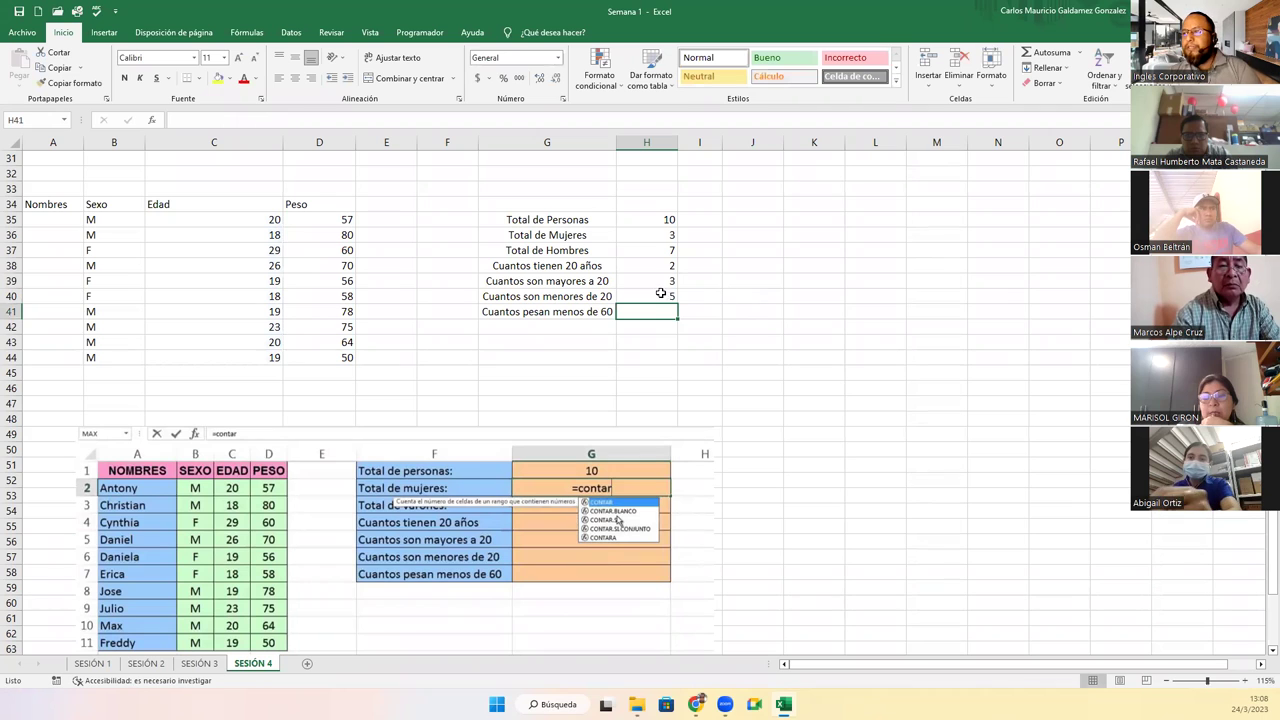
pyautogui.moveTo(631, 286); pyautogui.dragTo(640, 297)
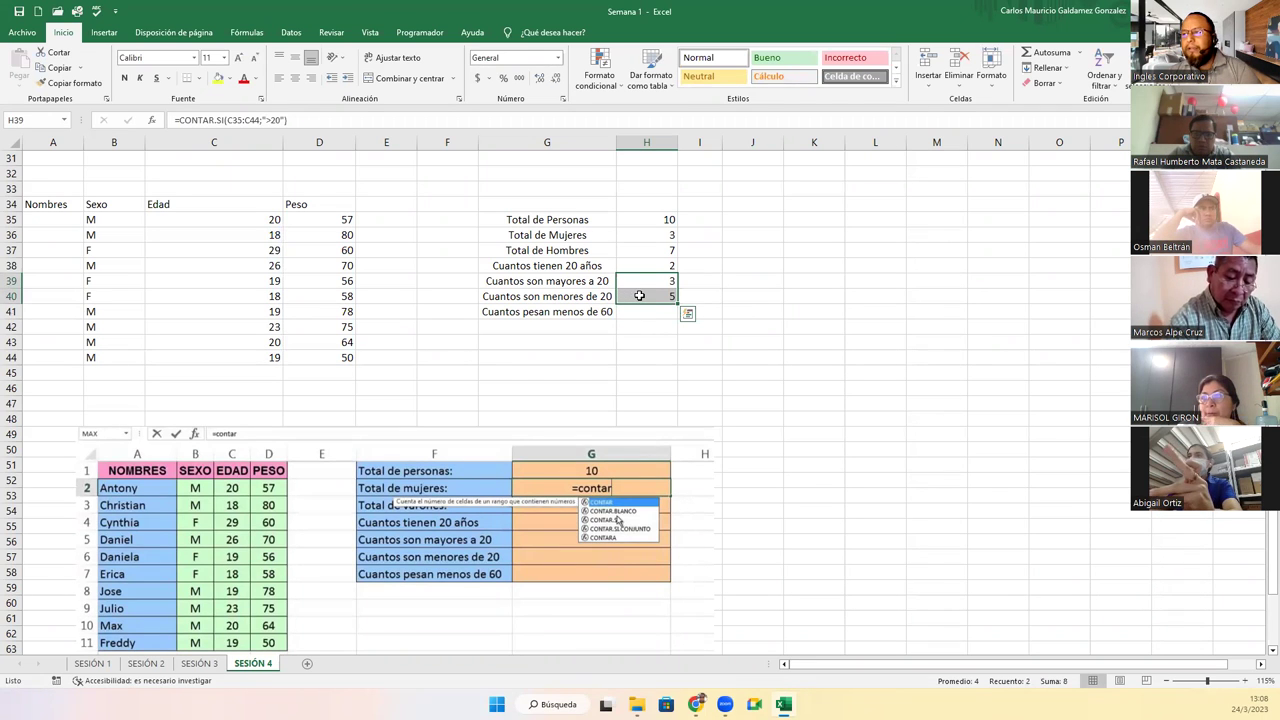
pyautogui.click(639, 296)
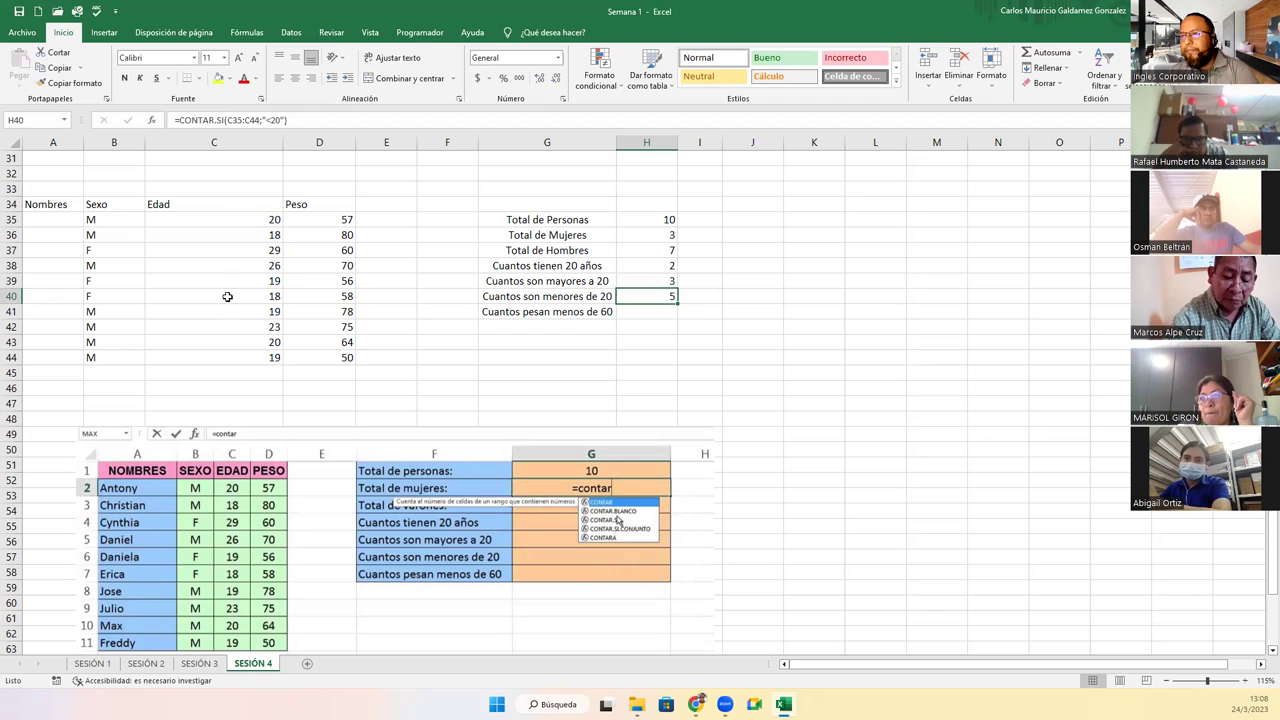
pyautogui.click(237, 236)
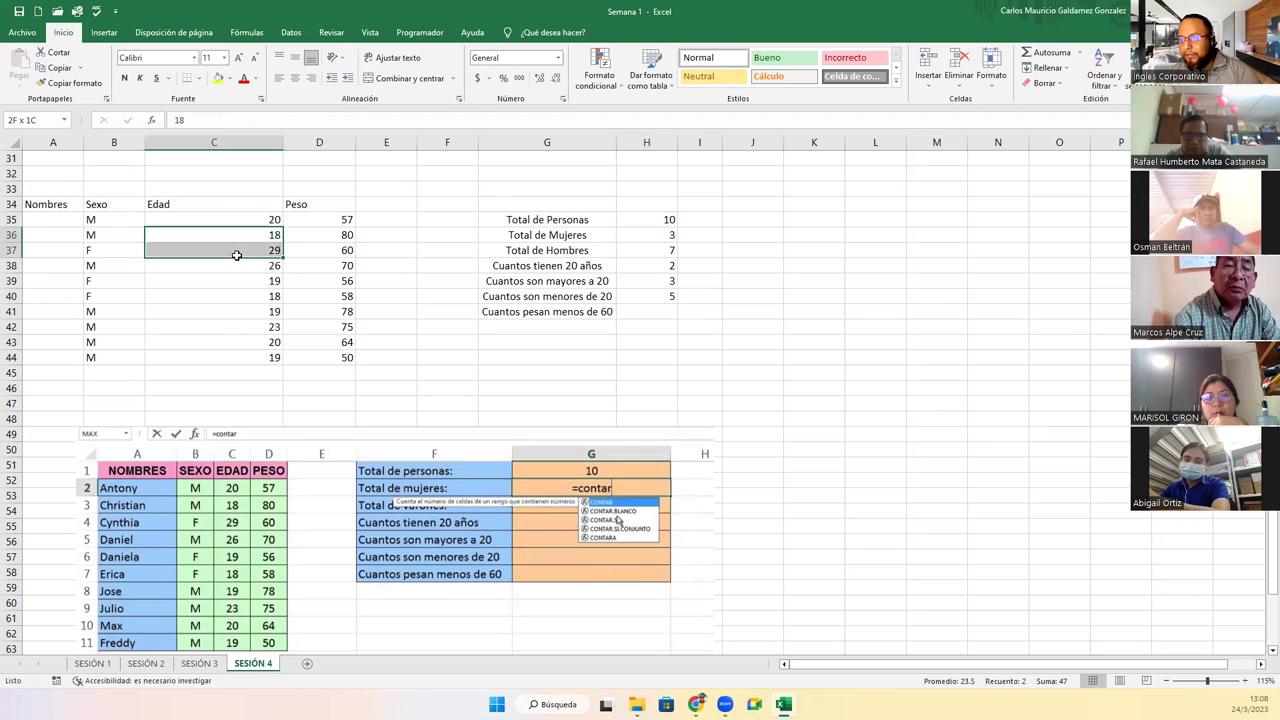
pyautogui.keyDown('ctrl'); pyautogui.click(239, 285); pyautogui.keyUp('ctrl')
pyautogui.keyDown('ctrl'); pyautogui.click(240, 297); pyautogui.keyUp('ctrl')
pyautogui.keyDown('ctrl'); pyautogui.click(241, 310); pyautogui.keyUp('ctrl')
pyautogui.keyDown('ctrl'); pyautogui.click(242, 357); pyautogui.keyUp('ctrl')
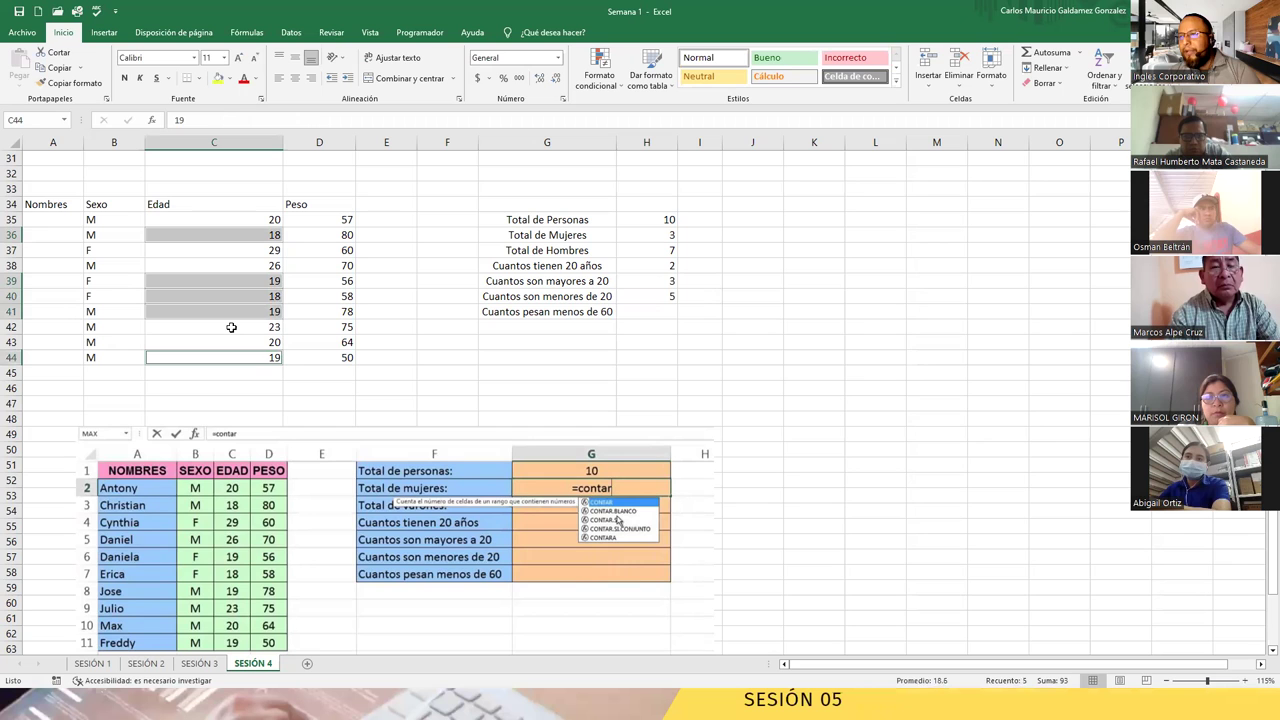
pyautogui.click(231, 327)
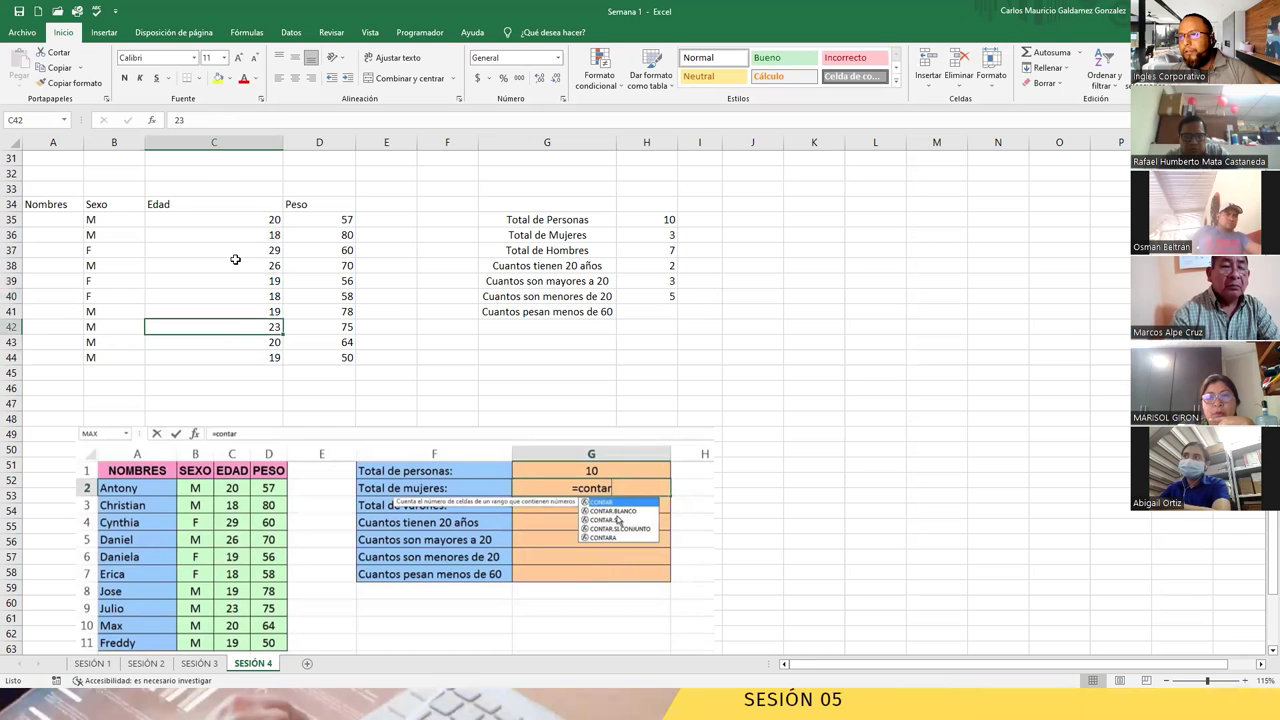
pyautogui.keyDown('ctrl'); pyautogui.click(238, 250); pyautogui.keyUp('ctrl')
pyautogui.keyDown('ctrl'); pyautogui.click(240, 265); pyautogui.keyUp('ctrl')
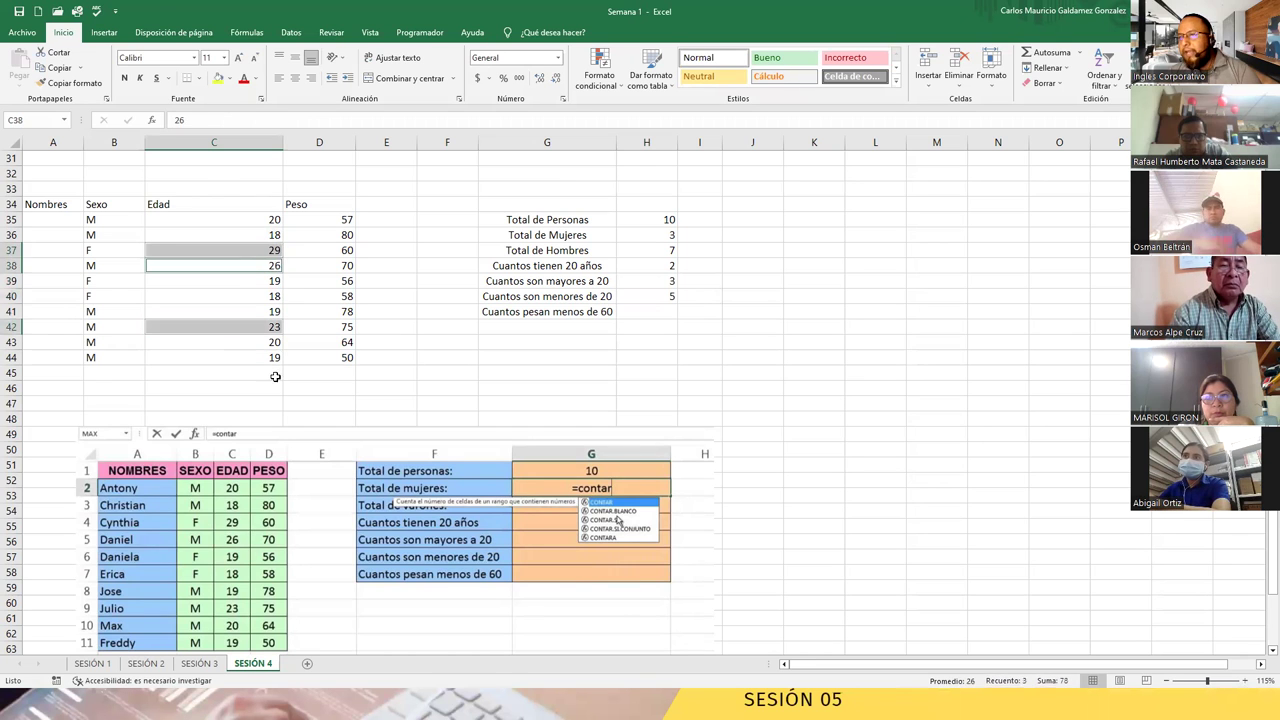
pyautogui.click(663, 266)
pyautogui.keyDown('shift'); pyautogui.click(659, 293); pyautogui.keyUp('shift')
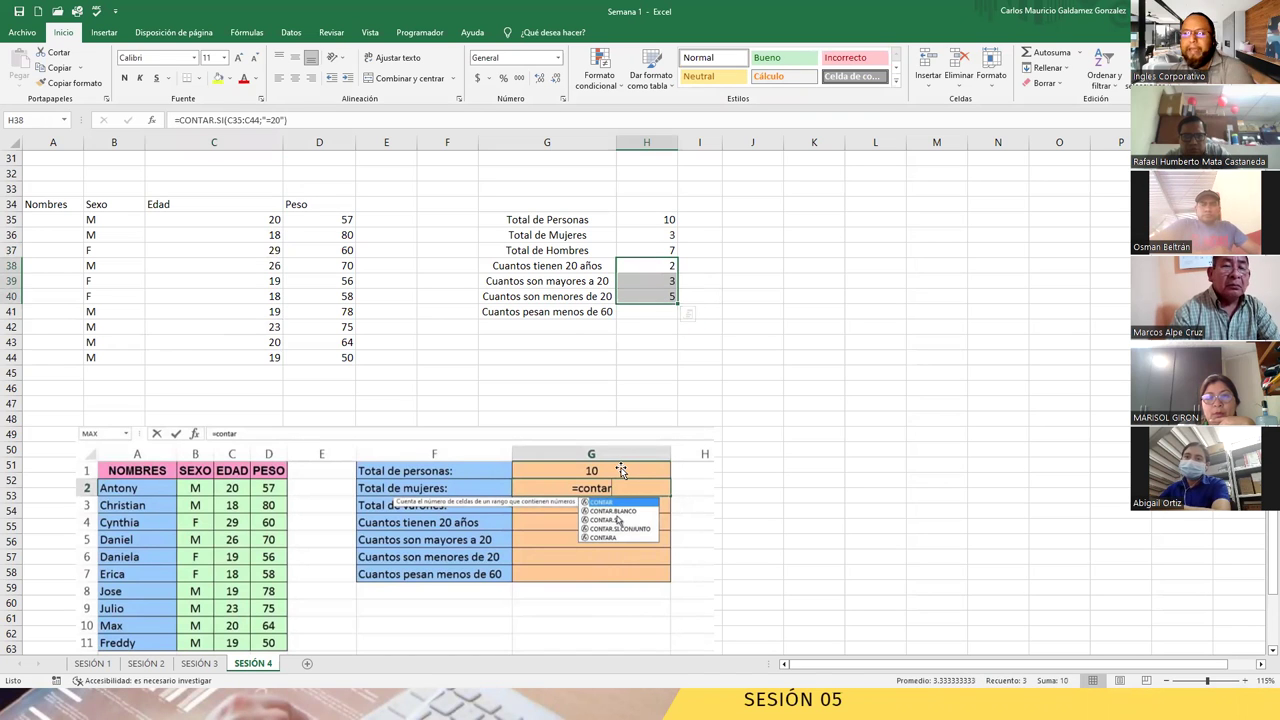
pyautogui.click(638, 313)
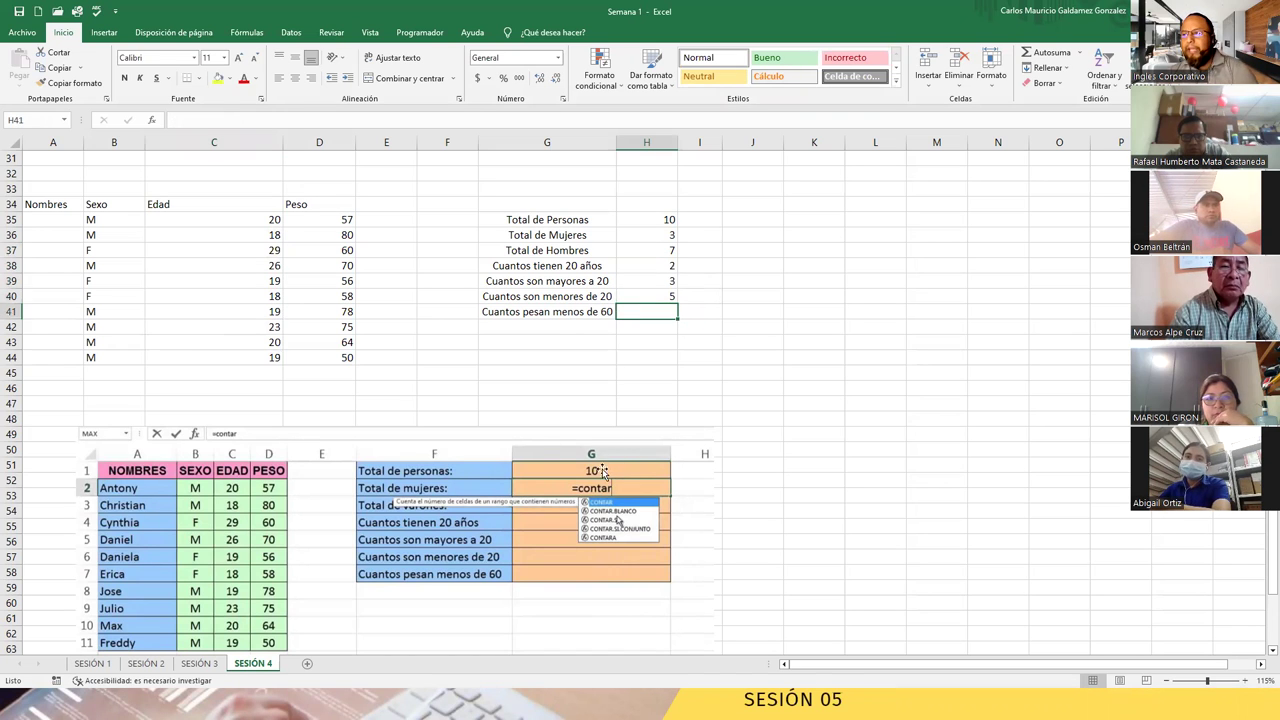
# - Enter =CONTAR.SI(D35:D44;"<60") in H41 to count weights under 60
pyautogui.write('=')
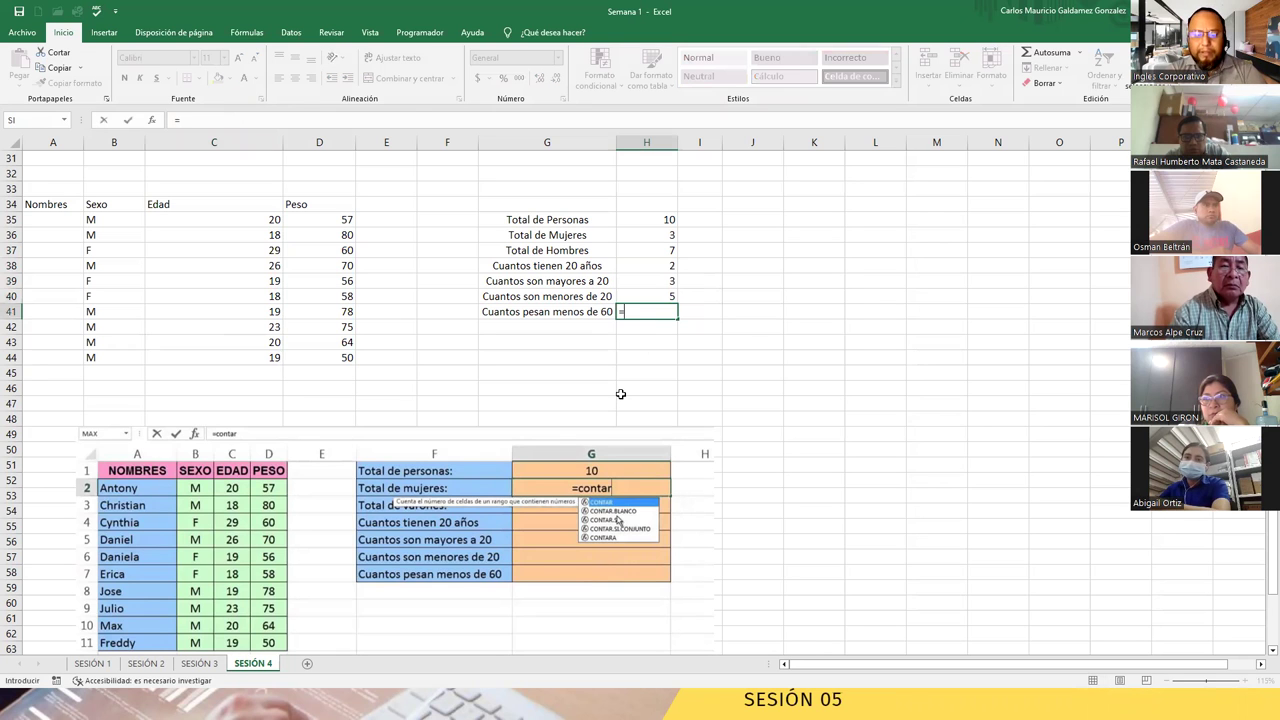
pyautogui.write('con')
pyautogui.press('Down')
pyautogui.press('Down')
pyautogui.press('Down')
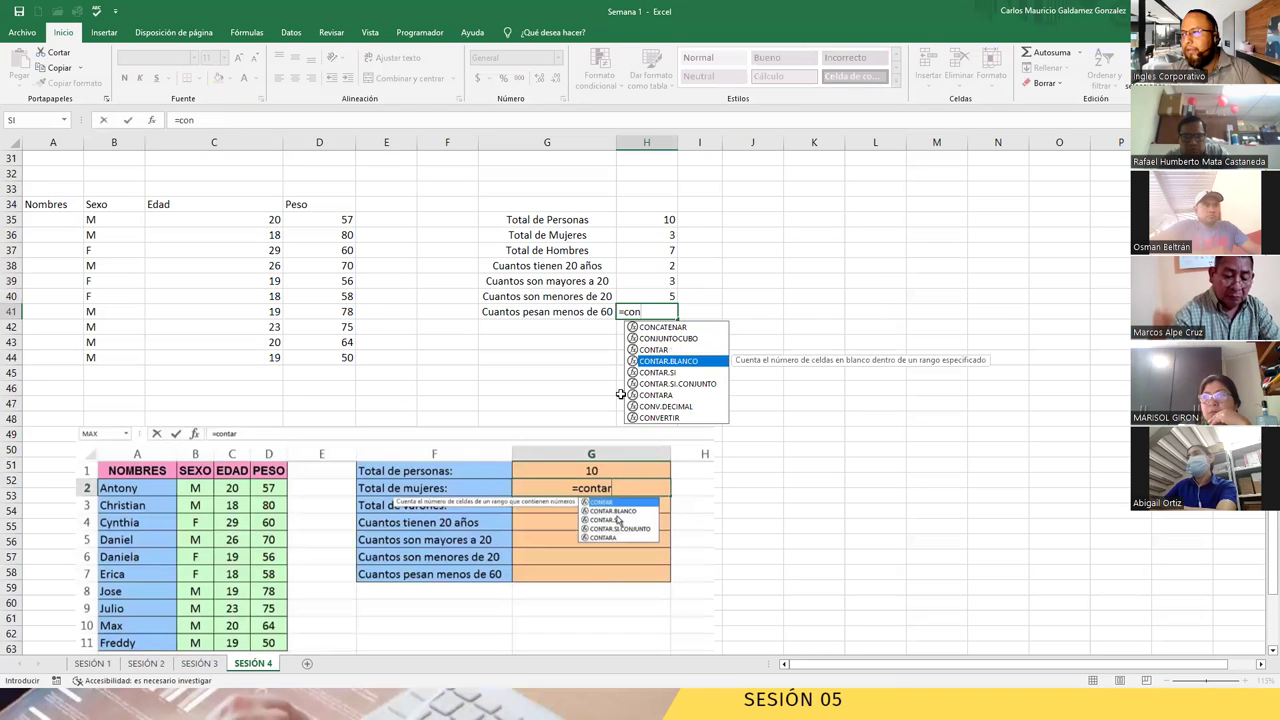
pyautogui.press('Down')
pyautogui.press('Tab')
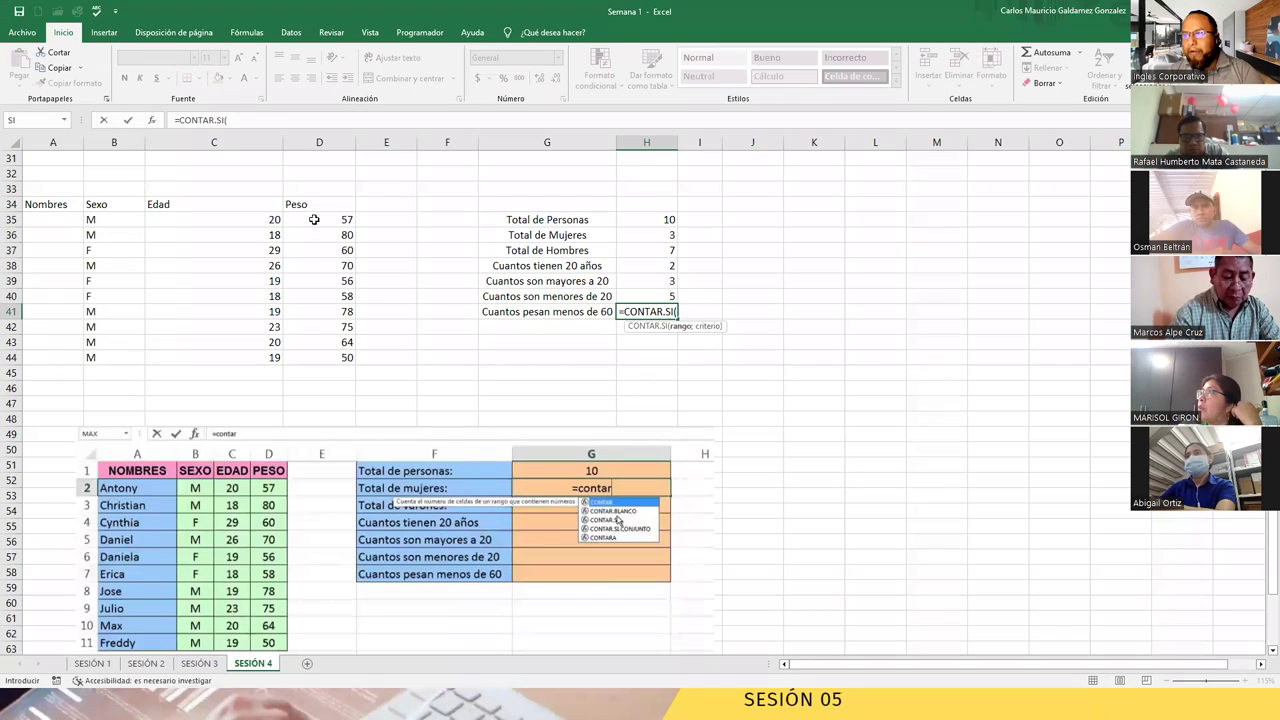
pyautogui.moveTo(314, 219); pyautogui.dragTo(305, 355)
pyautogui.write(';"<60')
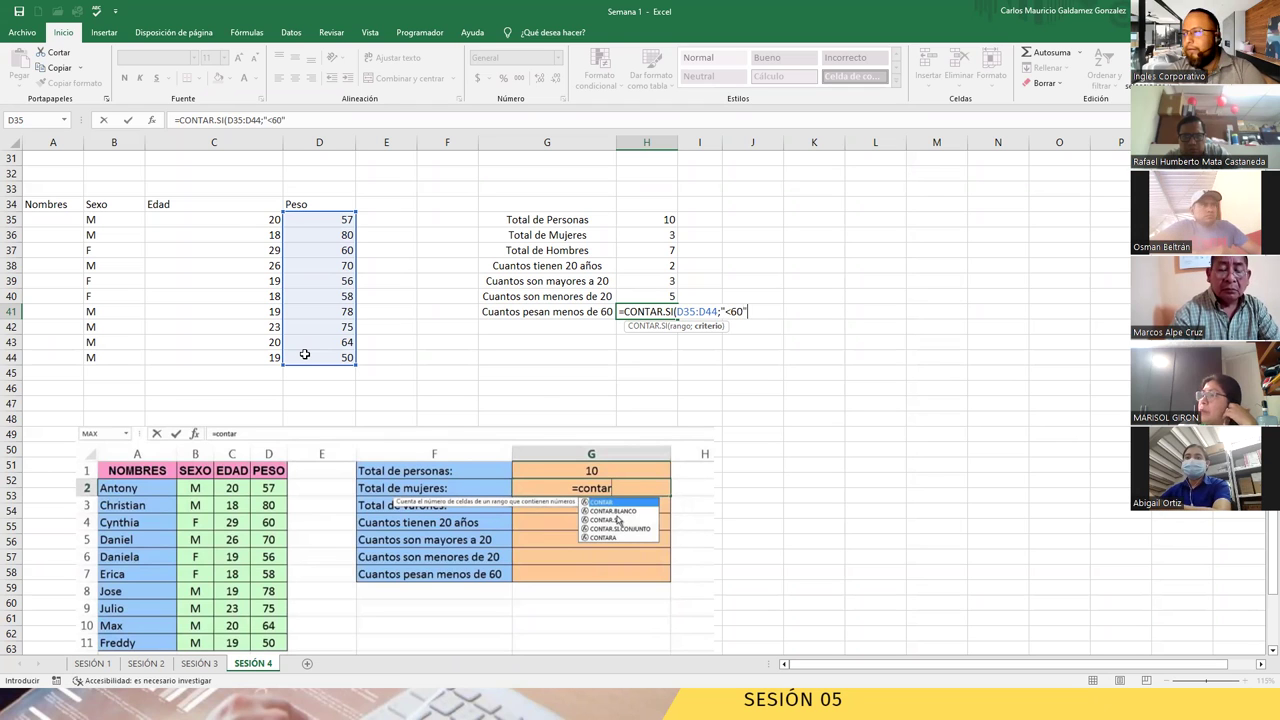
pyautogui.press('Return')
# - Verify by selecting the weights under 60: 57, 56, 58 and 50
pyautogui.press('Up')
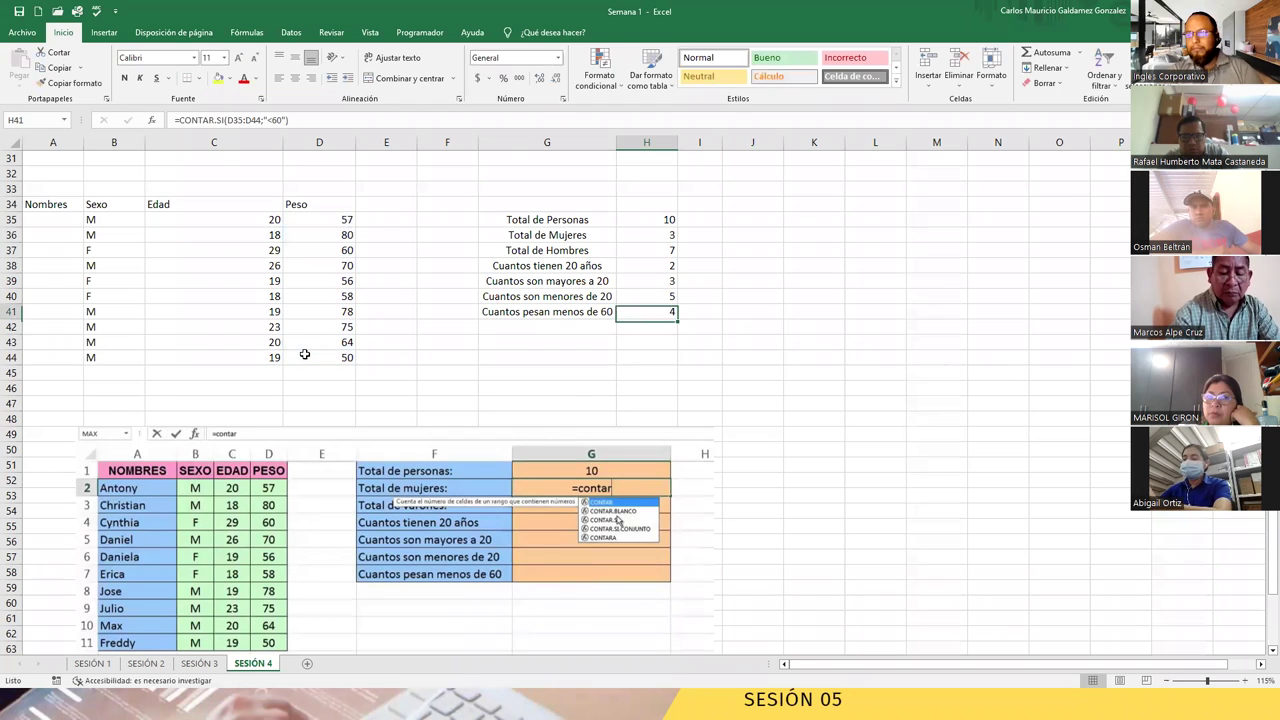
pyautogui.click(311, 222)
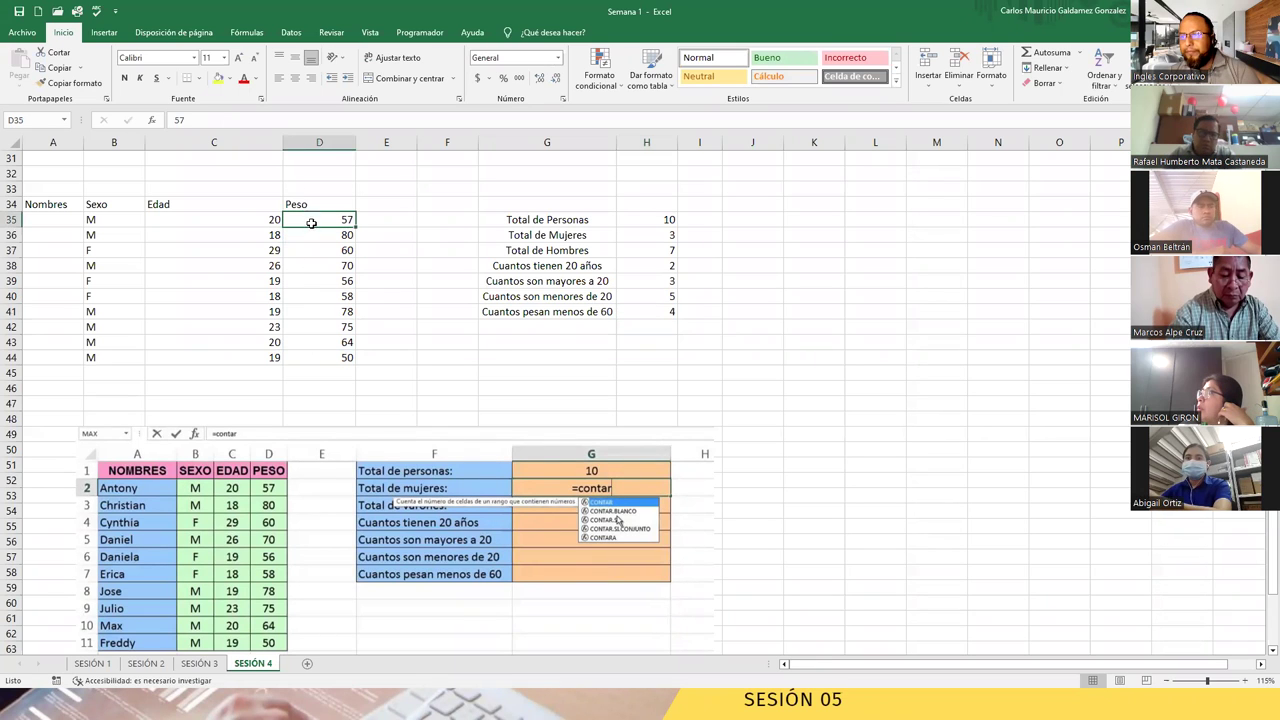
pyautogui.keyDown('ctrl'); pyautogui.moveTo(310, 280); pyautogui.dragTo(312, 298); pyautogui.keyUp('ctrl')
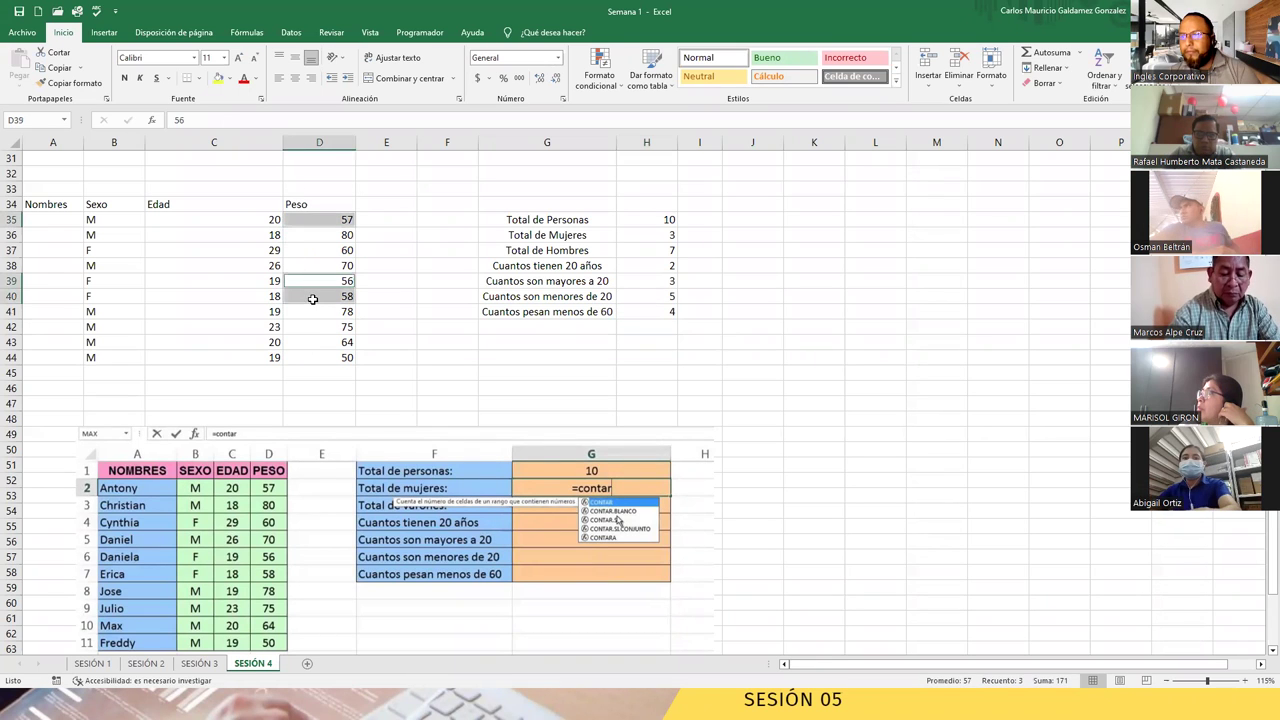
pyautogui.keyDown('ctrl'); pyautogui.click(319, 356); pyautogui.keyUp('ctrl')
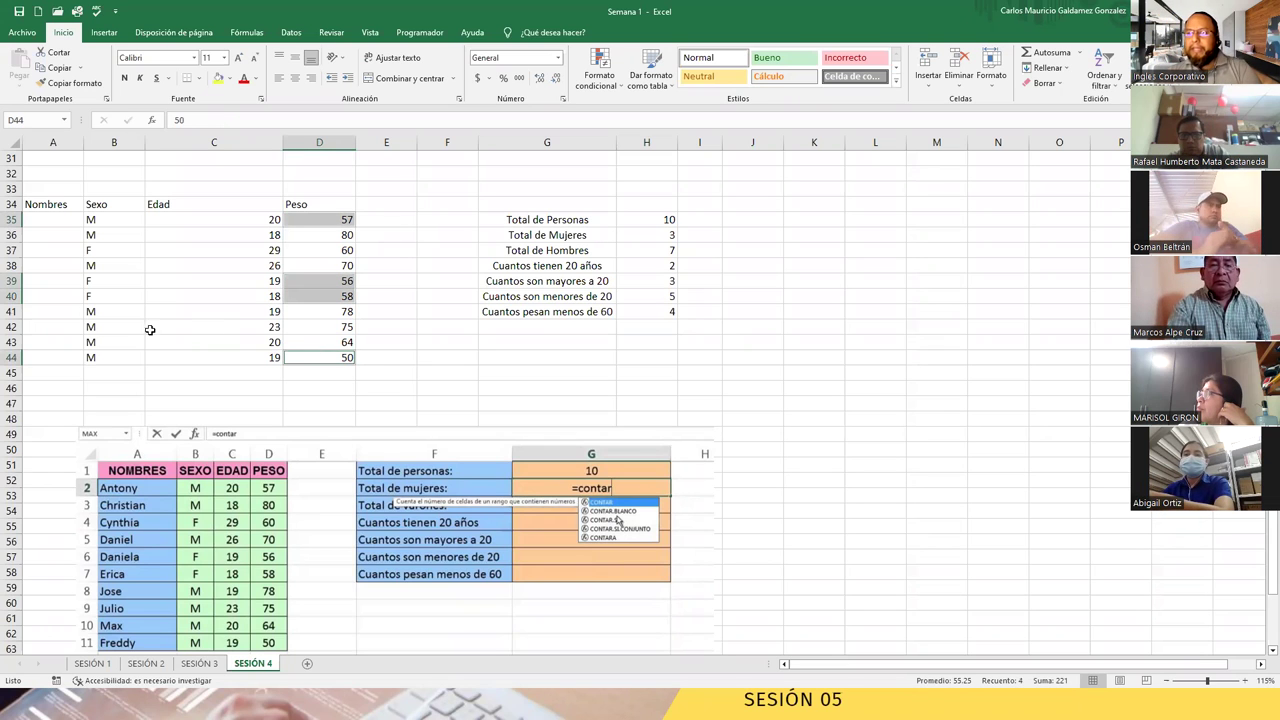
# - Type the first four names from the lower table into A35:A38
pyautogui.click(56, 226)
pyautogui.write('An')
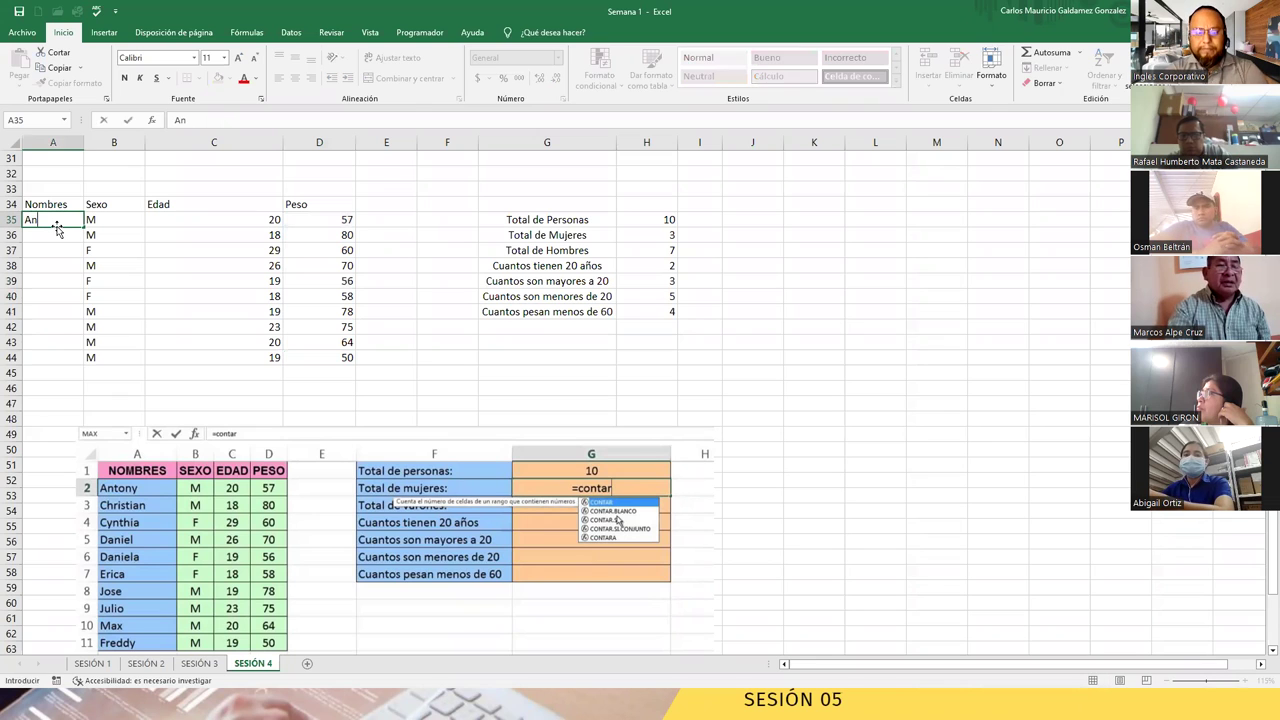
pyautogui.write('thony')
pyautogui.press('Return')
pyautogui.write('Christian')
pyautogui.click(56, 224)
pyautogui.write('Cy')
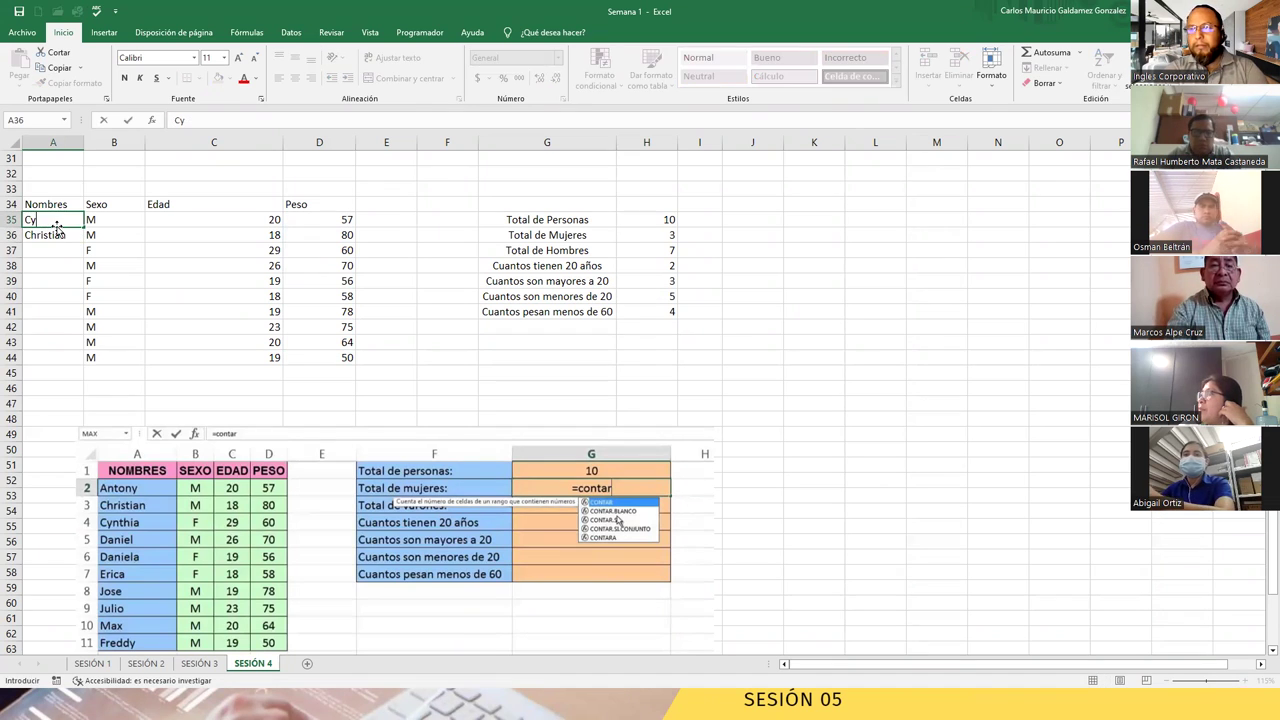
pyautogui.press('Escape')
pyautogui.press('Down')
pyautogui.press('Down')
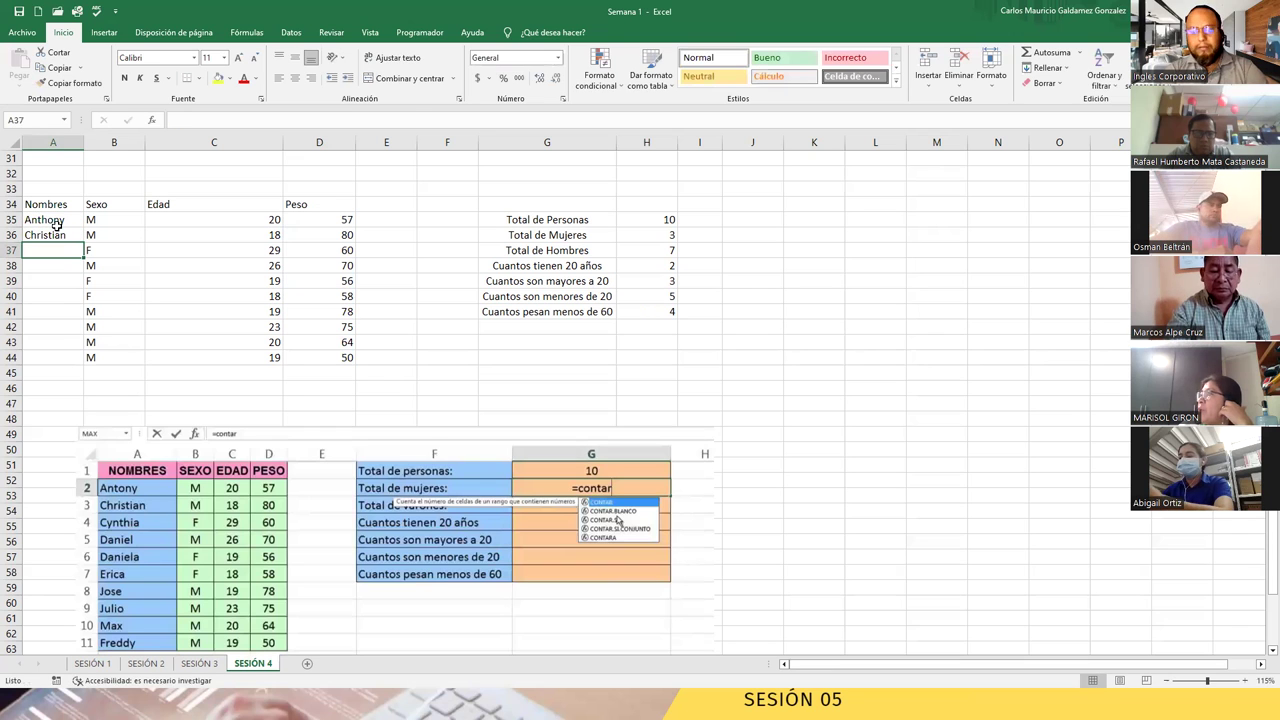
pyautogui.write('Cyn')
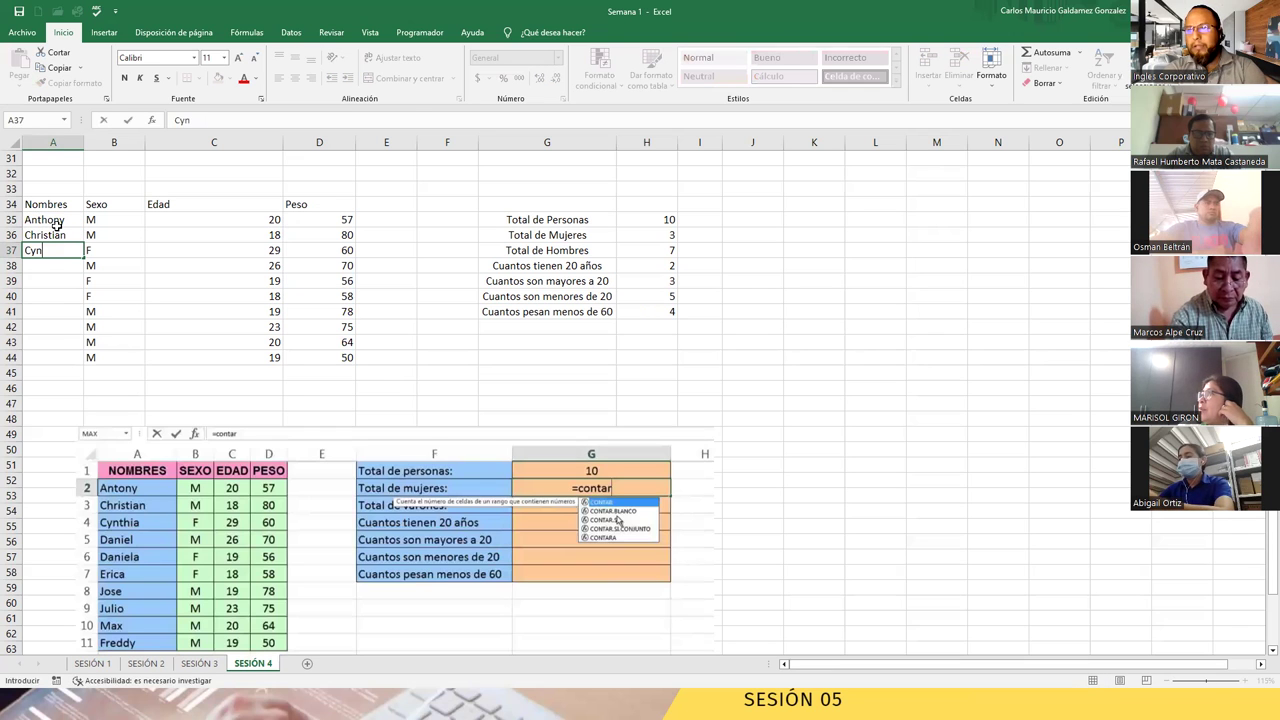
pyautogui.write('thia')
pyautogui.press('Return')
pyautogui.write('Daniel')
pyautogui.press('Return')
# - Type the remaining six names into A39:A44
pyautogui.write('Da')
pyautogui.press('Return')
pyautogui.write('E')
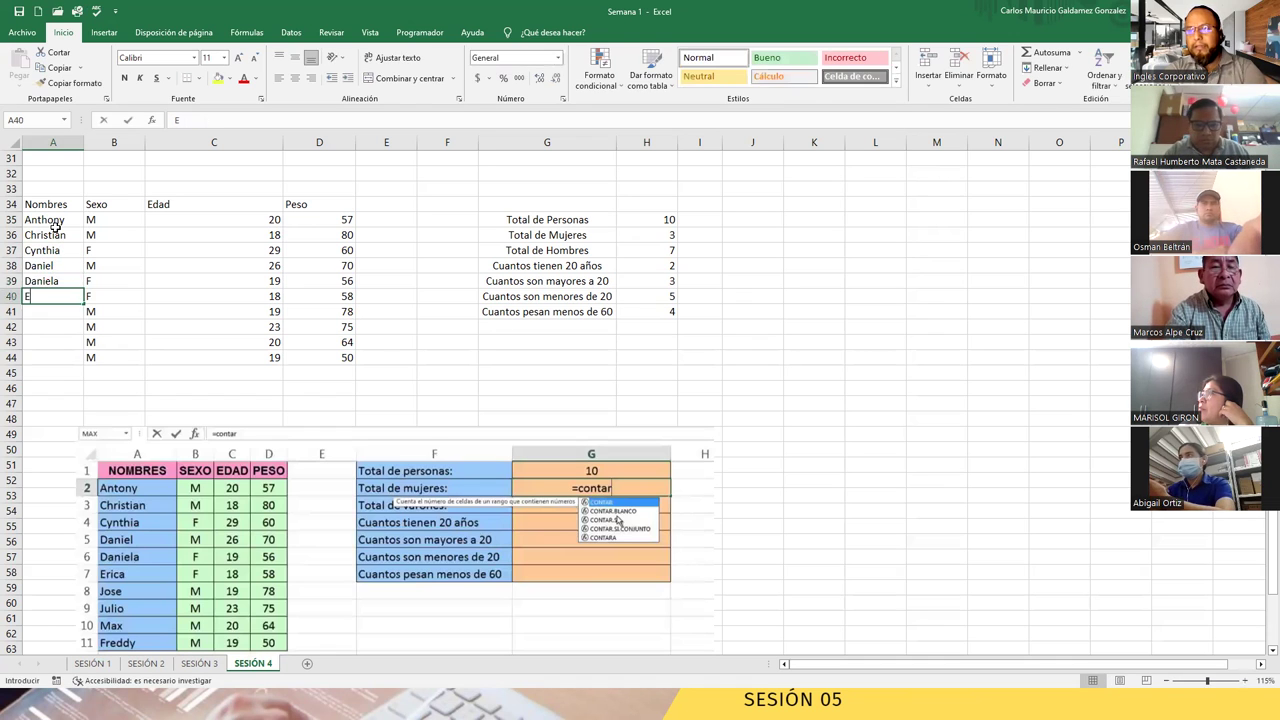
pyautogui.write('rik')
pyautogui.press('Return')
pyautogui.write('Jose')
pyautogui.press('Return')
pyautogui.write('M')
pyautogui.press('BackSpace')
pyautogui.write('Julio')
pyautogui.press('Return')
pyautogui.write('Max')
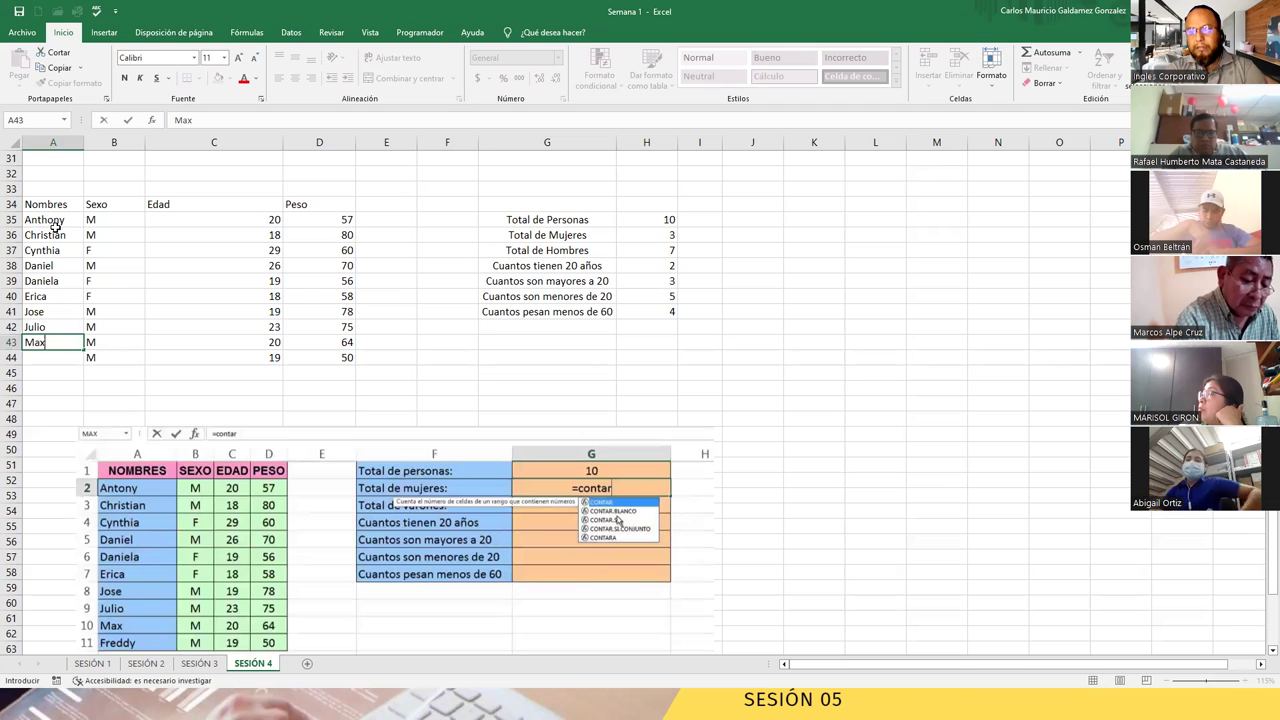
pyautogui.press('Return')
pyautogui.write('Freddy')
pyautogui.press('Return')
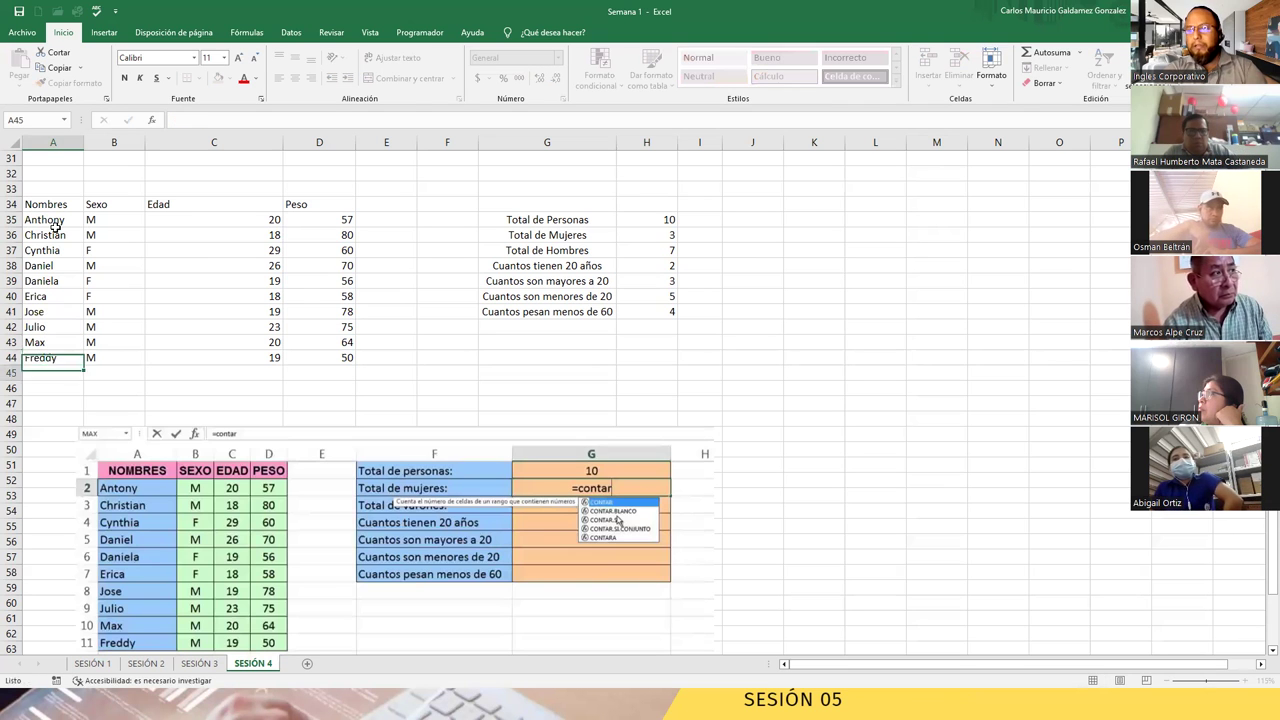
pyautogui.click(192, 506)
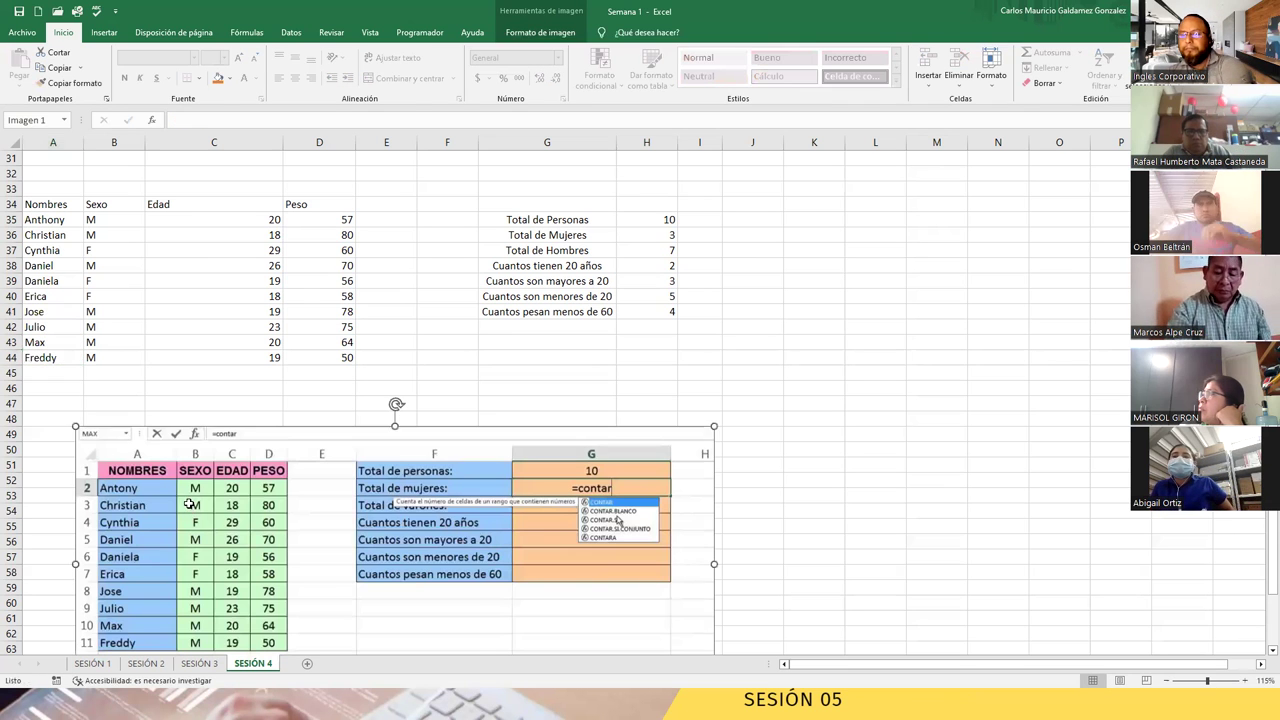
# - Delete the pasted screenshot and select the summary labels in G35:G41
pyautogui.press('Delete')
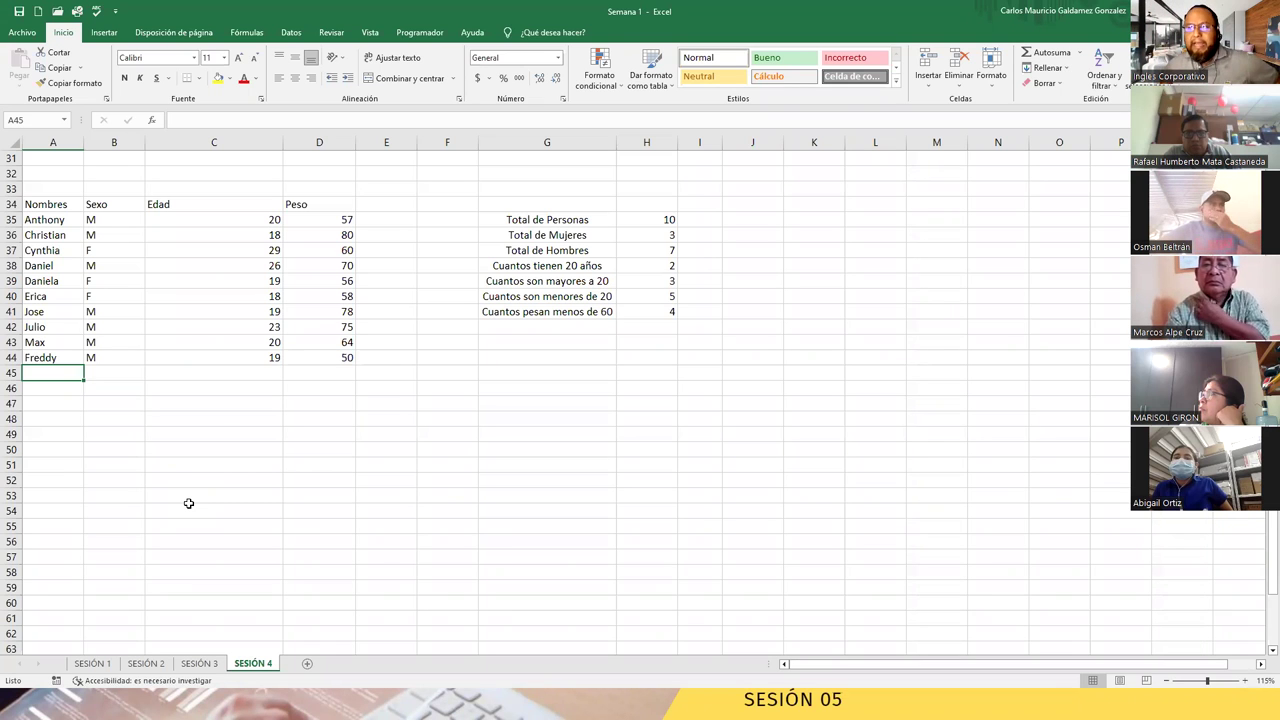
pyautogui.moveTo(570, 220); pyautogui.dragTo(624, 316)
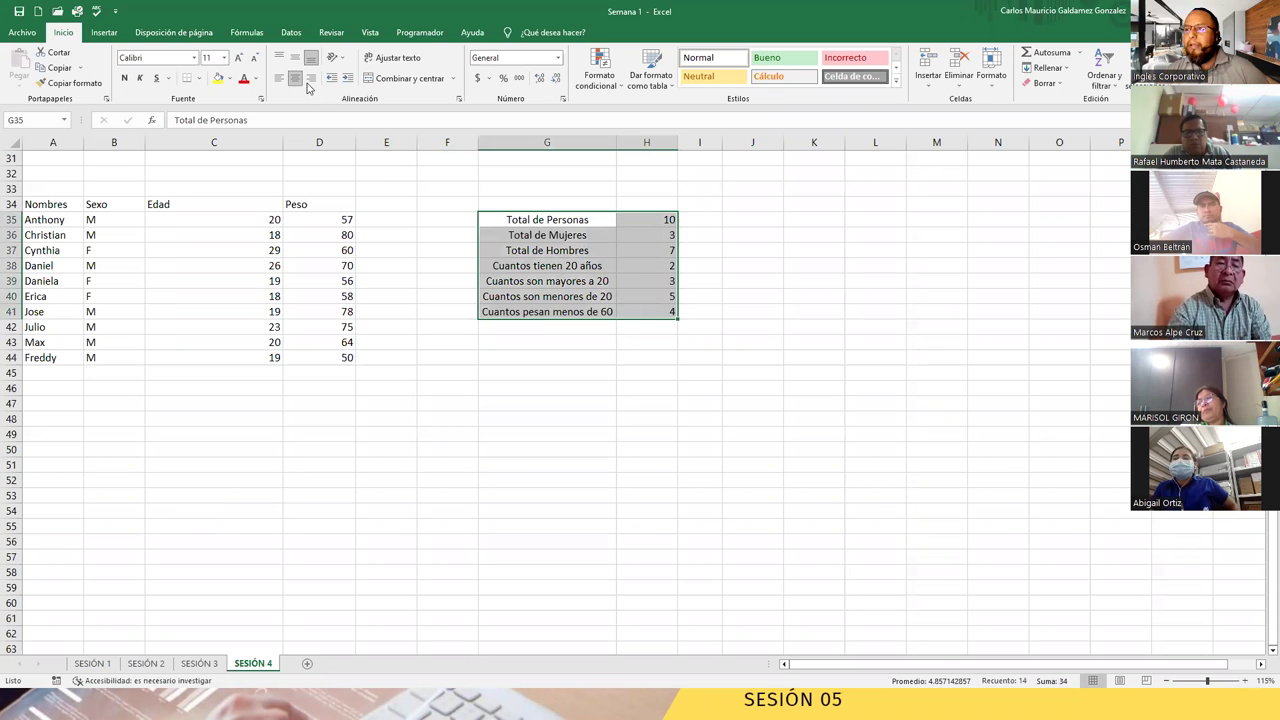
pyautogui.click(560, 265)
pyautogui.moveTo(571, 219); pyautogui.dragTo(571, 312)
pyautogui.moveTo(540, 219); pyautogui.dragTo(642, 311)
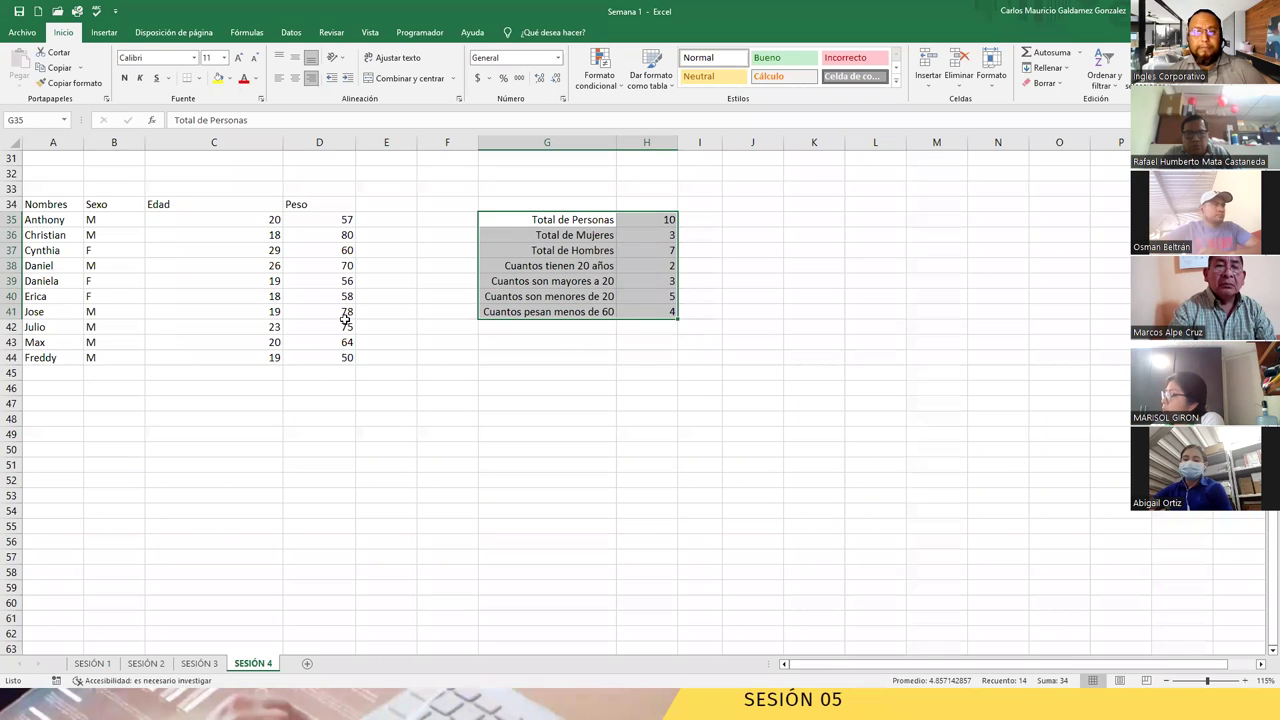
pyautogui.click(514, 283)
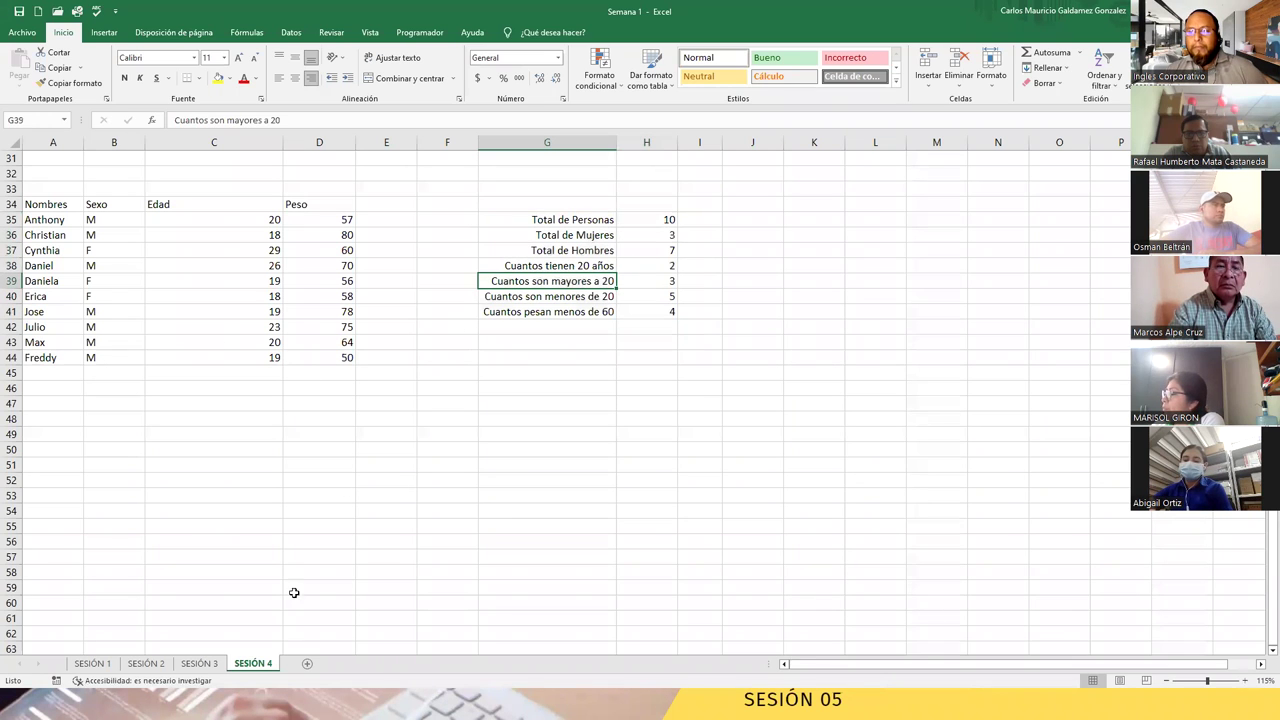
# - Add a new sheet named SESIÓN 5 after SESIÓN 4, then return to SESIÓN 4
pyautogui.click(307, 665)
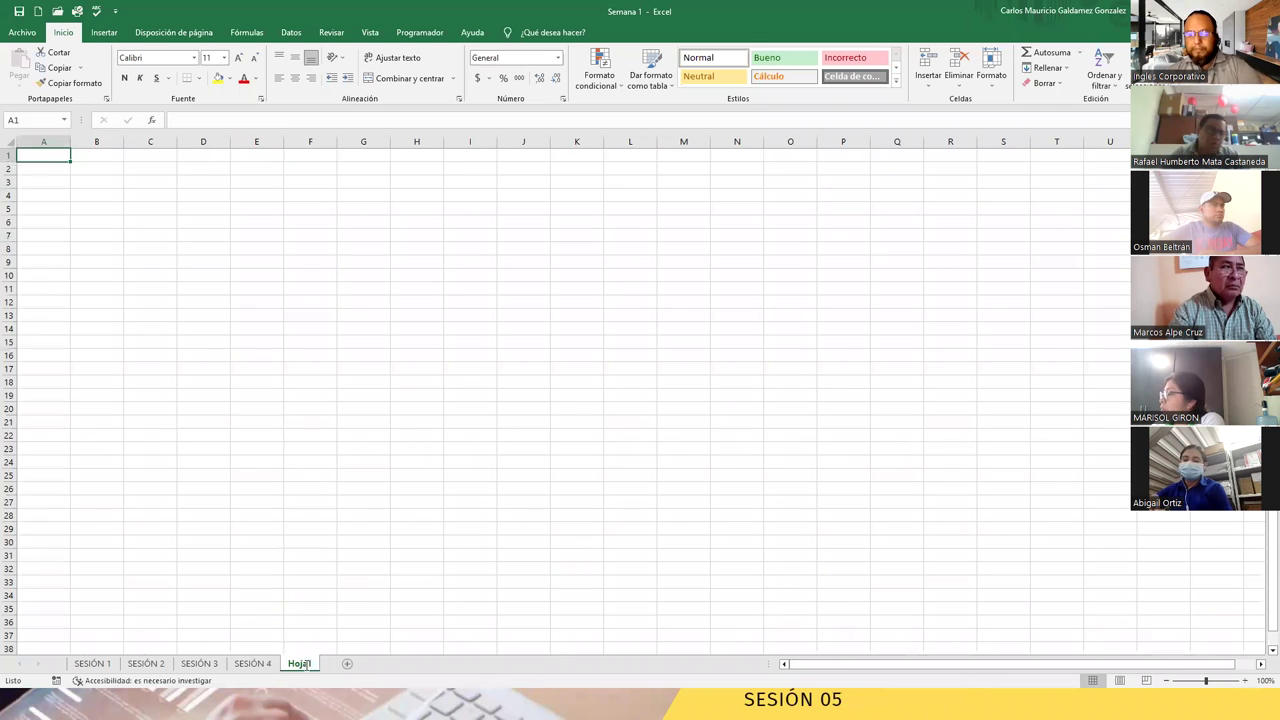
pyautogui.doubleClick(307, 665)
pyautogui.write('SES')
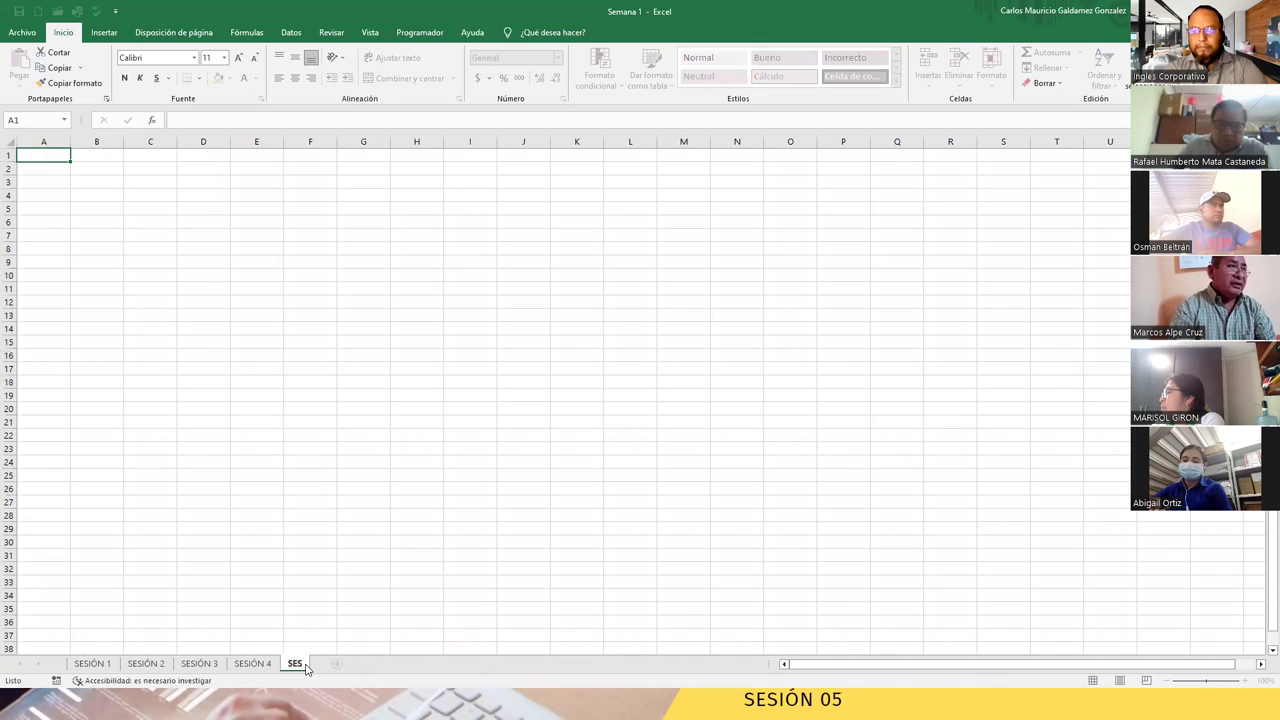
pyautogui.write('IÓN 5')
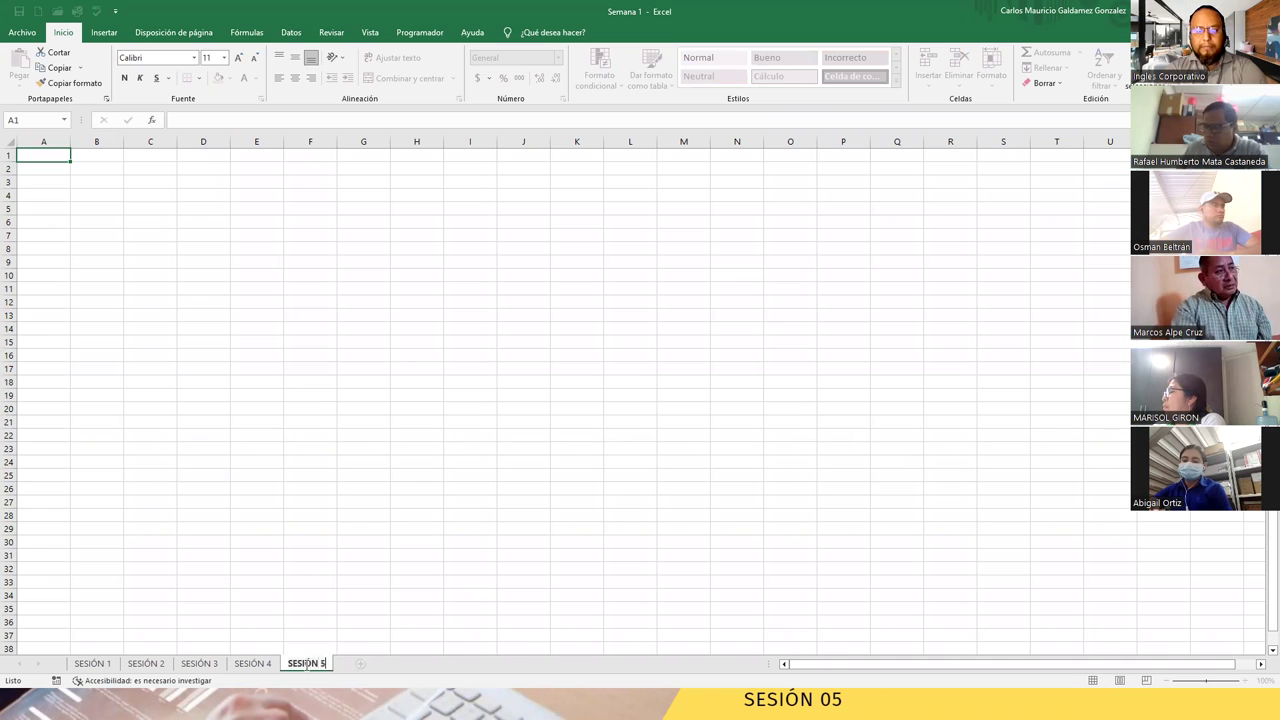
pyautogui.press('Return')
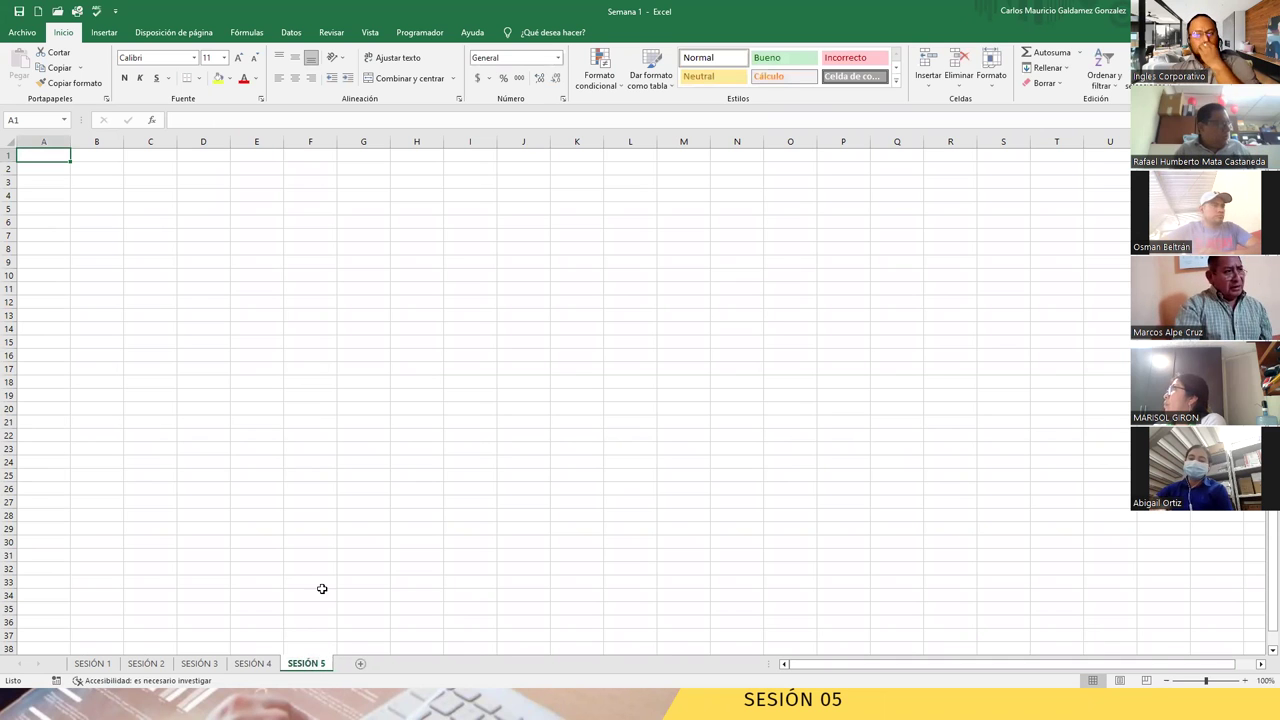
pyautogui.click(252, 663)
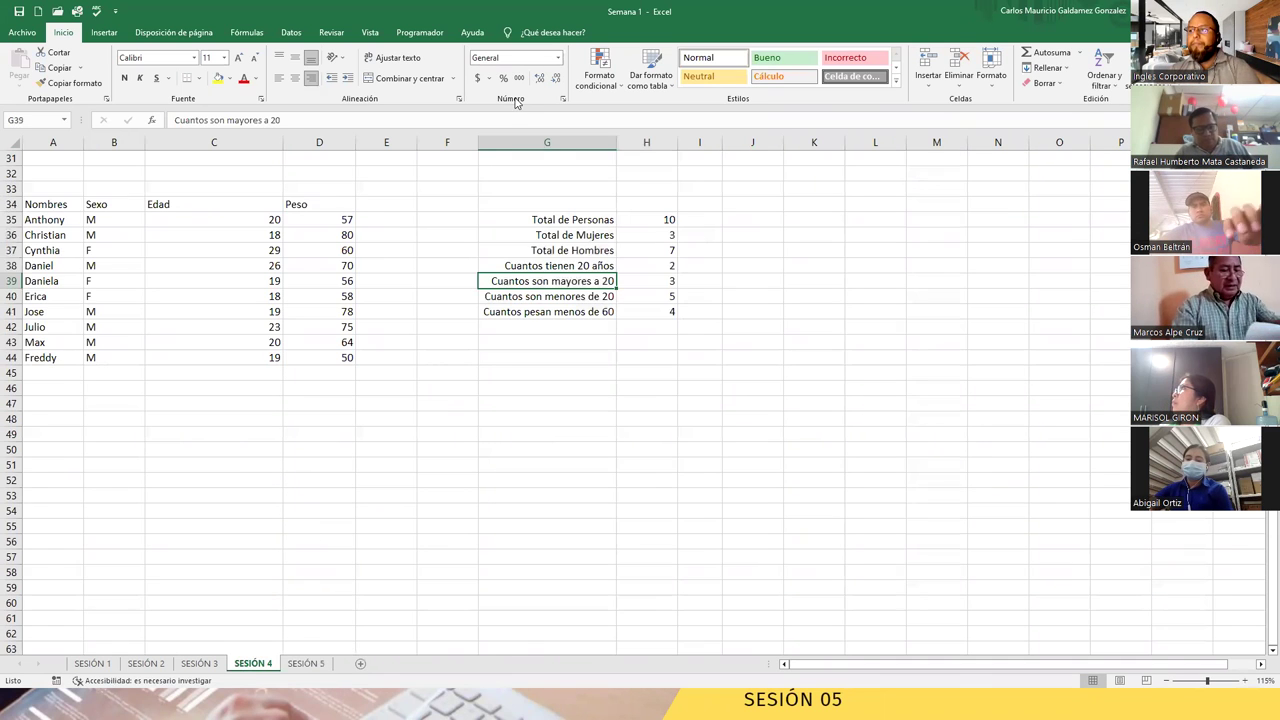
# - Centre-align the Nombres/Sexo/Edad/Peso table A34:D44, leaving cell styles unchanged
pyautogui.scroll(10, 395, 311)
pyautogui.scroll(-10, 314, 334)
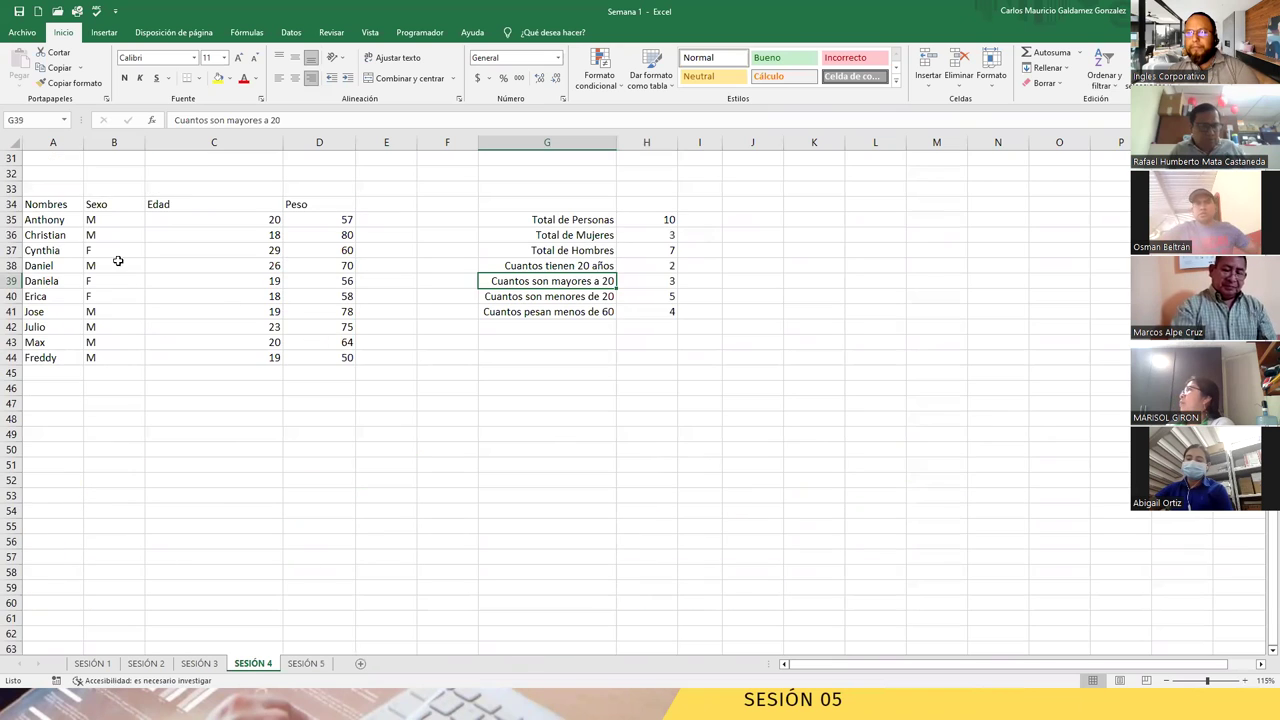
pyautogui.click(50, 205)
pyautogui.moveTo(134, 220); pyautogui.dragTo(316, 355)
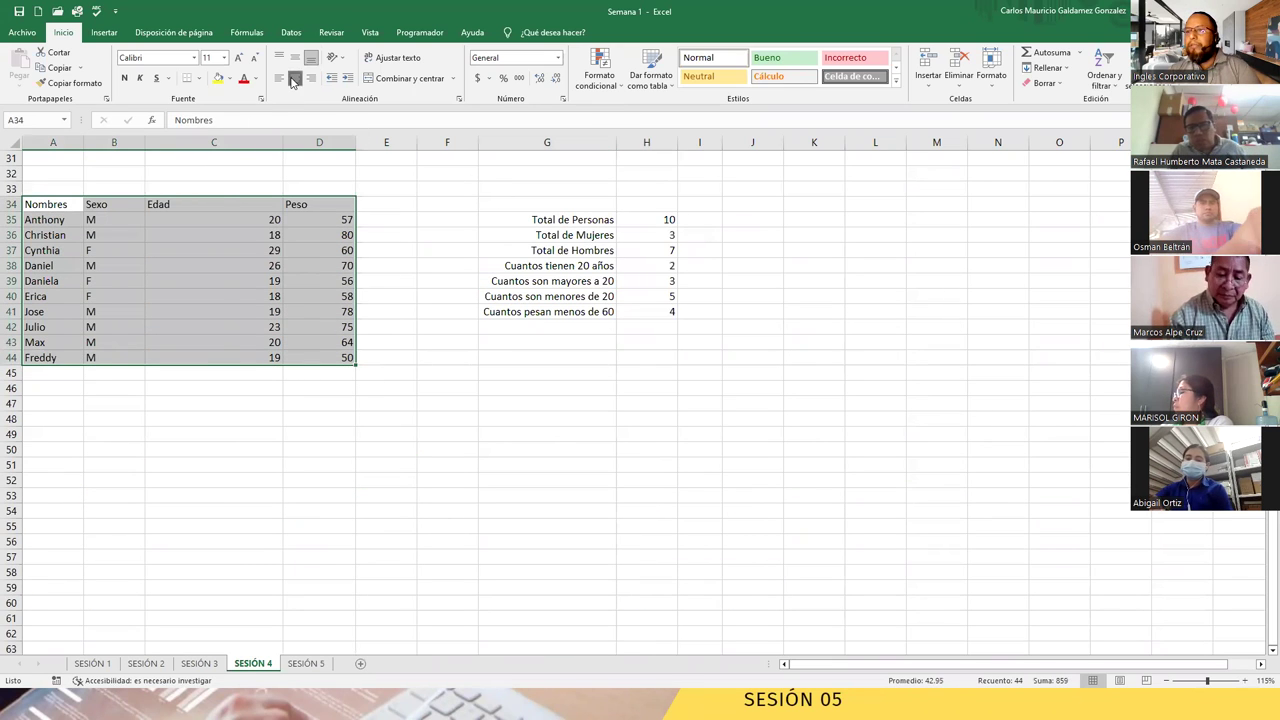
pyautogui.click(294, 78)
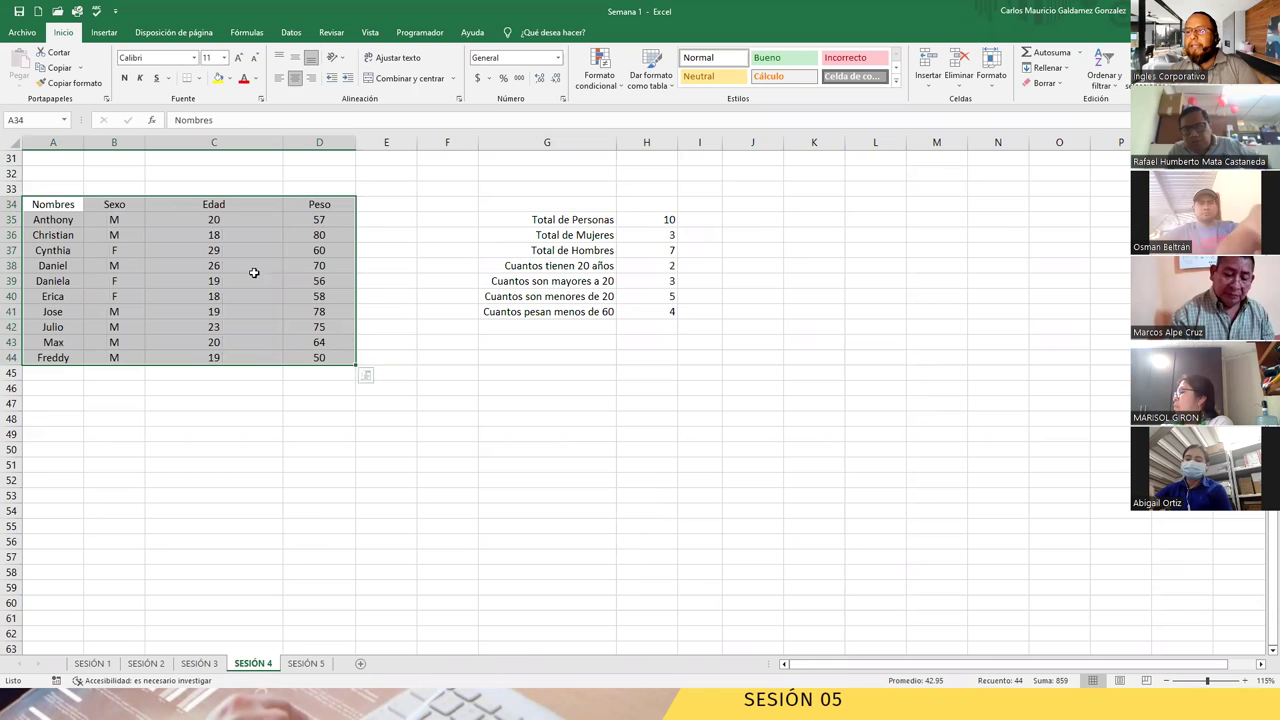
pyautogui.click(896, 78)
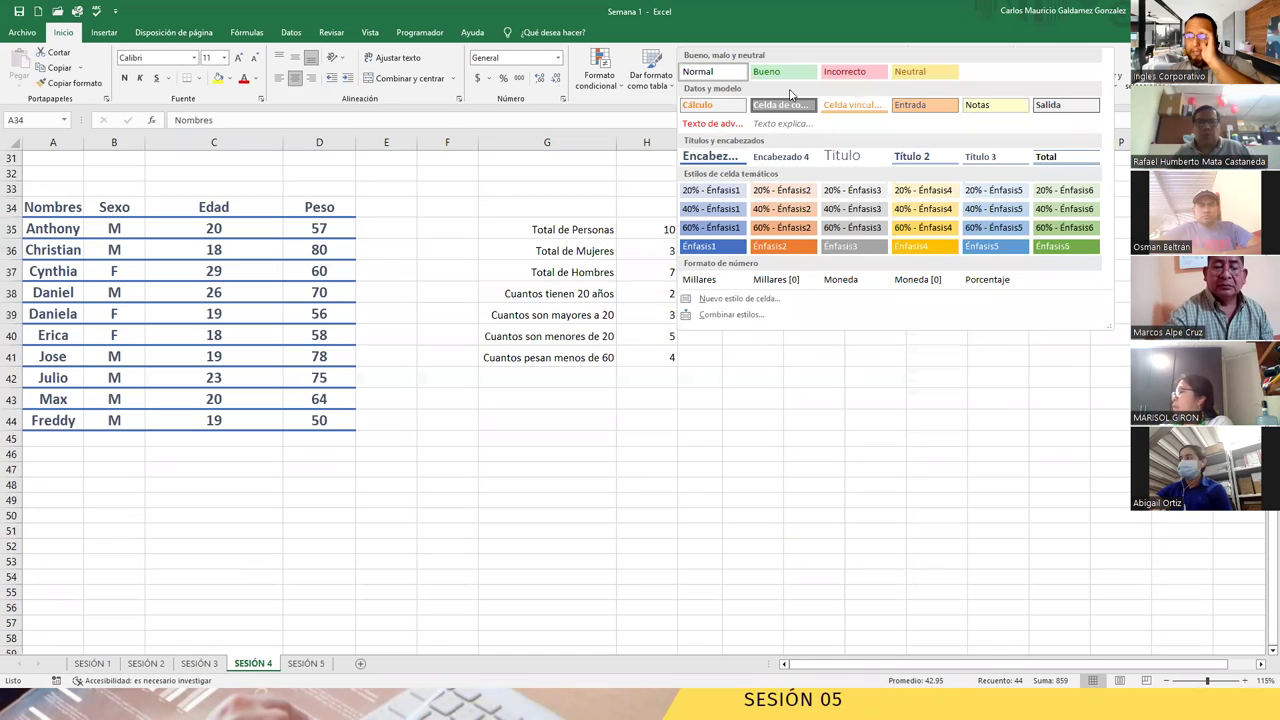
pyautogui.press('Escape')
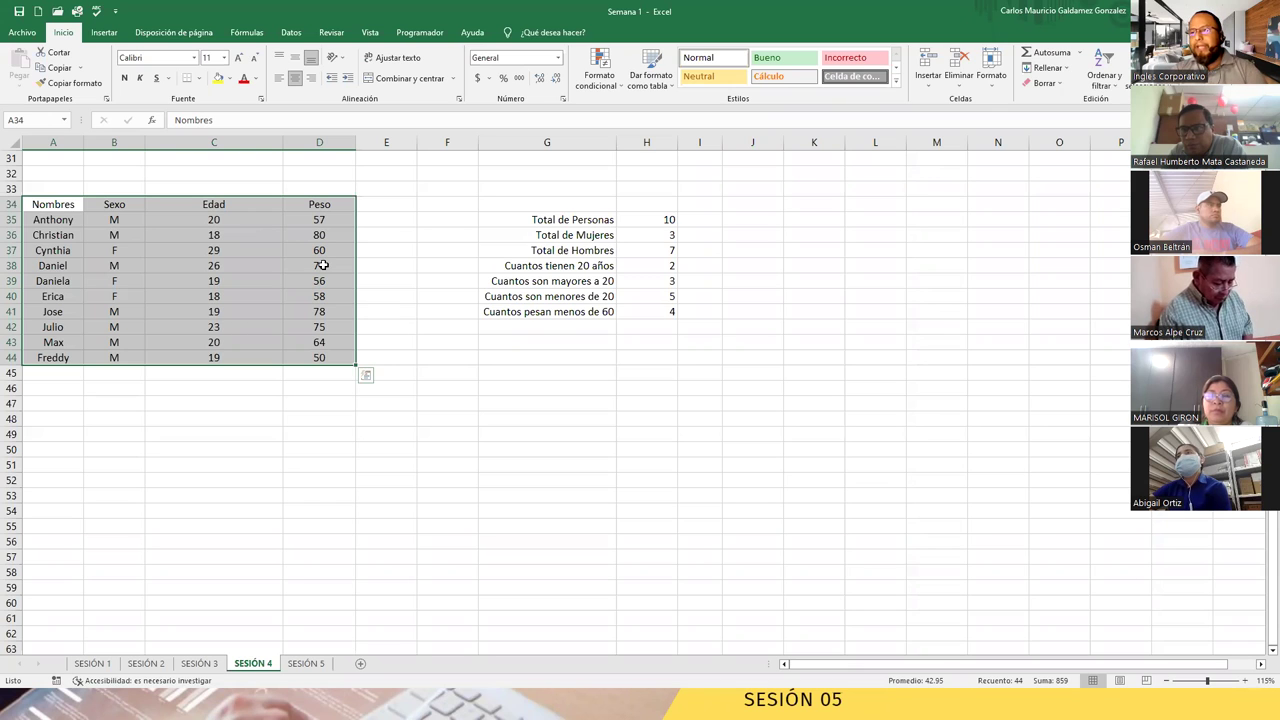
# - Clear the selection and switch to the empty SESIÓN 5 sheet
pyautogui.click(211, 268)
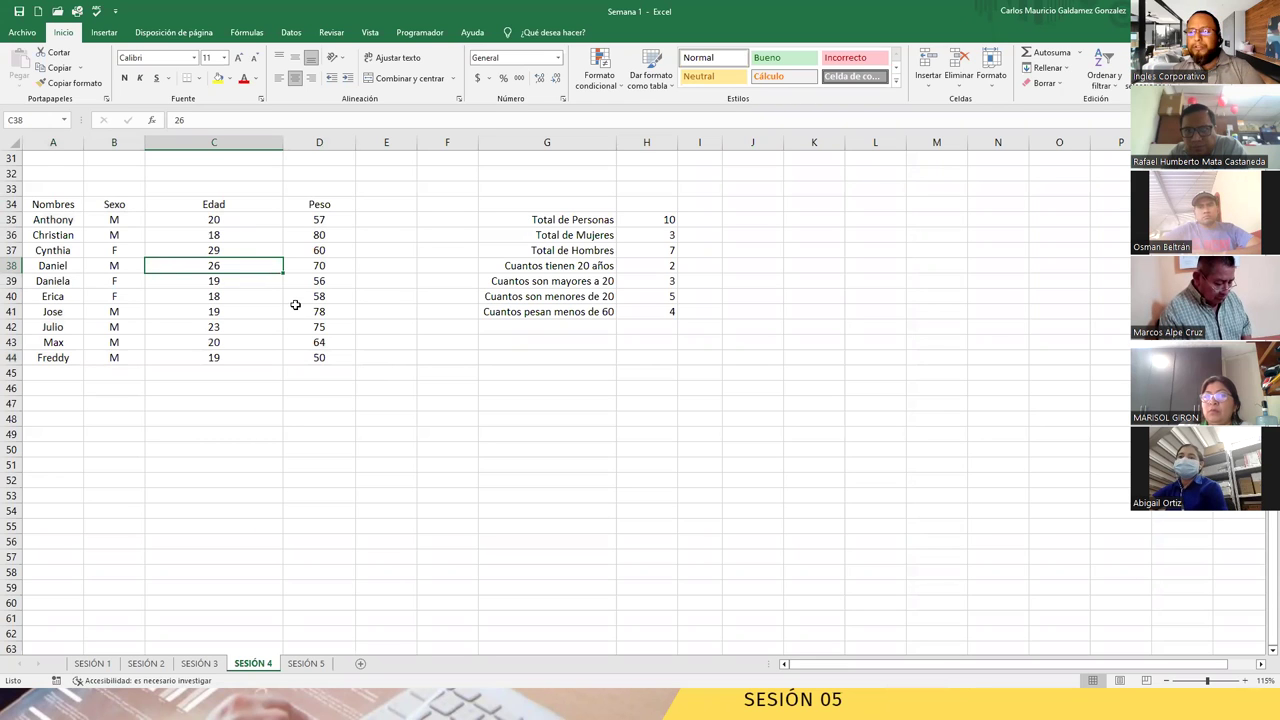
pyautogui.scroll(10, 291, 319)
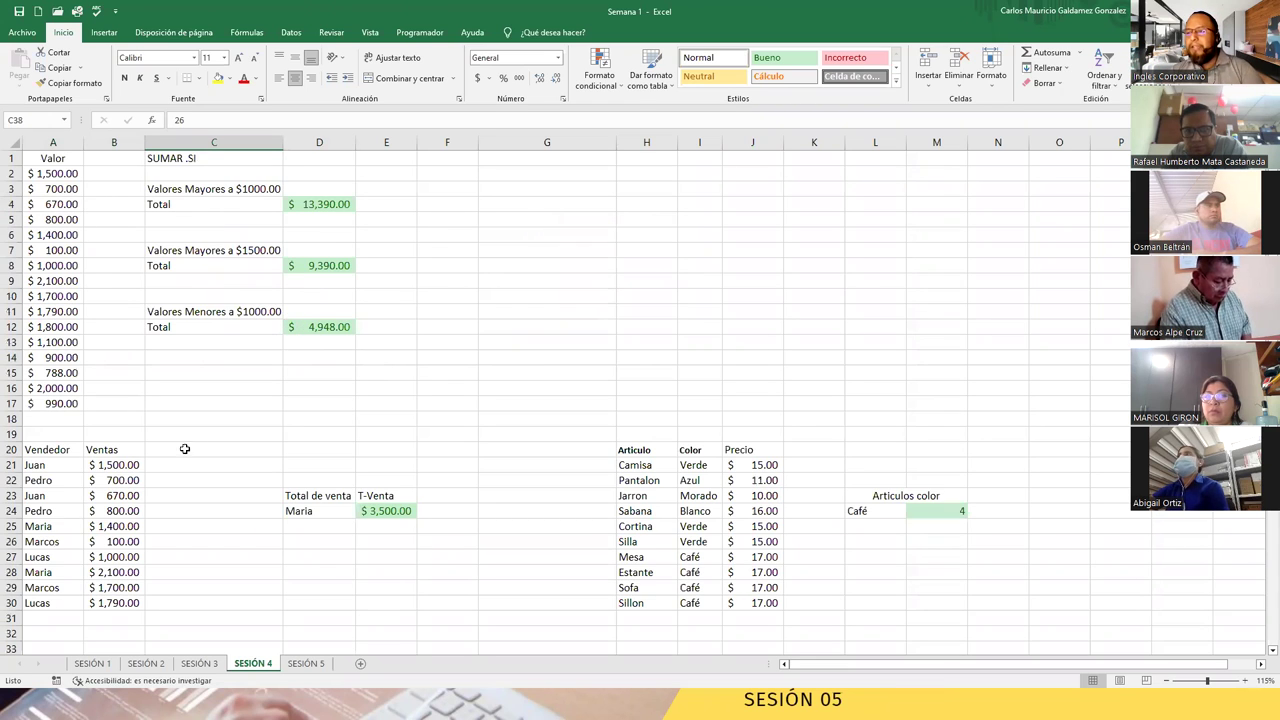
pyautogui.click(262, 373)
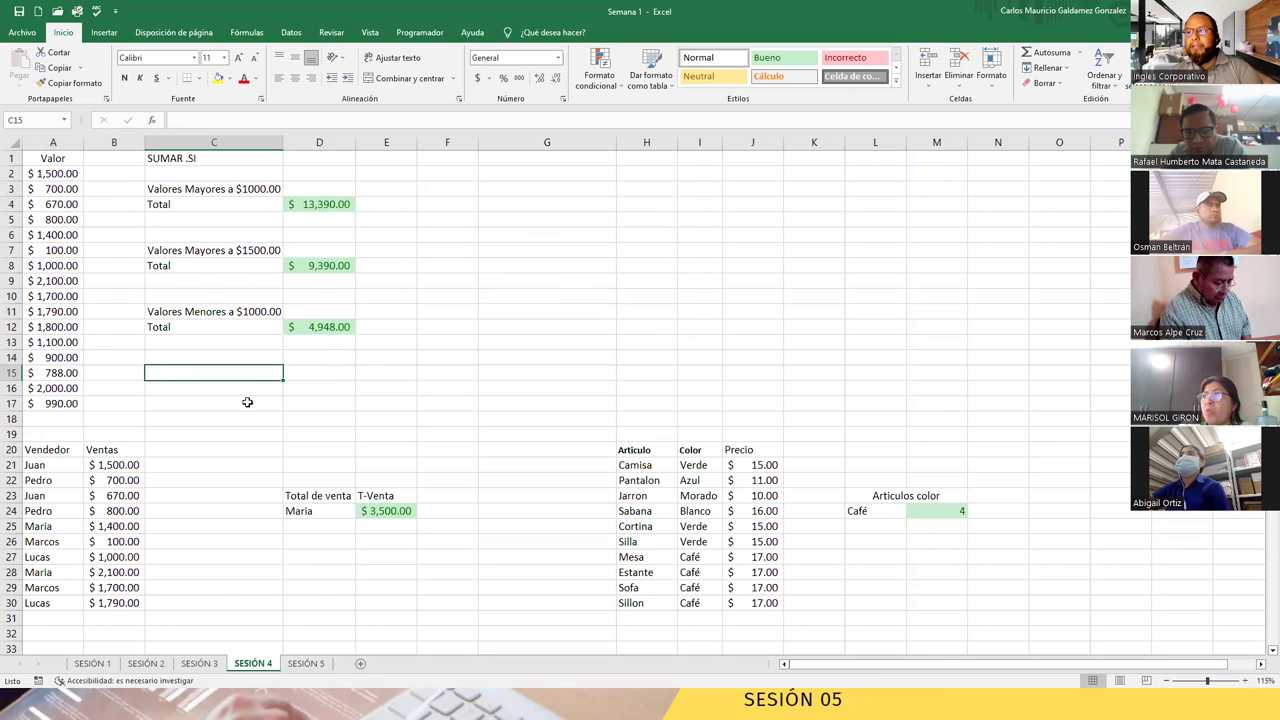
pyautogui.click(305, 664)
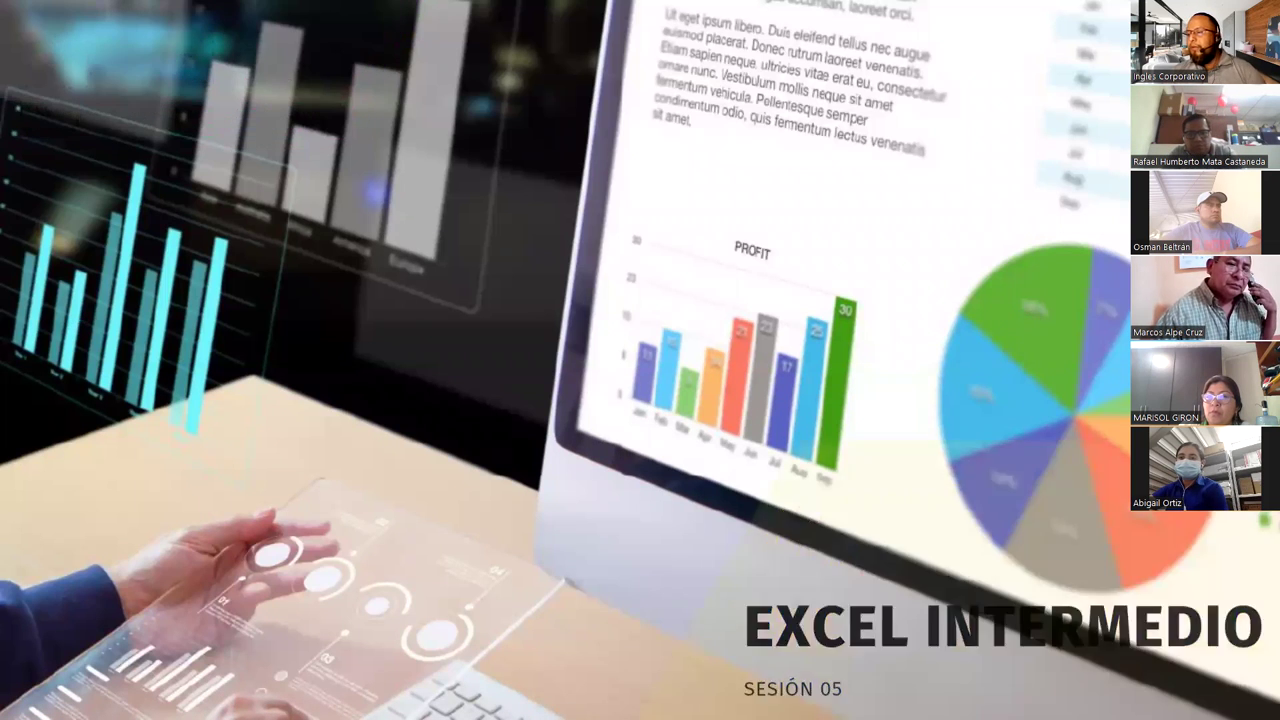
# - Advance the slideshow from the title through the agenda to the Objetivo de la Sesión 05 slide
pyautogui.press('Right')
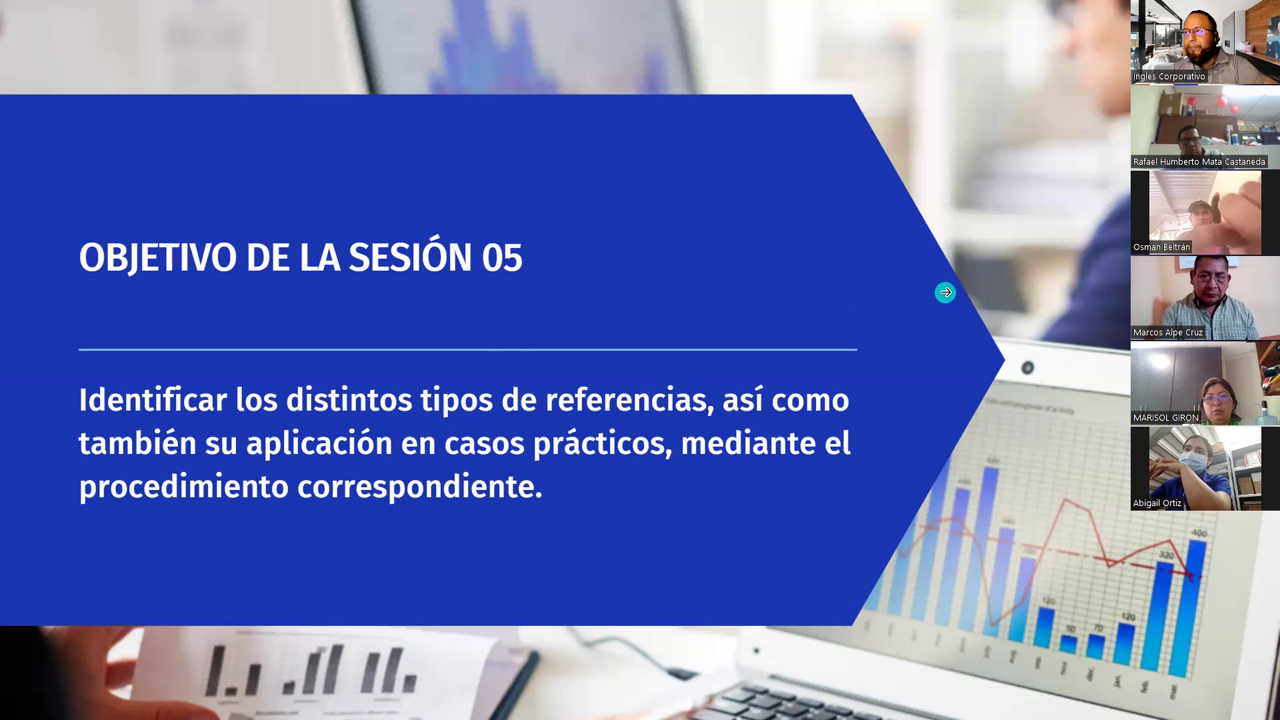
# - Advance the slideshow to the Introducción slide about cell references
pyautogui.click(945, 292)
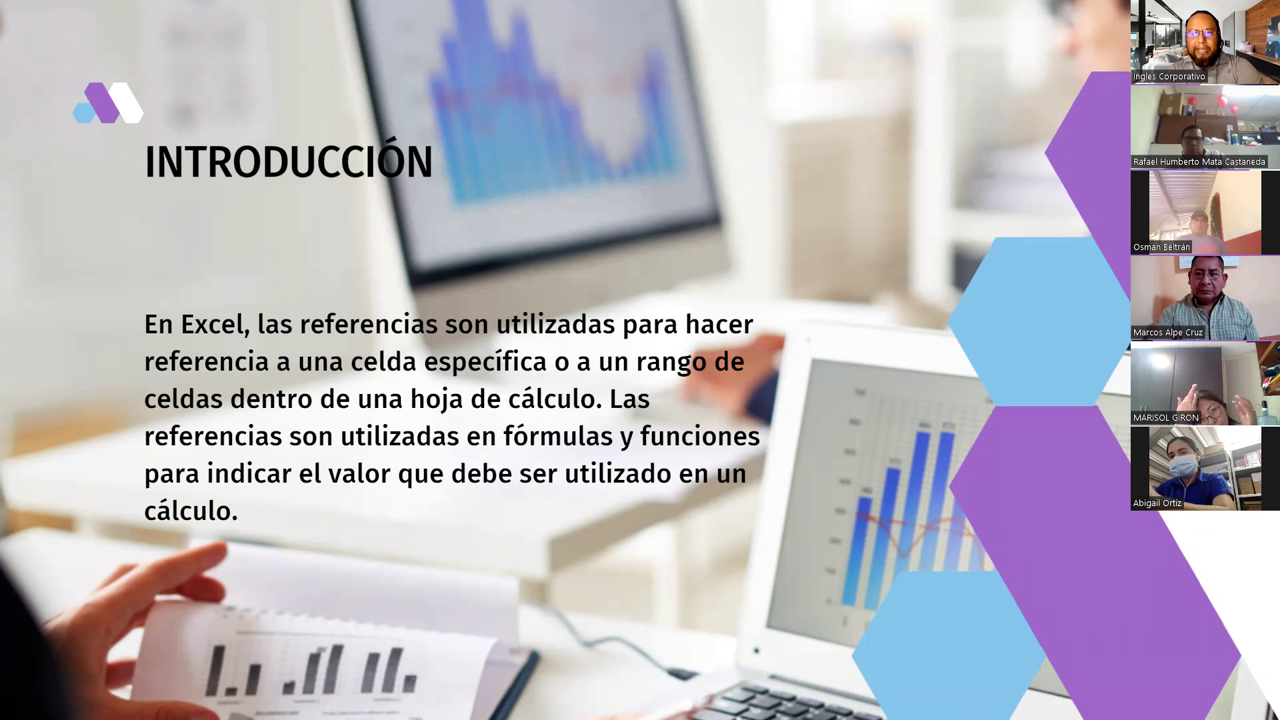
# - Move on to the Concepto slide describing references in Excel
pyautogui.press('Right')
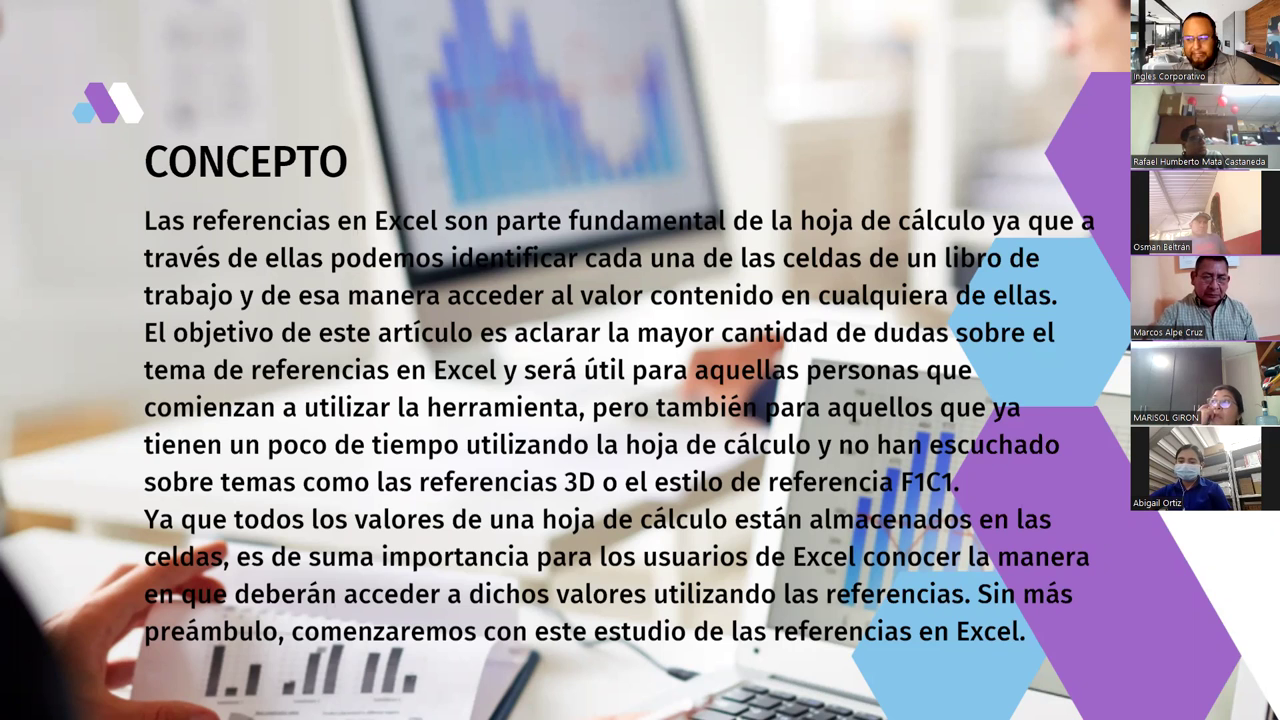
# - Advance to the diagram slide marking cell C5 where column C meets row 5
pyautogui.press('Right')
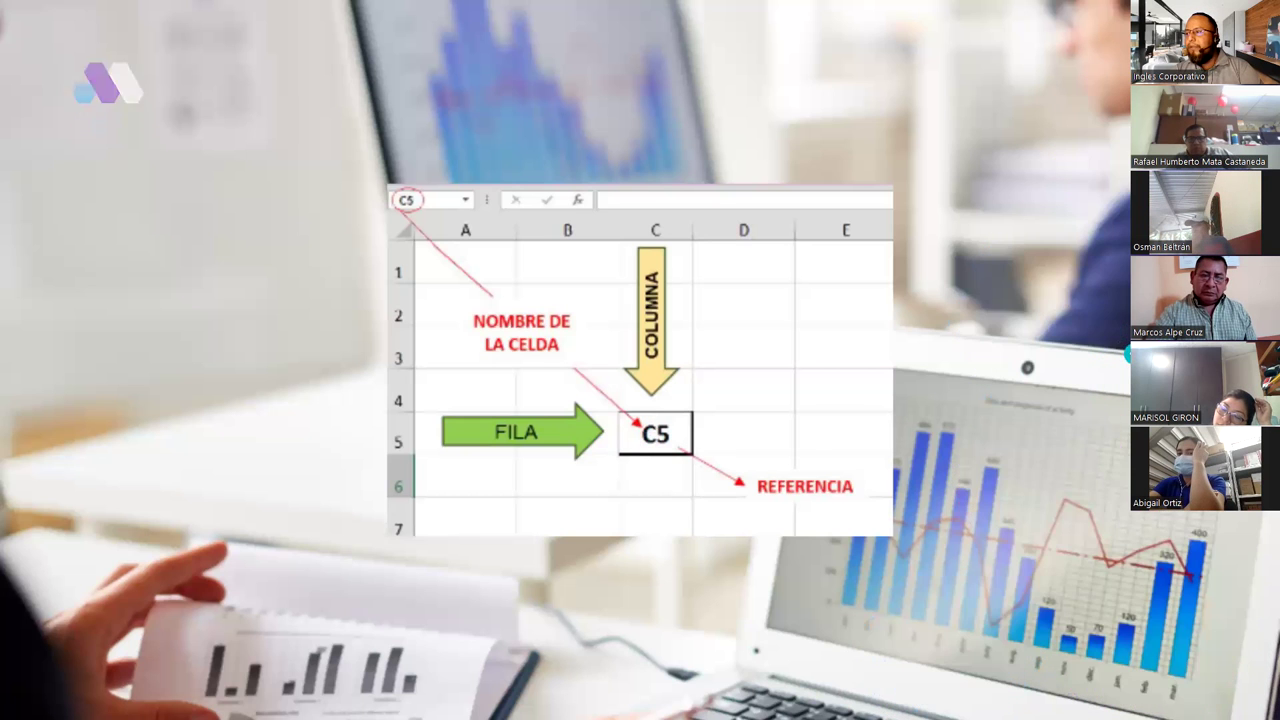
# - Advance to the REFERENCIAS EN EXCEL slide covering columns, rows and the cell grid
pyautogui.press('Right')
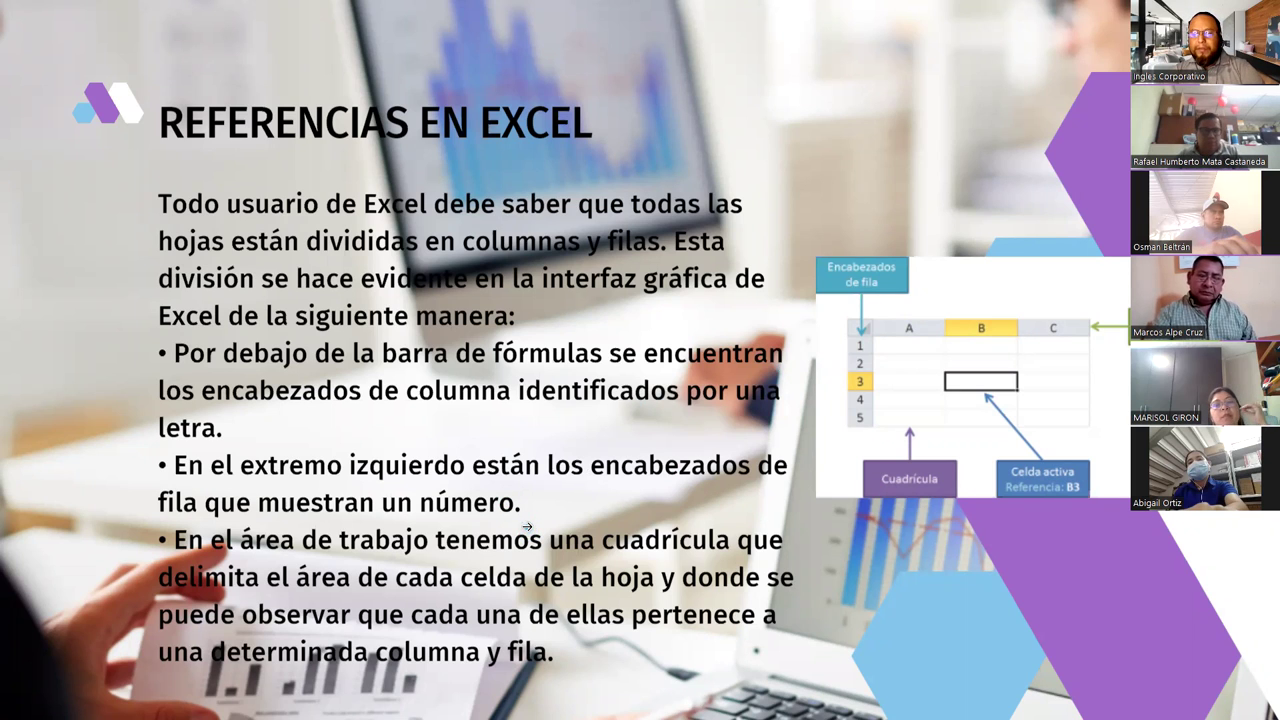
# - Bring the Semana 1 Excel workbook forward, showing its empty SESIÓN 5 sheet
pyautogui.moveTo(336, 547)
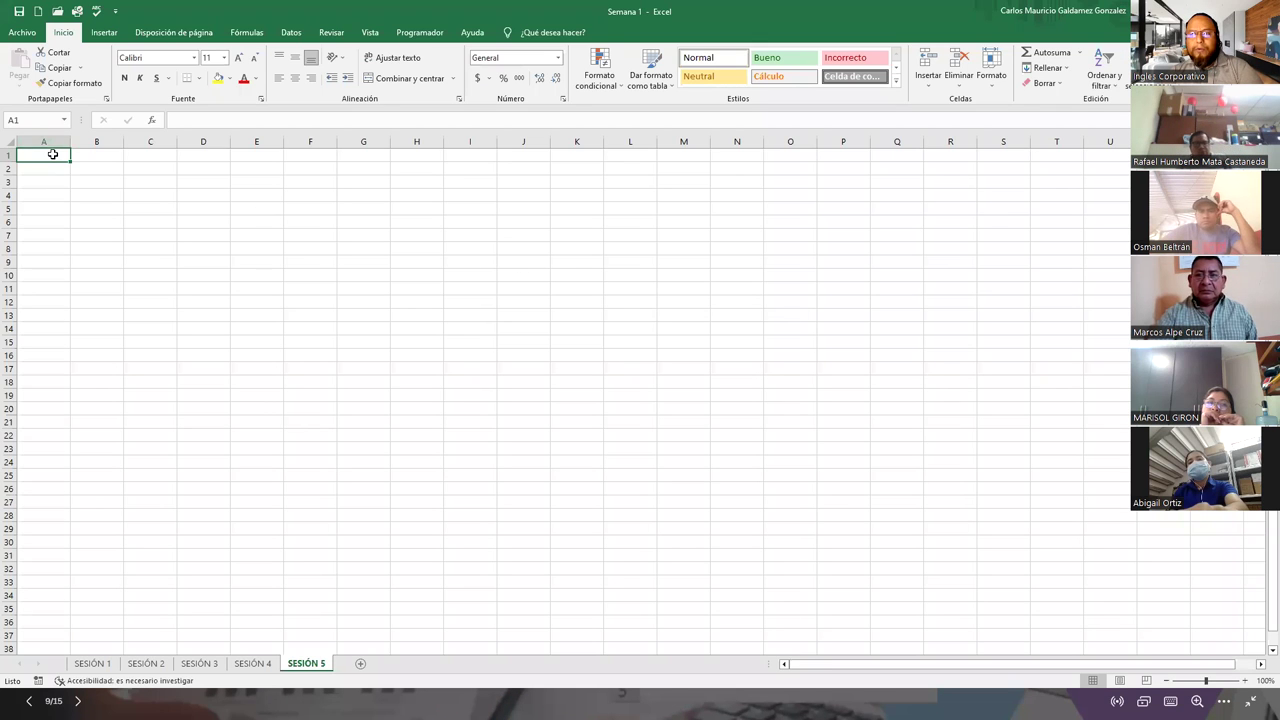
# - Select cells M12, R30, I30 and K11 on the empty SESIÓN 5 sheet, then return to the slideshow
pyautogui.click(683, 298)
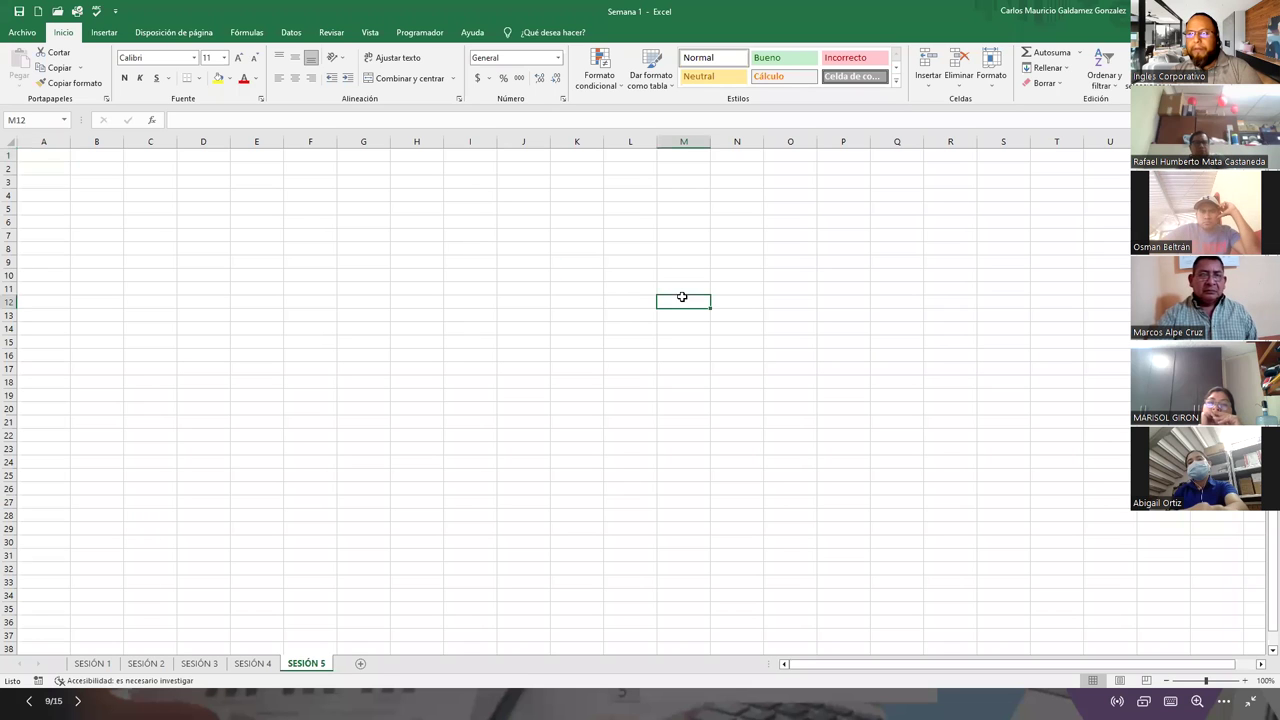
pyautogui.click(936, 540)
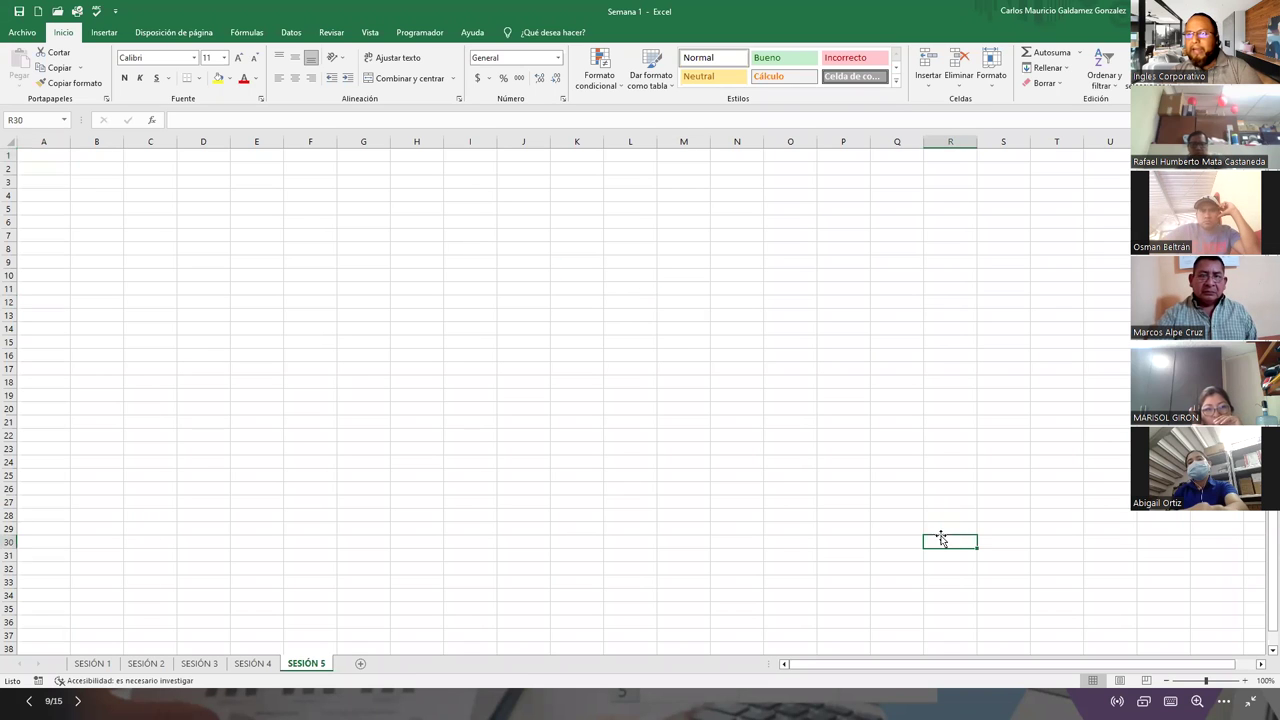
pyautogui.click(445, 545)
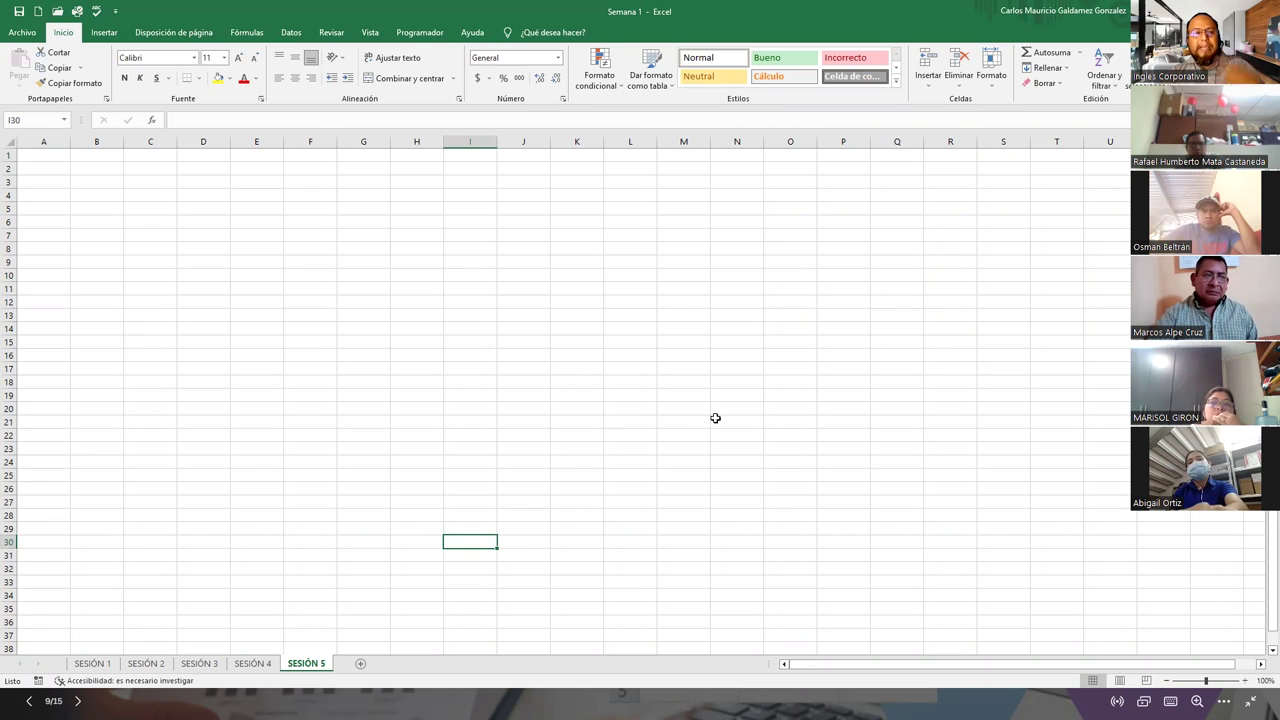
pyautogui.click(599, 287)
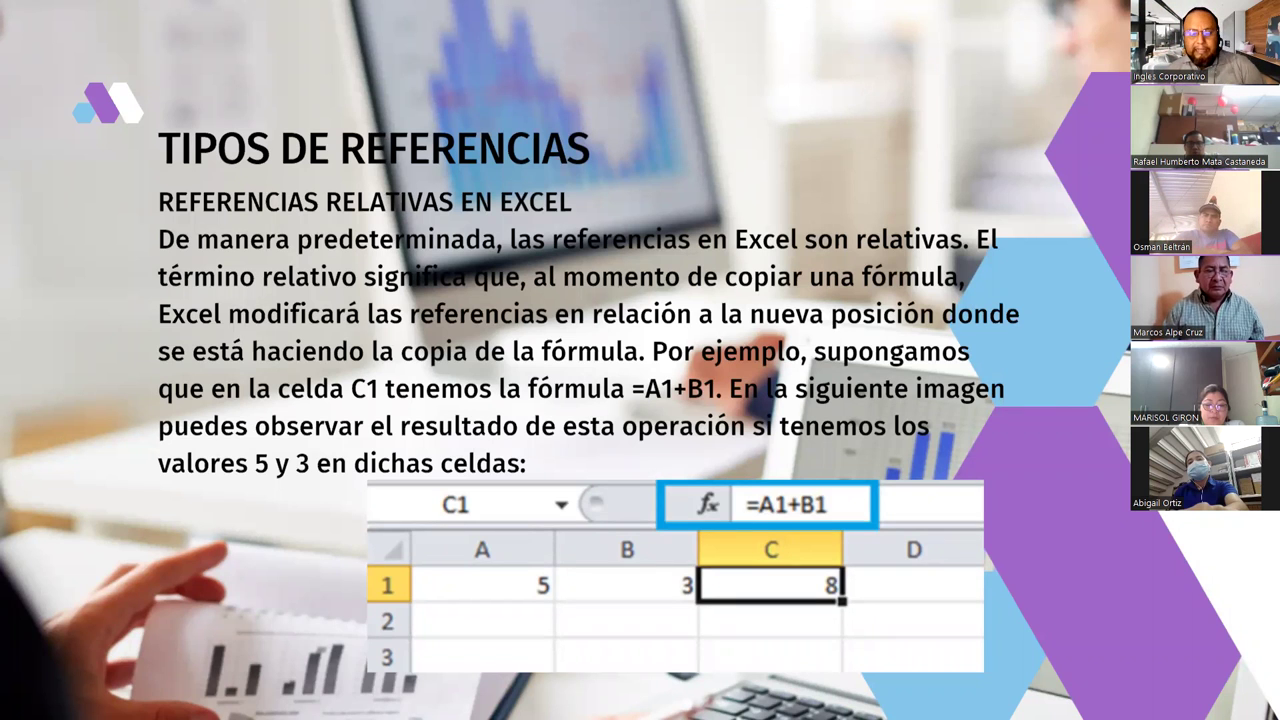
# - Go through the Referencias Absolutas slide (A7 as $A$7) and on to the next slide
pyautogui.press('Right')
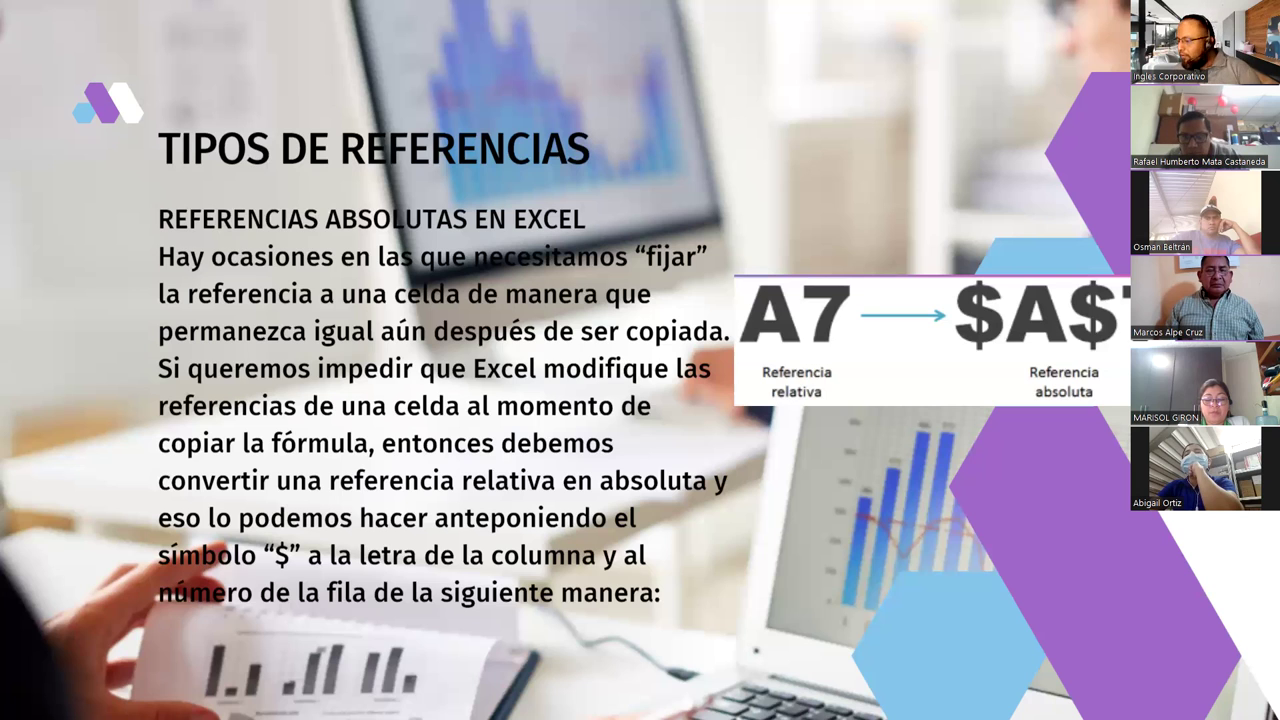
pyautogui.press('Right')
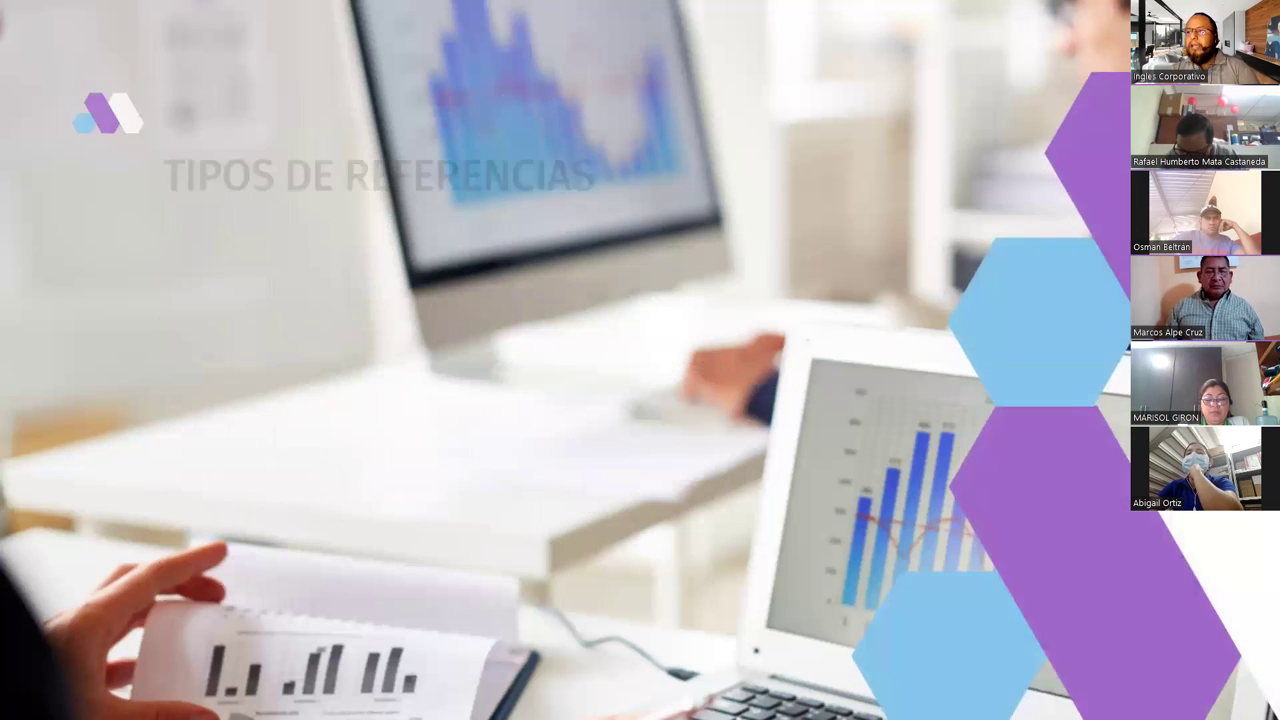
# - Revisit the absolute-references slide, then advance past mixed references ($A7, A$7) to DEMOSTRACIÓN
pyautogui.press('Left')
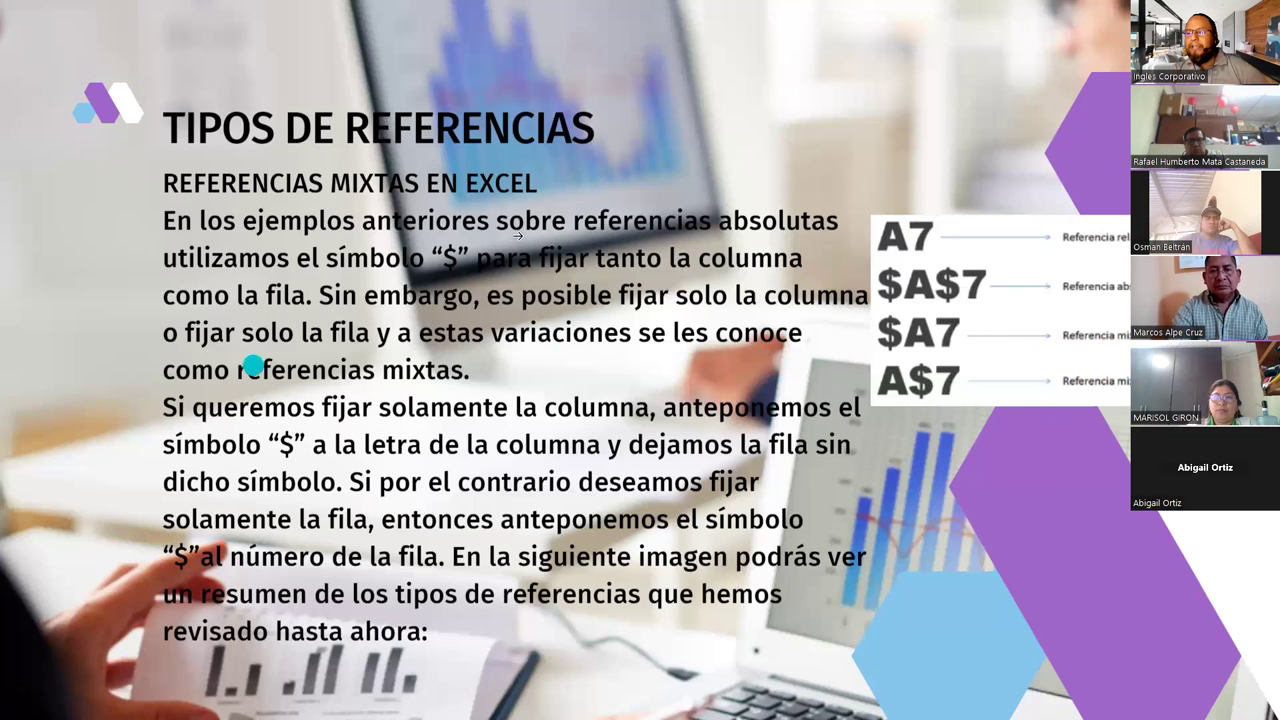
pyautogui.press('Right')
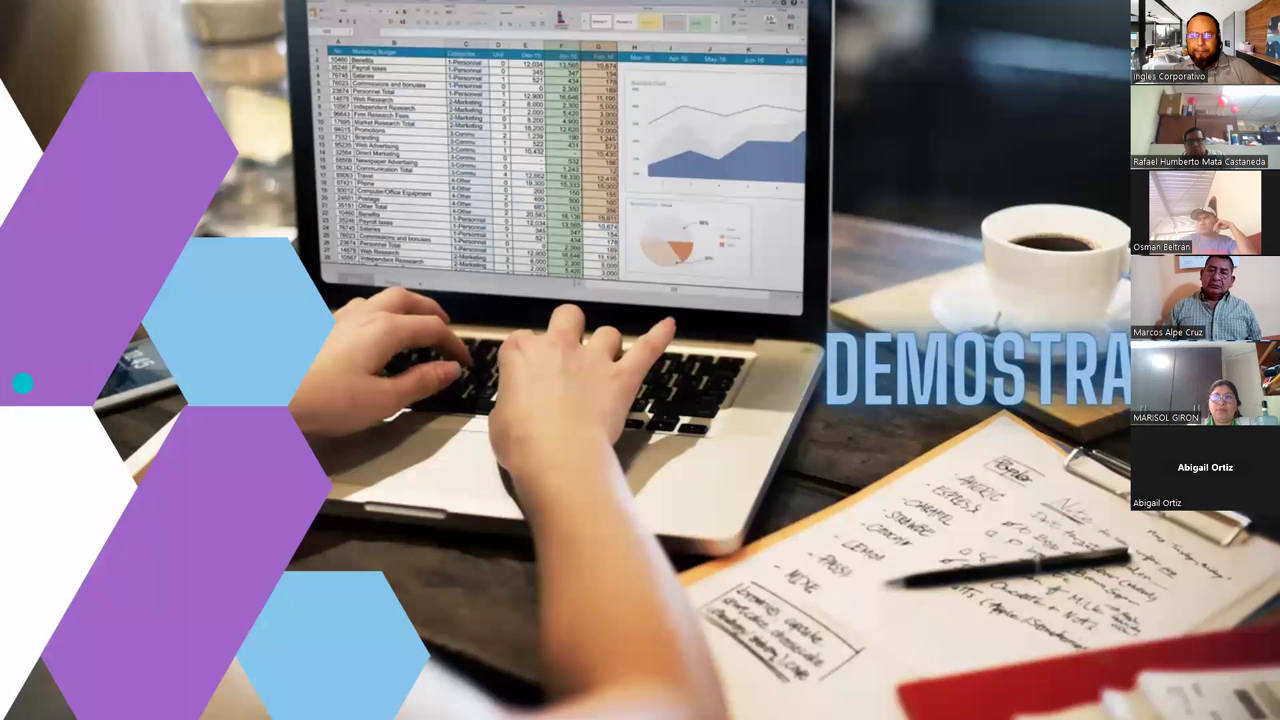
# - Back in Excel, enter 5 in A1 and 4 in B1 on the SESIÓN 5 sheet
pyautogui.hotkey('alt', 'Tab')
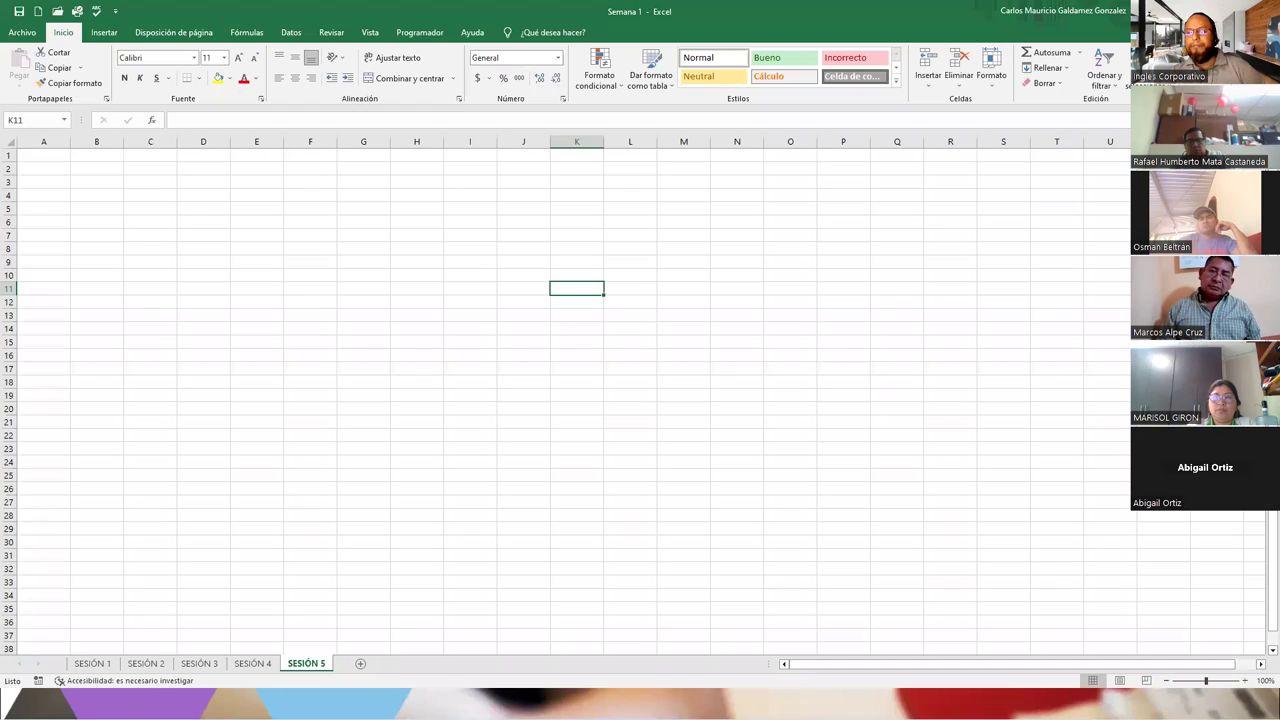
pyautogui.click(126, 297)
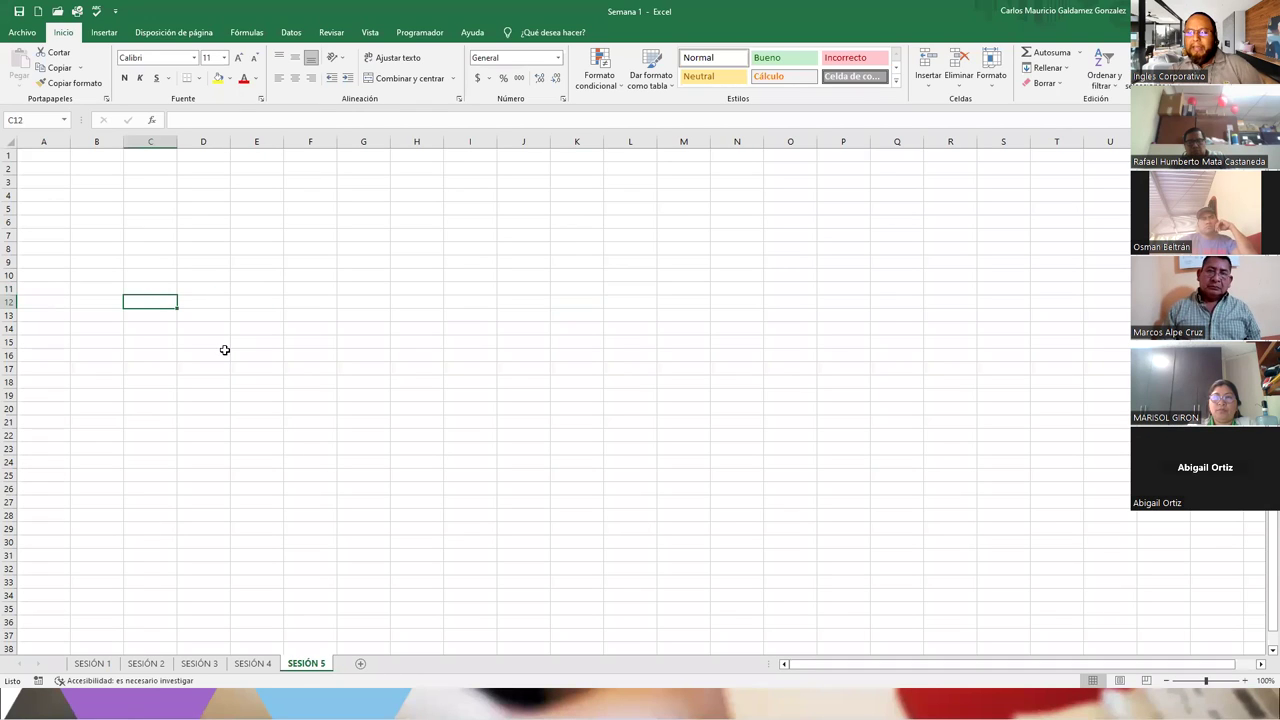
pyautogui.click(54, 158)
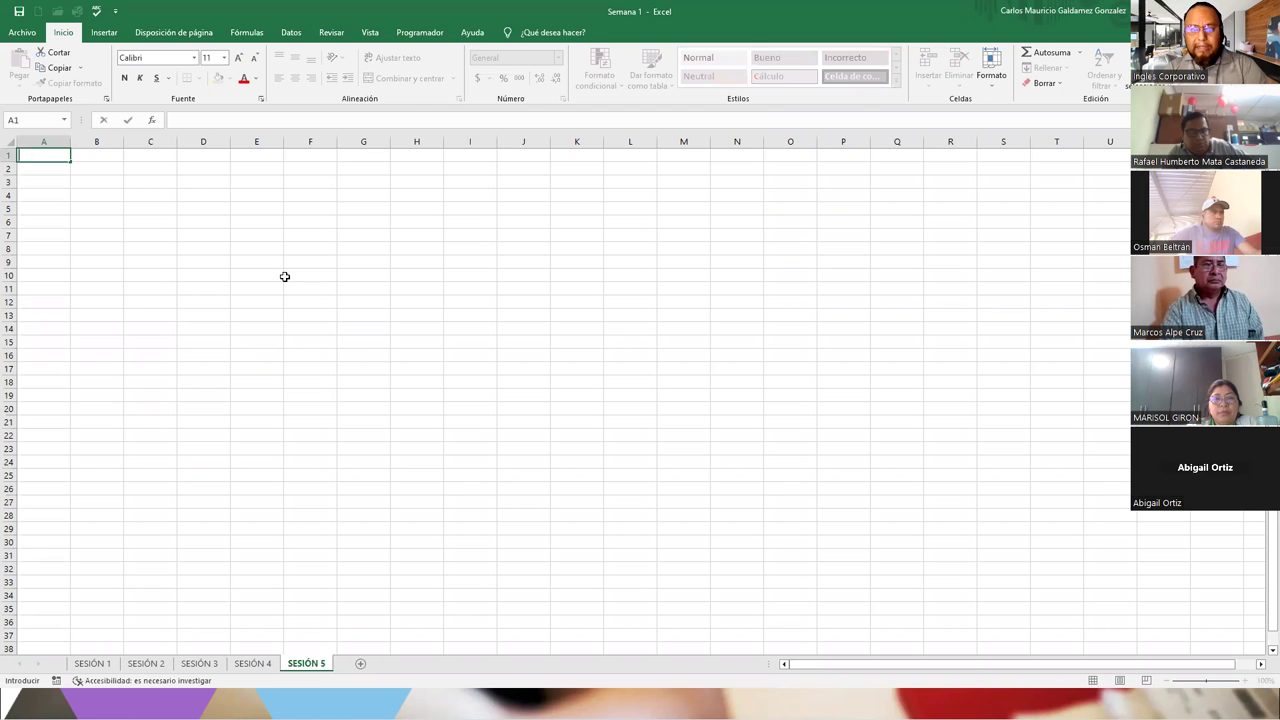
pyautogui.write('5')
pyautogui.press('Tab')
pyautogui.write('4')
pyautogui.press('Tab')
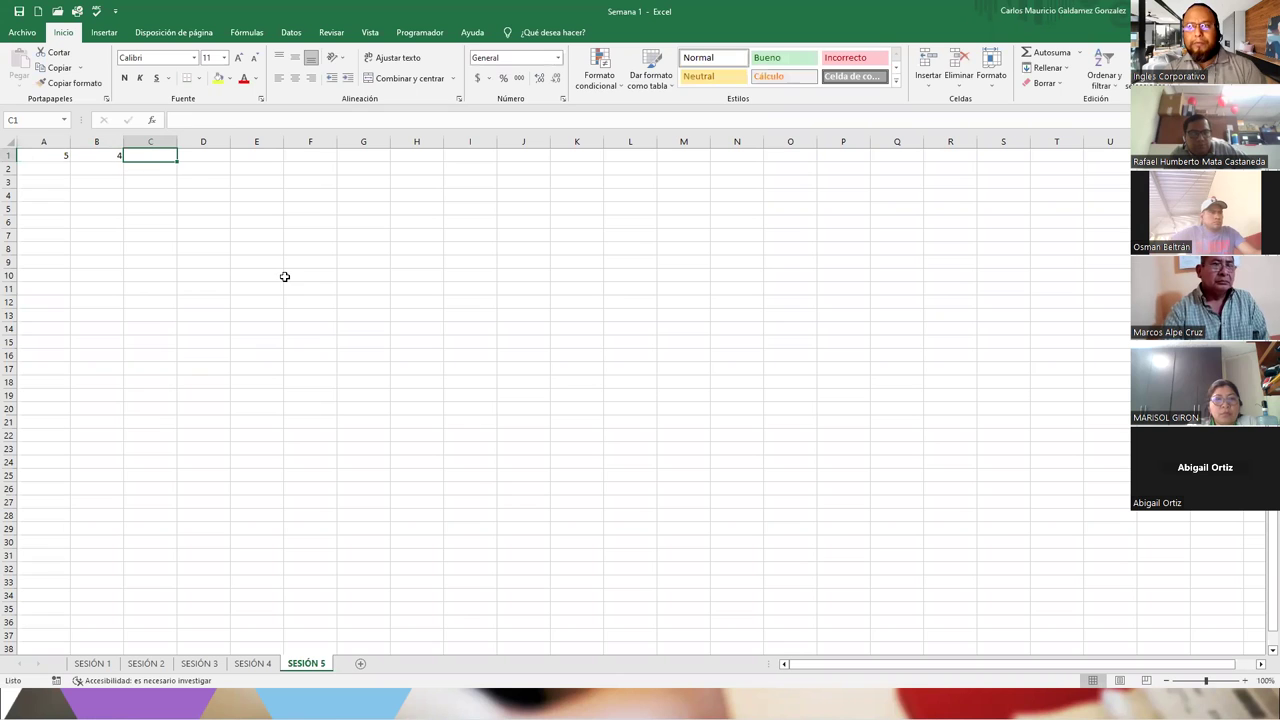
pyautogui.scroll(10, 260, 306)
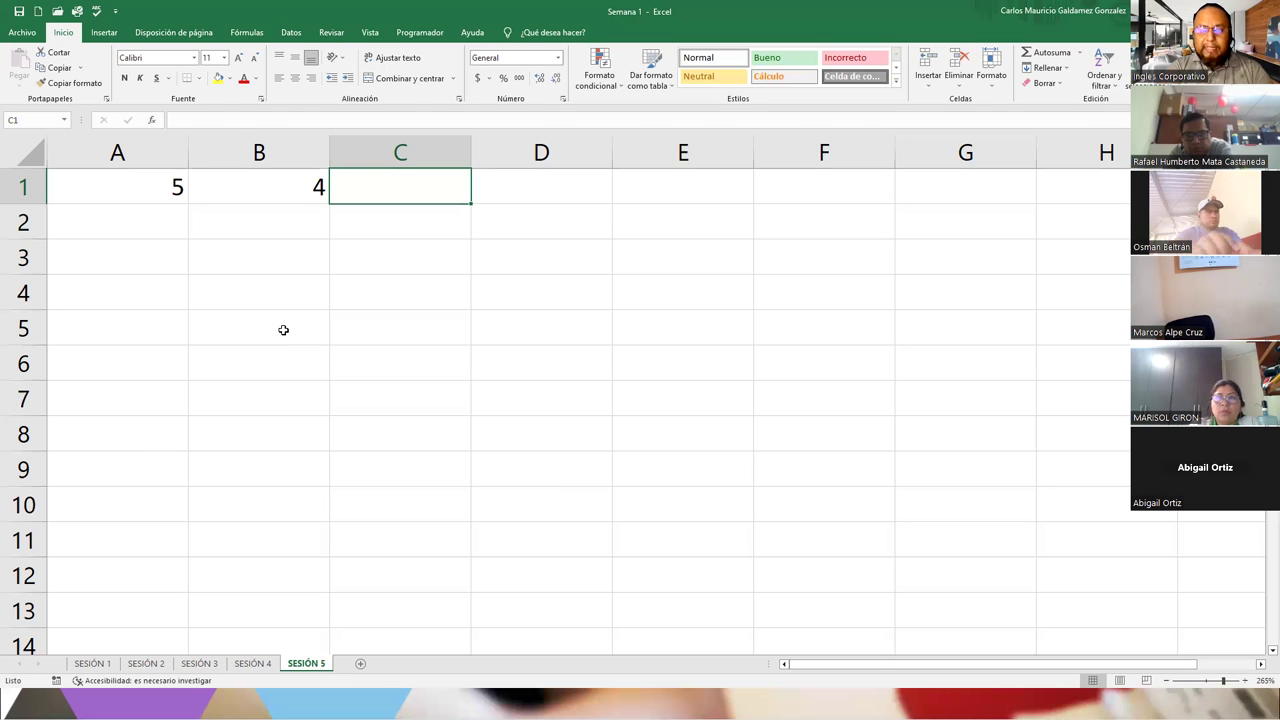
# - Enter =5*4 in C1 to show 20, then inspect the formula next to A1 and B1
pyautogui.write('=5*4')
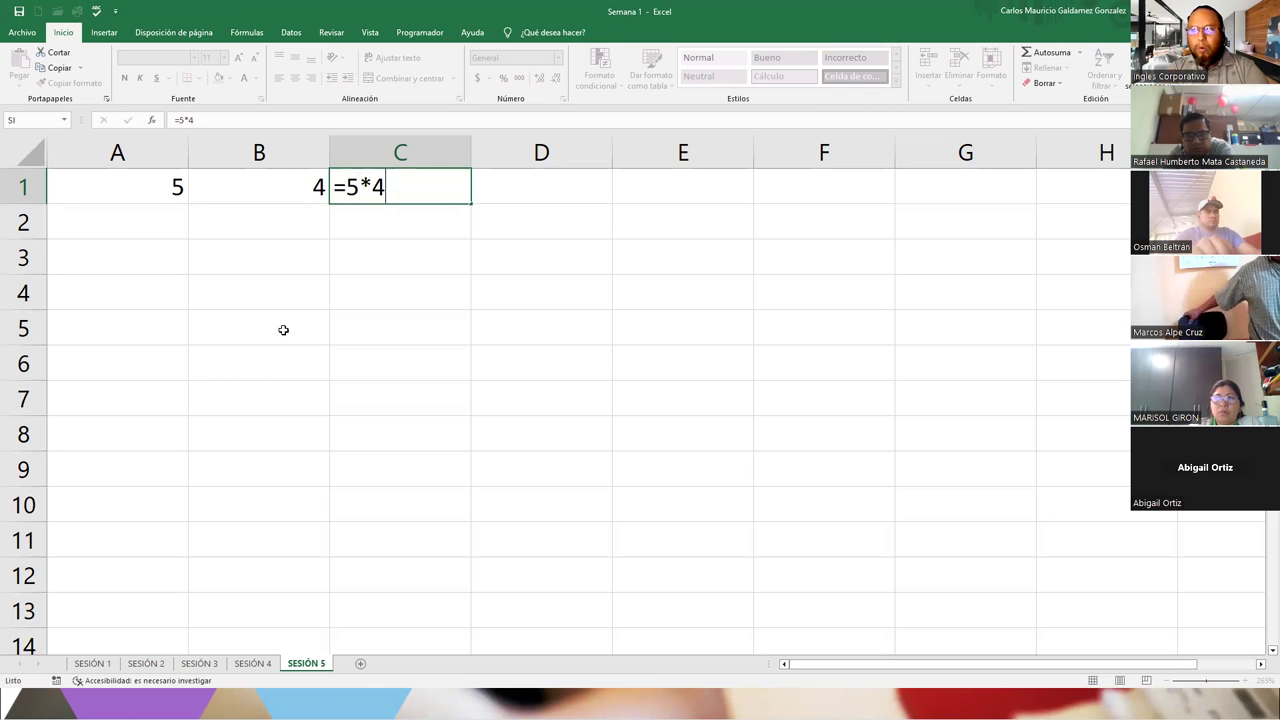
pyautogui.press('Return')
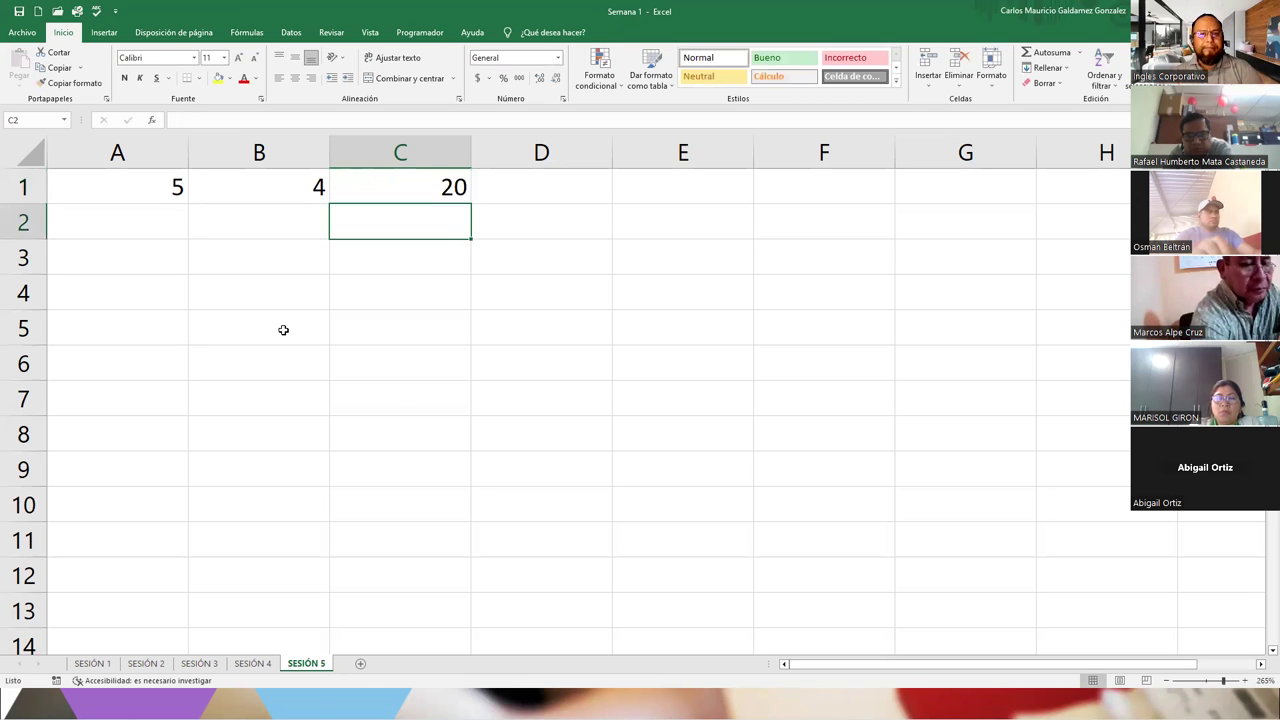
pyautogui.press('Up')
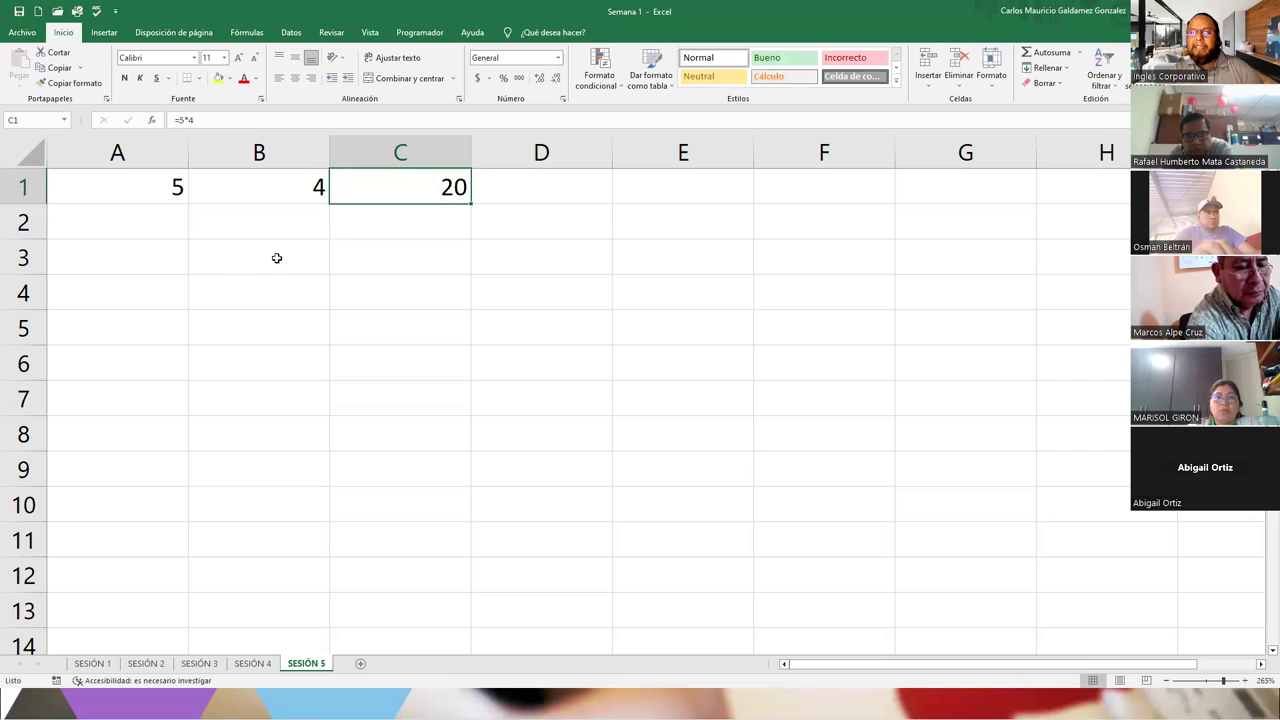
pyautogui.doubleClick(383, 174)
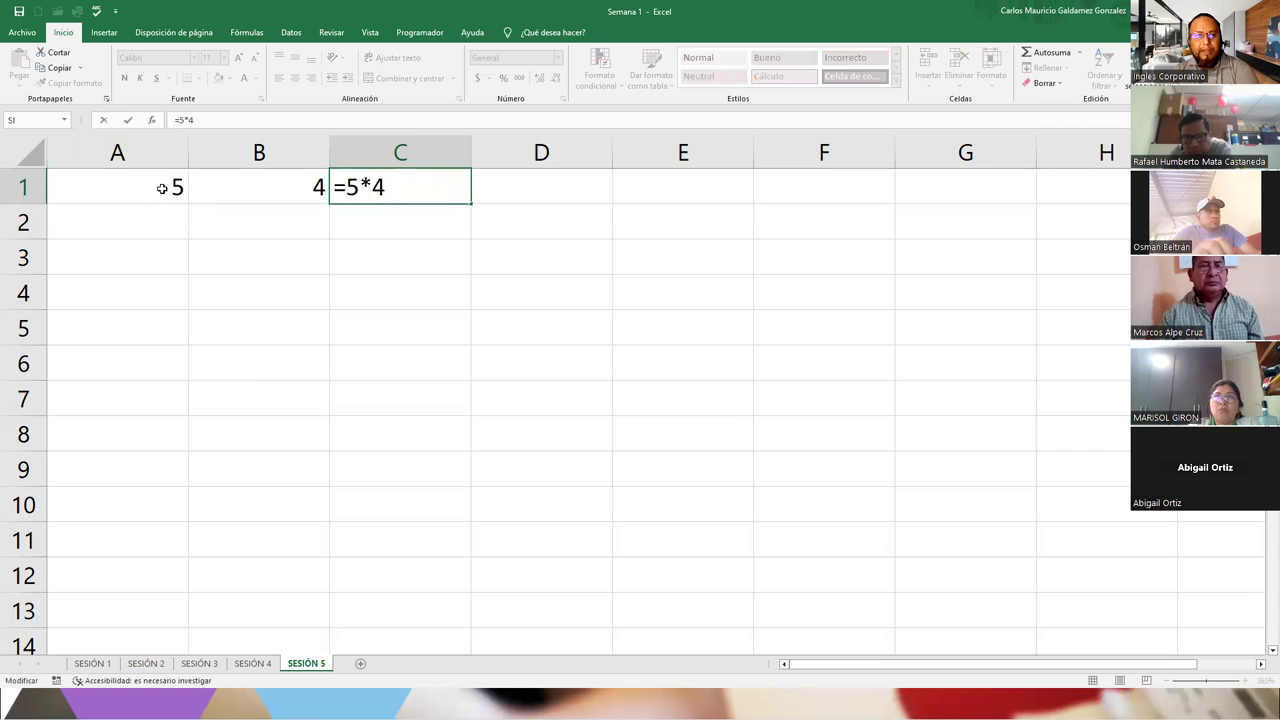
pyautogui.press('Return')
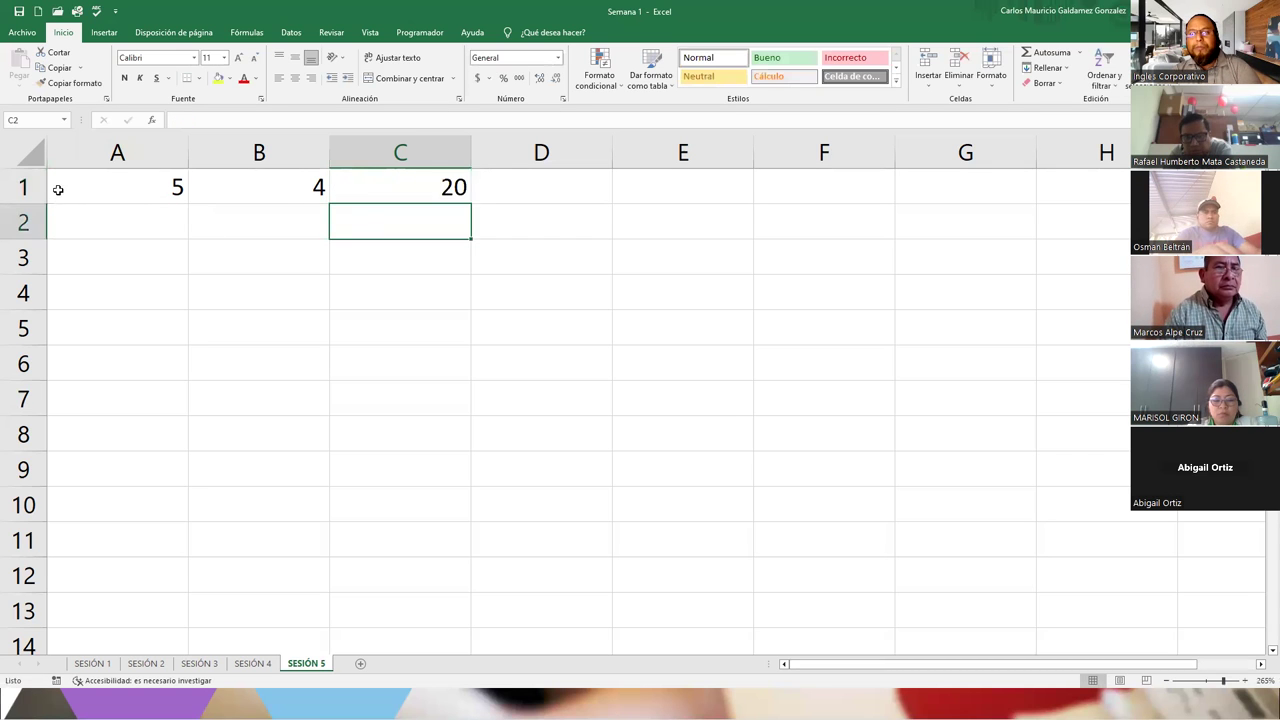
pyautogui.moveTo(57, 189); pyautogui.dragTo(223, 189)
pyautogui.click(382, 188)
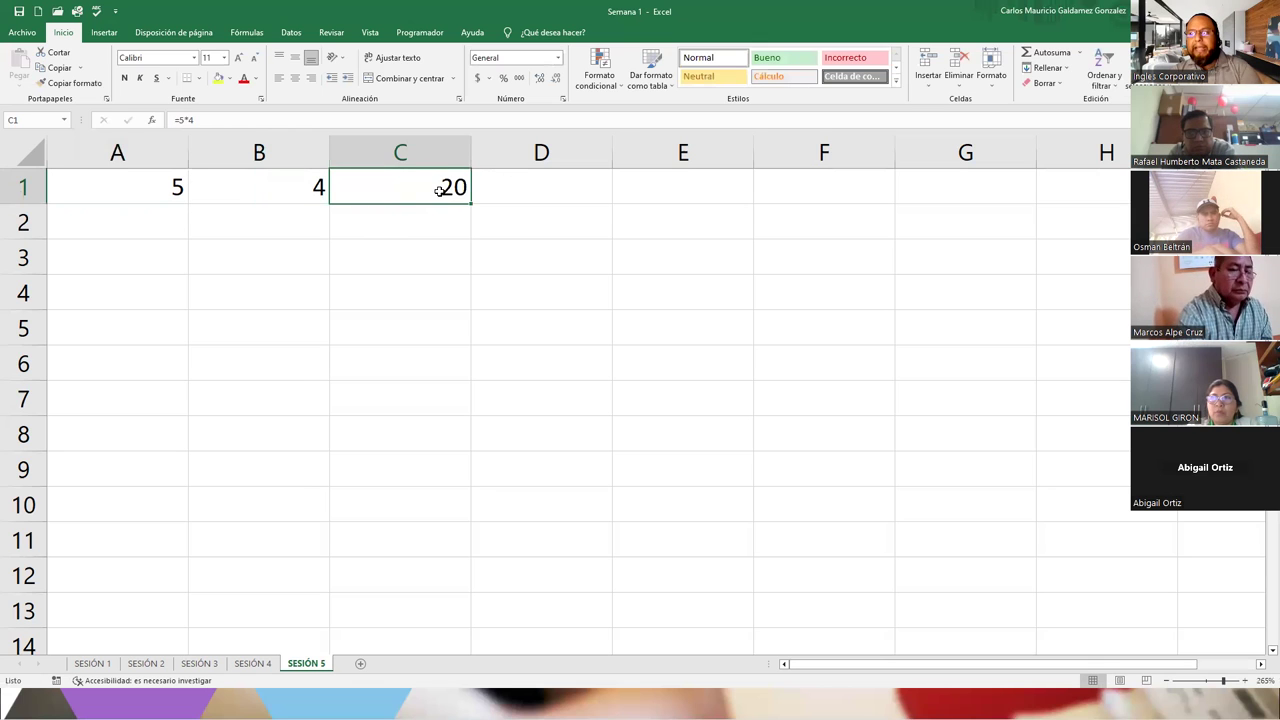
# - Look at the 5 and 4 inside C1's =5*4 formula, leaving it unchanged
pyautogui.doubleClick(438, 189)
pyautogui.moveTo(345, 186); pyautogui.dragTo(362, 186)
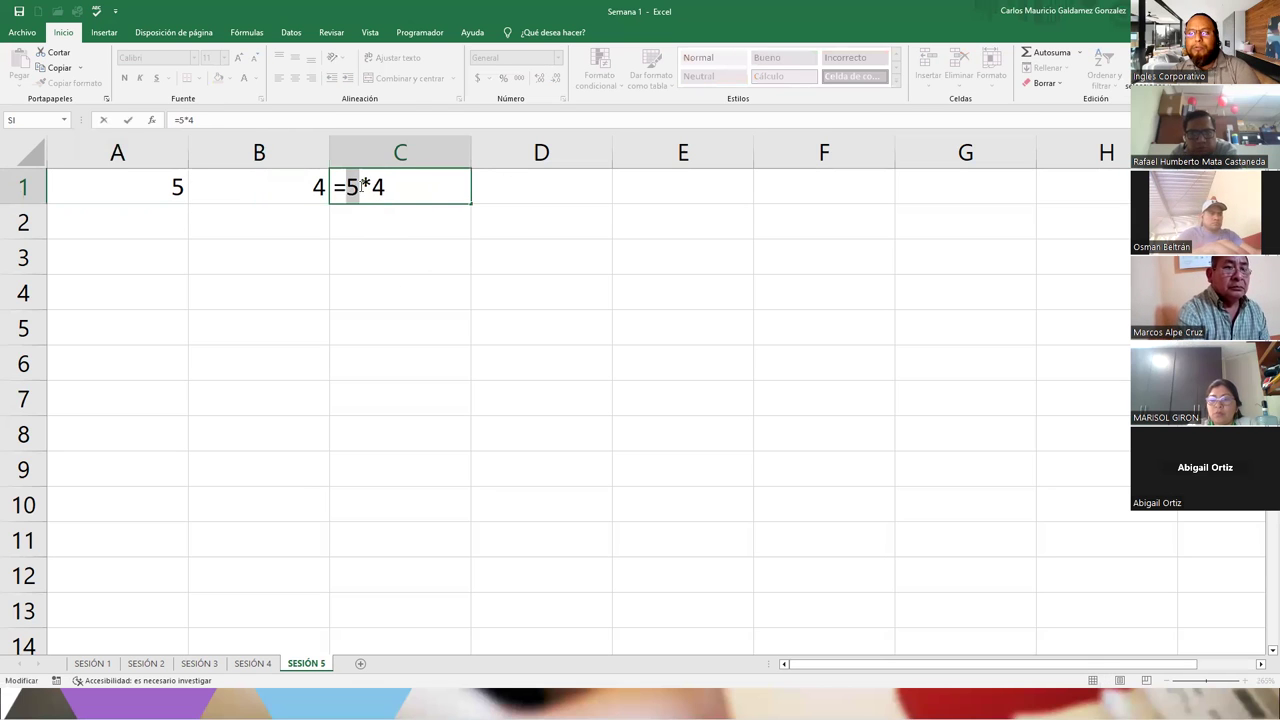
pyautogui.doubleClick(381, 186)
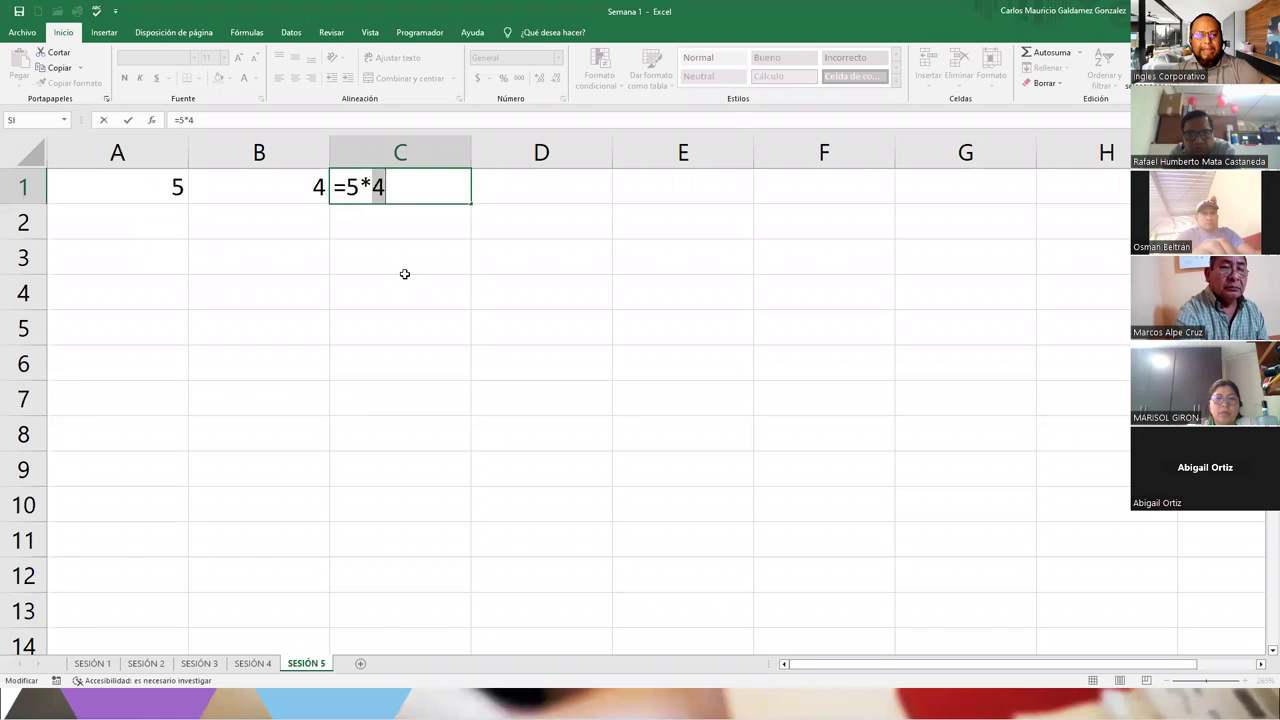
pyautogui.hotkey('ctrl', 'Return')
# - Rewrite C1's formula with cell references as =A1*B1, still giving 20
pyautogui.doubleClick(436, 186)
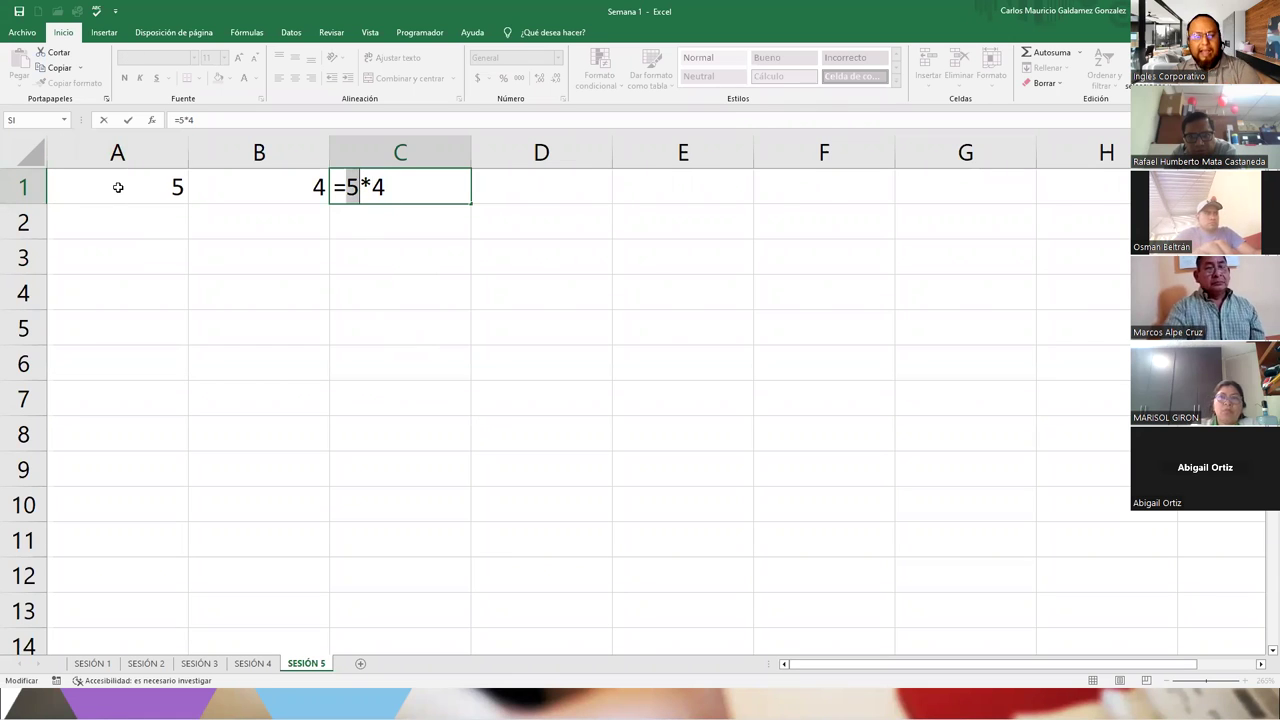
pyautogui.click(118, 187)
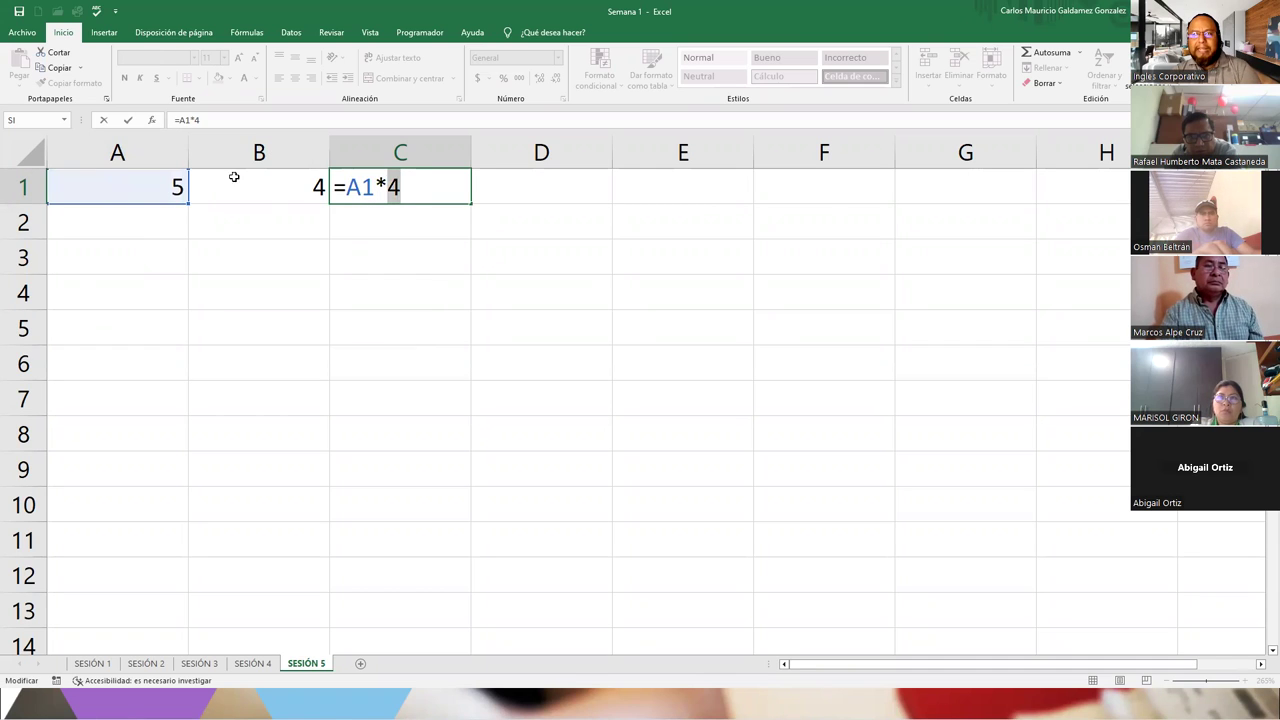
pyautogui.write('B1')
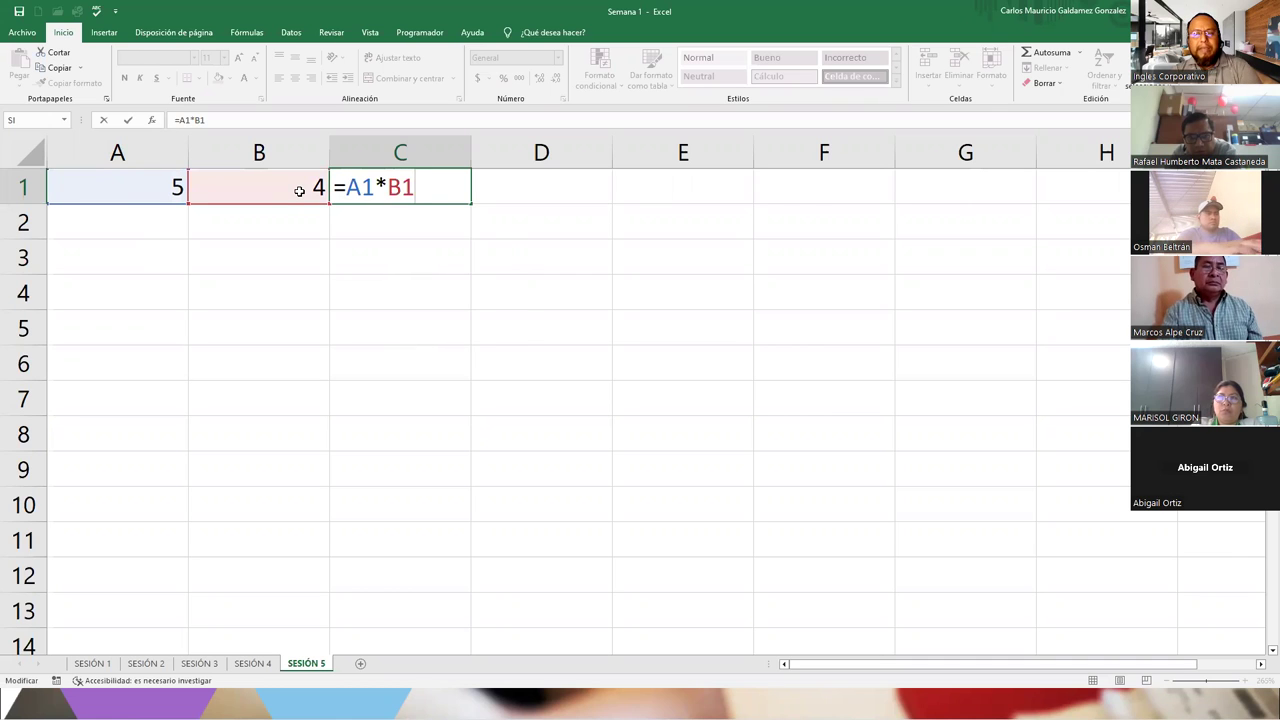
pyautogui.doubleClick(352, 188)
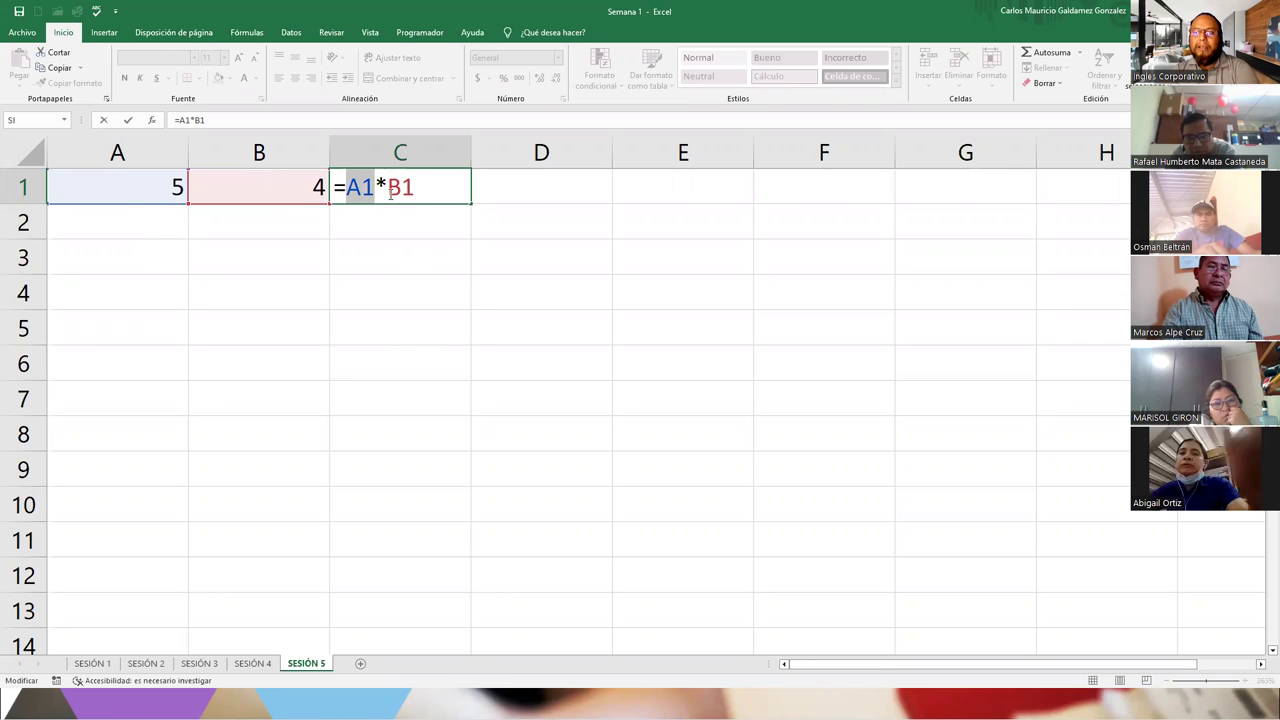
pyautogui.moveTo(414, 188); pyautogui.dragTo(389, 188)
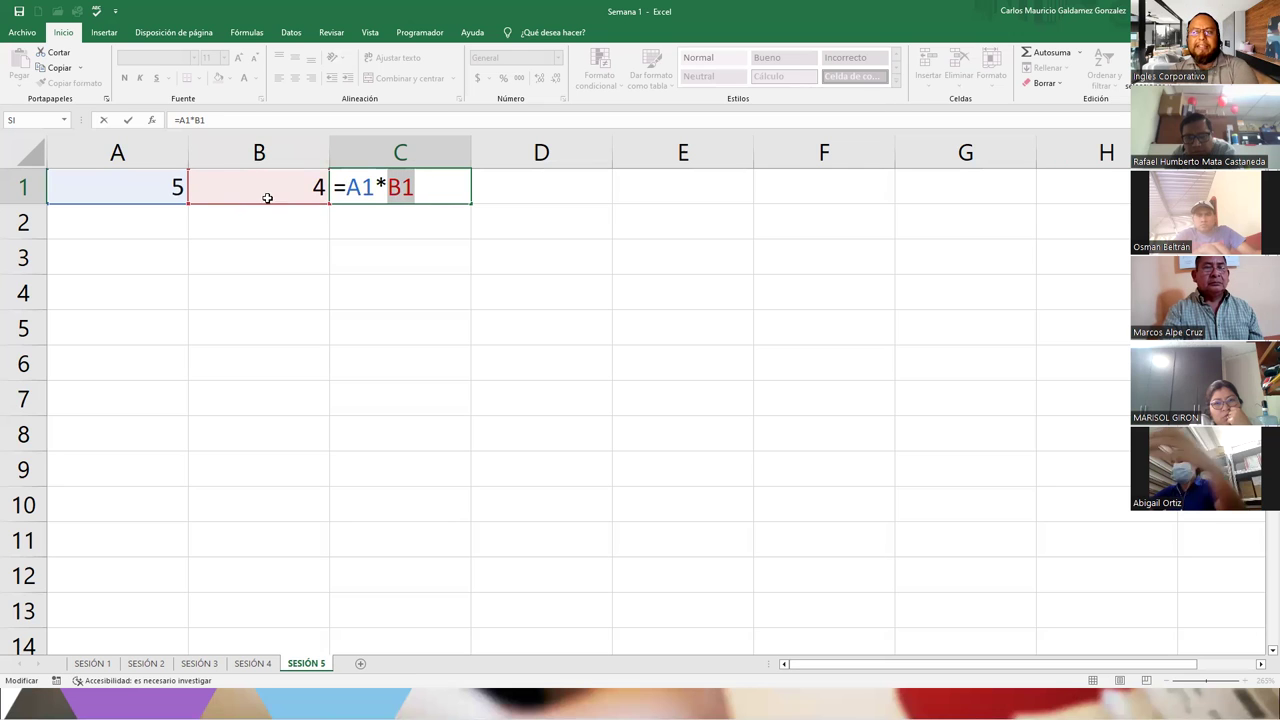
pyautogui.click(368, 187)
pyautogui.doubleClick(368, 187)
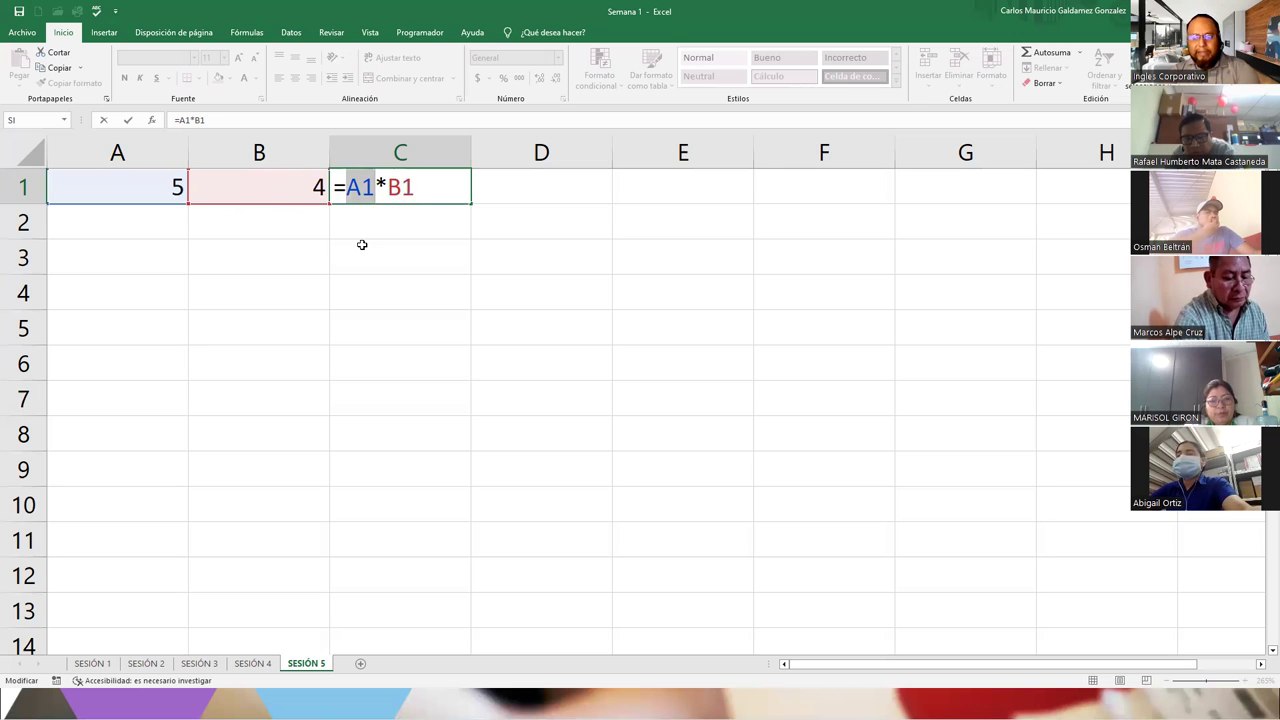
pyautogui.press('Return')
# - Compare C1's =A1*B1 formula with its factor cells A1:B1, ending on A1
pyautogui.click(392, 193)
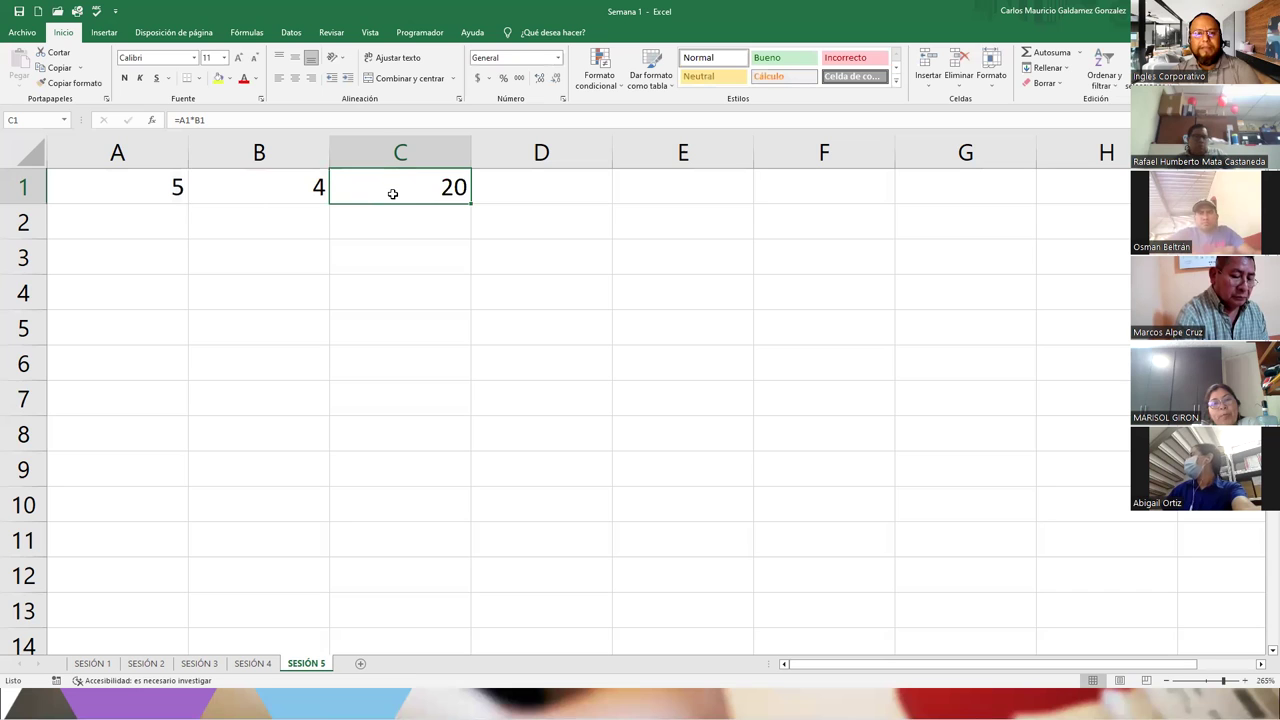
pyautogui.moveTo(157, 189); pyautogui.dragTo(278, 191)
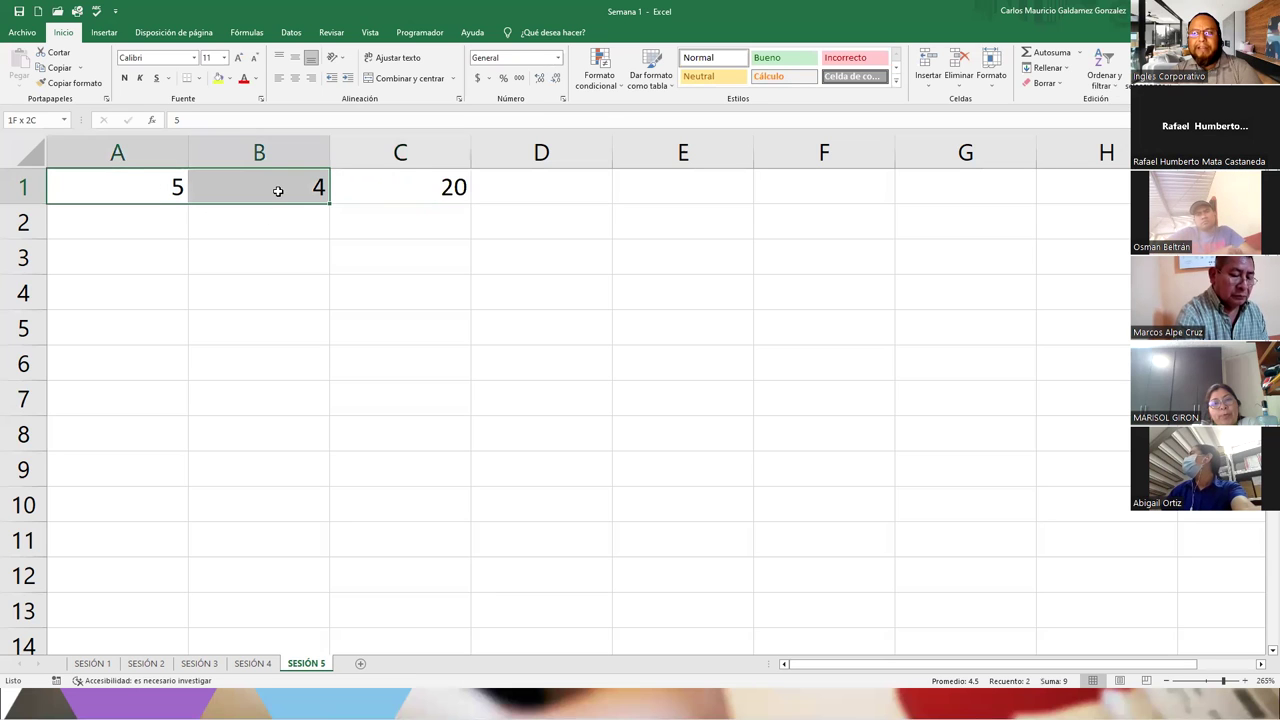
pyautogui.click(143, 194)
pyautogui.moveTo(143, 194); pyautogui.dragTo(263, 191)
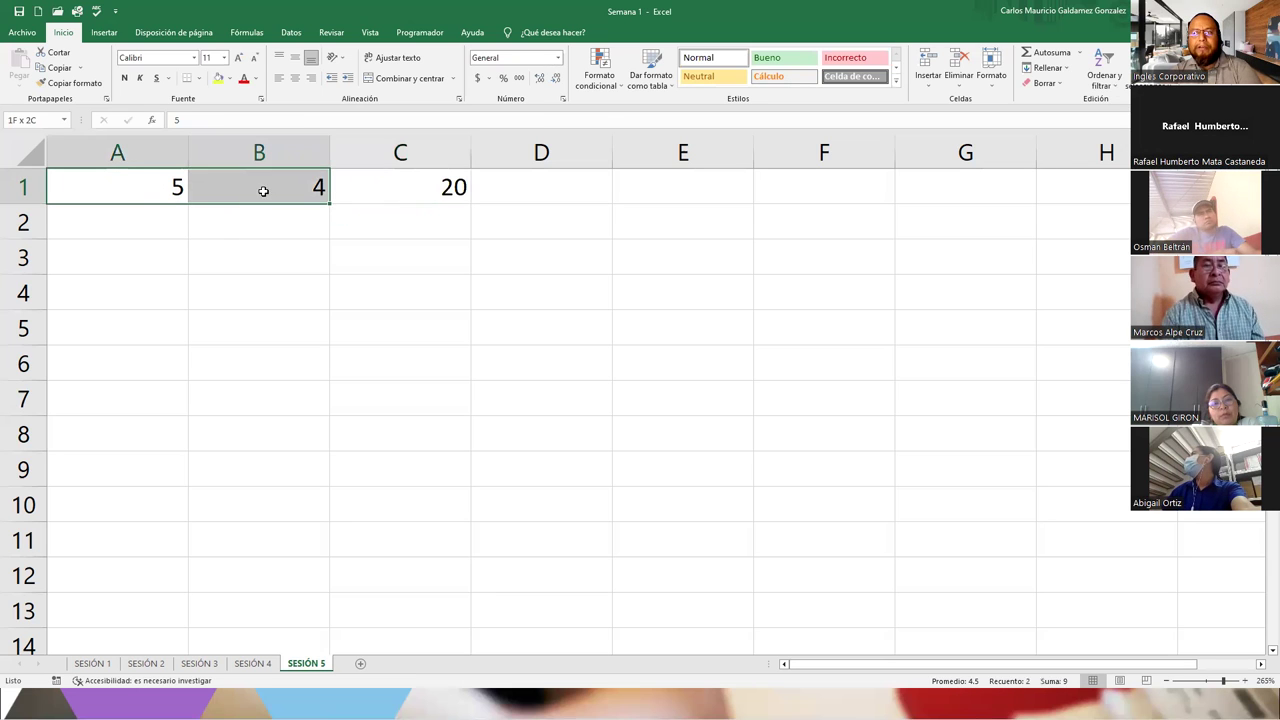
pyautogui.click(143, 194)
pyautogui.click(407, 187)
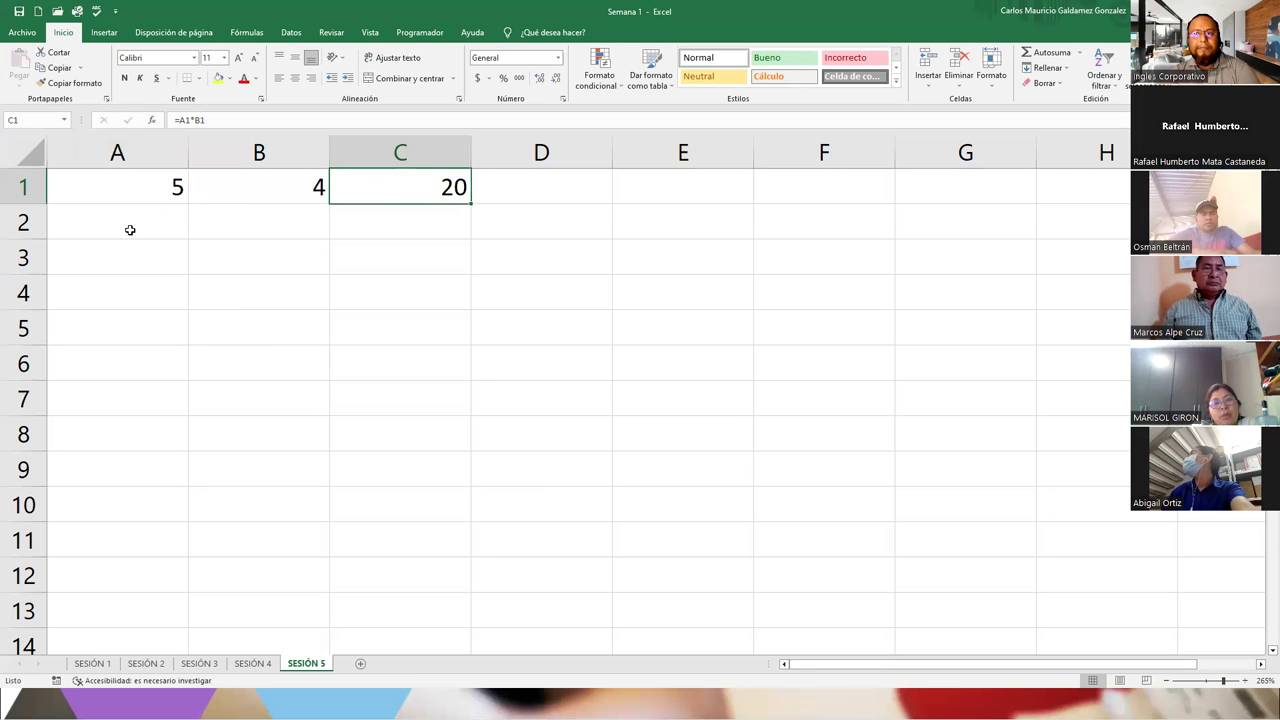
pyautogui.click(123, 187)
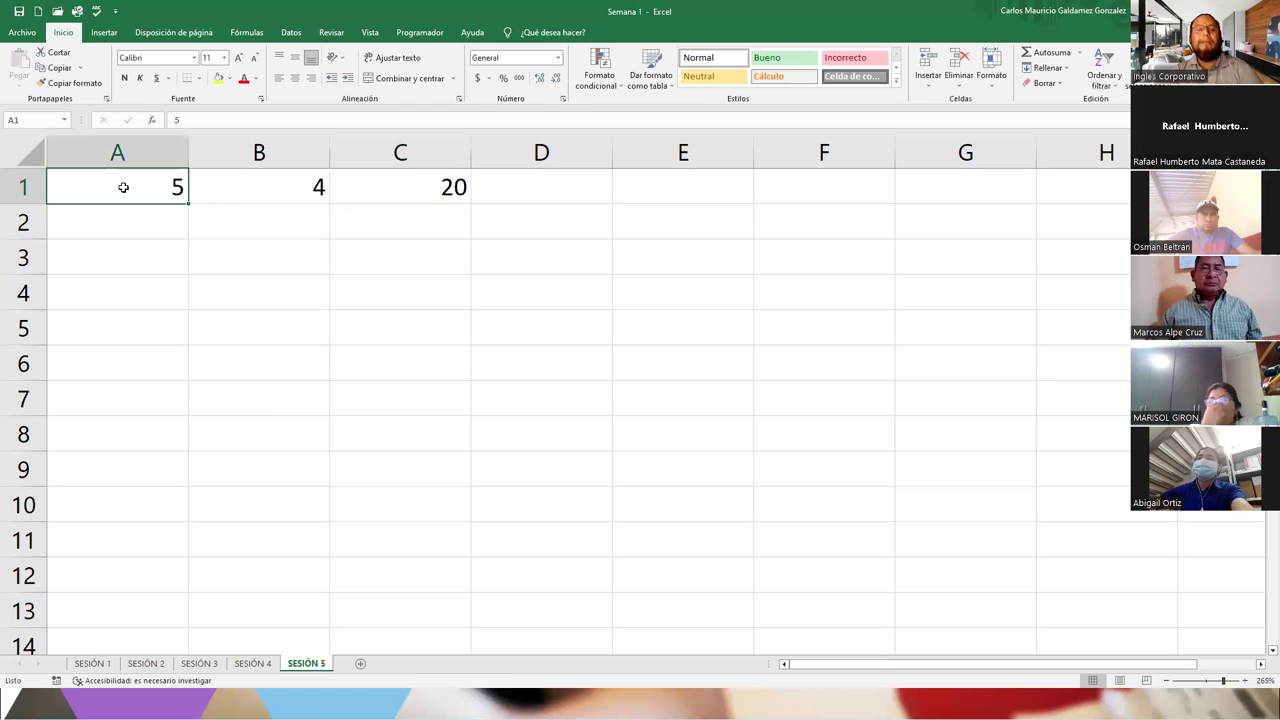
# - Change A1 to 7 and B1 to 9 so C1 recalculates to 63
pyautogui.write('7')
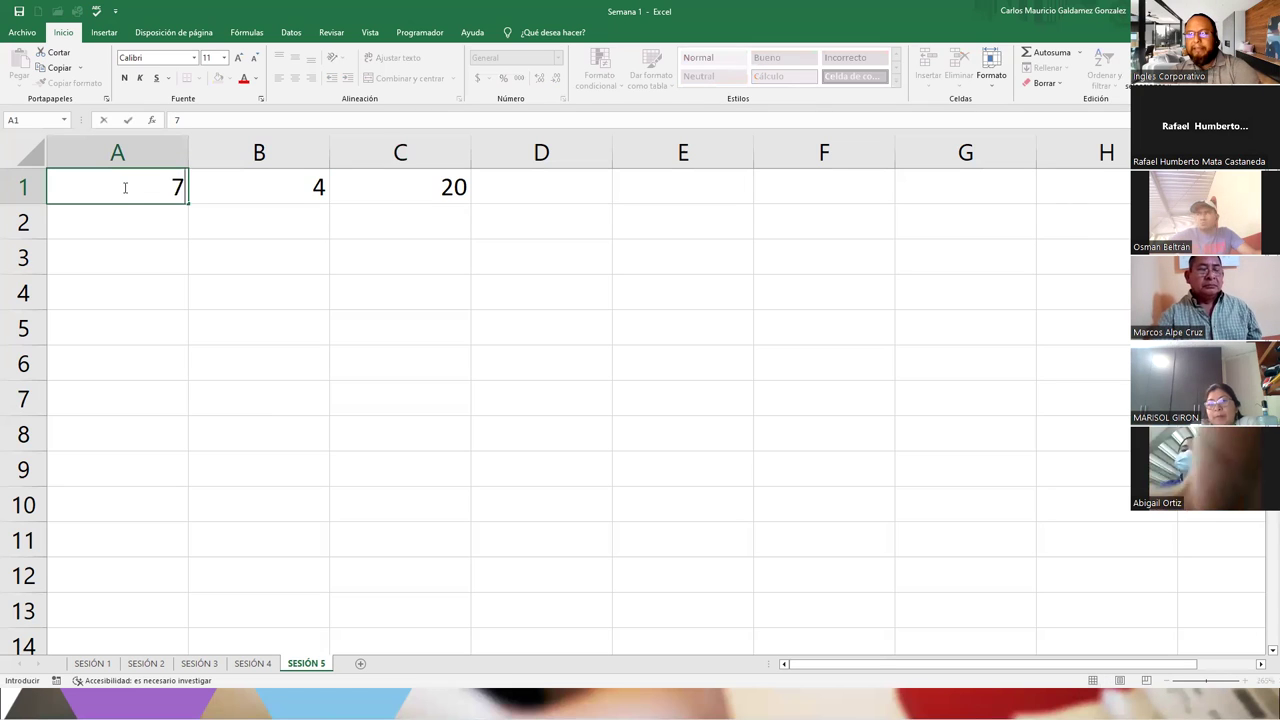
pyautogui.press('Tab')
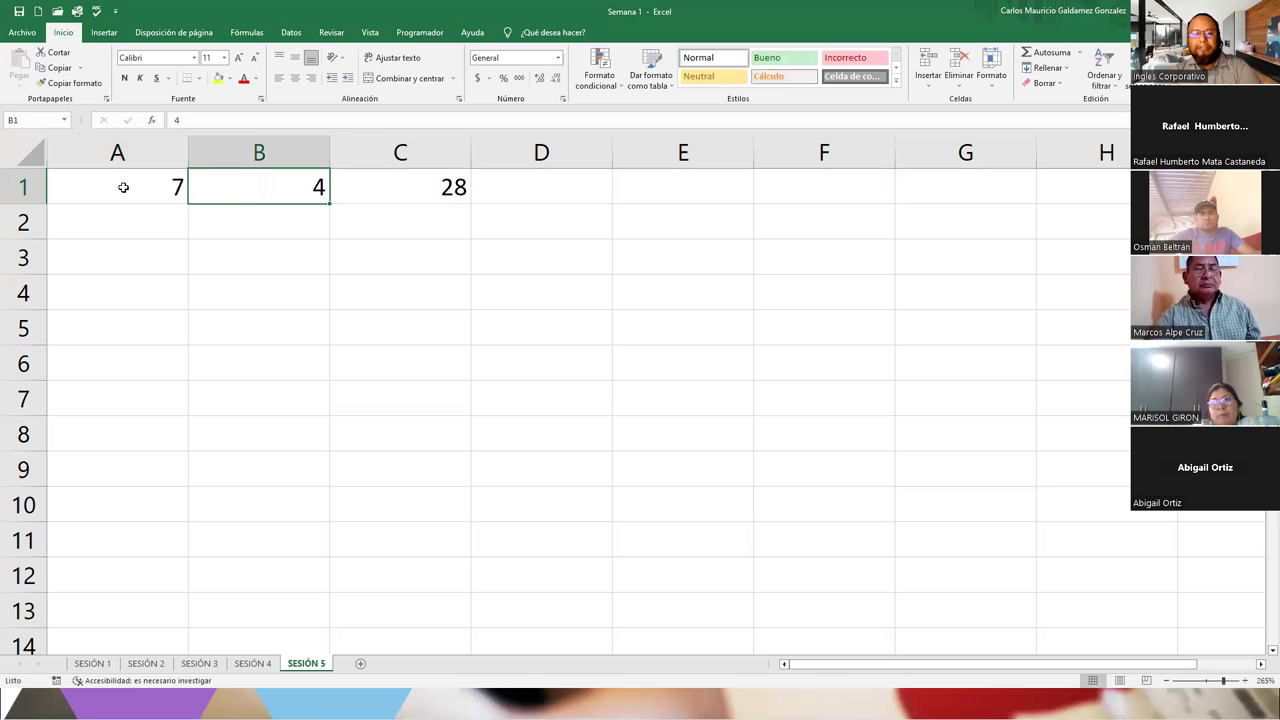
pyautogui.write('9')
pyautogui.press('Return')
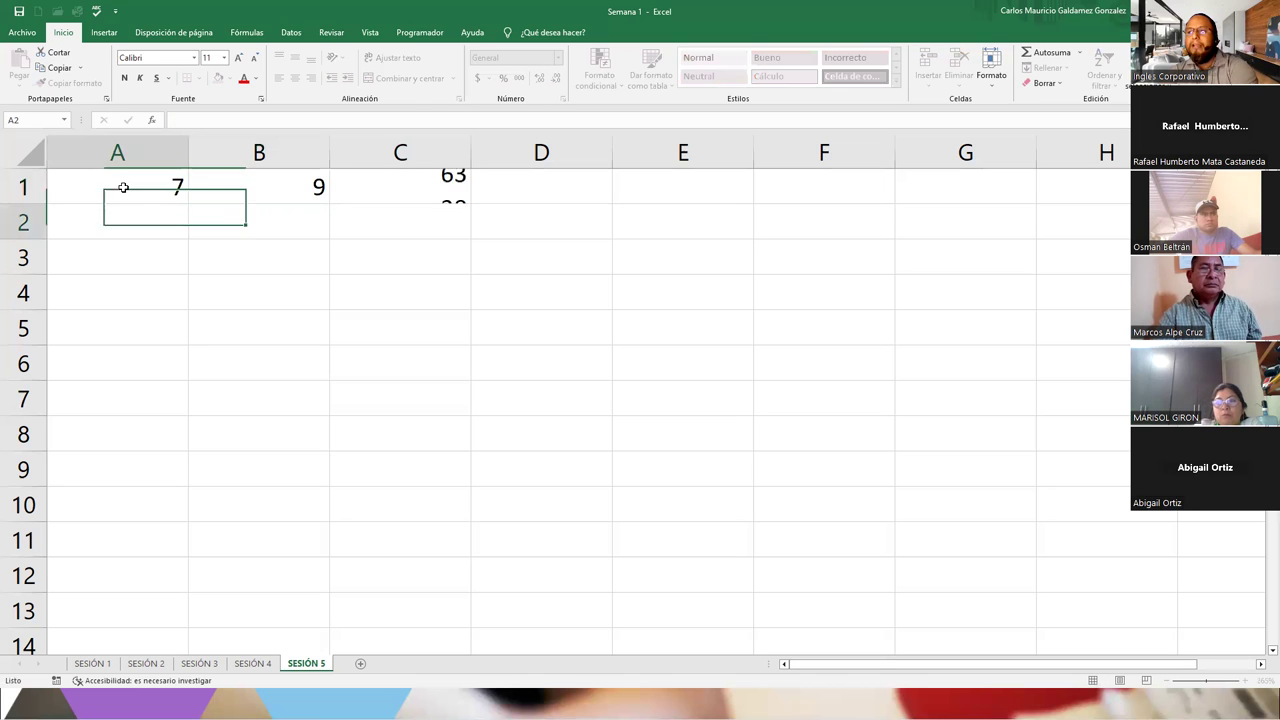
pyautogui.click(401, 188)
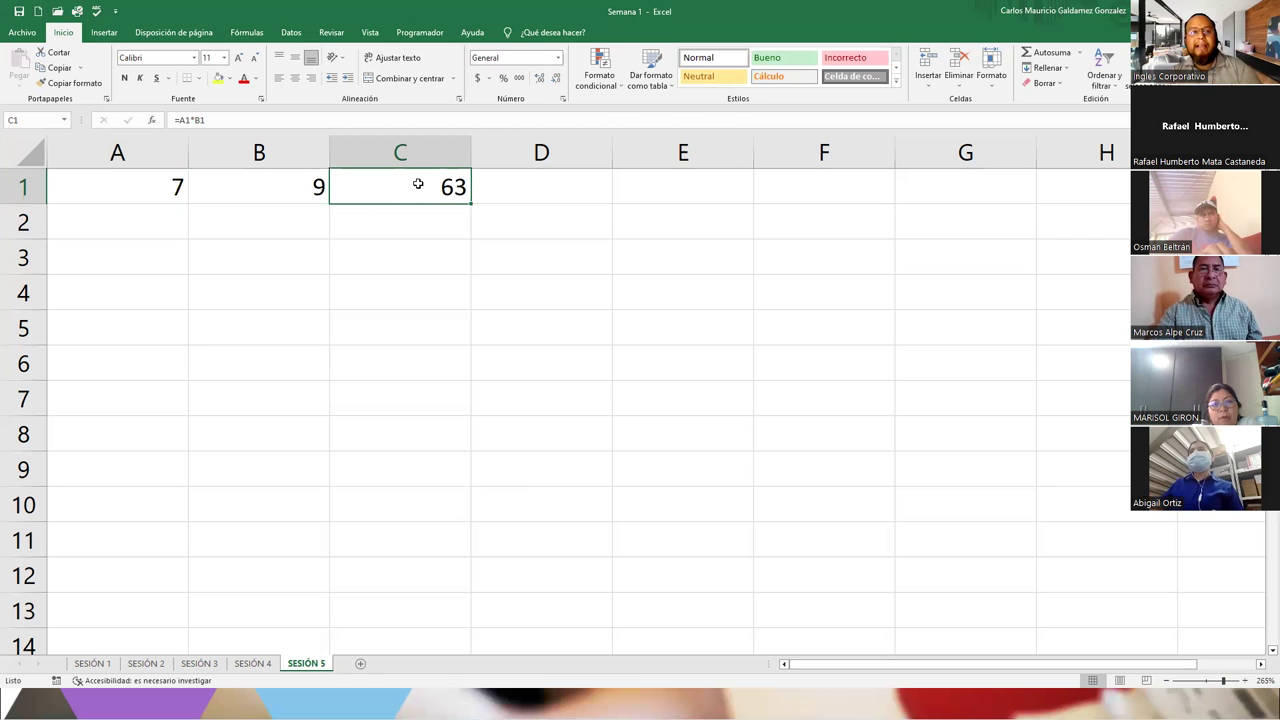
pyautogui.moveTo(175, 190); pyautogui.dragTo(145, 192)
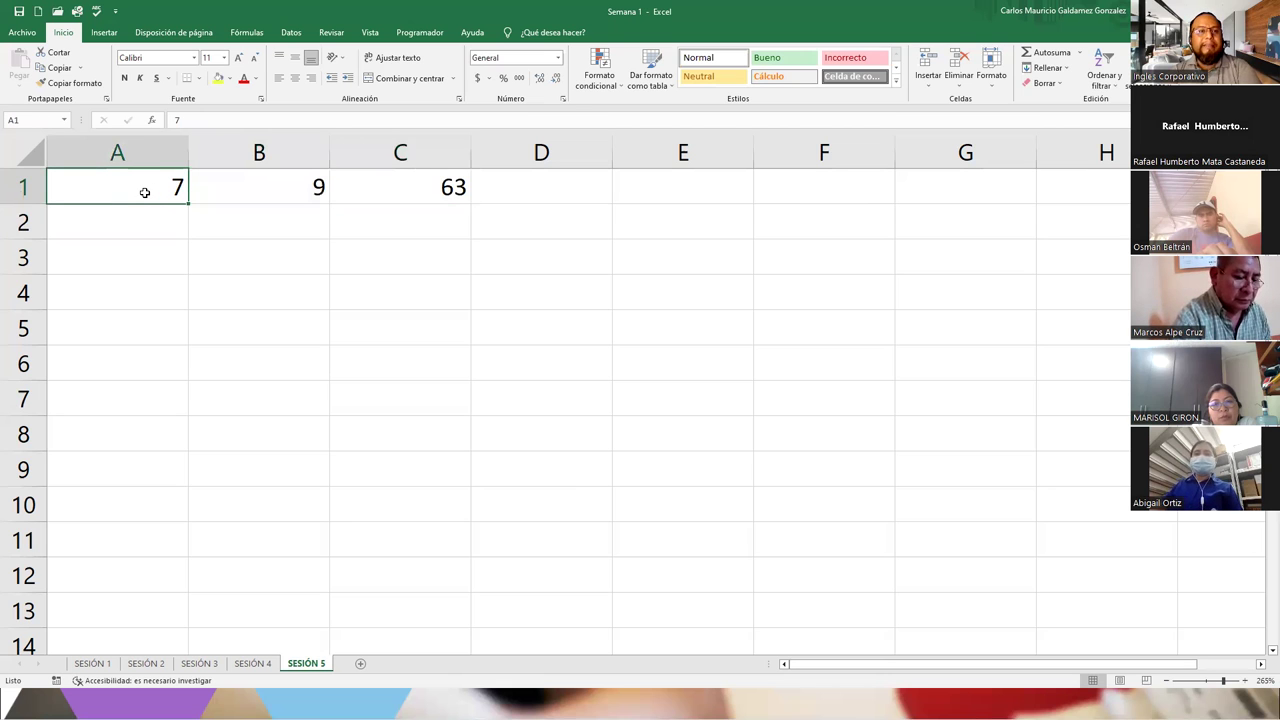
pyautogui.click(428, 186)
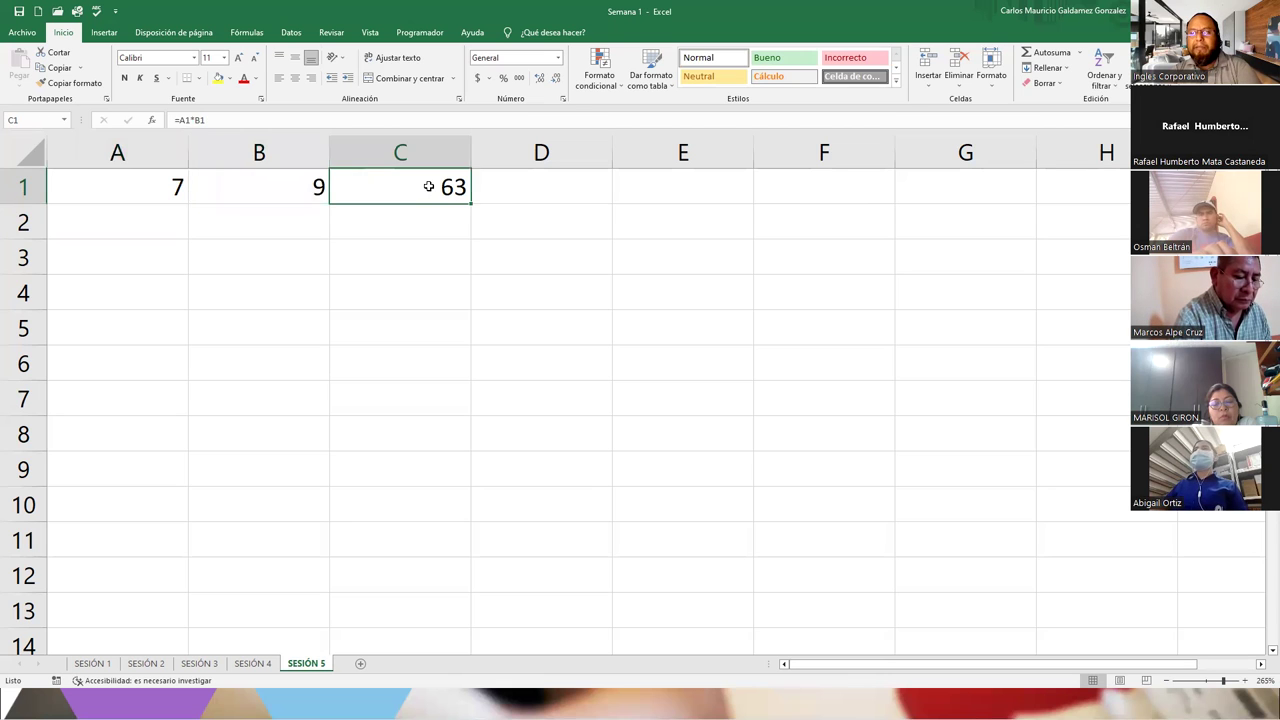
pyautogui.doubleClick(428, 186)
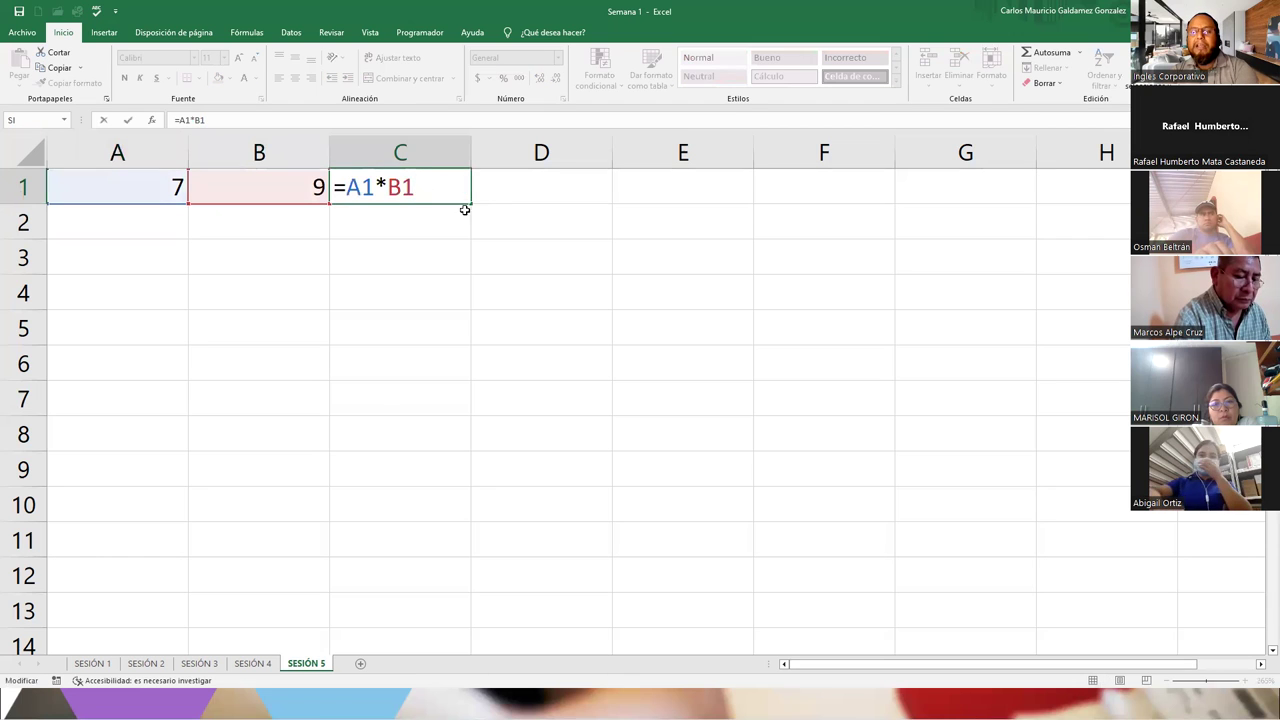
pyautogui.moveTo(428, 188); pyautogui.dragTo(343, 186)
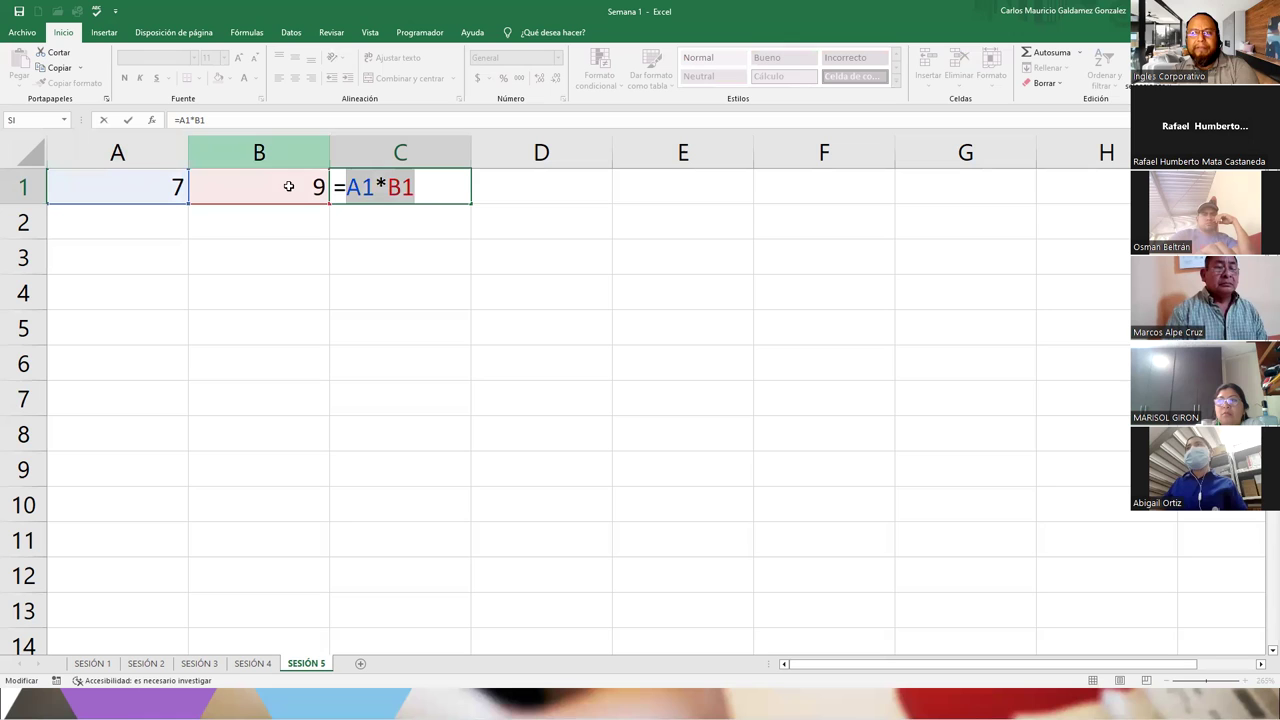
pyautogui.click(421, 186)
pyautogui.press('Return')
pyautogui.click(414, 178)
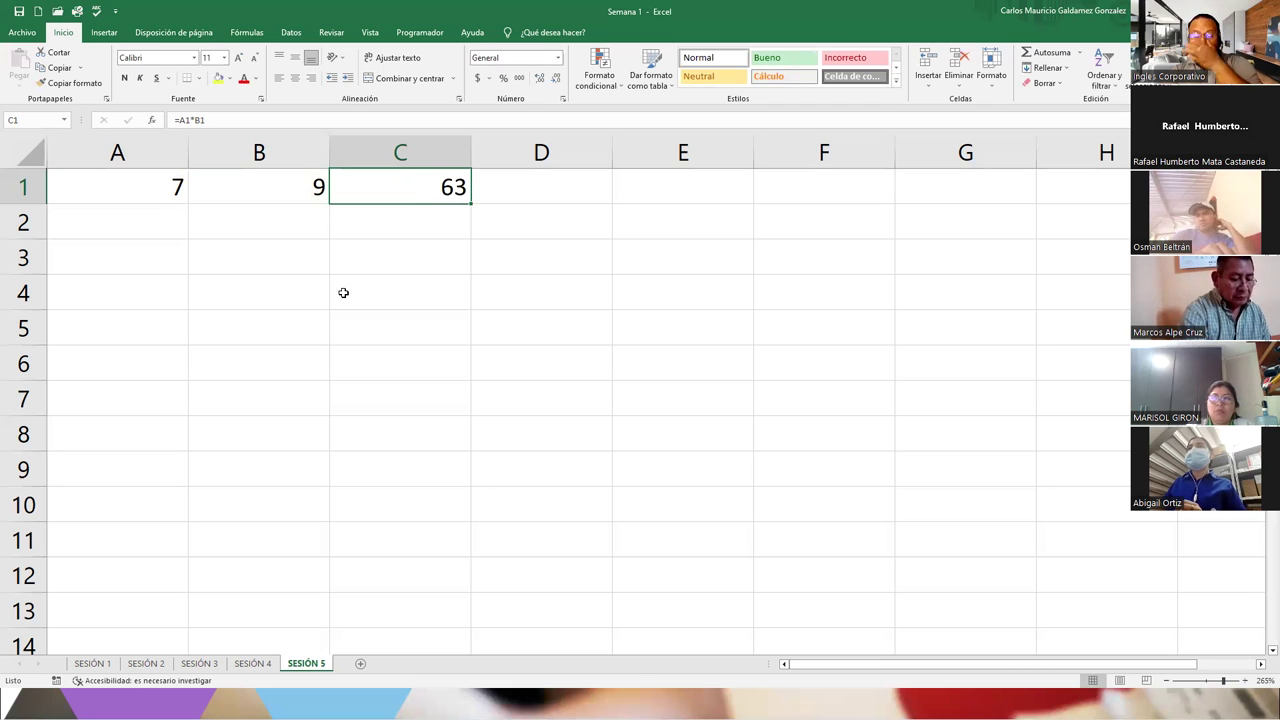
pyautogui.click(160, 229)
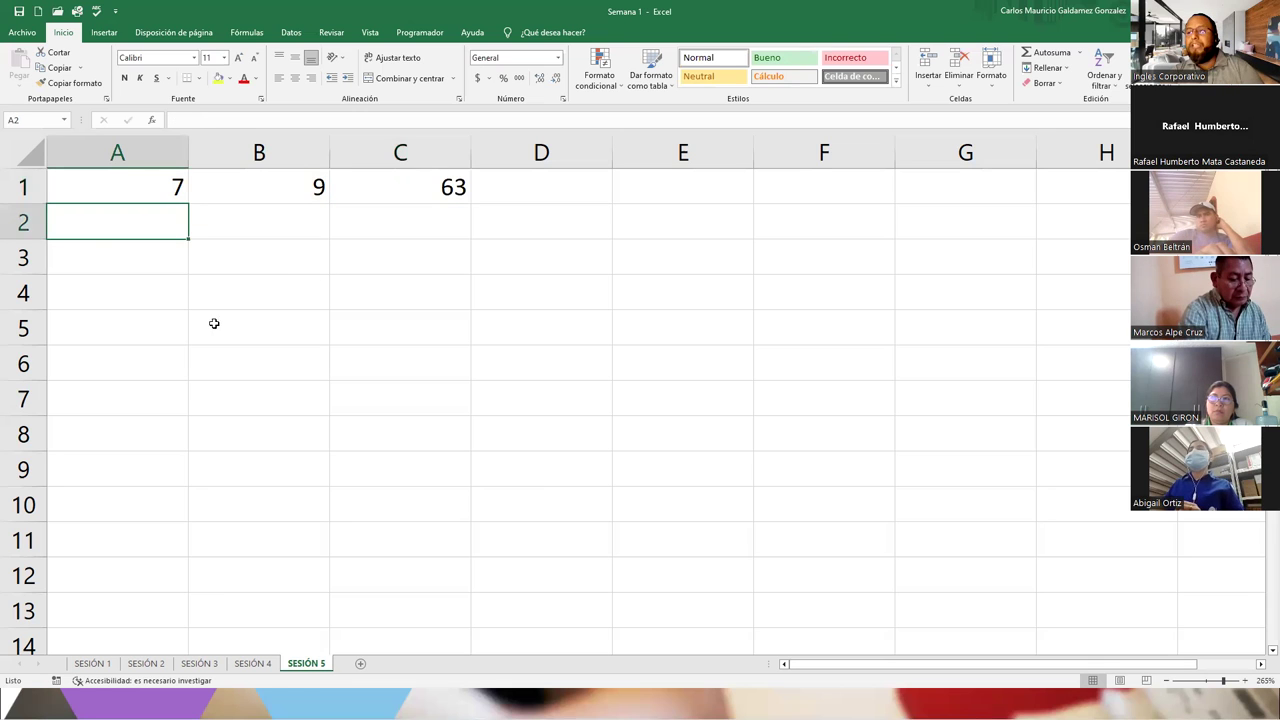
pyautogui.click(147, 294)
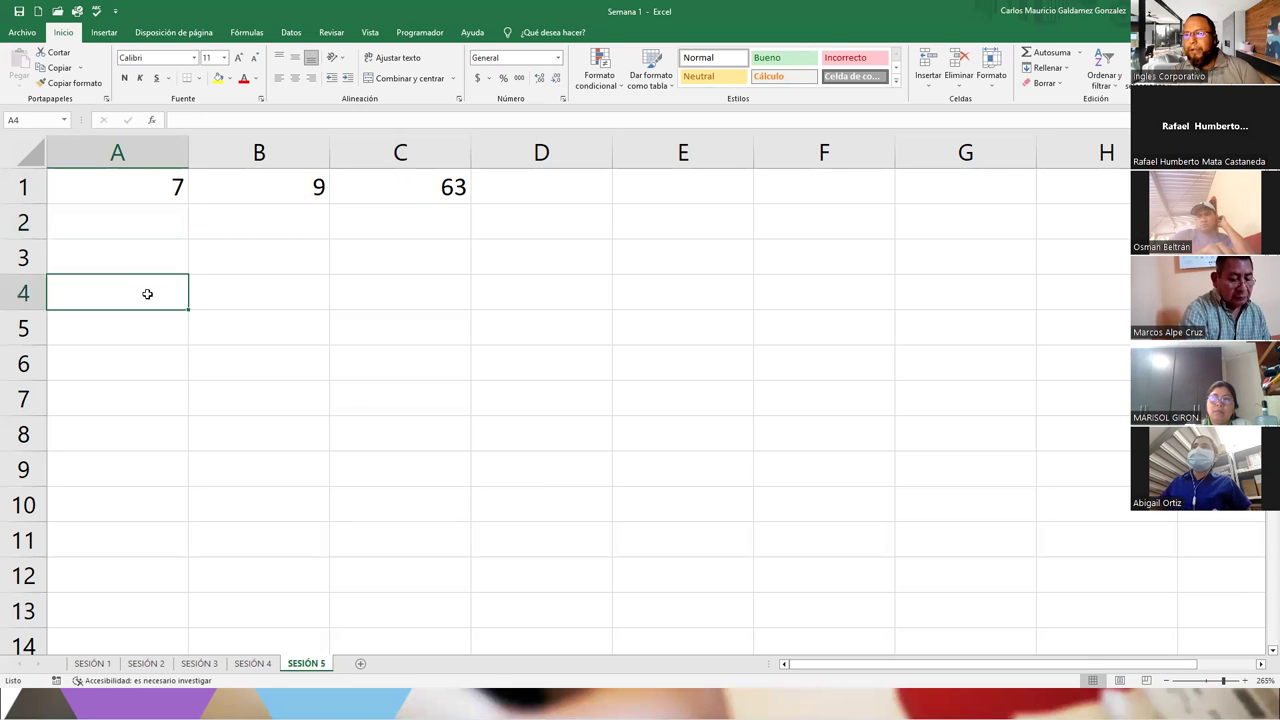
pyautogui.write('5')
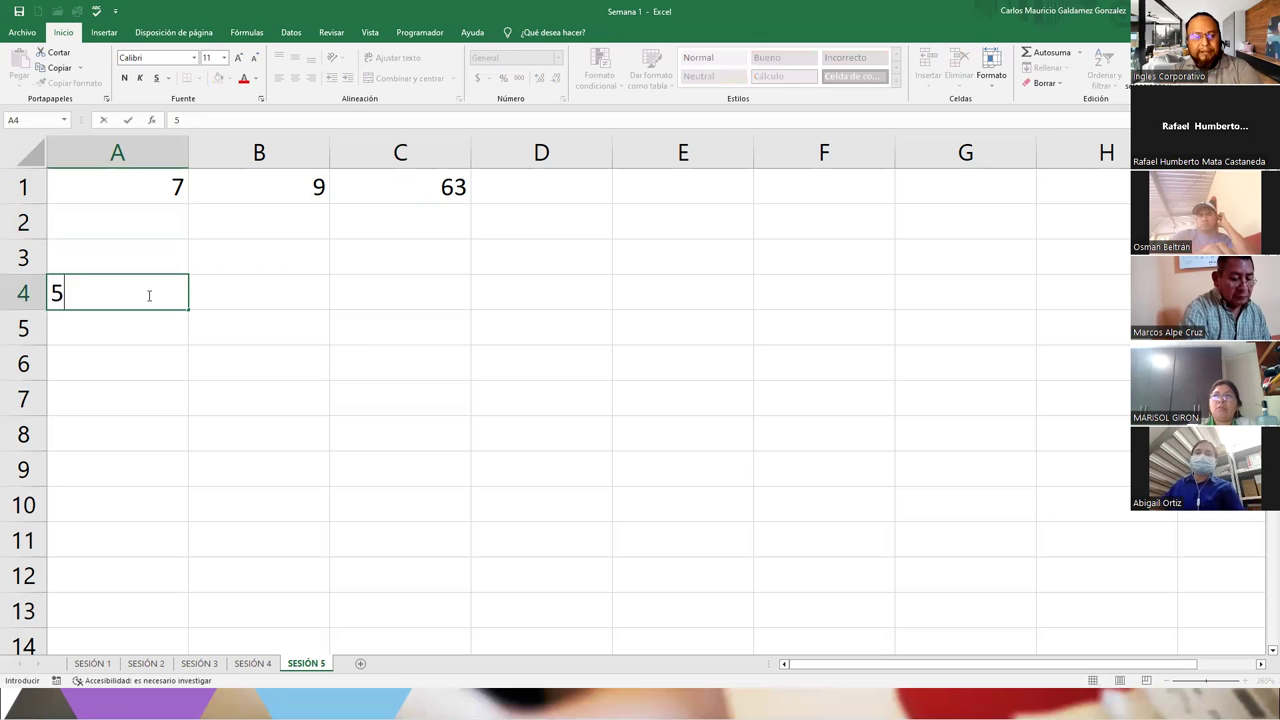
pyautogui.press('Tab')
pyautogui.write('4')
pyautogui.press('Return')
pyautogui.click(160, 289)
pyautogui.moveTo(189, 309); pyautogui.dragTo(169, 540)
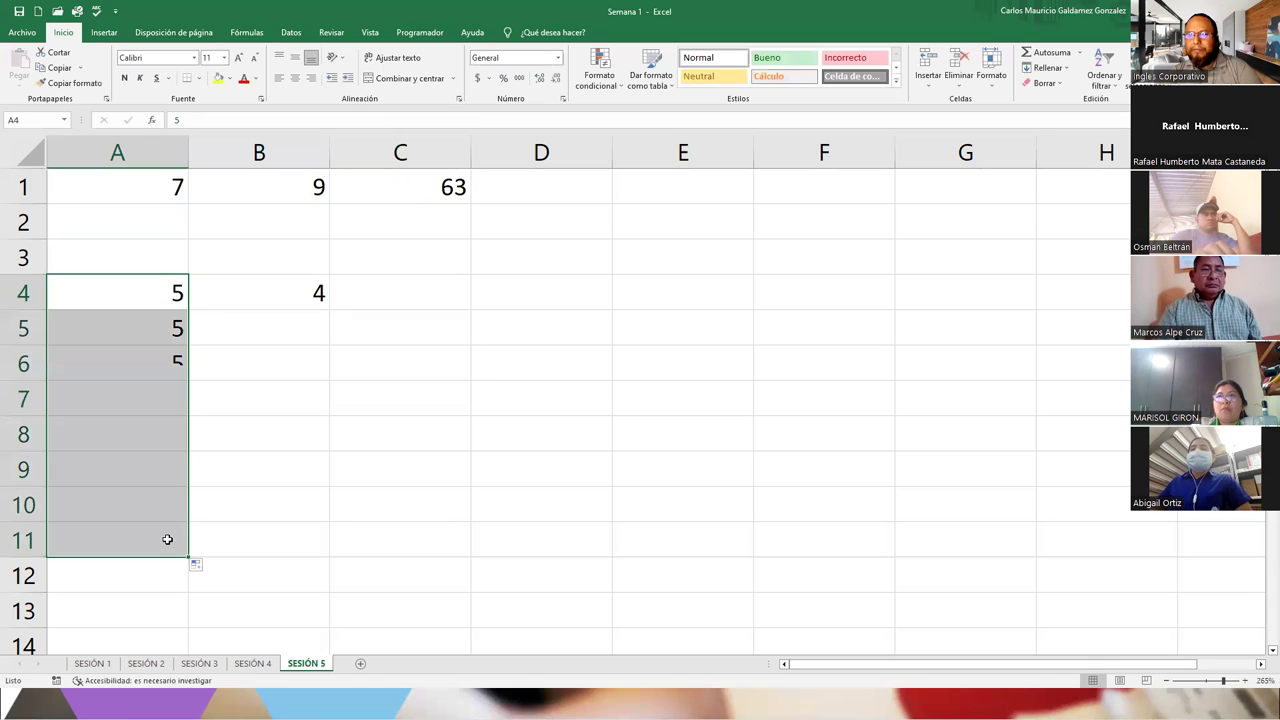
pyautogui.click(197, 567)
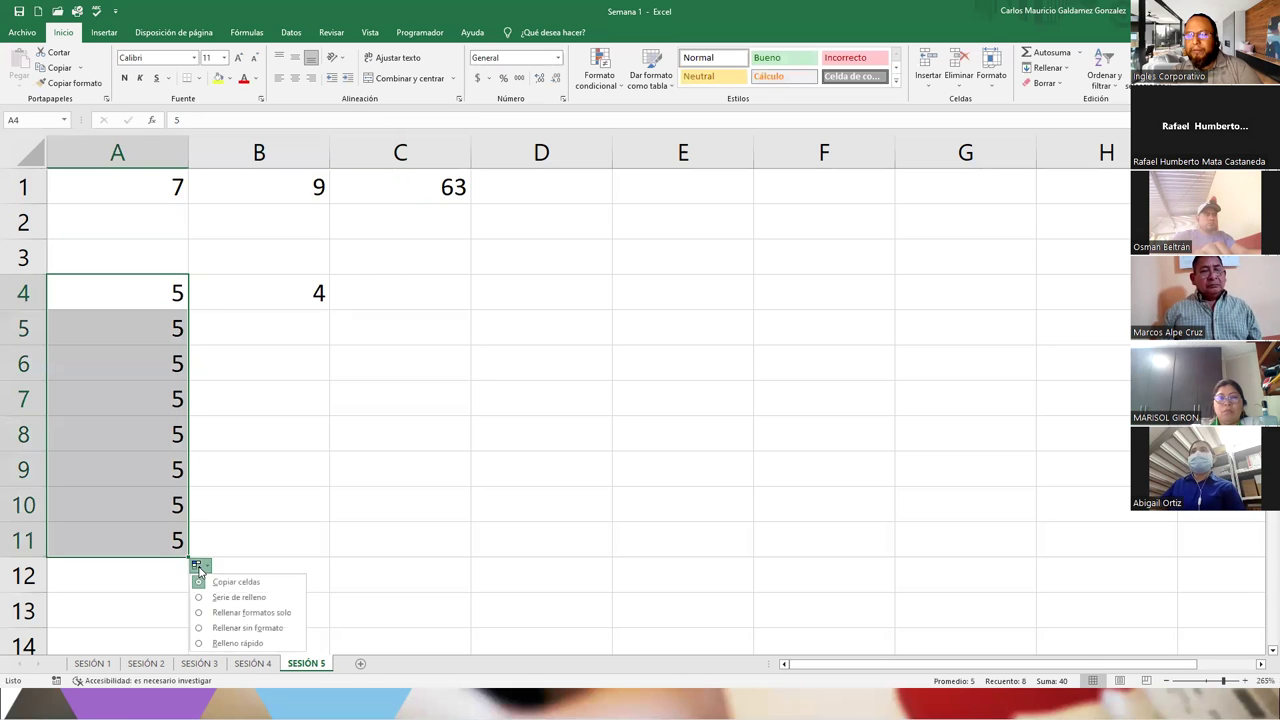
pyautogui.click(238, 596)
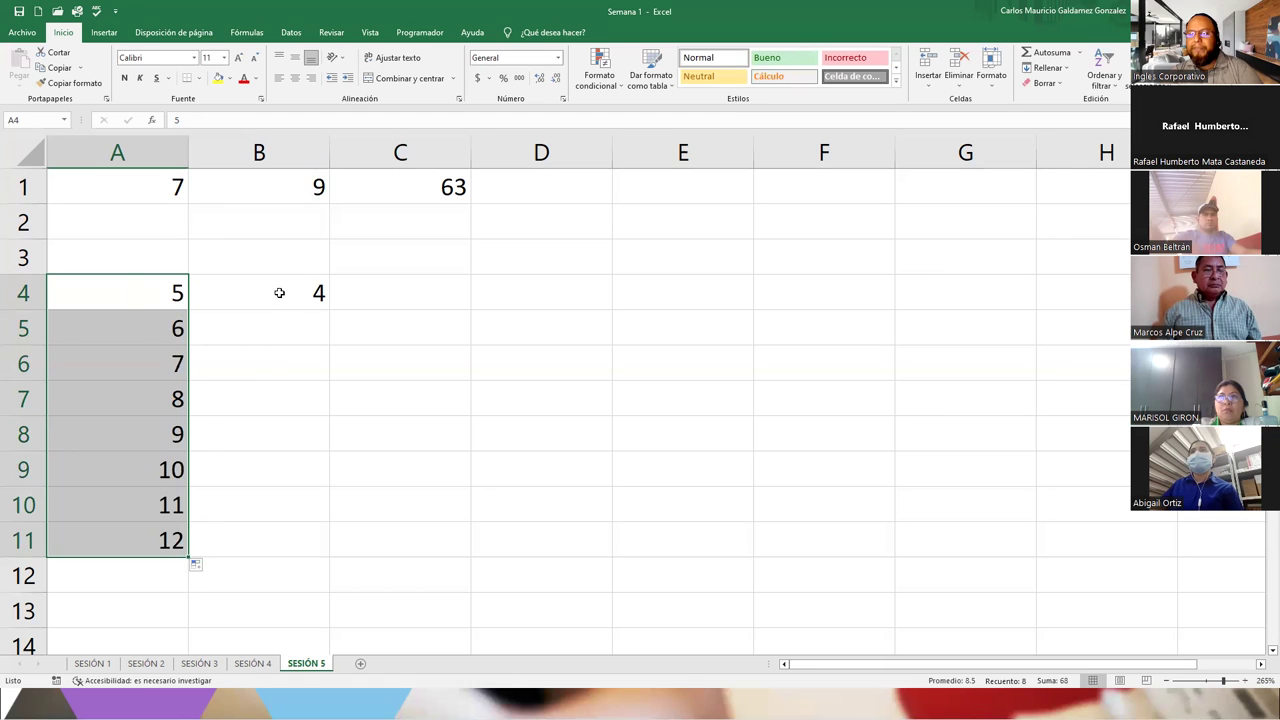
pyautogui.click(278, 292)
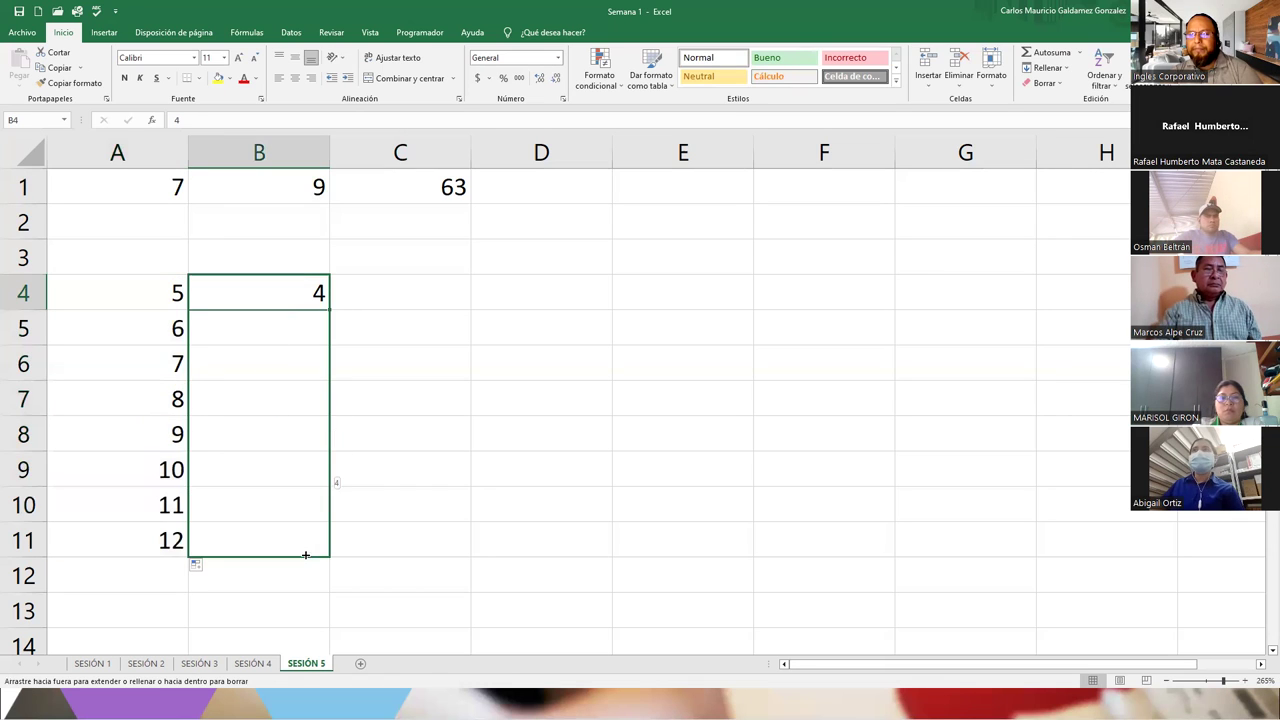
pyautogui.moveTo(328, 311); pyautogui.dragTo(331, 557)
pyautogui.click(348, 567)
pyautogui.click(378, 597)
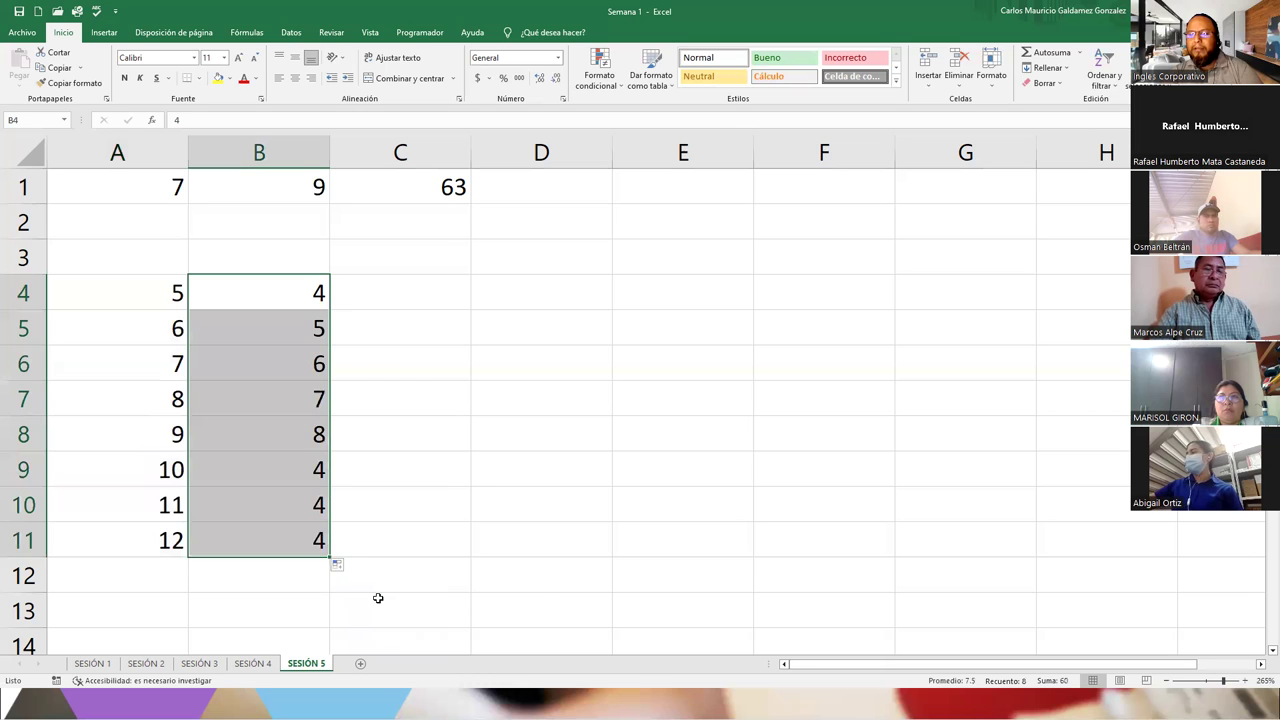
pyautogui.click(263, 287)
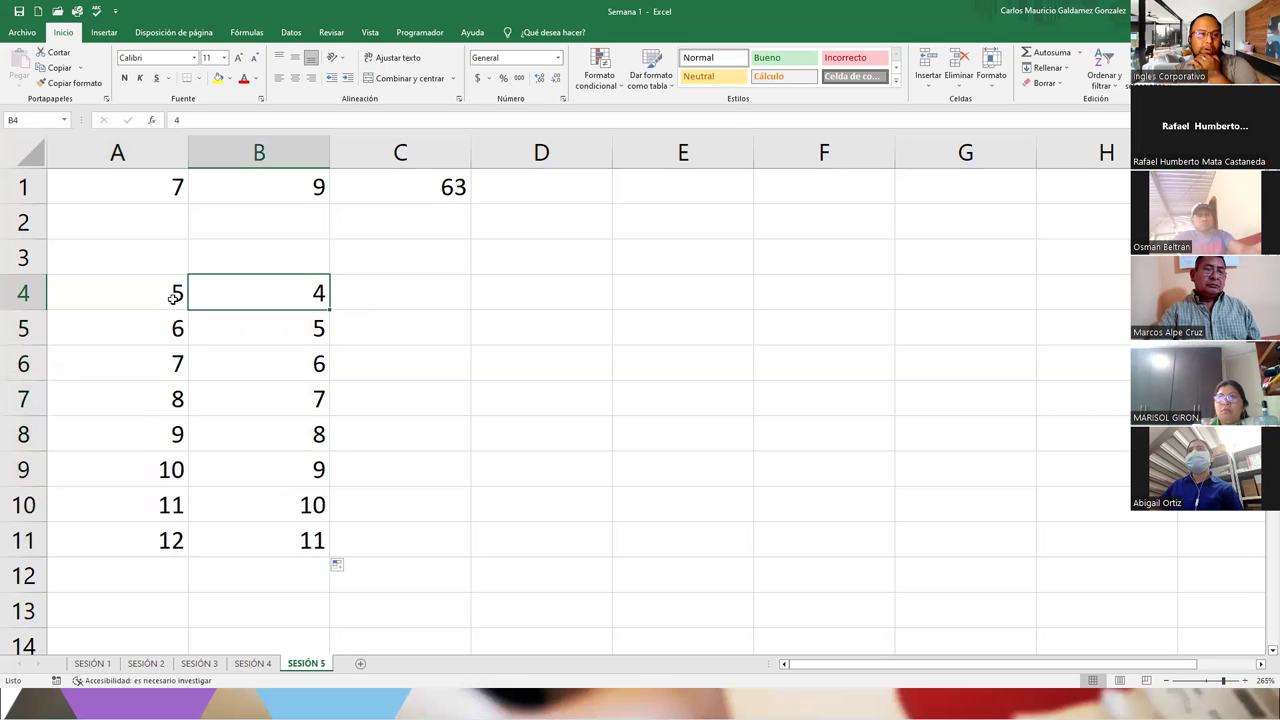
pyautogui.click(131, 289)
pyautogui.click(288, 300)
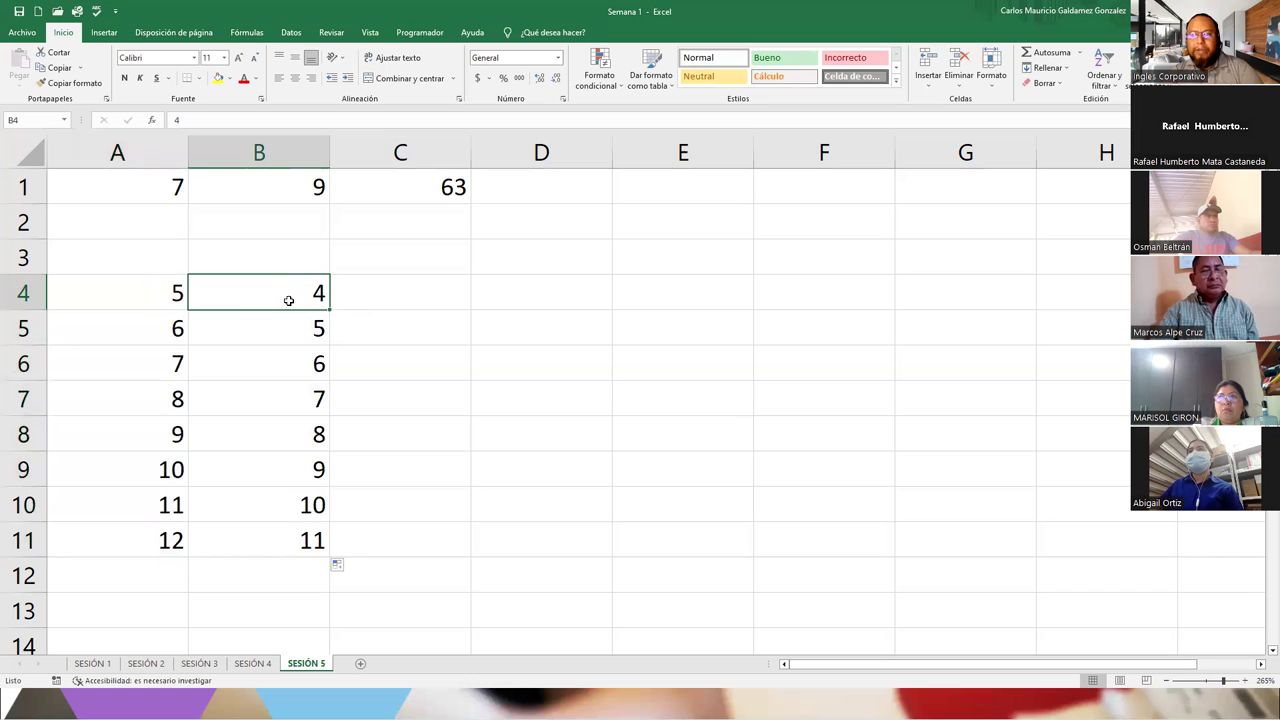
pyautogui.click(391, 289)
pyautogui.moveTo(166, 286)
pyautogui.mouseDown()
pyautogui.moveTo(323, 293)
pyautogui.moveTo(300, 545)
pyautogui.mouseUp()
# - Enter =A4*B4, =A5*B5 and =A6*B6 in C4:C6, giving 20, 30 and 42
pyautogui.click(401, 285)
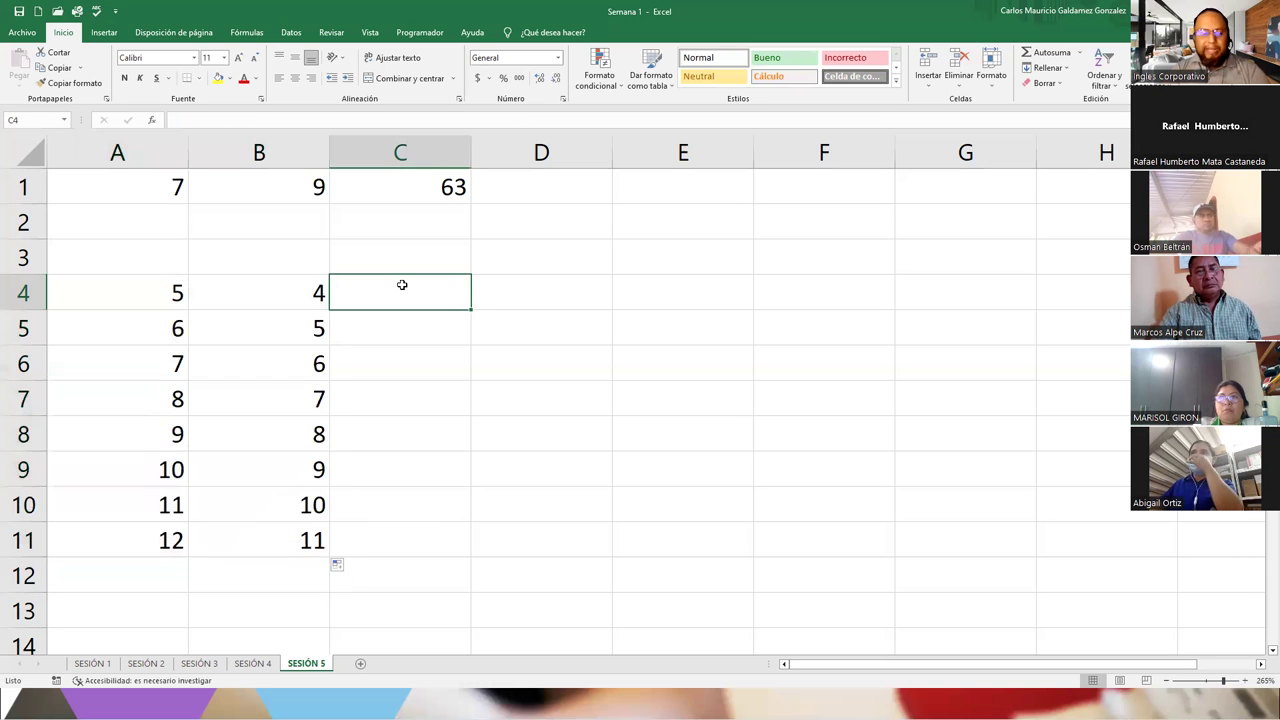
pyautogui.write('=')
pyautogui.press('Left')
pyautogui.press('Left')
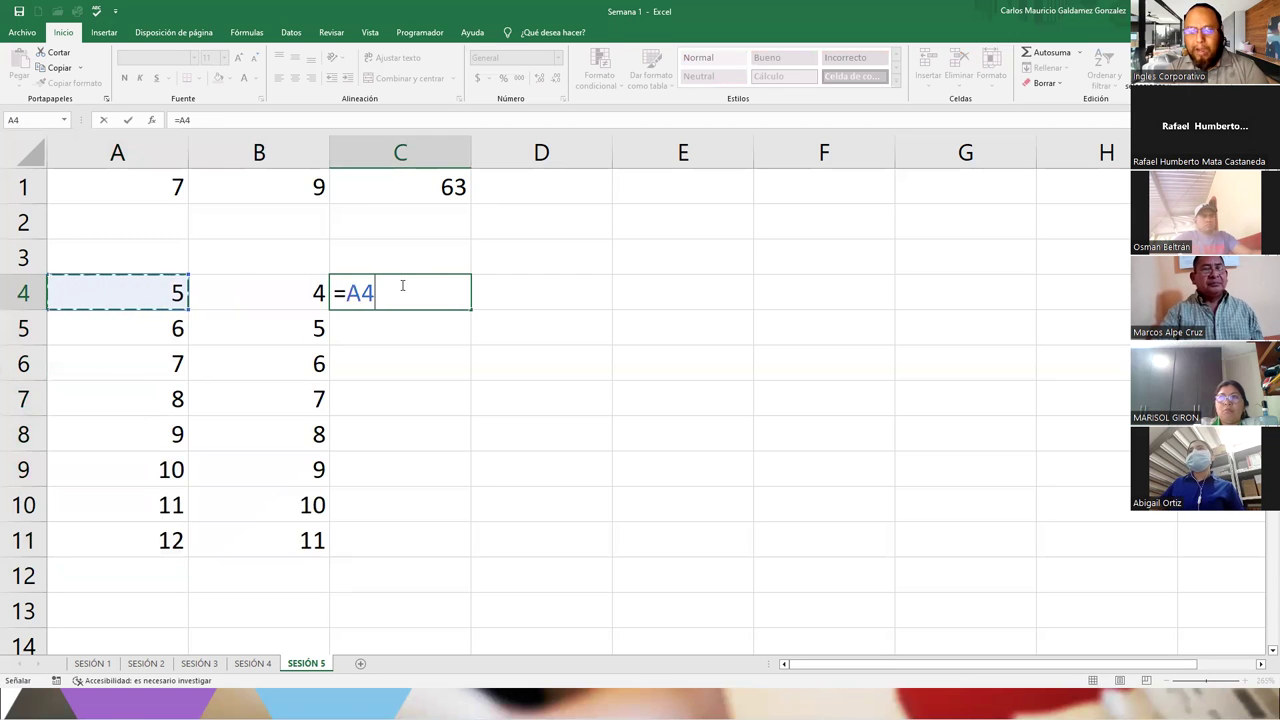
pyautogui.write('*b')
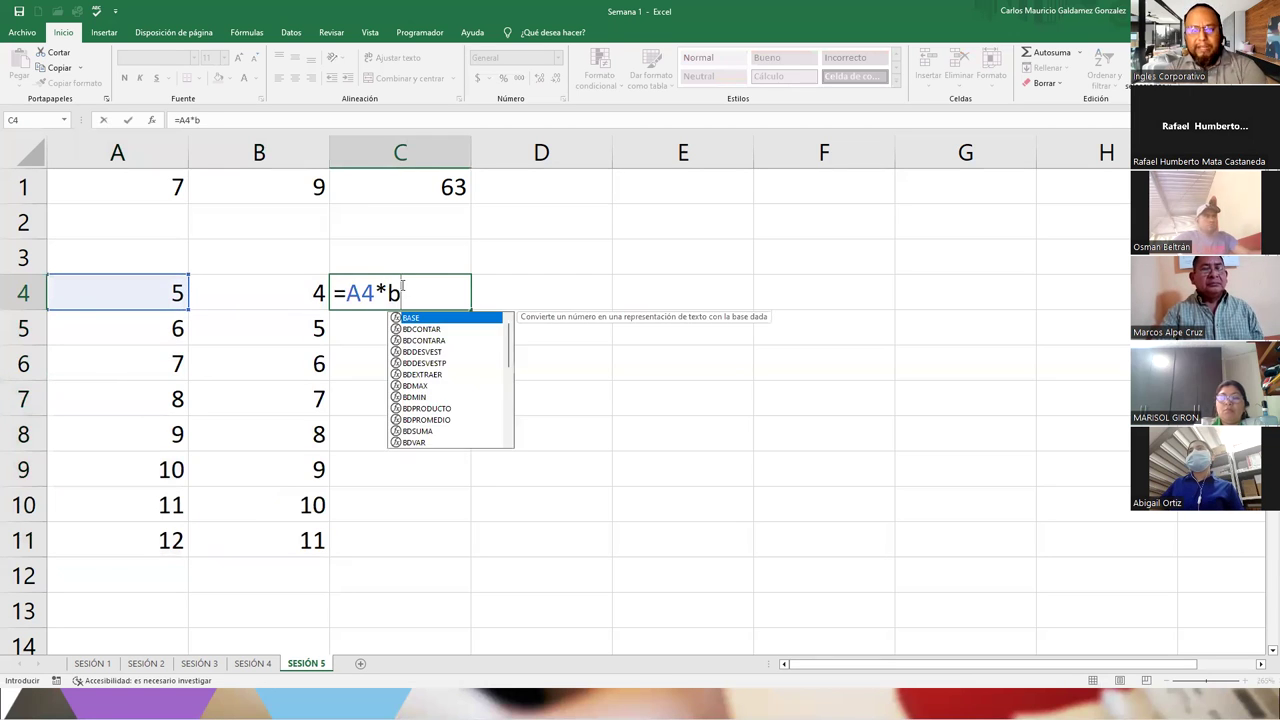
pyautogui.write('4')
pyautogui.press('Return')
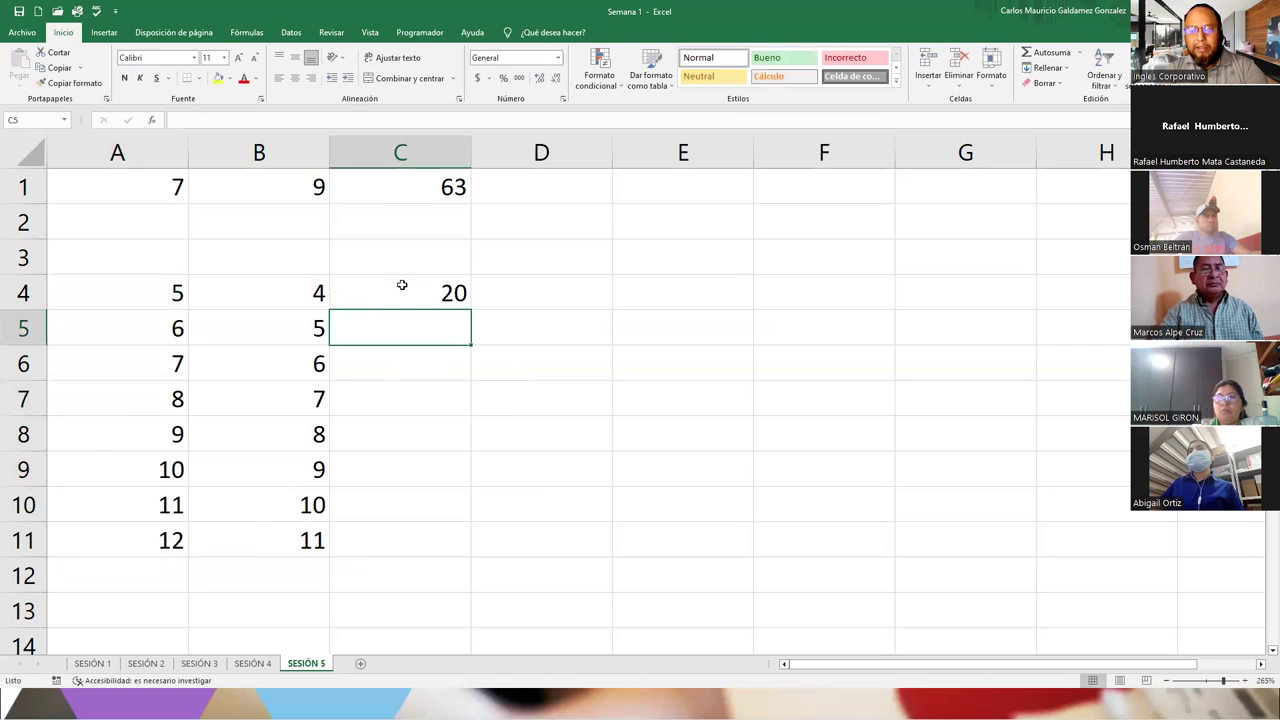
pyautogui.write('=a5')
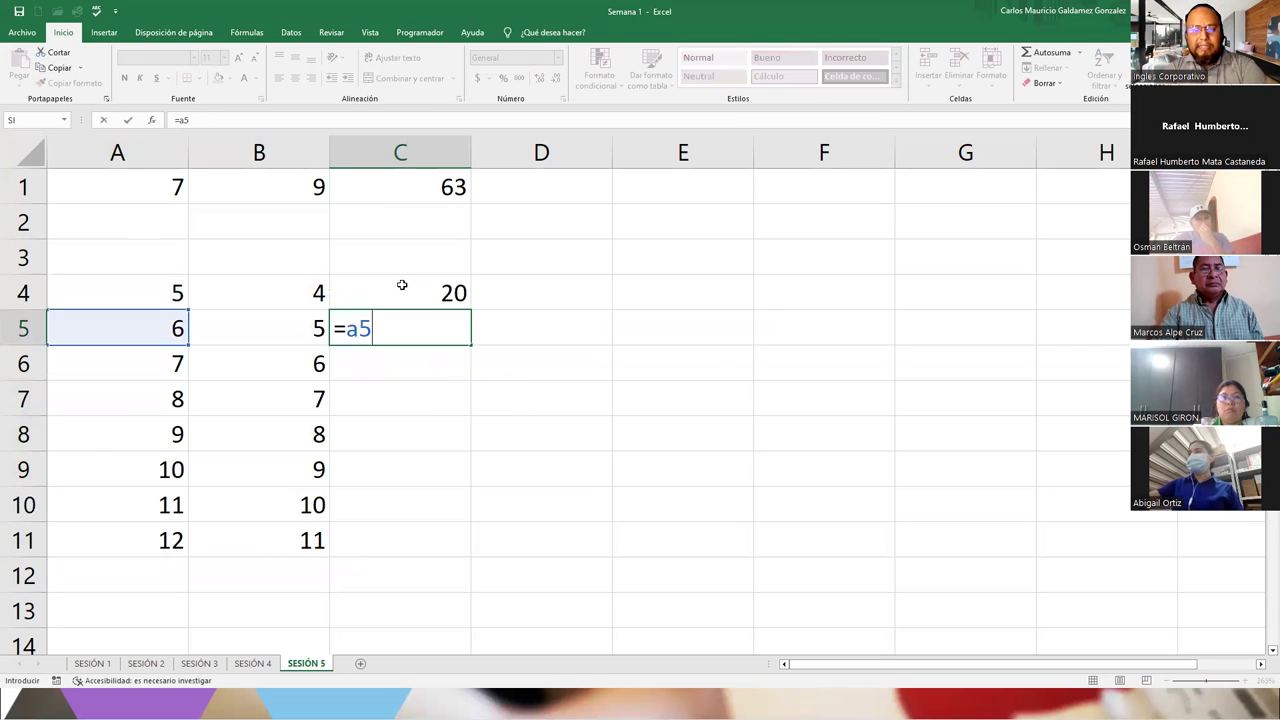
pyautogui.write('*b5')
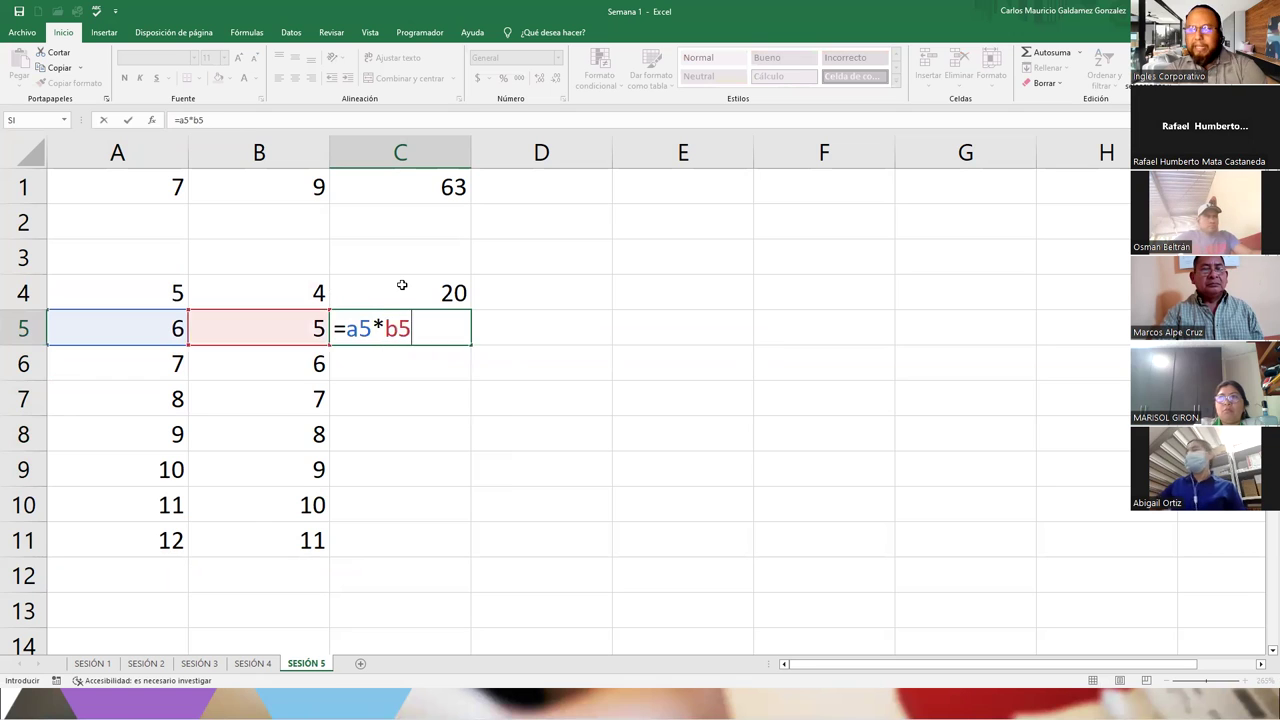
pyautogui.press('Return')
pyautogui.write('=')
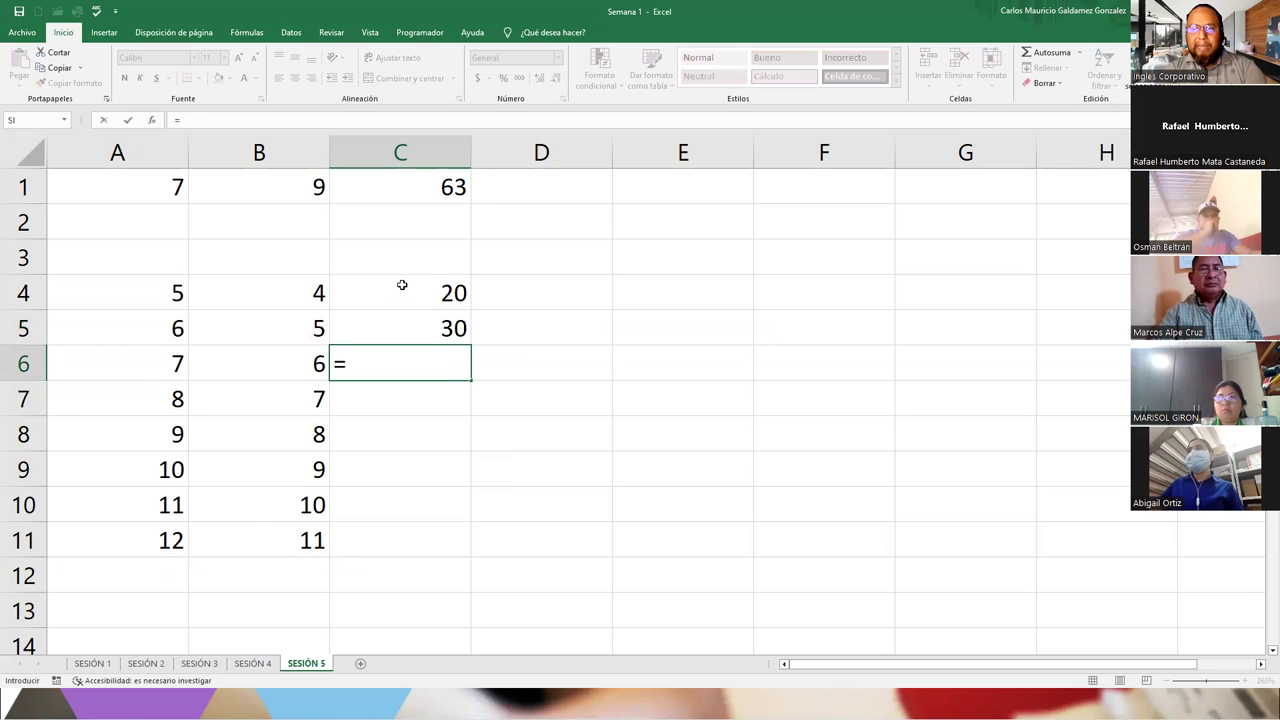
pyautogui.write('a')
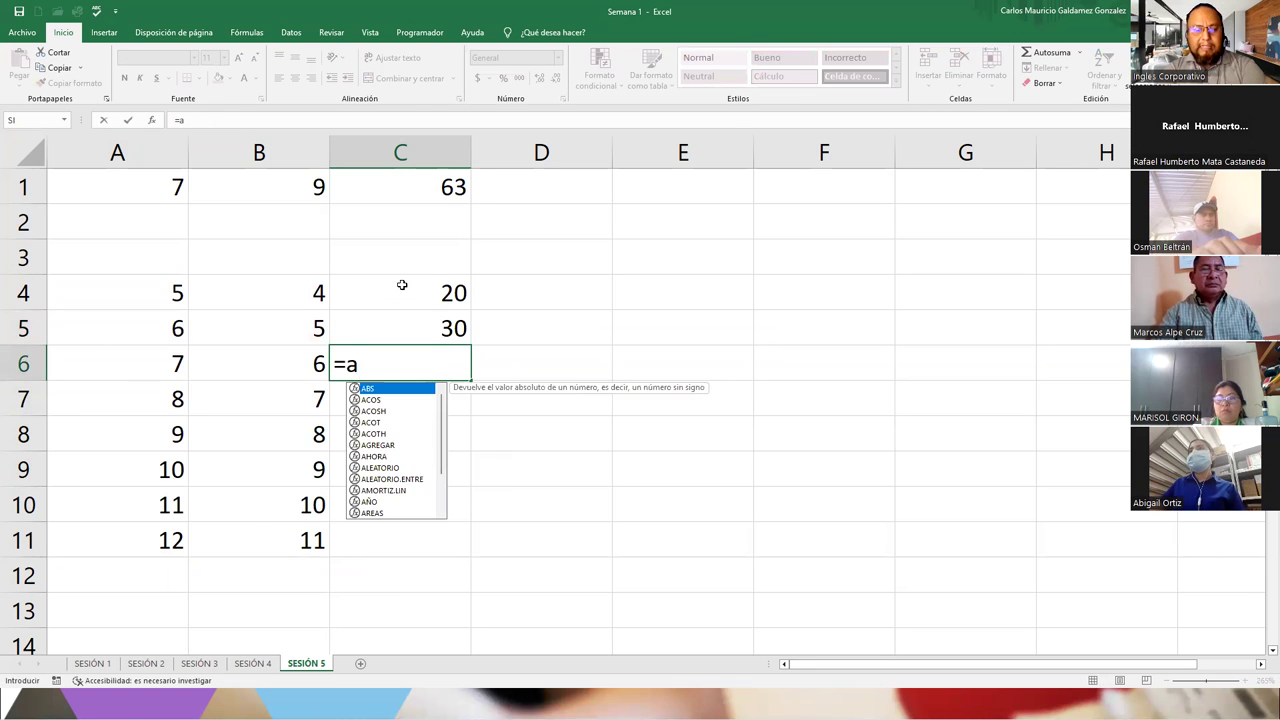
pyautogui.write('6*b')
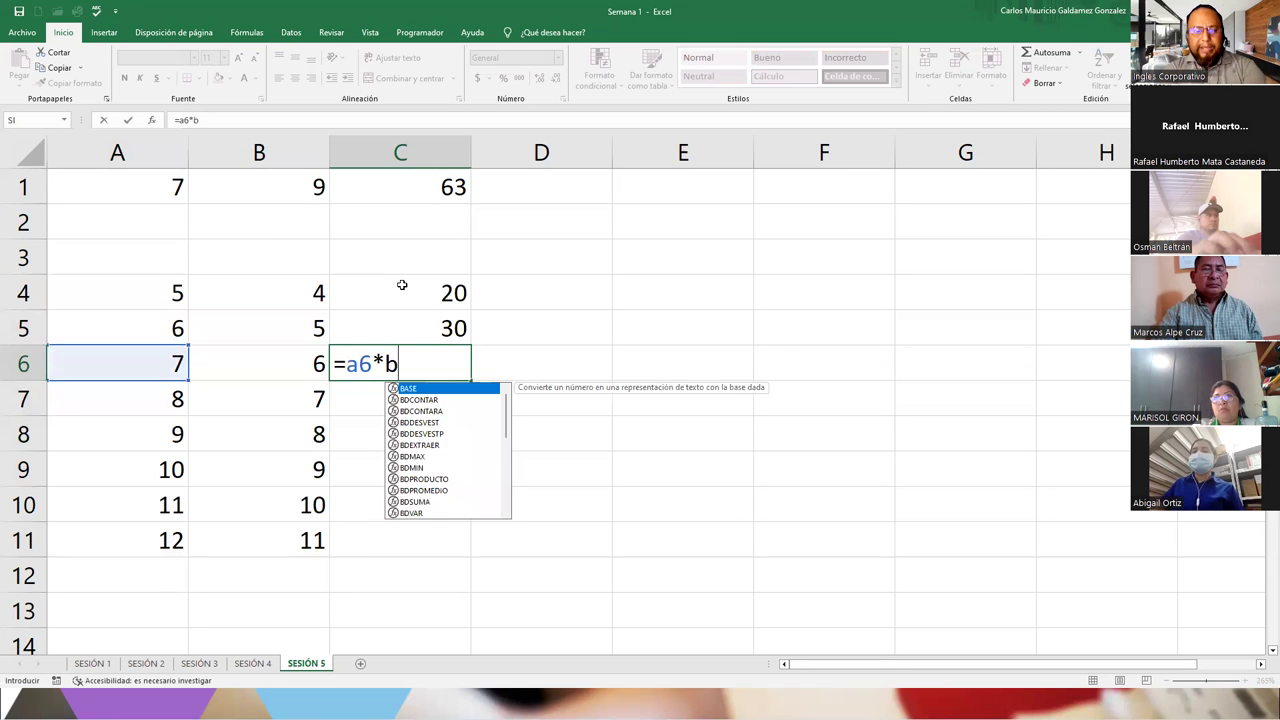
pyautogui.write('6')
pyautogui.press('Return')
pyautogui.click(445, 365)
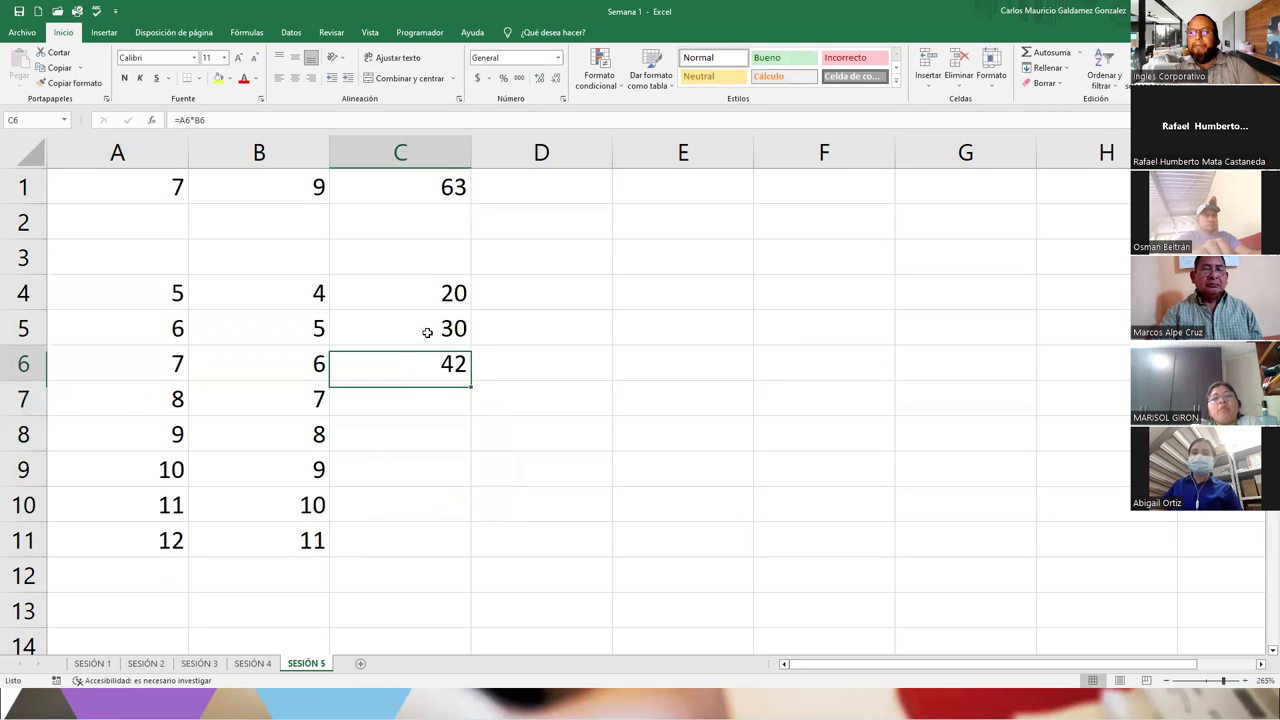
pyautogui.click(458, 306)
# - Extend the C4:C6 products down to C11 with the fill handle
pyautogui.moveTo(467, 307); pyautogui.dragTo(469, 557)
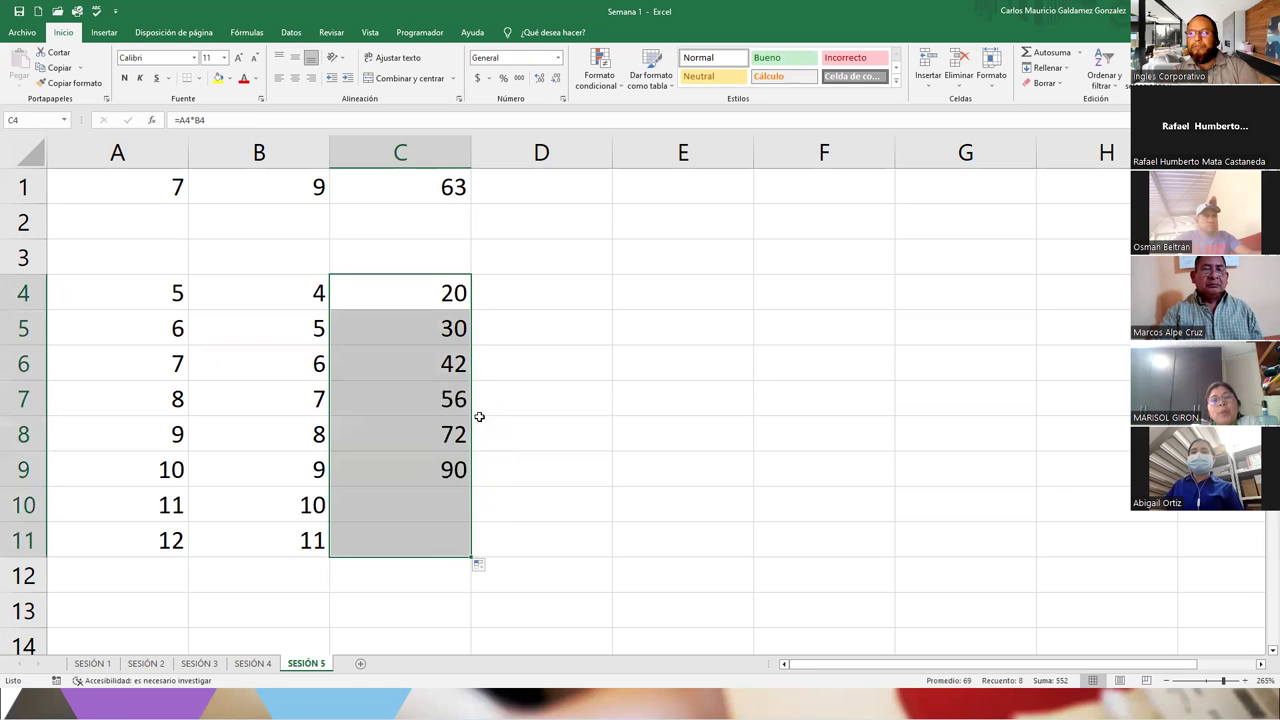
pyautogui.click(435, 498)
pyautogui.moveTo(411, 298); pyautogui.dragTo(414, 531)
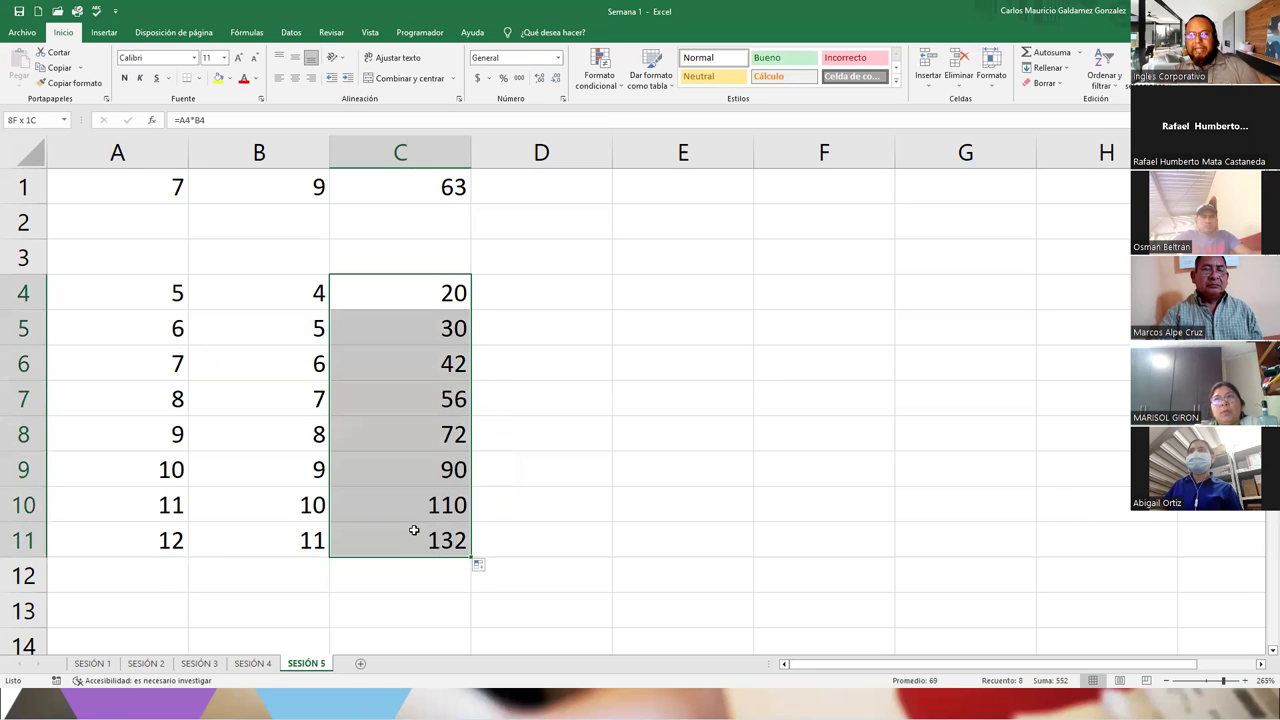
pyautogui.click(397, 306)
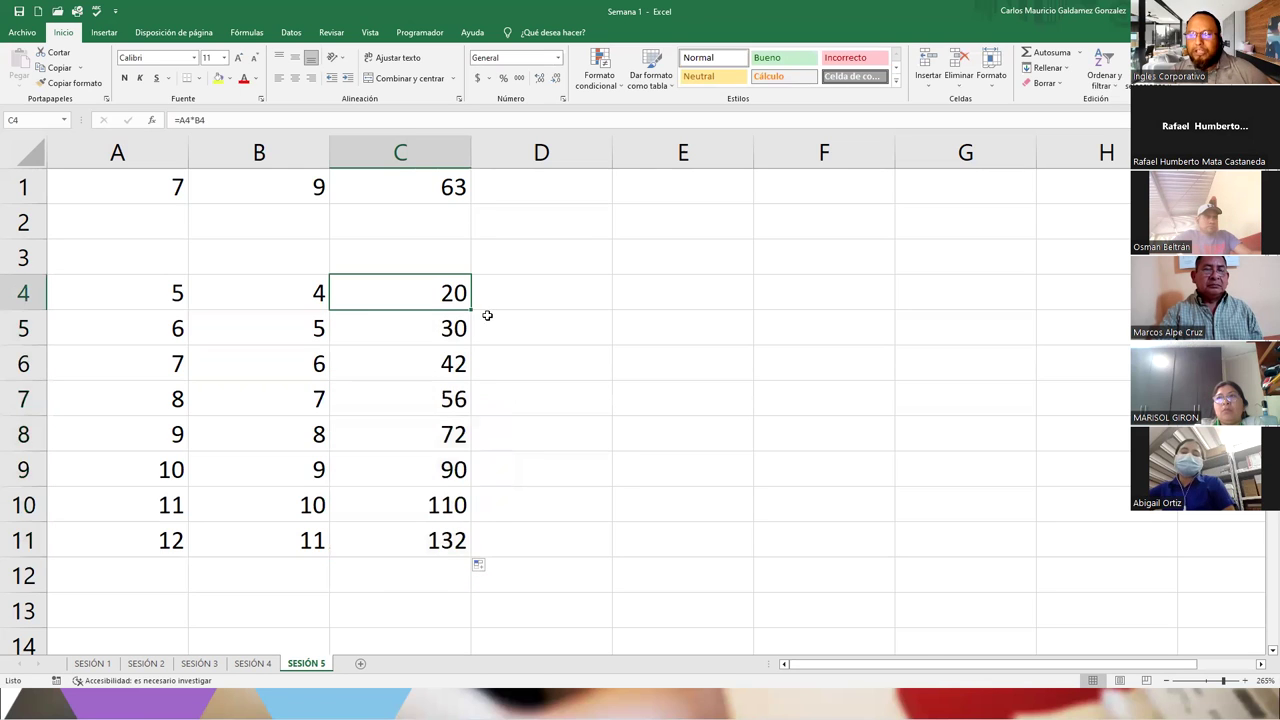
pyautogui.moveTo(470, 308); pyautogui.dragTo(447, 540)
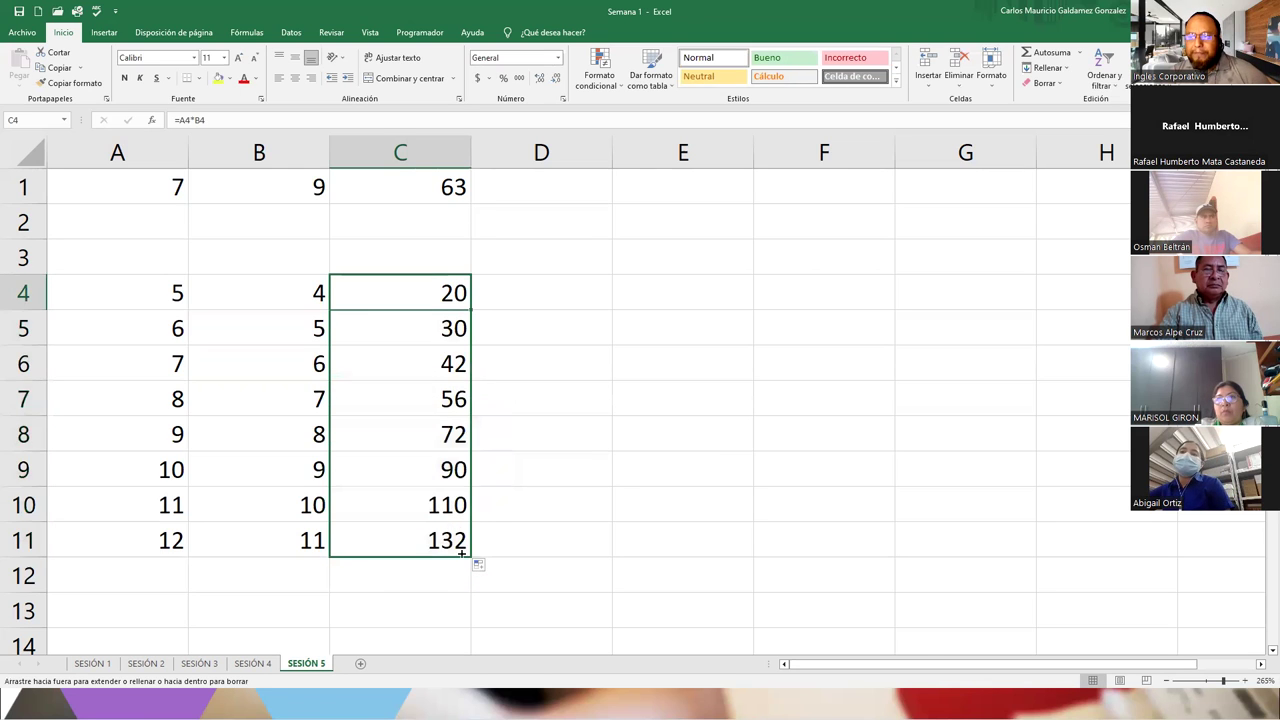
# - Clear C5:C11 and refill the C4 product formula down to row 11
pyautogui.moveTo(389, 346)
pyautogui.mouseDown()
pyautogui.moveTo(380, 517)
pyautogui.moveTo(386, 334)
pyautogui.mouseUp()
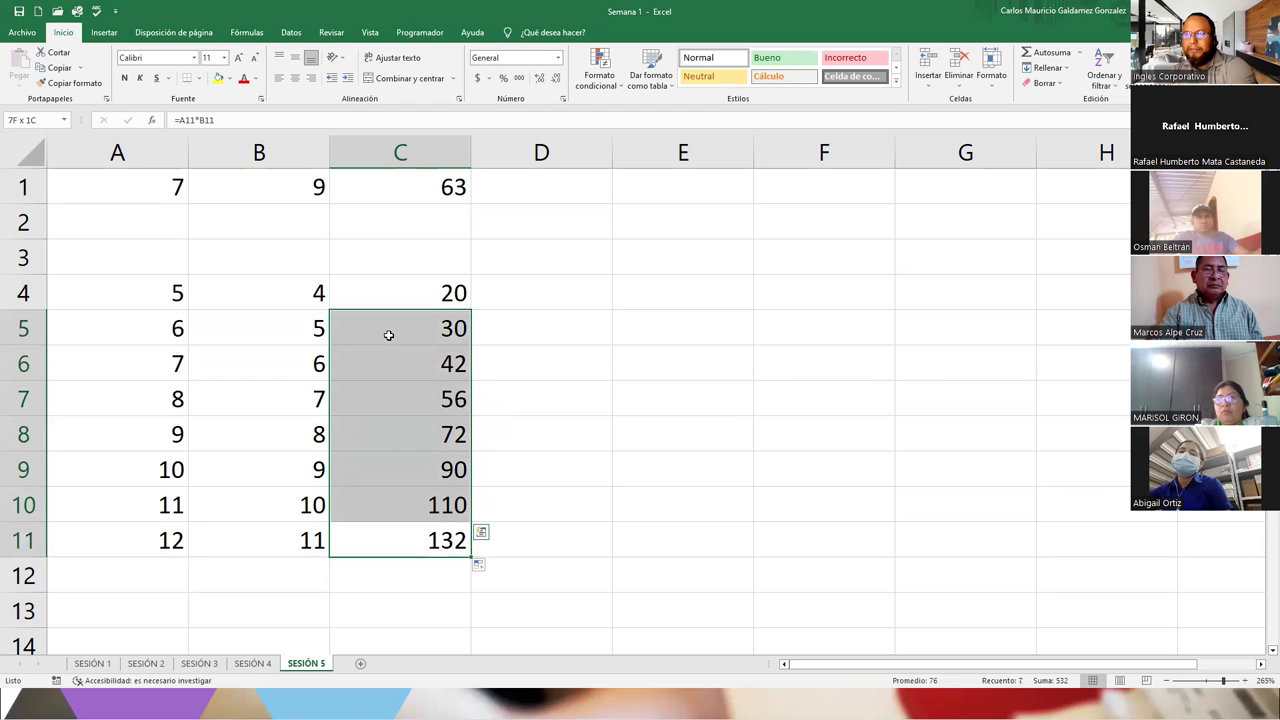
pyautogui.press('Delete')
pyautogui.click(450, 300)
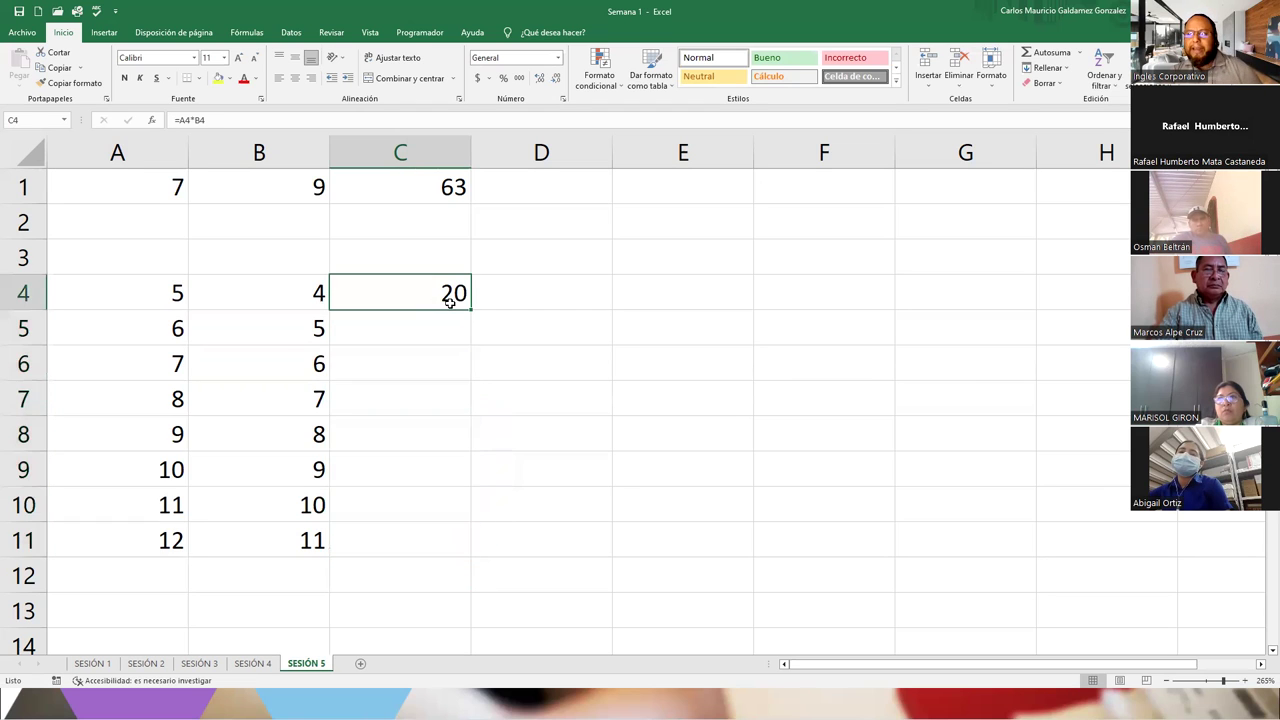
pyautogui.click(190, 119)
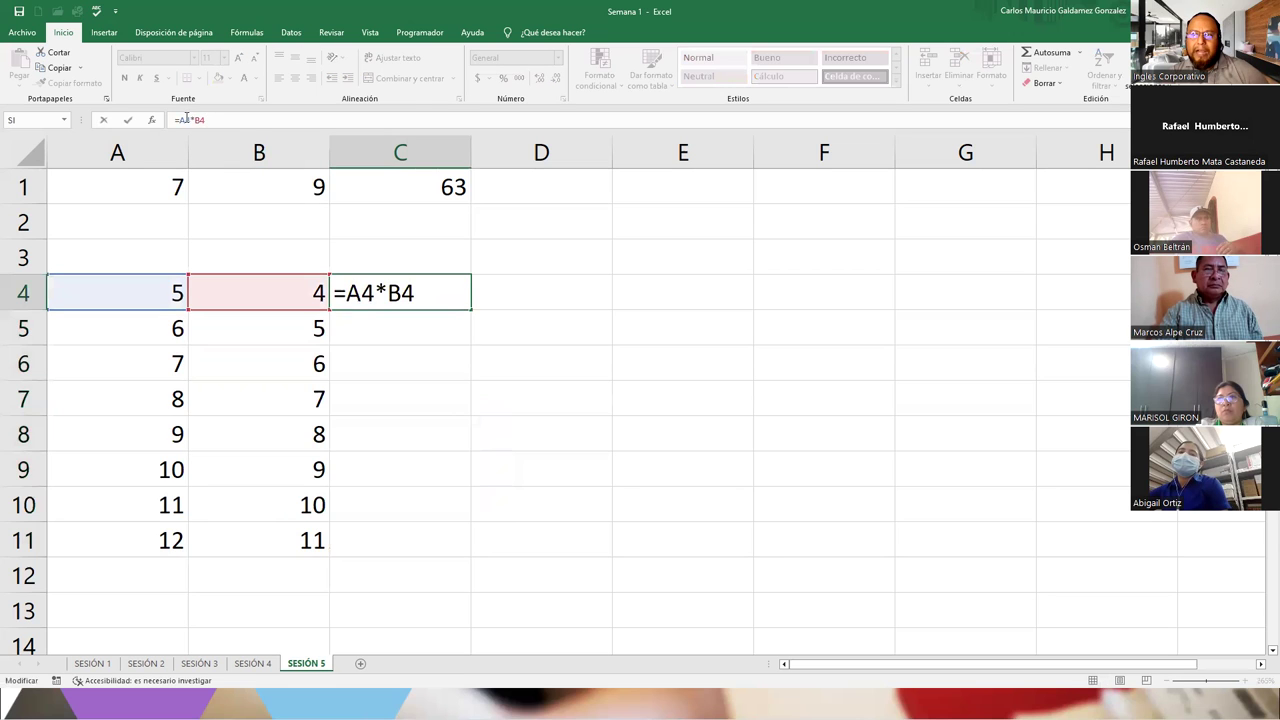
pyautogui.click(457, 294)
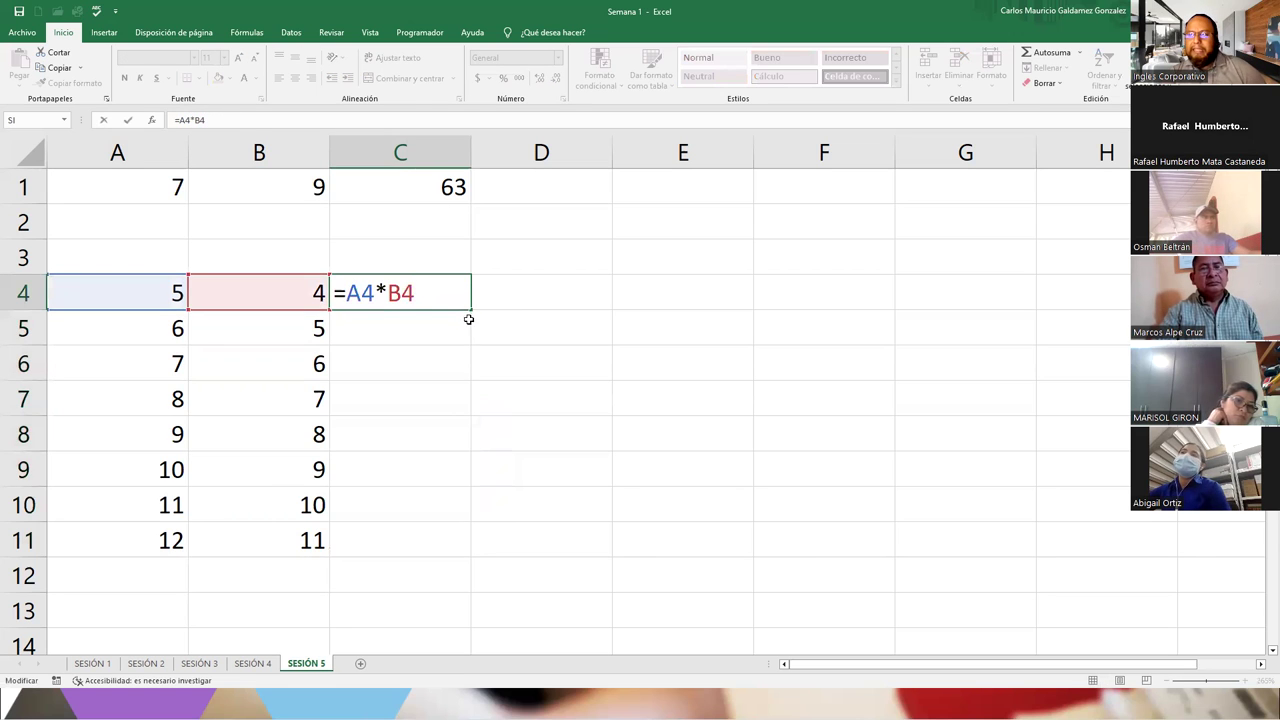
pyautogui.moveTo(469, 312); pyautogui.dragTo(447, 552)
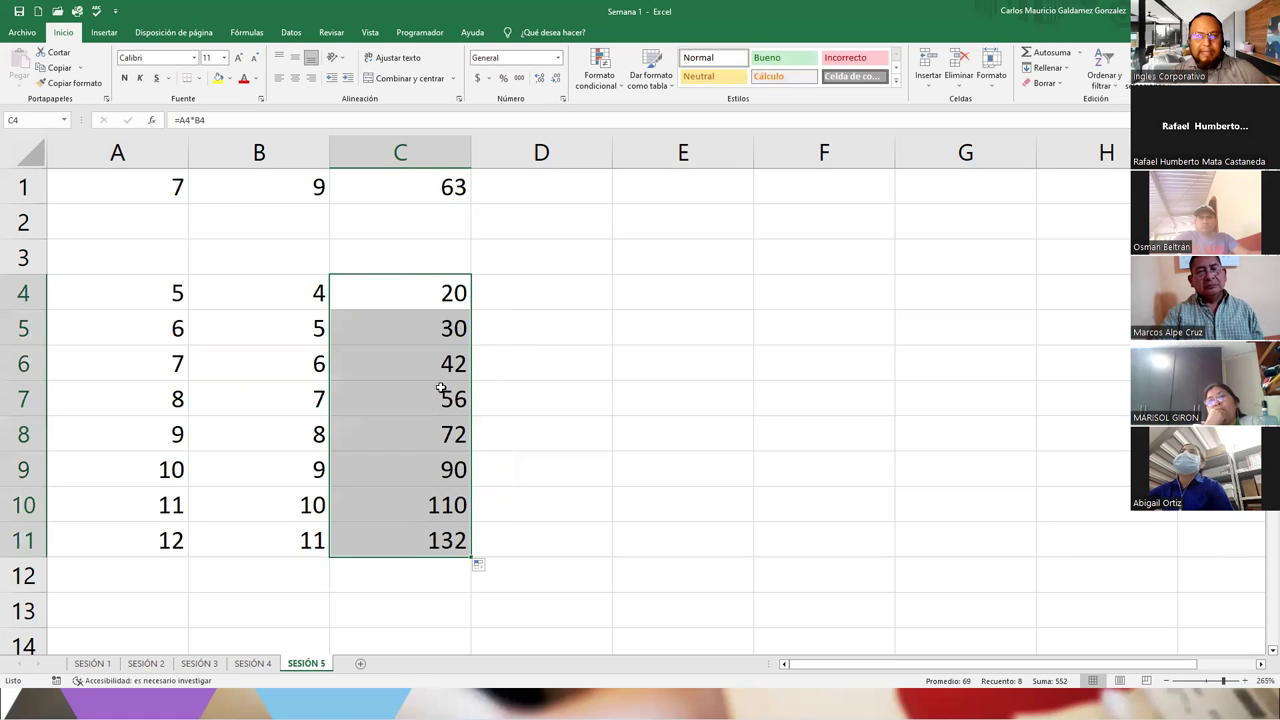
# - Check the copied formulas in C4 and C5 to confirm the relative references
pyautogui.click(407, 329)
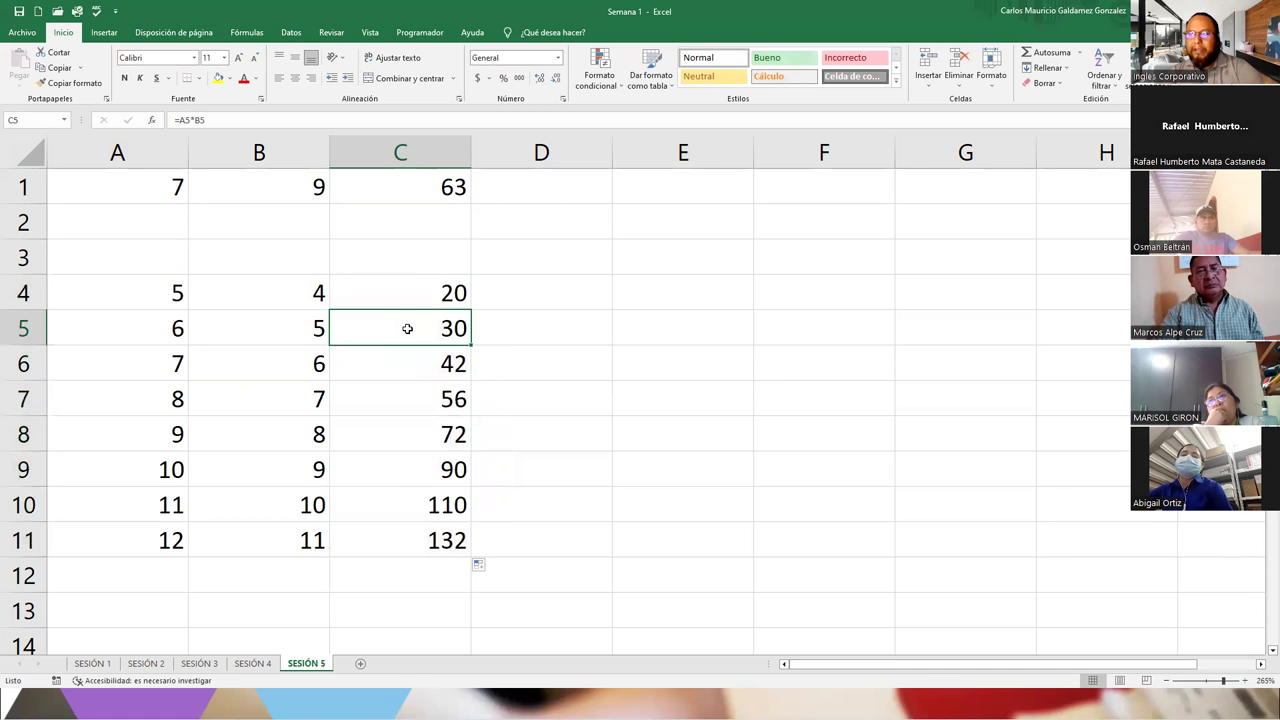
pyautogui.doubleClick(405, 298)
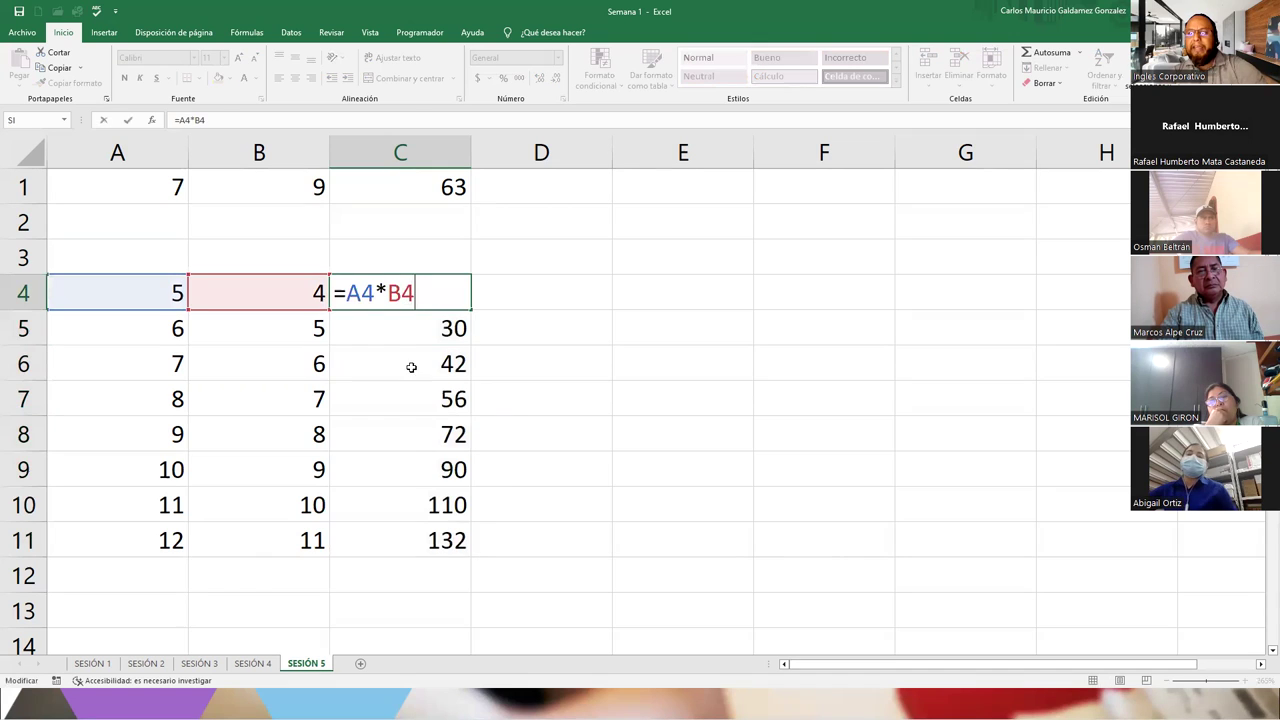
pyautogui.doubleClick(408, 328)
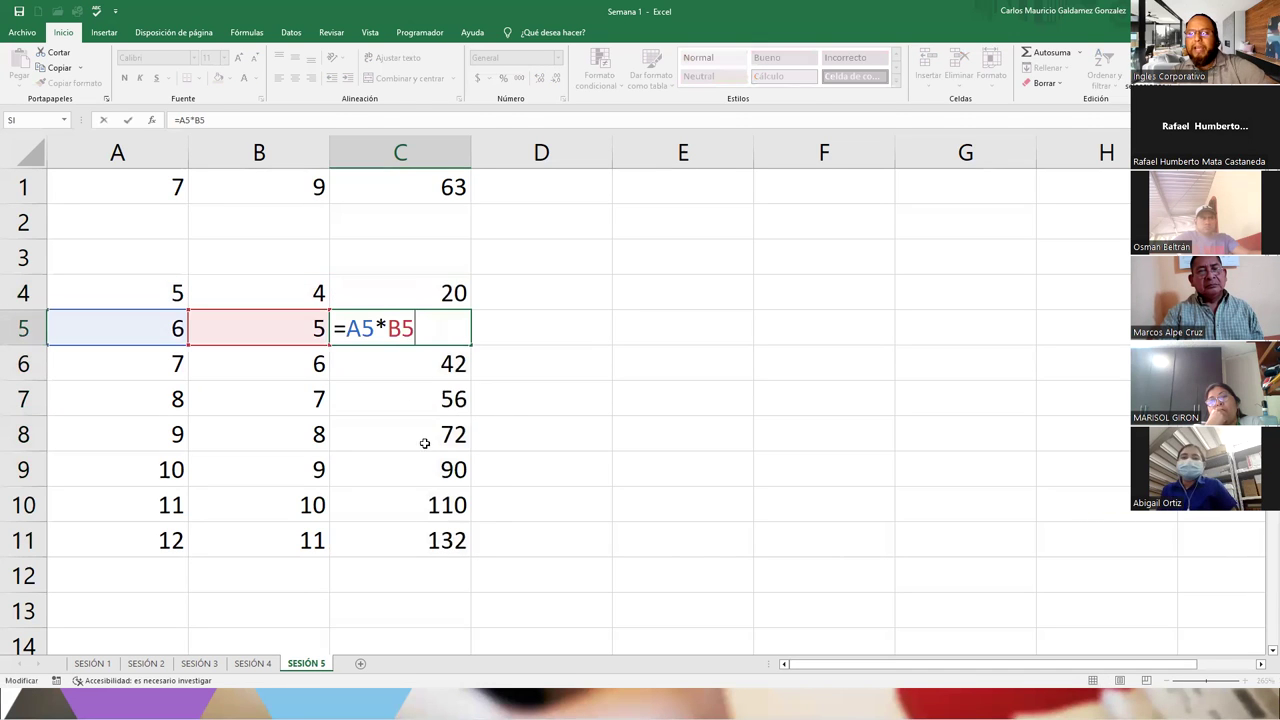
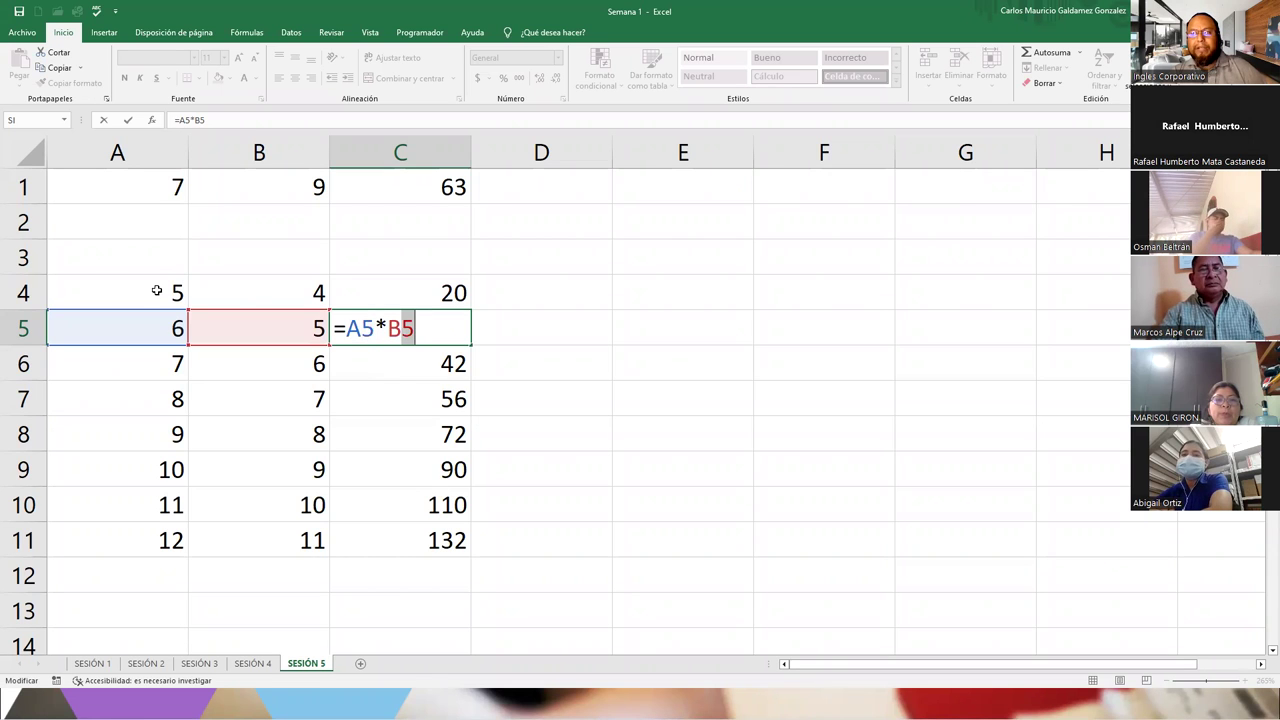
# - Inspect the C5, C6 and C7 formulas, highlighting their A5, A6 and A7 references
pyautogui.click(39, 287)
pyautogui.click(23, 328)
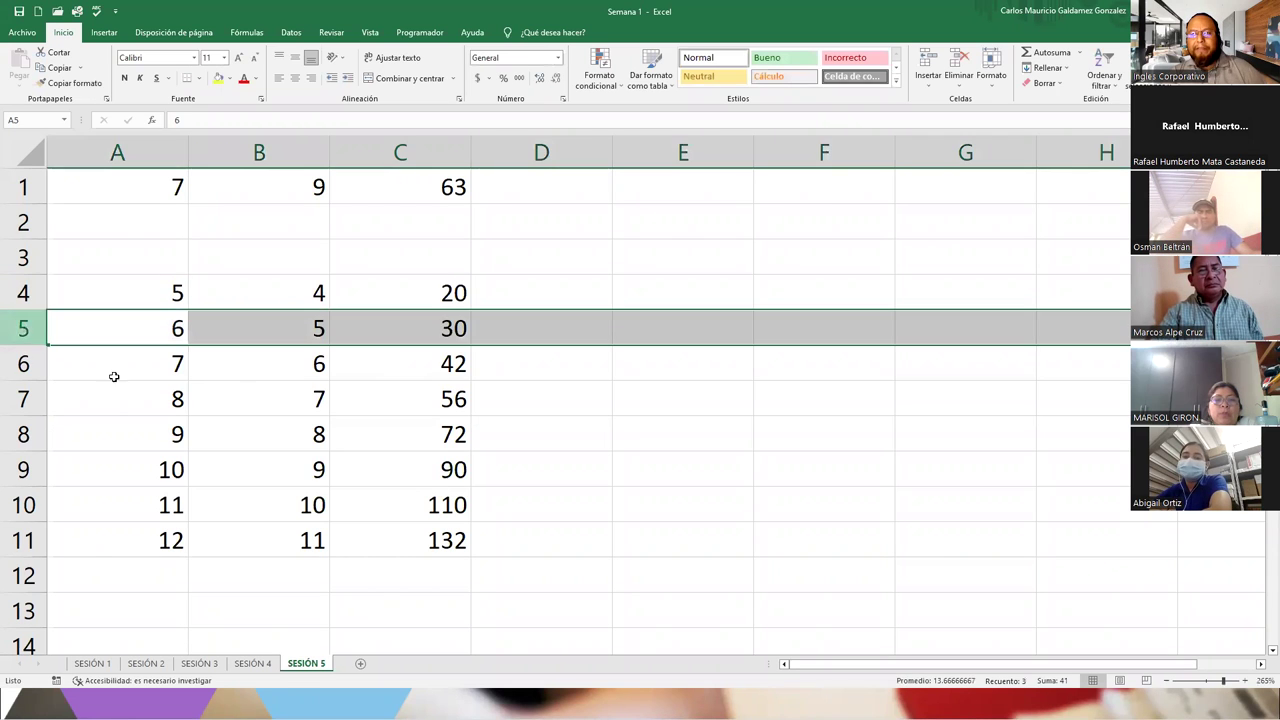
pyautogui.doubleClick(443, 328)
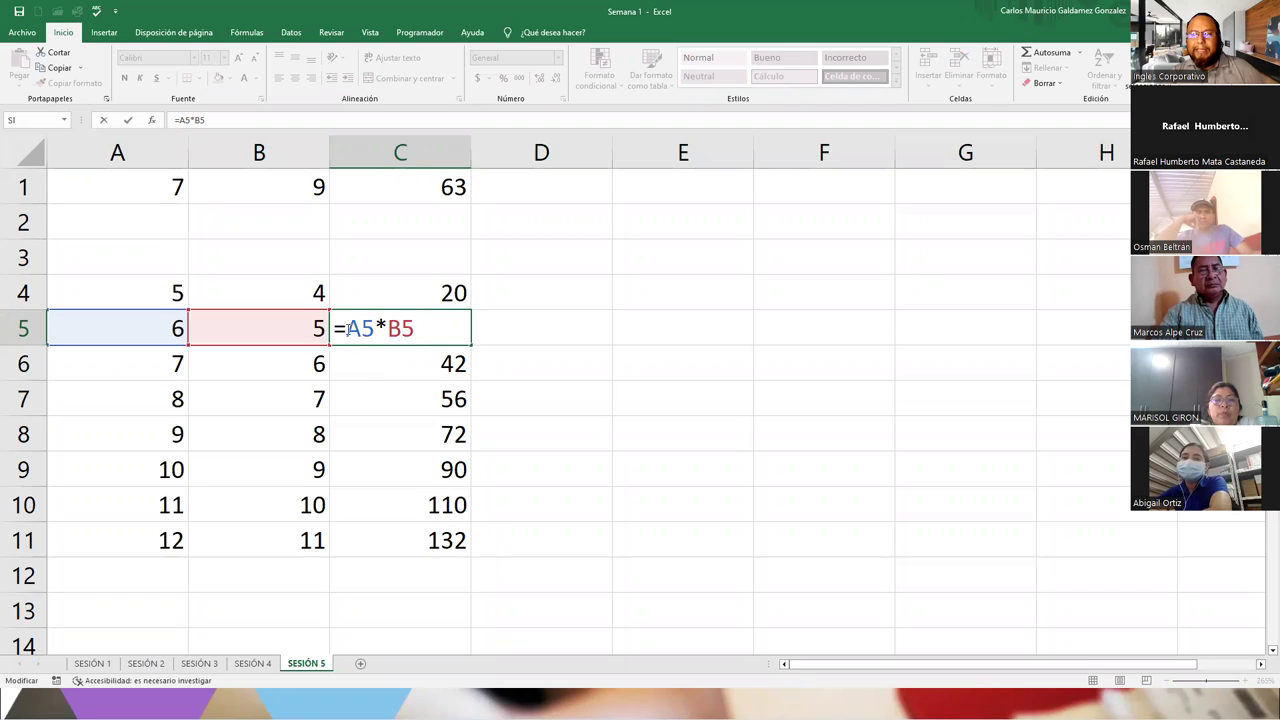
pyautogui.moveTo(347, 329); pyautogui.dragTo(362, 329)
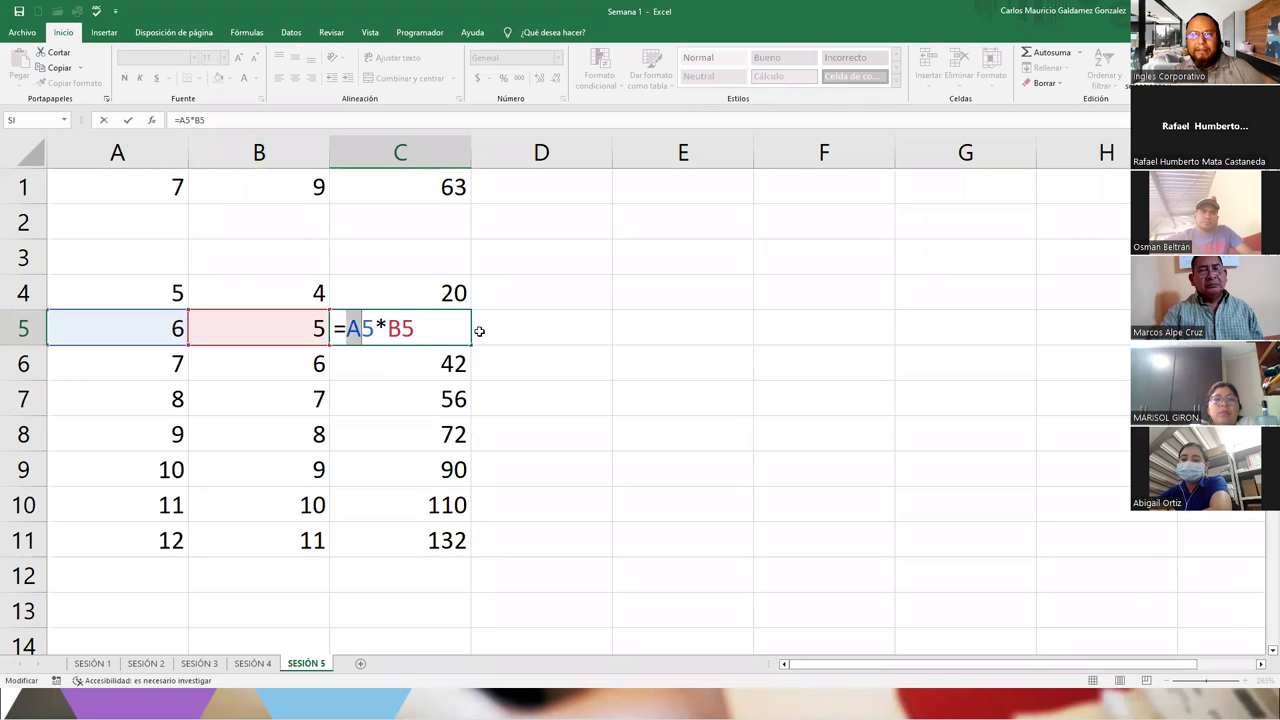
pyautogui.click(398, 328)
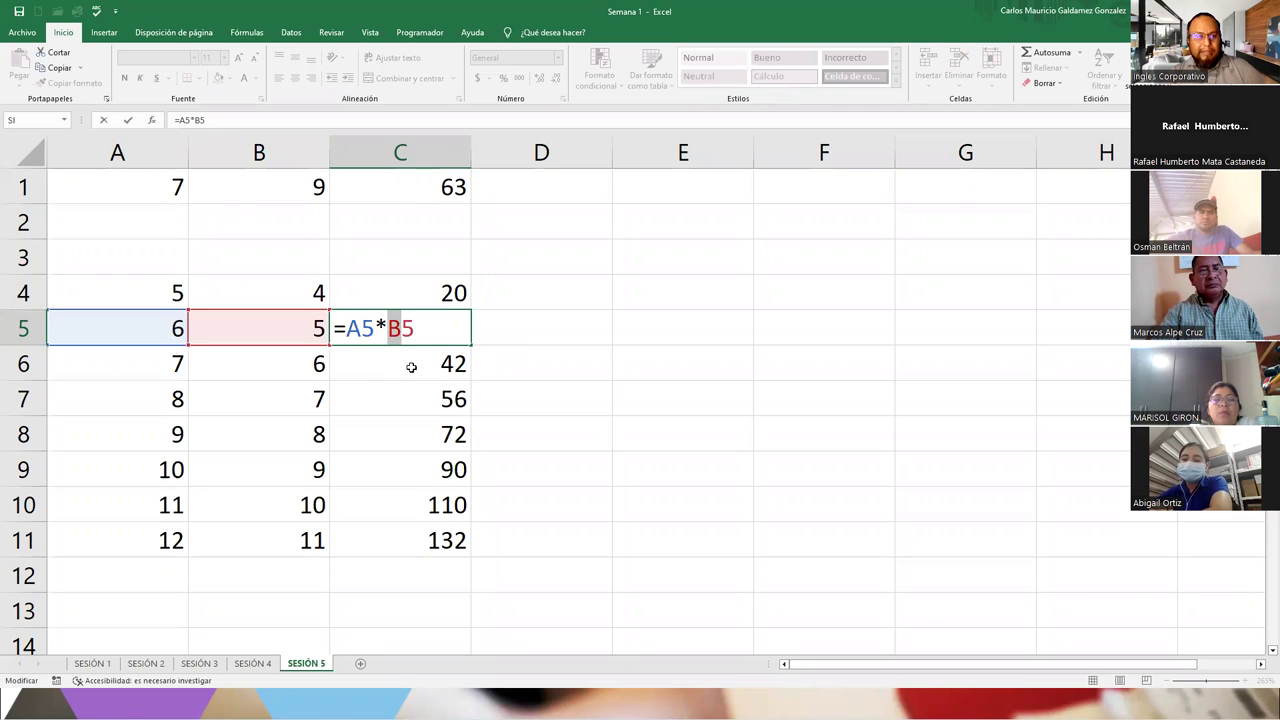
pyautogui.moveTo(366, 328); pyautogui.dragTo(379, 331)
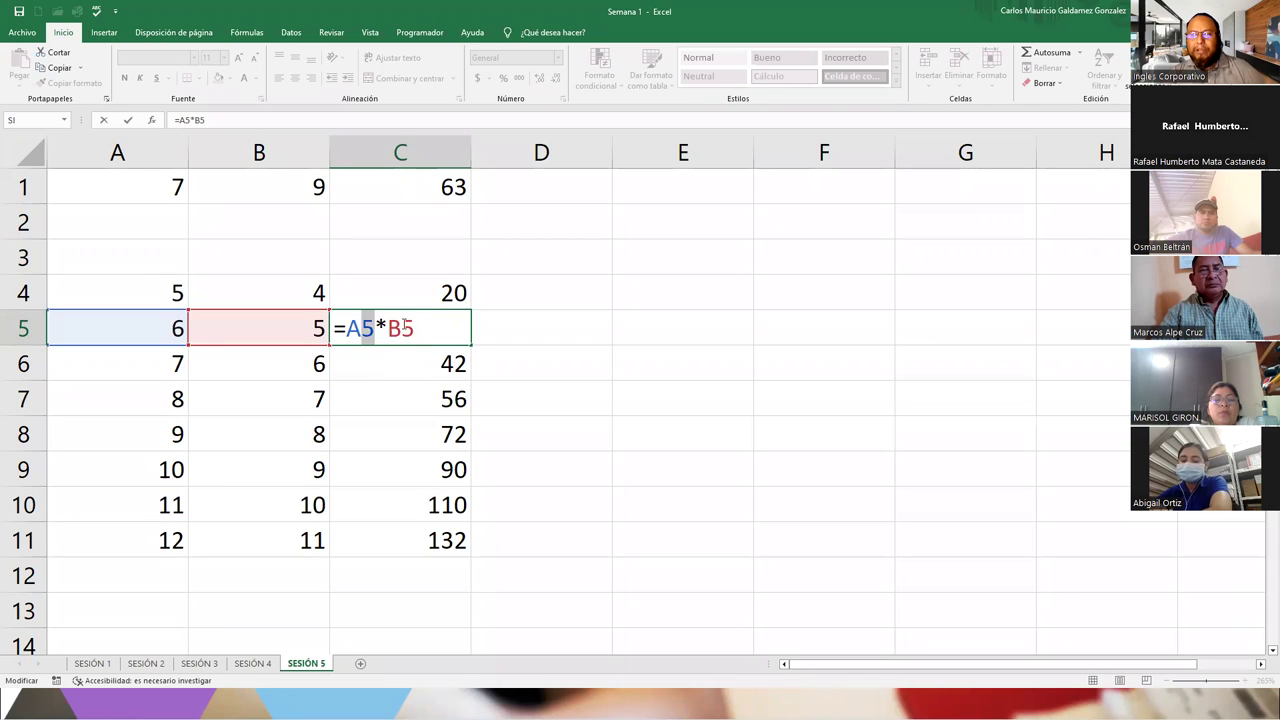
pyautogui.press('F2')
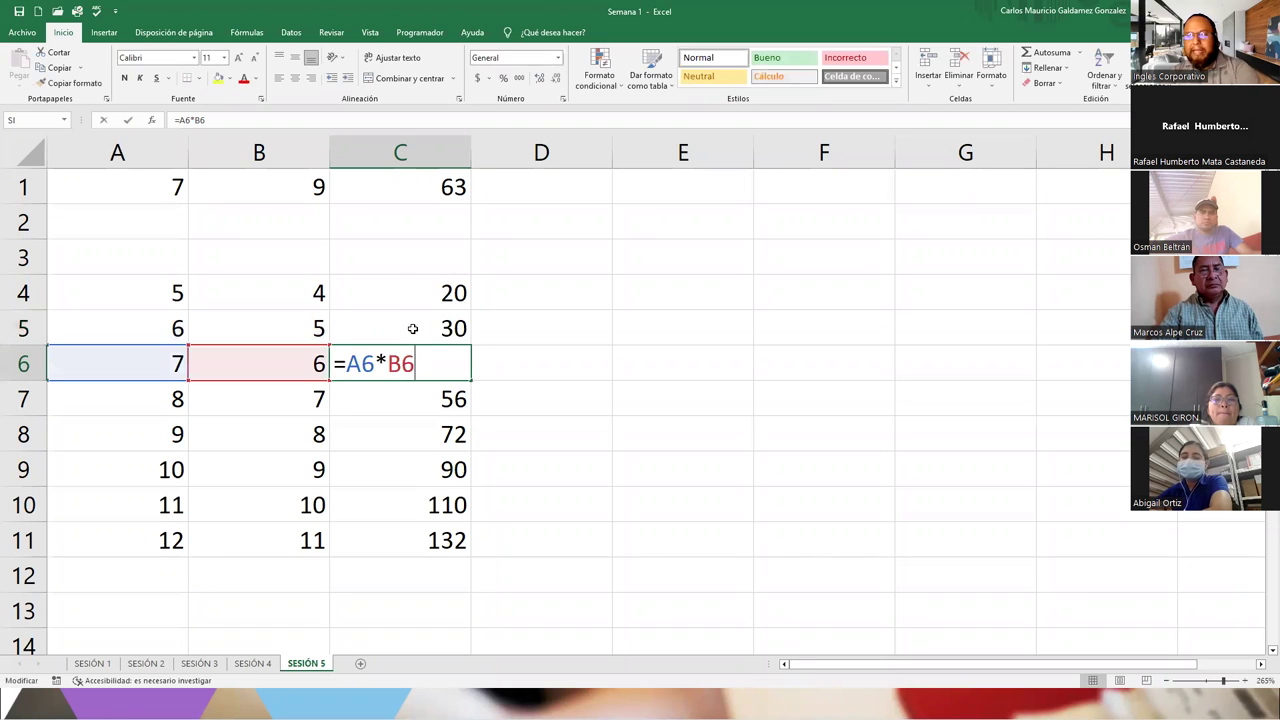
pyautogui.moveTo(361, 364); pyautogui.dragTo(376, 364)
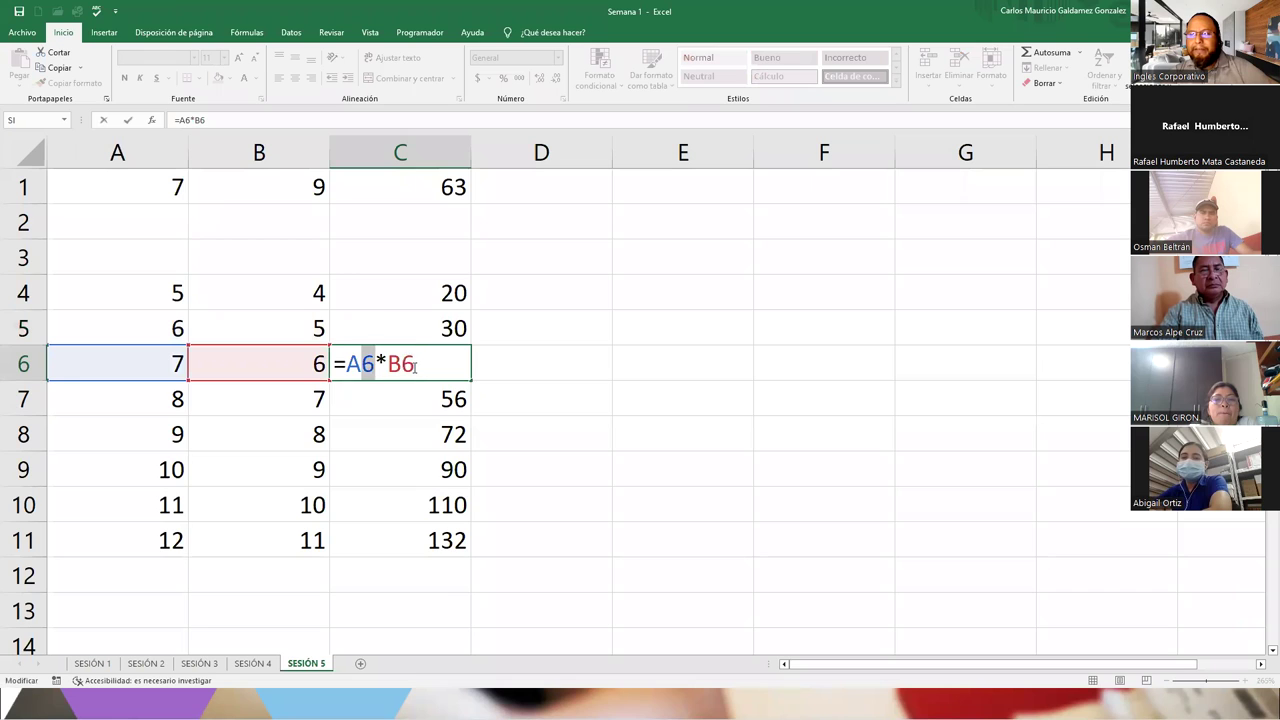
pyautogui.press('Return')
pyautogui.press('F2')
pyautogui.moveTo(361, 398); pyautogui.dragTo(407, 399)
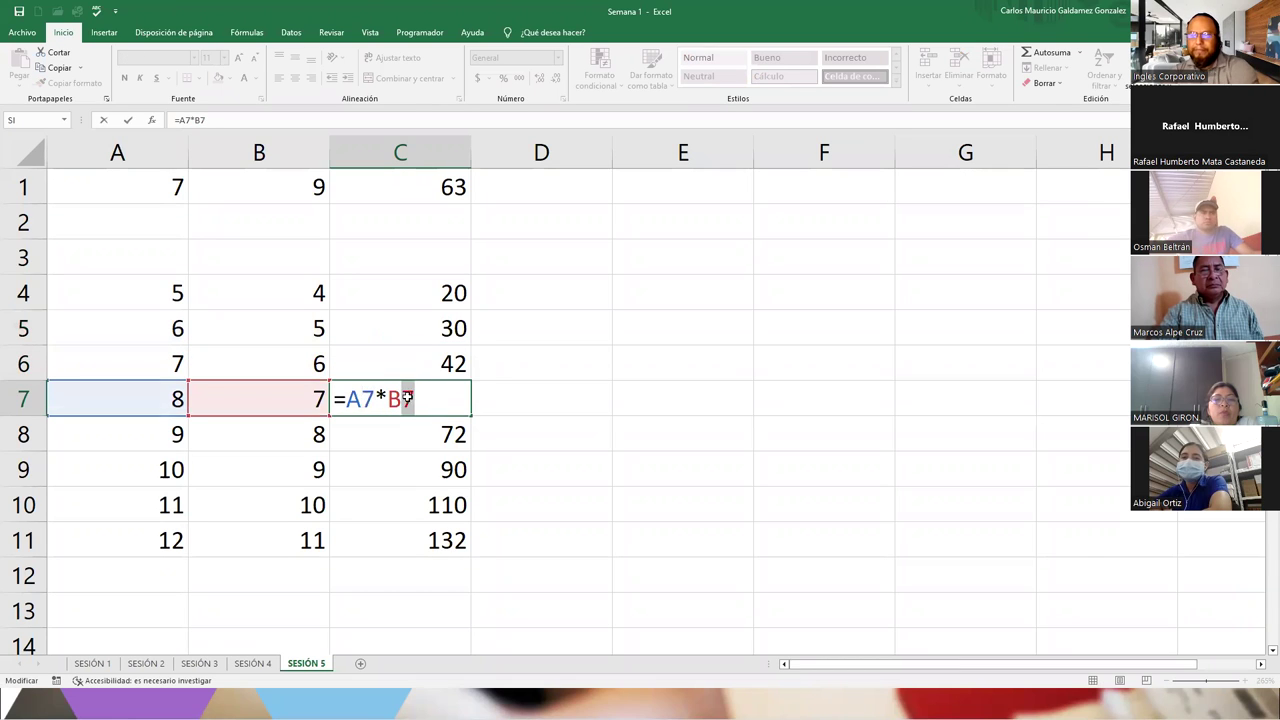
# - Inspect C11's formula to highlight its row-11 references
pyautogui.press('Return')
pyautogui.click(380, 530)
pyautogui.doubleClick(362, 537)
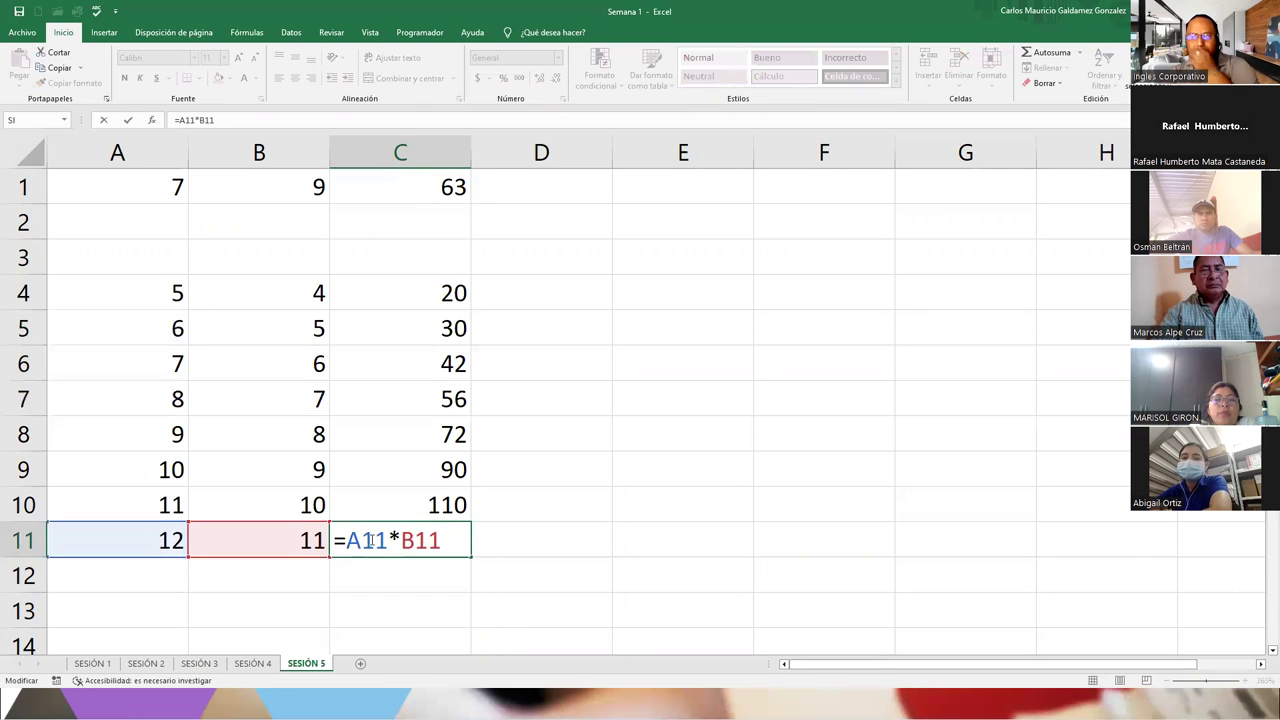
pyautogui.moveTo(364, 540); pyautogui.dragTo(438, 540)
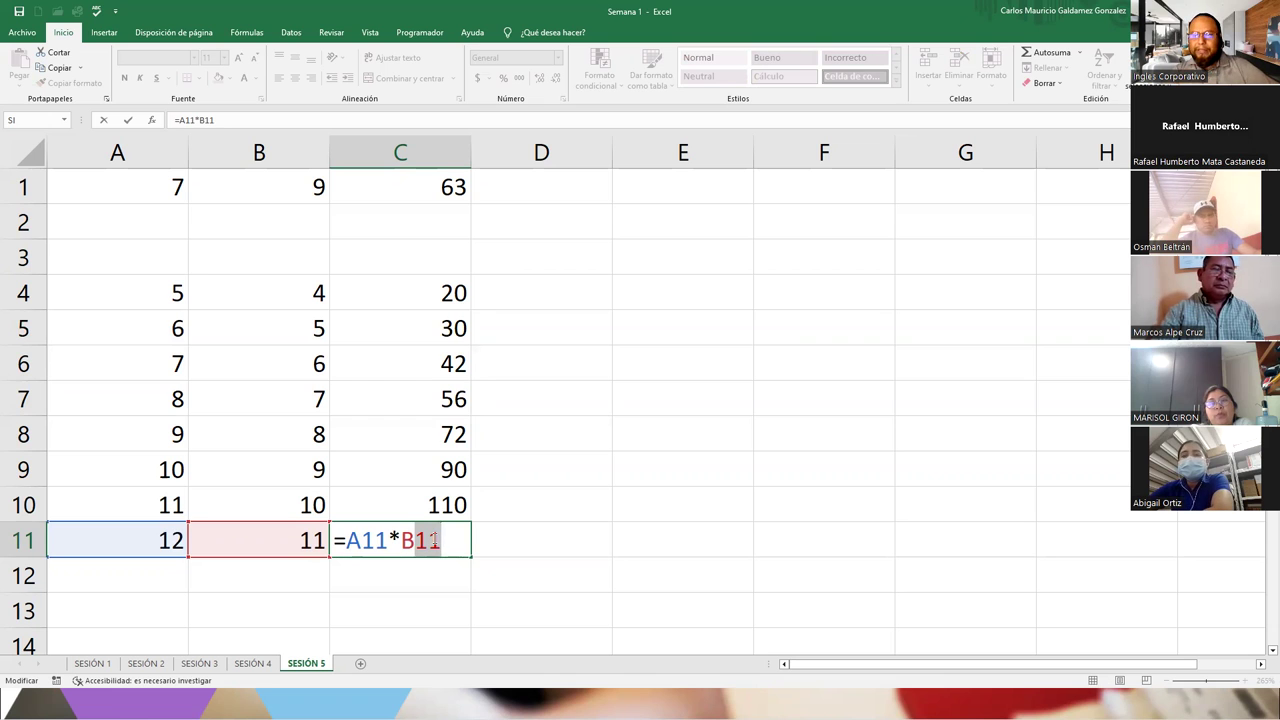
pyautogui.press('Return')
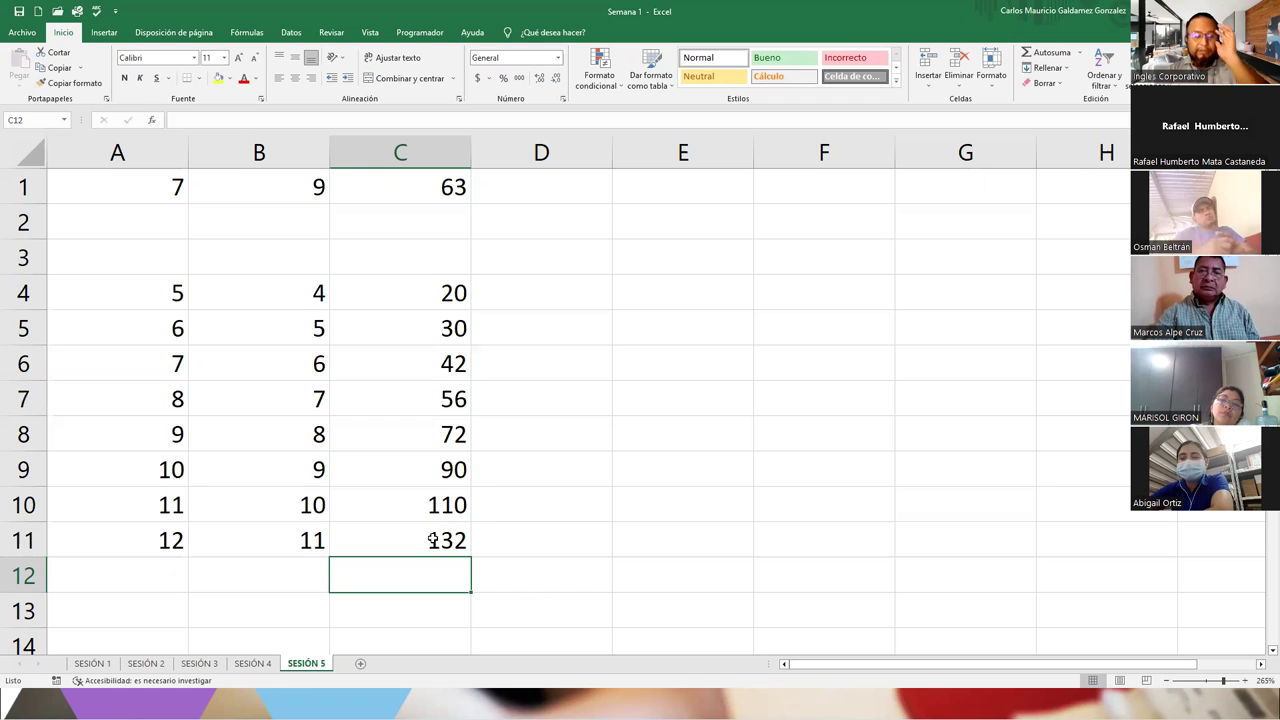
# - Copy C4's =A4*B4 formula across row 4 through G4
pyautogui.click(624, 294)
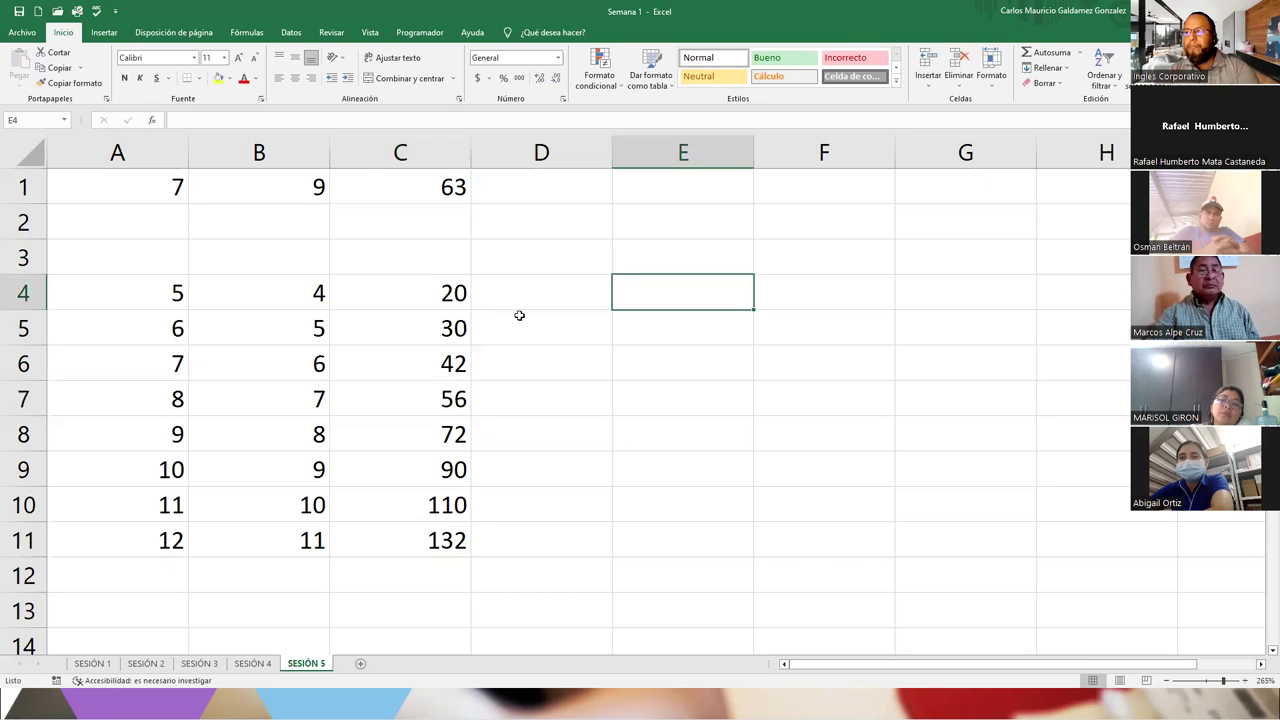
pyautogui.click(401, 302)
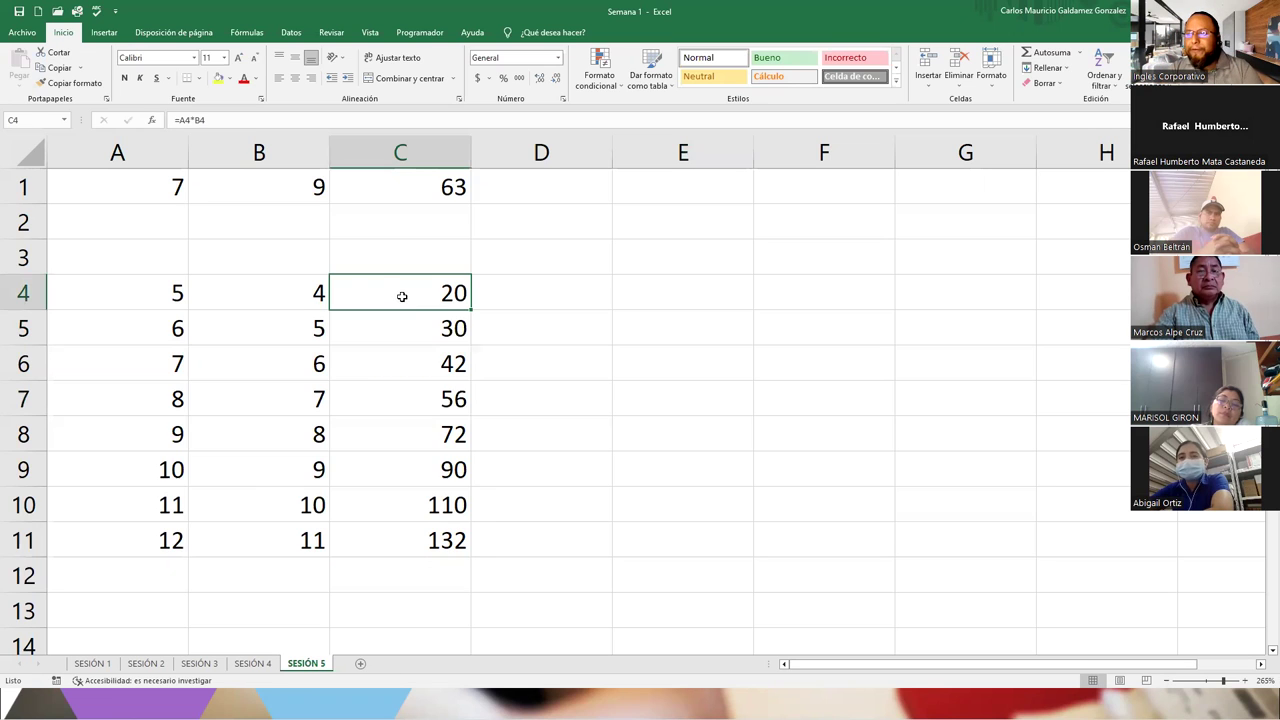
pyautogui.doubleClick(401, 296)
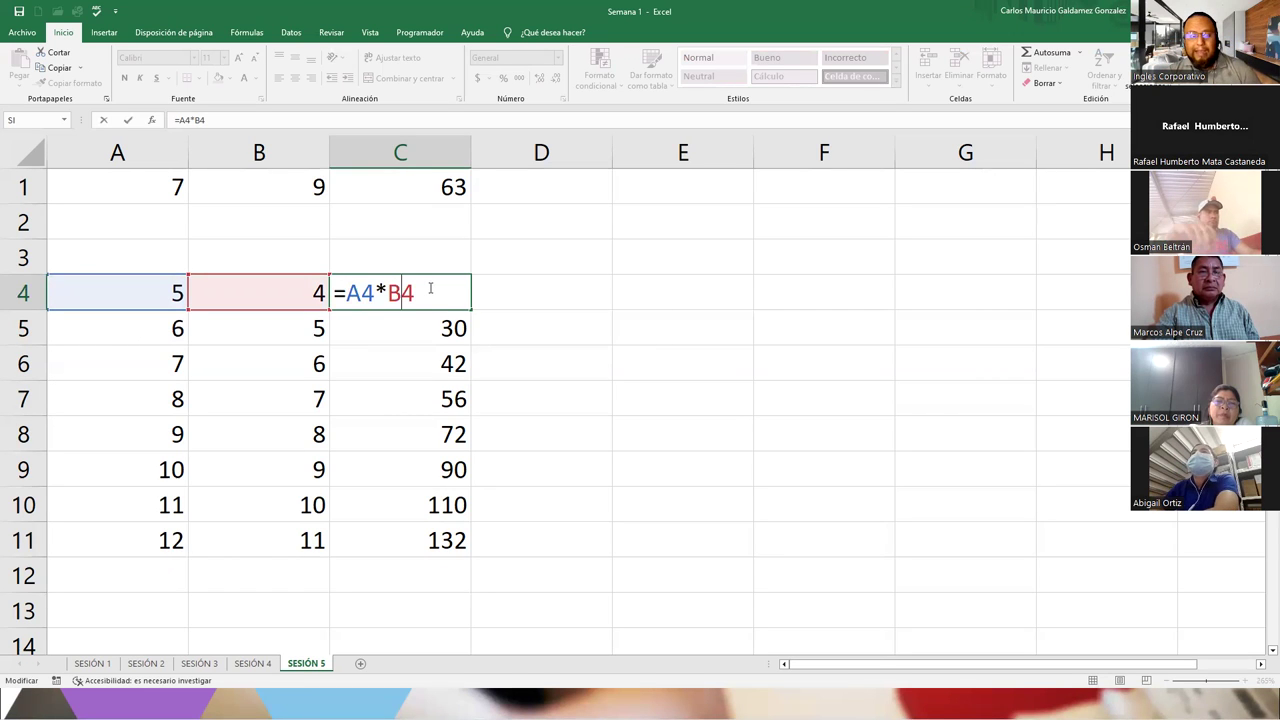
pyautogui.press('Escape')
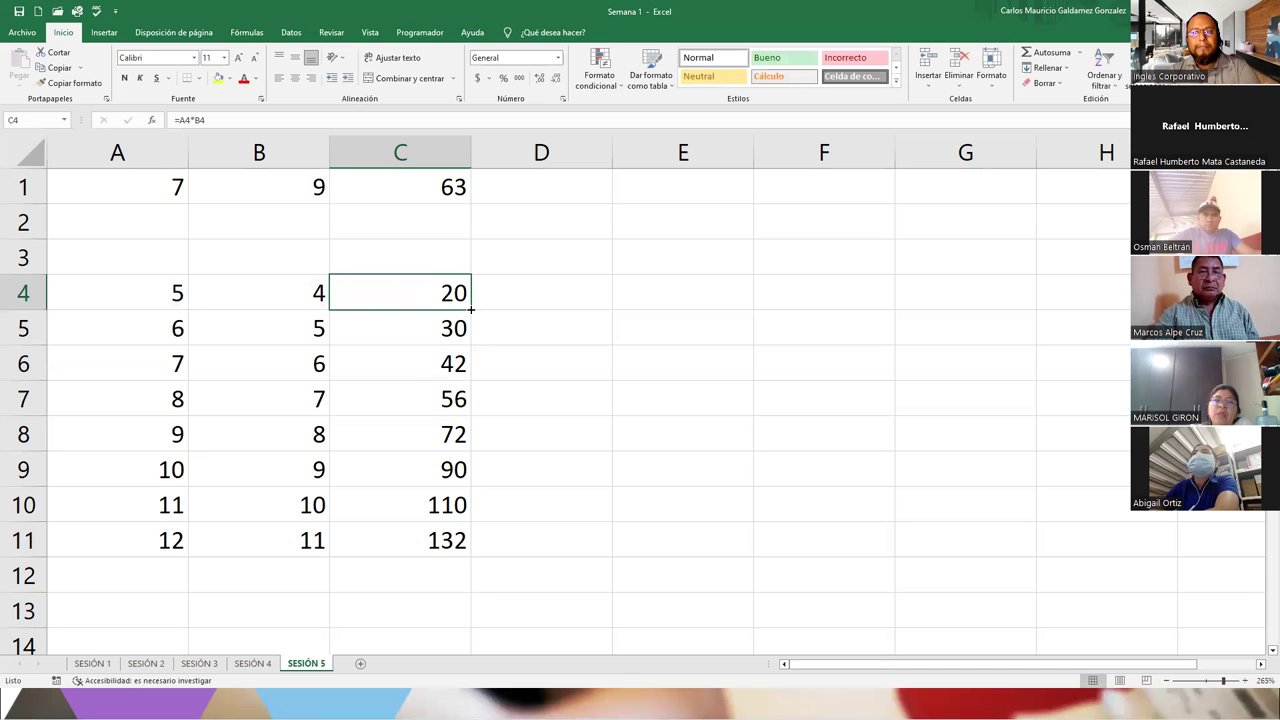
pyautogui.moveTo(471, 310); pyautogui.dragTo(990, 305)
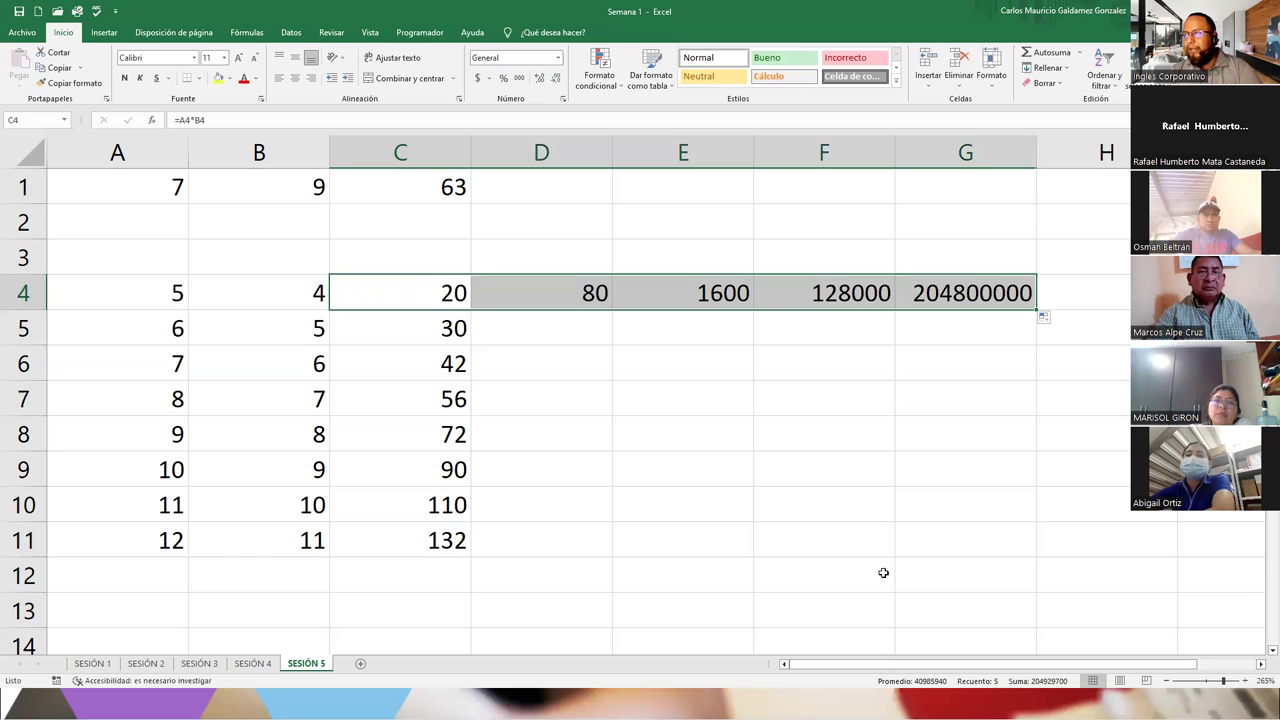
# - Inspect the shifted formulas in D4:G4, e.g. =B4*C4, =C4*D4 and =D4*E4
pyautogui.doubleClick(417, 291)
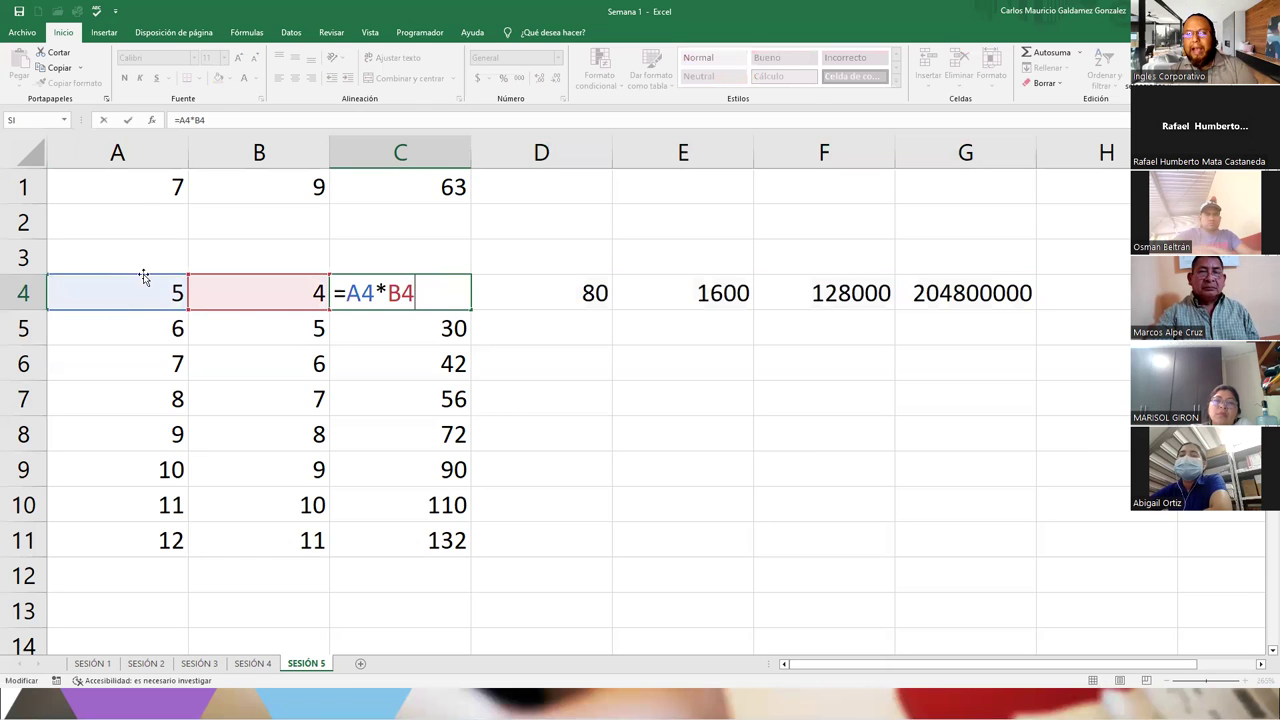
pyautogui.click(564, 291)
pyautogui.doubleClick(566, 291)
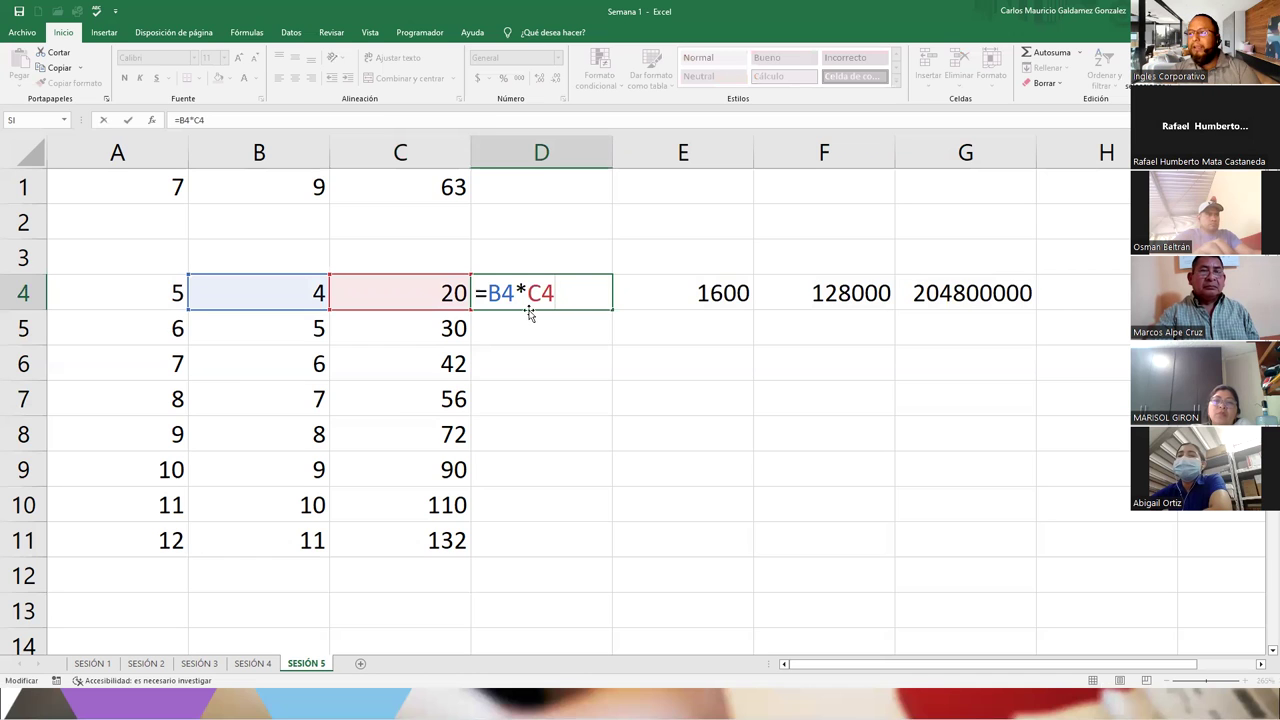
pyautogui.doubleClick(695, 290)
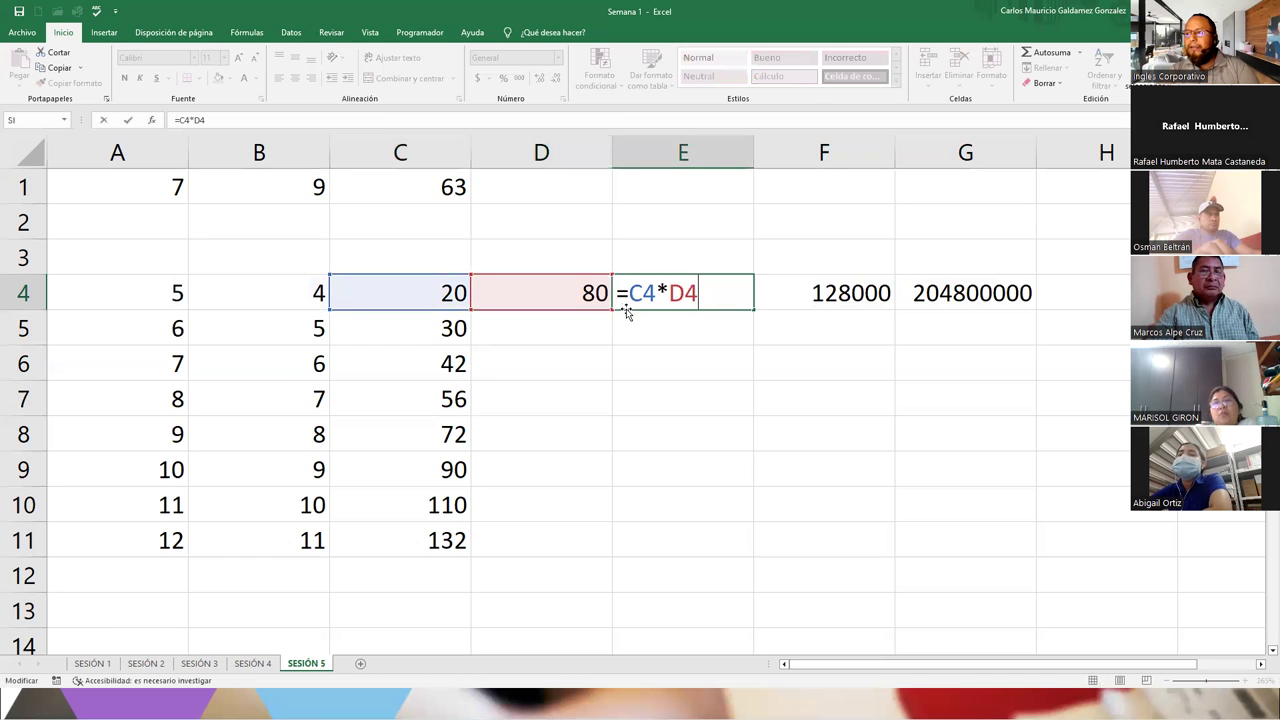
pyautogui.doubleClick(794, 286)
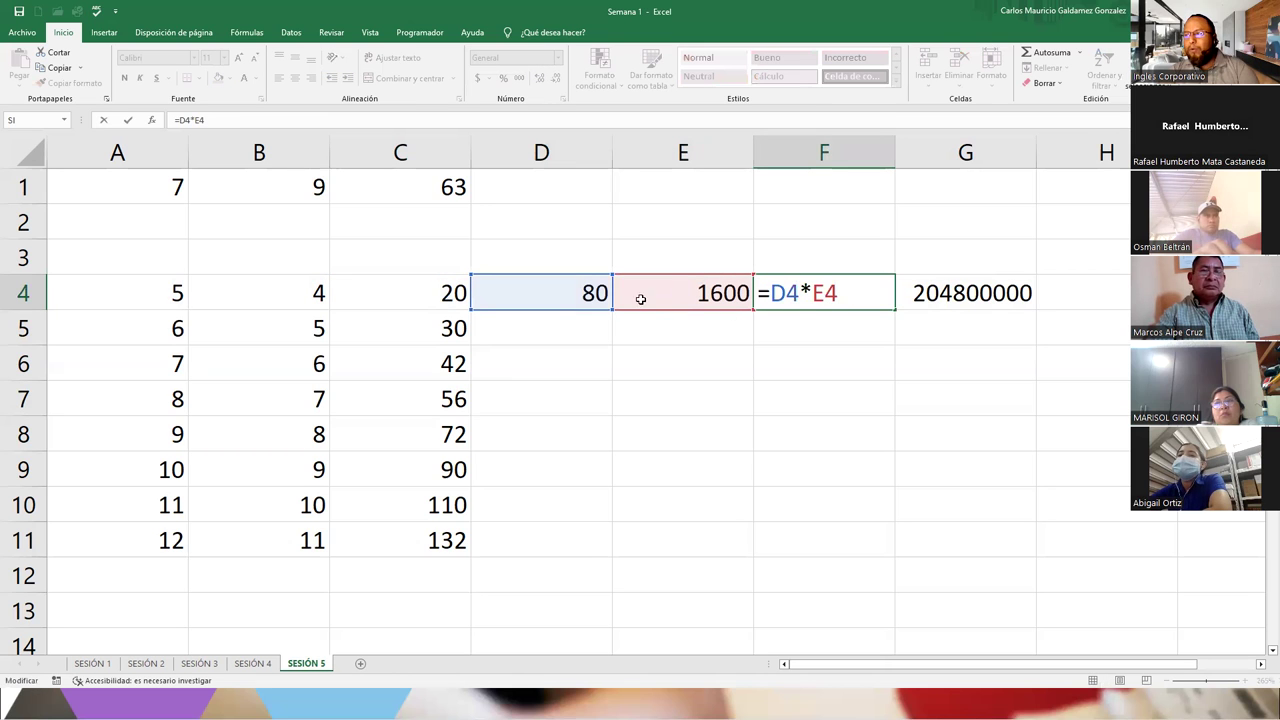
pyautogui.press('Tab')
pyautogui.press('F2')
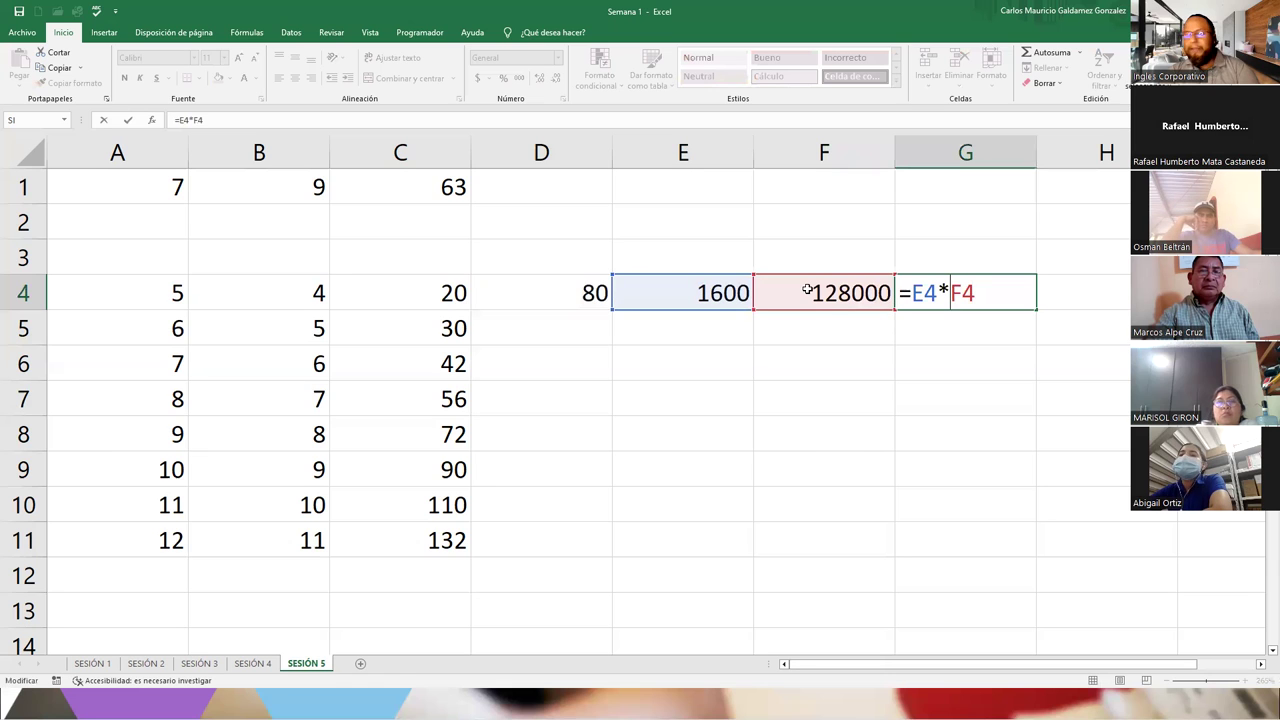
pyautogui.press('Return')
pyautogui.press('Up')
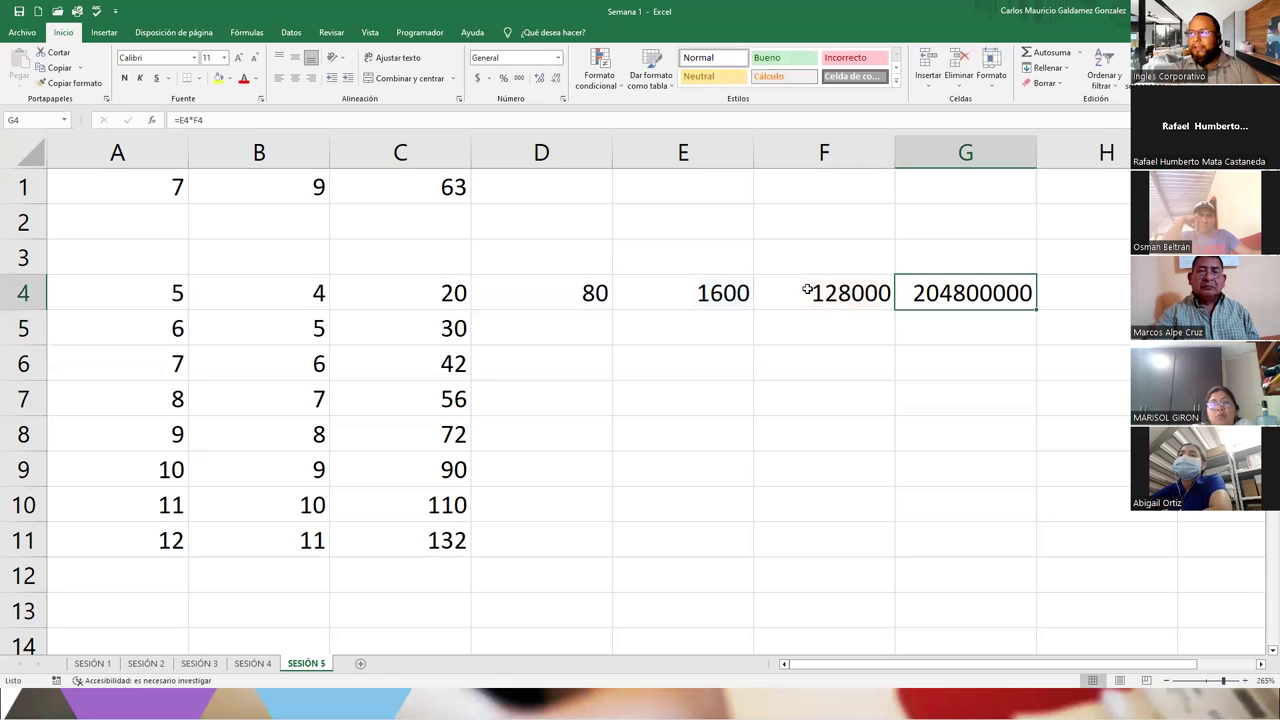
pyautogui.click(556, 292)
pyautogui.click(662, 293)
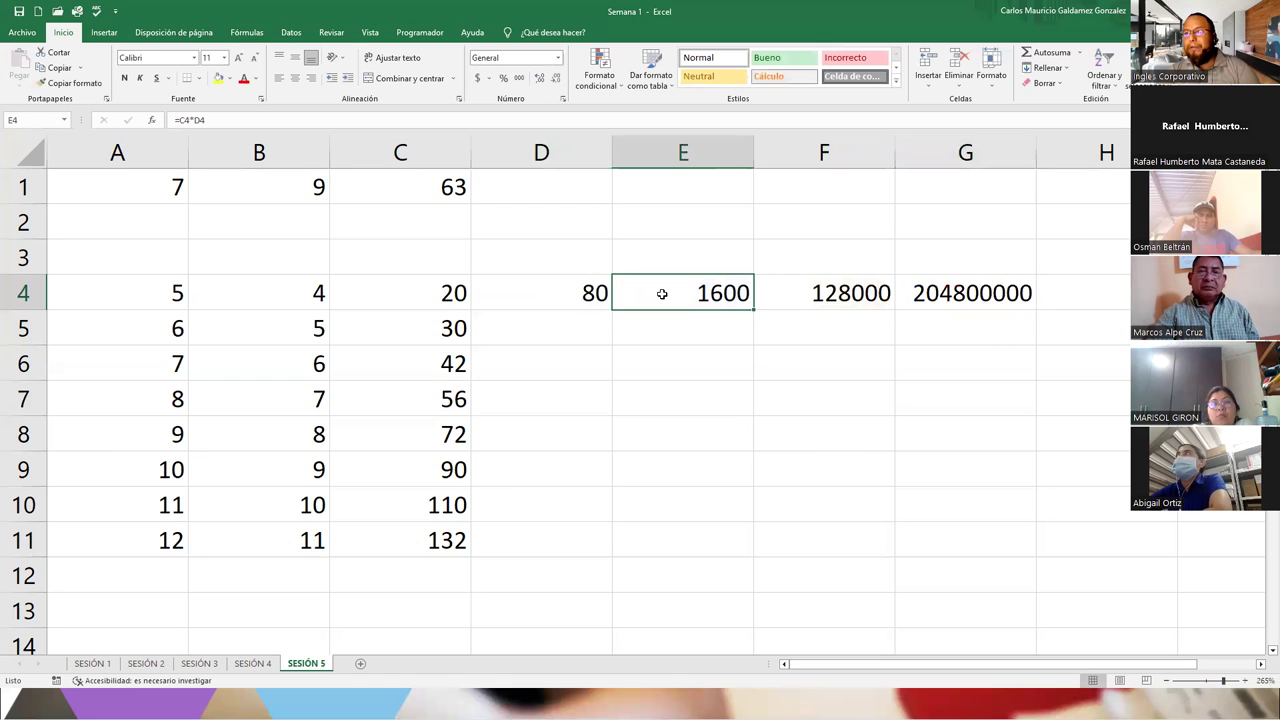
pyautogui.click(818, 295)
pyautogui.press('Right')
# - Step through C4:G4 to compare each cell's shifted product formula
pyautogui.moveTo(465, 295); pyautogui.dragTo(950, 285)
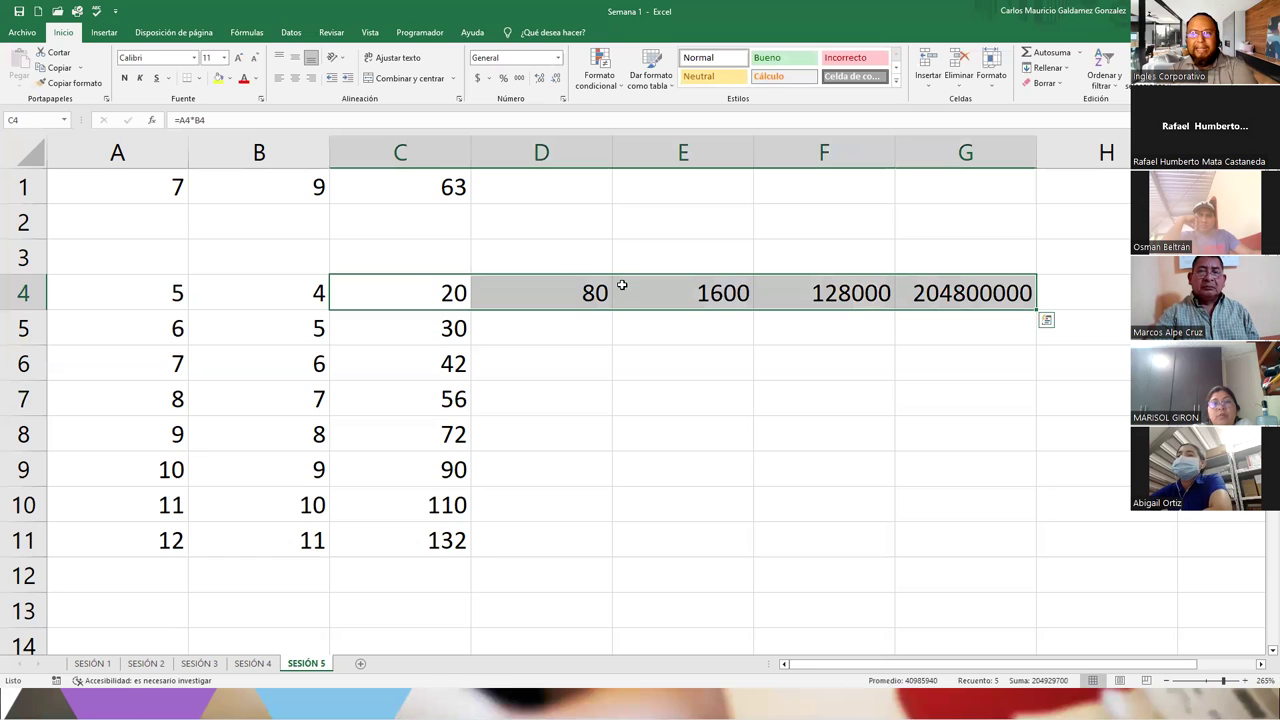
pyautogui.click(518, 294)
pyautogui.click(686, 288)
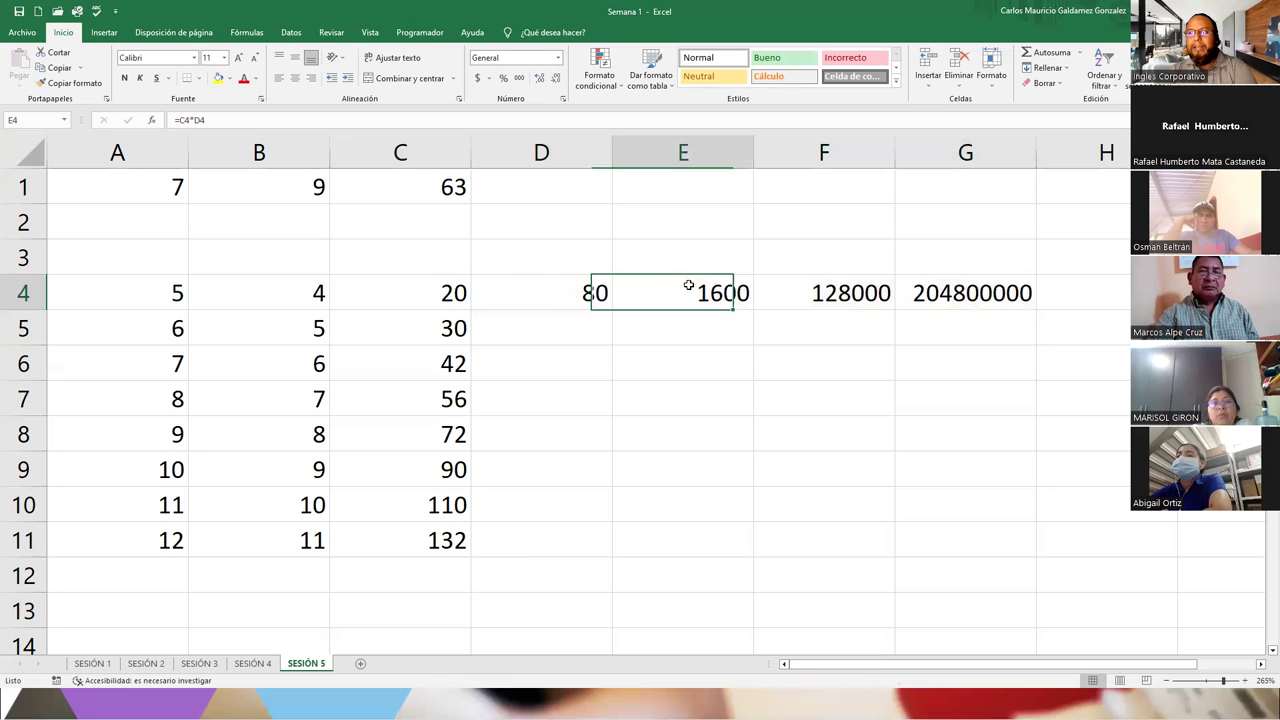
pyautogui.click(805, 285)
pyautogui.click(914, 292)
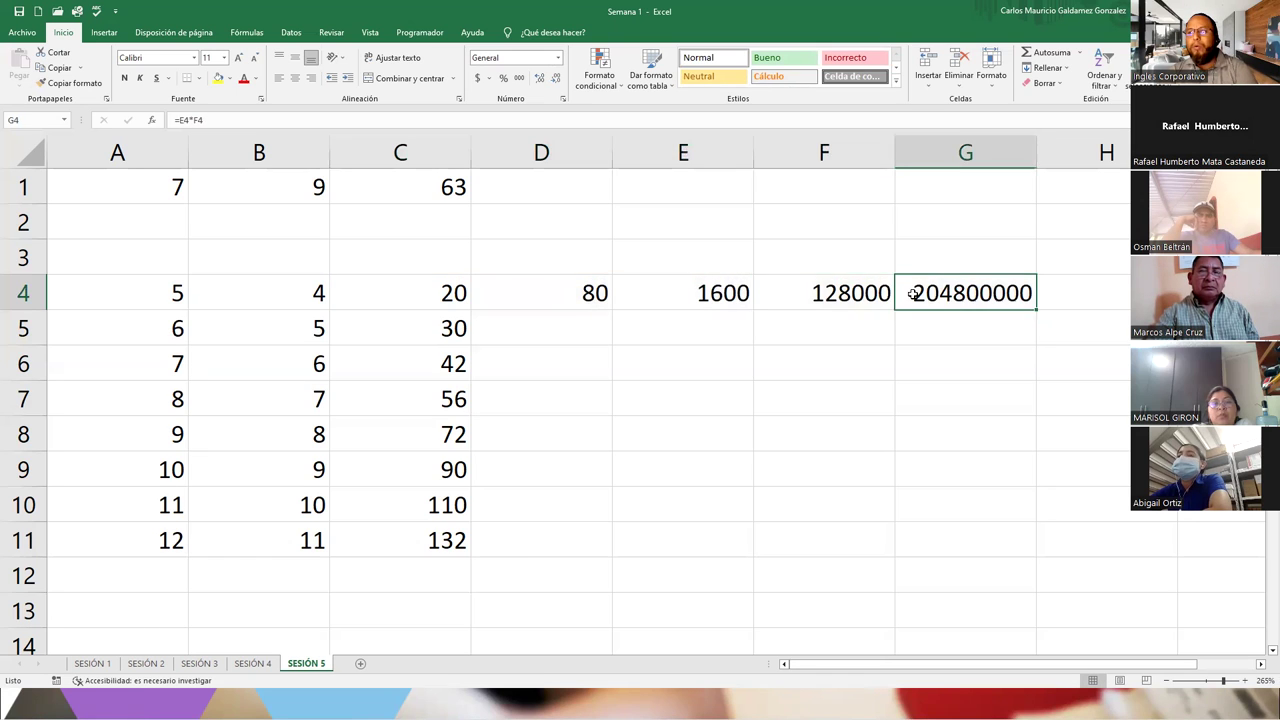
pyautogui.click(785, 290)
pyautogui.click(654, 291)
pyautogui.click(594, 289)
pyautogui.click(461, 296)
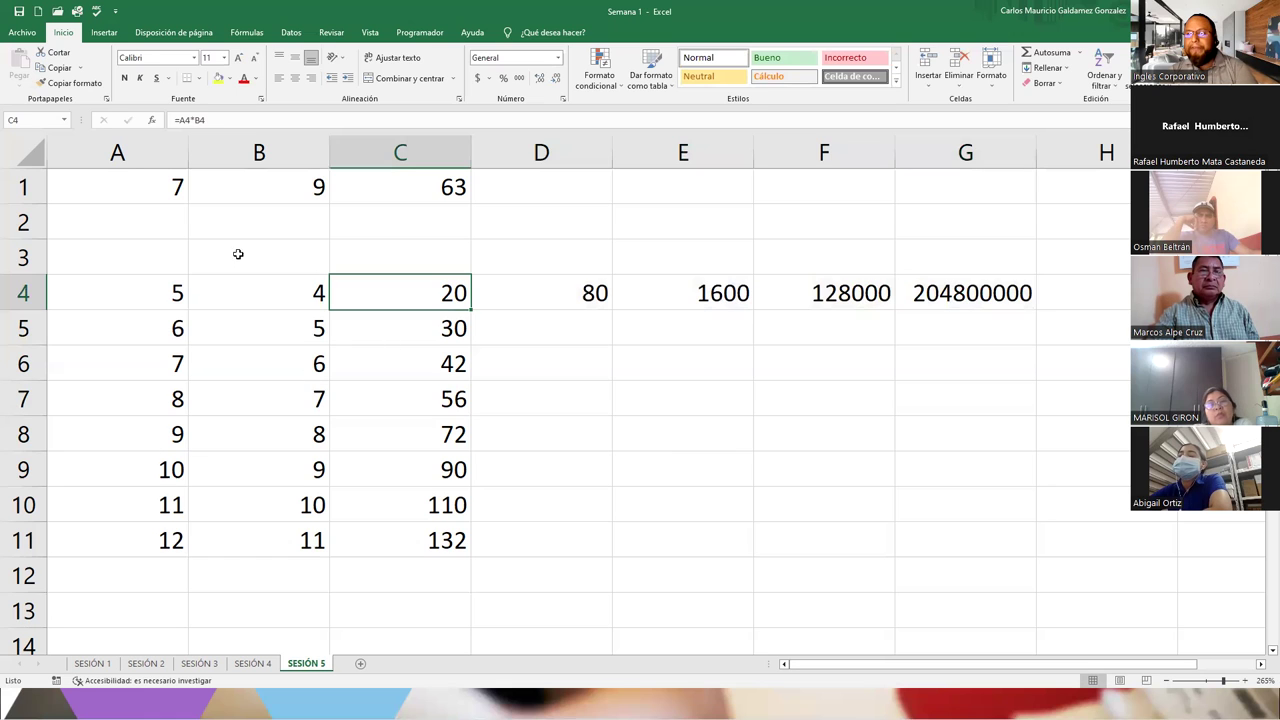
# - Enter the heading RELATIVA in B3 above the row 4 formulas
pyautogui.moveTo(240, 257); pyautogui.dragTo(359, 263)
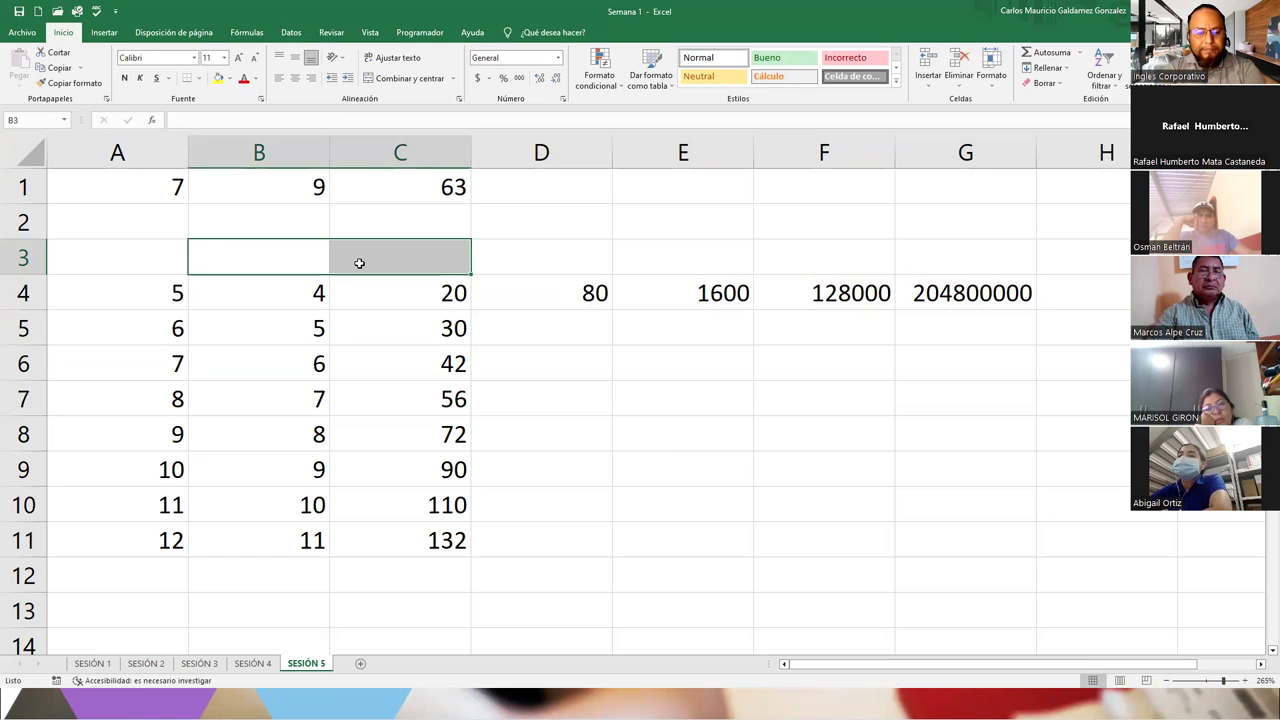
pyautogui.write('re')
pyautogui.press('BackSpace')
pyautogui.write('RELATIVA')
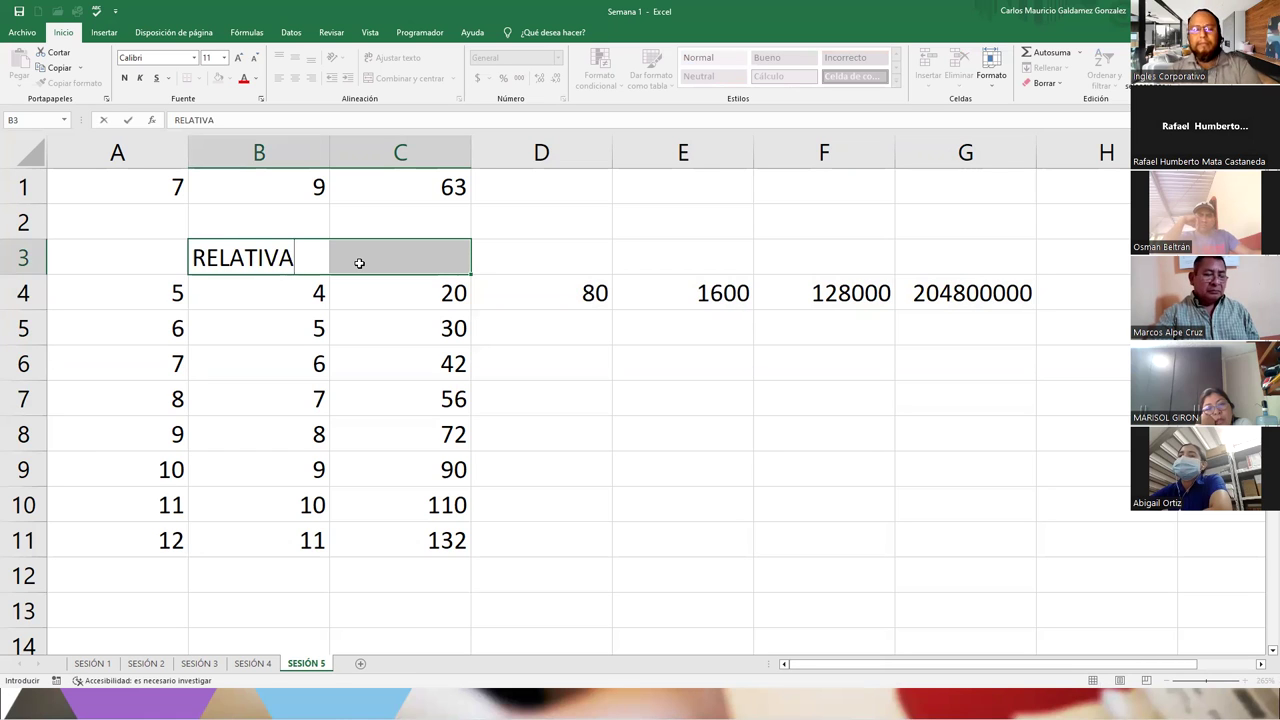
pyautogui.press('Return')
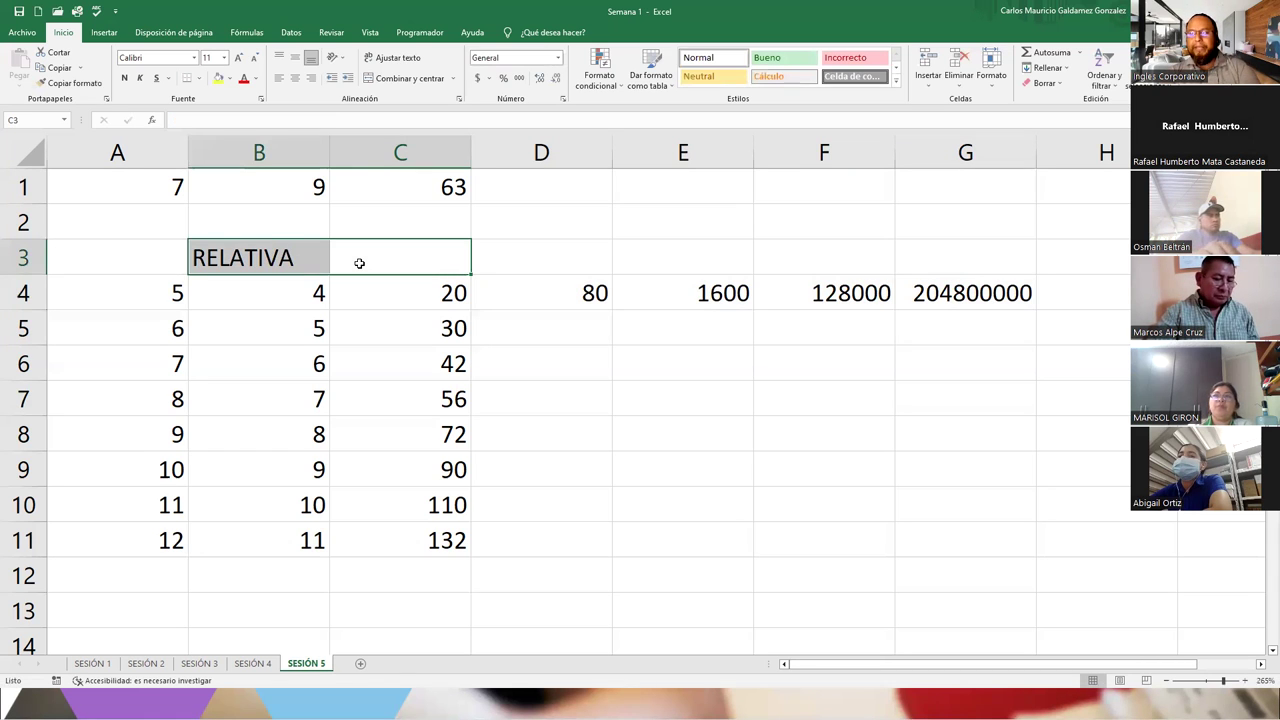
pyautogui.click(344, 305)
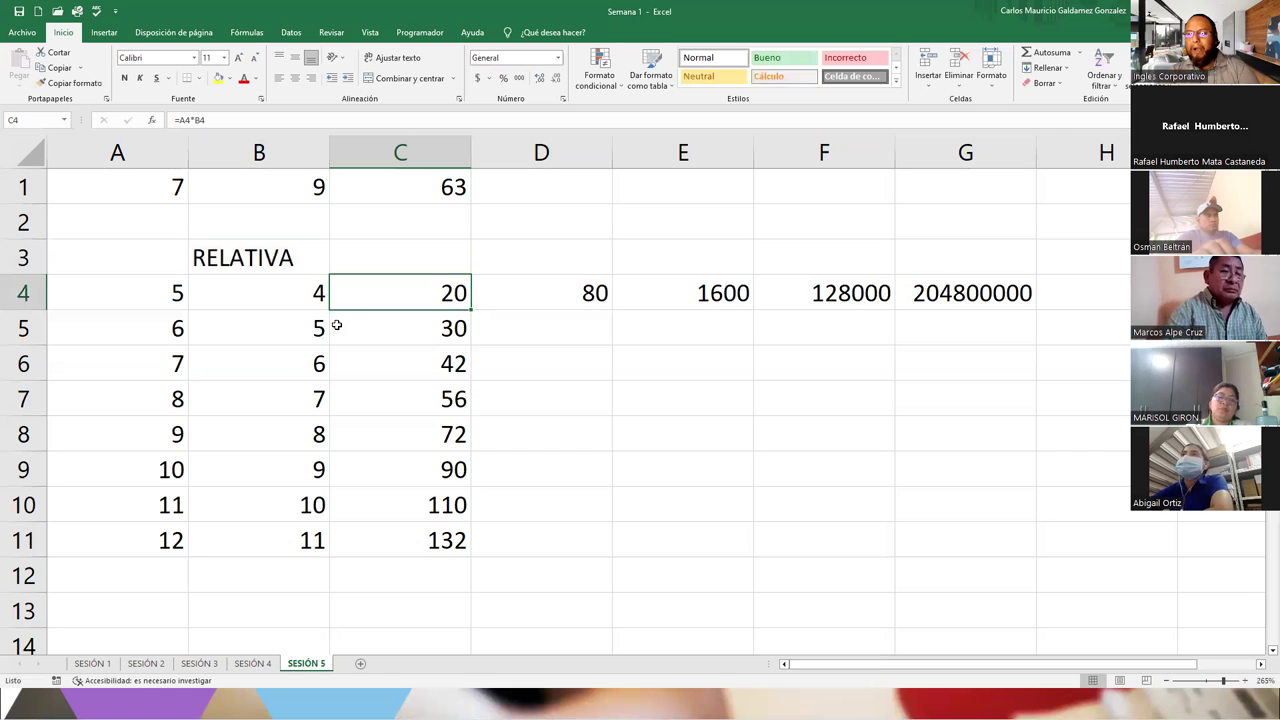
# - Copy the A4:B11 number block and paste it at B18
pyautogui.scroll(-5, 302, 364)
pyautogui.scroll(3, 302, 364)
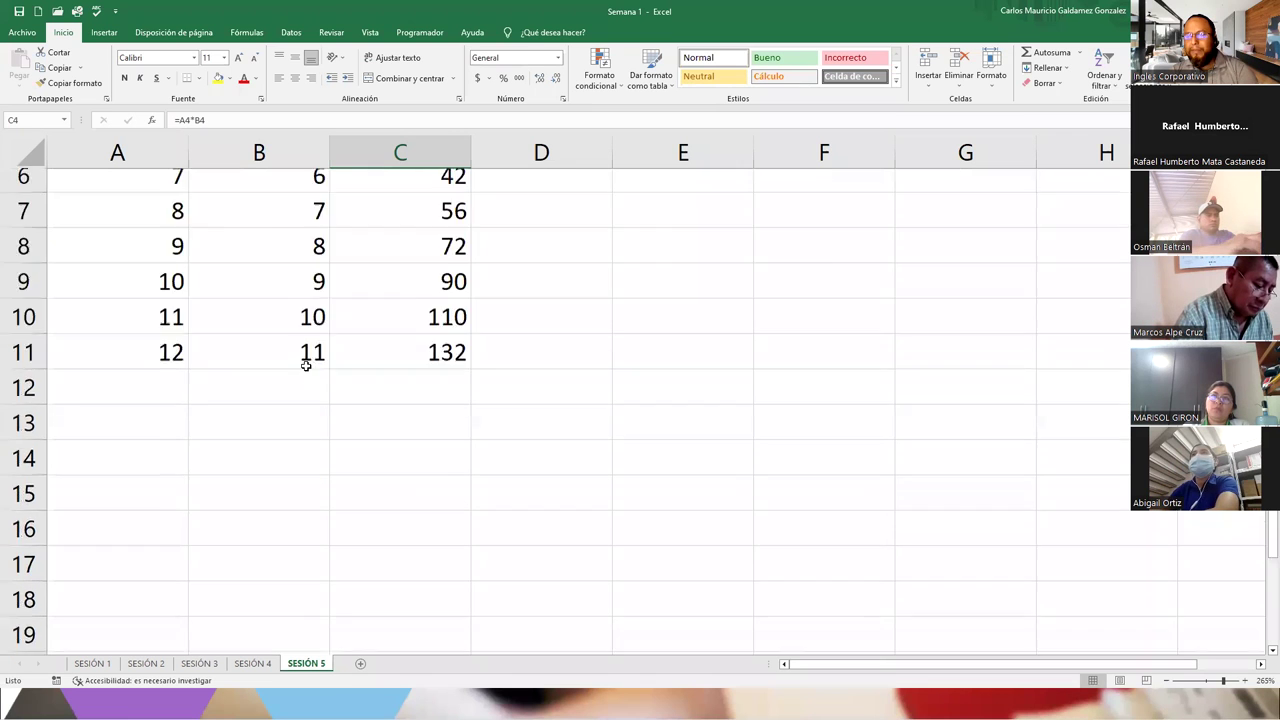
pyautogui.scroll(2, 302, 364)
pyautogui.moveTo(100, 292)
pyautogui.mouseDown()
pyautogui.moveTo(241, 442)
pyautogui.moveTo(266, 529)
pyautogui.mouseUp()
pyautogui.hotkey('ctrl', 'c')
pyautogui.scroll(-5, 172, 371)
pyautogui.click(163, 246)
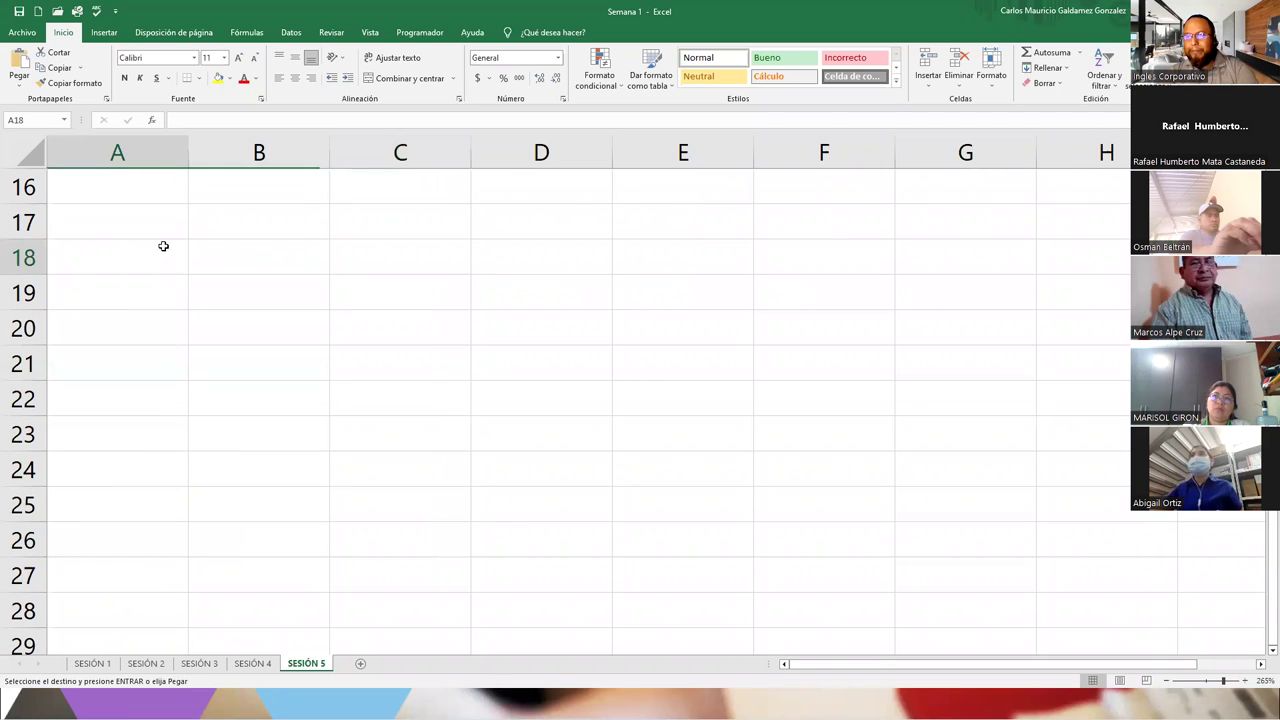
pyautogui.click(237, 266)
pyautogui.hotkey('ctrl', 'v')
# - Type the heading ABSOLUTA in B17
pyautogui.click(233, 221)
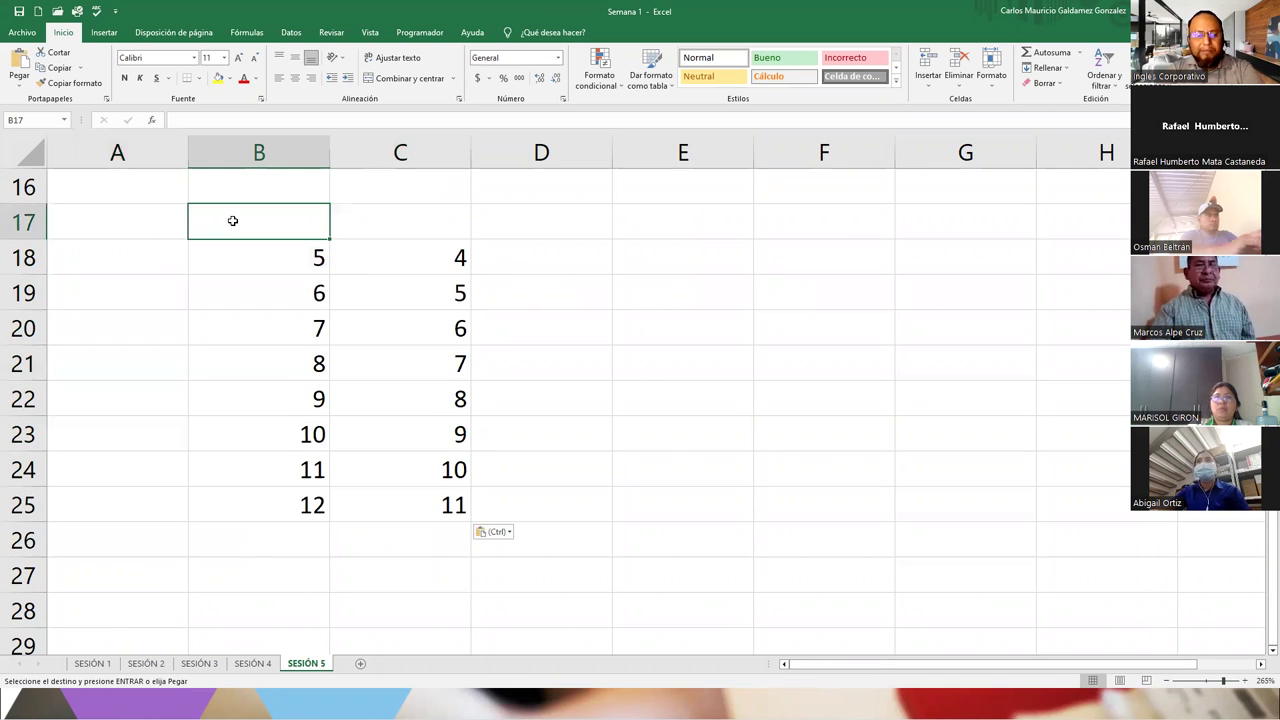
pyautogui.write('ABSOLUTA')
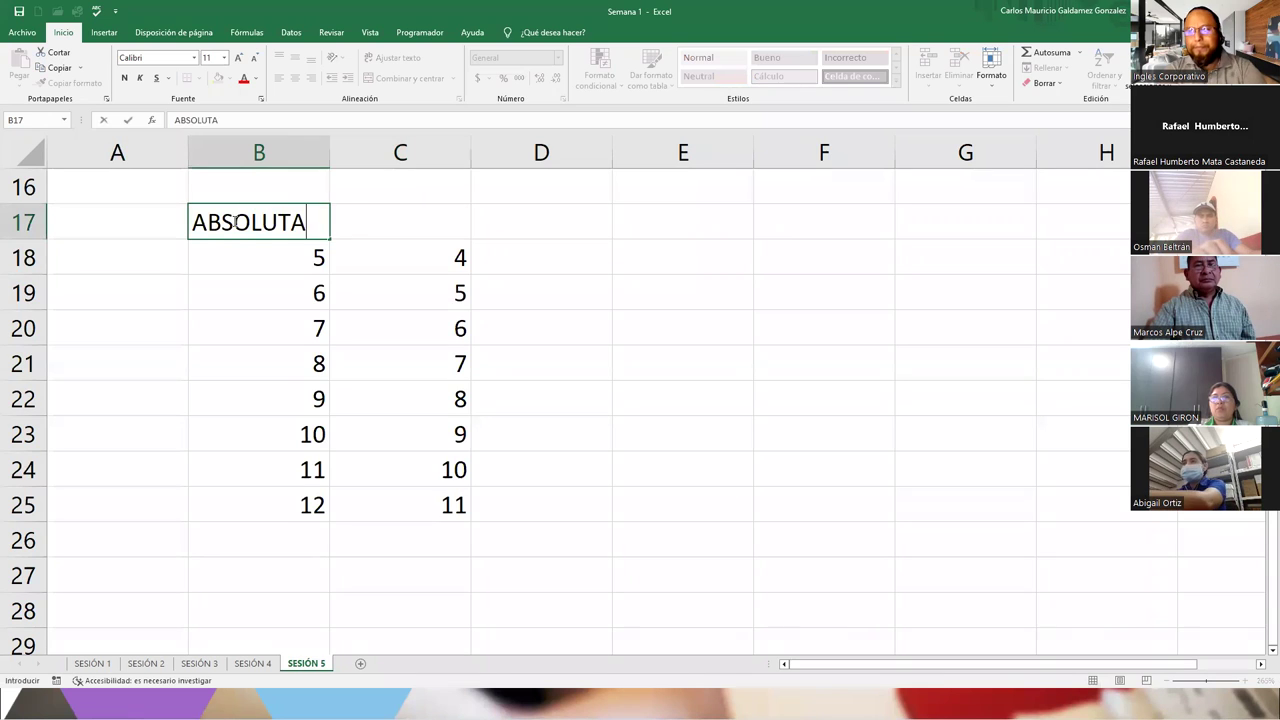
pyautogui.press('Return')
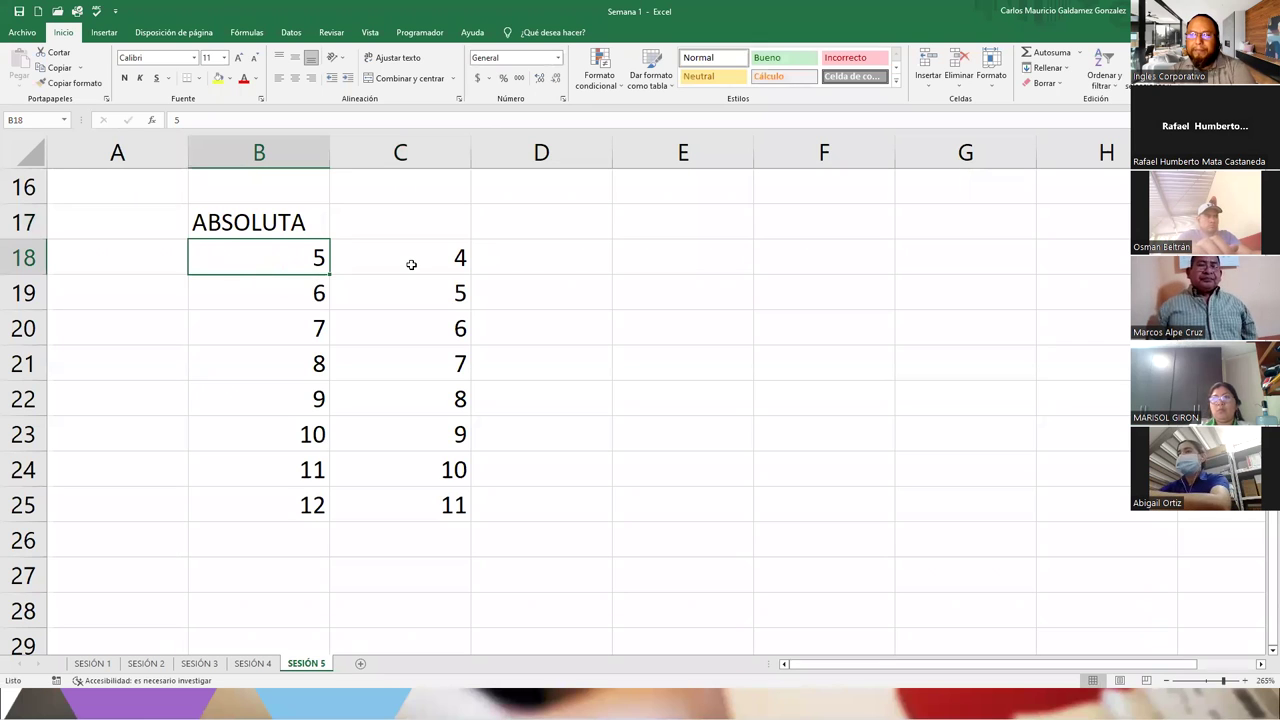
# - Clear the values 6–12 from B19:B25, leaving only 5 in B18
pyautogui.moveTo(439, 261); pyautogui.dragTo(443, 503)
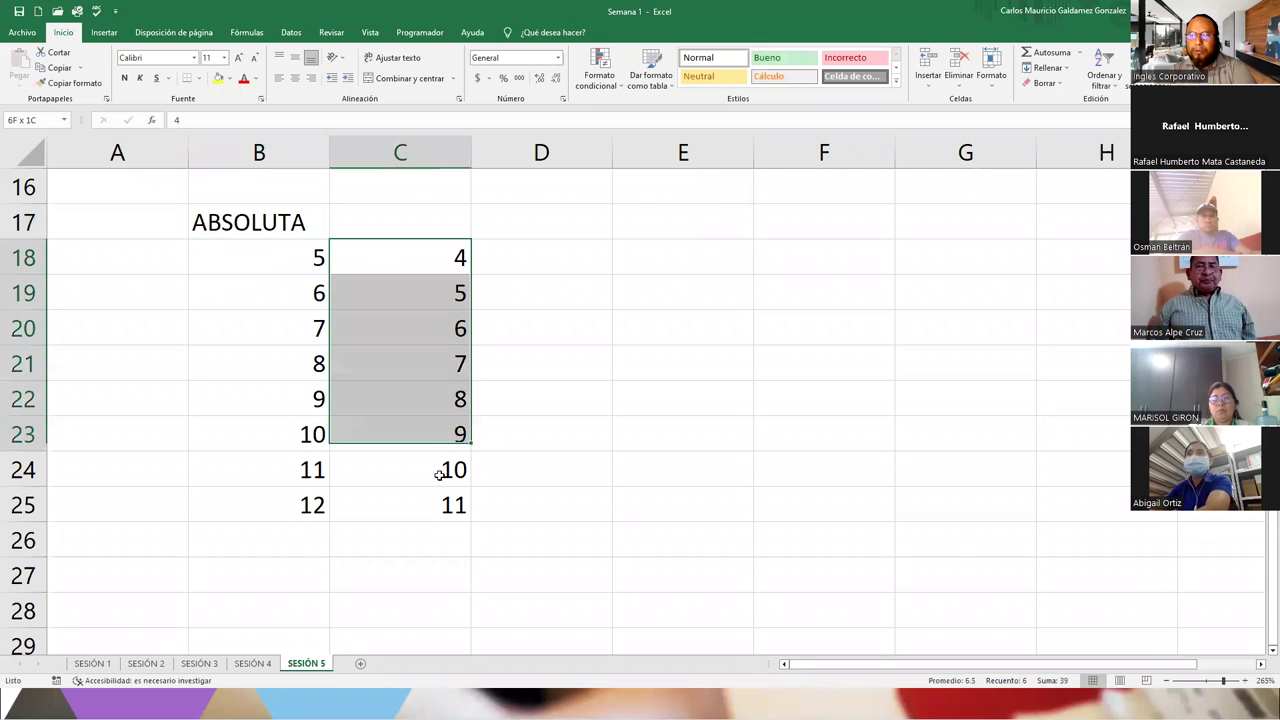
pyautogui.click(290, 291)
pyautogui.moveTo(288, 362); pyautogui.dragTo(267, 507)
pyautogui.press('Delete')
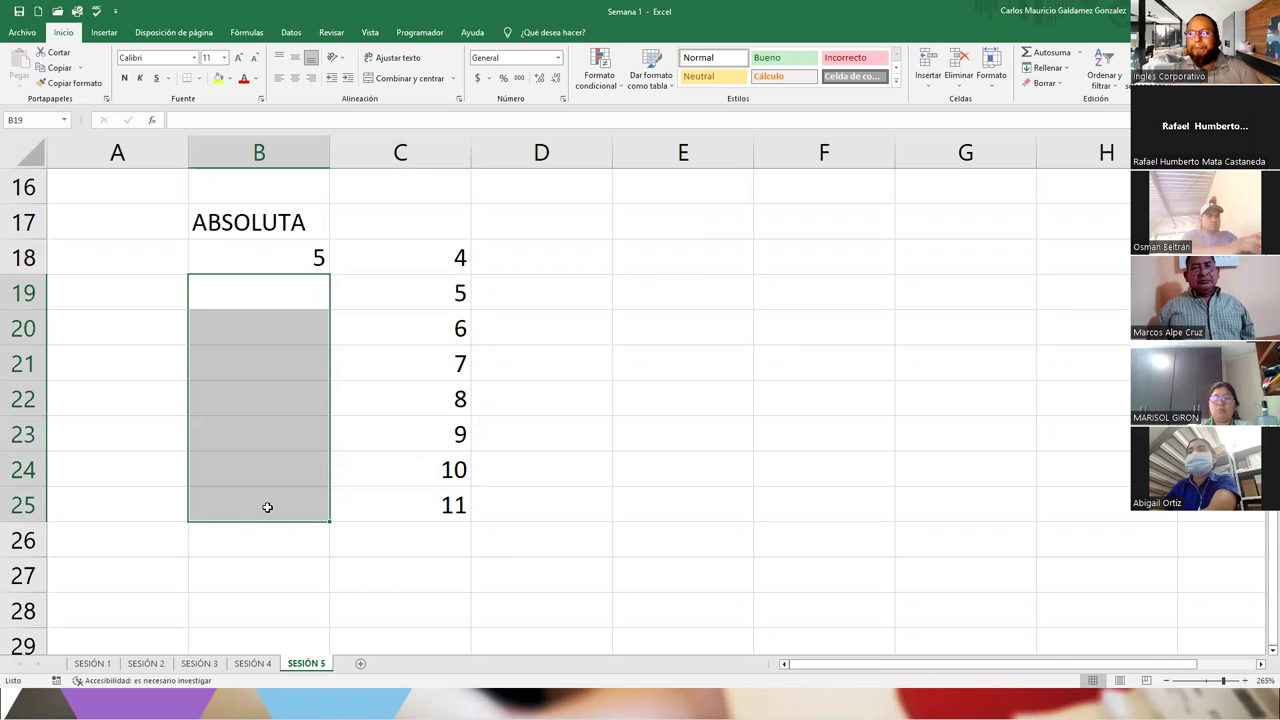
# - Enter =B18*C18 in D18, giving 20
pyautogui.click(511, 265)
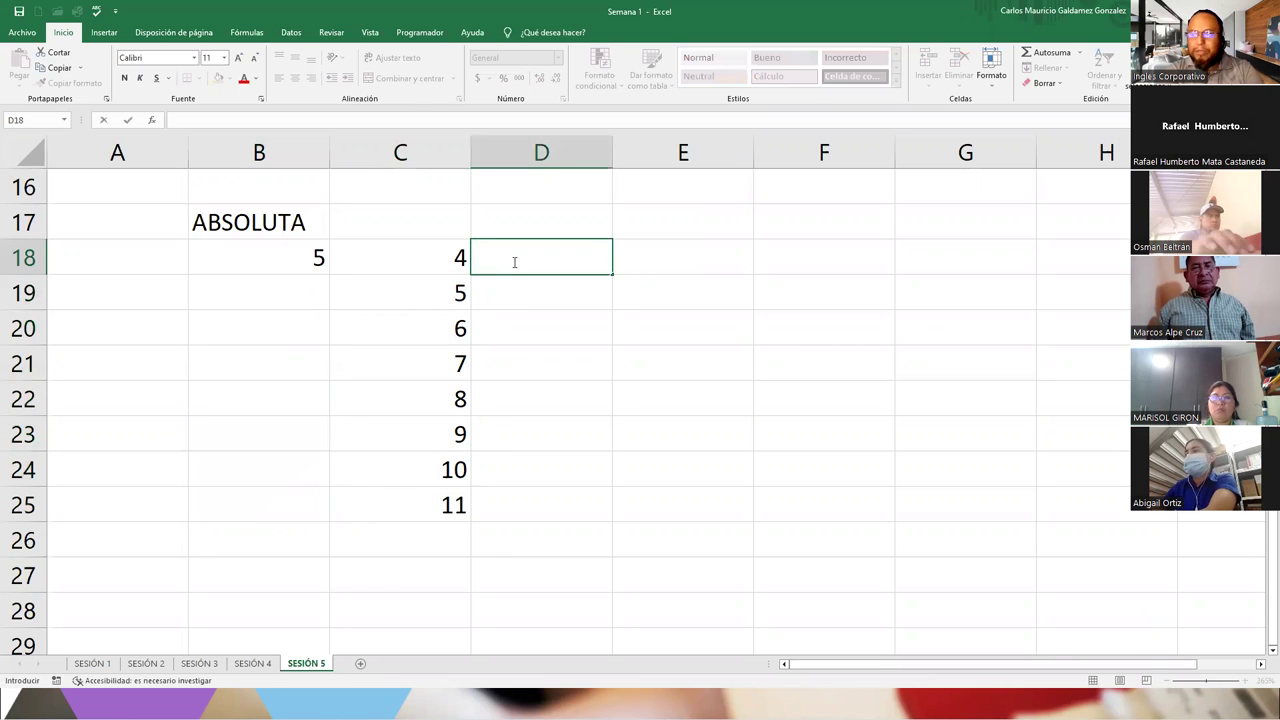
pyautogui.press('Left')
pyautogui.press('Left')
pyautogui.press('Right')
pyautogui.press('Right')
pyautogui.hotkey('ctrl', '0')
pyautogui.press('Left')
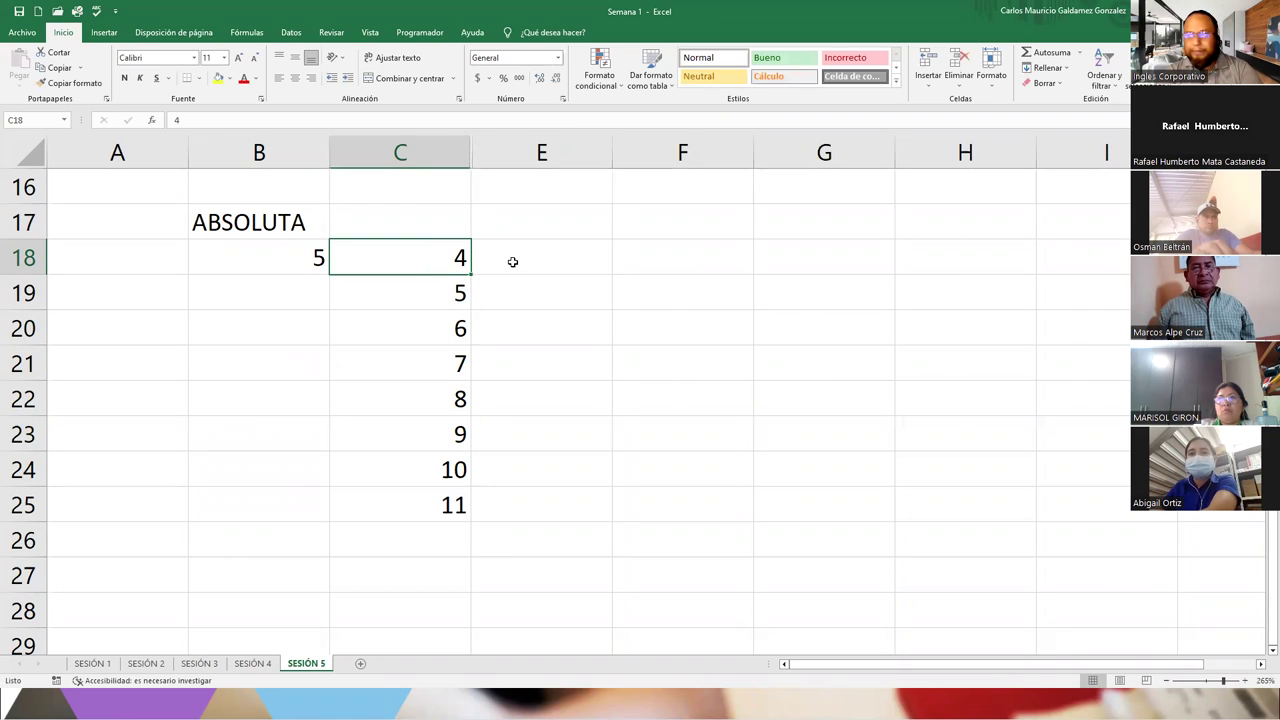
pyautogui.hotkey('ctrl', 'z')
pyautogui.write('=')
pyautogui.press('Left')
pyautogui.press('Left')
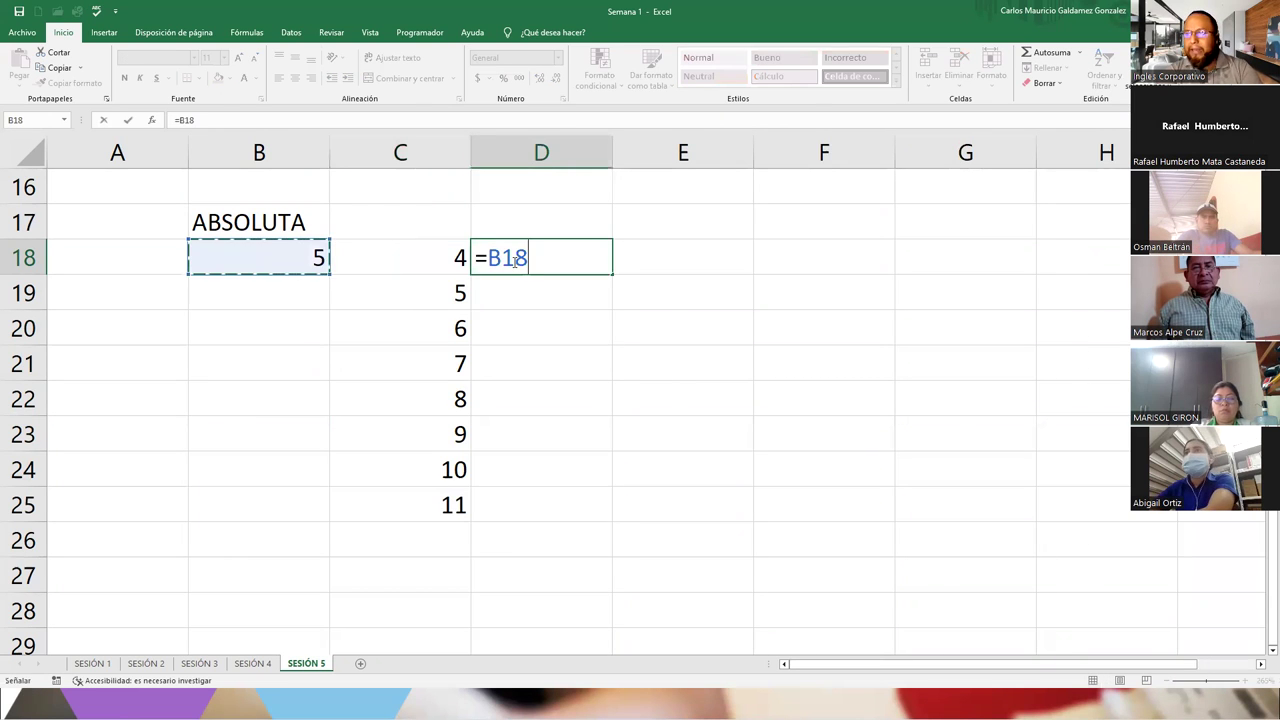
pyautogui.write('*')
pyautogui.press('Left')
pyautogui.press('Return')
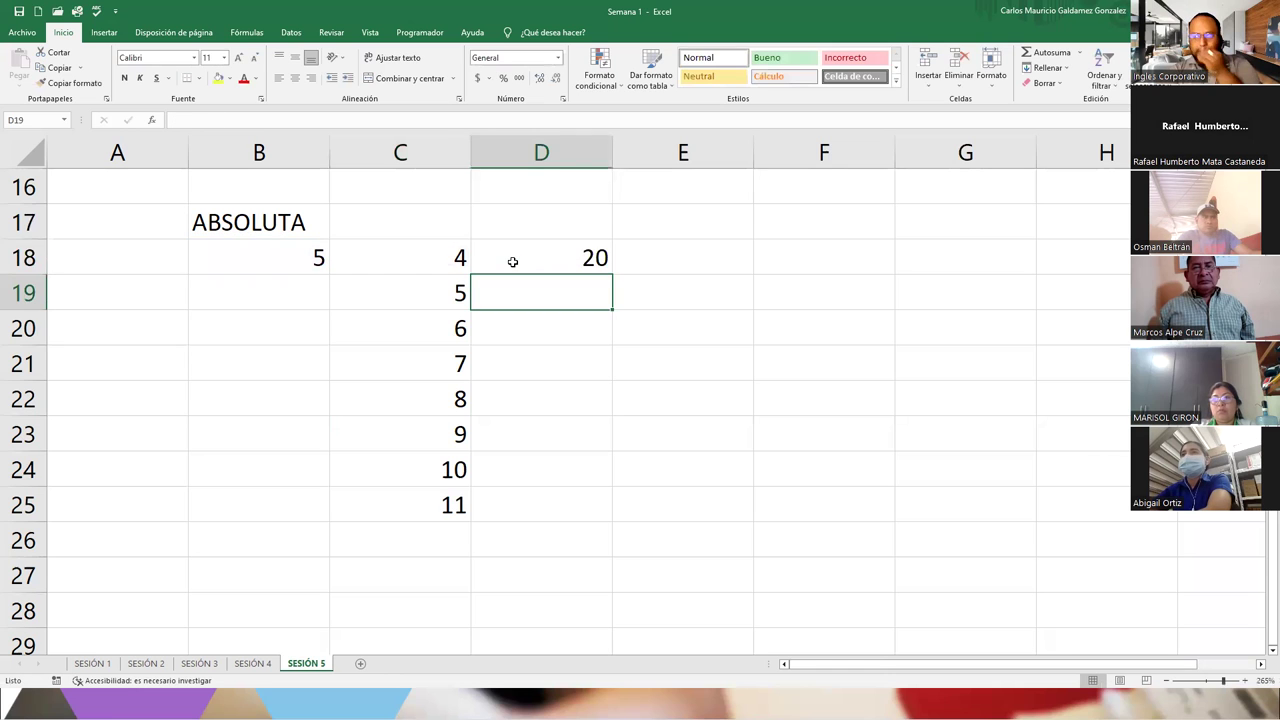
# - Fill D18's formula down to D25 and inspect D19 and D18 returning 0
pyautogui.click(597, 259)
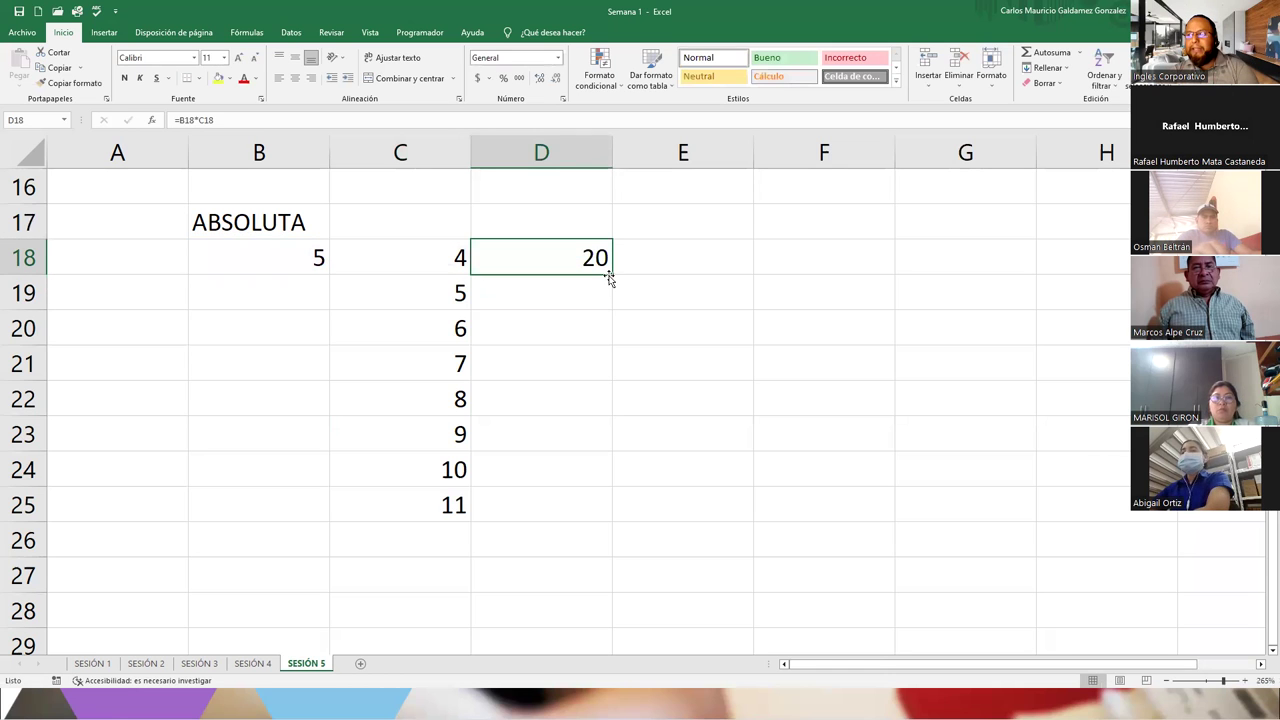
pyautogui.moveTo(609, 275); pyautogui.dragTo(600, 516)
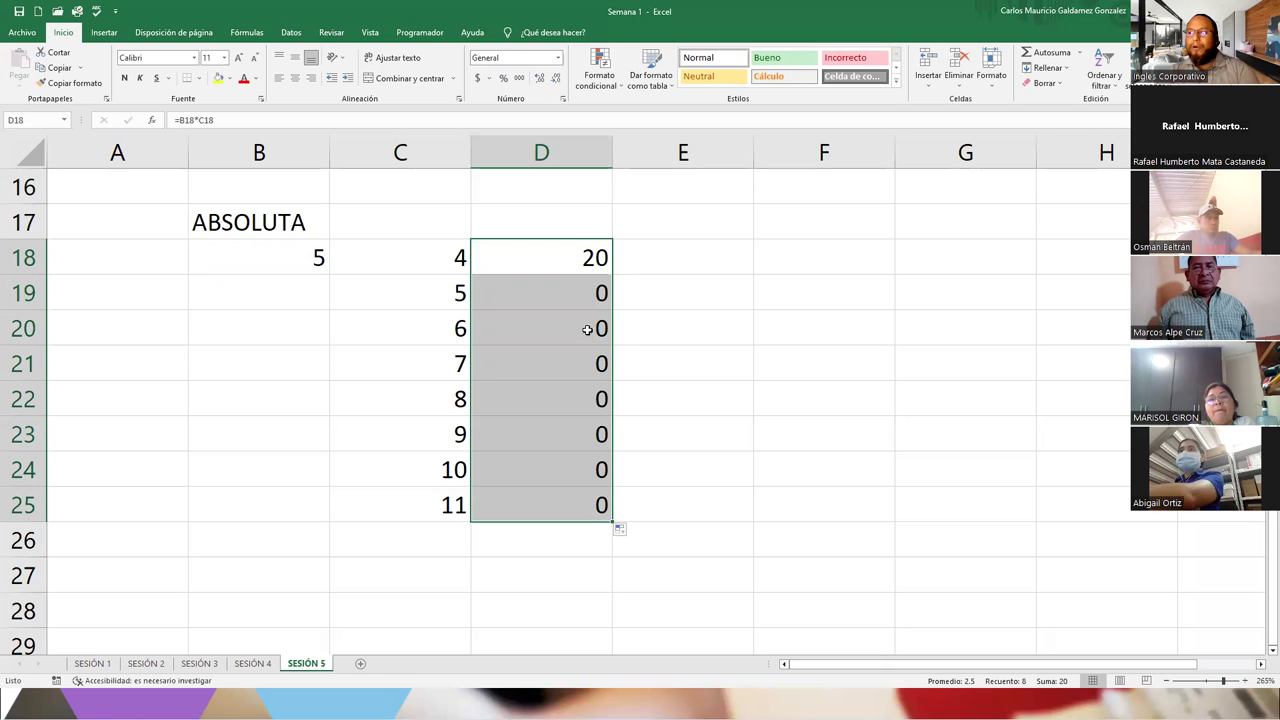
pyautogui.click(546, 313)
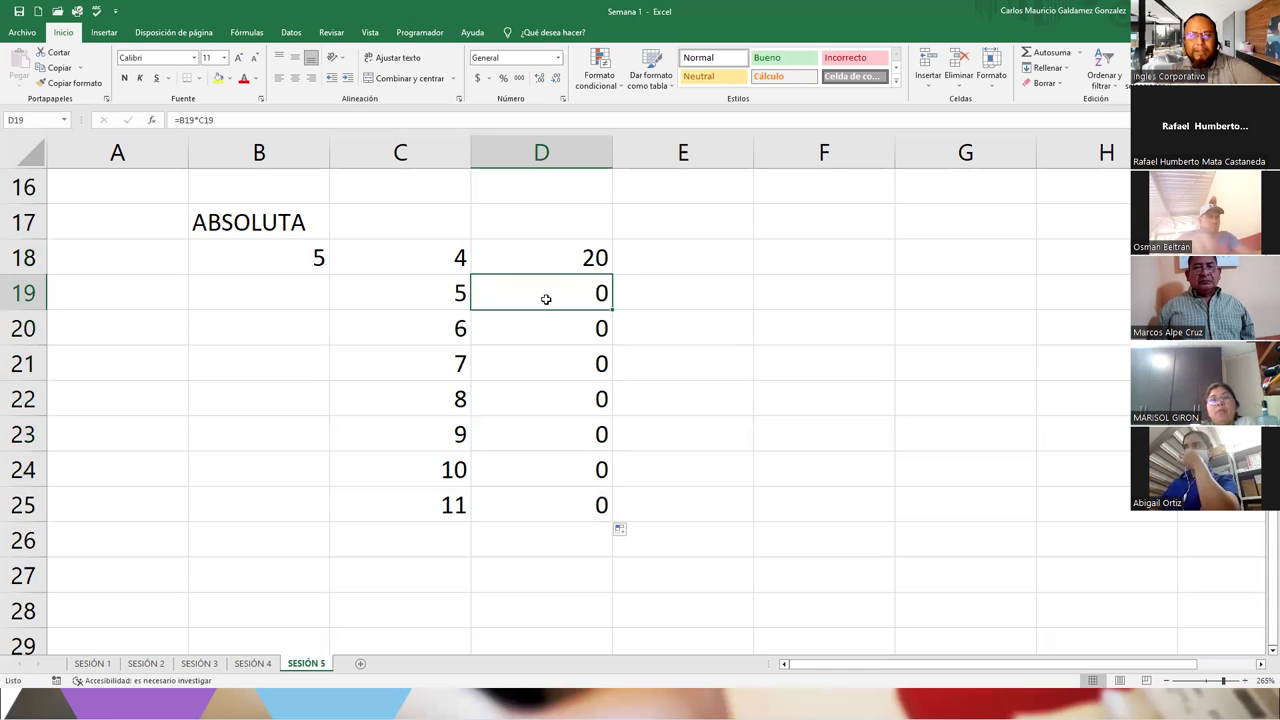
pyautogui.press('F2')
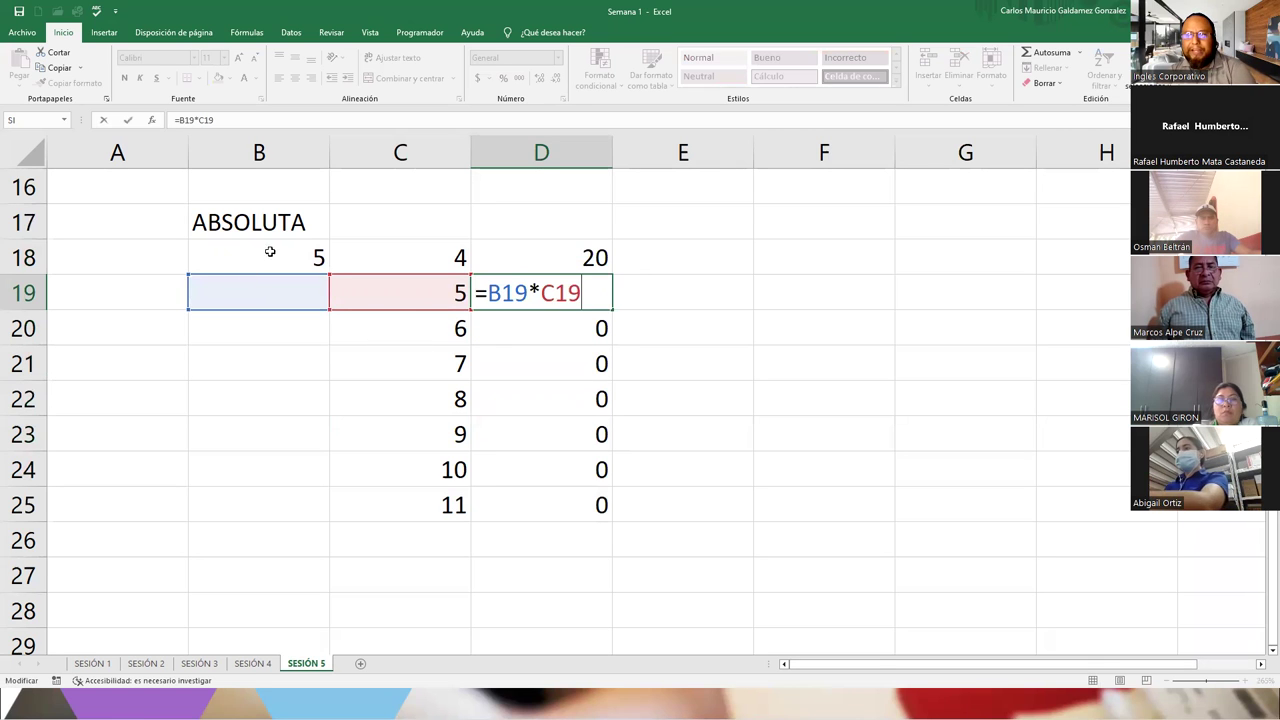
pyautogui.click(552, 261)
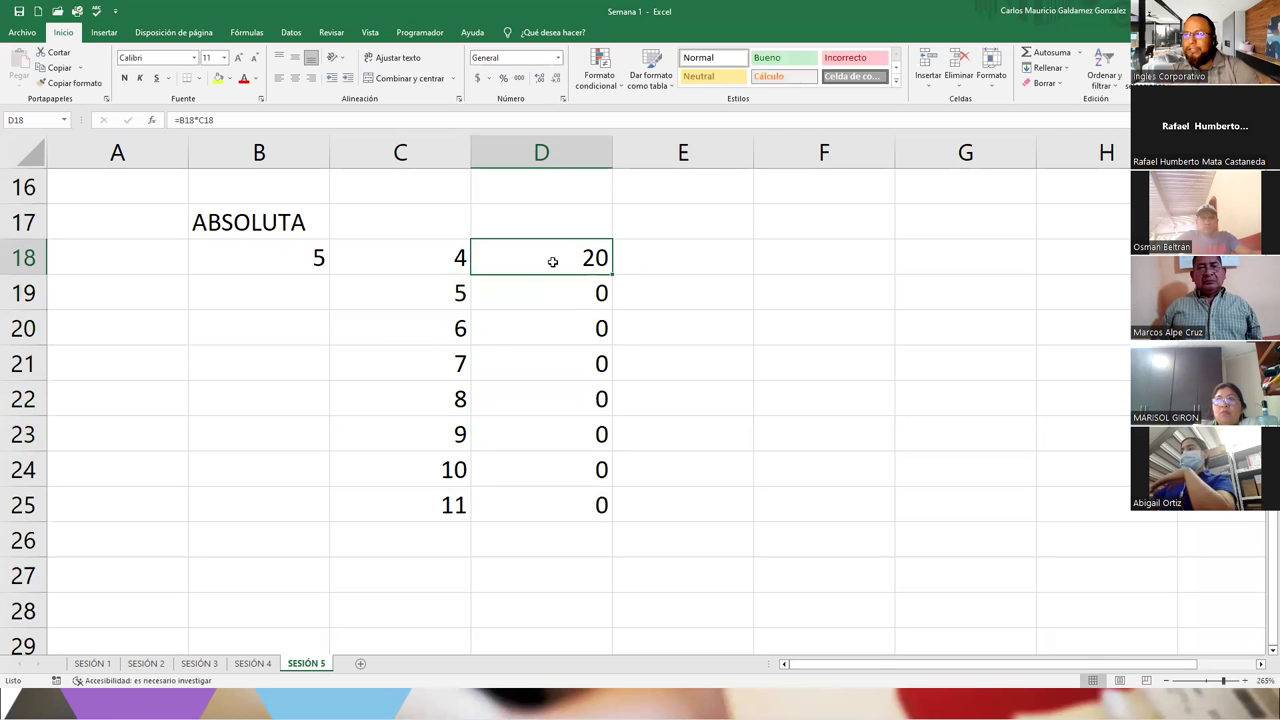
pyautogui.doubleClick(551, 260)
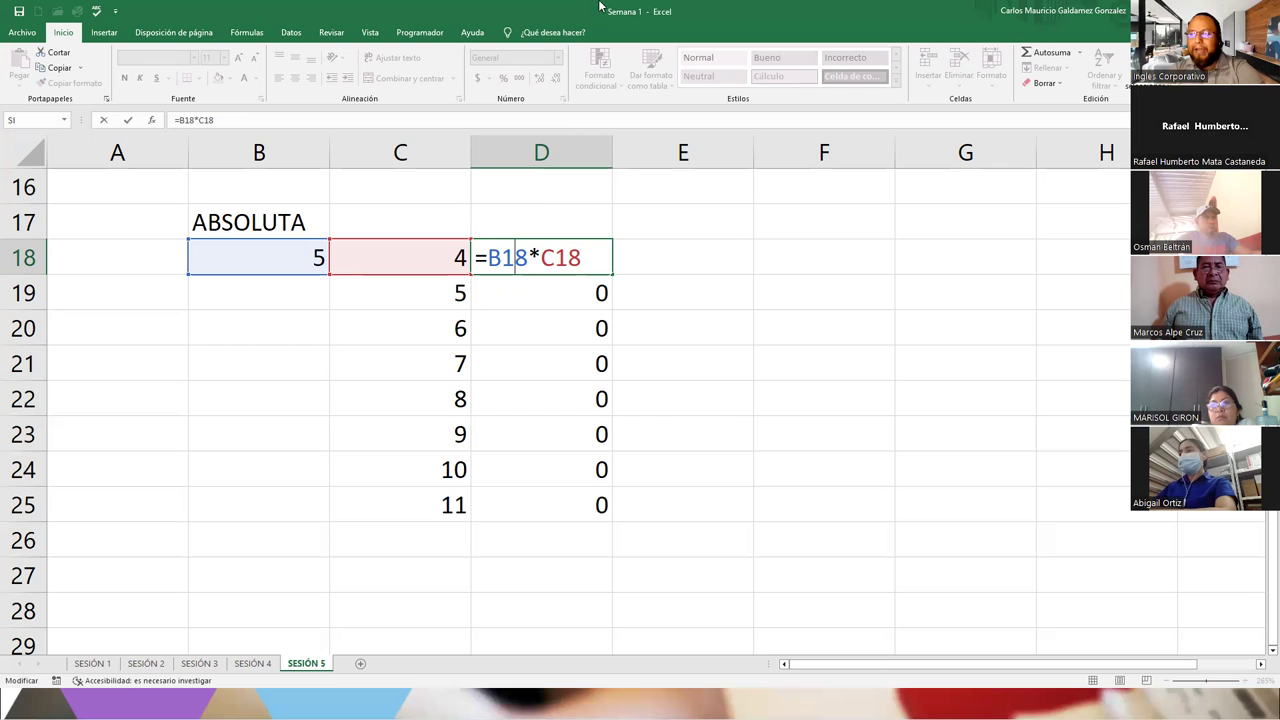
# - Lock B18 with F4 so D18 reads =$B$18*C18, then fill it down to D25
pyautogui.click(501, 257)
pyautogui.press('F4')
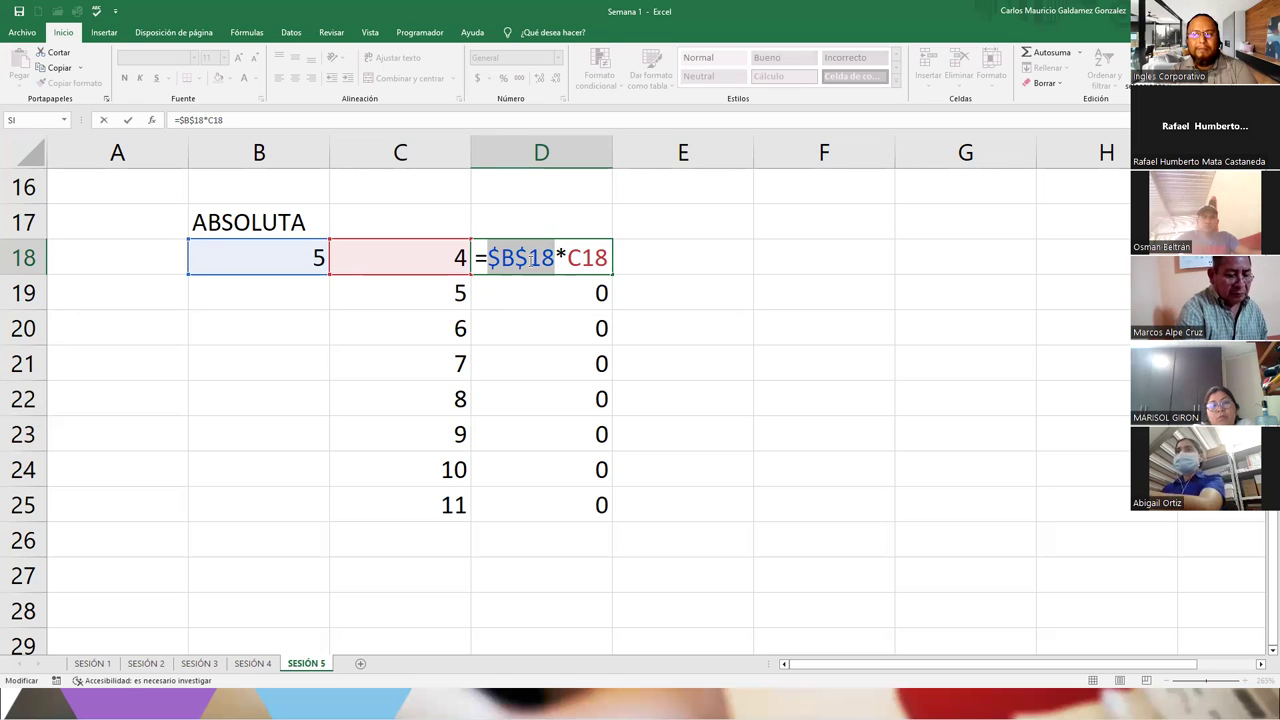
pyautogui.click(529, 258)
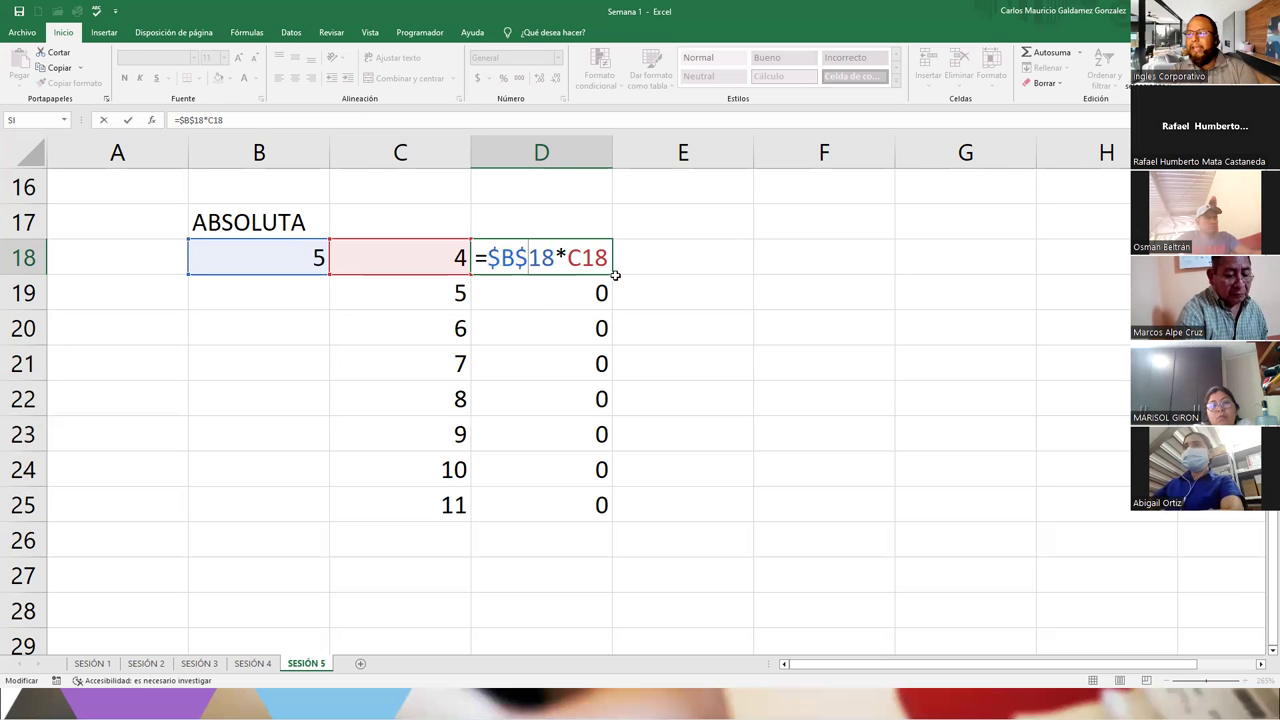
pyautogui.hotkey('ctrl', 'Return')
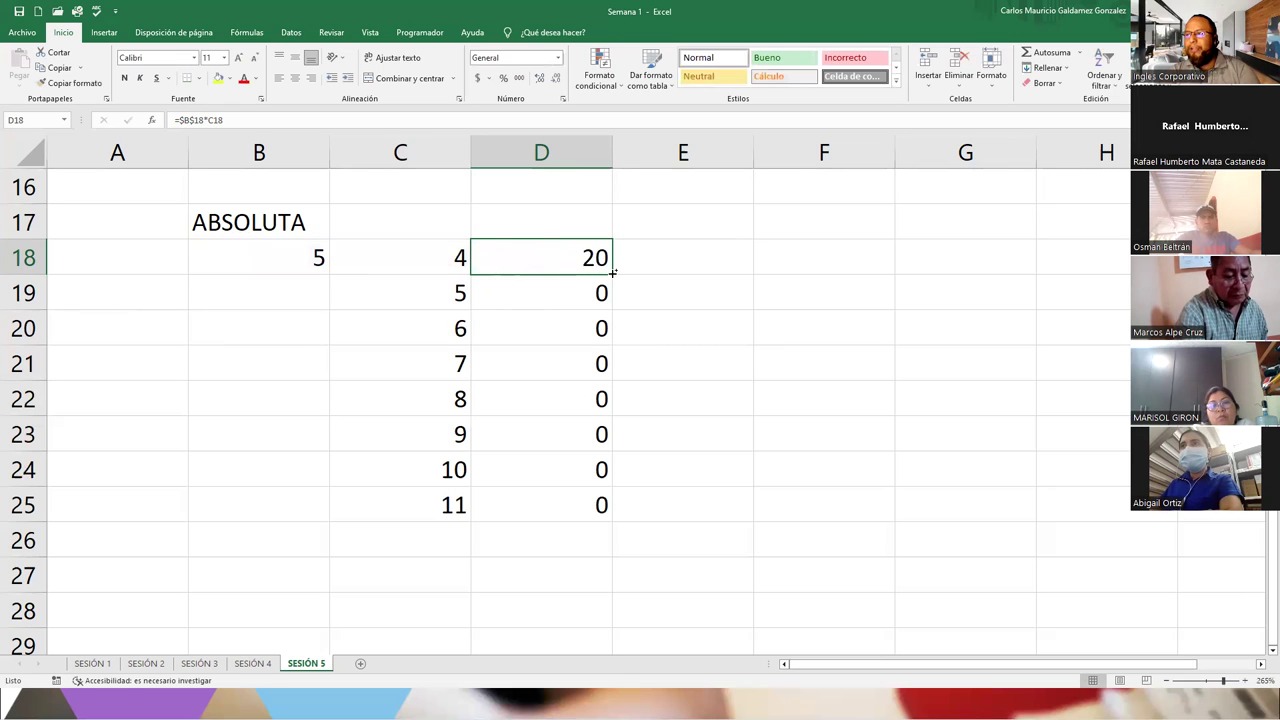
pyautogui.doubleClick(612, 272)
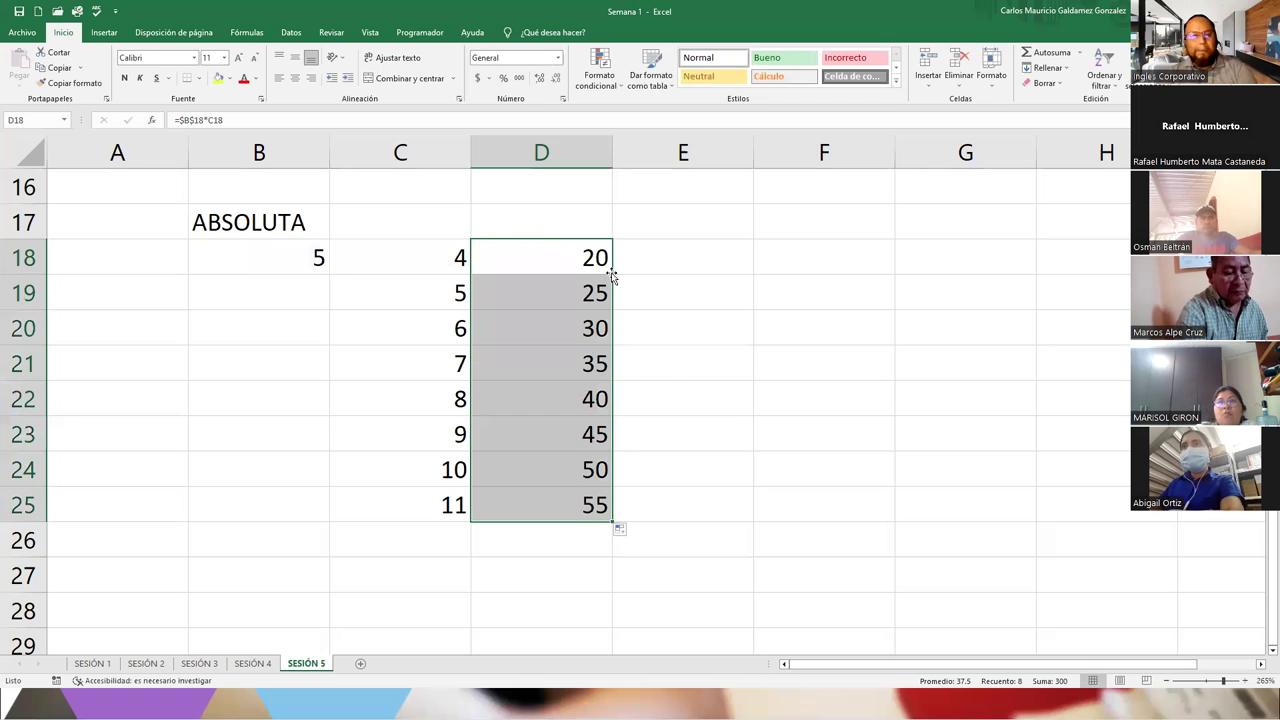
# - Check the =$B$18*C formulas in D19 through D25
pyautogui.doubleClick(551, 292)
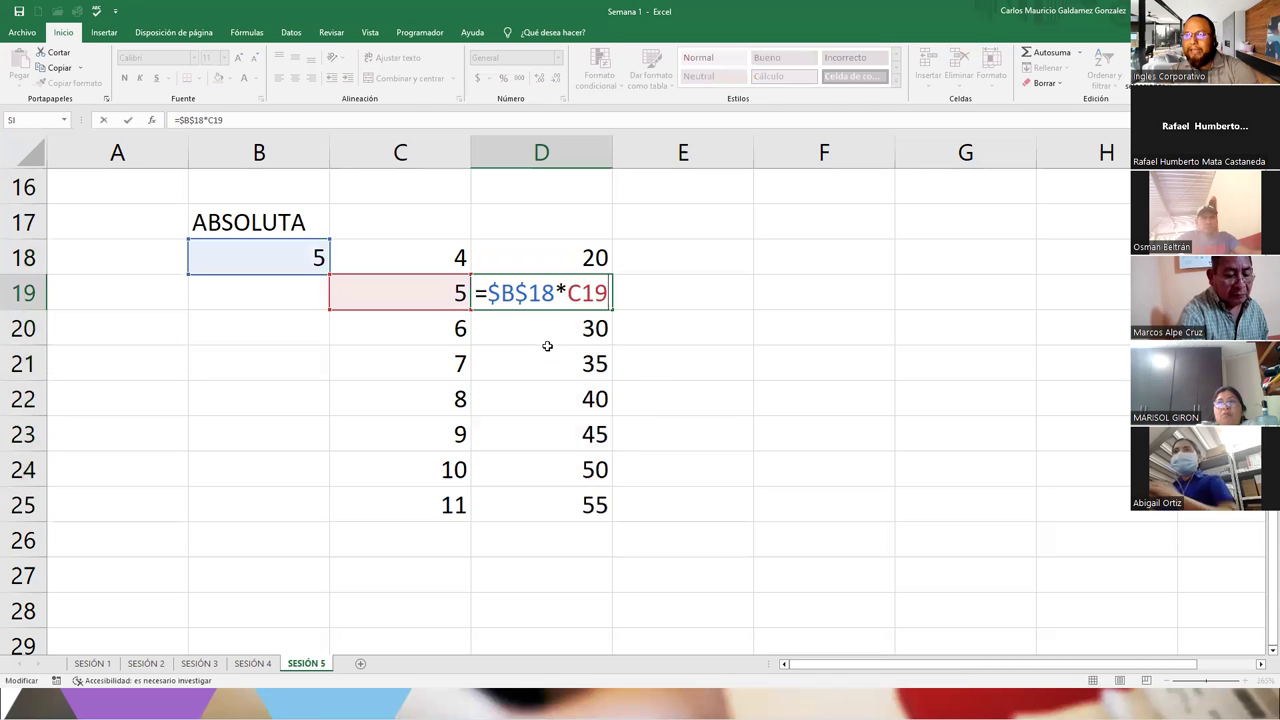
pyautogui.press('Return')
pyautogui.doubleClick(546, 340)
pyautogui.press('Return')
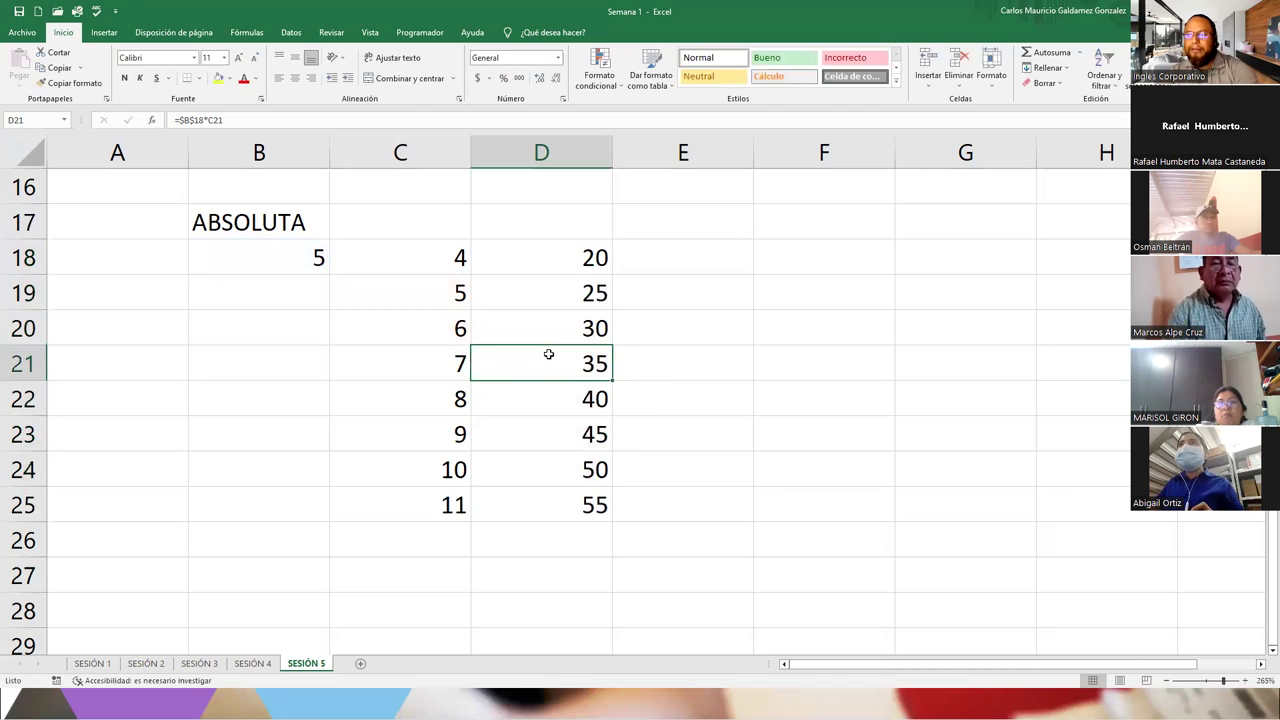
pyautogui.doubleClick(535, 375)
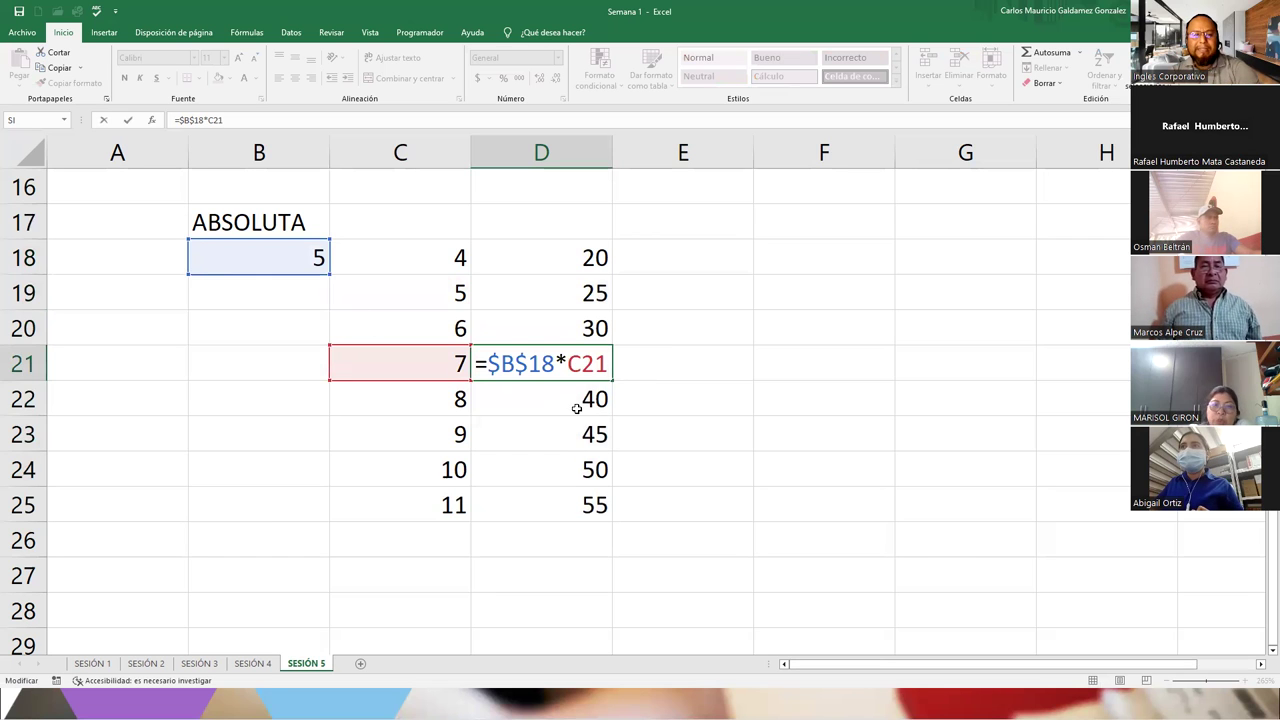
pyautogui.press('Return')
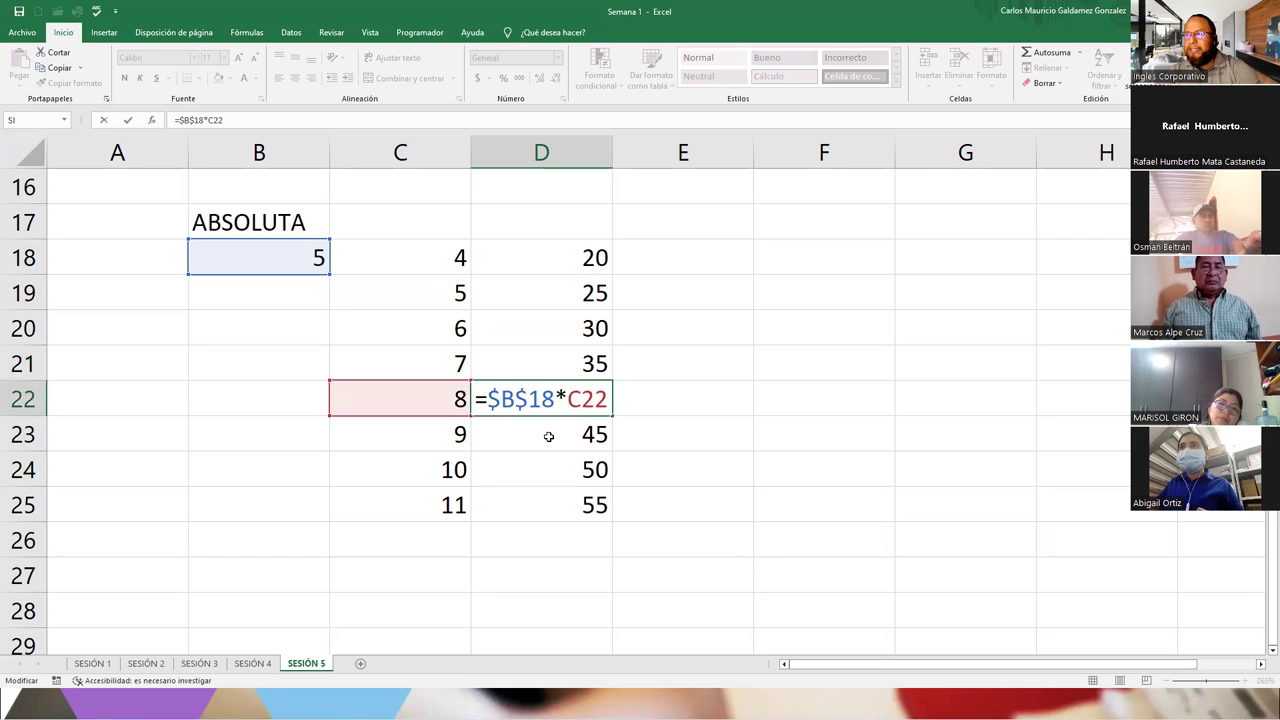
pyautogui.doubleClick(551, 438)
pyautogui.doubleClick(549, 466)
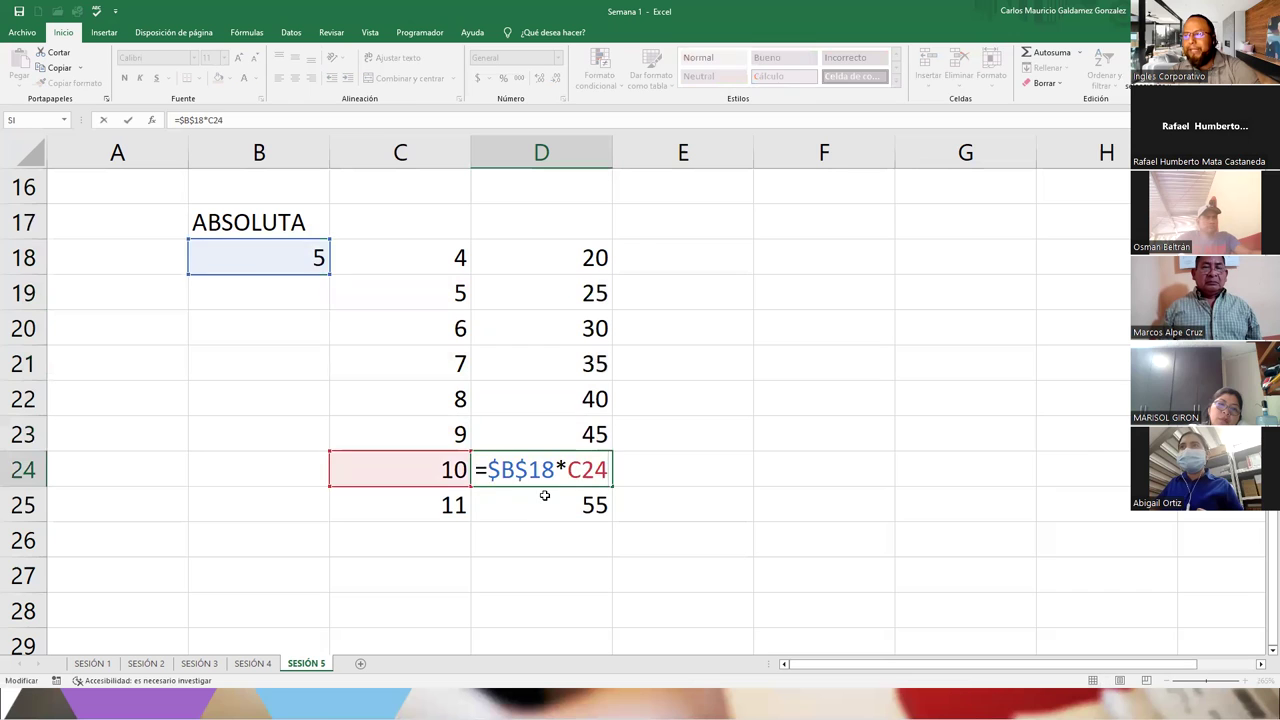
pyautogui.doubleClick(546, 500)
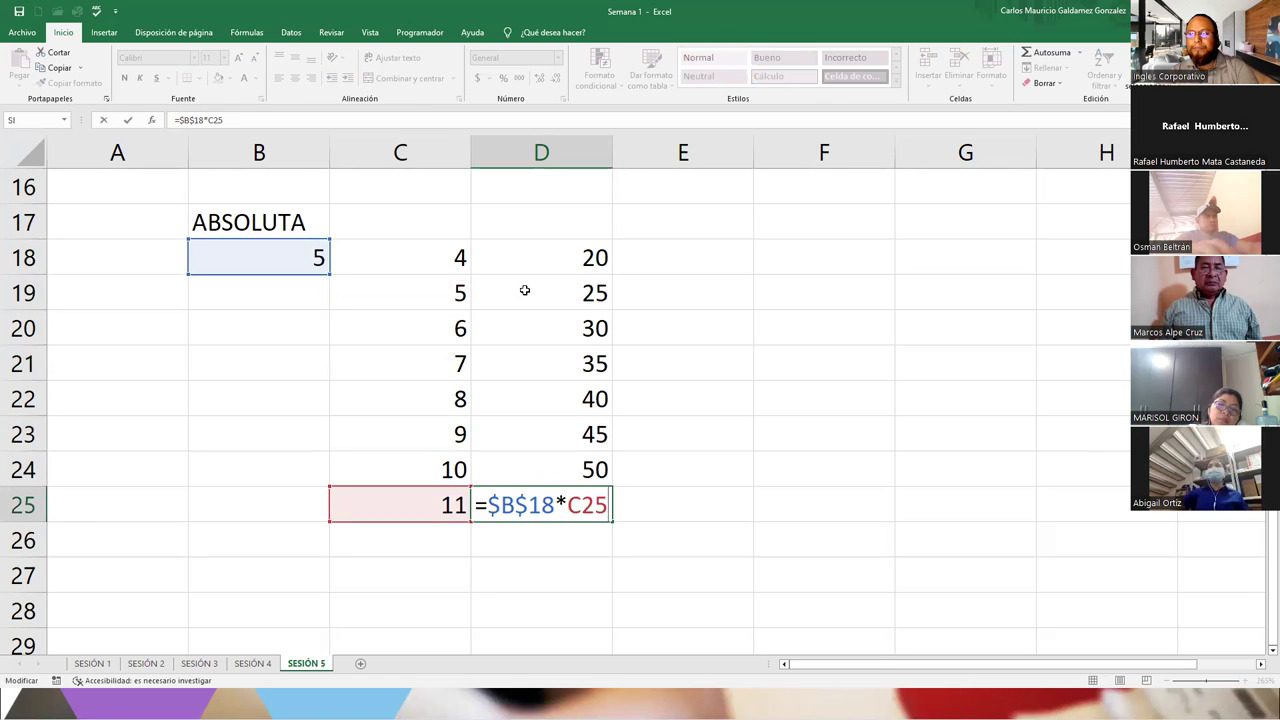
# - Test B18 with 10, undo back to 5, and reselect D18
pyautogui.click(263, 258)
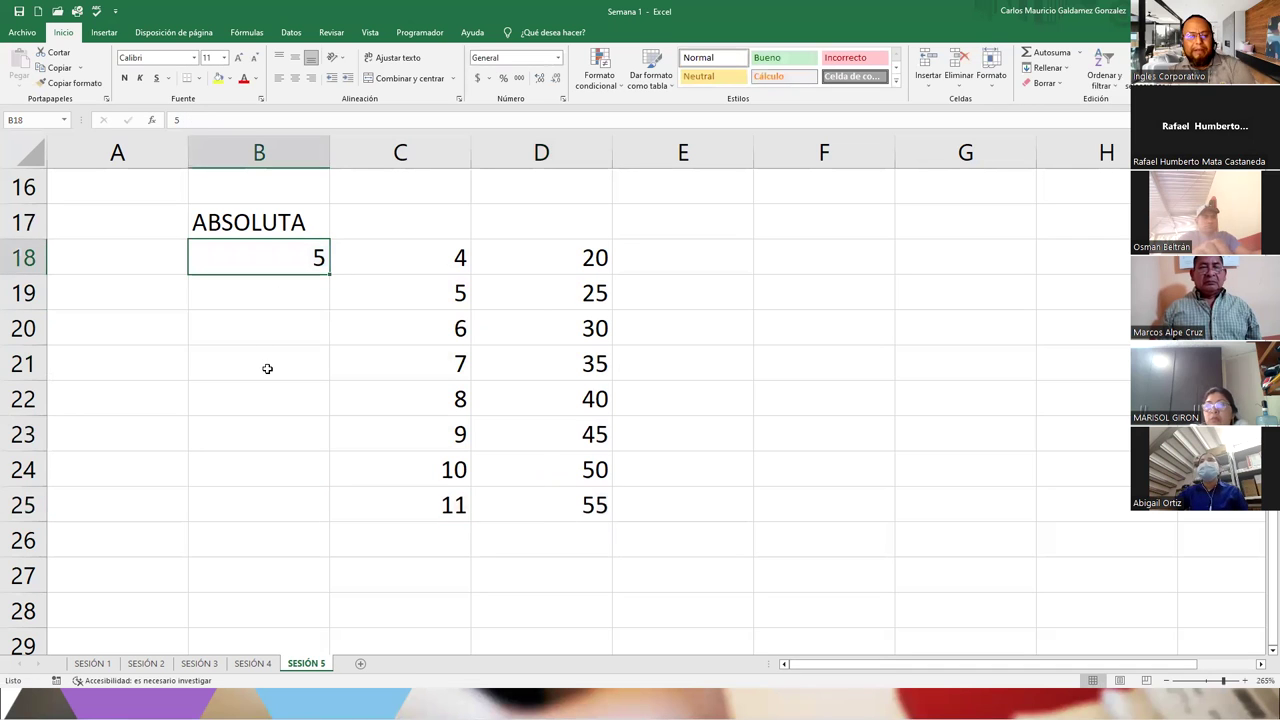
pyautogui.write('10')
pyautogui.press('Return')
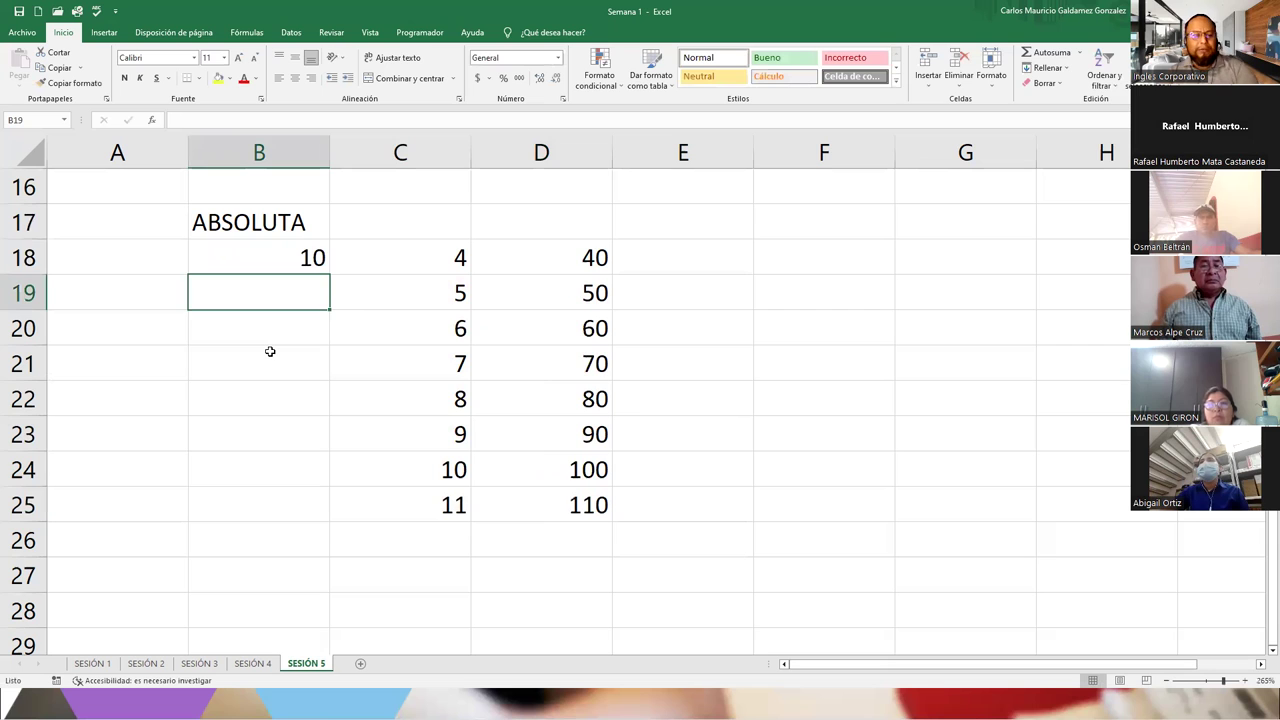
pyautogui.hotkey('ctrl', 'z')
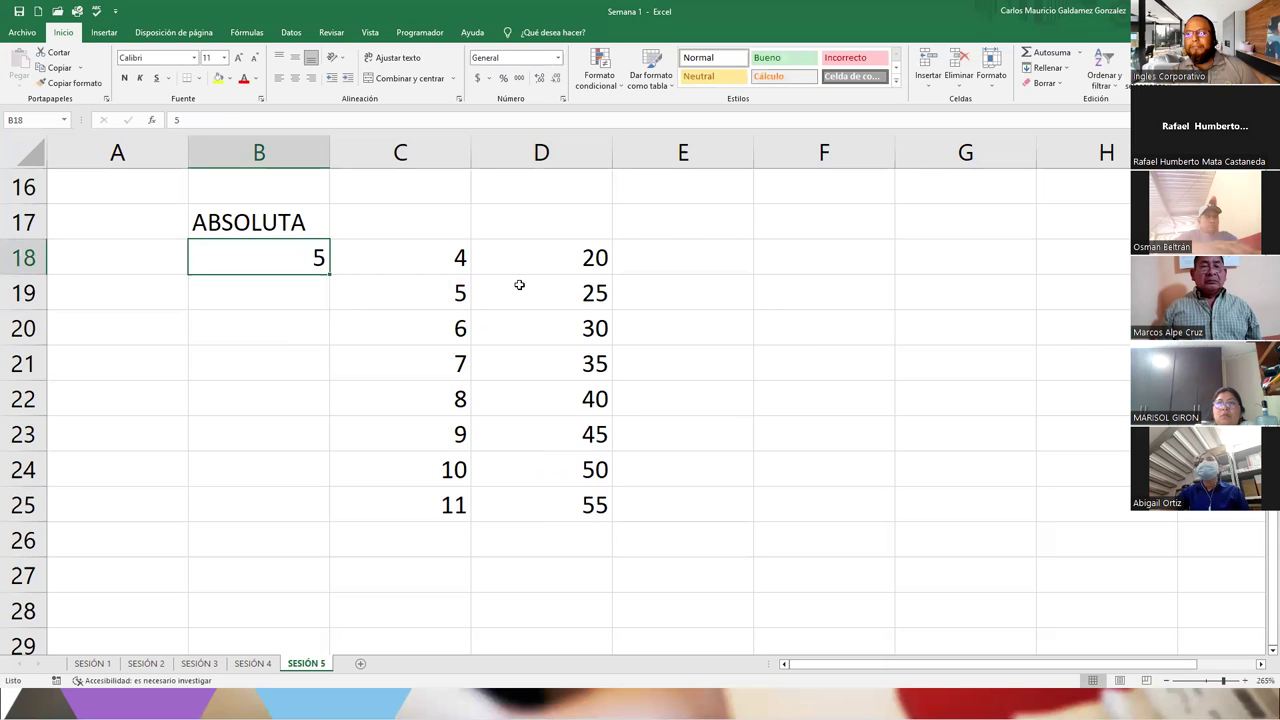
pyautogui.click(522, 282)
pyautogui.click(543, 260)
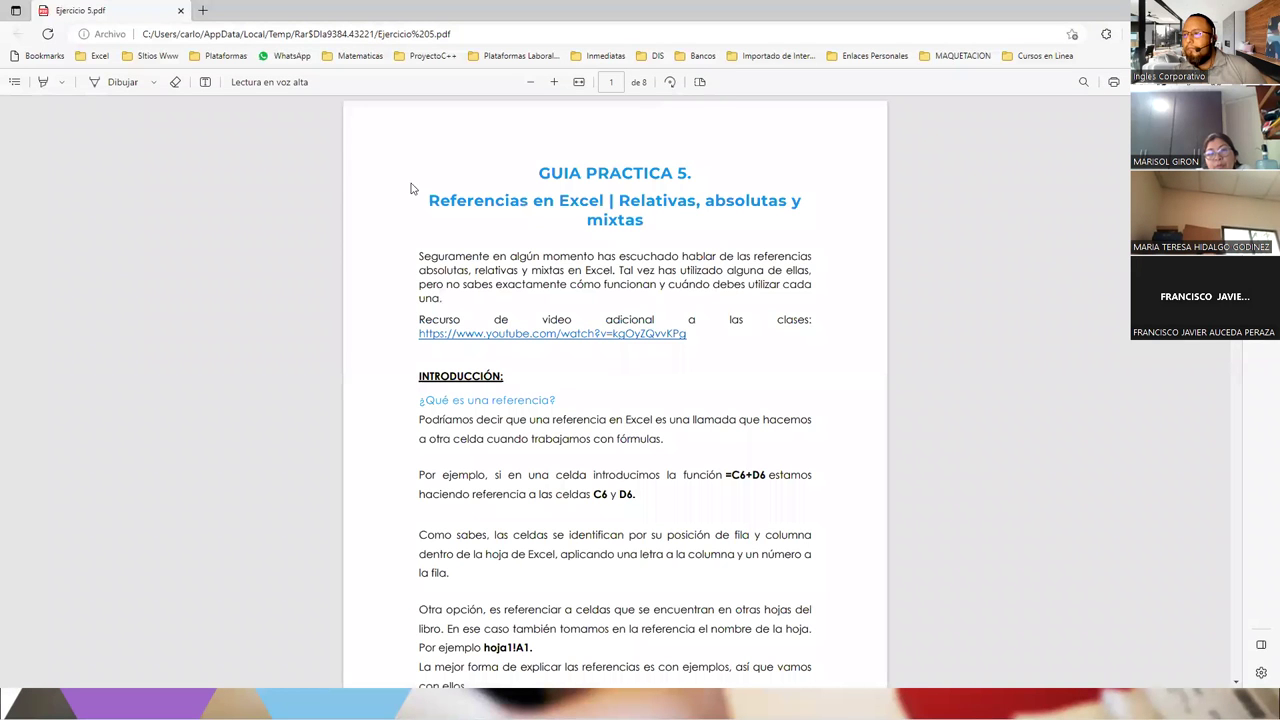
pyautogui.click(1165, 10)
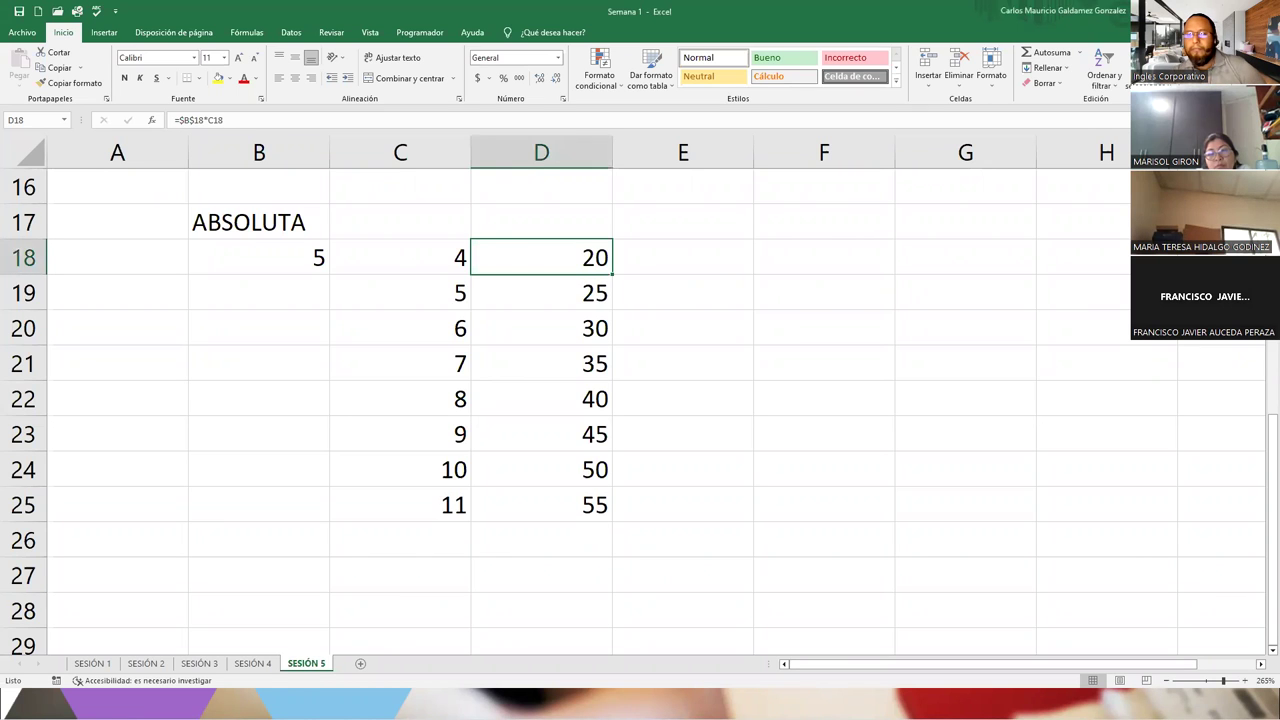
# - Review the DEMO1 and Ejemplo sheets of Ejercicio 5, then return to Semana 1
pyautogui.hotkey('alt', 'Tab')
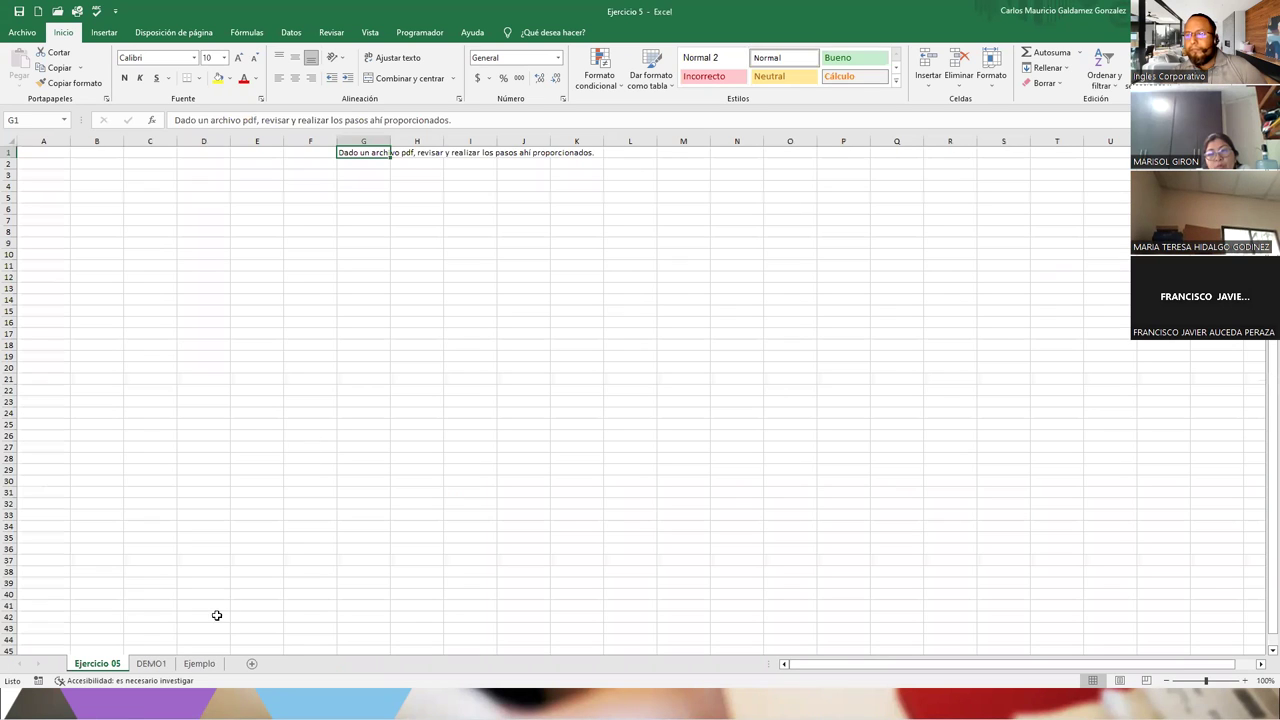
pyautogui.click(152, 665)
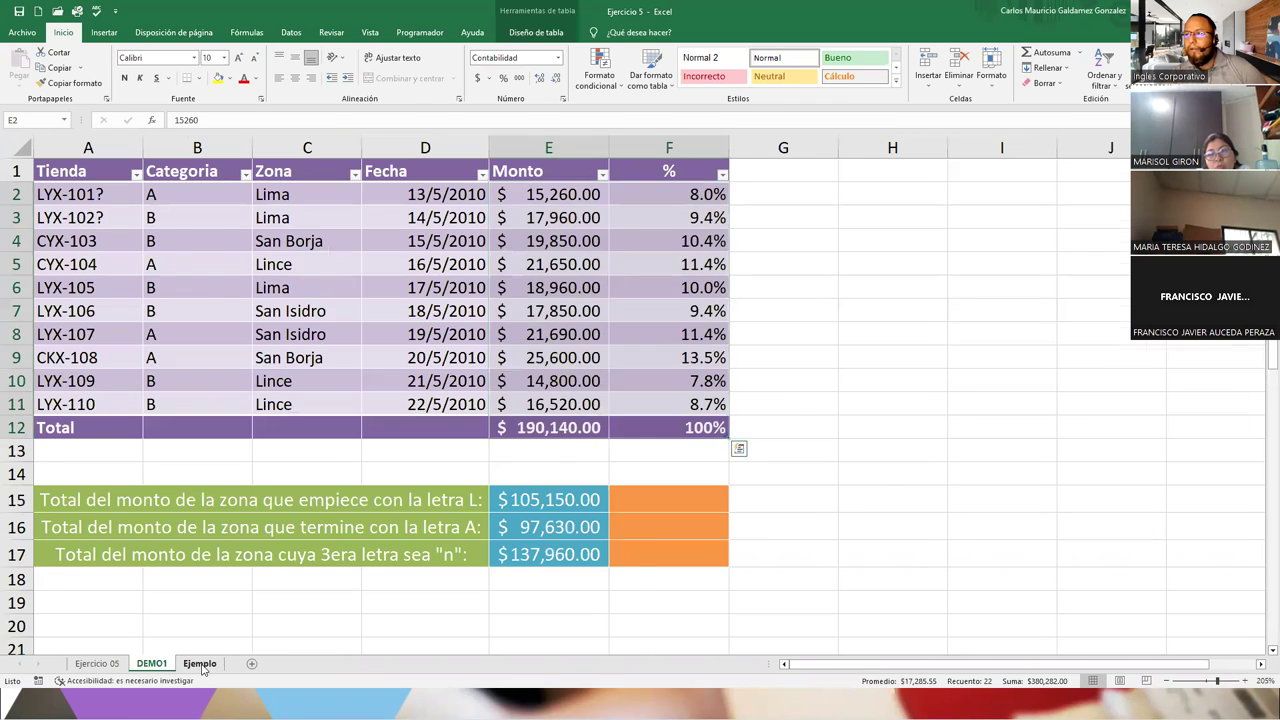
pyautogui.click(200, 665)
pyautogui.scroll(13, 247, 460)
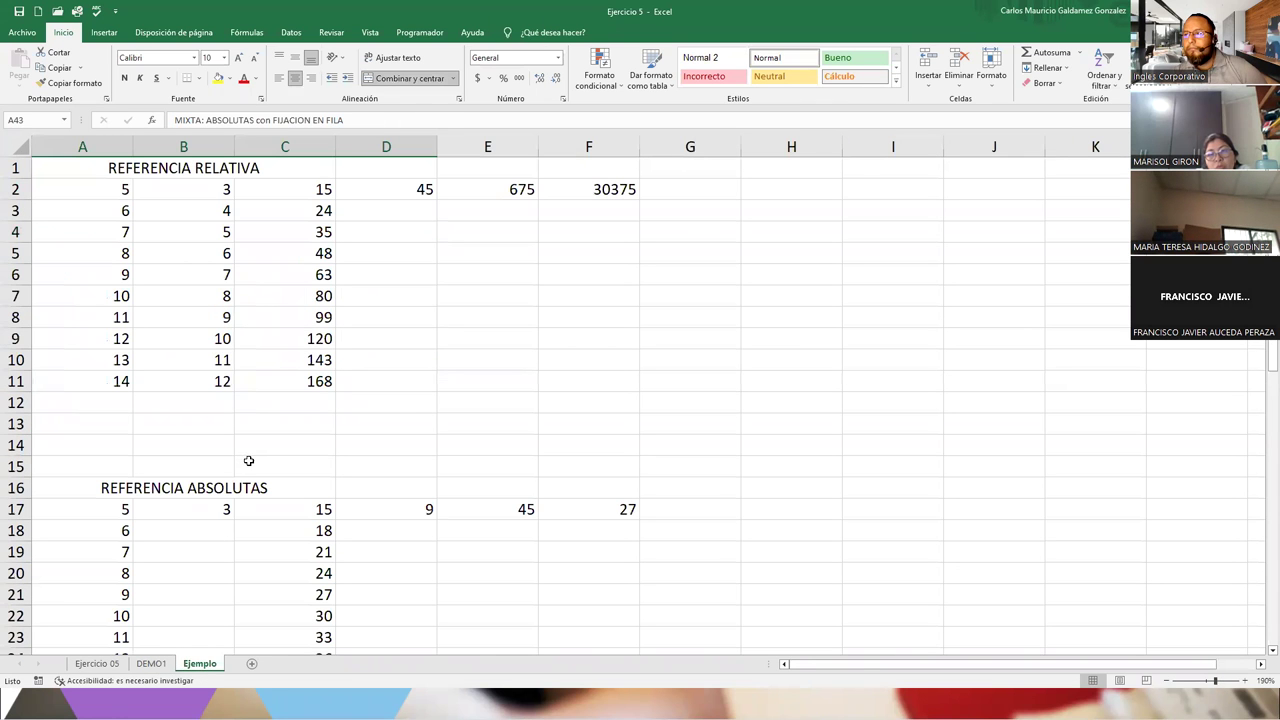
pyautogui.hotkey('alt', 'Tab')
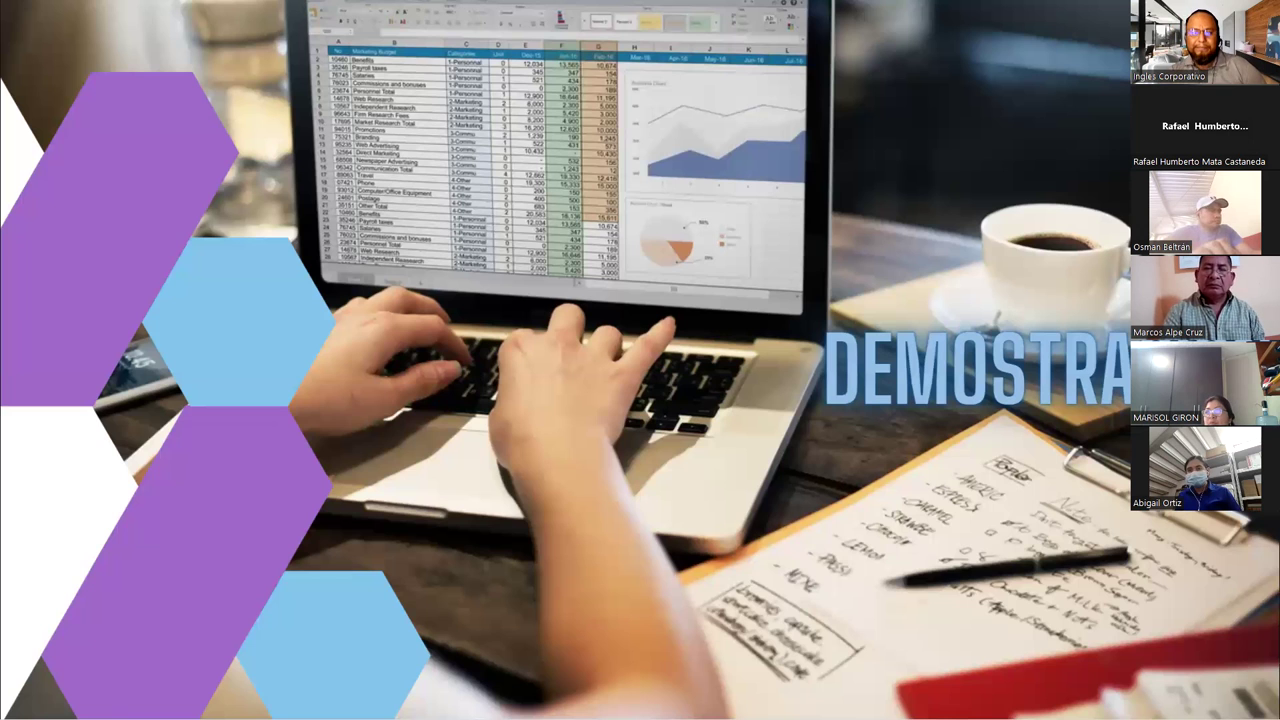
# - Leave the slideshow for Ejercicio 5's Ejemplo sheet, scrolled to the ABSOLUTAS and MIXTA tables
pyautogui.hotkey('alt', 'Tab')
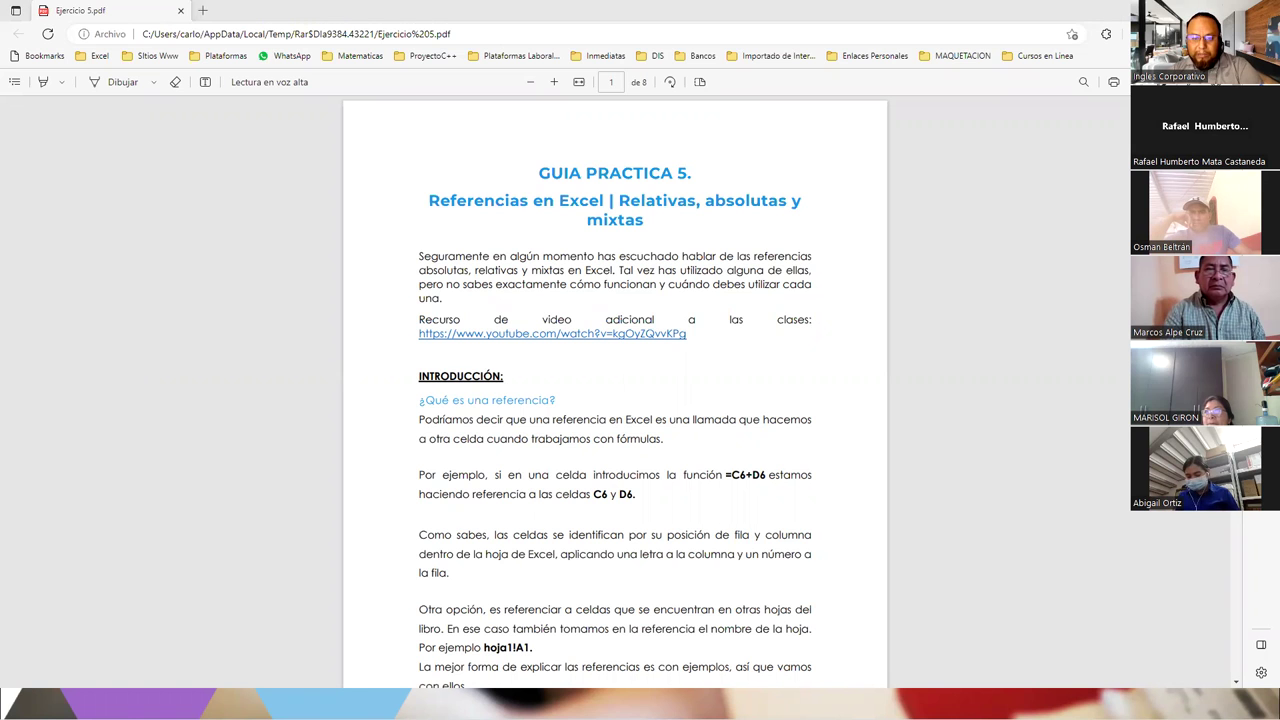
pyautogui.hotkey('alt', 'Tab')
pyautogui.scroll(-5, 512, 382)
pyautogui.scroll(-4, 512, 382)
pyautogui.scroll(4, 510, 390)
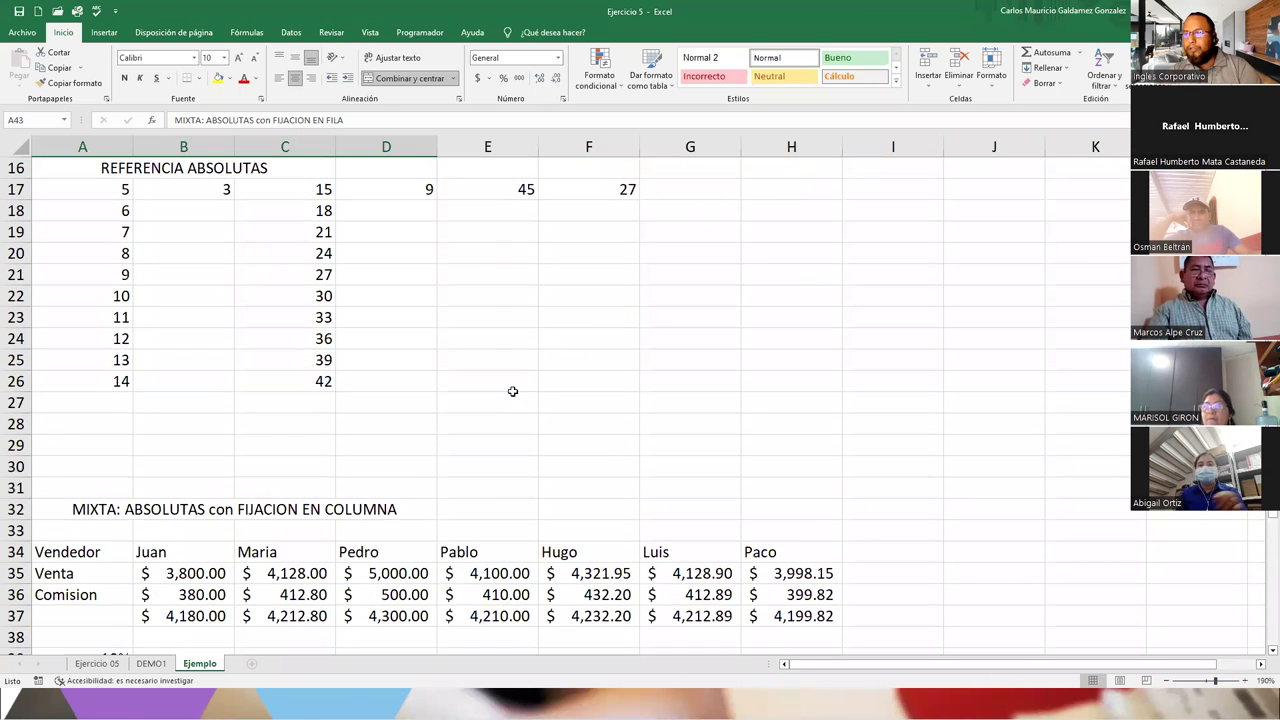
pyautogui.scroll(-5, 507, 402)
# - Copy A32:H51 from the Ejemplo sheet, dismiss the clipboard prompt, and return to Semana 1
pyautogui.click(133, 199)
pyautogui.moveTo(133, 199); pyautogui.dragTo(823, 608)
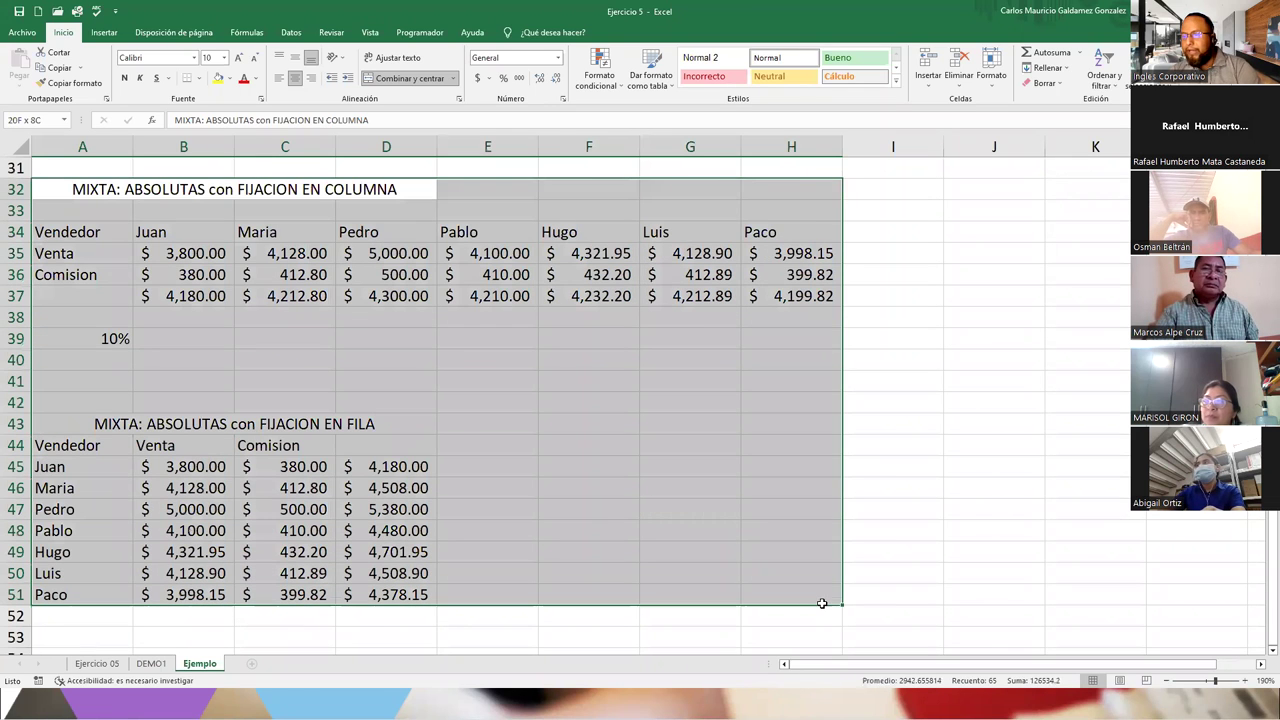
pyautogui.hotkey('ctrl', 'c')
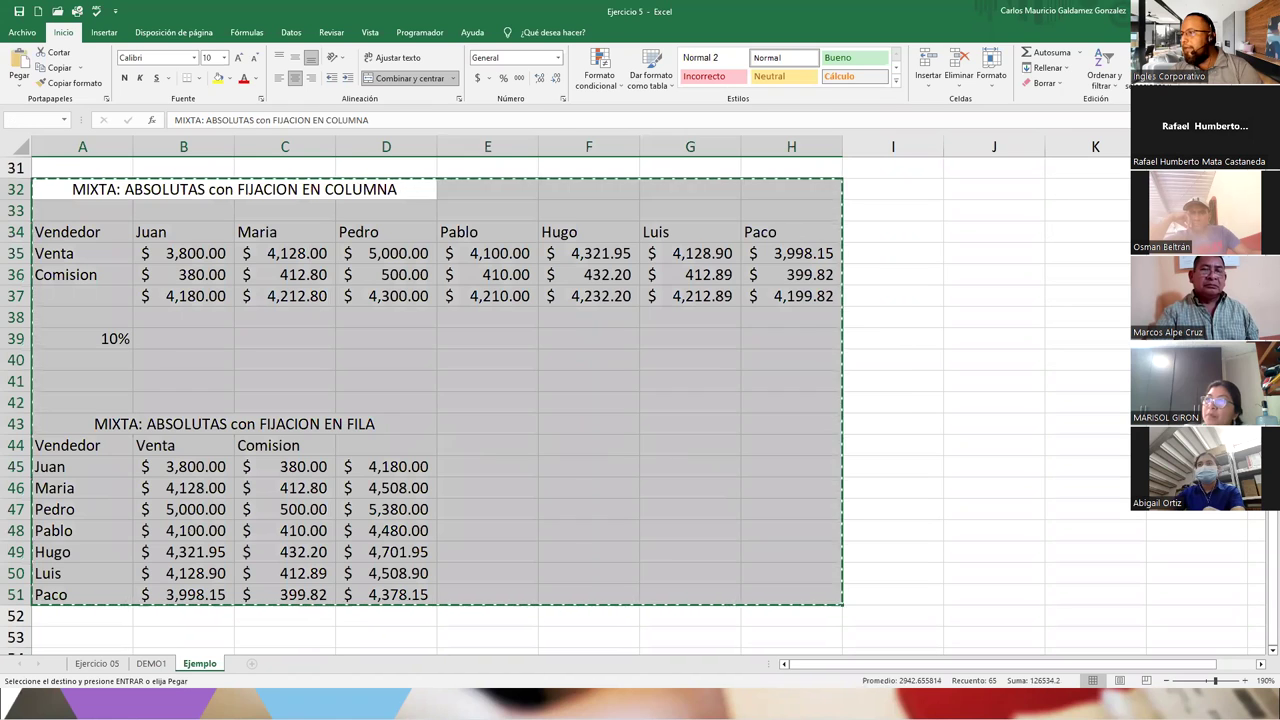
pyautogui.click(710, 396)
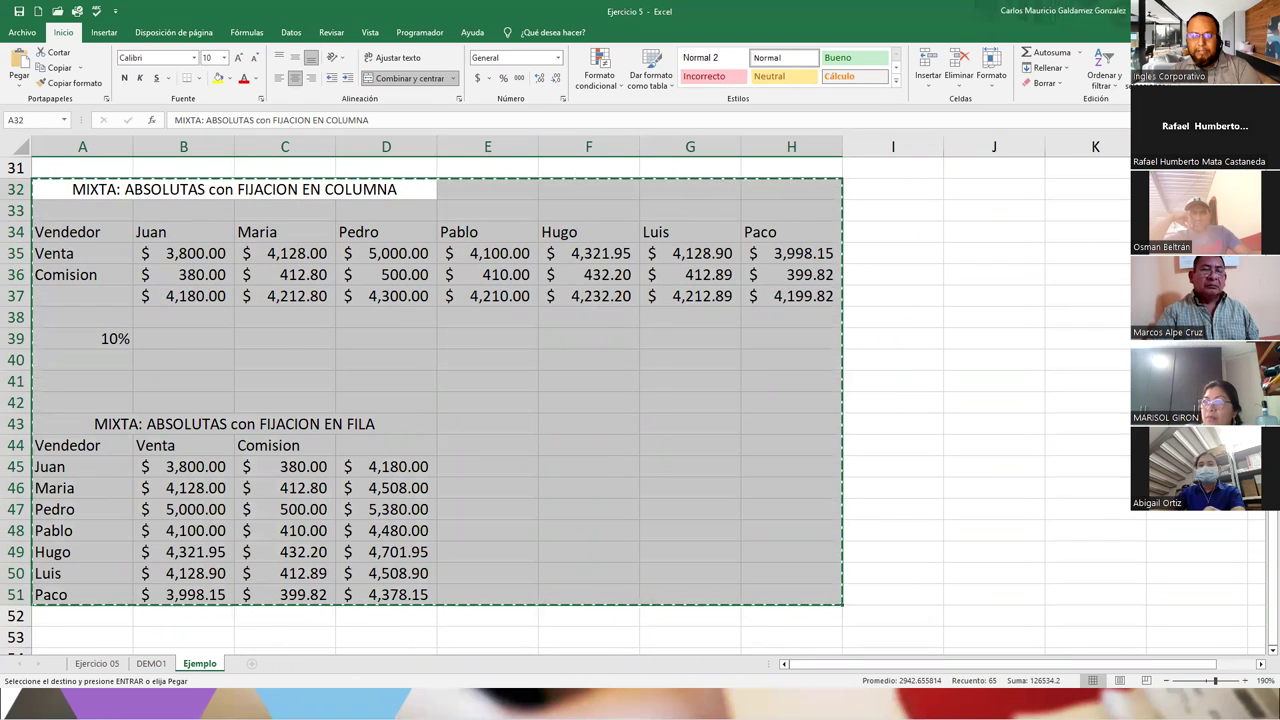
pyautogui.hotkey('alt', 'Tab')
pyautogui.scroll(-3, 220, 469)
# - Paste the two MIXTA tables into SESIÓN 5 at A28
pyautogui.scroll(-2, 206, 457)
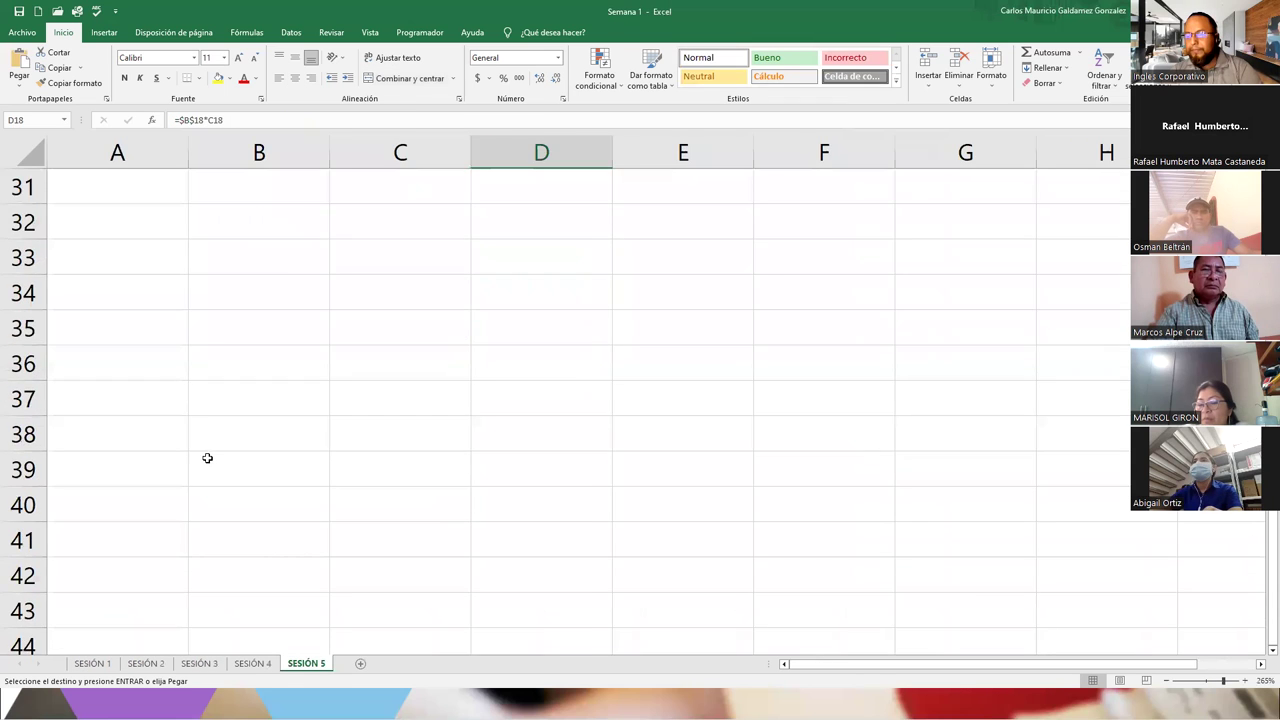
pyautogui.keyDown('ctrl'); pyautogui.scroll(-1, 218, 458); pyautogui.keyUp('ctrl')
pyautogui.keyDown('ctrl'); pyautogui.scroll(-3, 218, 458); pyautogui.keyUp('ctrl')
pyautogui.scroll(5, 240, 460)
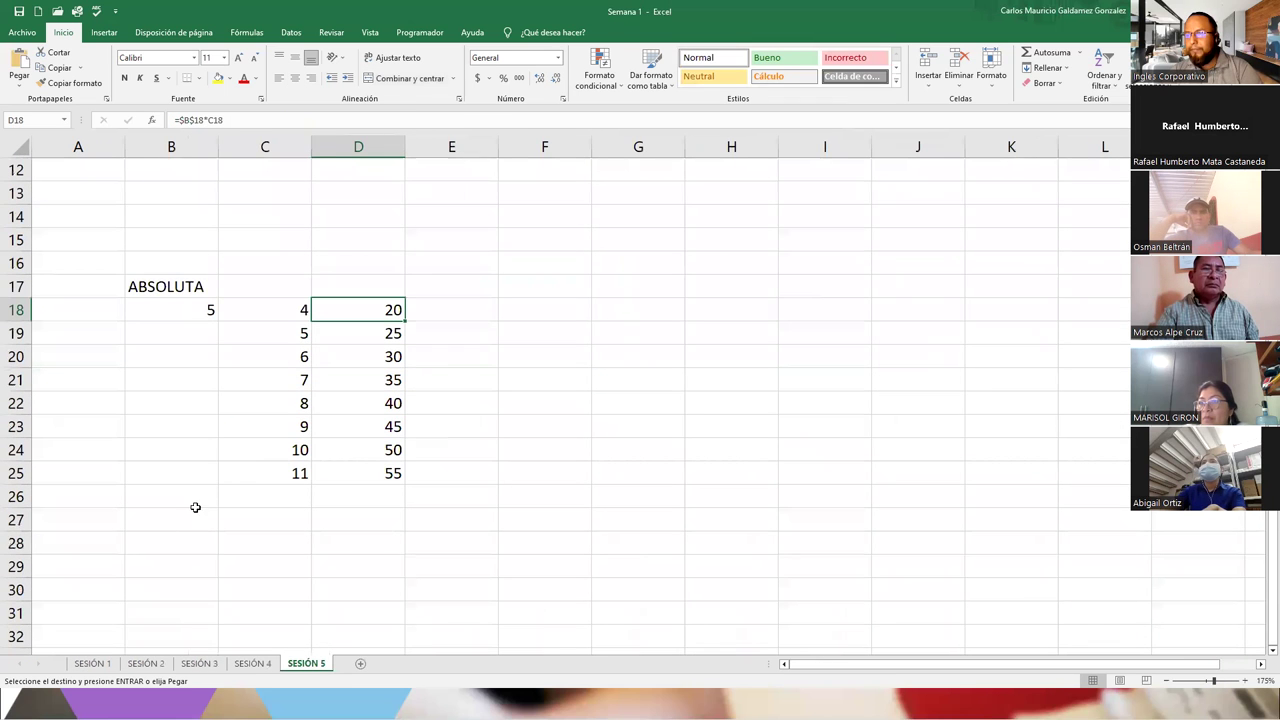
pyautogui.click(80, 543)
pyautogui.hotkey('ctrl', 'v')
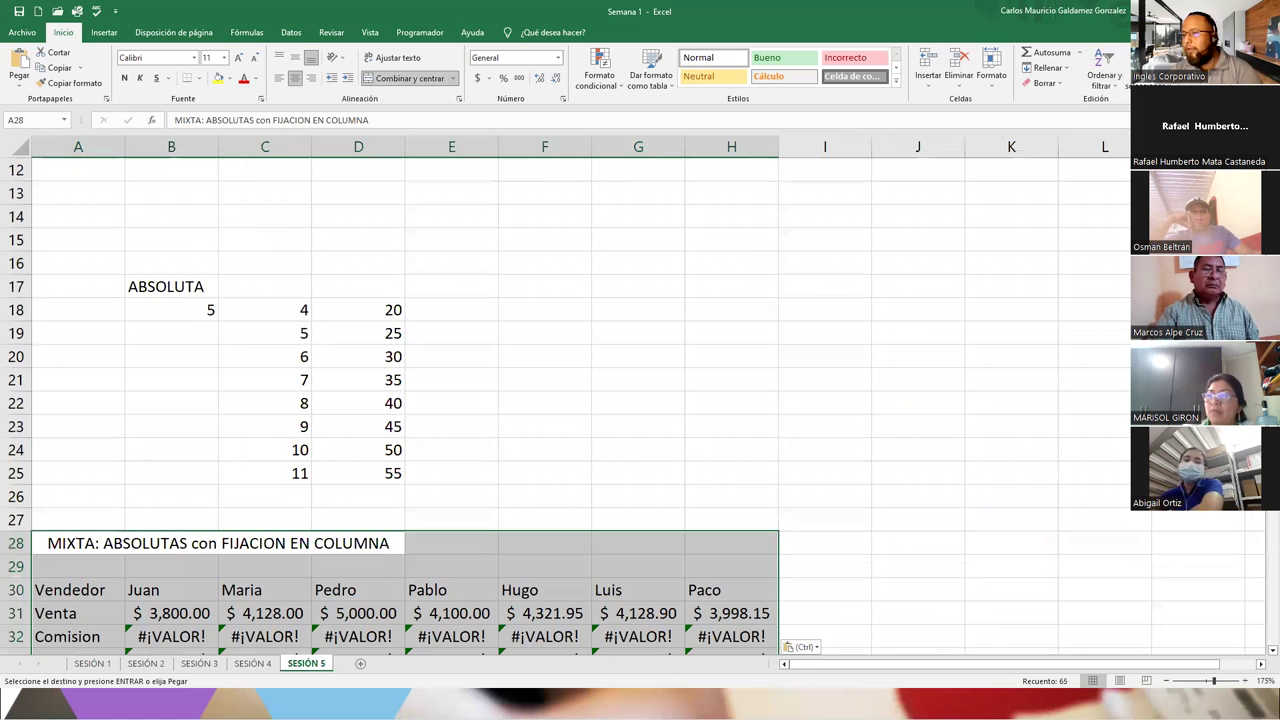
# - Close Ejercicio 5 without keeping the clipboard data and return to Semana 1
pyautogui.hotkey('alt', 'Tab')
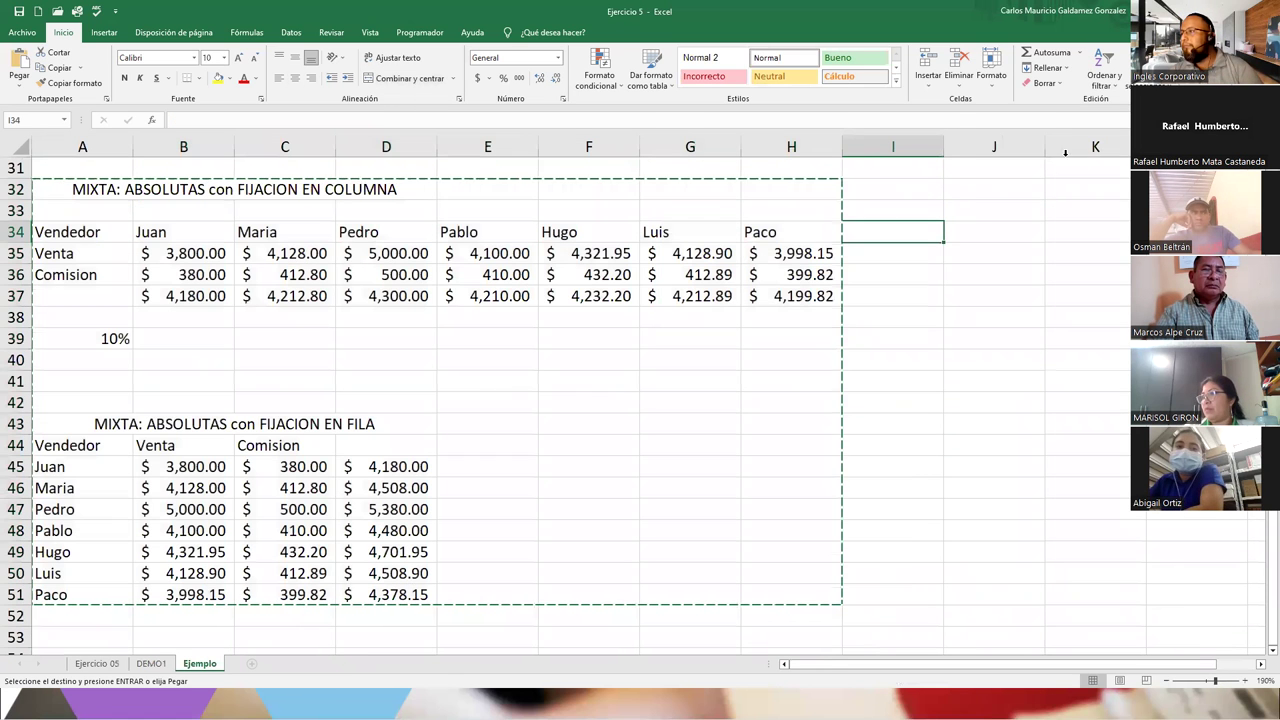
pyautogui.hotkey('ctrl', 'w')
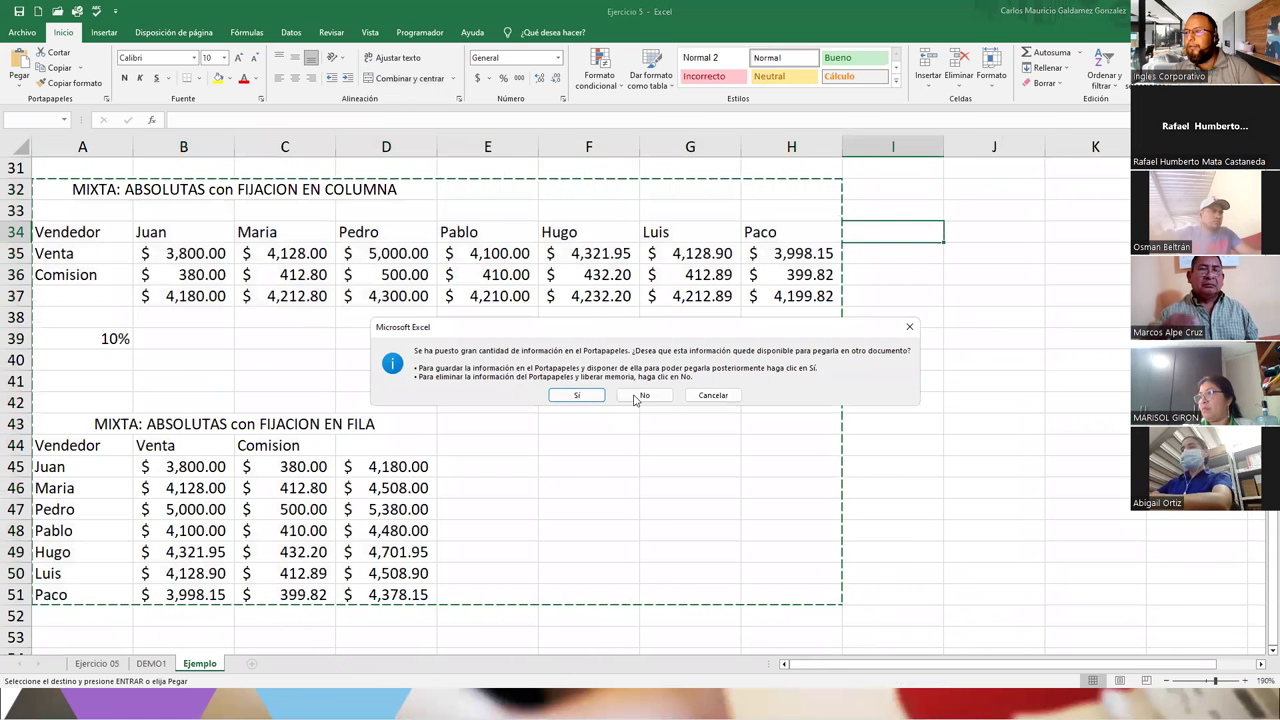
pyautogui.click(640, 396)
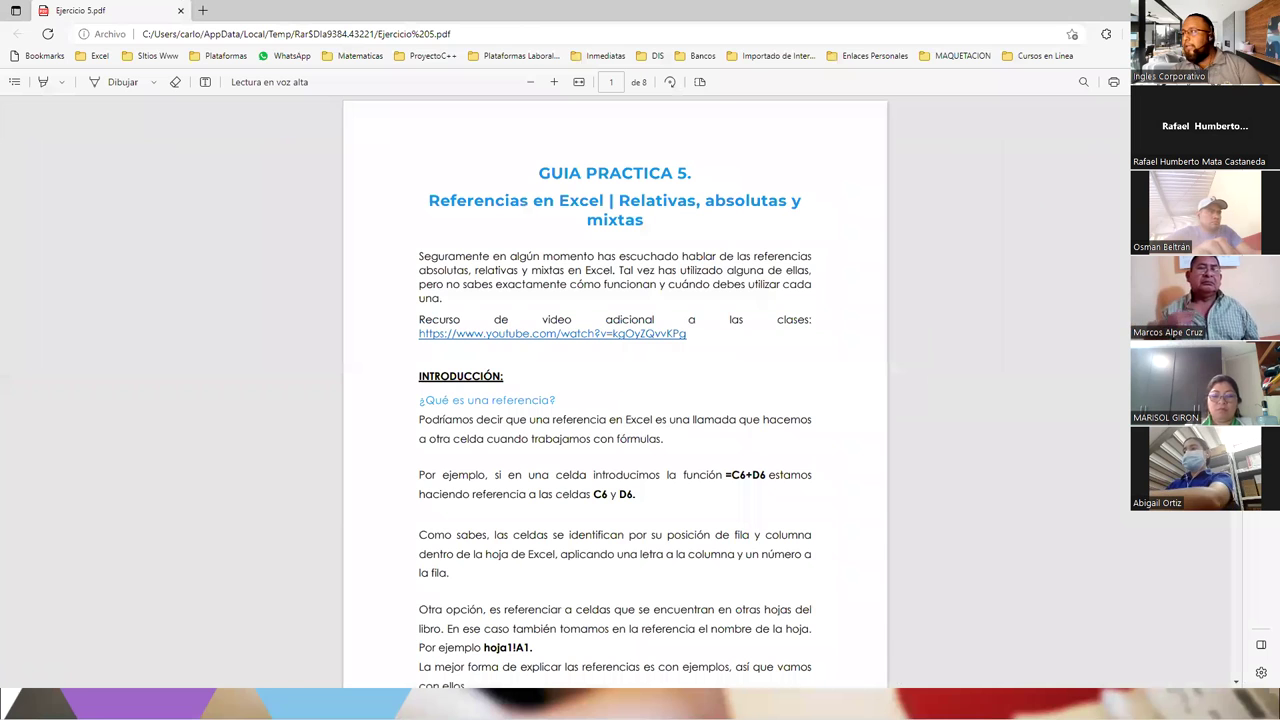
pyautogui.hotkey('alt', 'Tab')
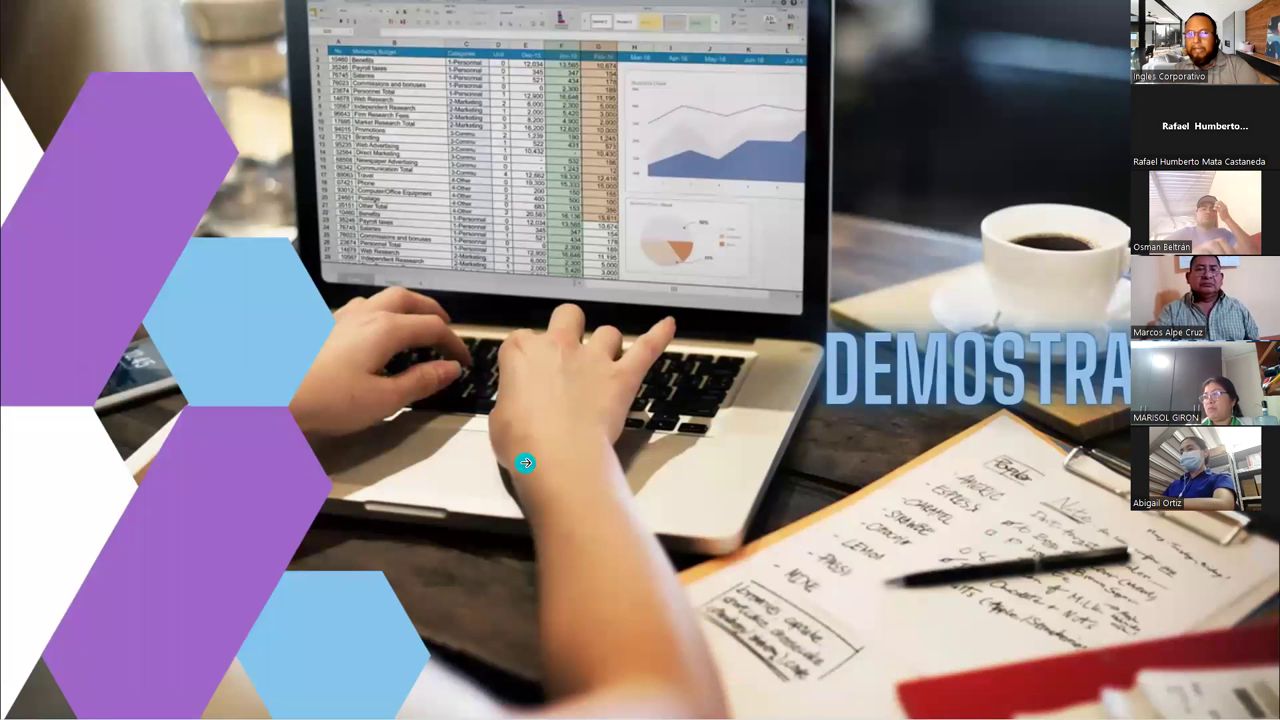
pyautogui.hotkey('alt', 'Tab')
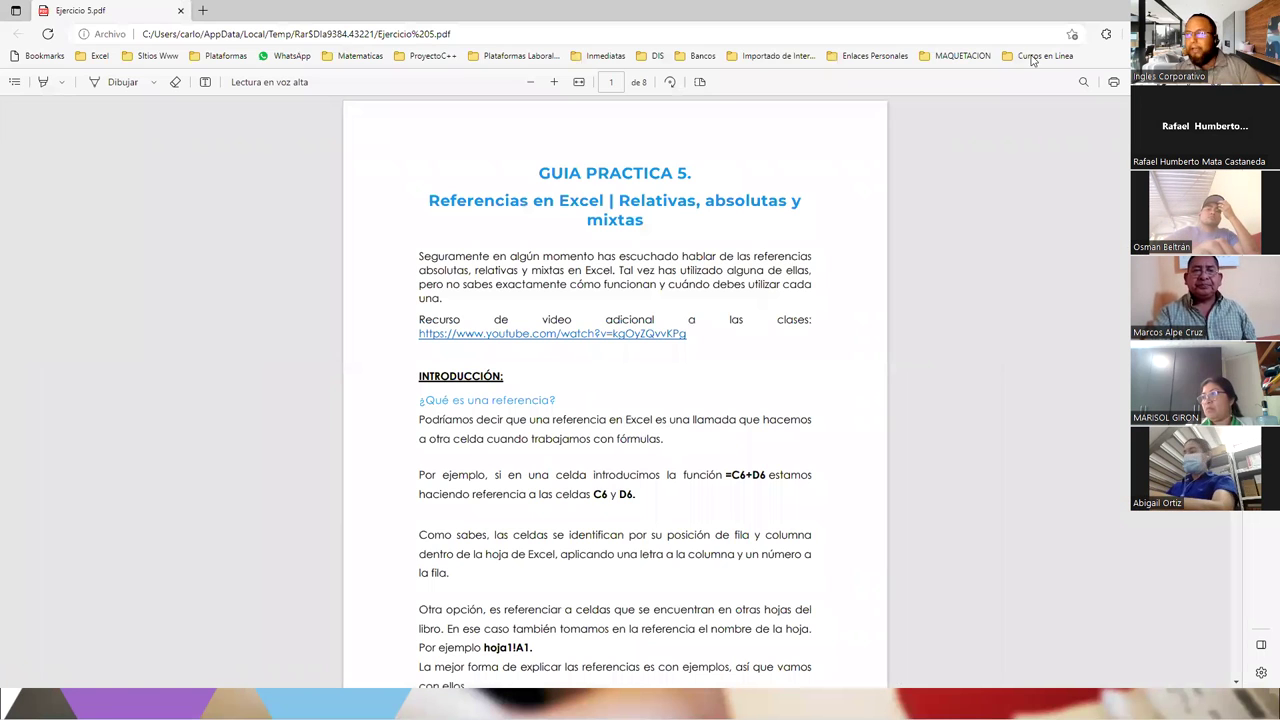
pyautogui.hotkey('alt', 'Tab')
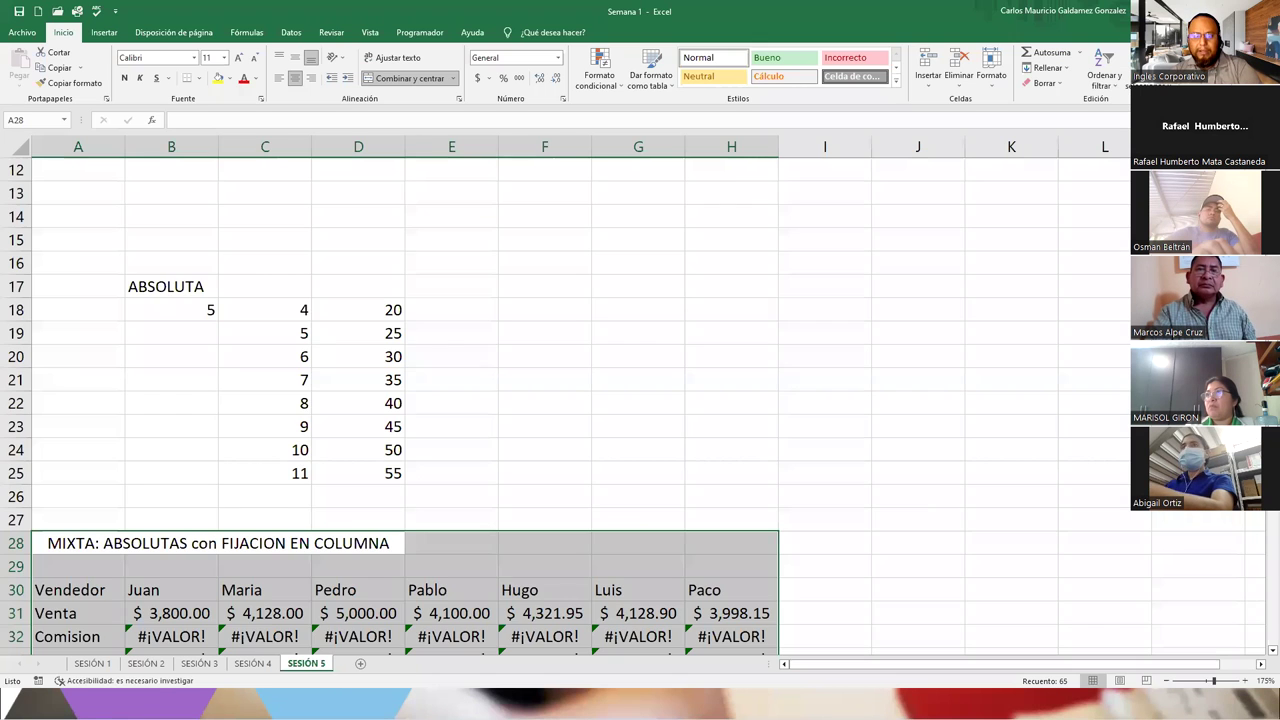
pyautogui.scroll(-5, 491, 347)
# - Set B32's commission formula to =B31*$A$35, pointing the rate at the 10% cell A35
pyautogui.click(296, 336)
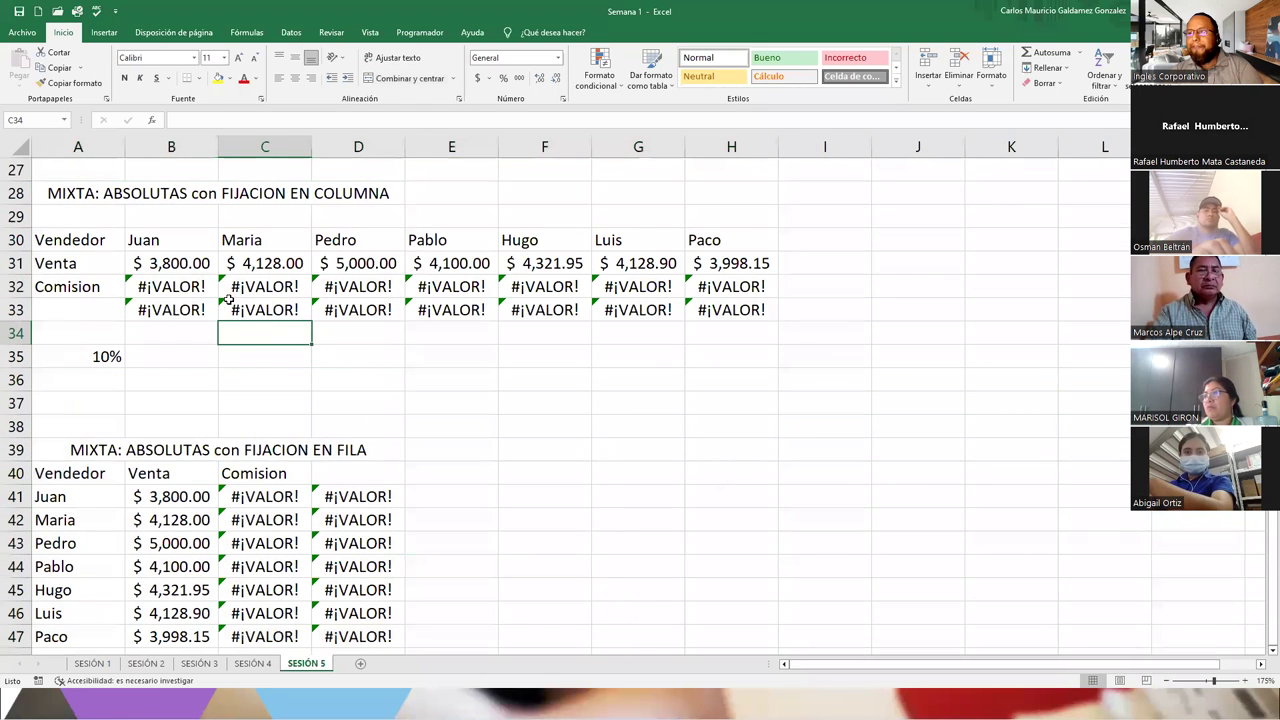
pyautogui.click(162, 287)
pyautogui.scroll(5, 246, 371)
pyautogui.scroll(-5, 427, 416)
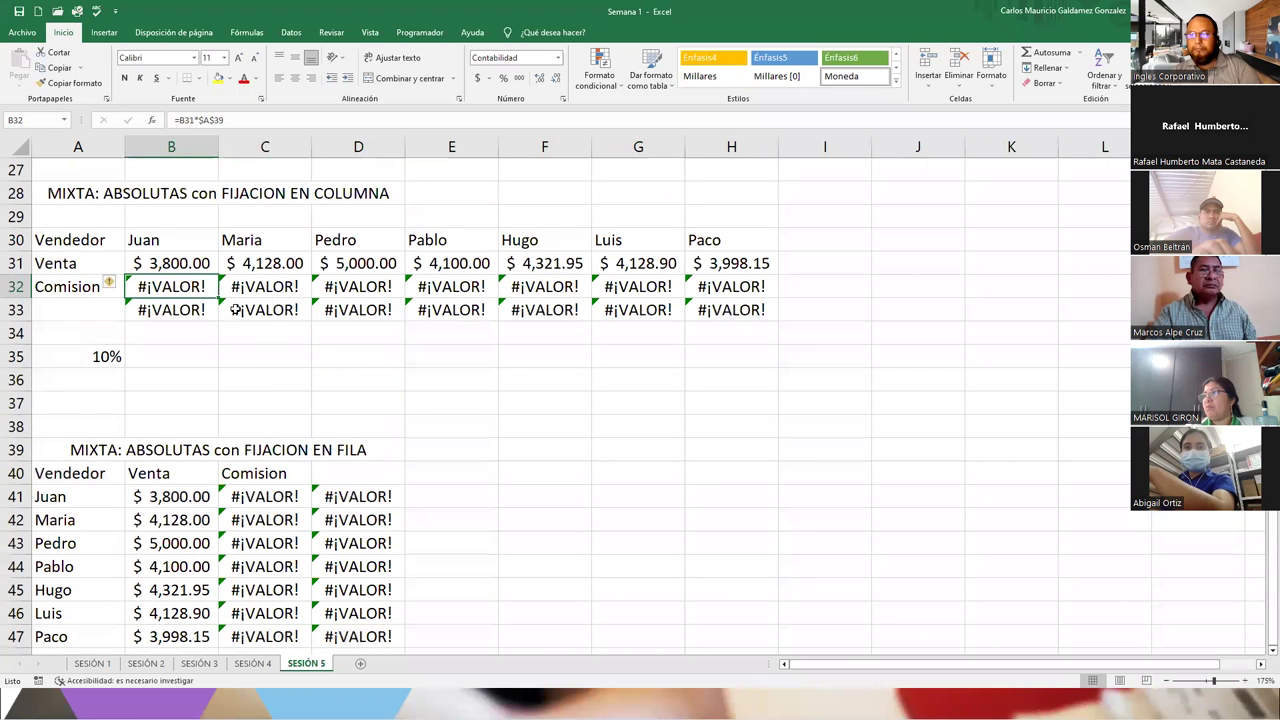
pyautogui.hotkey('shift', 'Right')
pyautogui.hotkey('shift', 'Right')
pyautogui.hotkey('shift', 'Right')
pyautogui.hotkey('shift', 'Down')
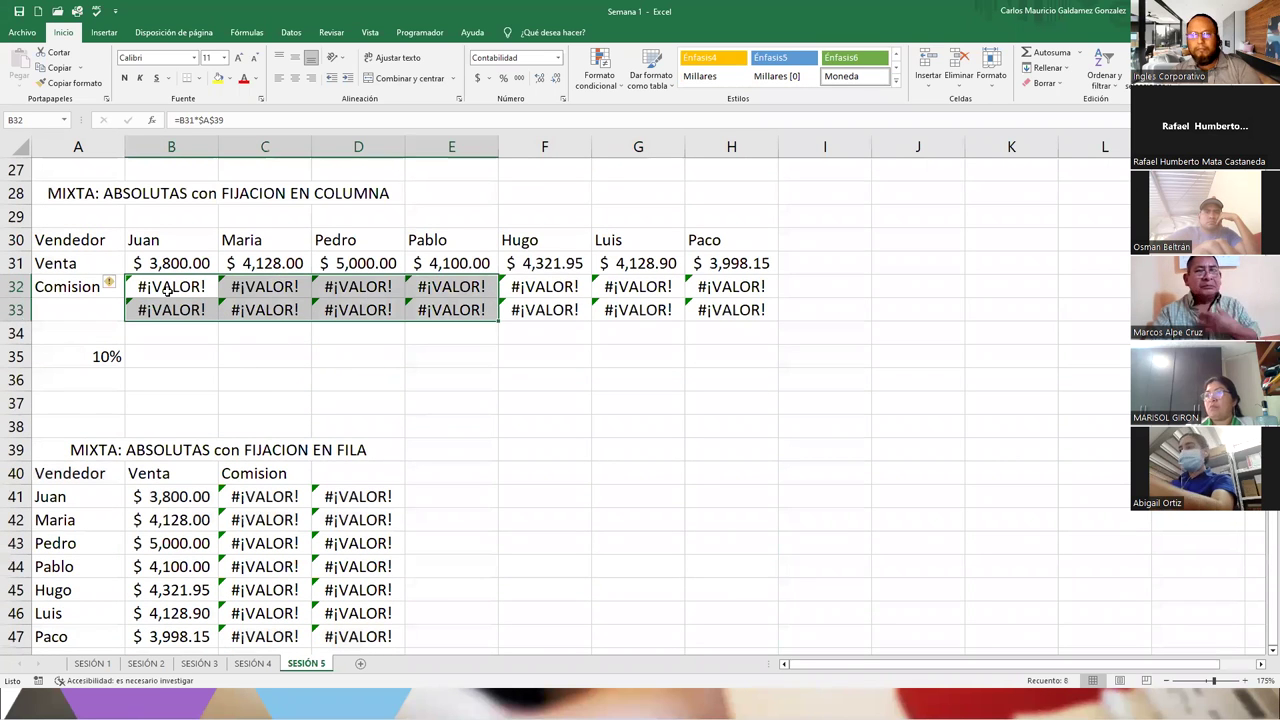
pyautogui.click(169, 287)
pyautogui.doubleClick(169, 287)
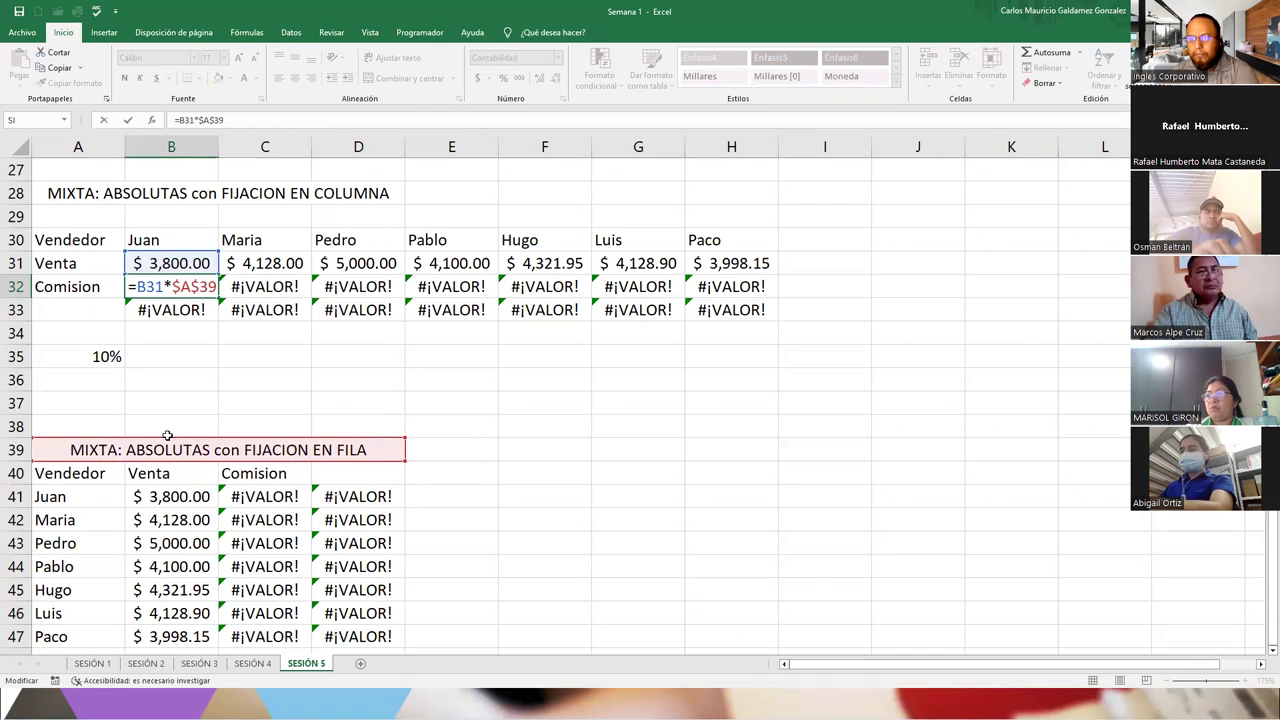
pyautogui.moveTo(171, 439); pyautogui.dragTo(118, 366)
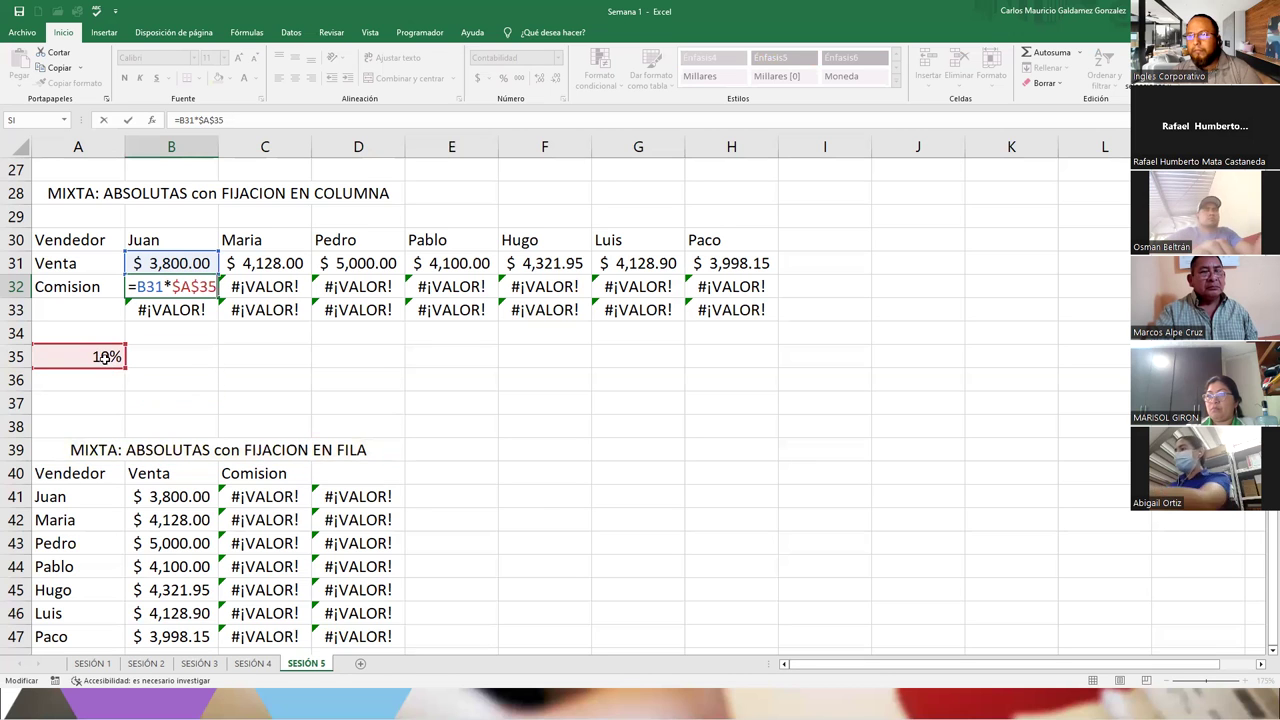
pyautogui.press('Return')
# - Copy the B32 commission formula across row 32 to H32 instead of down into B33
pyautogui.click(185, 286)
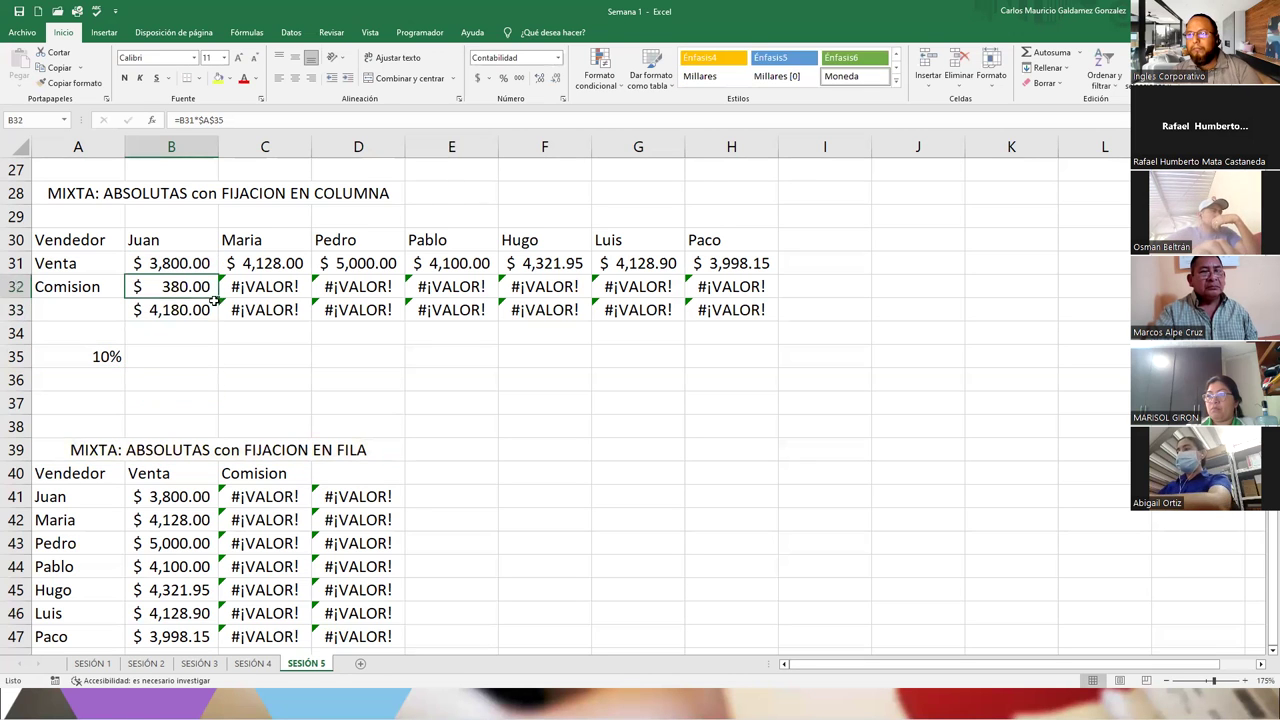
pyautogui.doubleClick(218, 297)
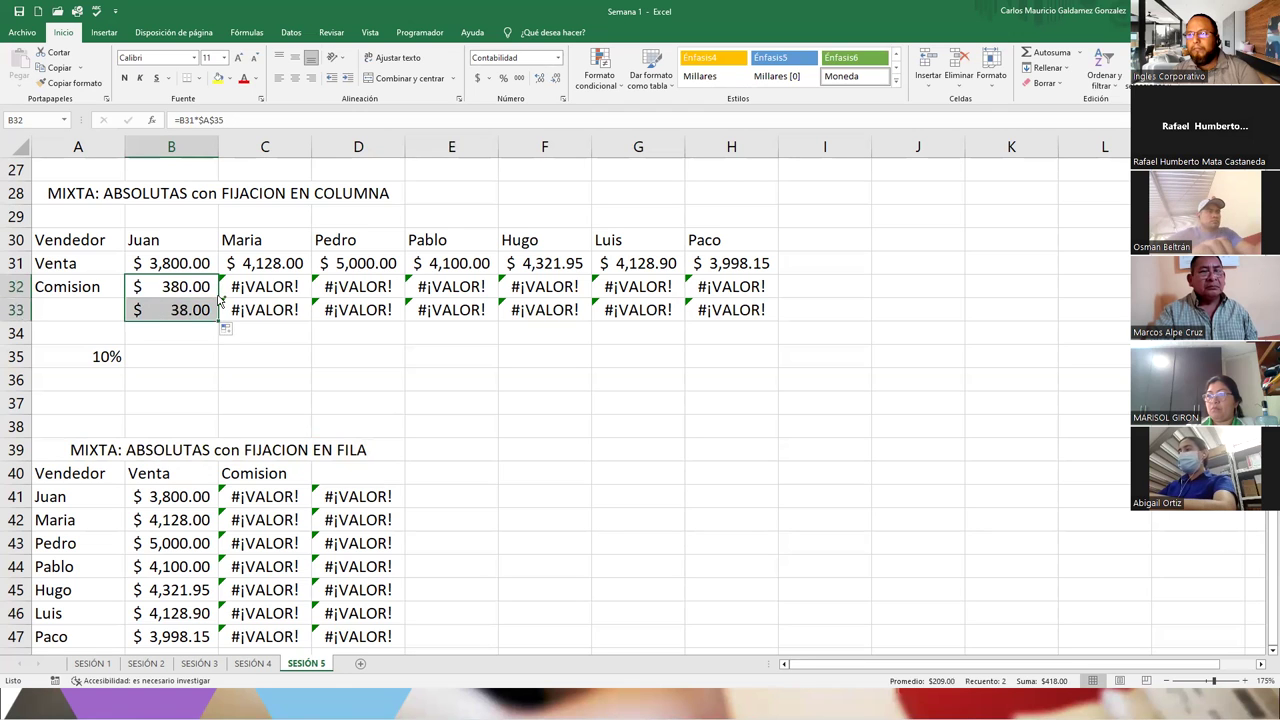
pyautogui.hotkey('ctrl', 'z')
pyautogui.moveTo(218, 297); pyautogui.dragTo(740, 297)
pyautogui.click(298, 323)
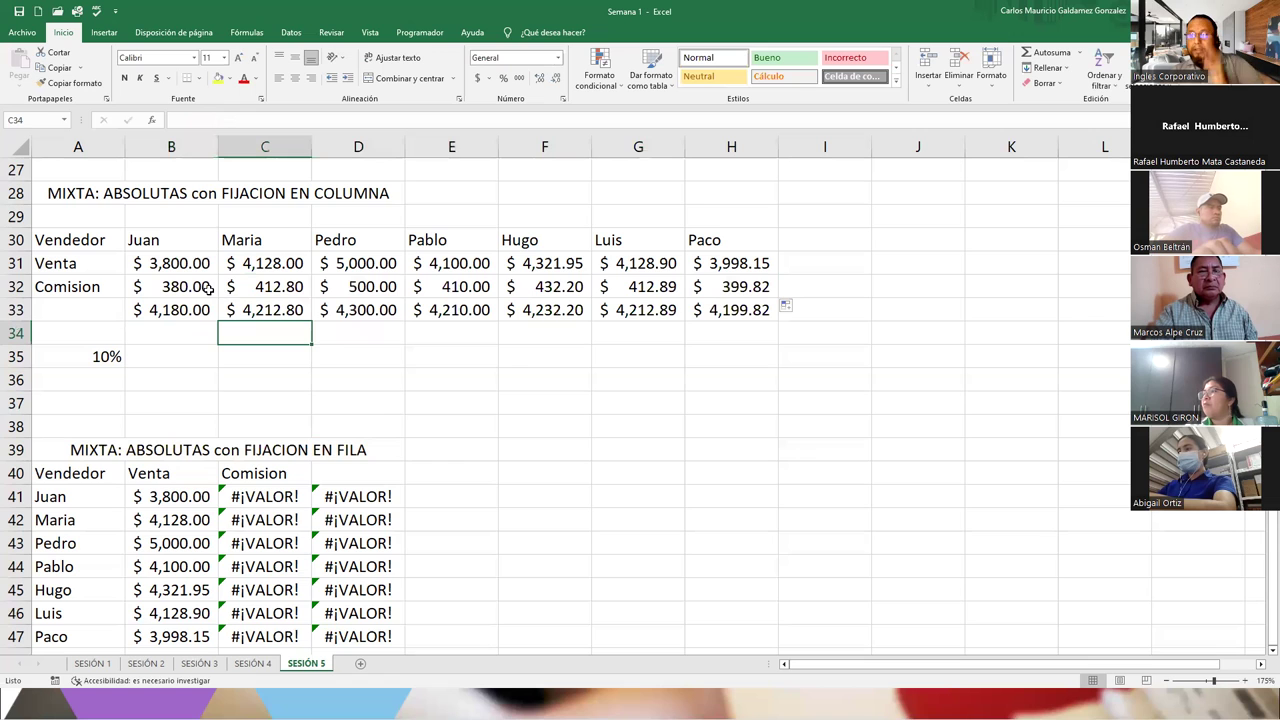
pyautogui.click(56, 190)
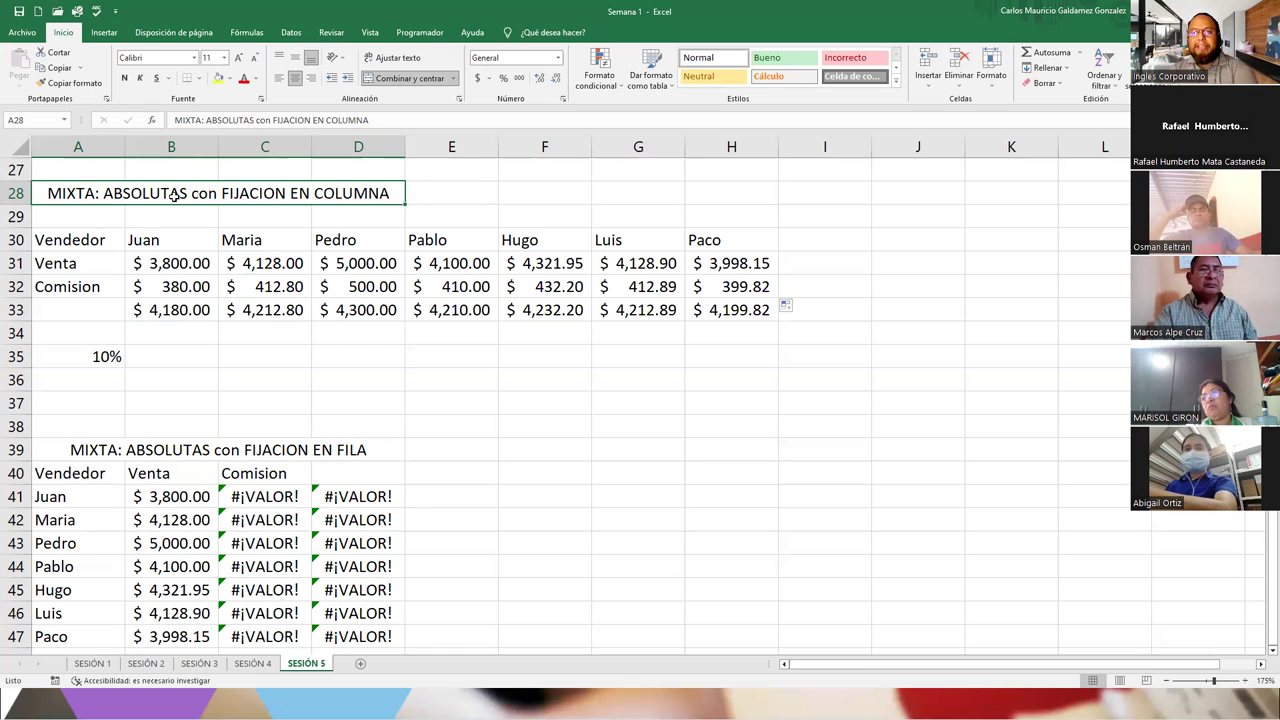
pyautogui.click(67, 243)
pyautogui.click(169, 249)
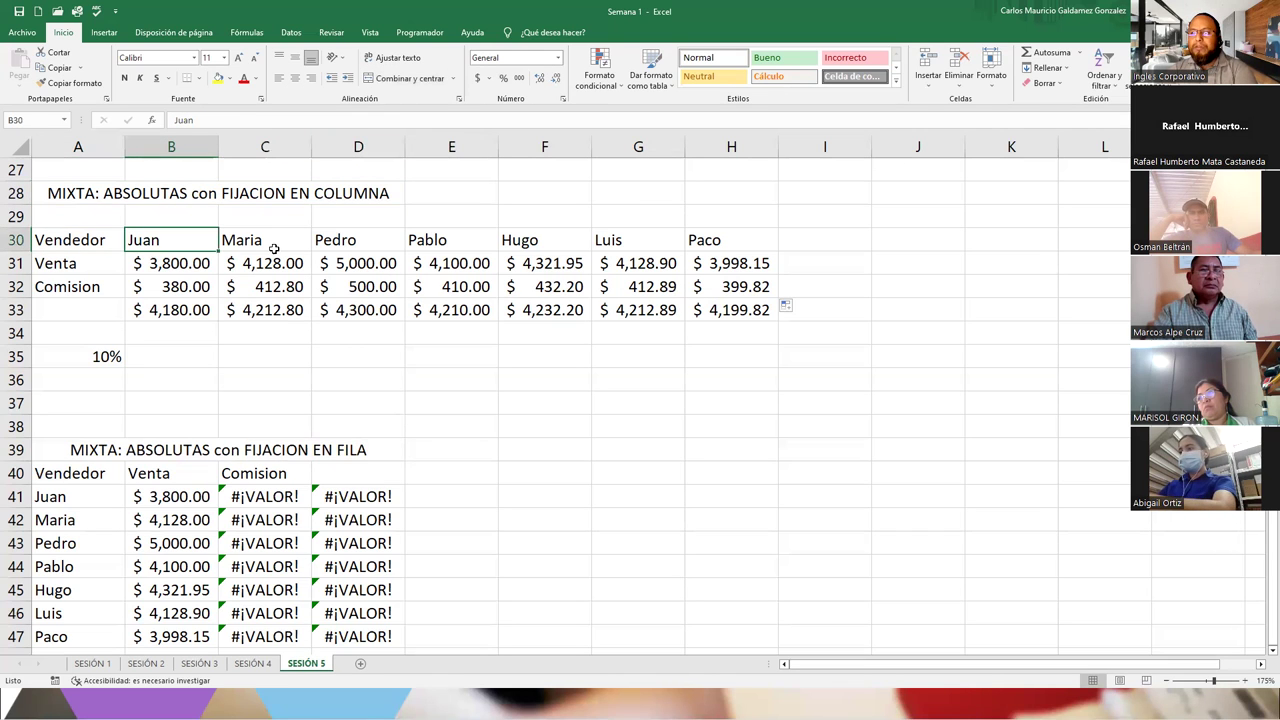
pyautogui.click(161, 265)
pyautogui.click(255, 245)
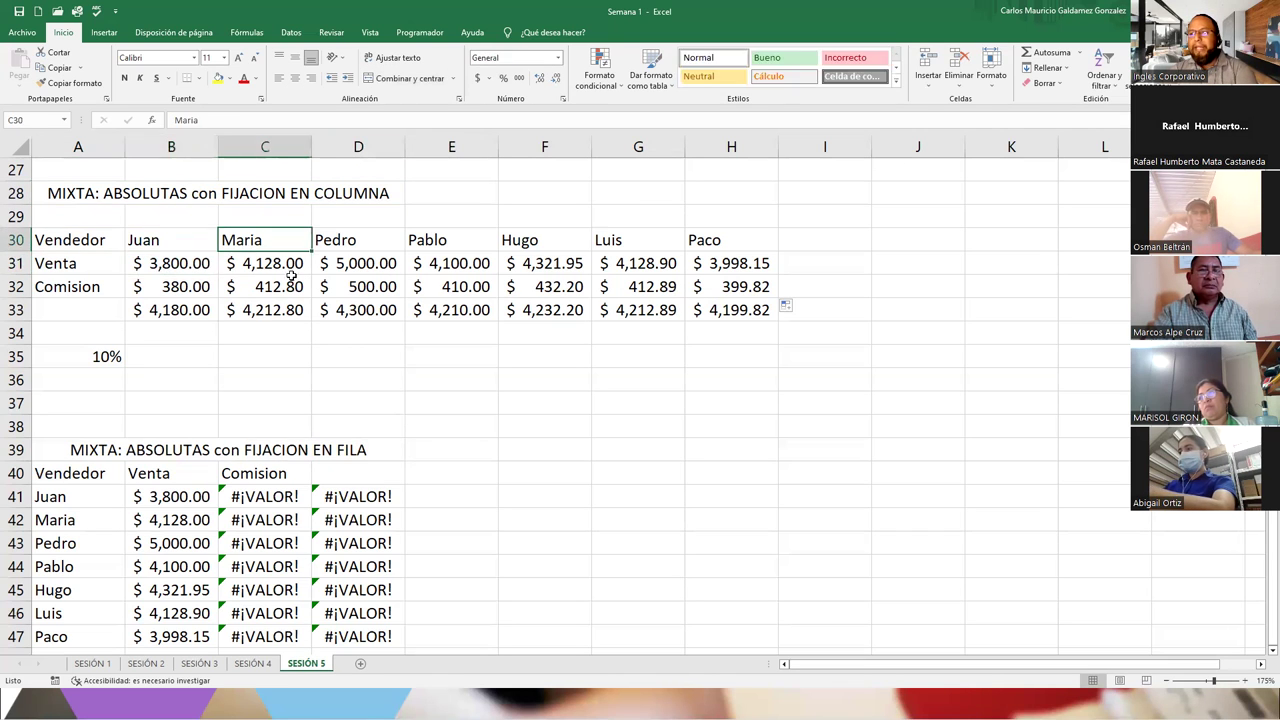
pyautogui.click(360, 240)
pyautogui.click(443, 240)
pyautogui.click(560, 240)
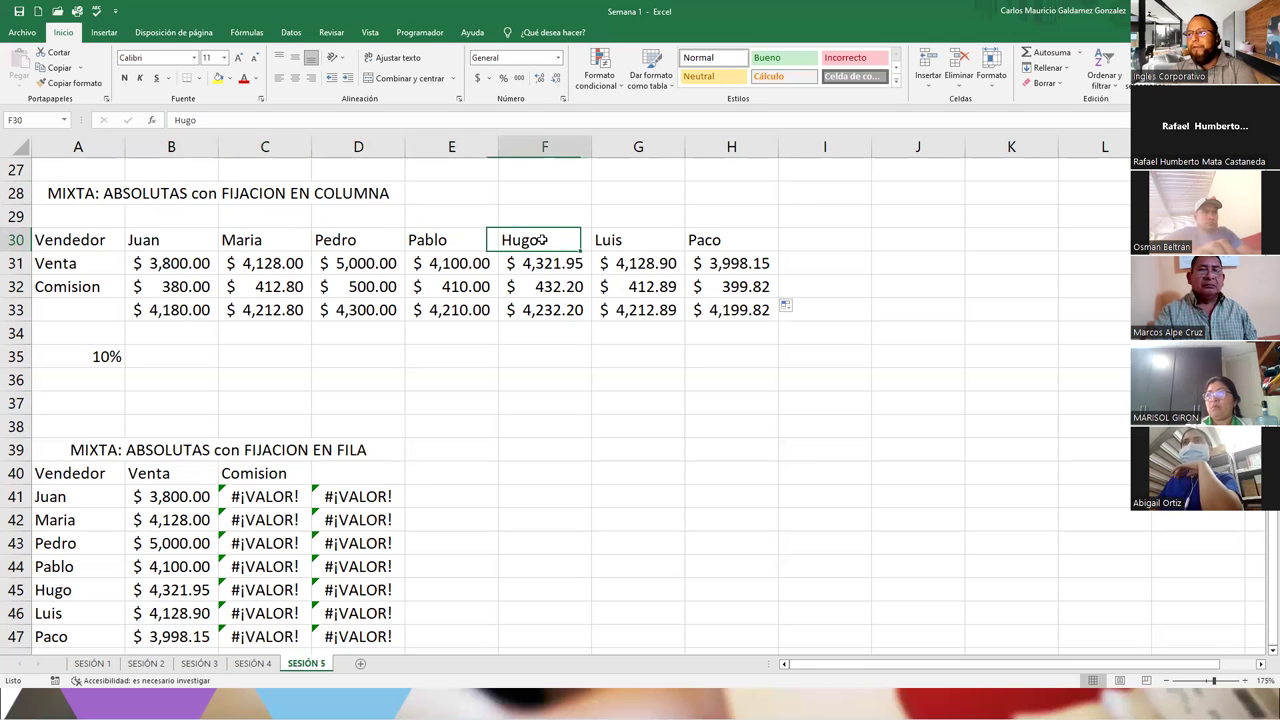
pyautogui.click(660, 240)
pyautogui.click(706, 240)
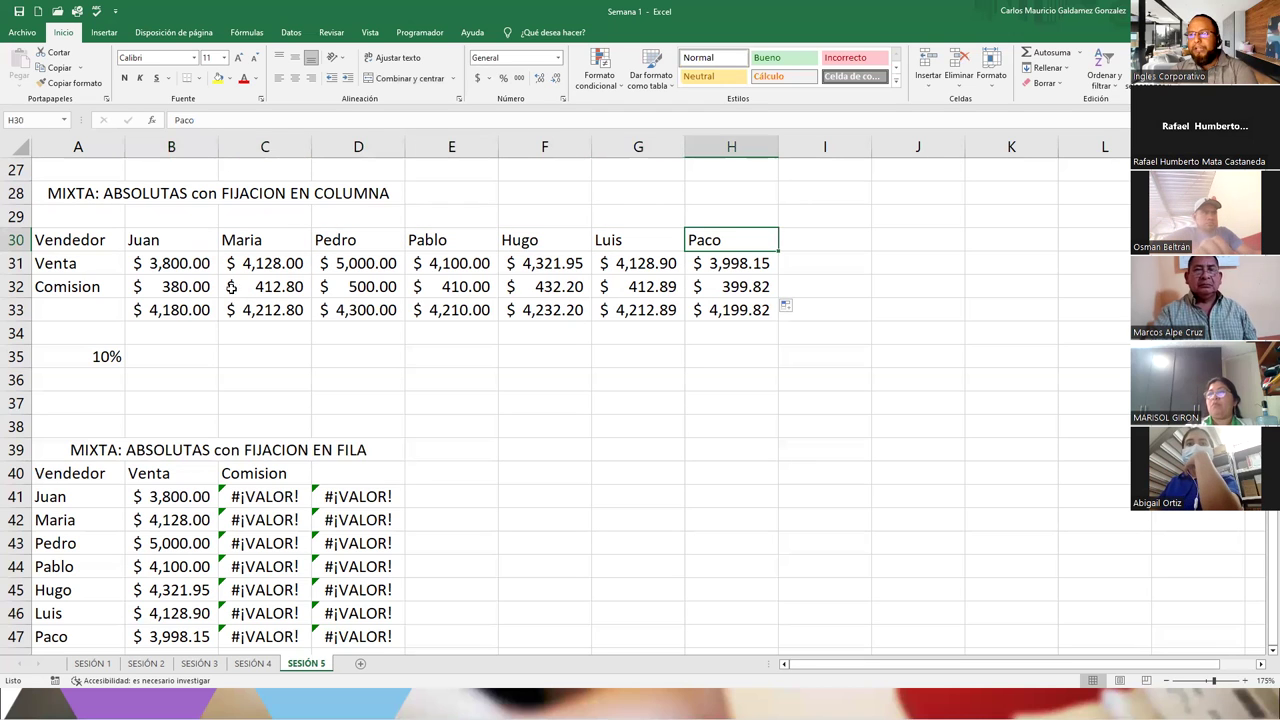
pyautogui.moveTo(152, 266); pyautogui.dragTo(745, 263)
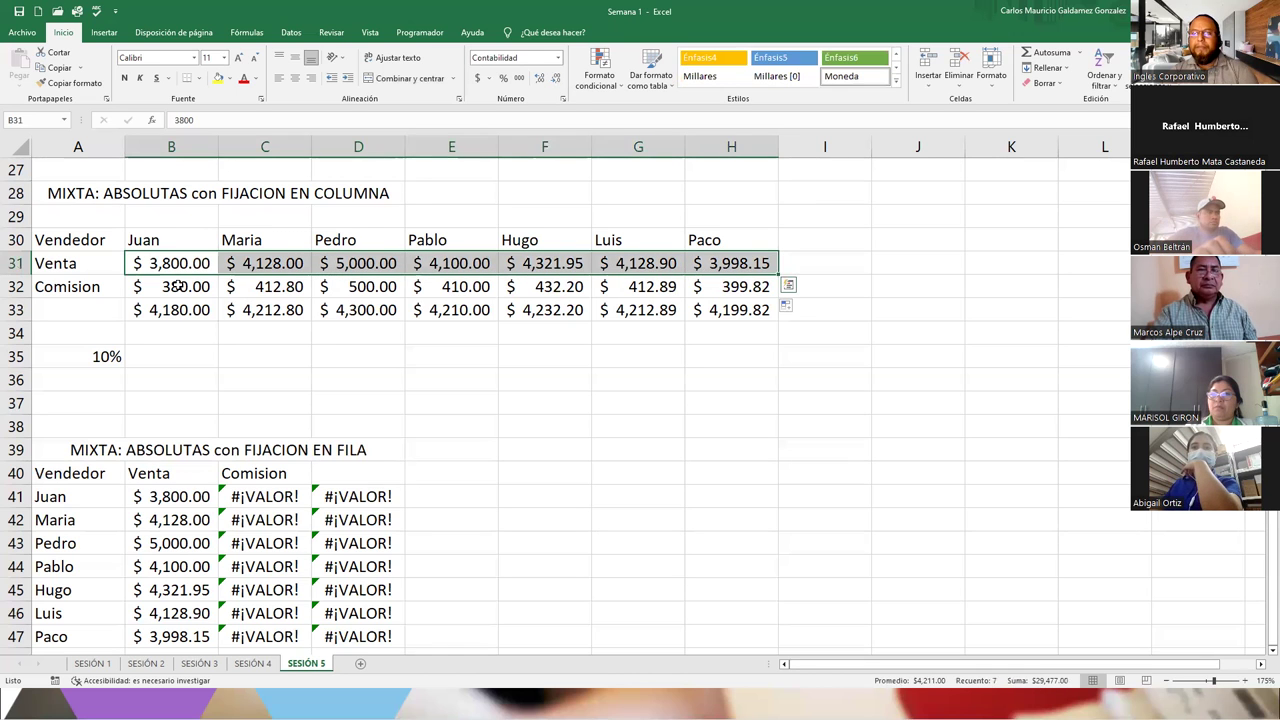
pyautogui.click(176, 287)
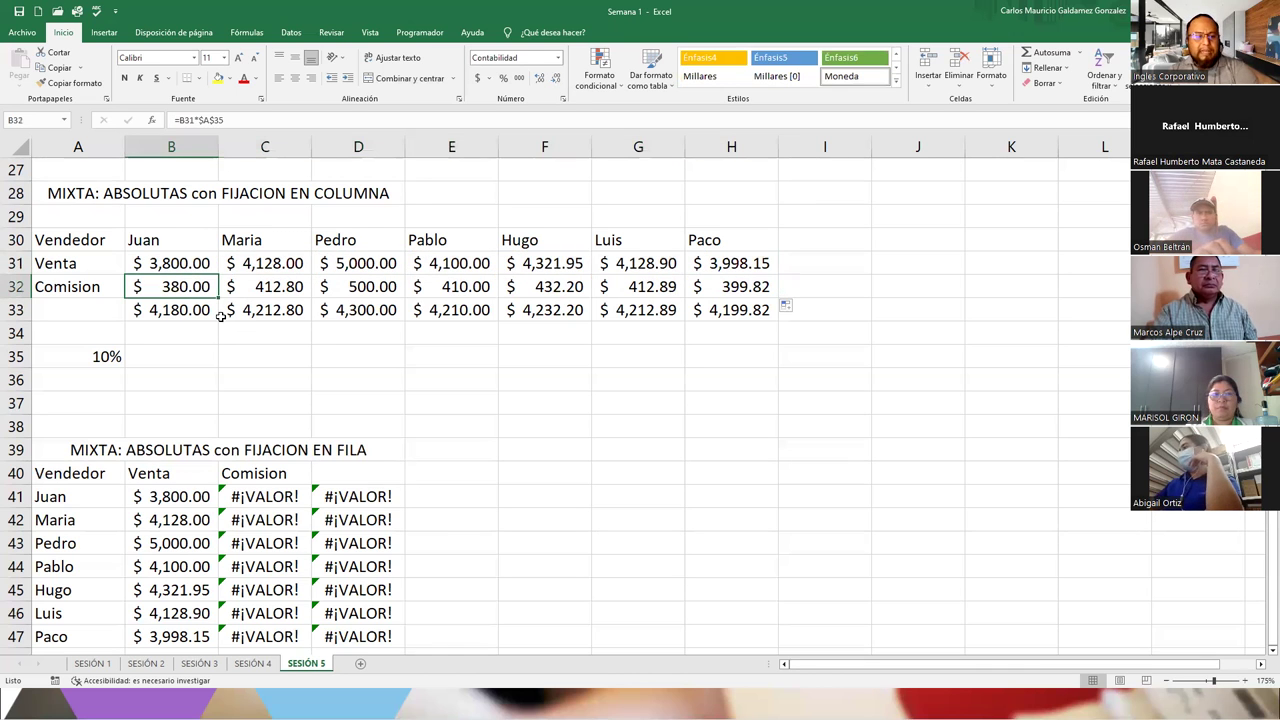
pyautogui.press('F2')
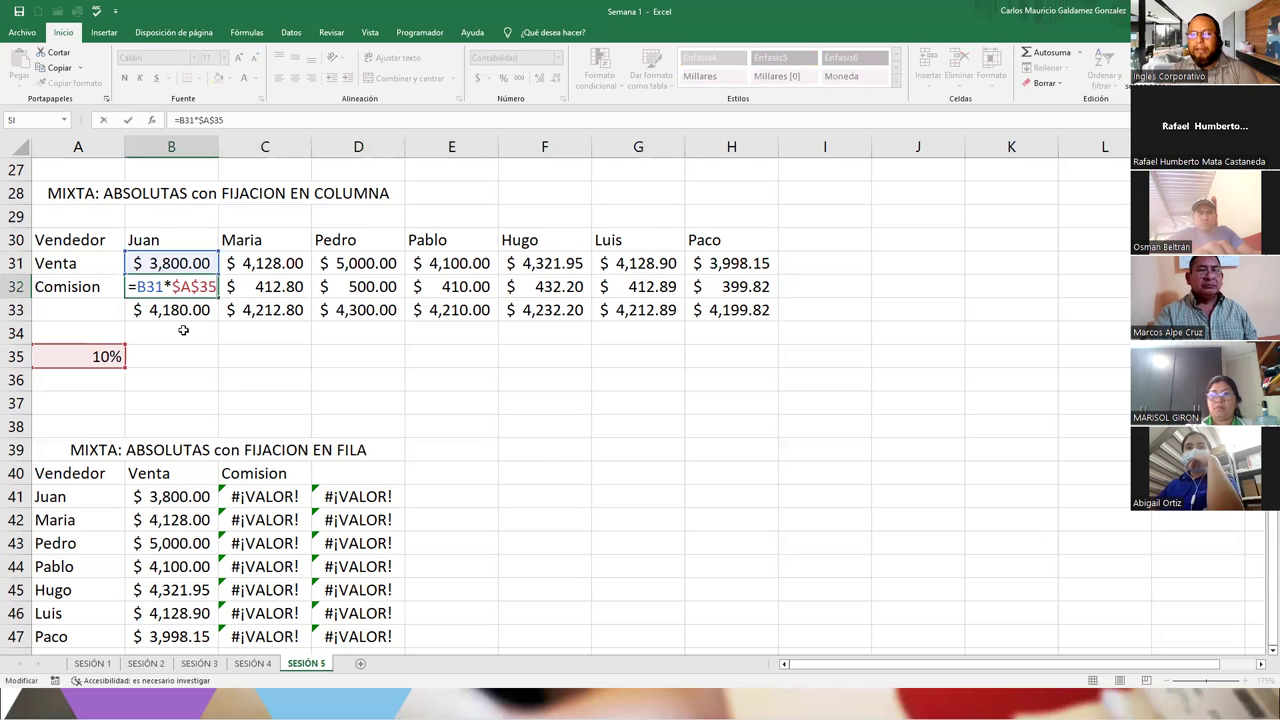
pyautogui.press('Escape')
pyautogui.click(172, 263)
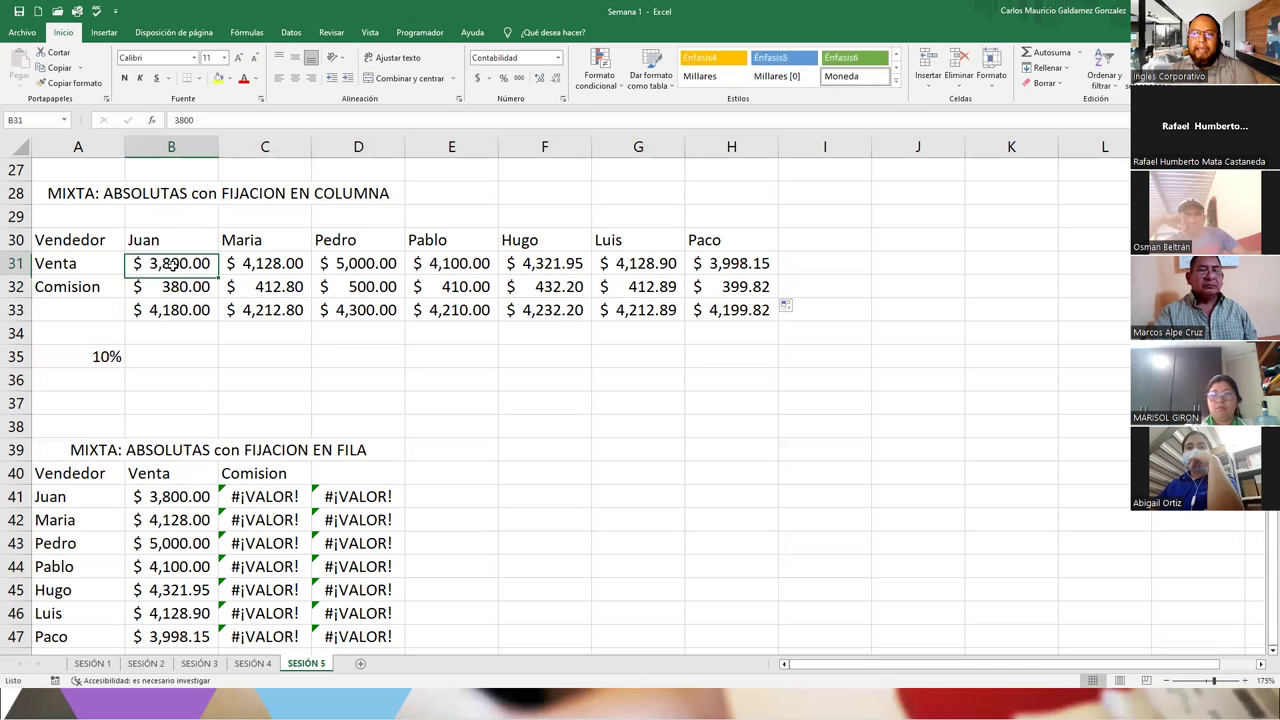
pyautogui.click(82, 356)
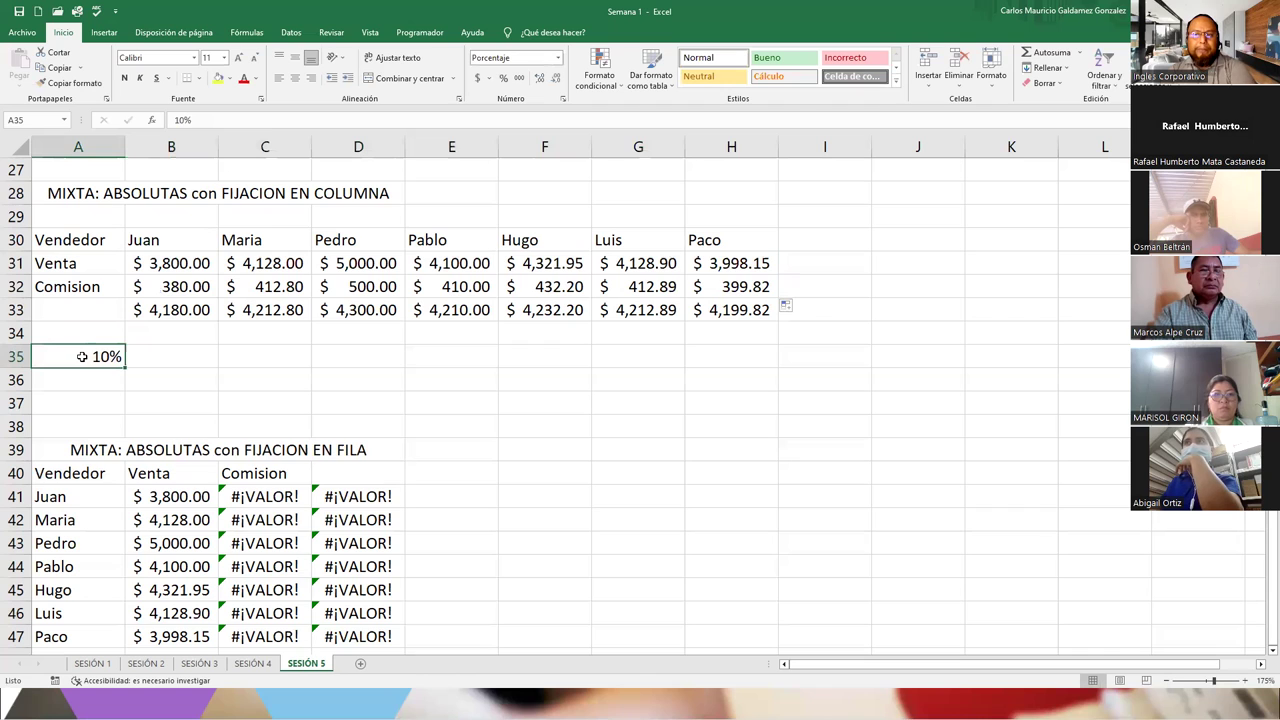
pyautogui.click(172, 268)
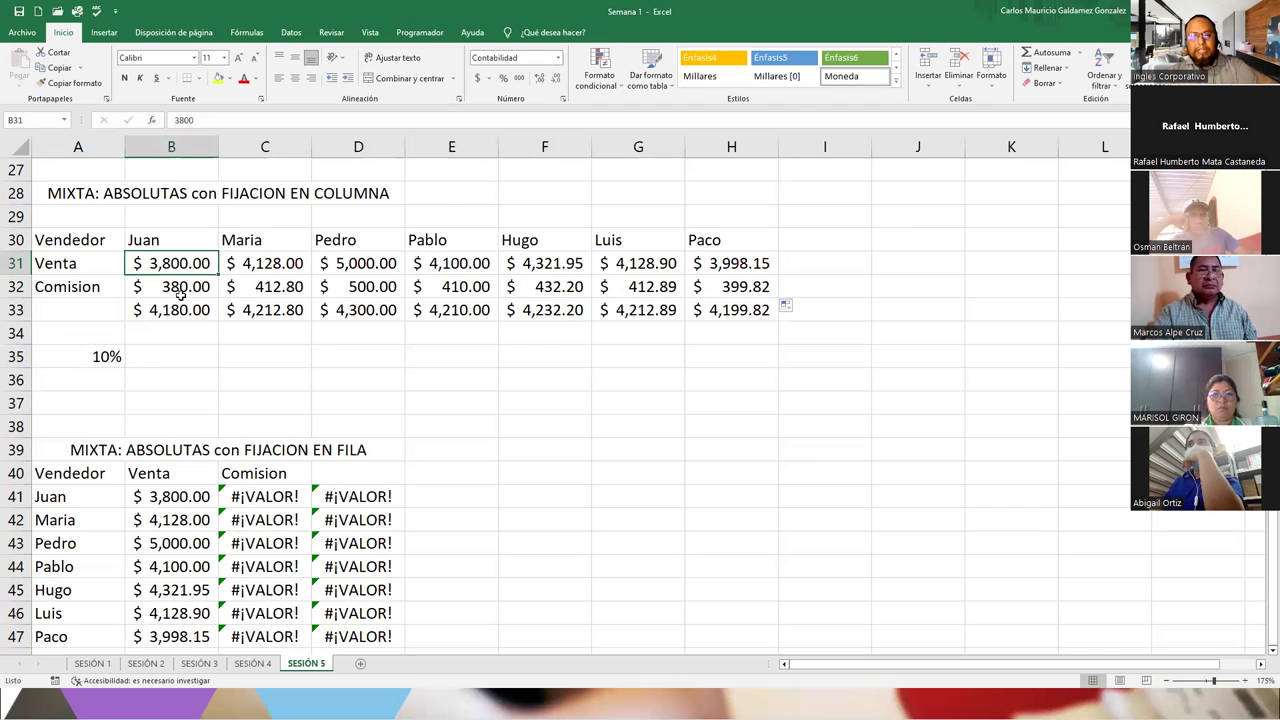
pyautogui.click(176, 286)
pyautogui.doubleClick(176, 288)
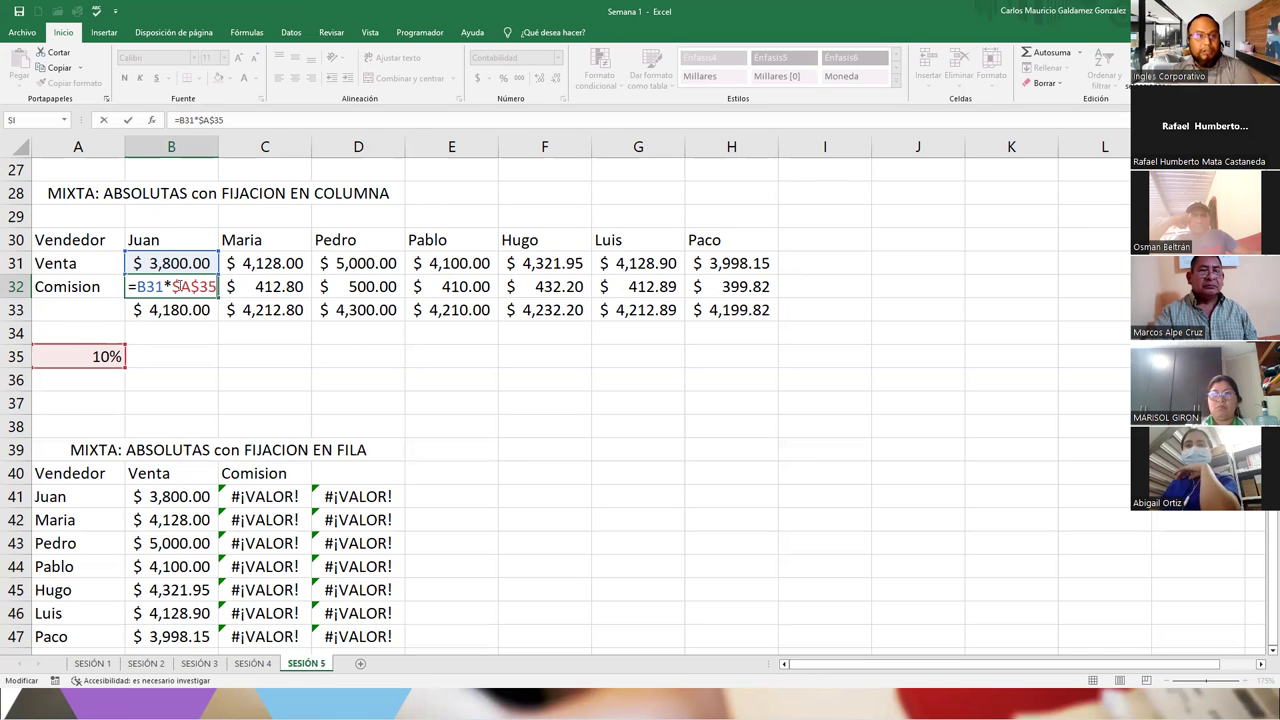
pyautogui.click(289, 347)
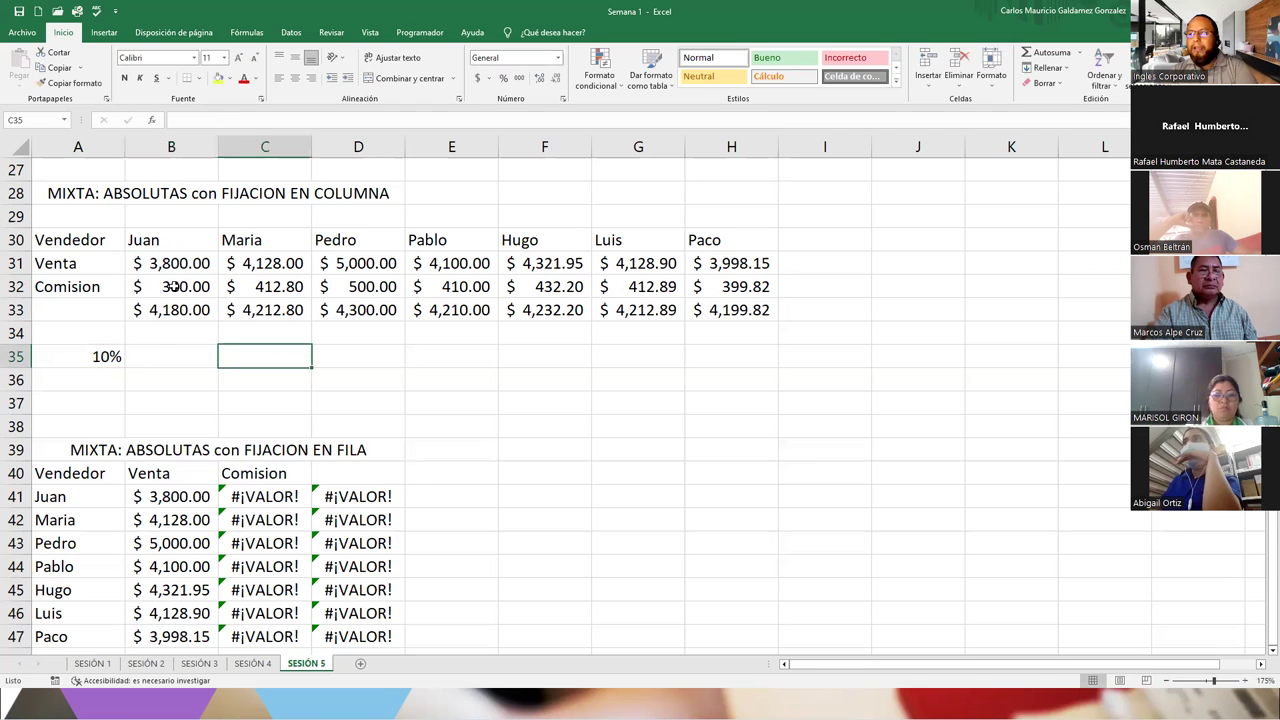
pyautogui.moveTo(172, 287); pyautogui.dragTo(745, 313)
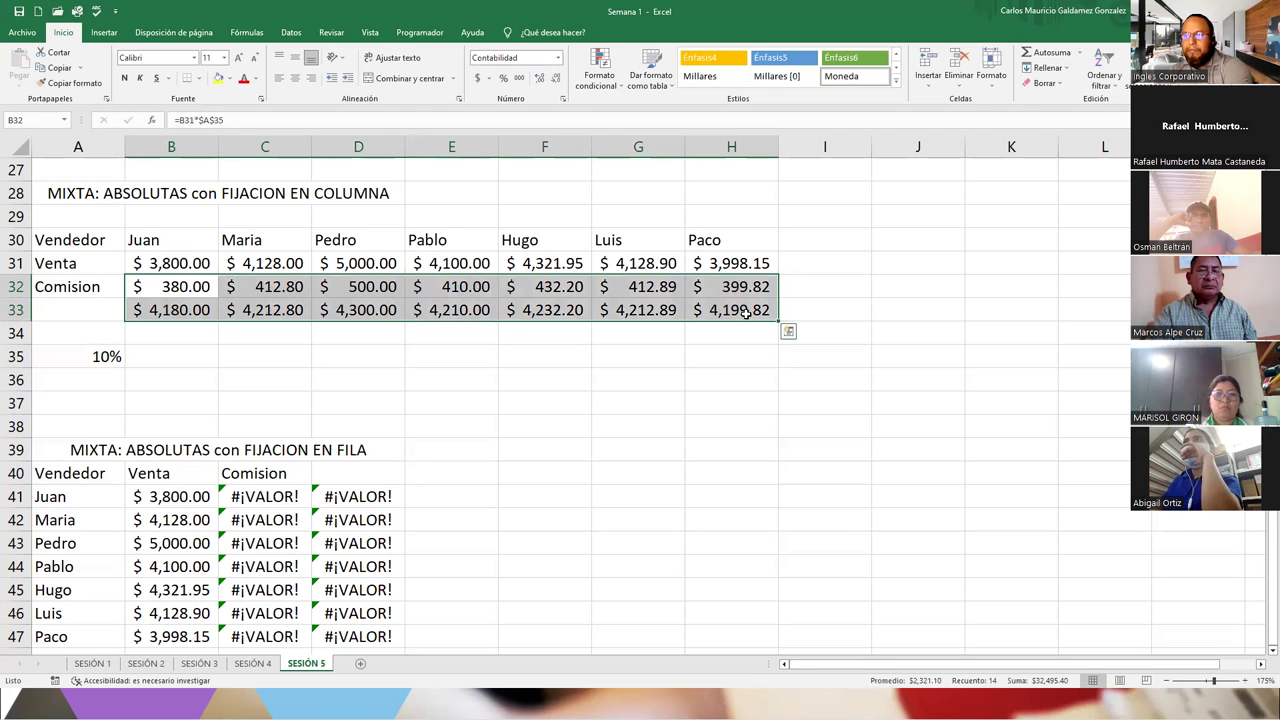
# - Clear the commission and total rows B32:H33 and take a snip of the exercise table
pyautogui.press('Delete')
pyautogui.click(369, 331)
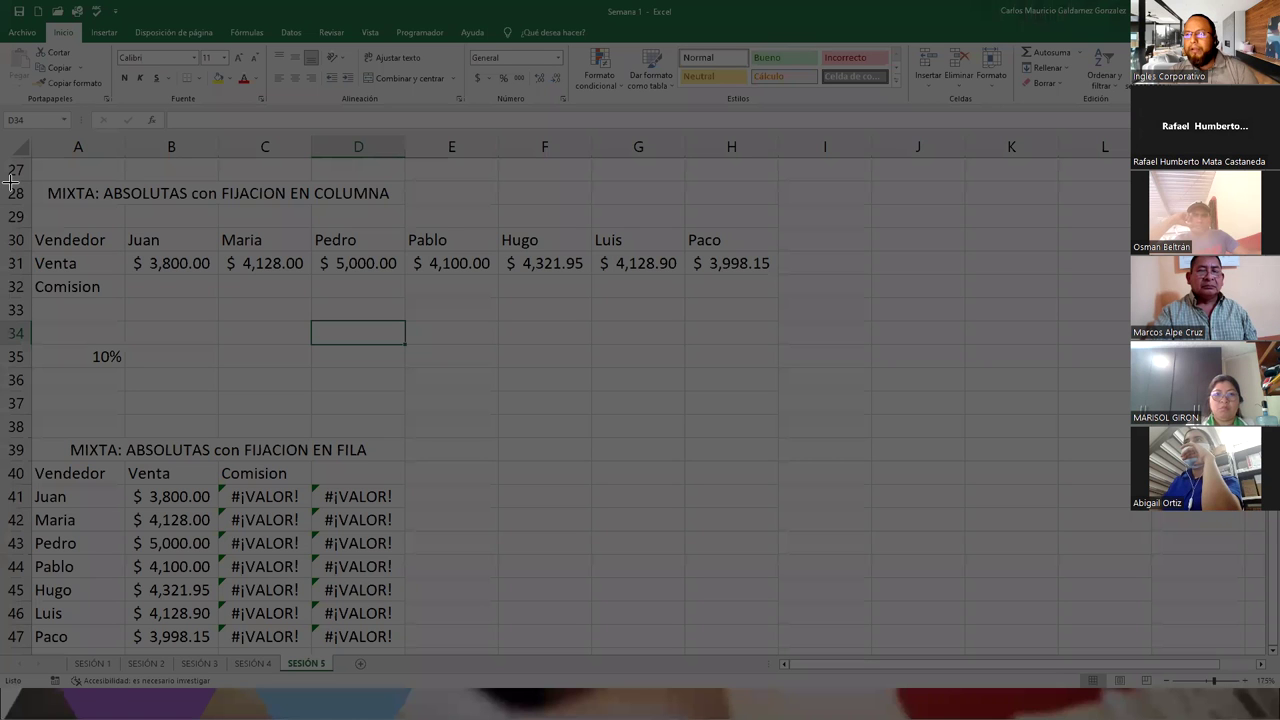
pyautogui.moveTo(4, 180); pyautogui.dragTo(830, 383)
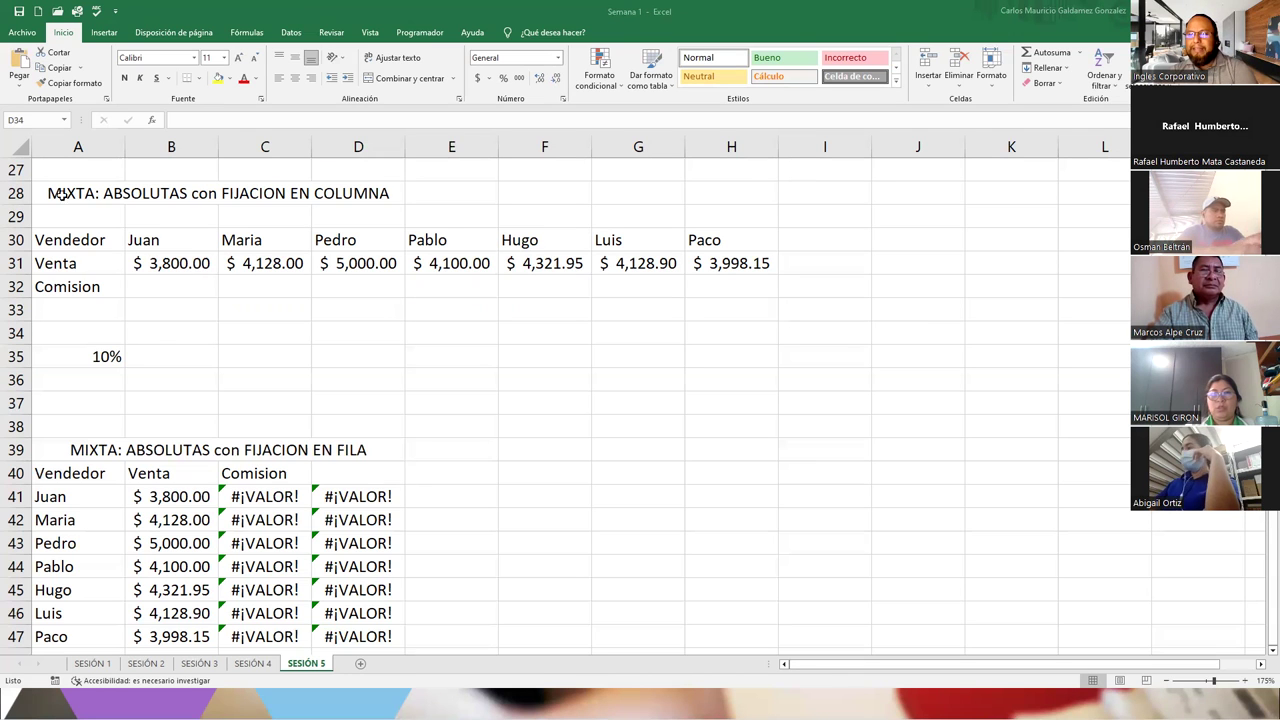
pyautogui.moveTo(91, 192); pyautogui.dragTo(752, 378)
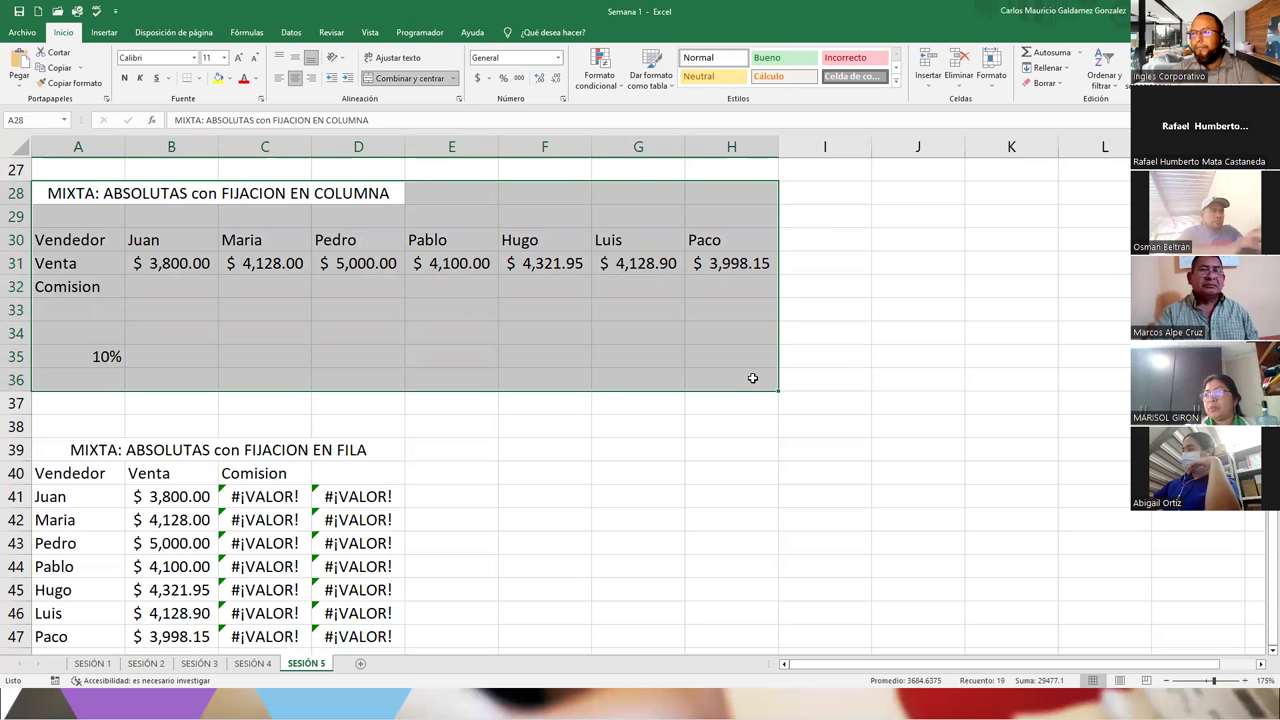
pyautogui.click(752, 378)
pyautogui.moveTo(91, 192)
pyautogui.mouseDown()
pyautogui.moveTo(718, 334)
pyautogui.moveTo(723, 346)
pyautogui.mouseUp()
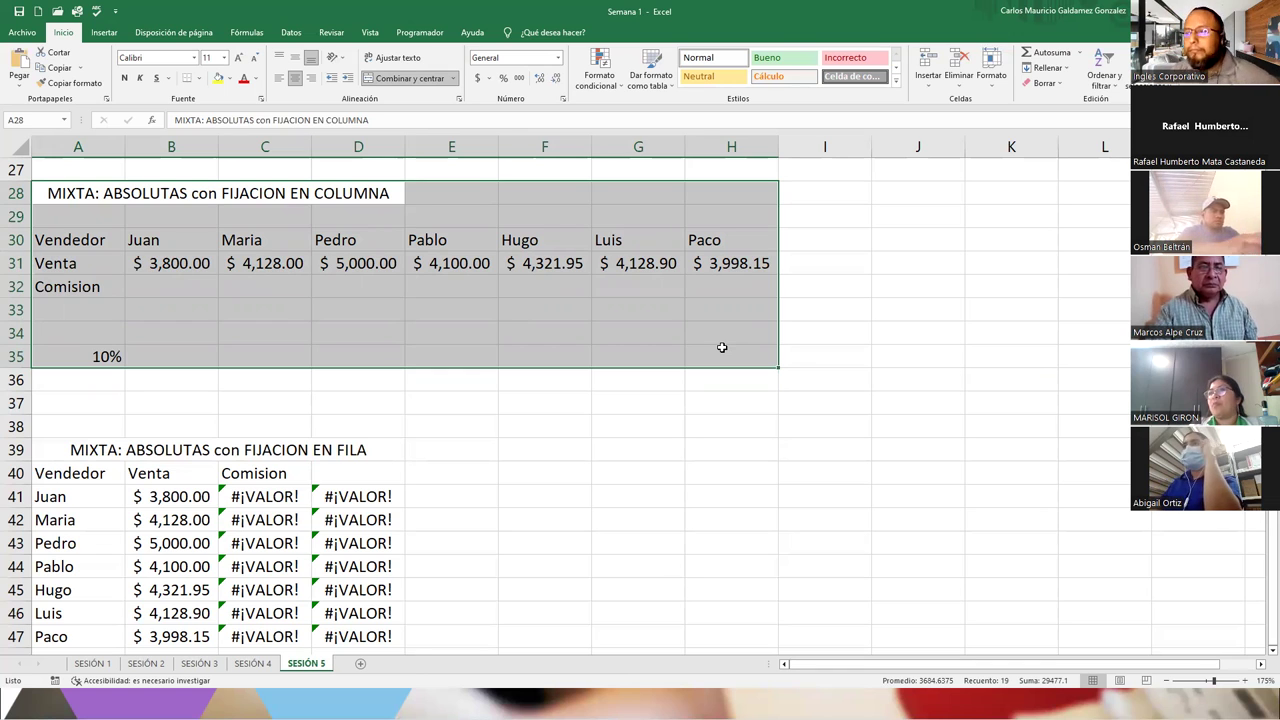
pyautogui.click(188, 285)
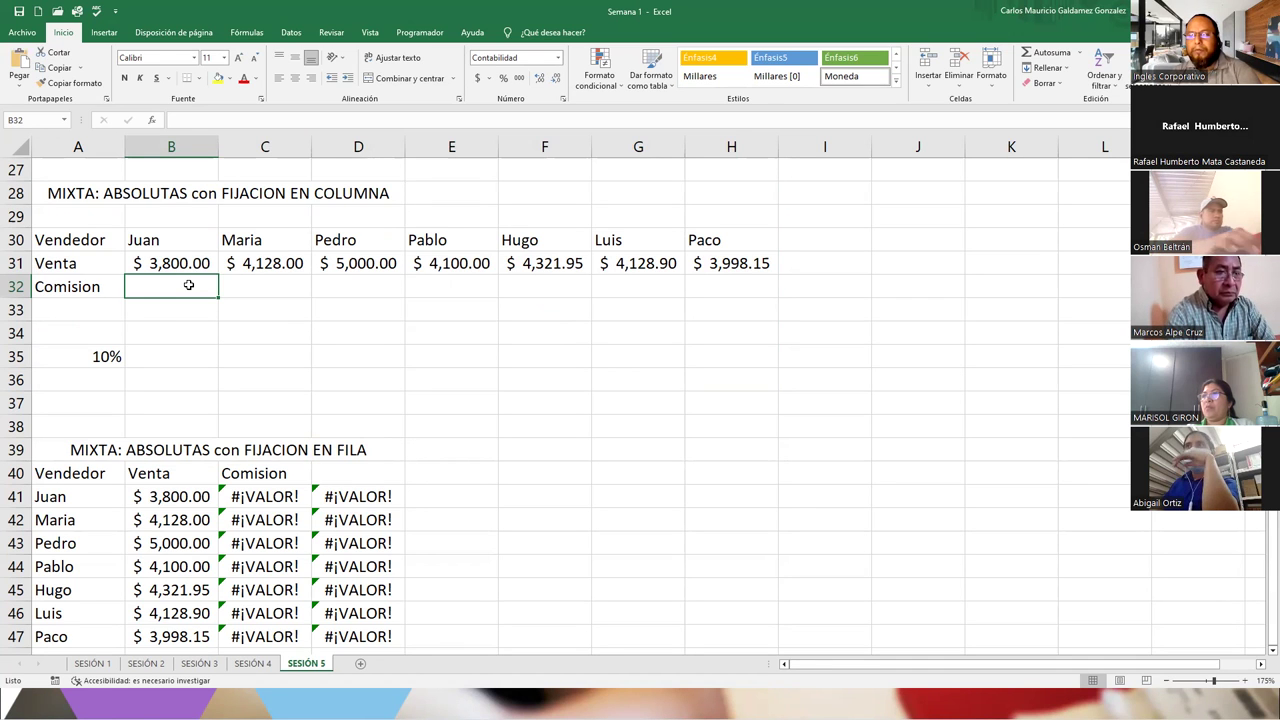
pyautogui.moveTo(57, 255); pyautogui.dragTo(737, 280)
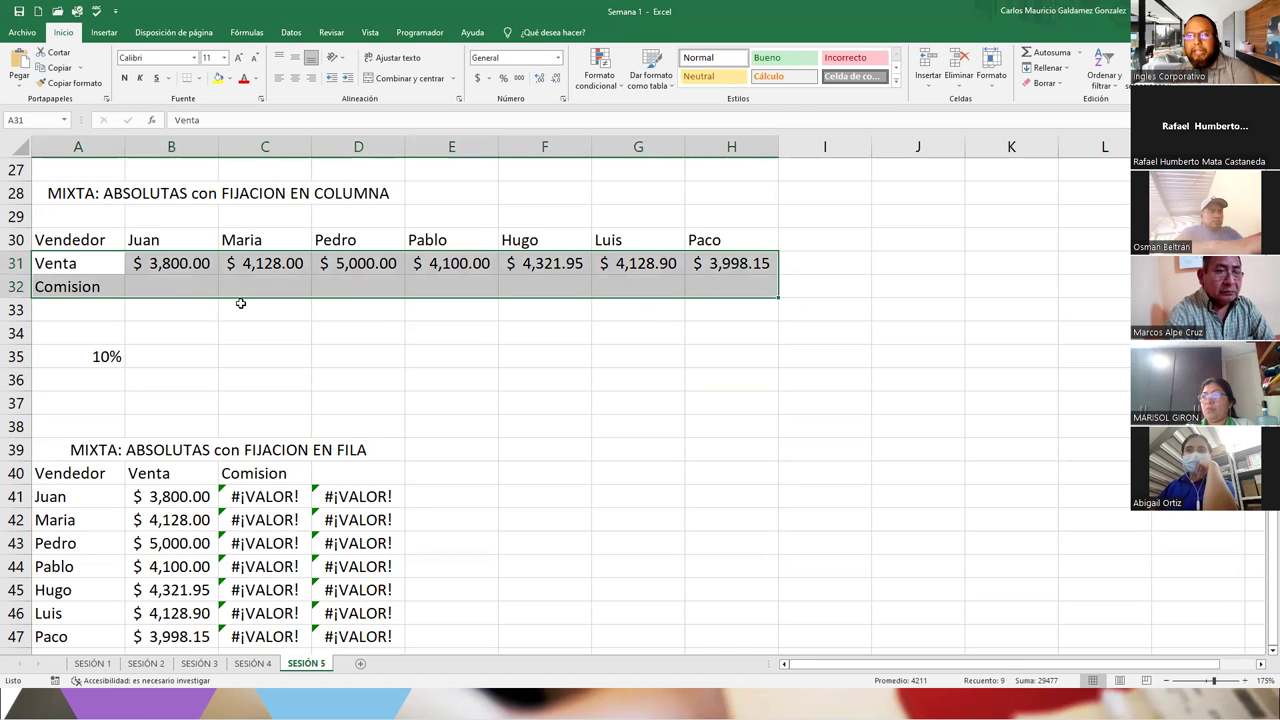
pyautogui.click(186, 284)
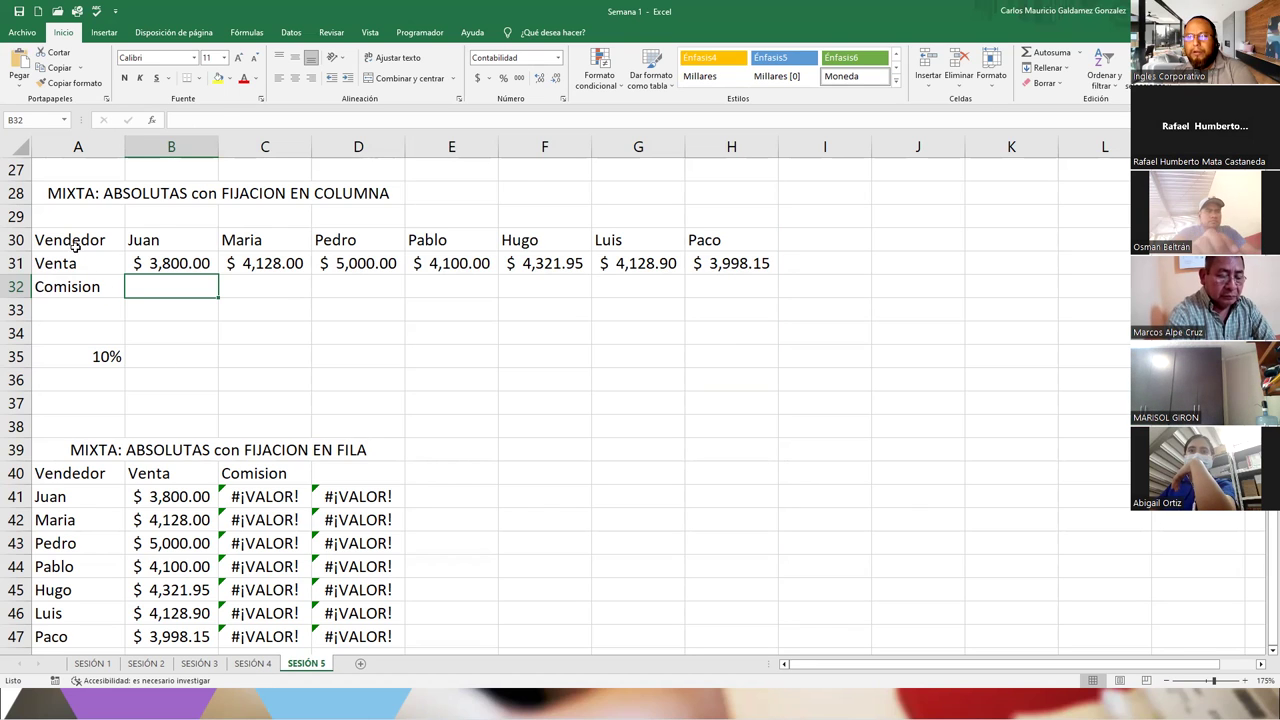
pyautogui.moveTo(75, 246); pyautogui.dragTo(723, 254)
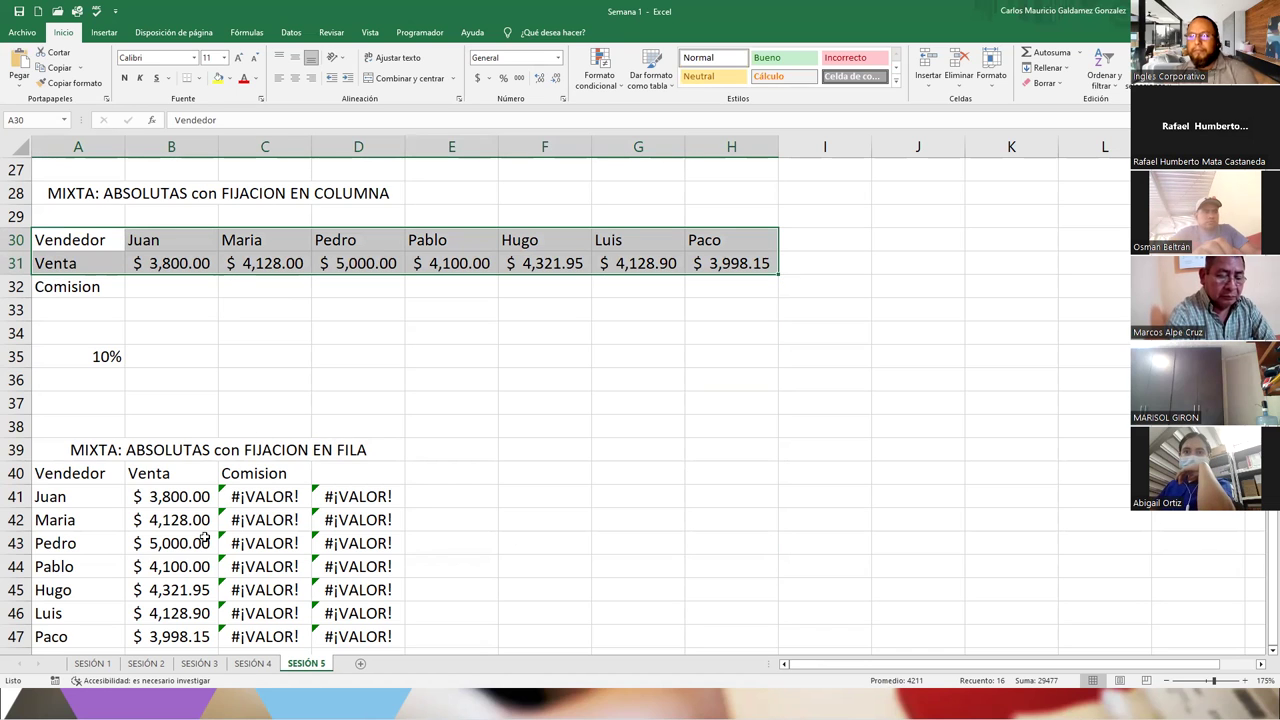
pyautogui.click(88, 563)
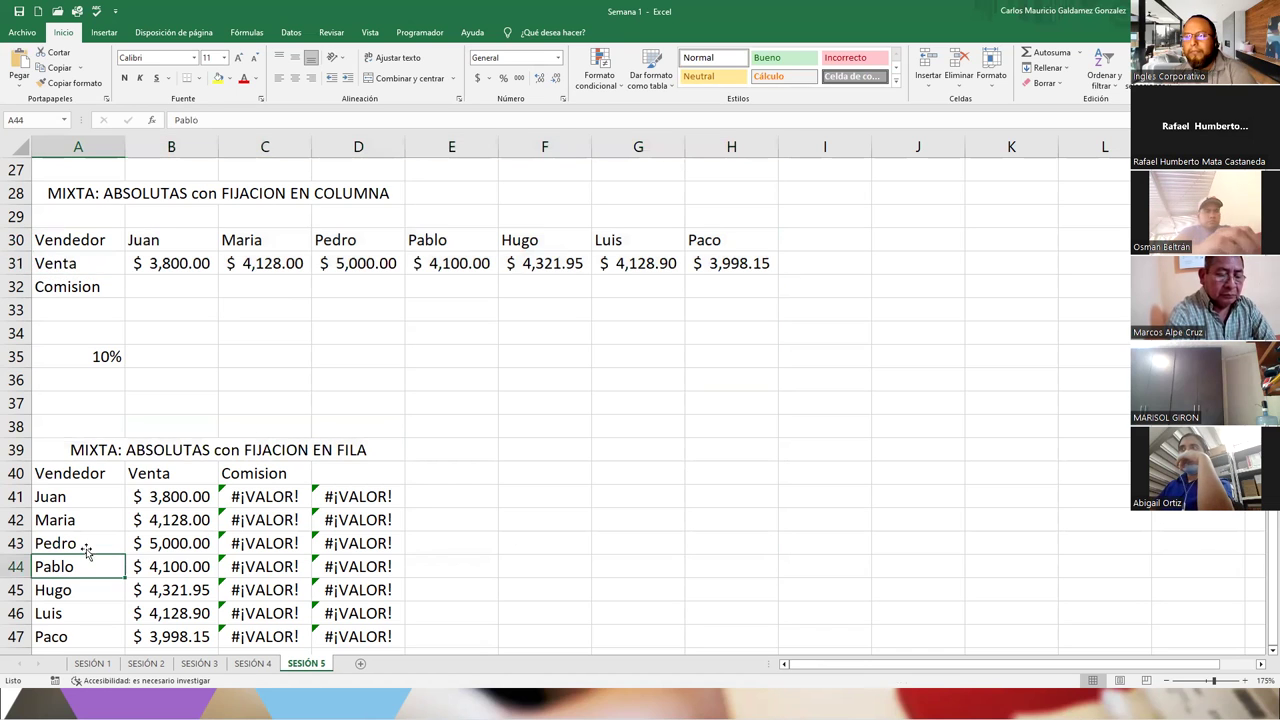
pyautogui.moveTo(96, 443); pyautogui.dragTo(158, 636)
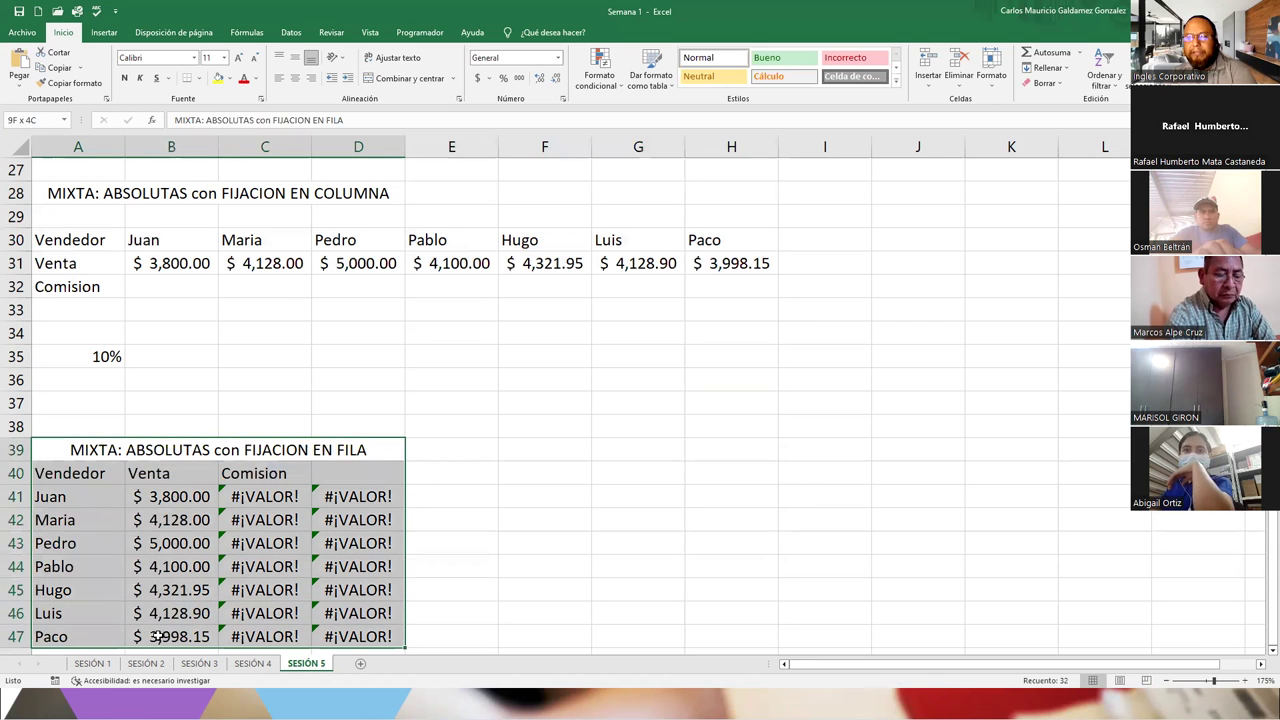
pyautogui.scroll(-5, 257, 577)
pyautogui.scroll(5, 257, 519)
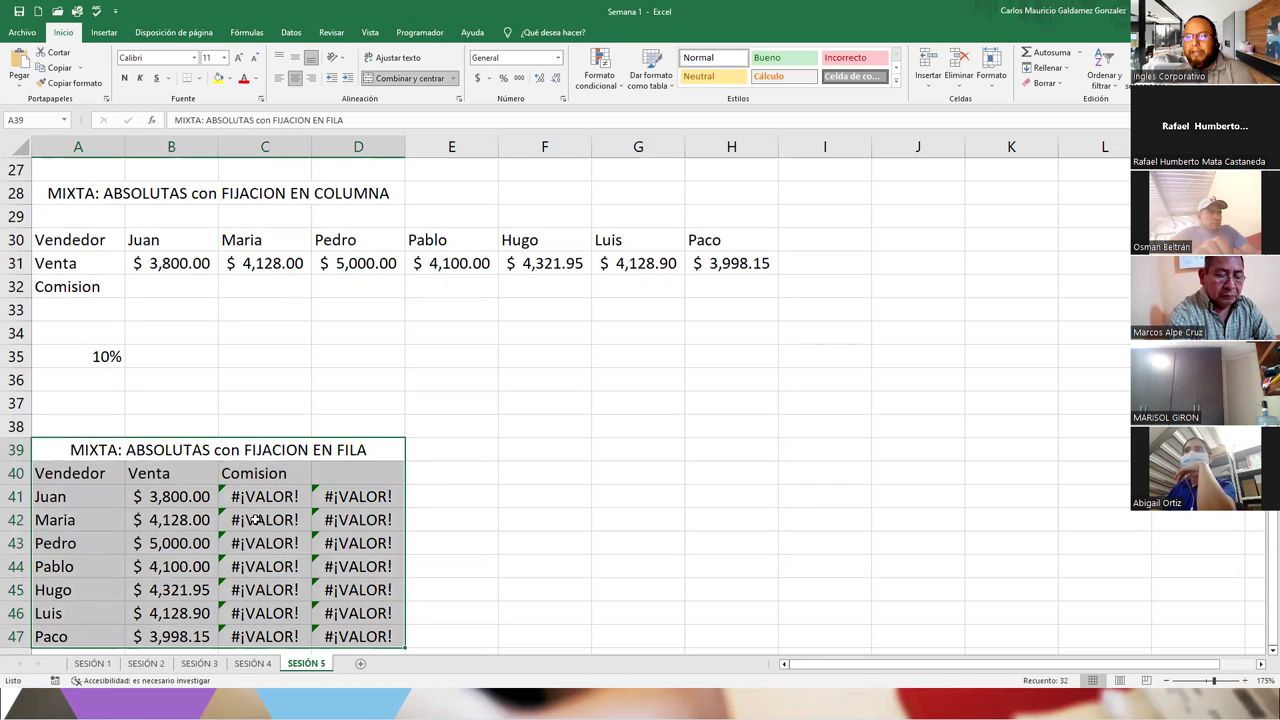
pyautogui.moveTo(35, 240); pyautogui.dragTo(749, 263)
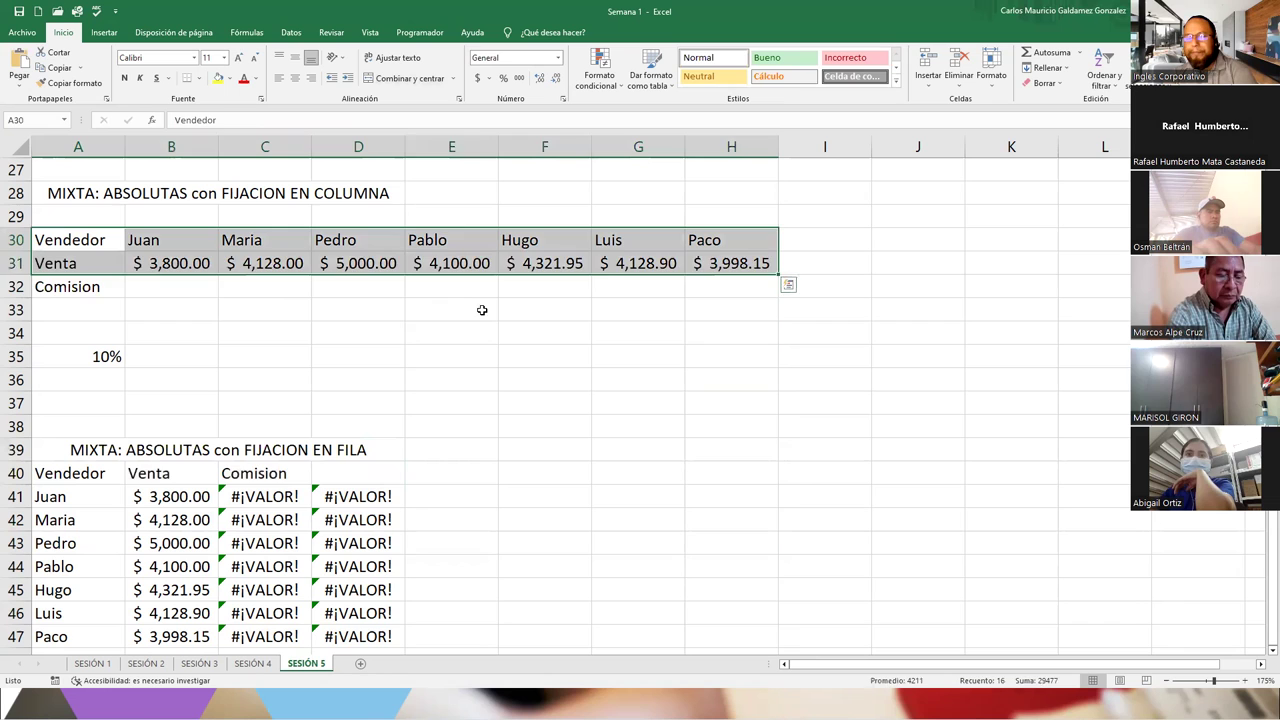
pyautogui.click(340, 312)
pyautogui.click(206, 284)
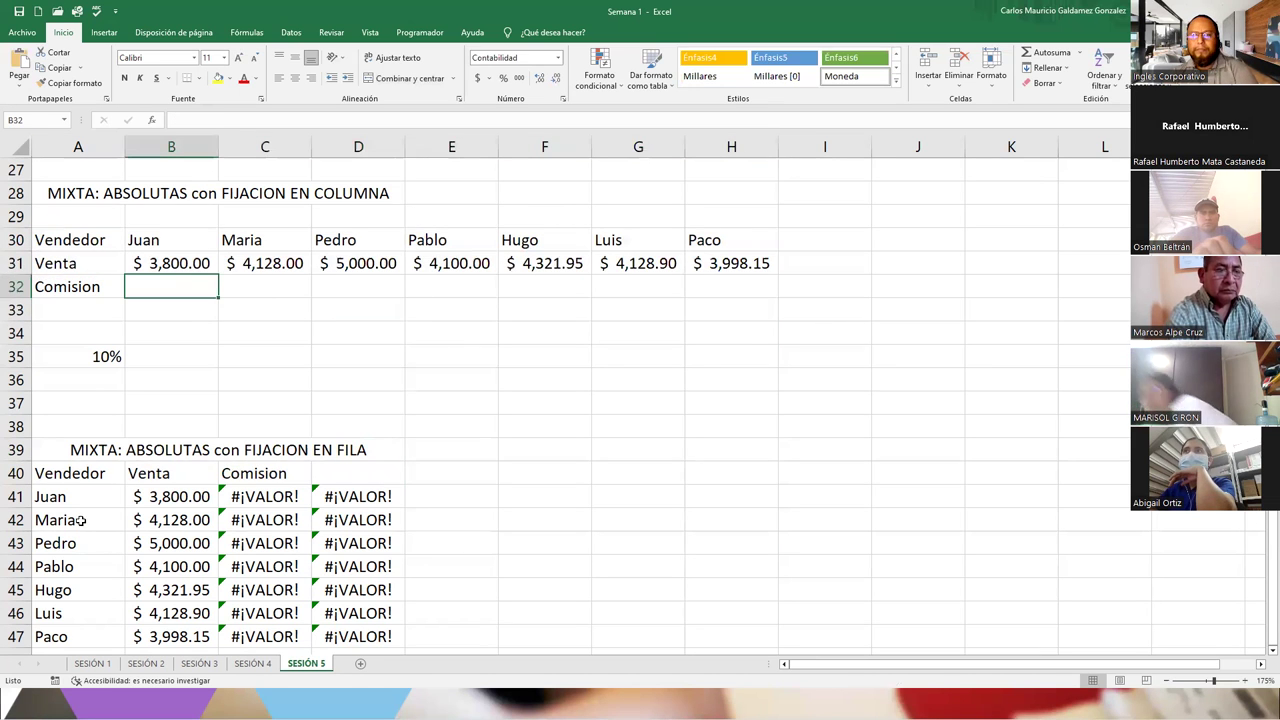
# - Clear the row-fixing table data A41:D47, keeping its Vendedor, Venta and Comision headers
pyautogui.moveTo(85, 497)
pyautogui.mouseDown()
pyautogui.moveTo(364, 654)
pyautogui.moveTo(356, 575)
pyautogui.mouseUp()
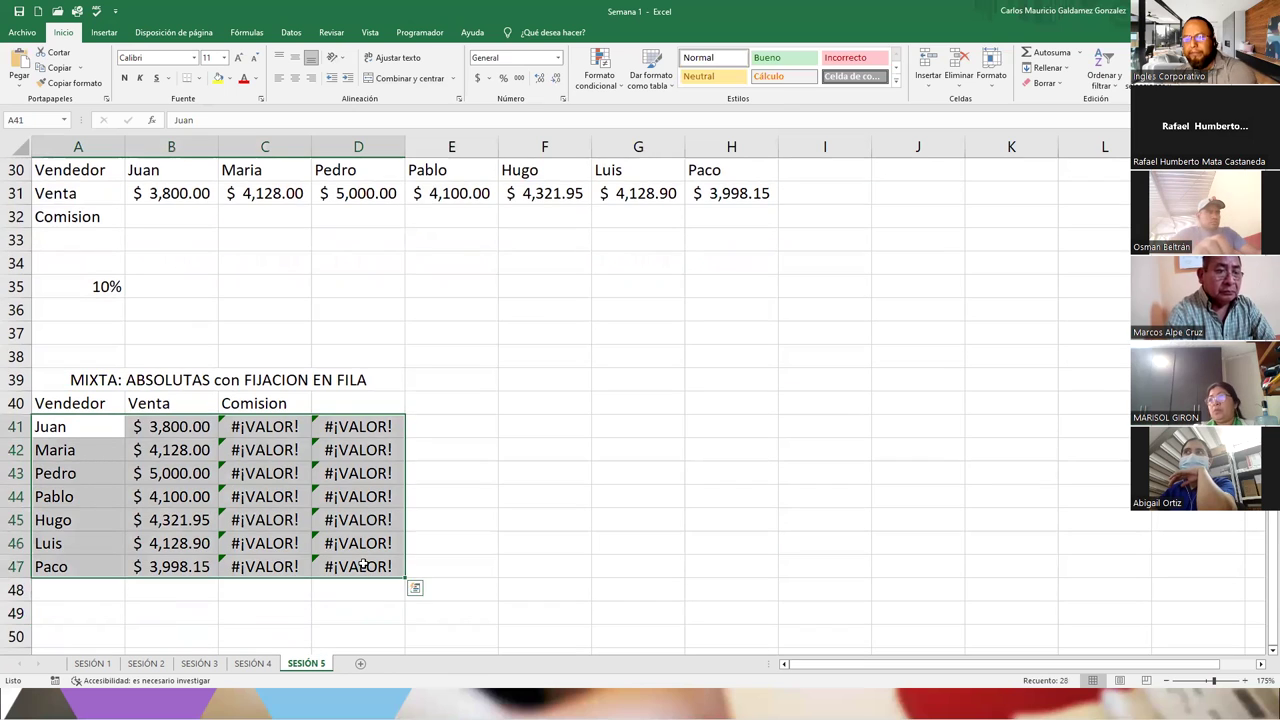
pyautogui.press('Delete')
pyautogui.moveTo(88, 403); pyautogui.dragTo(237, 407)
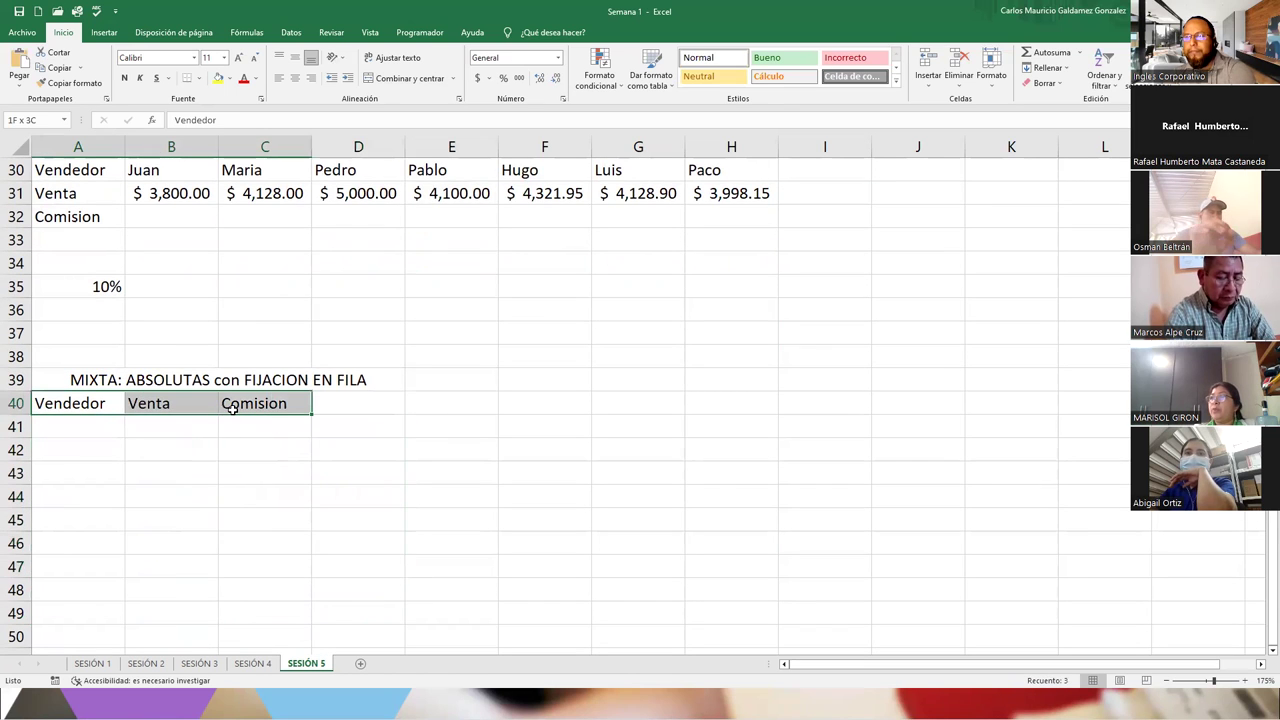
pyautogui.press('Delete')
pyautogui.hotkey('ctrl', 'z')
pyautogui.click(134, 424)
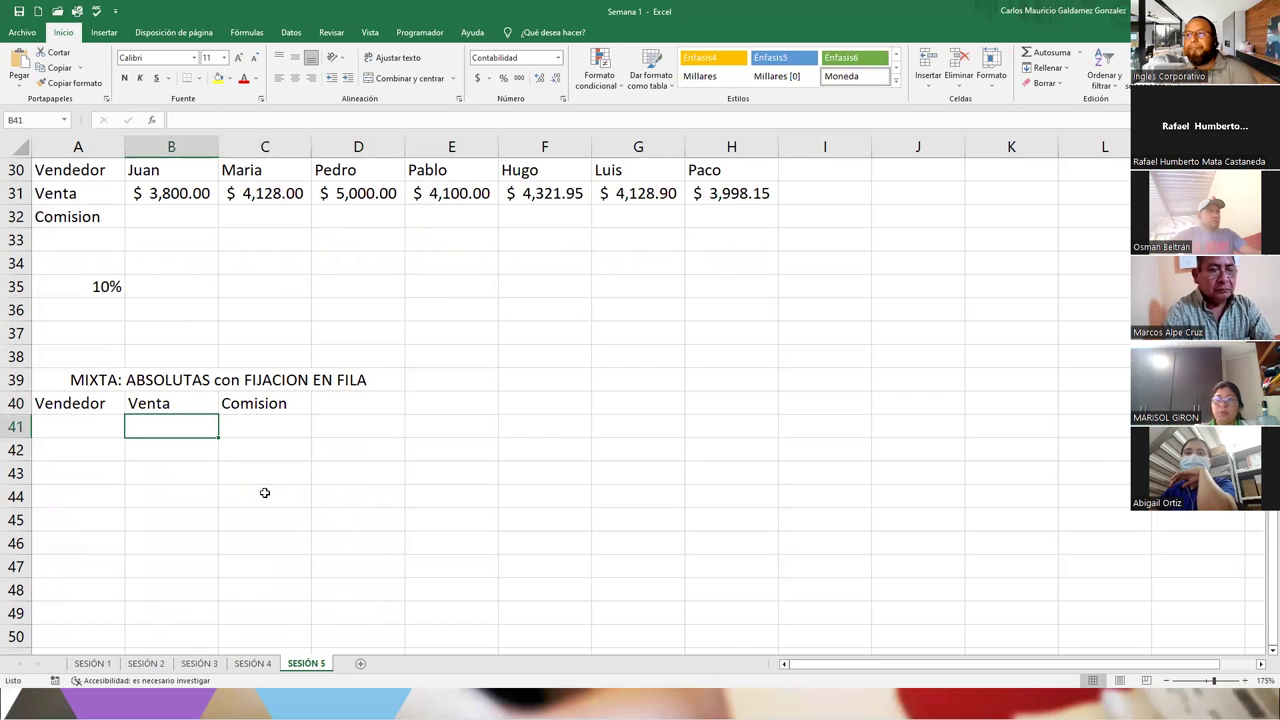
pyautogui.scroll(5, 374, 400)
pyautogui.scroll(-4, 375, 416)
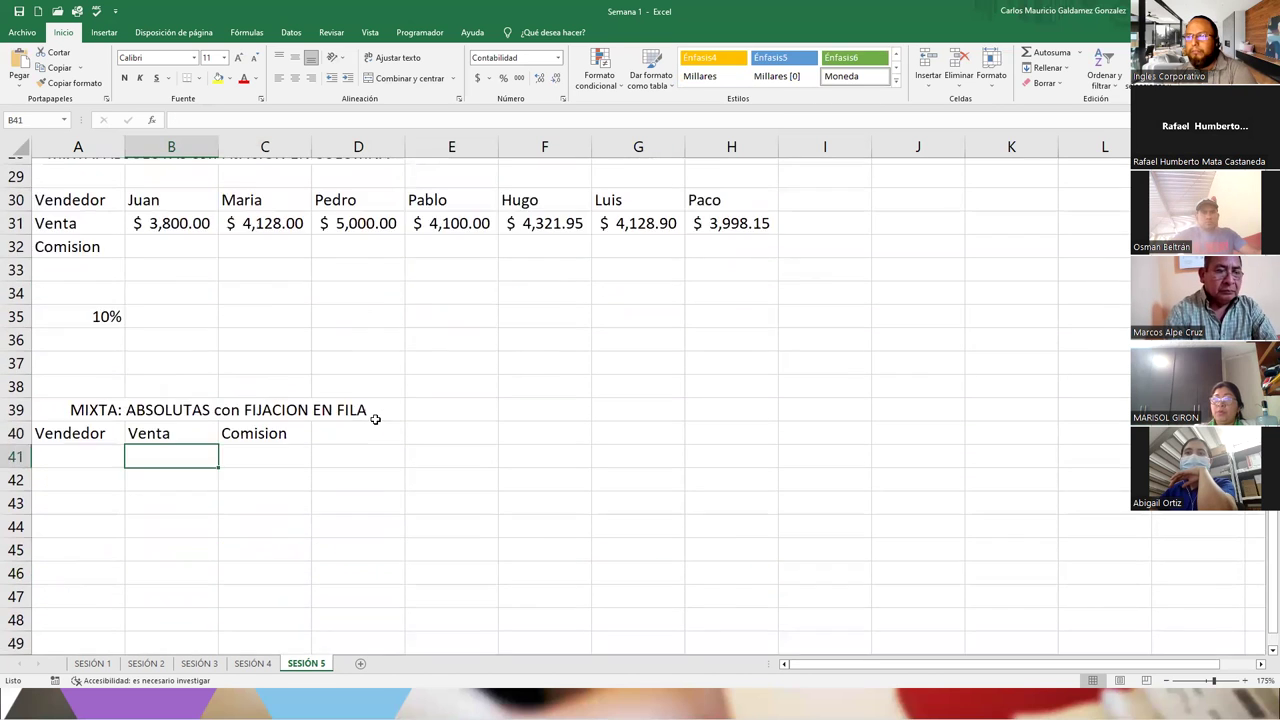
pyautogui.scroll(-1, 375, 419)
pyautogui.scroll(2, 375, 419)
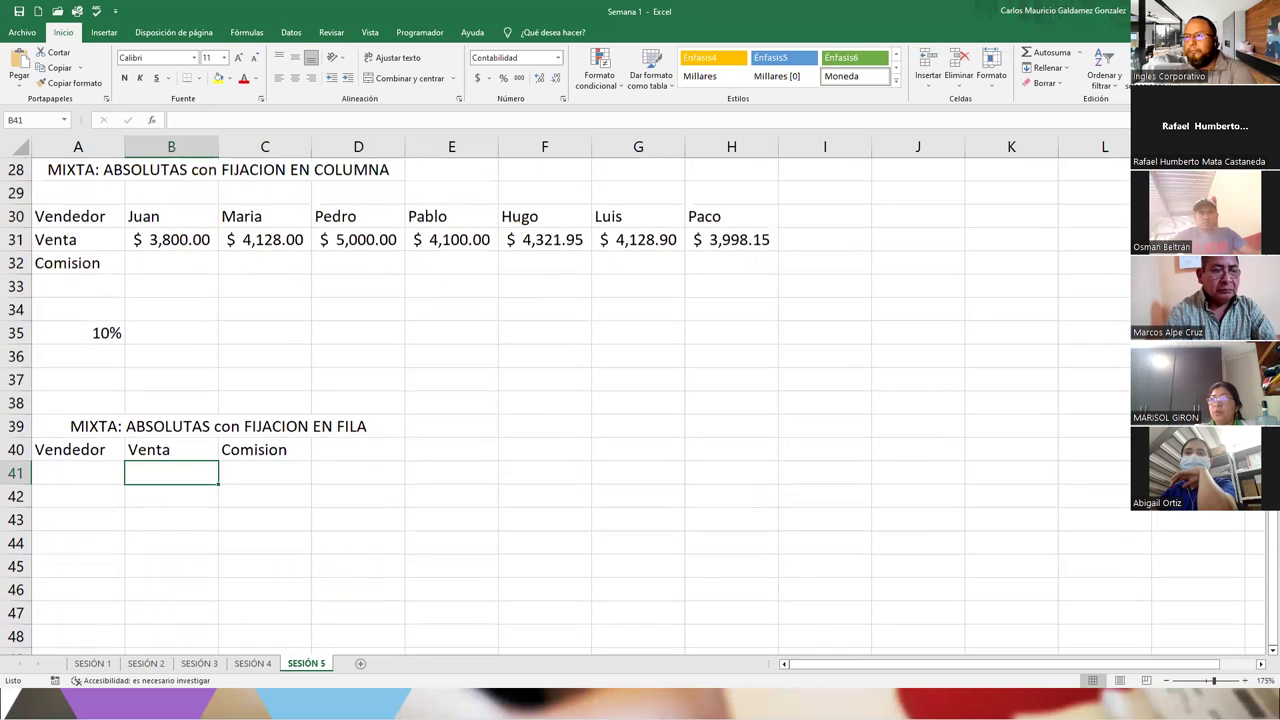
pyautogui.scroll(1, 375, 419)
pyautogui.click(199, 284)
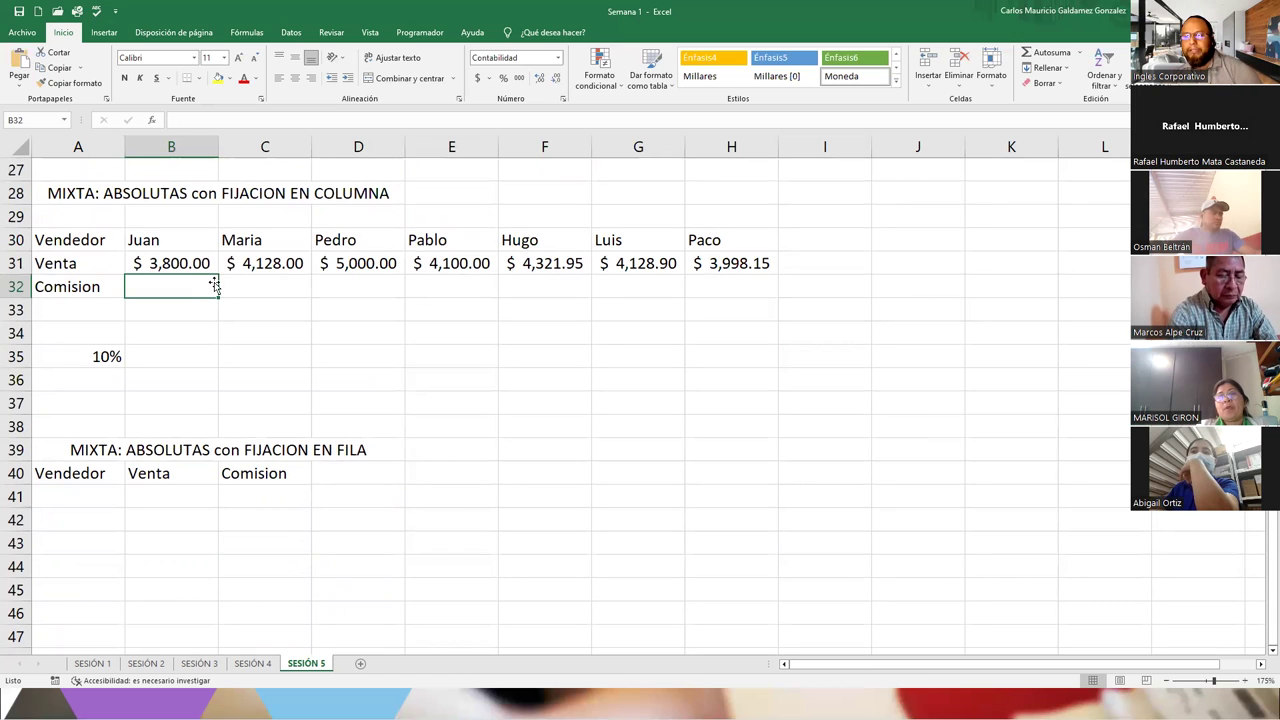
# - Enter =B31*$A$35 in B32, using F4 to lock the 10% rate cell
pyautogui.moveTo(186, 264); pyautogui.dragTo(709, 262)
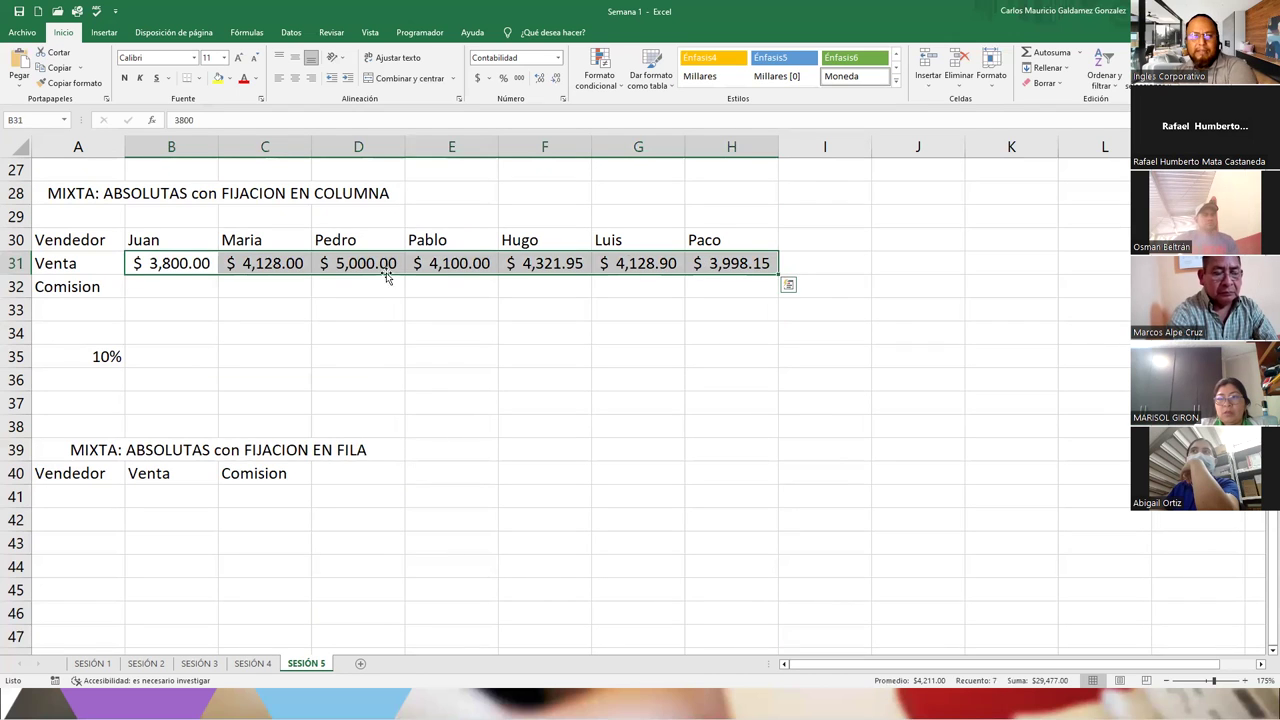
pyautogui.click(166, 284)
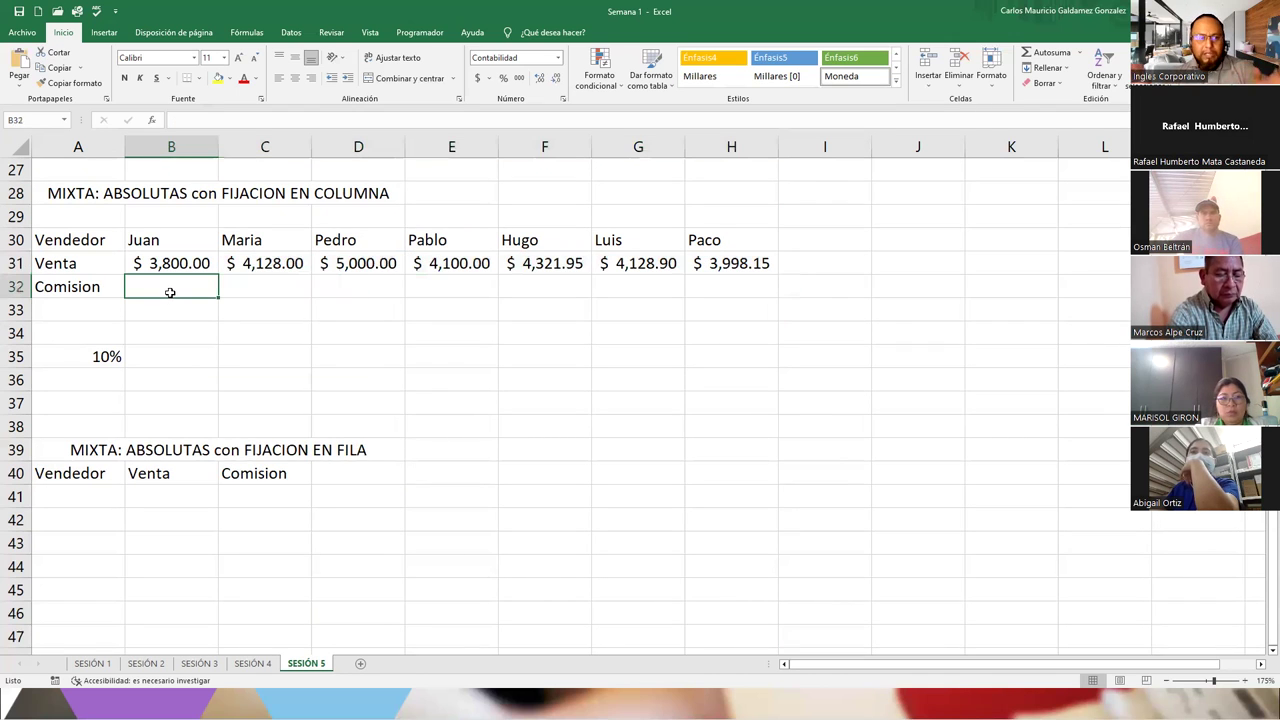
pyautogui.write('=')
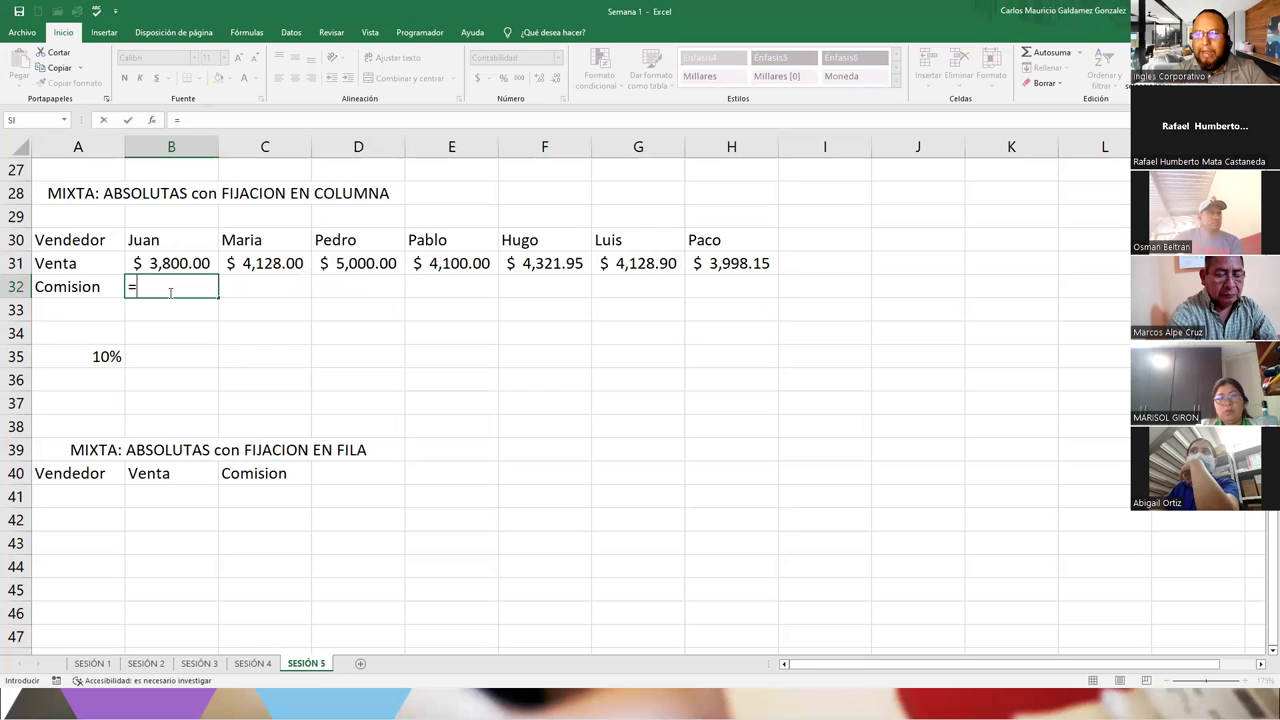
pyautogui.press('Up')
pyautogui.write('*')
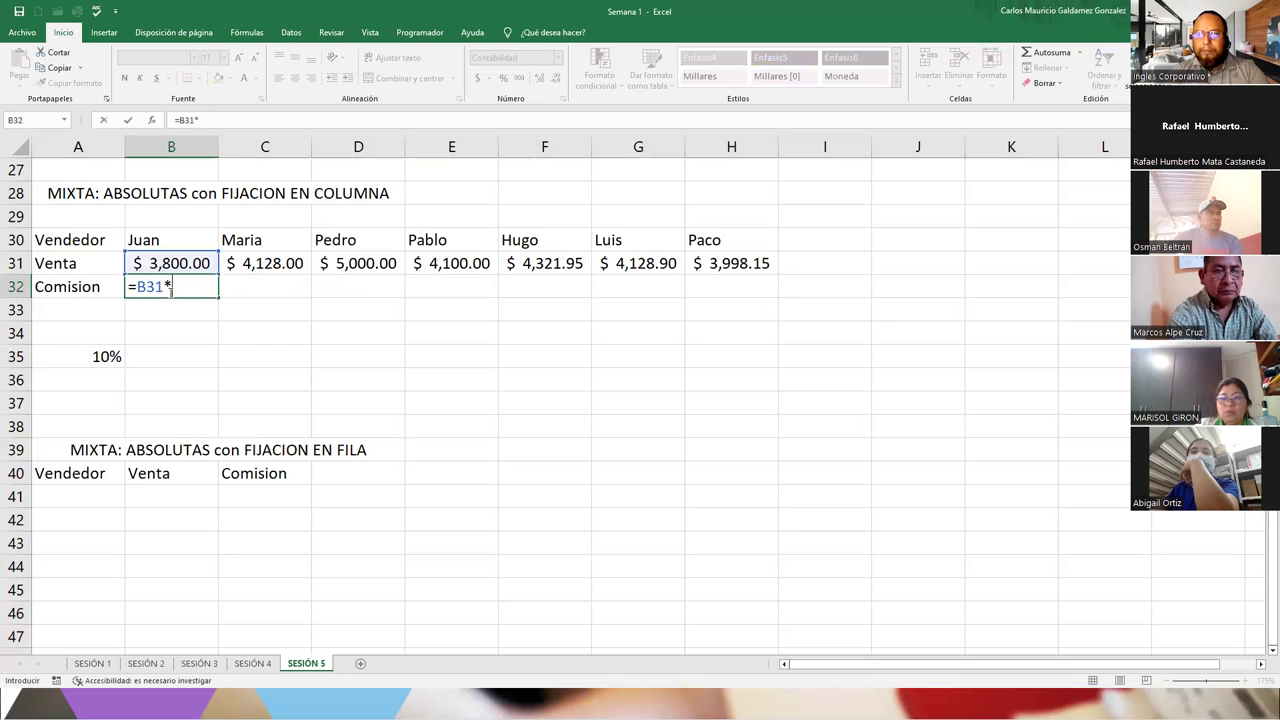
pyautogui.press('Down')
pyautogui.press('Down')
pyautogui.press('Down')
pyautogui.press('Left')
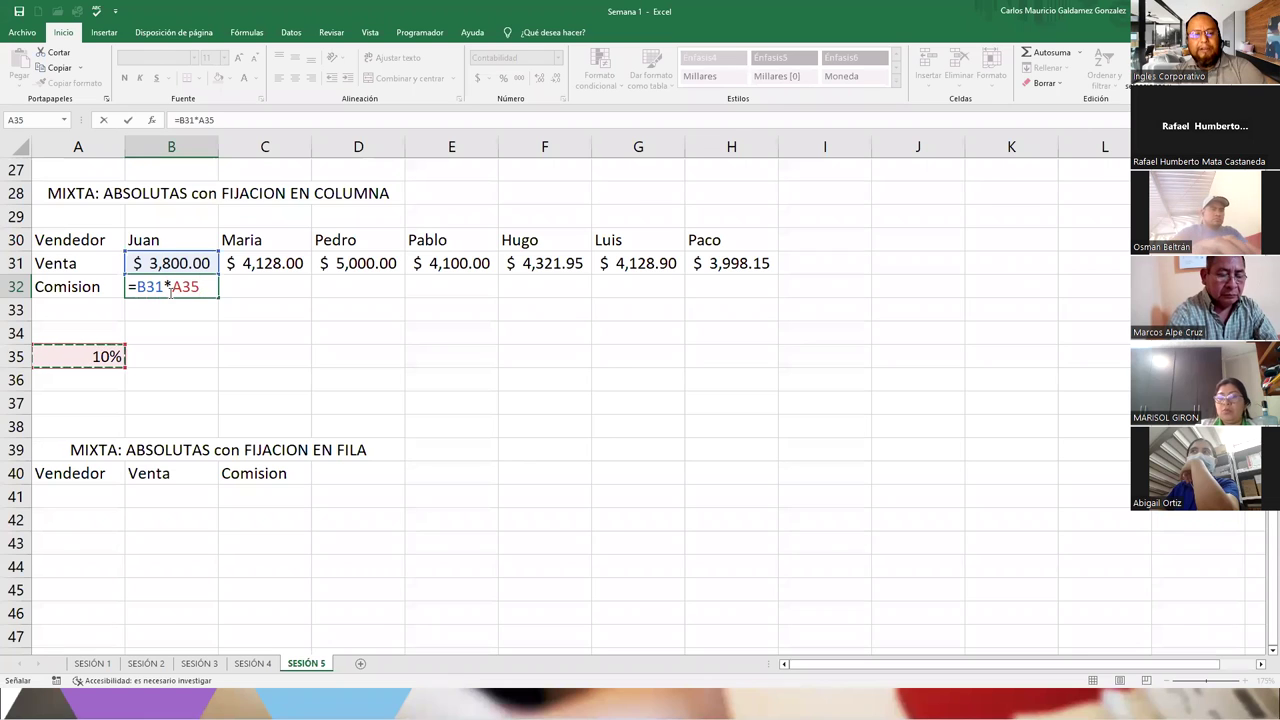
pyautogui.press('F4')
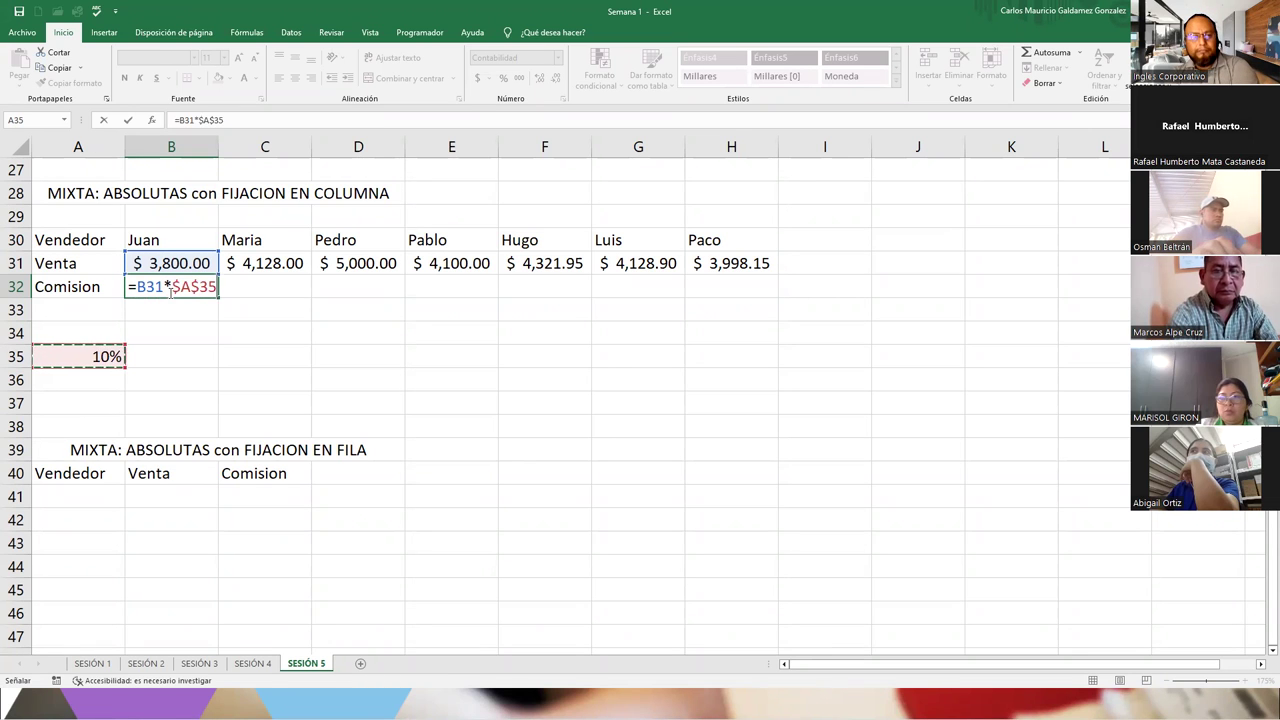
pyautogui.press('Return')
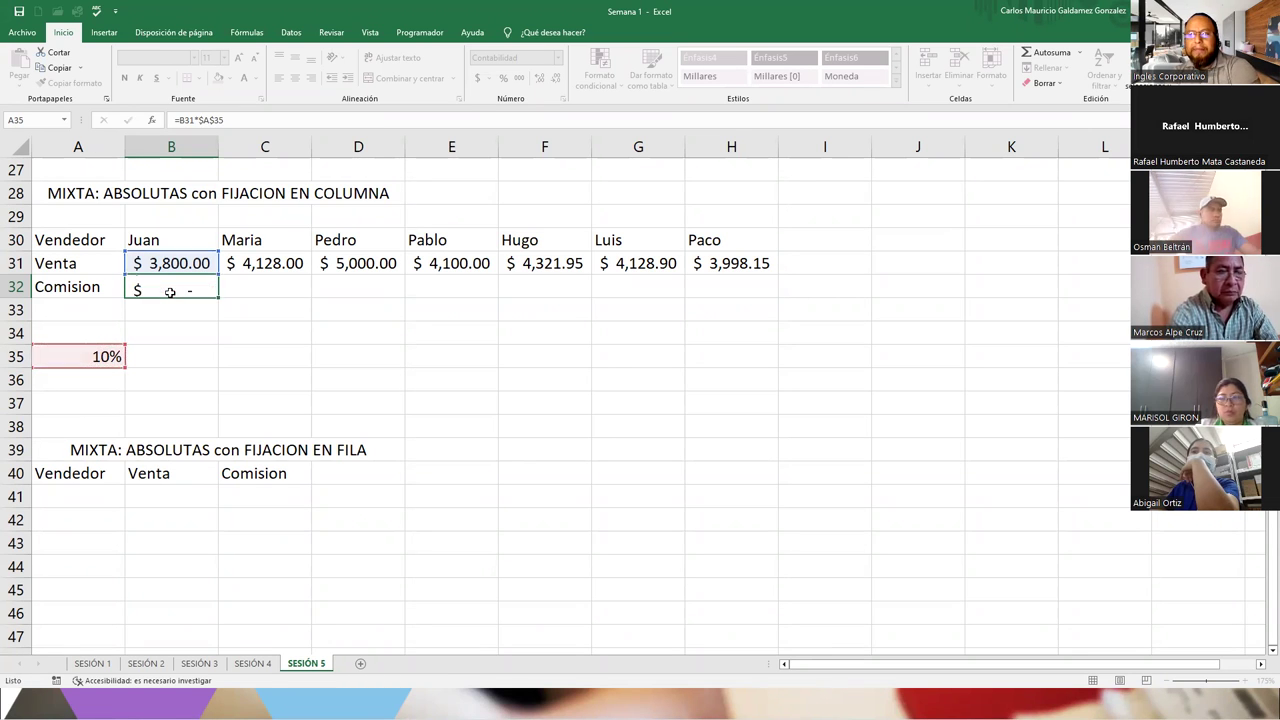
# - Copy the B32 commission formula across row 32 to H32
pyautogui.click(170, 290)
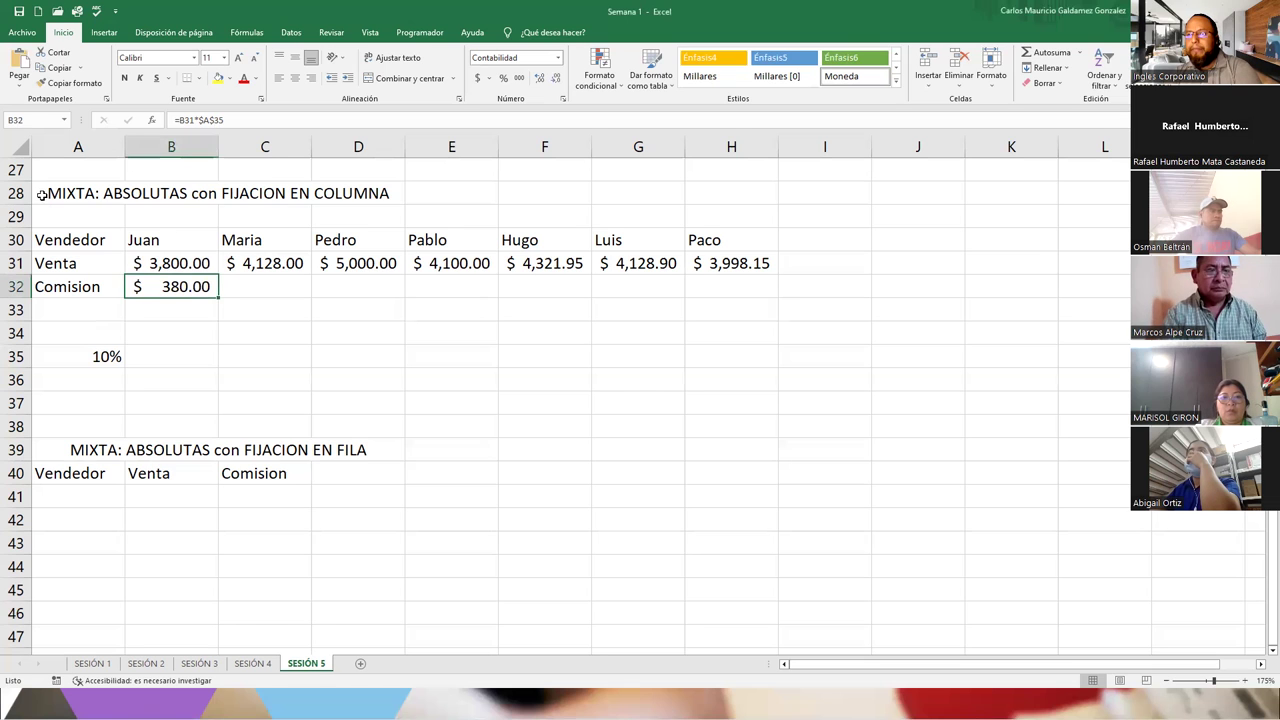
pyautogui.press('F2')
pyautogui.click(271, 285)
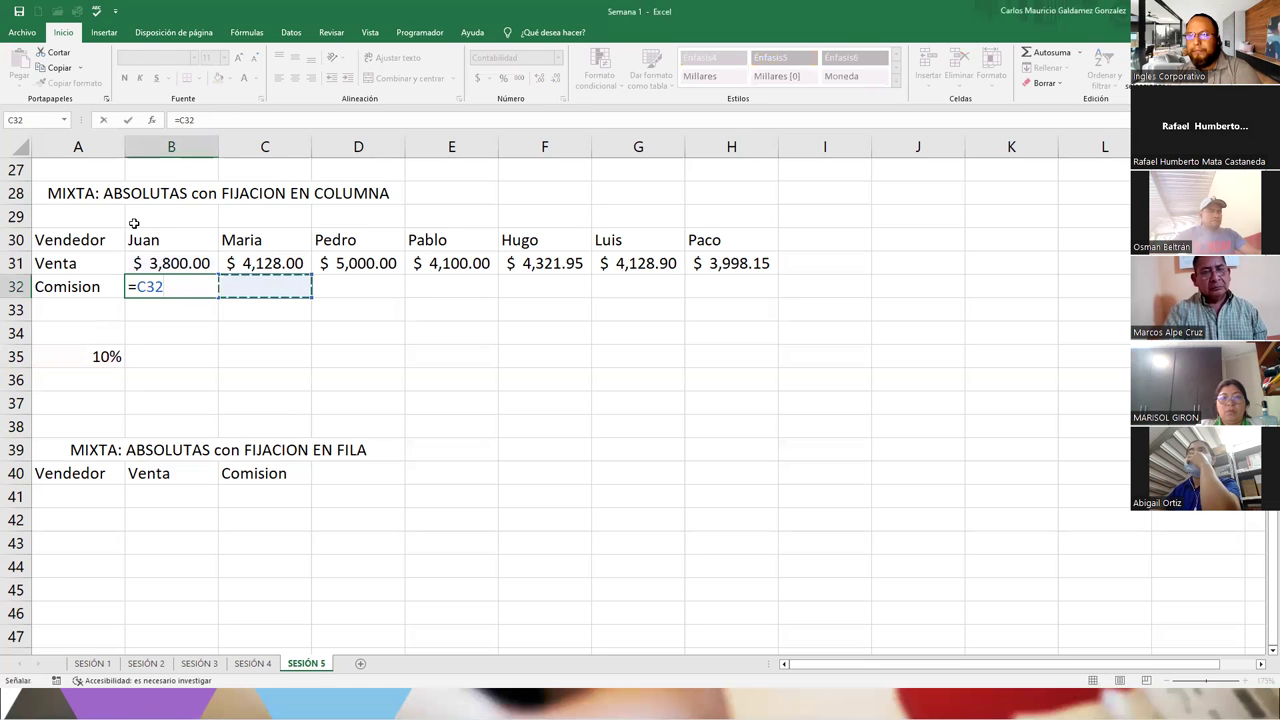
pyautogui.press('Escape')
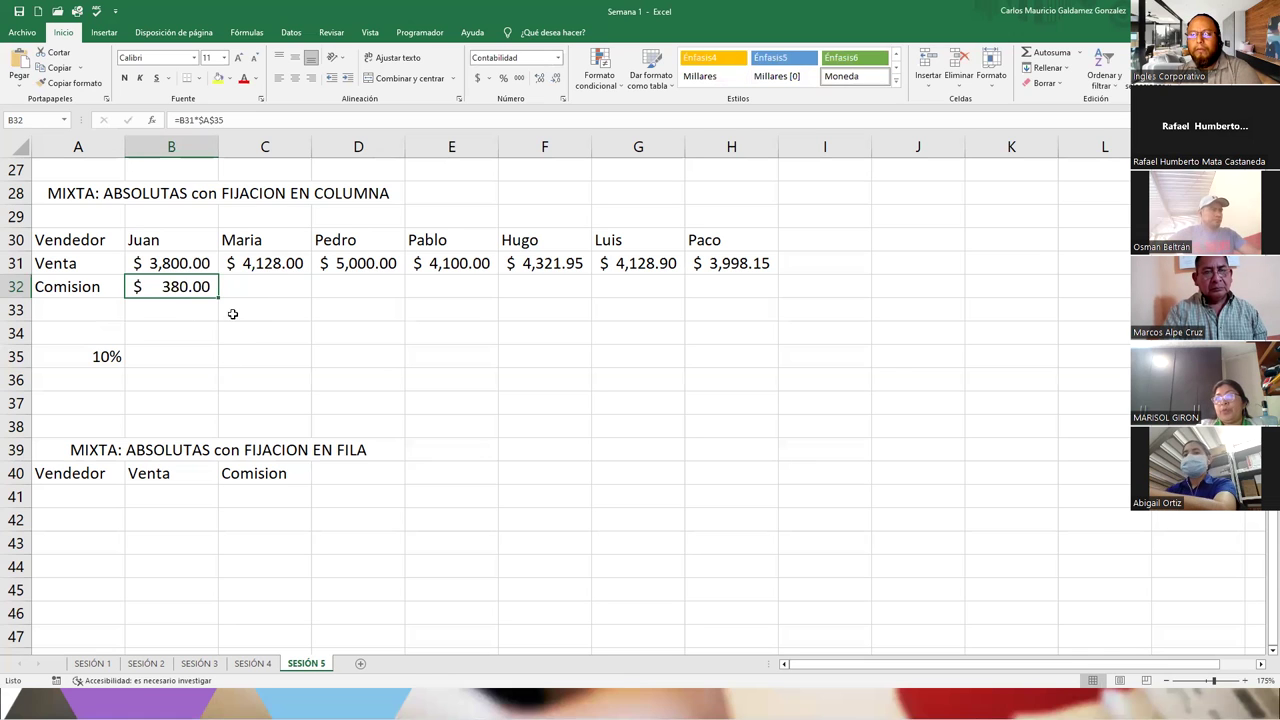
pyautogui.moveTo(217, 297); pyautogui.dragTo(749, 300)
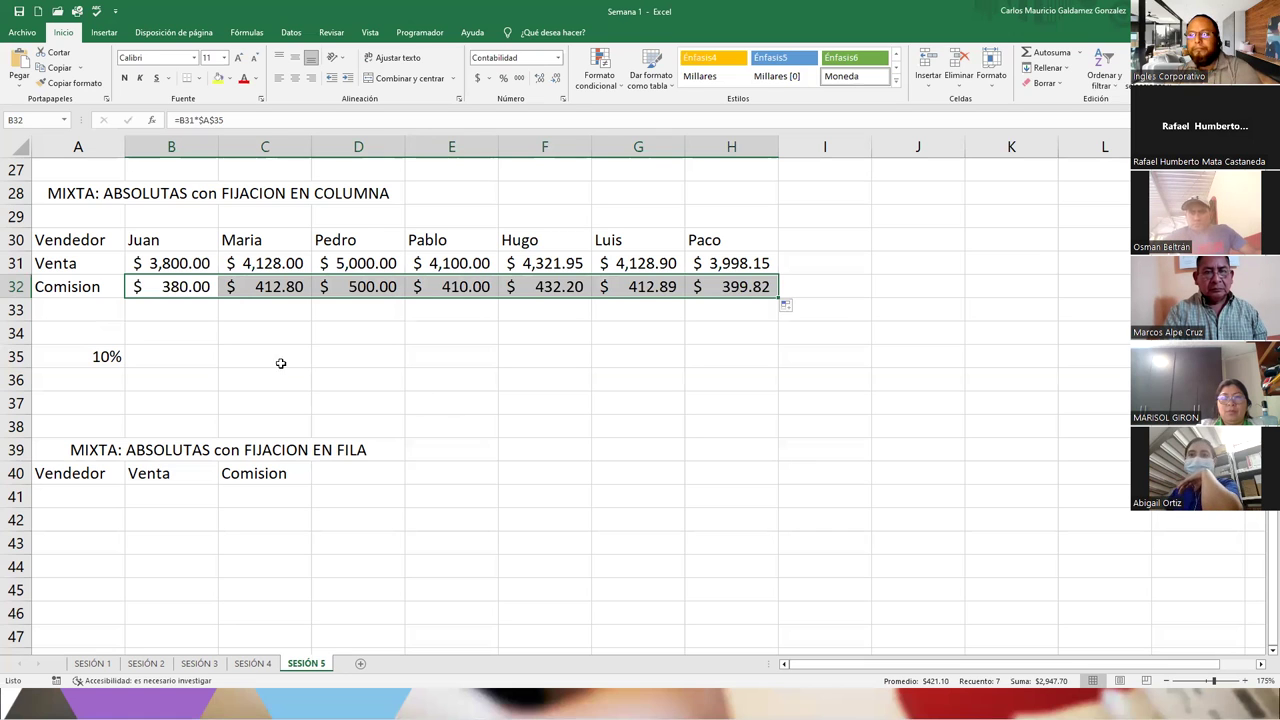
# - Compare the copied commission formulas in C32 and D32 with the original in B32
pyautogui.click(195, 287)
pyautogui.click(262, 287)
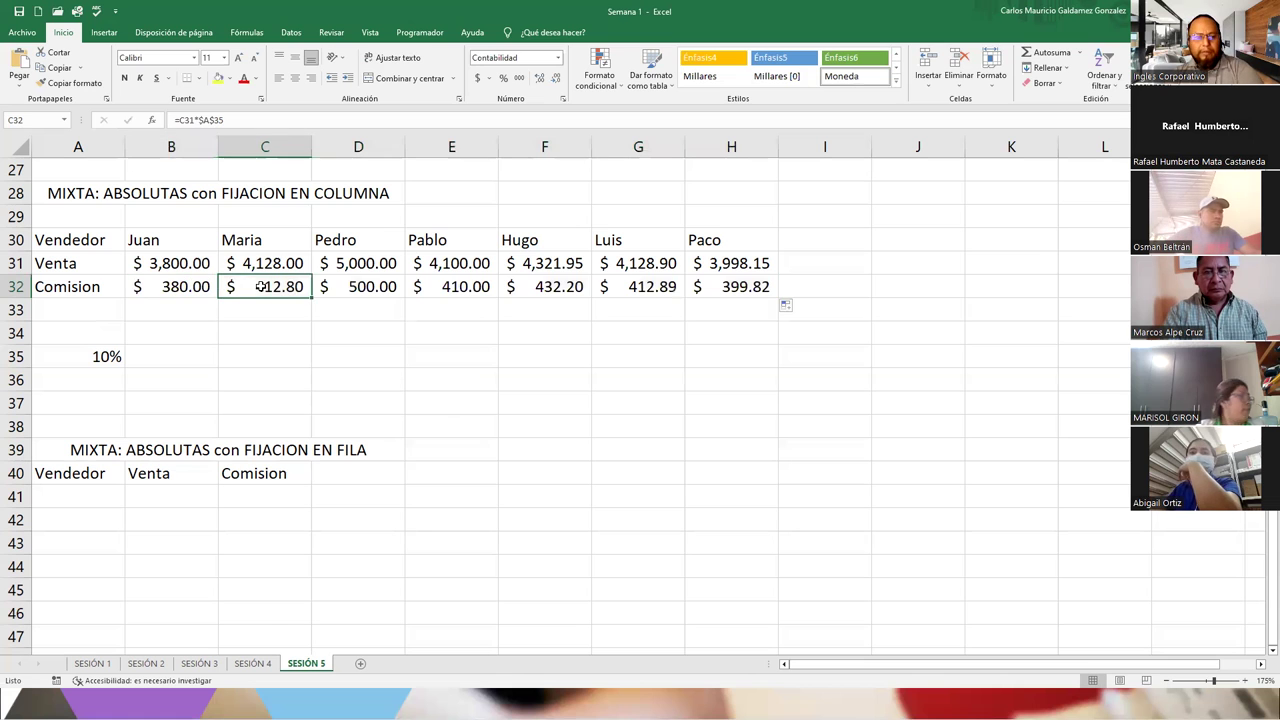
pyautogui.doubleClick(260, 287)
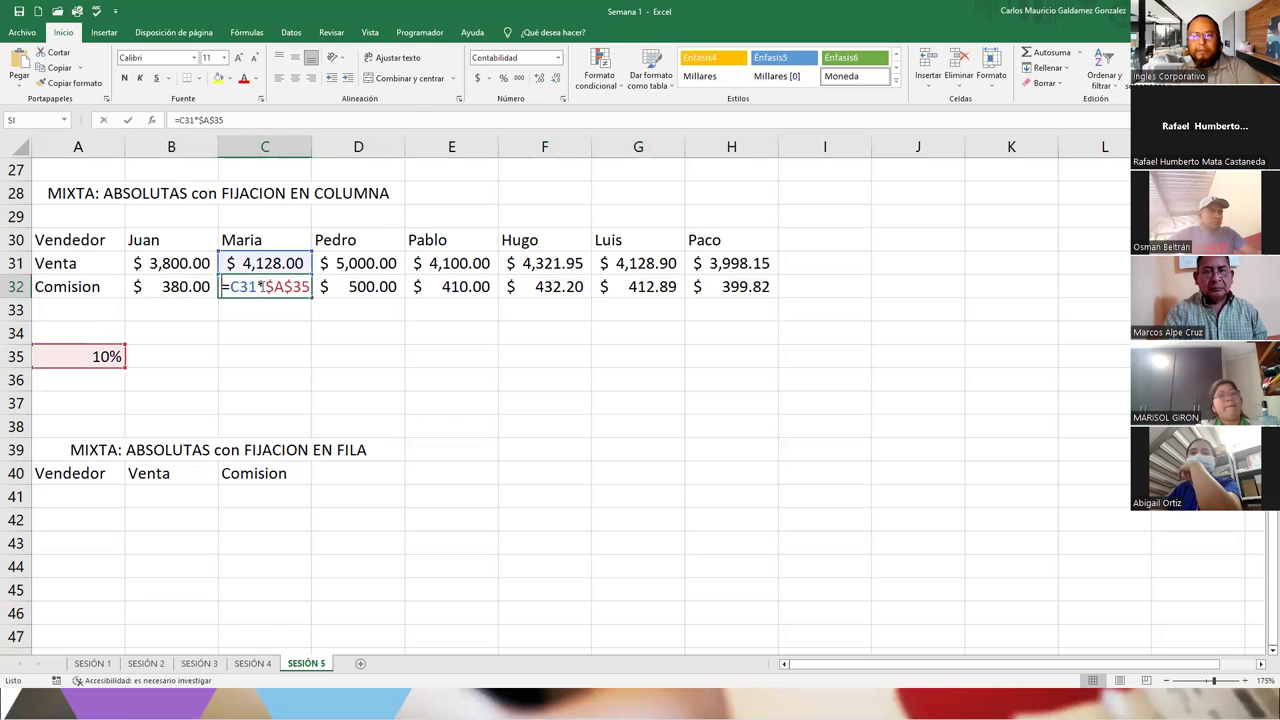
pyautogui.click(341, 287)
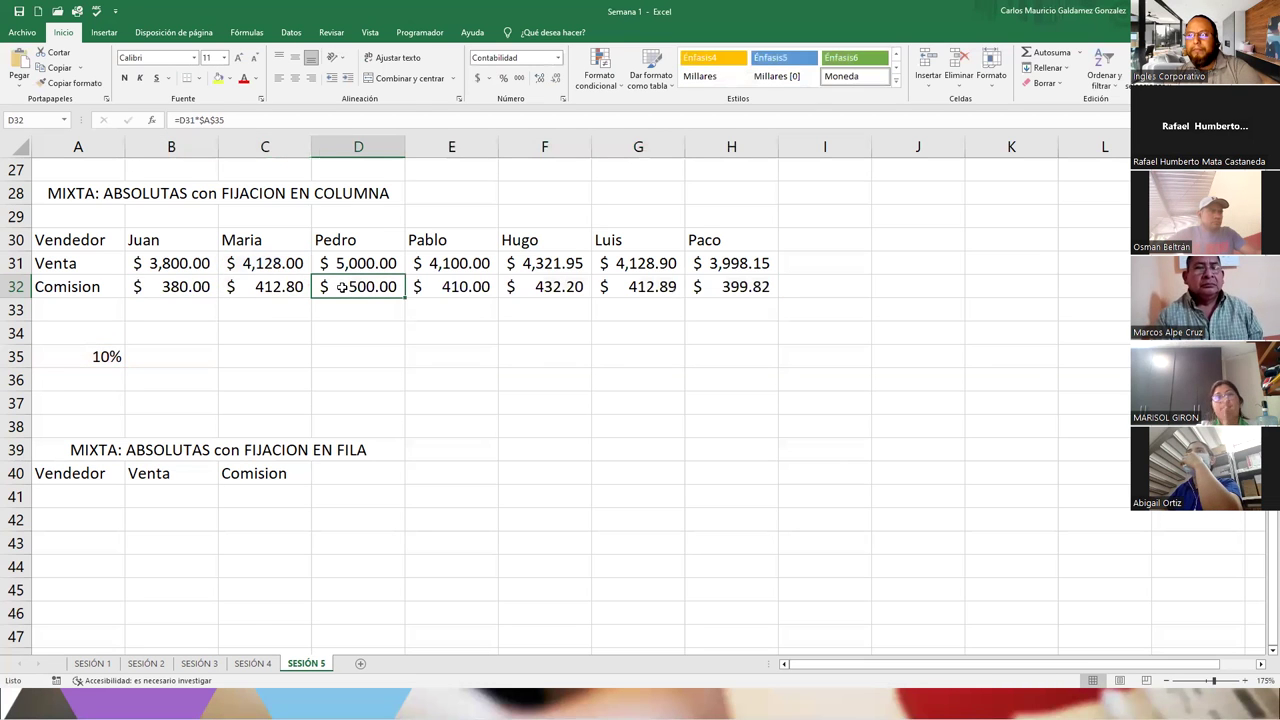
pyautogui.click(259, 287)
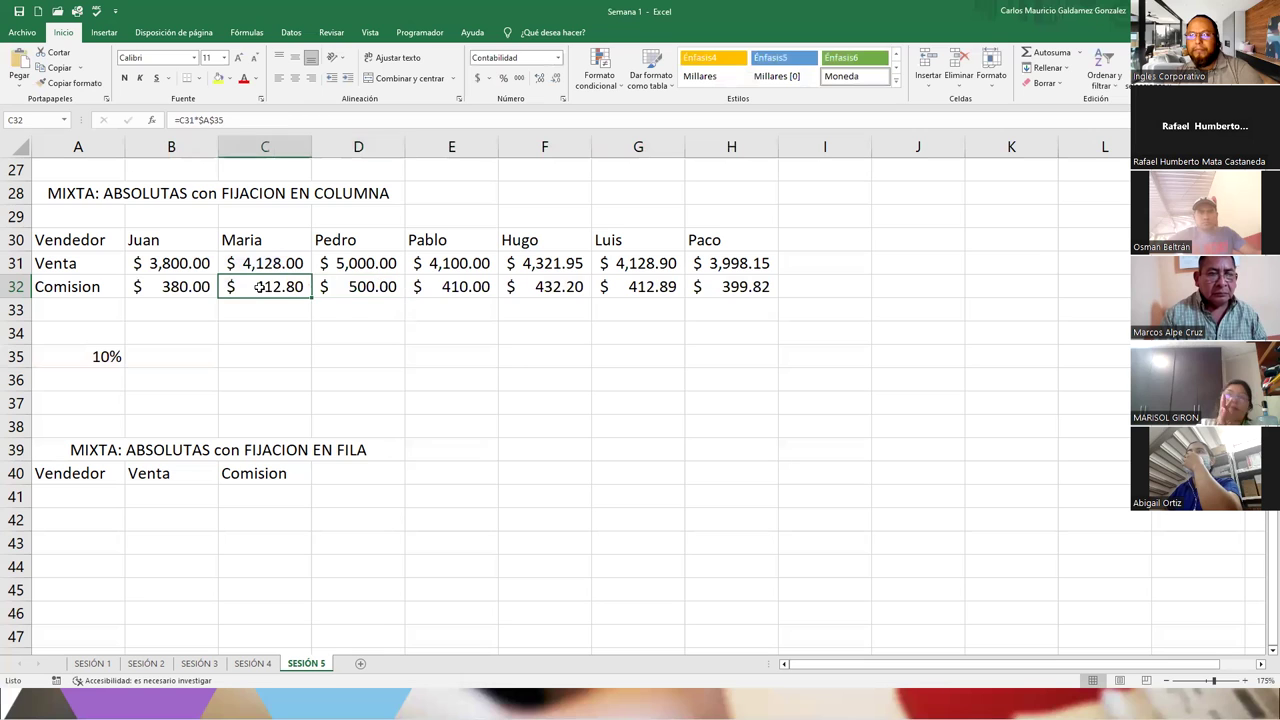
pyautogui.click(186, 287)
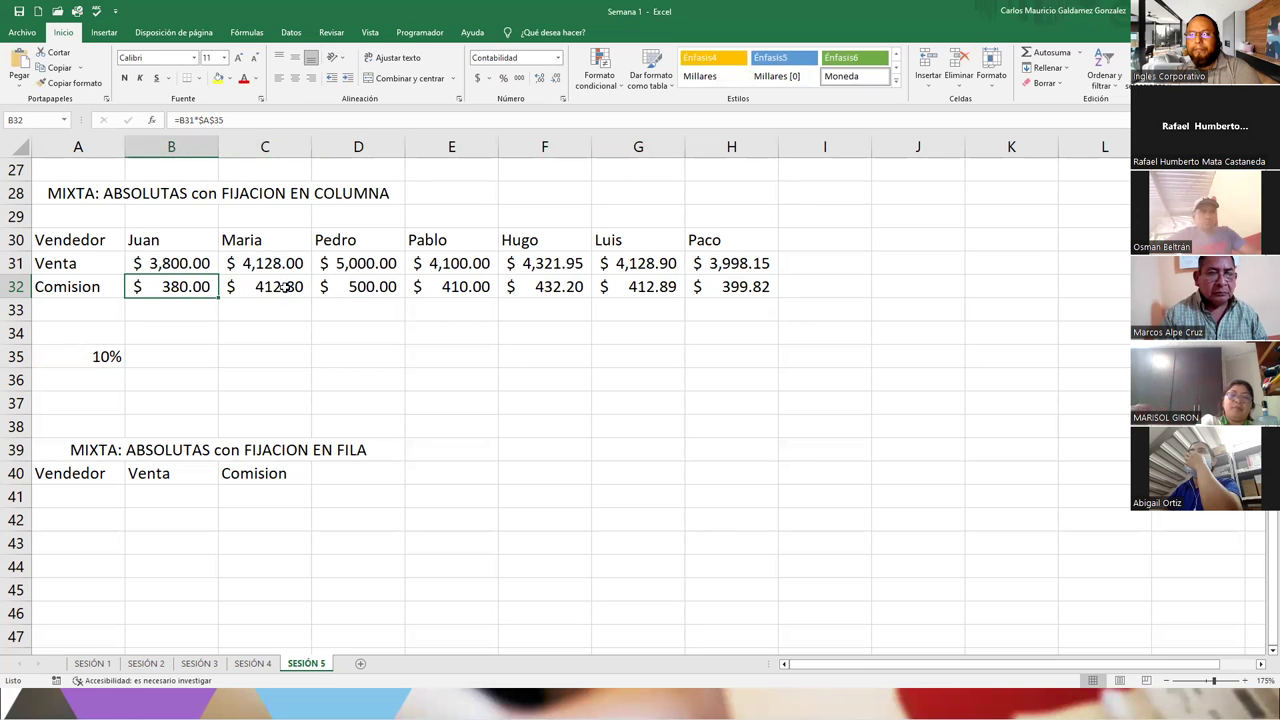
pyautogui.click(272, 289)
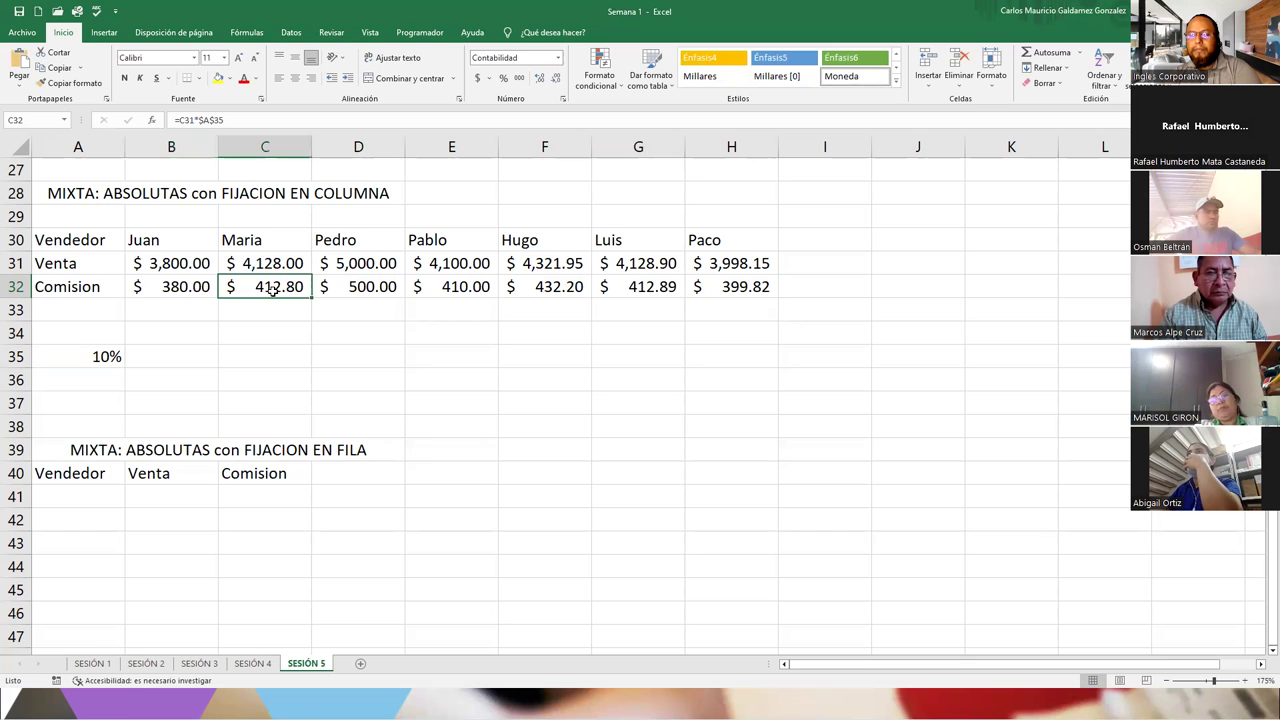
pyautogui.click(199, 287)
pyautogui.doubleClick(170, 286)
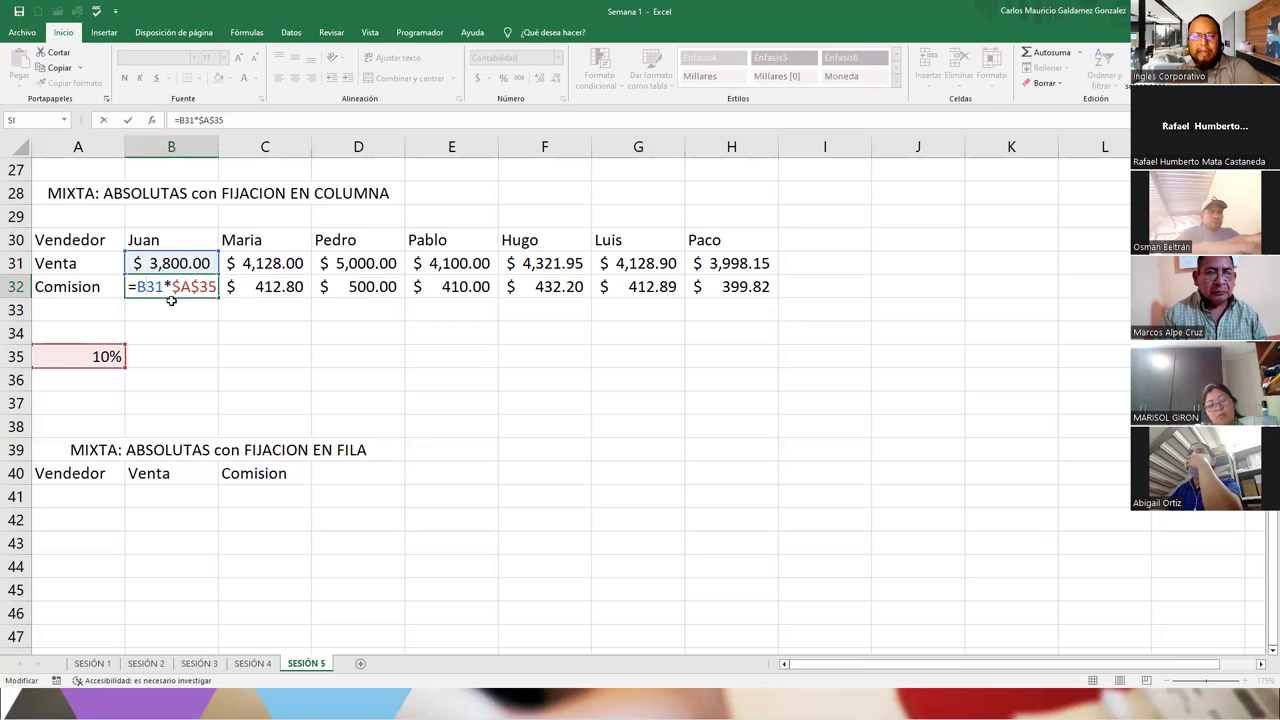
pyautogui.write('4')
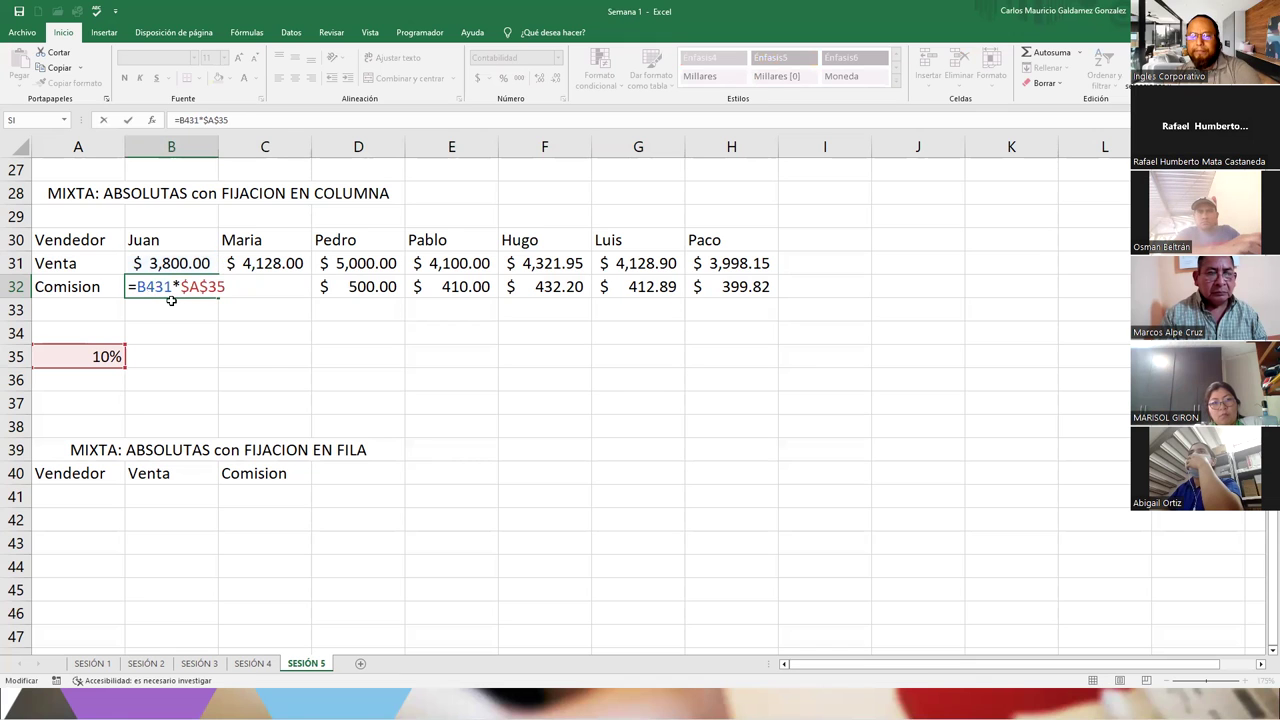
pyautogui.press('BackSpace')
pyautogui.write('$')
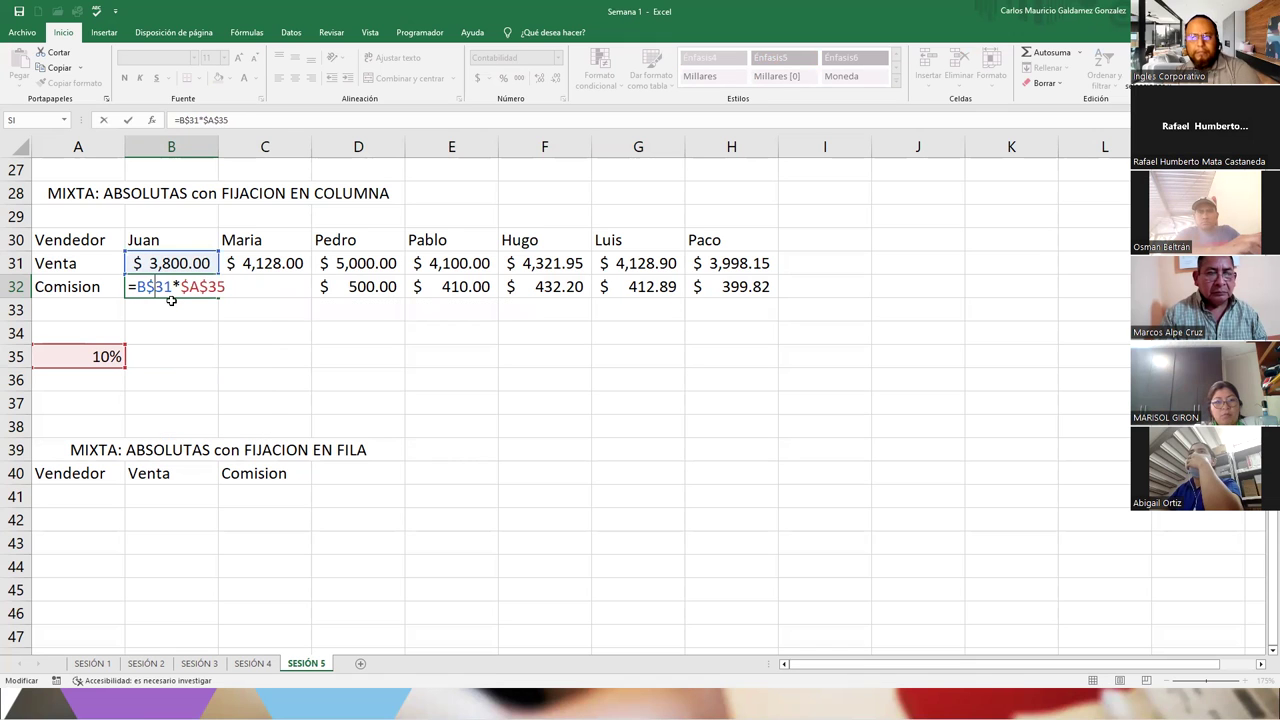
pyautogui.press('Return')
pyautogui.click(195, 290)
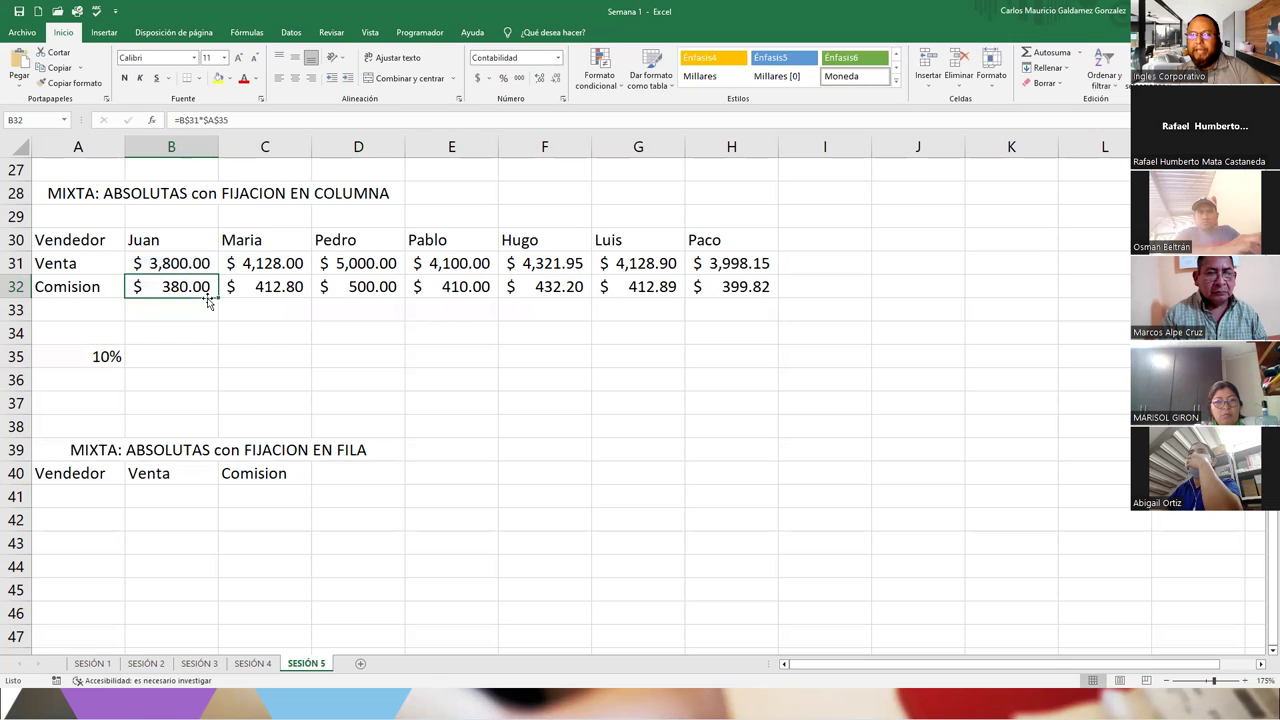
pyautogui.moveTo(217, 296); pyautogui.dragTo(735, 298)
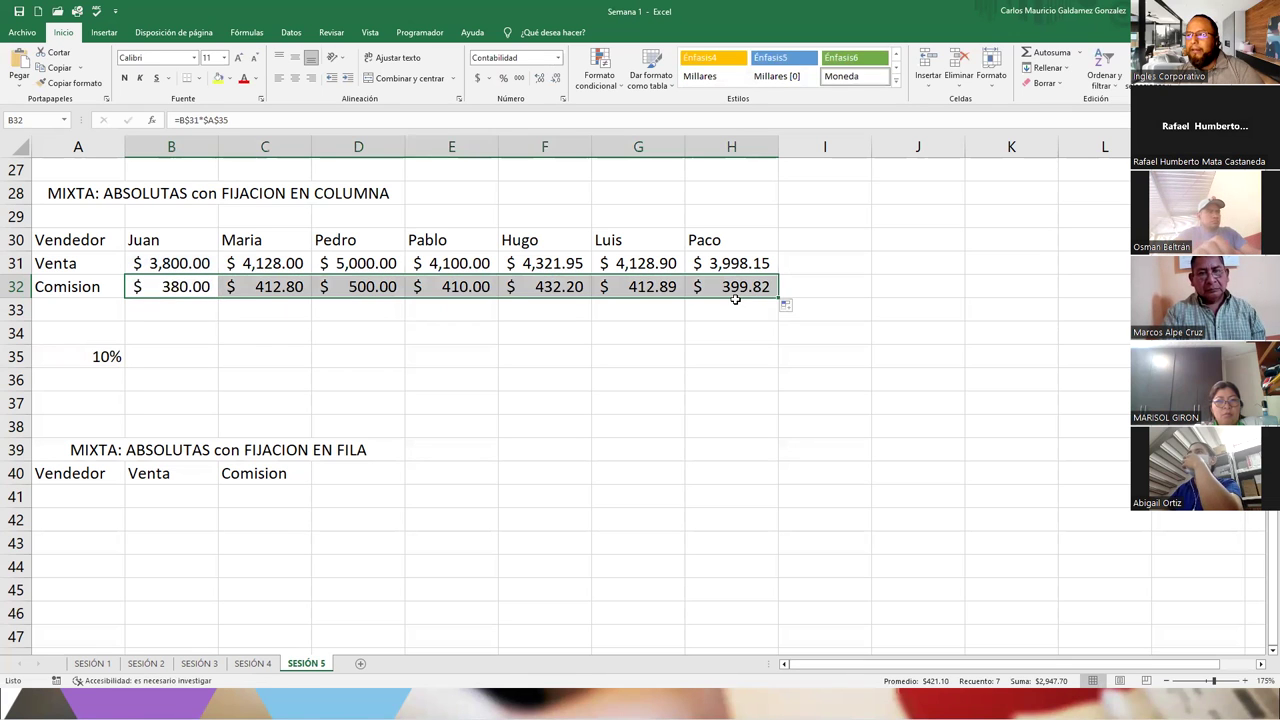
pyautogui.click(185, 288)
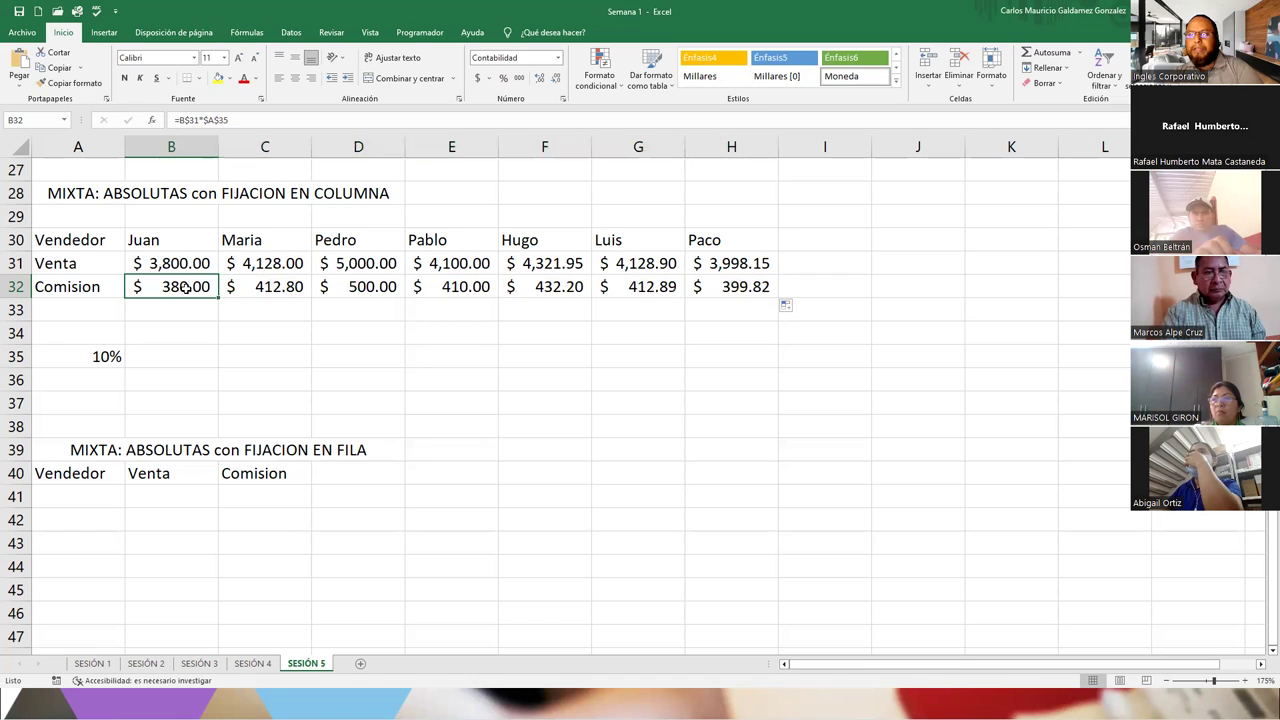
pyautogui.click(265, 287)
pyautogui.click(364, 283)
pyautogui.click(443, 286)
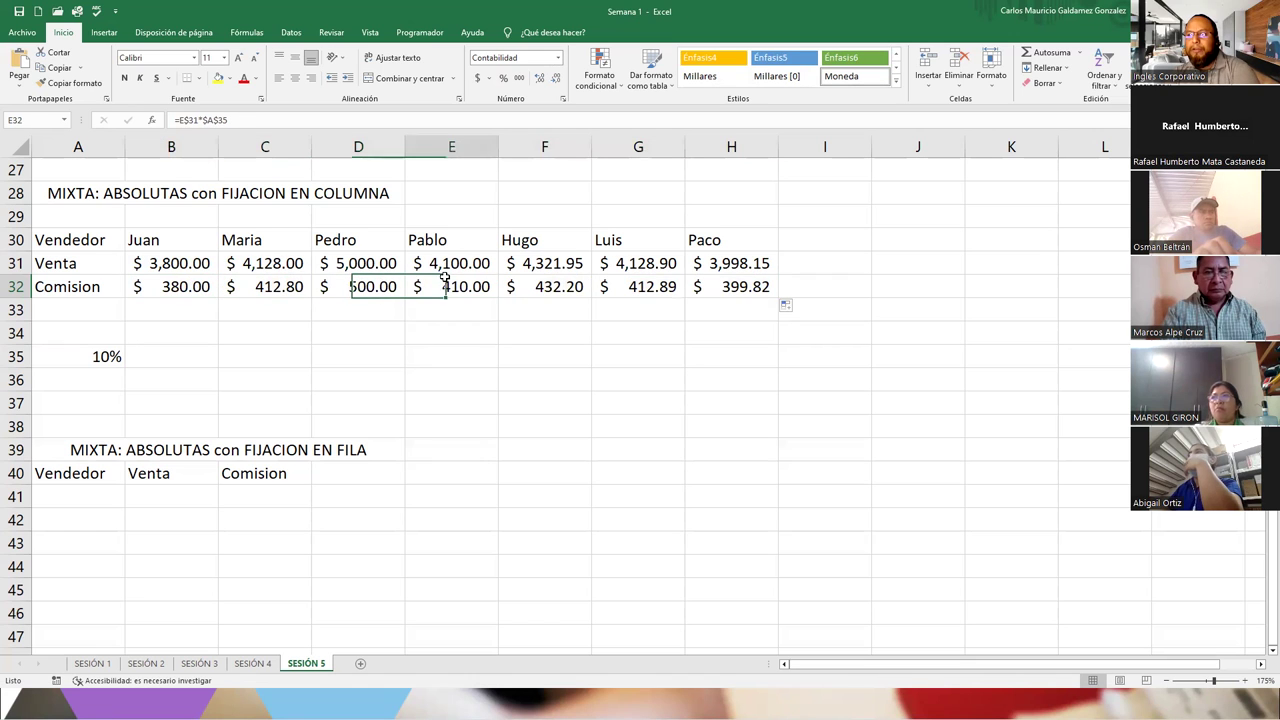
pyautogui.click(552, 285)
pyautogui.click(640, 286)
pyautogui.click(735, 286)
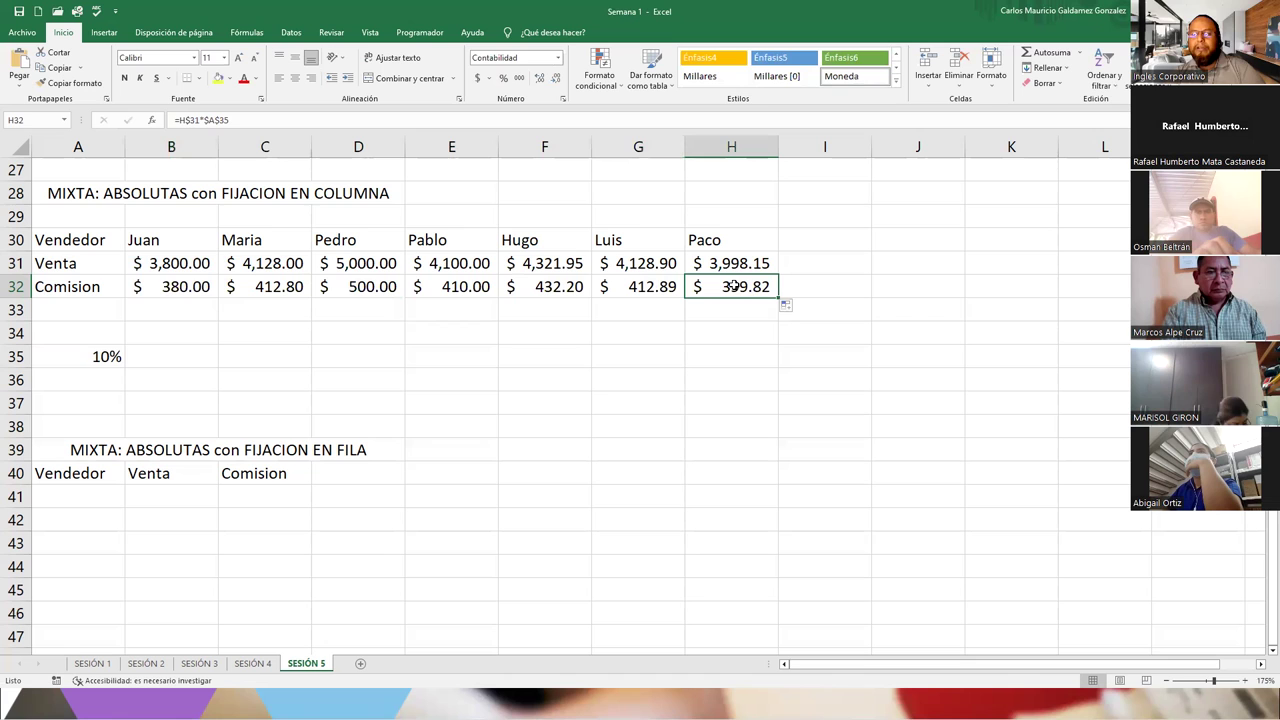
pyautogui.click(175, 287)
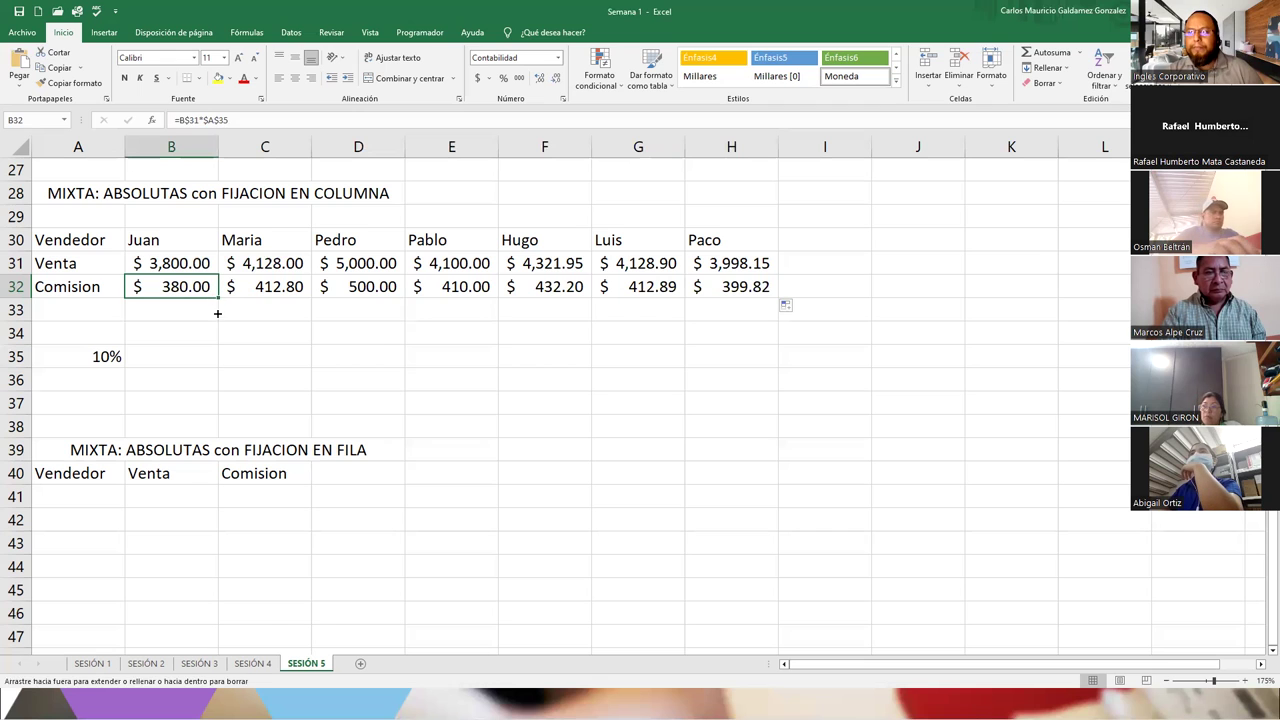
pyautogui.moveTo(216, 299); pyautogui.dragTo(216, 322)
pyautogui.click(174, 312)
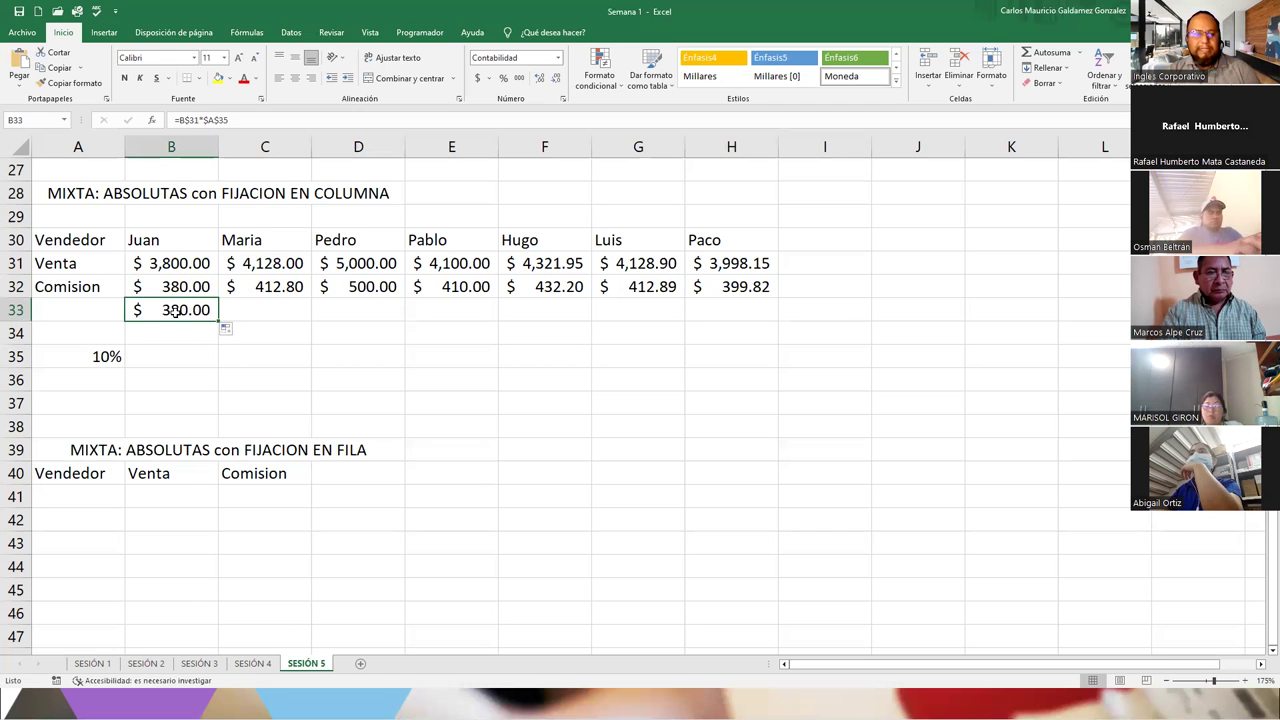
pyautogui.doubleClick(174, 312)
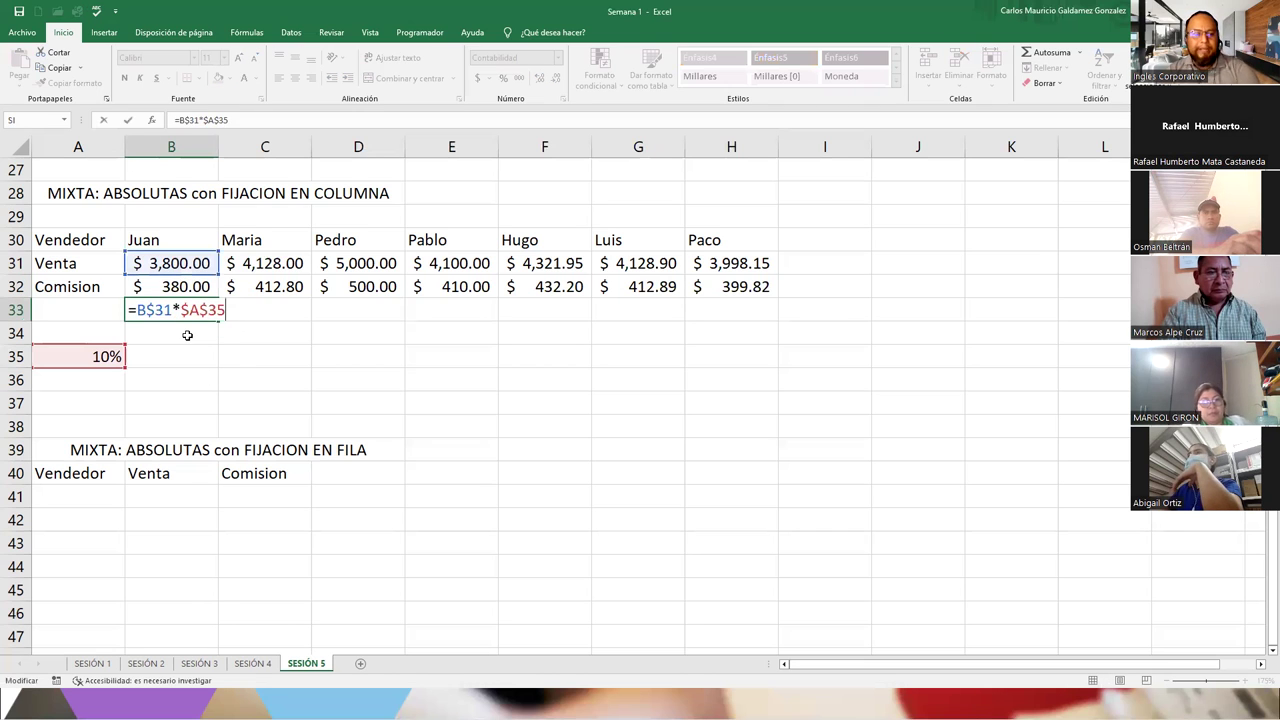
pyautogui.press('Escape')
pyautogui.press('Delete')
pyautogui.click(153, 286)
pyautogui.click(742, 288)
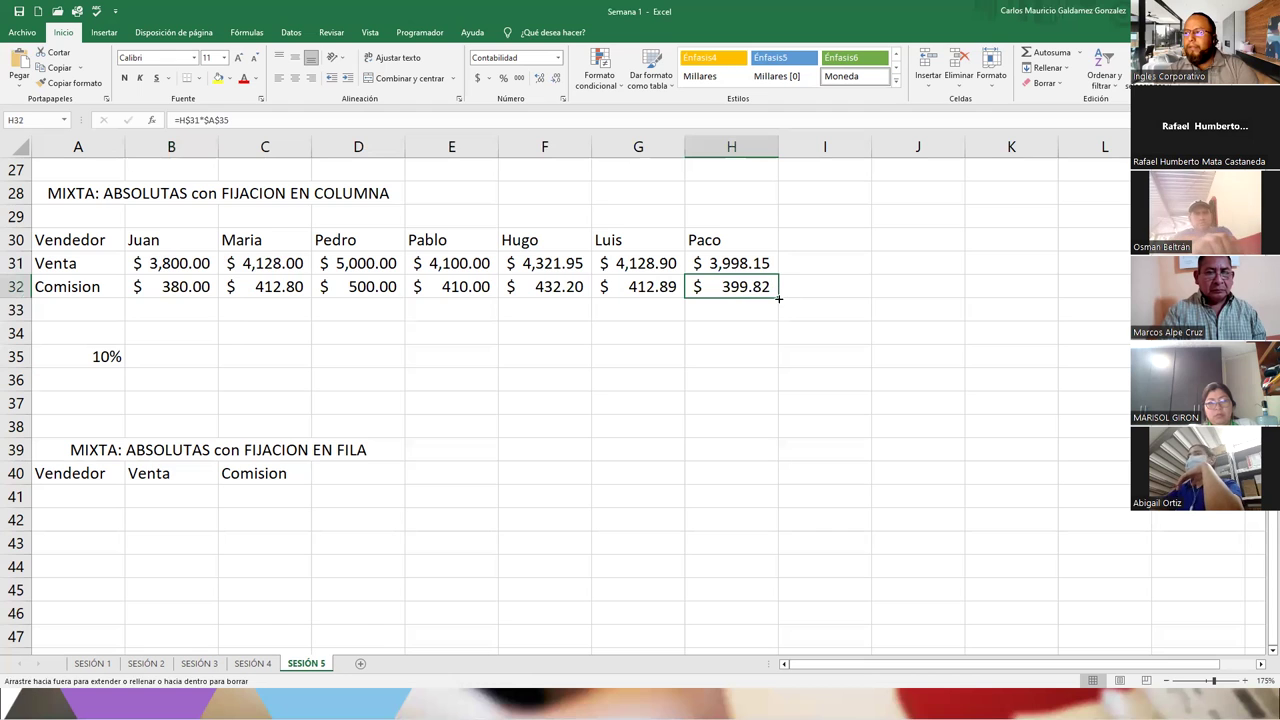
pyautogui.moveTo(778, 295); pyautogui.dragTo(834, 294)
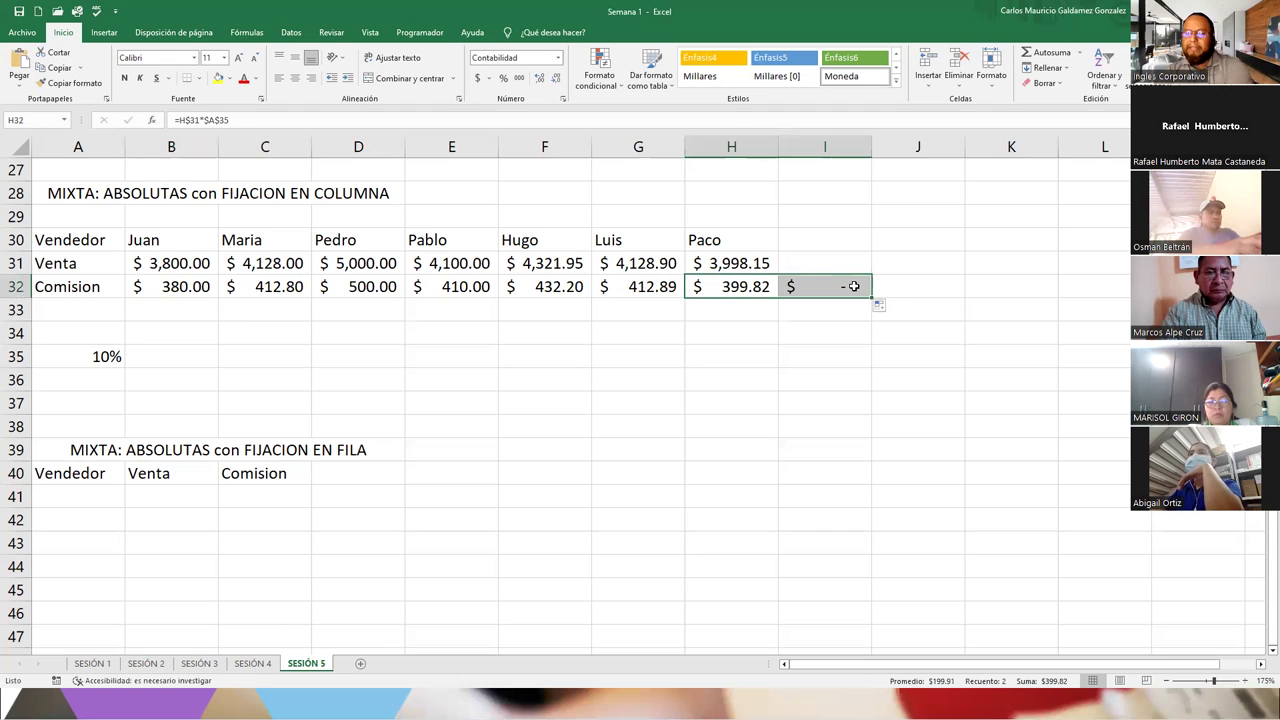
pyautogui.click(838, 287)
pyautogui.doubleClick(838, 287)
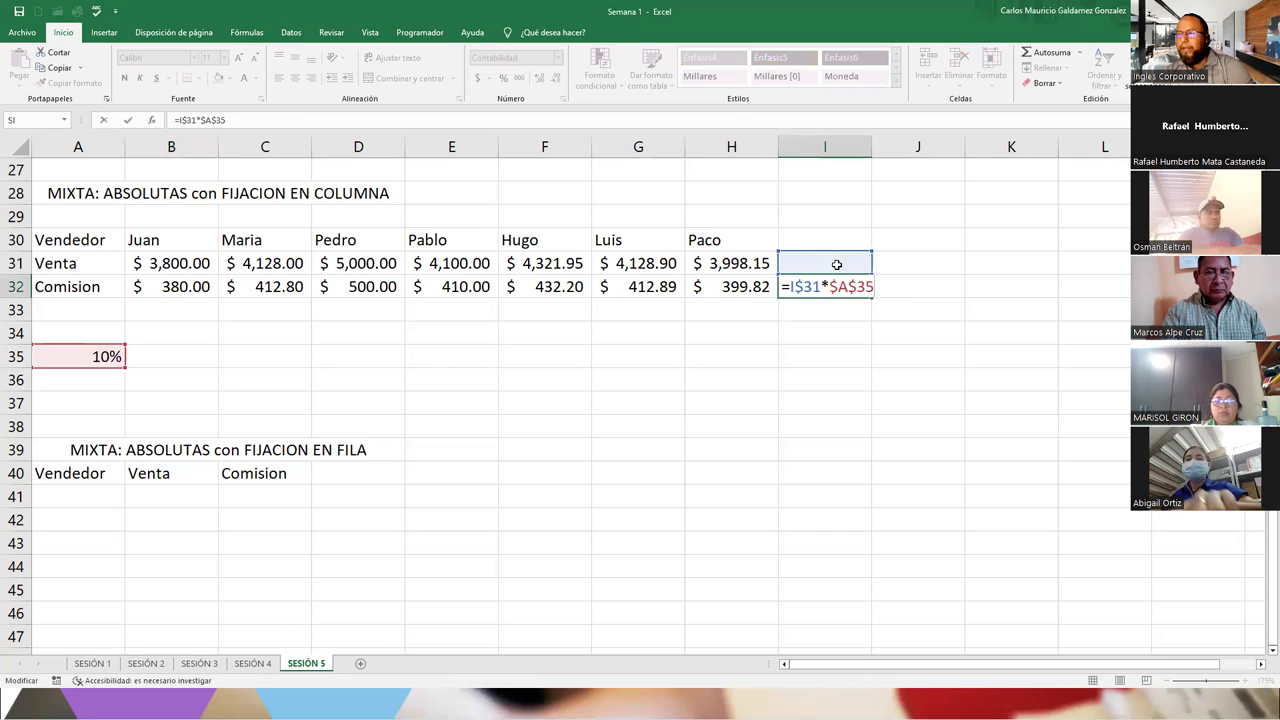
pyautogui.press('Escape')
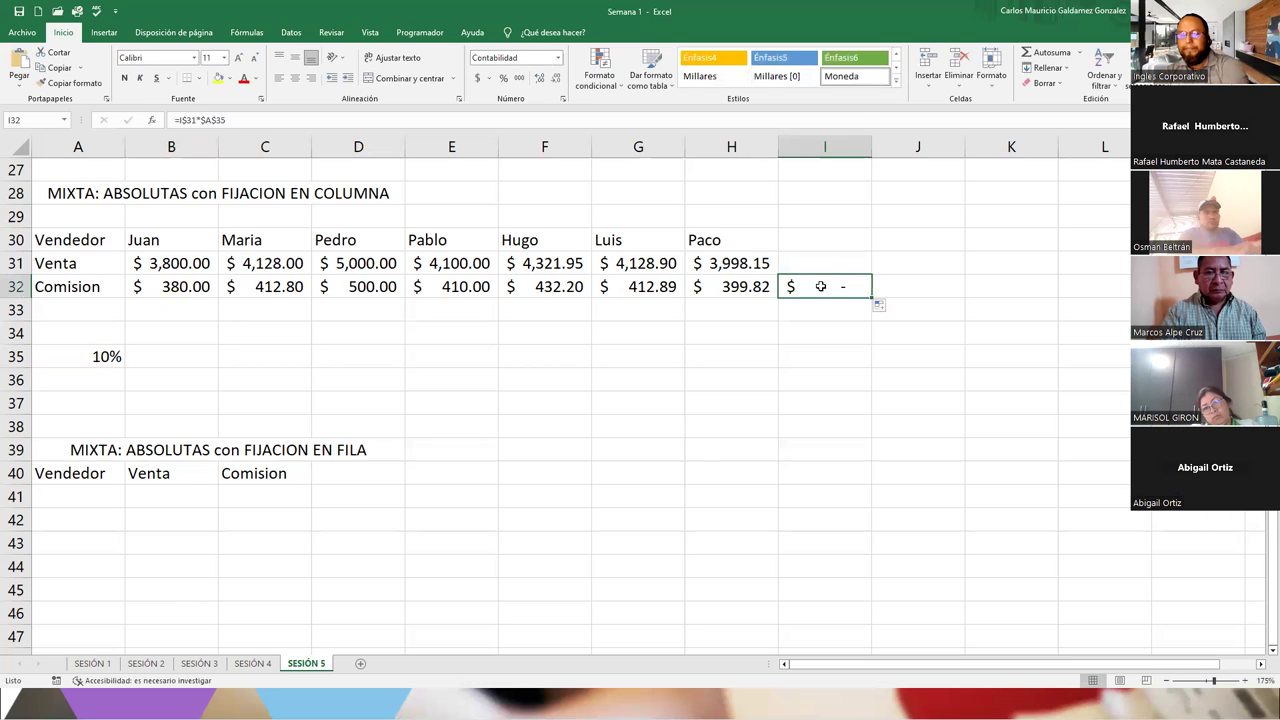
pyautogui.click(198, 287)
pyautogui.doubleClick(200, 289)
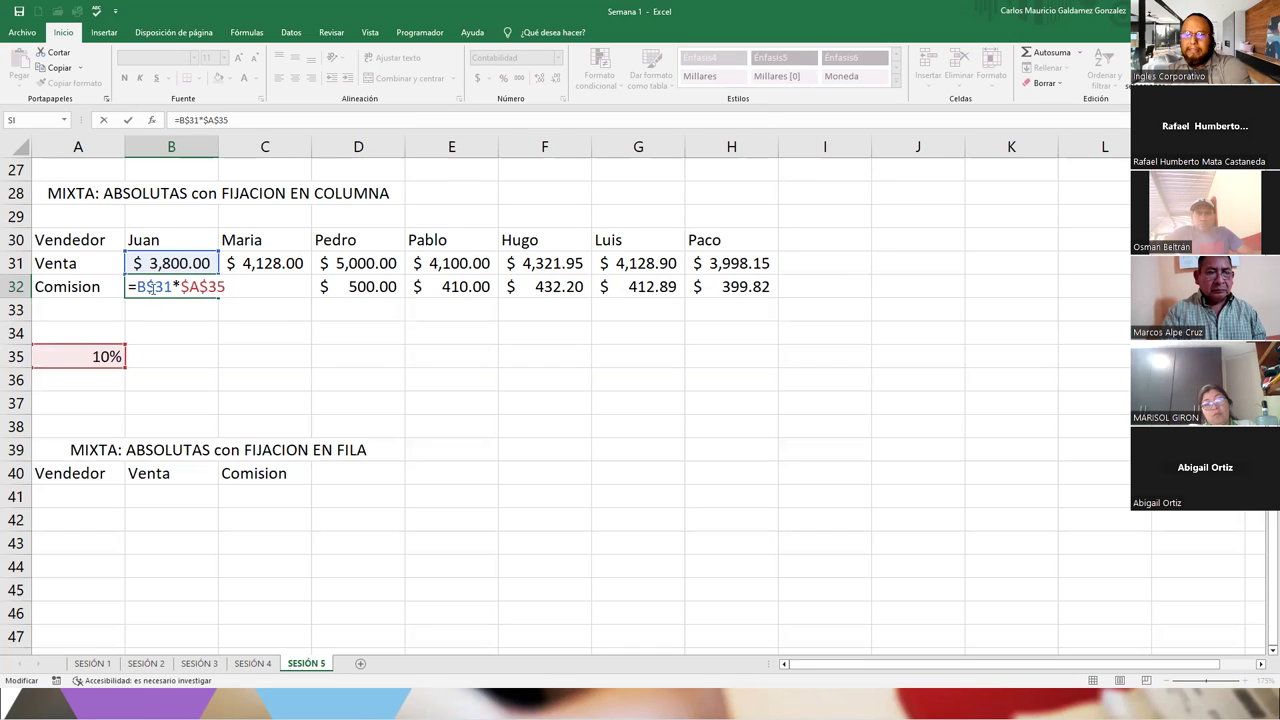
# - Change B32 to =$B31*$A$35 and copy it to H32, giving 380.00 for every seller
pyautogui.click(146, 287)
pyautogui.press('Delete')
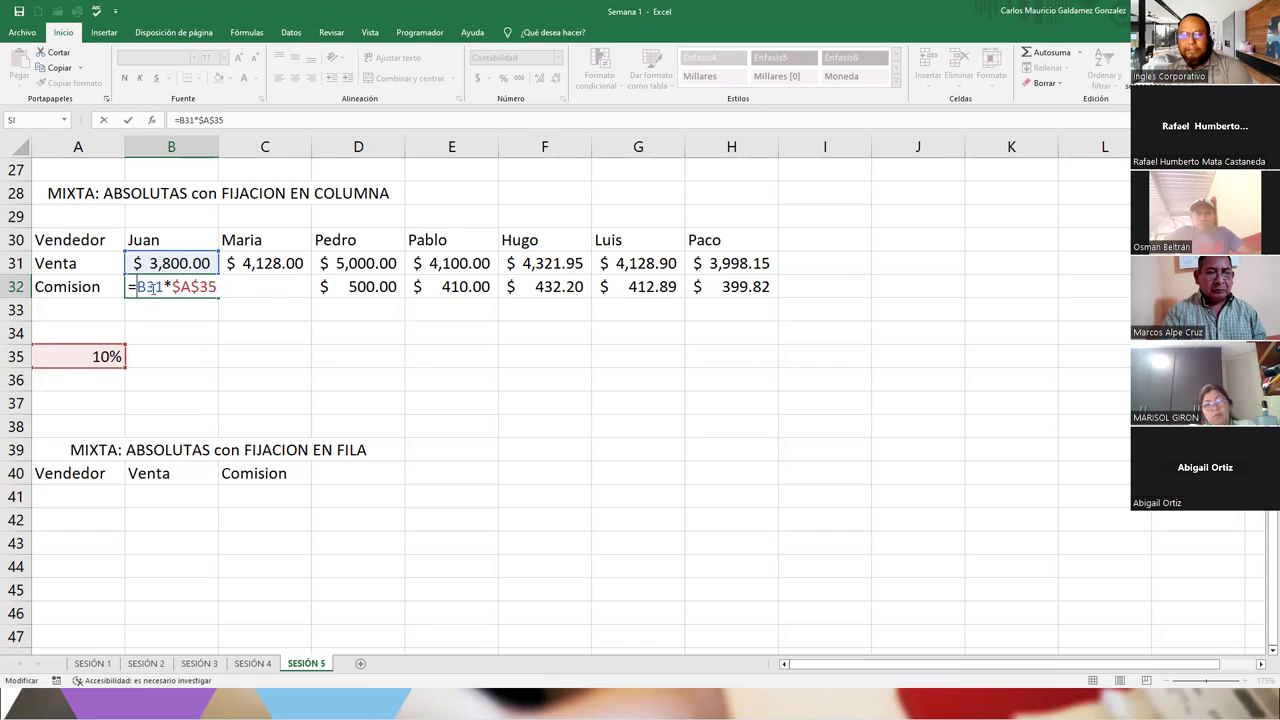
pyautogui.write('$')
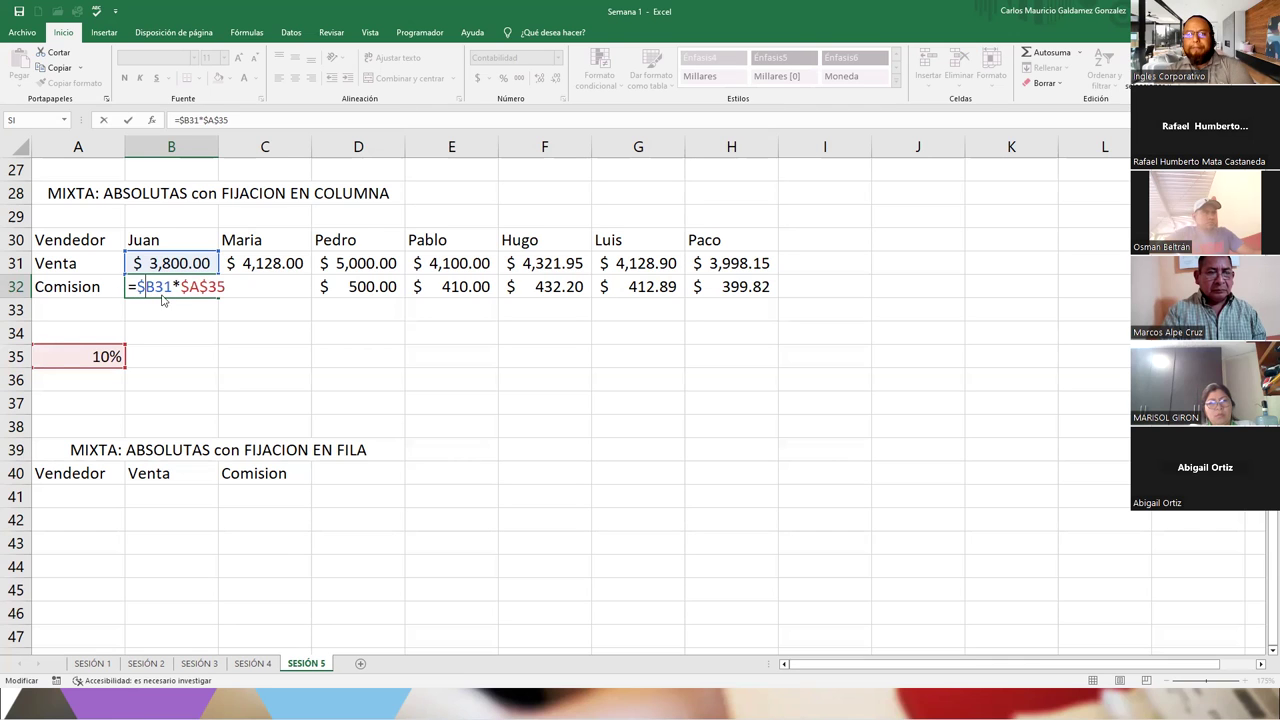
pyautogui.press('Return')
pyautogui.click(175, 290)
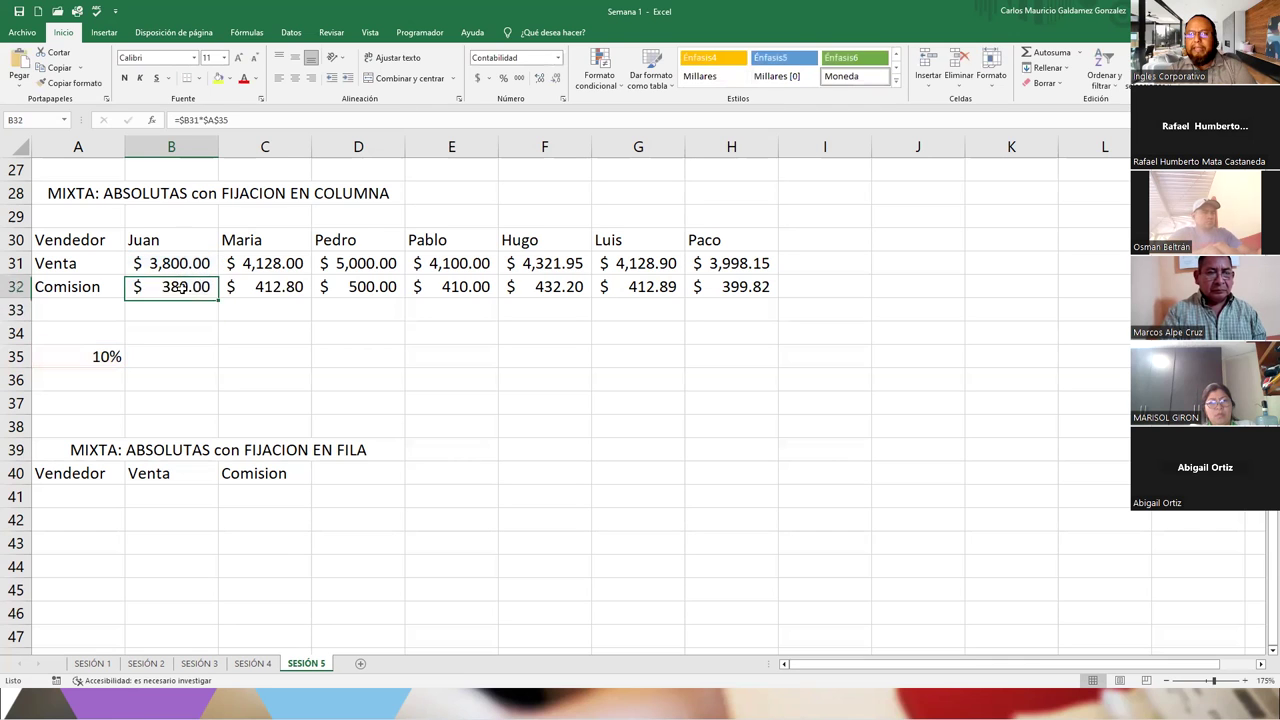
pyautogui.moveTo(218, 297); pyautogui.dragTo(740, 290)
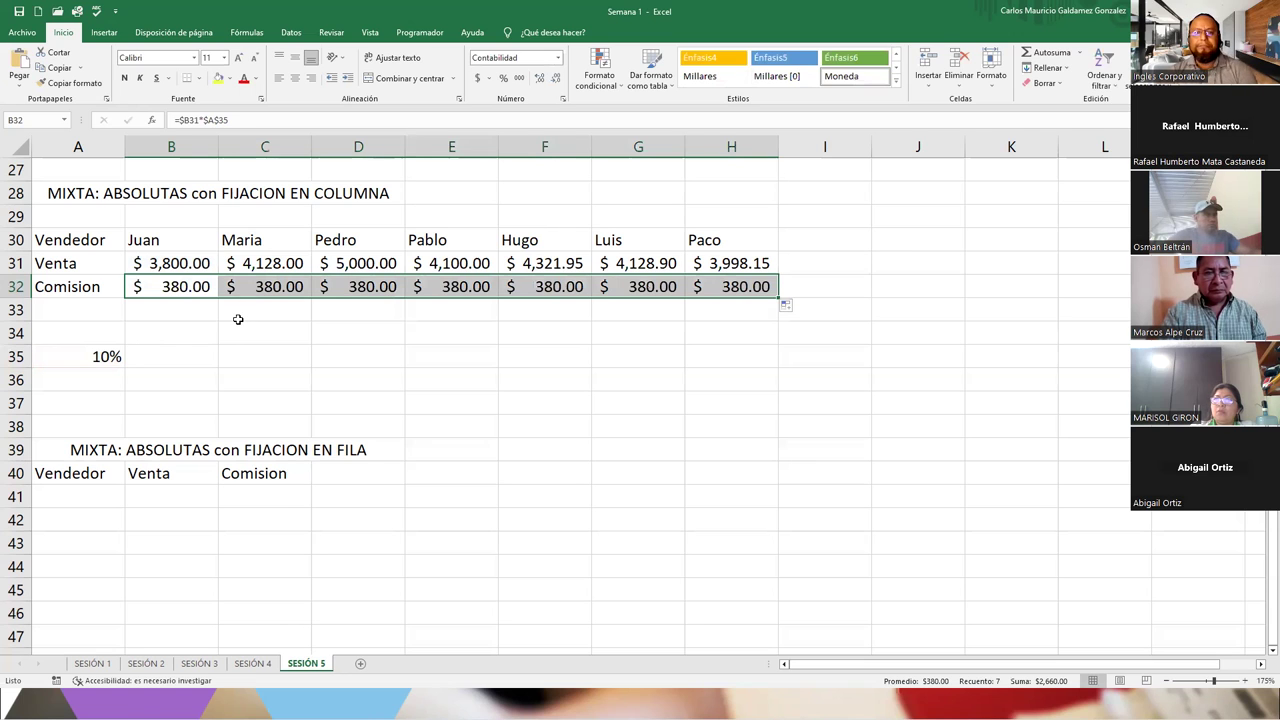
pyautogui.click(165, 292)
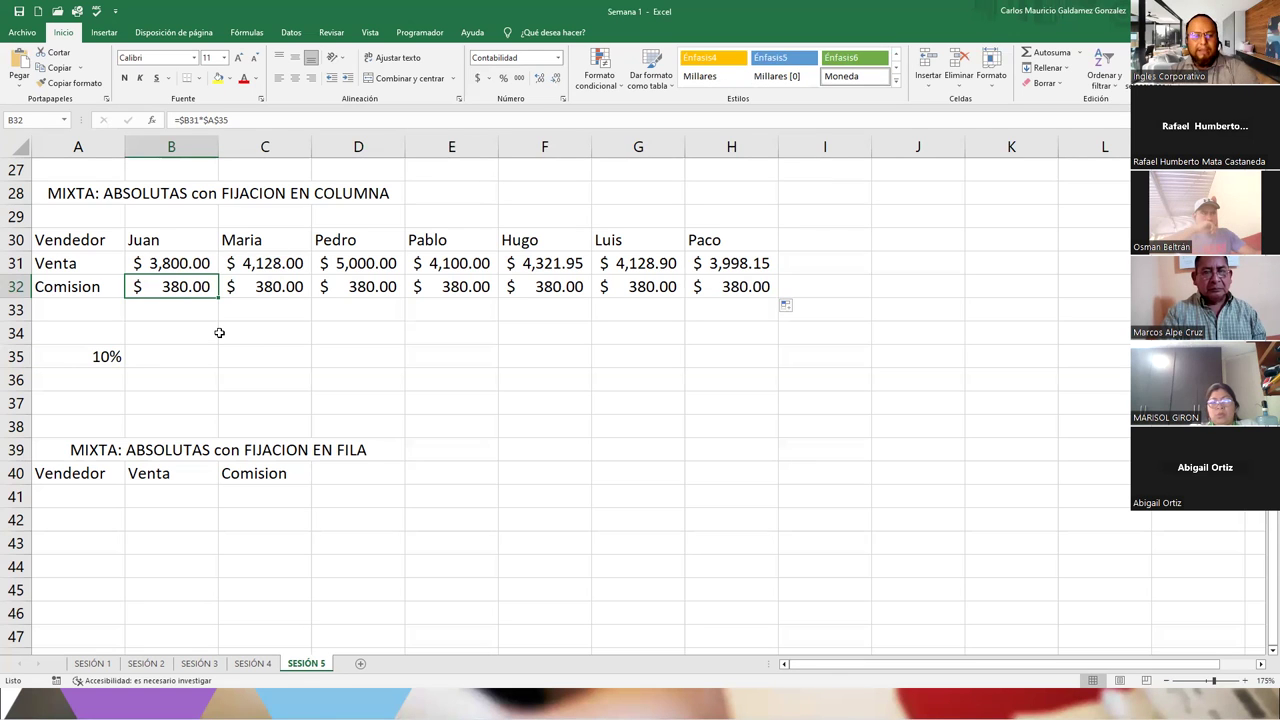
pyautogui.press('F2')
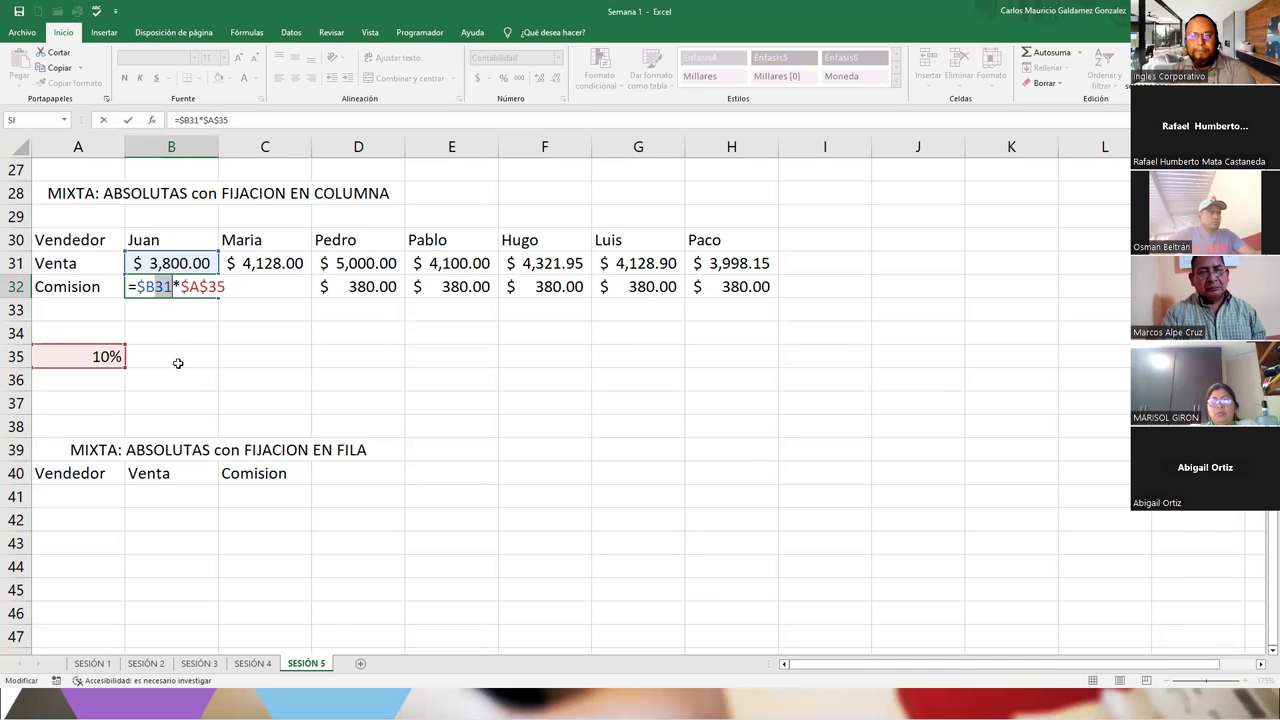
# - Try editing B32's formula in the formula bar, cancelling the accidental =C32 entry
pyautogui.press('Return')
pyautogui.click(201, 296)
pyautogui.moveTo(216, 298); pyautogui.dragTo(214, 297)
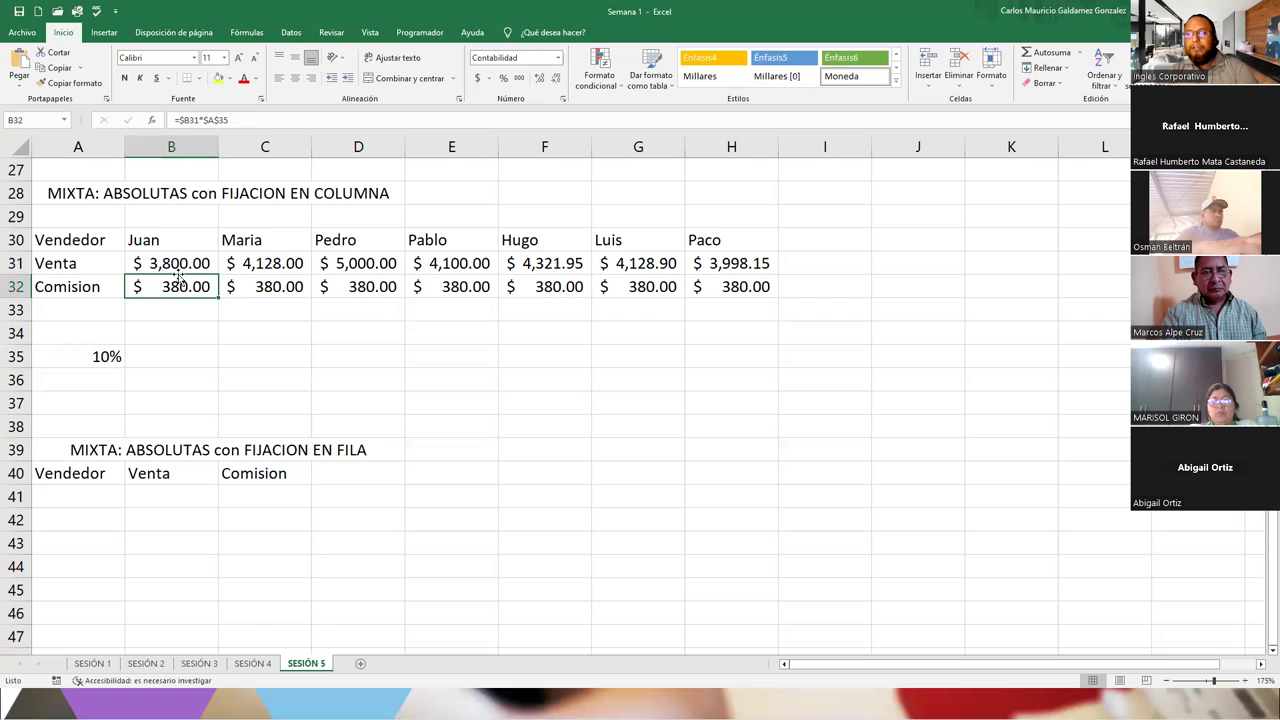
pyautogui.click(186, 120)
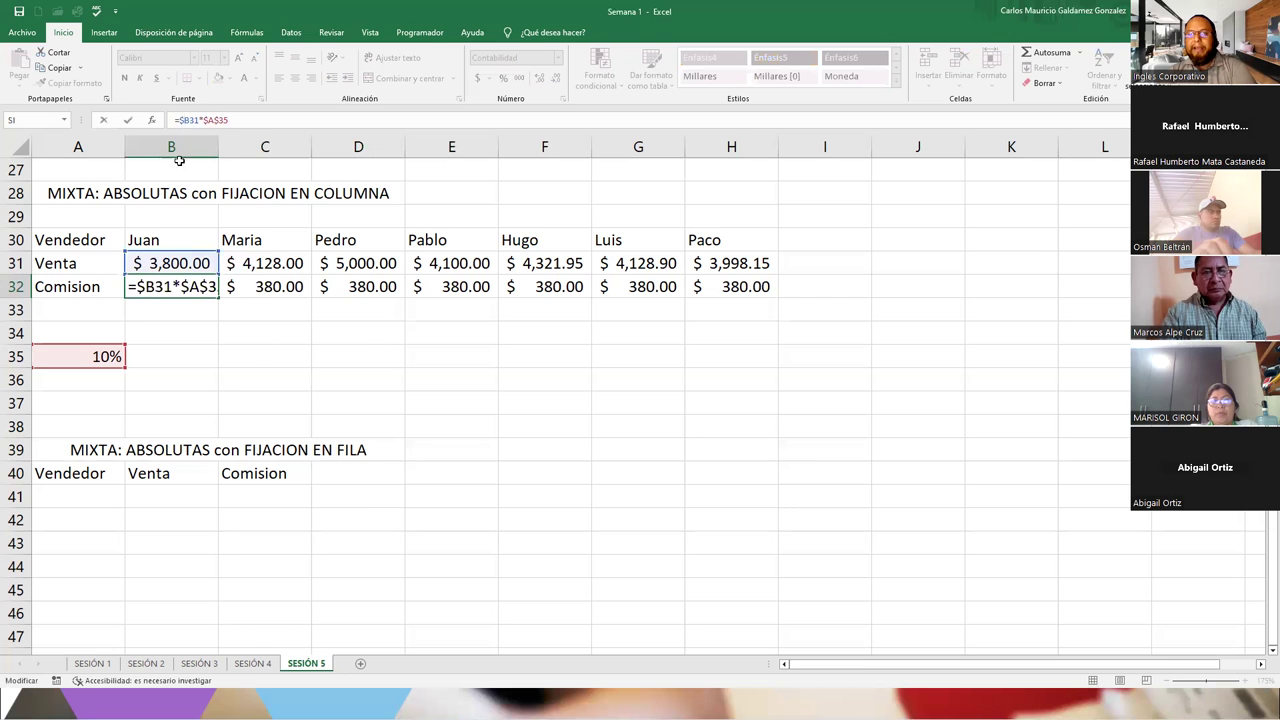
pyautogui.moveTo(180, 120); pyautogui.dragTo(229, 120)
pyautogui.write('=')
pyautogui.click(273, 287)
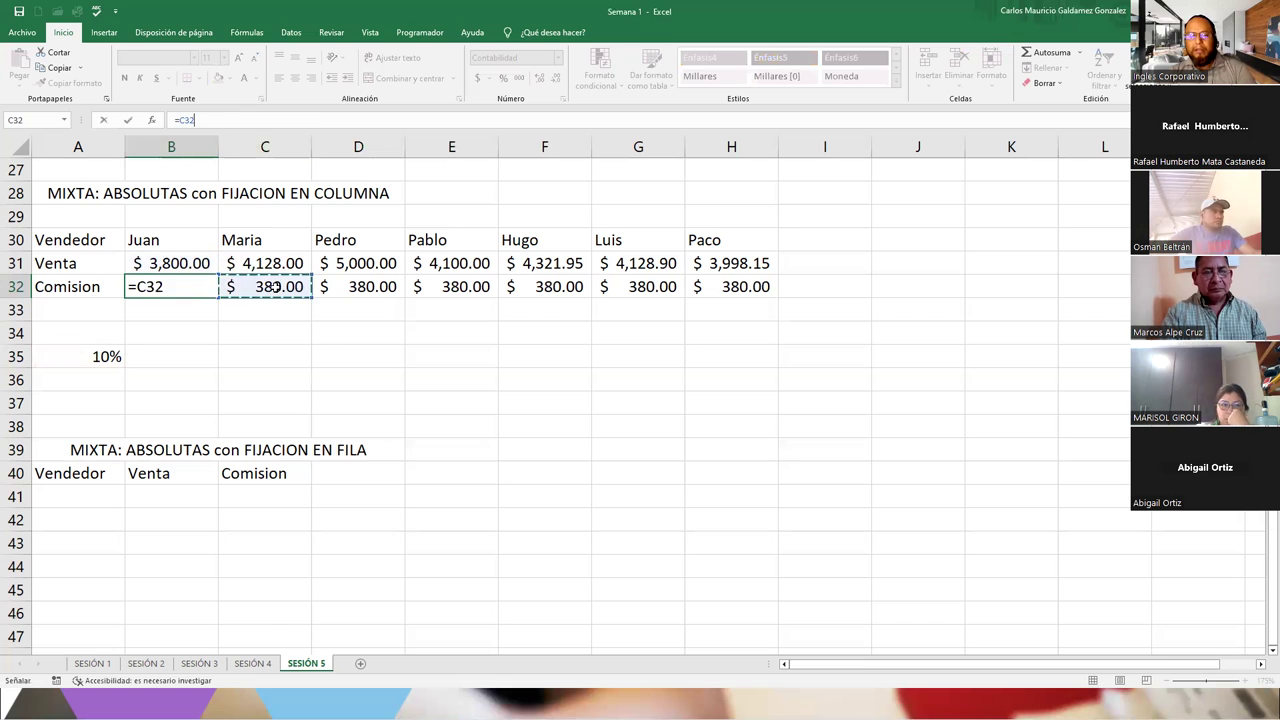
pyautogui.press('Escape')
# - Restore B32 to =B$31*$A$35 and copy it to H32, giving 380.00 through 399.82
pyautogui.doubleClick(163, 288)
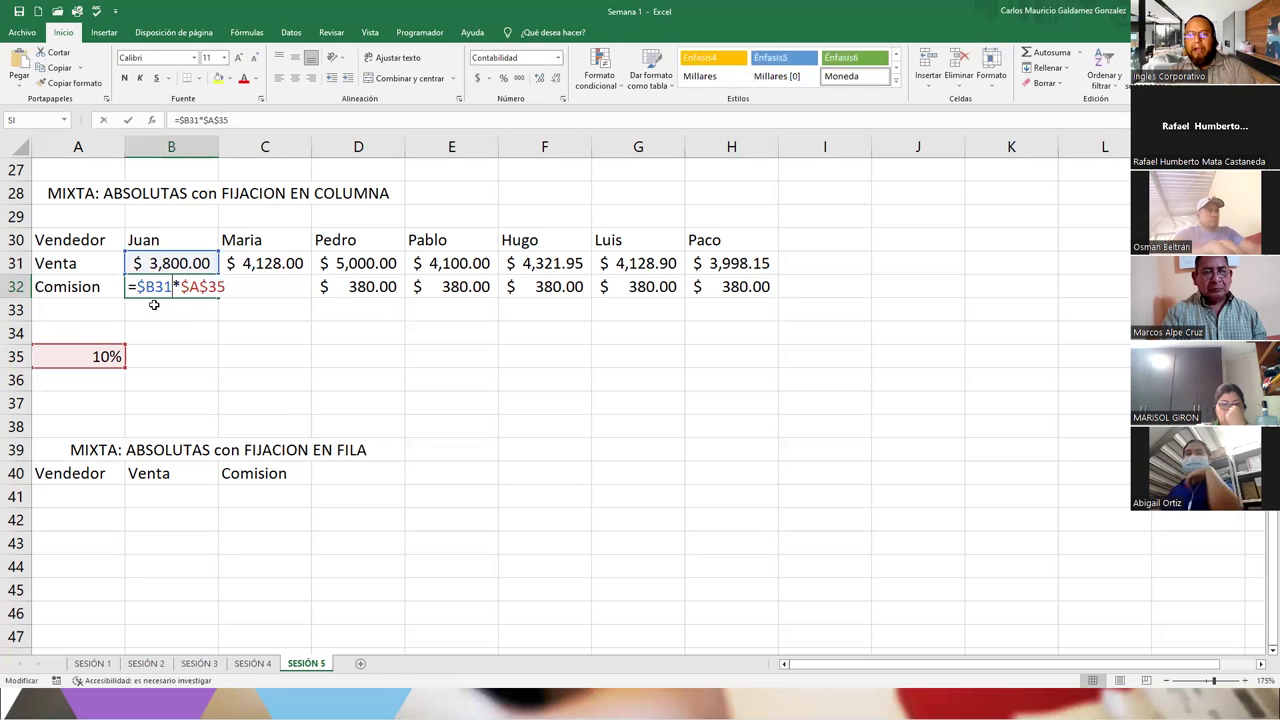
pyautogui.moveTo(138, 287); pyautogui.dragTo(146, 287)
pyautogui.press('Delete')
pyautogui.write('$')
pyautogui.hotkey('ctrl', 'Return')
pyautogui.moveTo(218, 297); pyautogui.dragTo(740, 289)
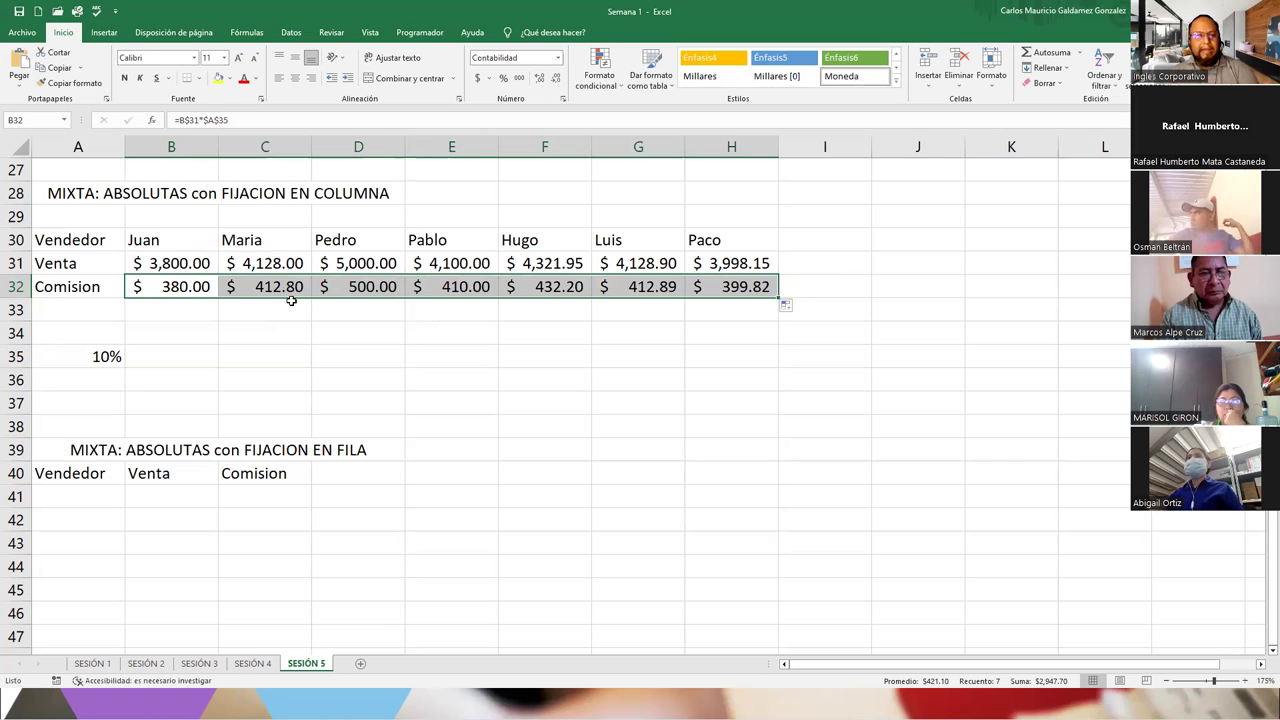
pyautogui.click(150, 287)
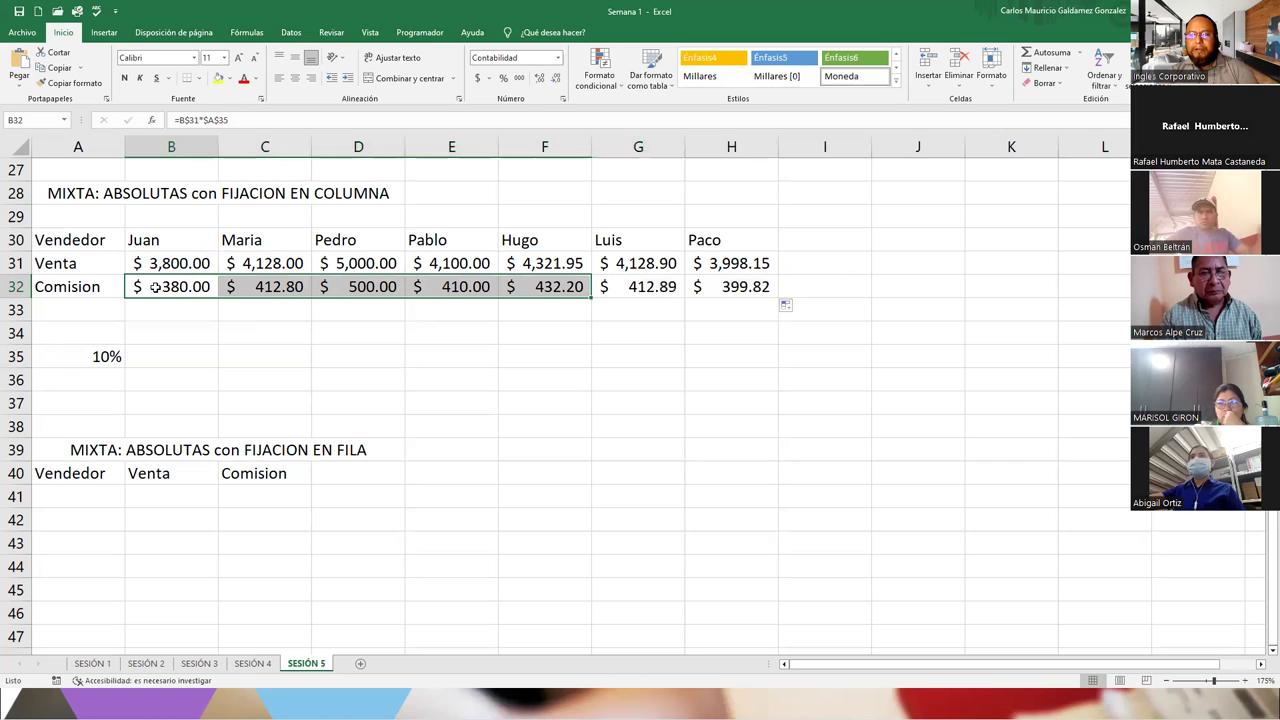
pyautogui.doubleClick(145, 287)
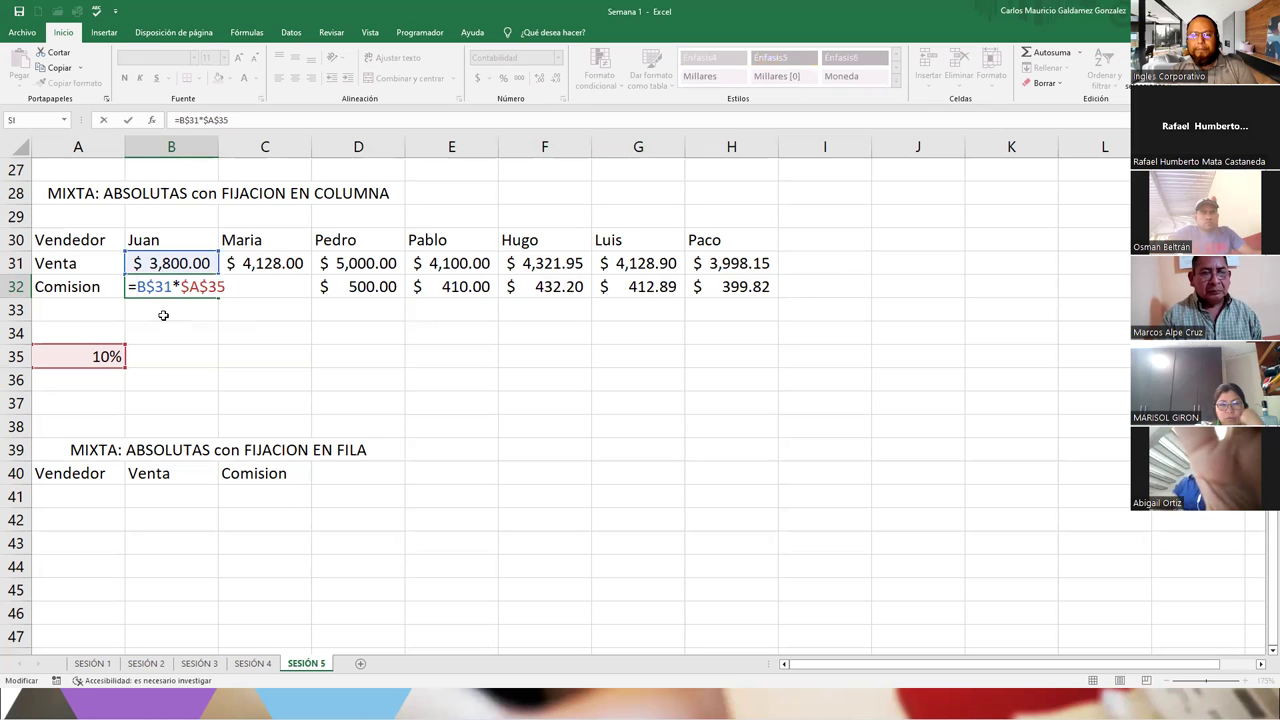
pyautogui.click(163, 315)
# - Write the note '$B31 O B$31' in B33 and widen column B
pyautogui.press('Escape')
pyautogui.click(163, 314)
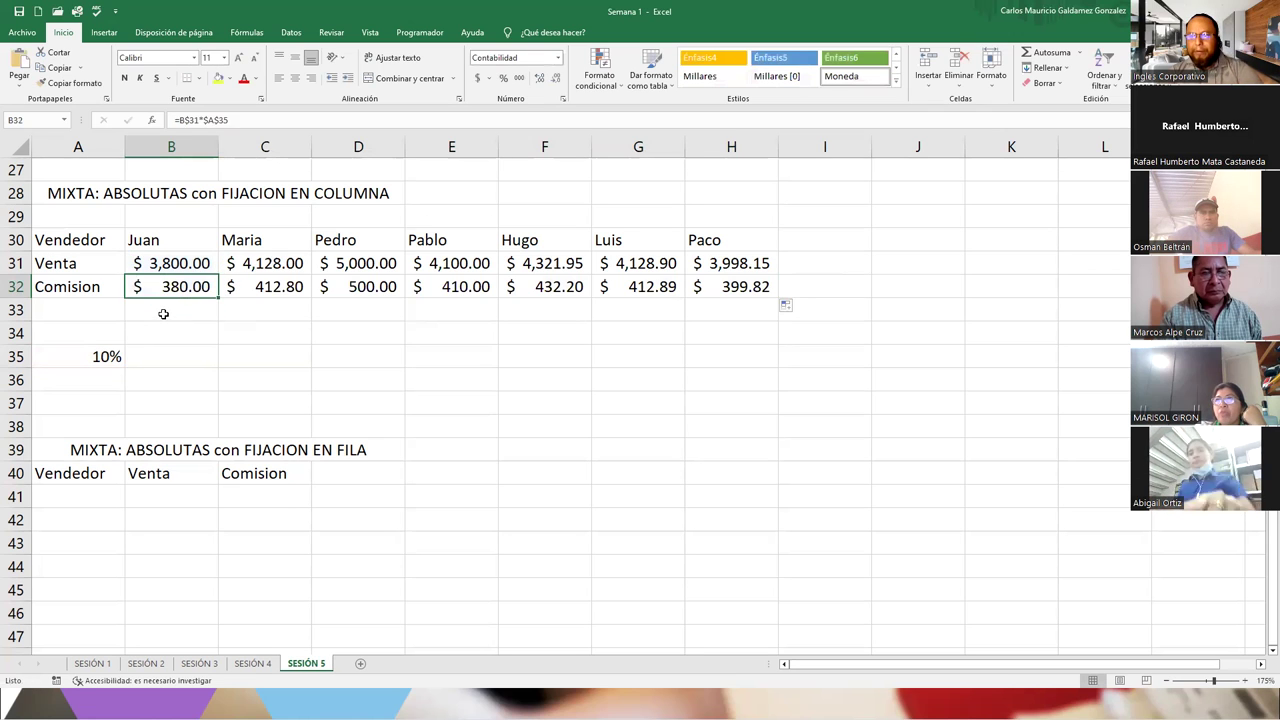
pyautogui.write('$')
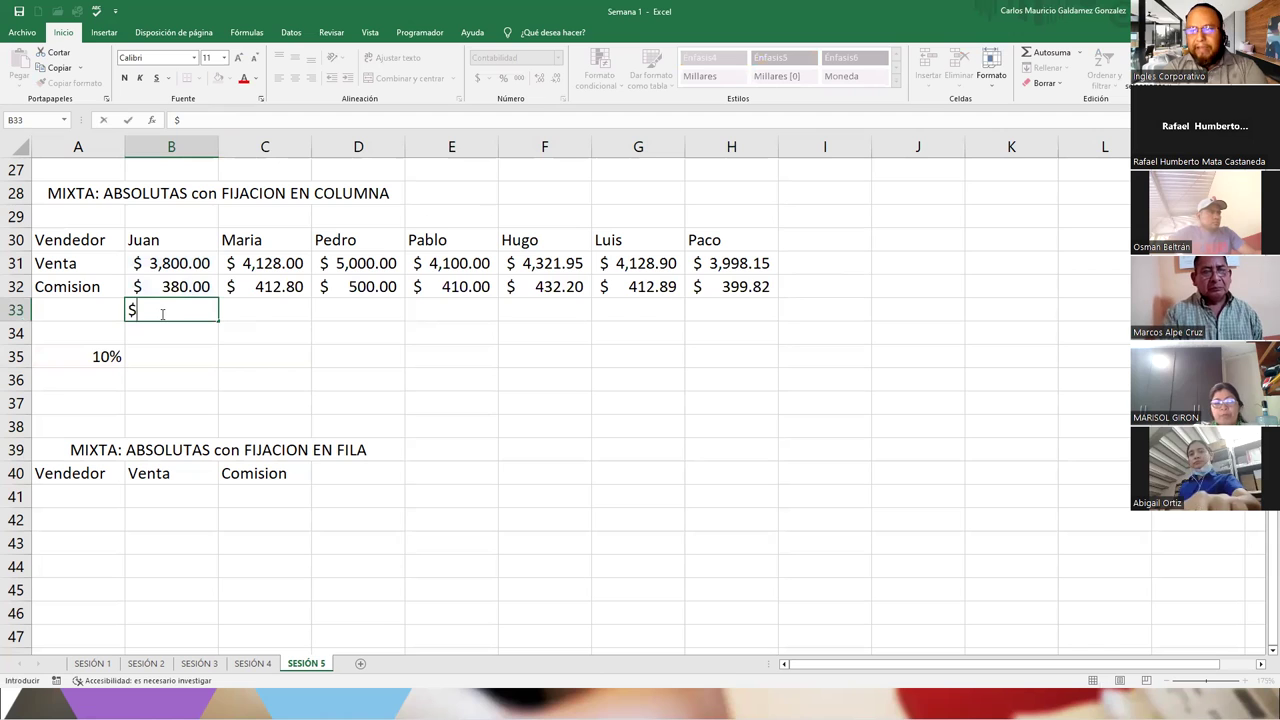
pyautogui.write('b3')
pyautogui.press('BackSpace')
pyautogui.press('BackSpace')
pyautogui.write('1 O B$31')
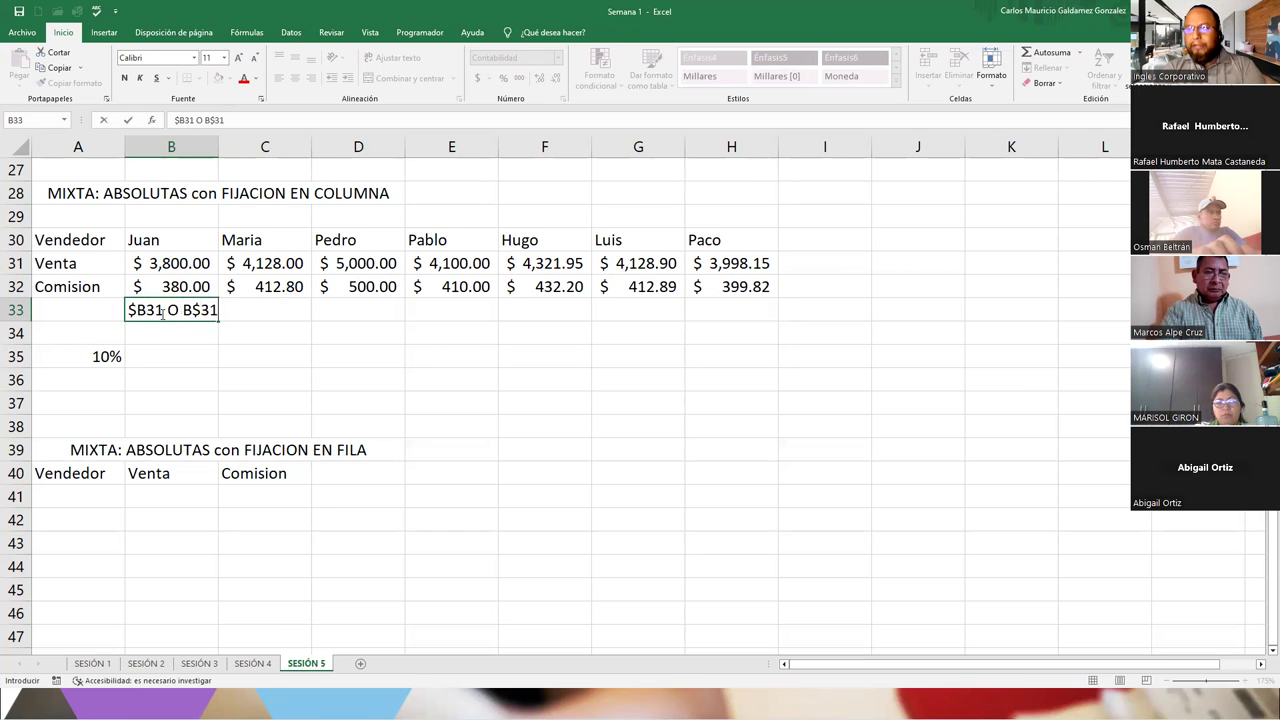
pyautogui.press('Return')
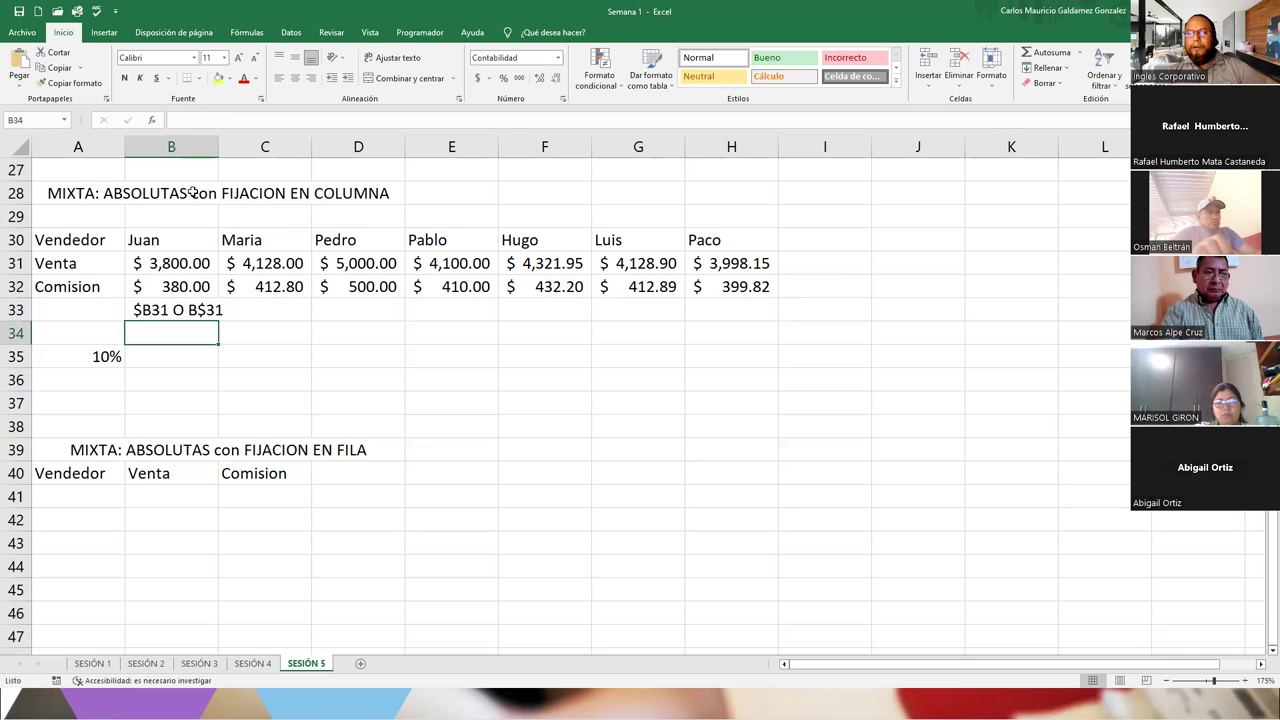
pyautogui.moveTo(214, 147); pyautogui.dragTo(233, 147)
pyautogui.click(217, 291)
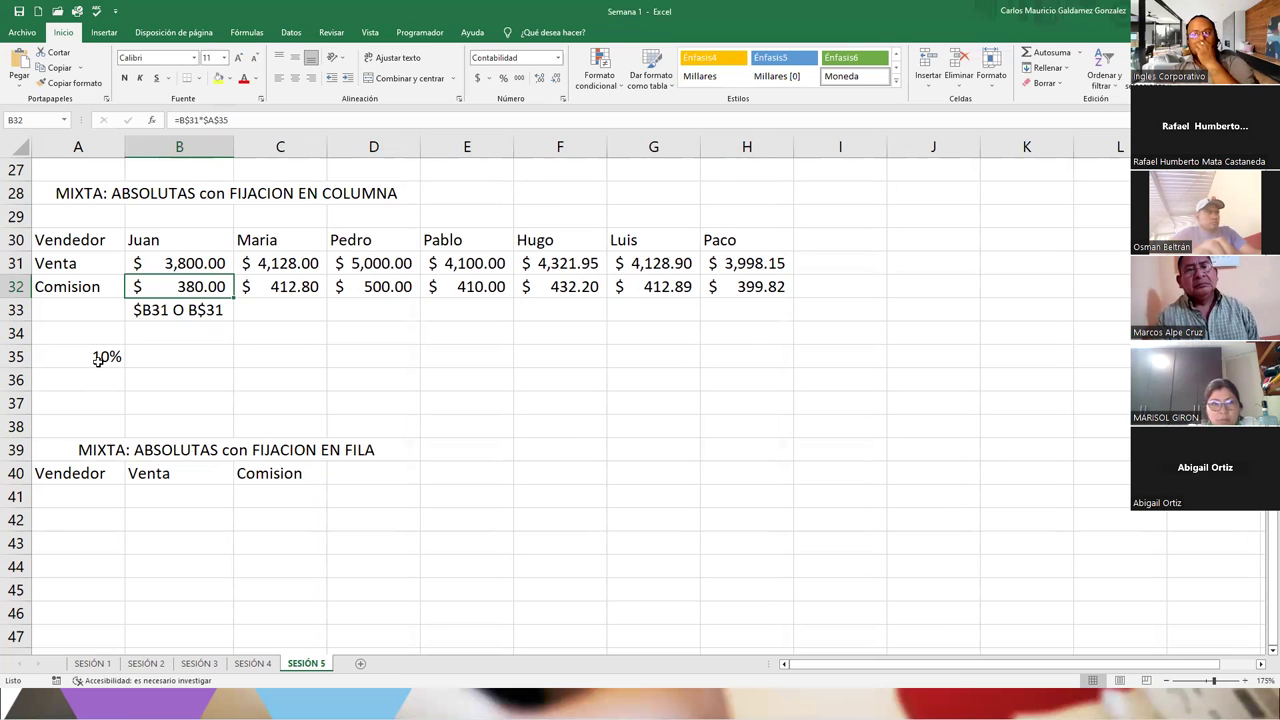
# - Delete the FIJACION EN FILA title and its headers in A39:D40
pyautogui.click(155, 193)
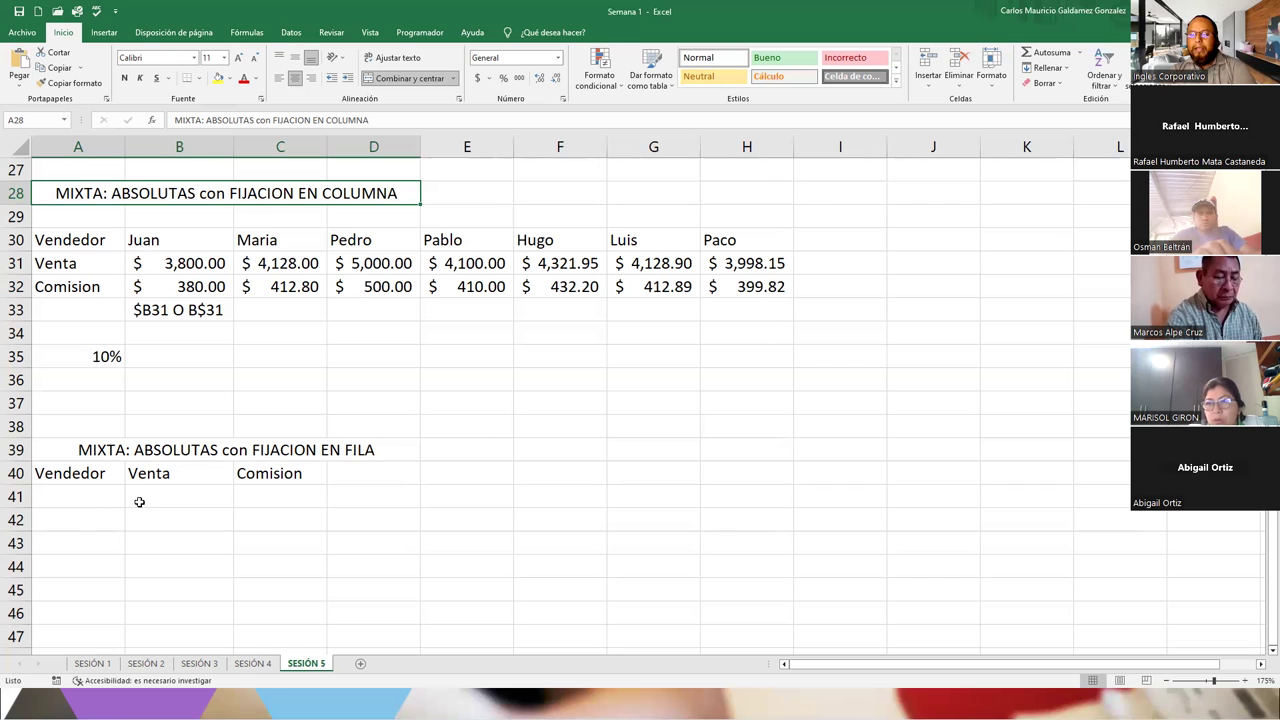
pyautogui.moveTo(69, 453); pyautogui.dragTo(122, 476)
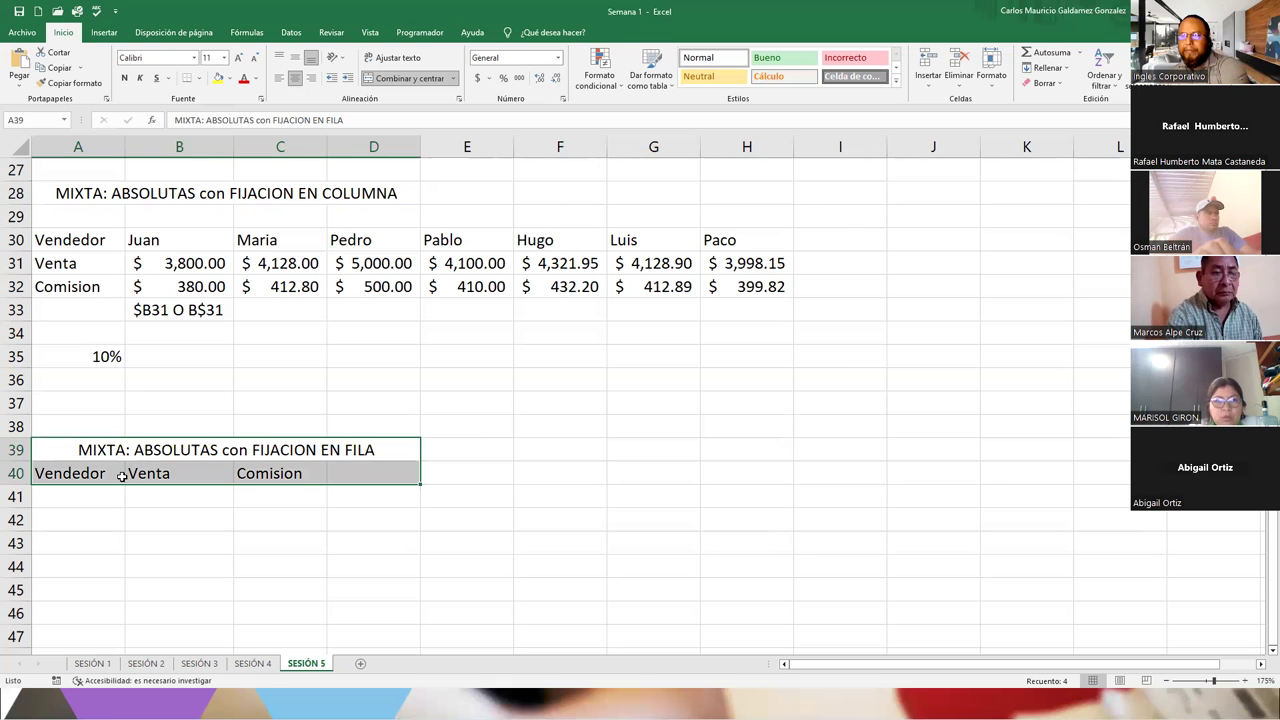
pyautogui.press('Delete')
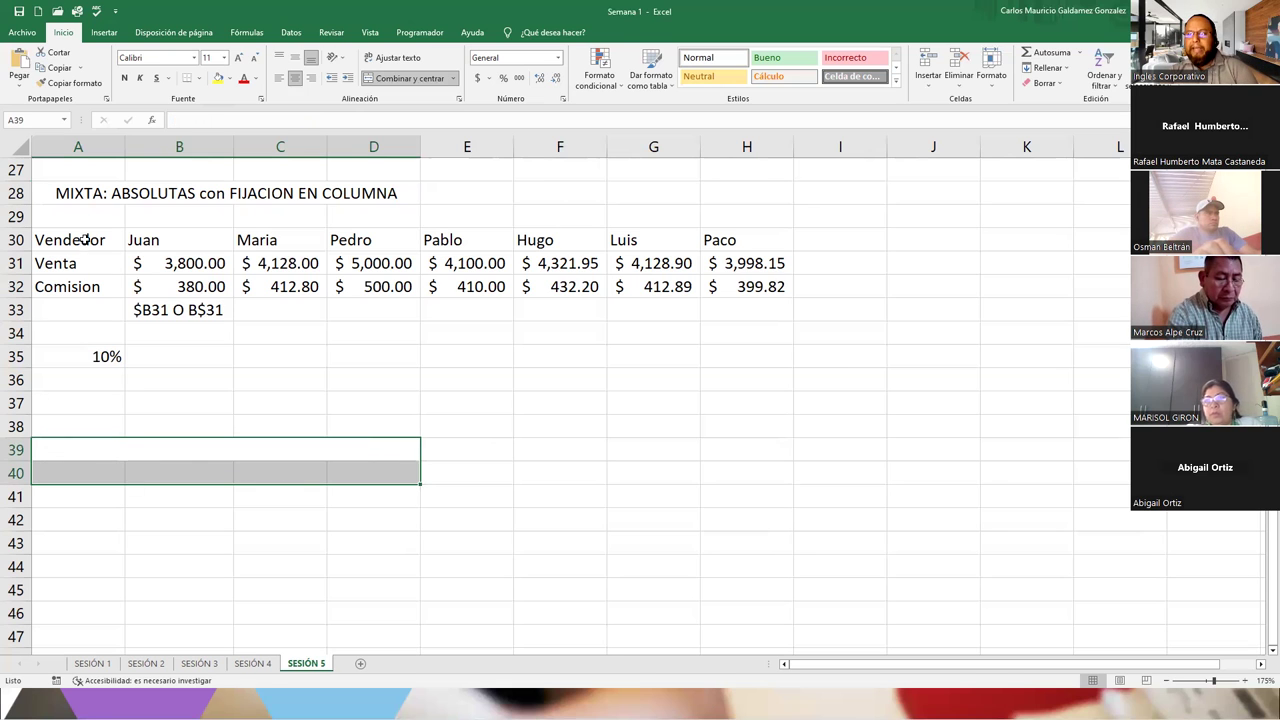
# - Try pasting the seller table at A38, then unmerge the blocking merged cells in row 39
pyautogui.moveTo(86, 239); pyautogui.dragTo(760, 290)
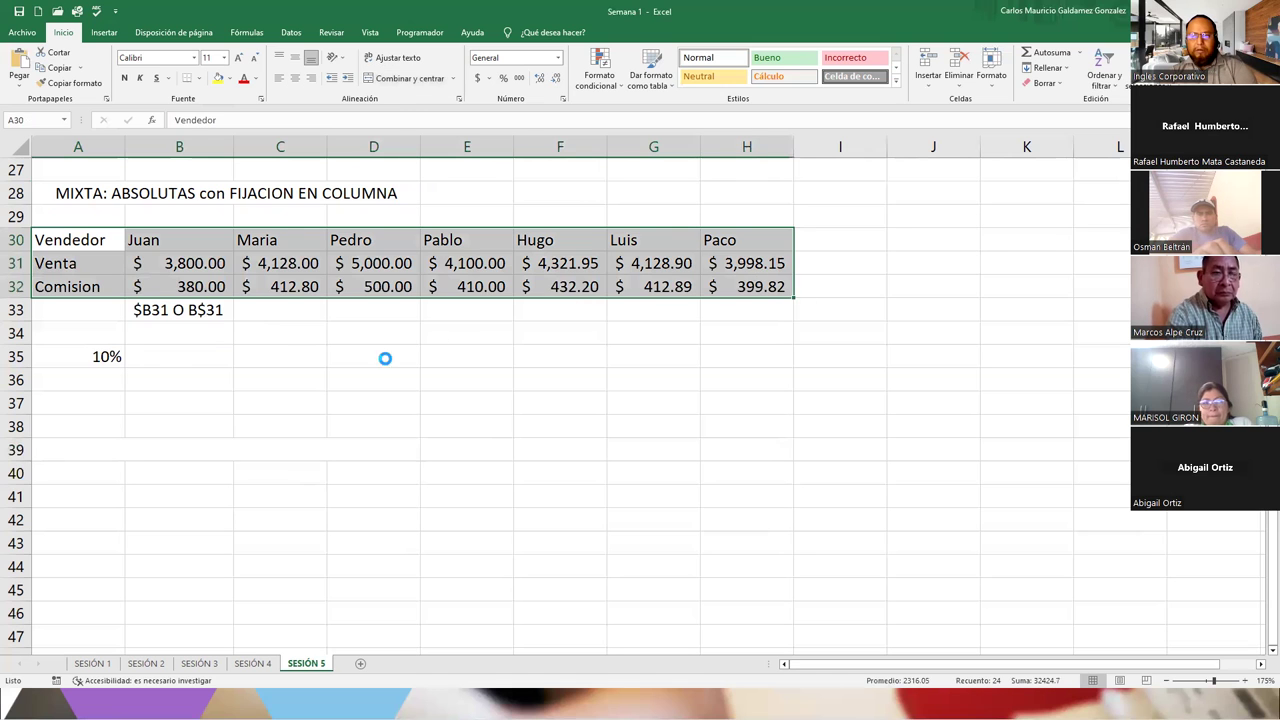
pyautogui.hotkey('ctrl', 'c')
pyautogui.click(97, 424)
pyautogui.rightClick(99, 426)
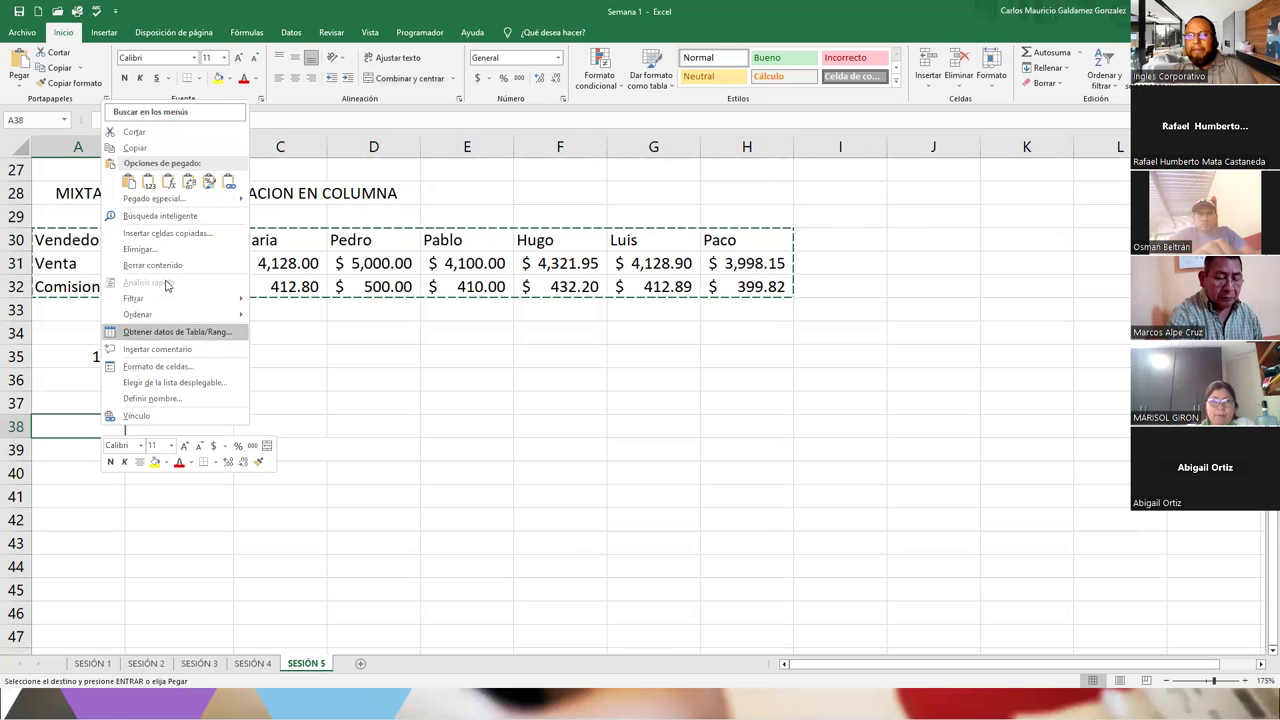
pyautogui.click(189, 184)
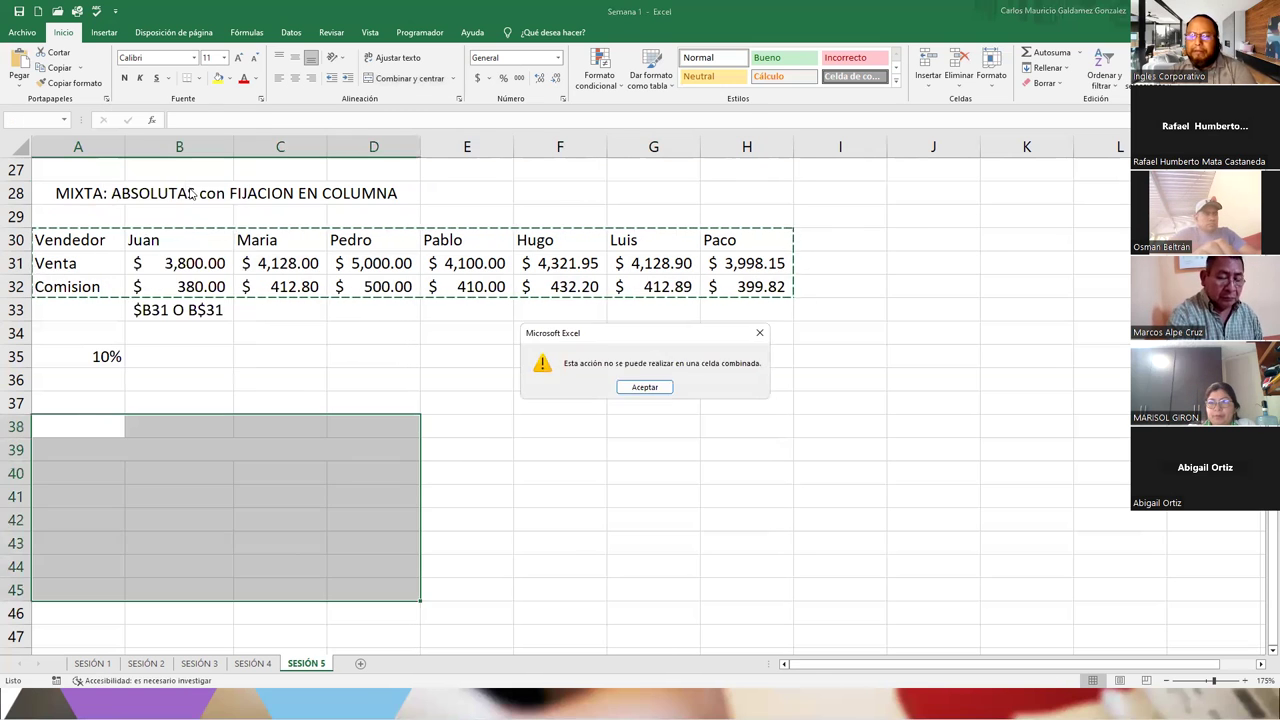
pyautogui.click(648, 388)
pyautogui.click(266, 462)
pyautogui.click(268, 458)
pyautogui.click(400, 78)
pyautogui.click(192, 418)
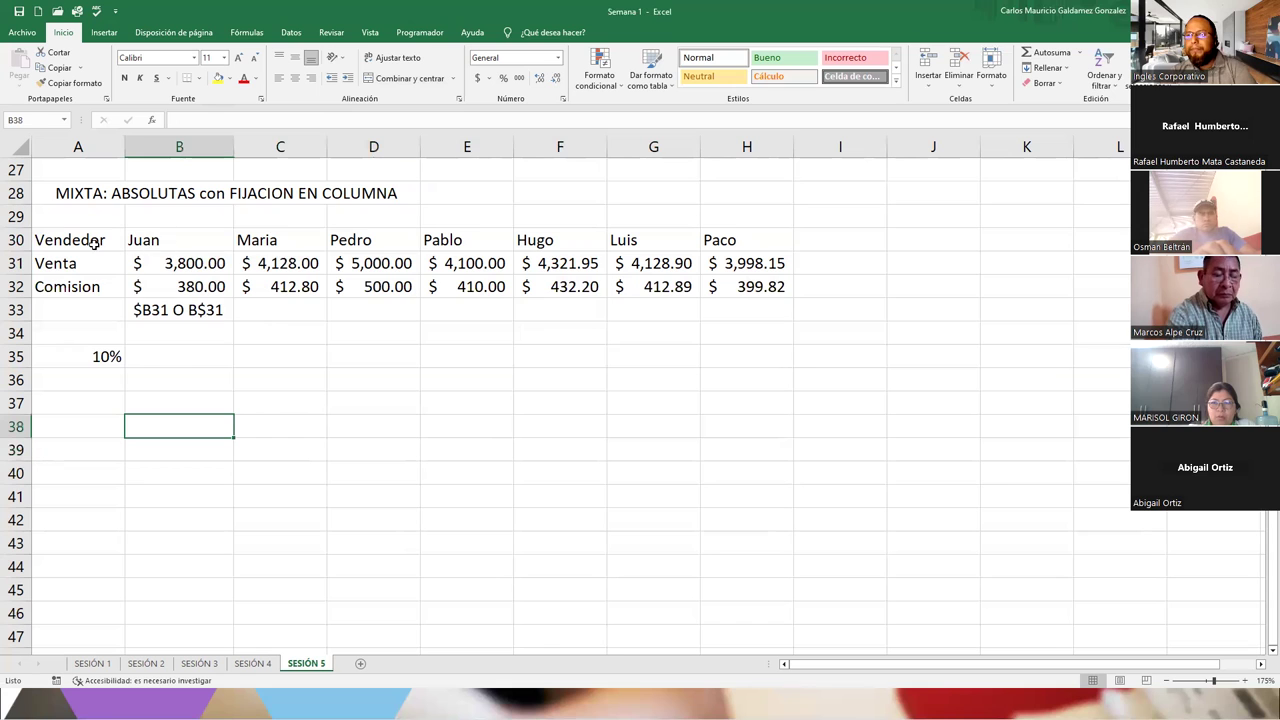
# - Copy A30:H32 again and paste it transposed into A38:C45
pyautogui.moveTo(93, 243); pyautogui.dragTo(768, 288)
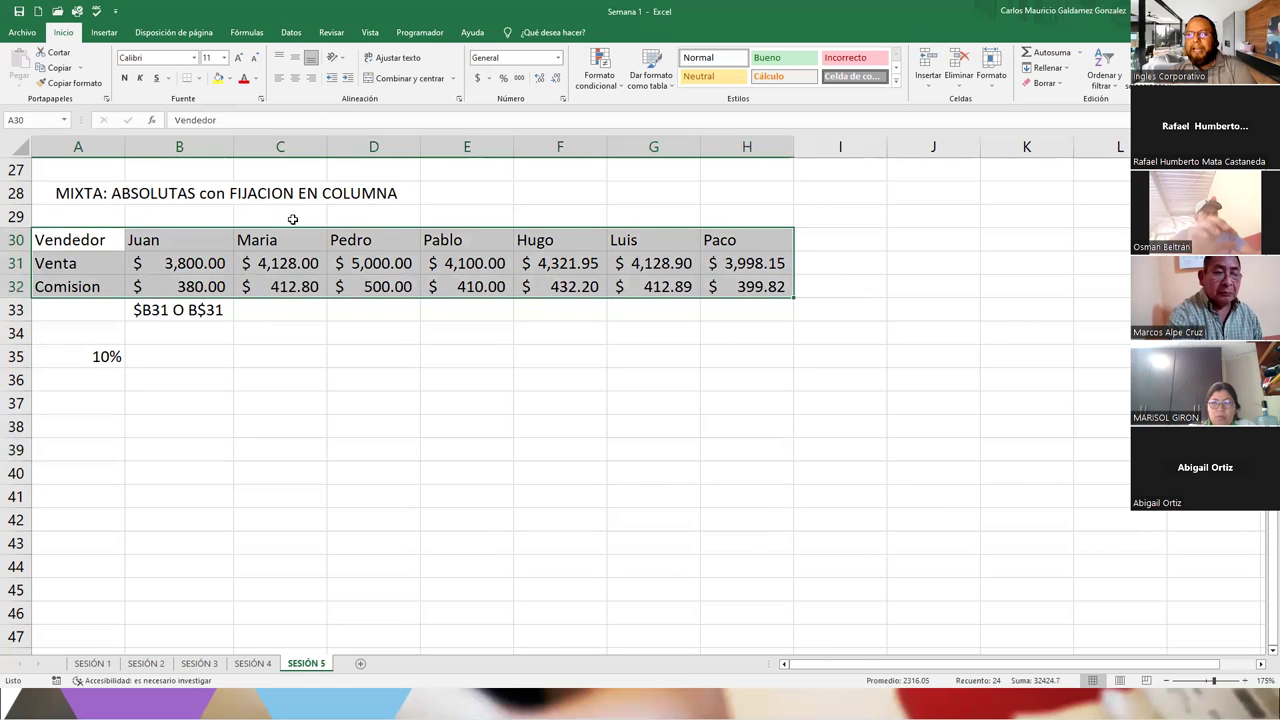
pyautogui.click(59, 67)
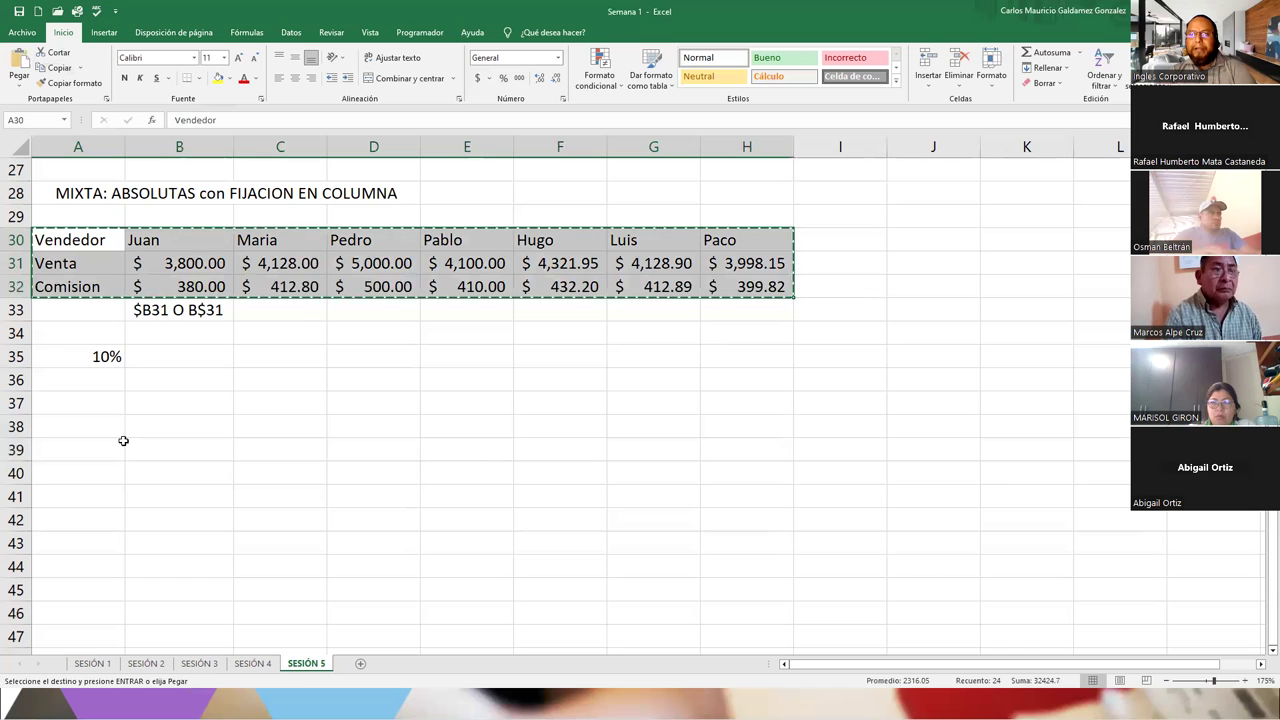
pyautogui.click(70, 425)
pyautogui.rightClick(70, 425)
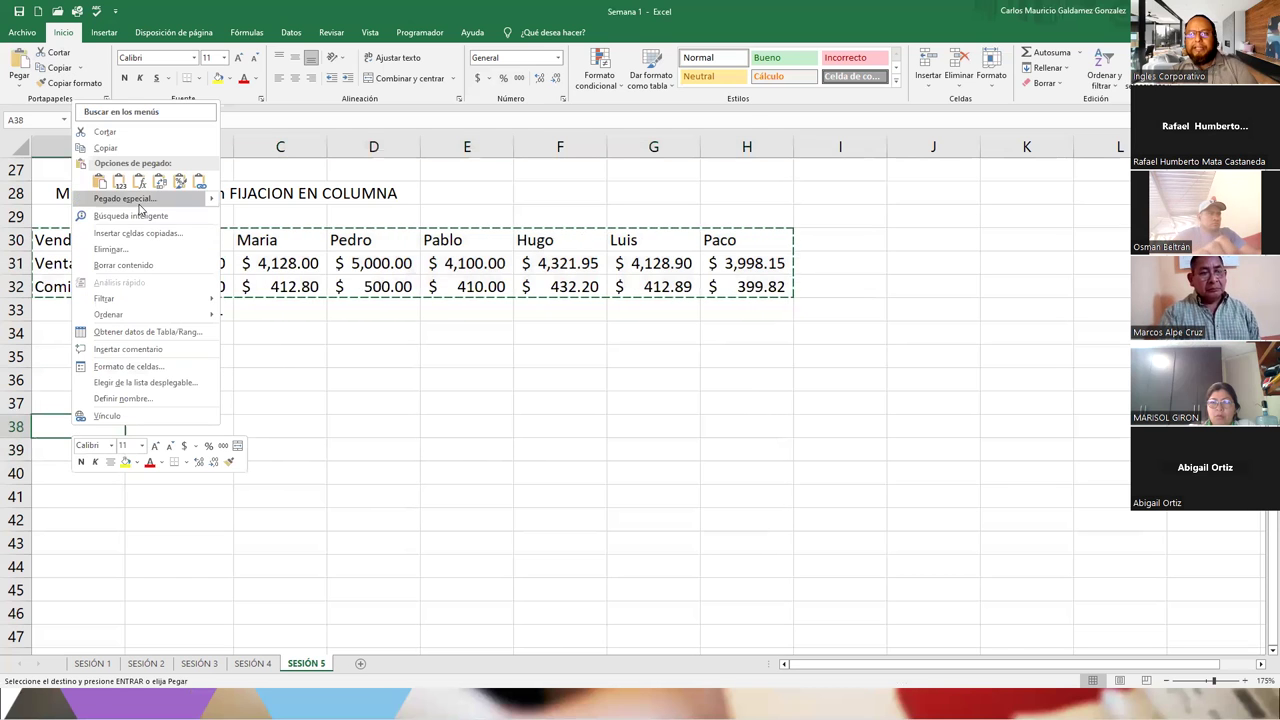
pyautogui.click(160, 180)
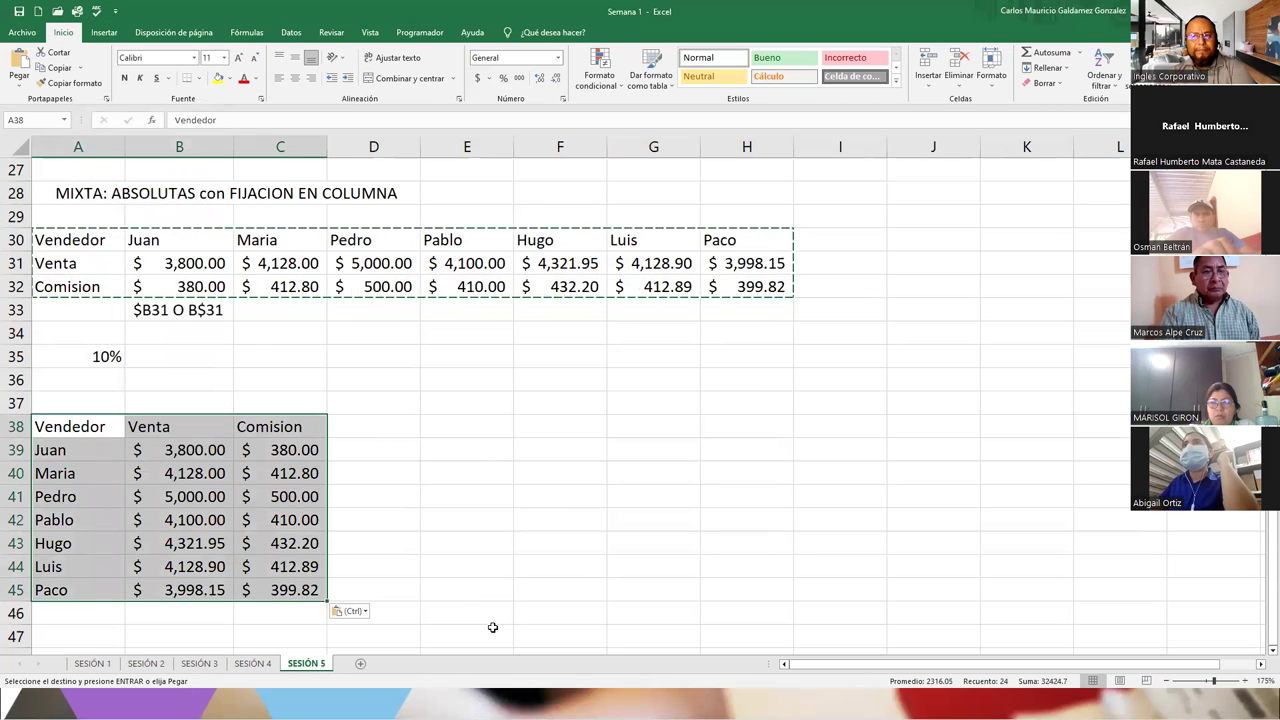
# - Inspect the transposed formula =$B39*$A$35 in C39 and C40, then return to Ejercicio 5.pdf
pyautogui.click(275, 451)
pyautogui.doubleClick(275, 458)
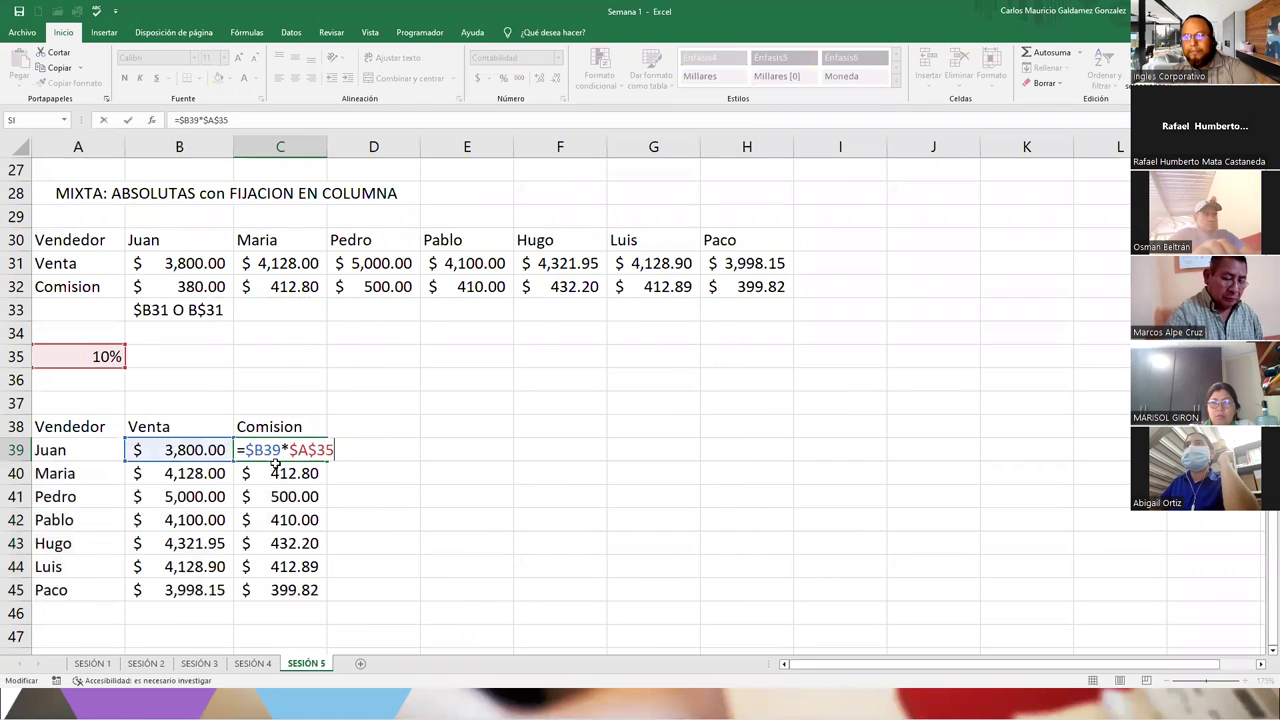
pyautogui.press('Escape')
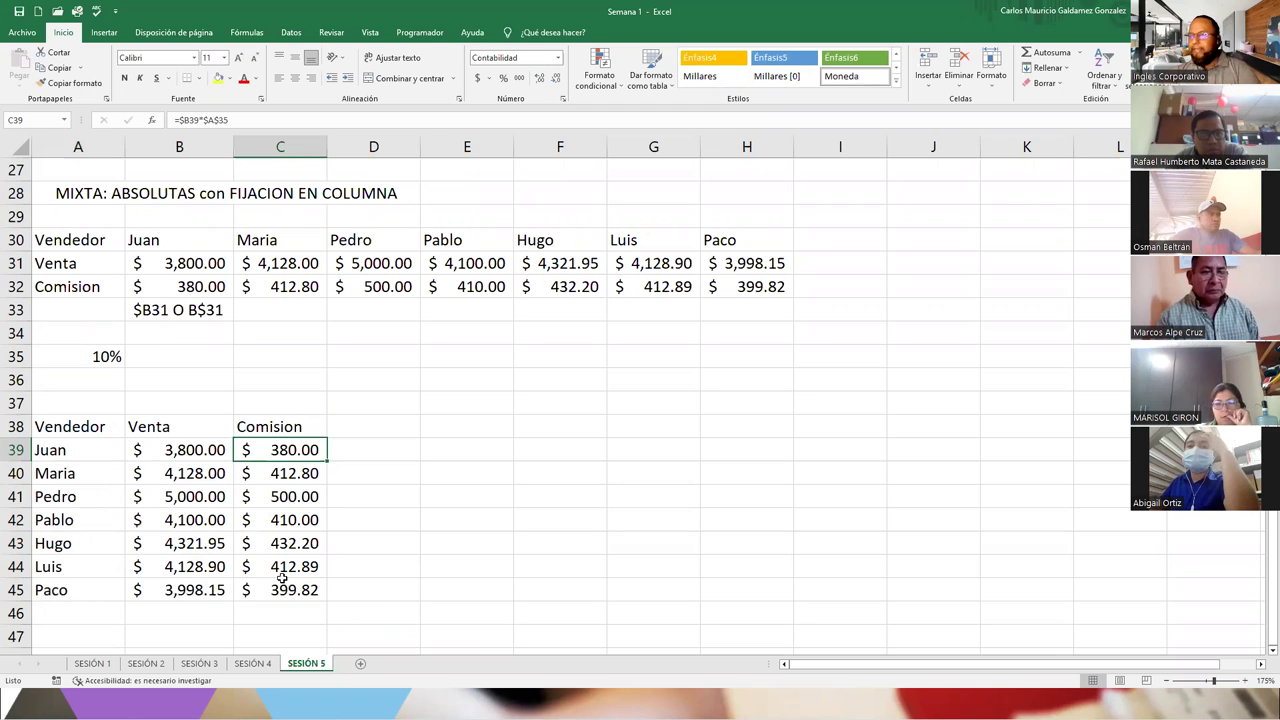
pyautogui.press('F2')
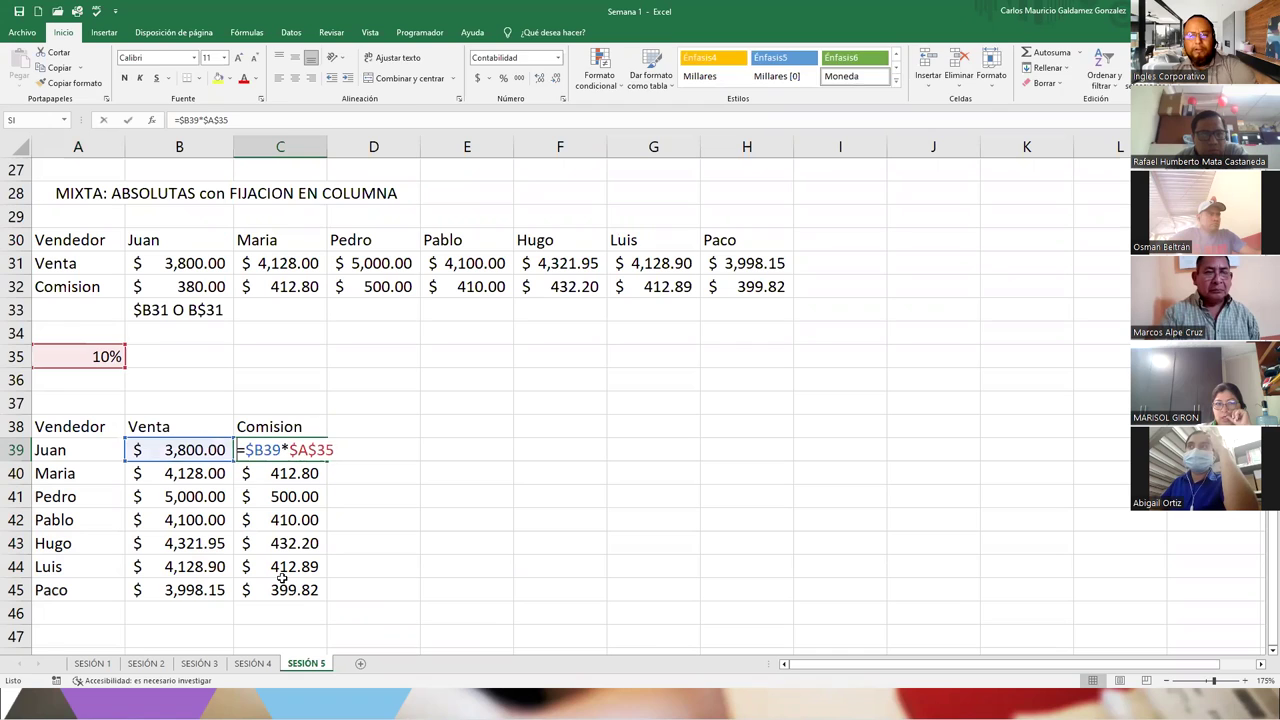
pyautogui.press('Escape')
pyautogui.click(287, 473)
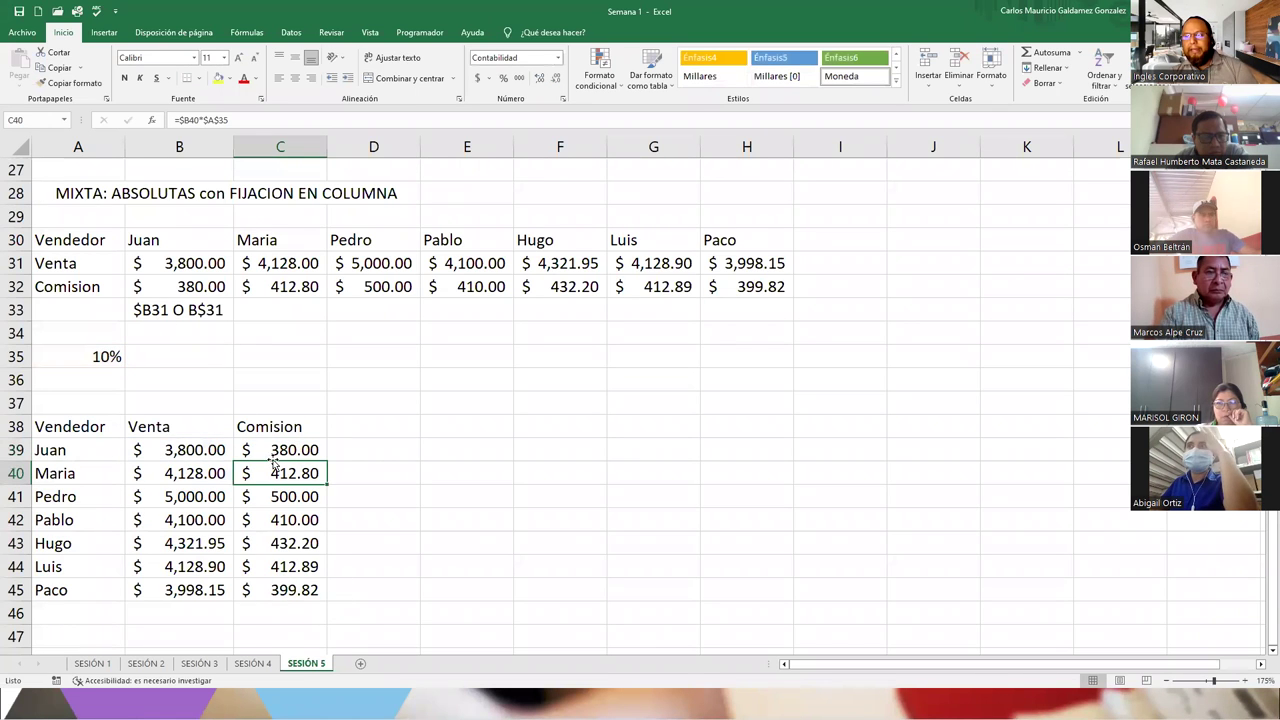
pyautogui.click(266, 450)
pyautogui.doubleClick(266, 450)
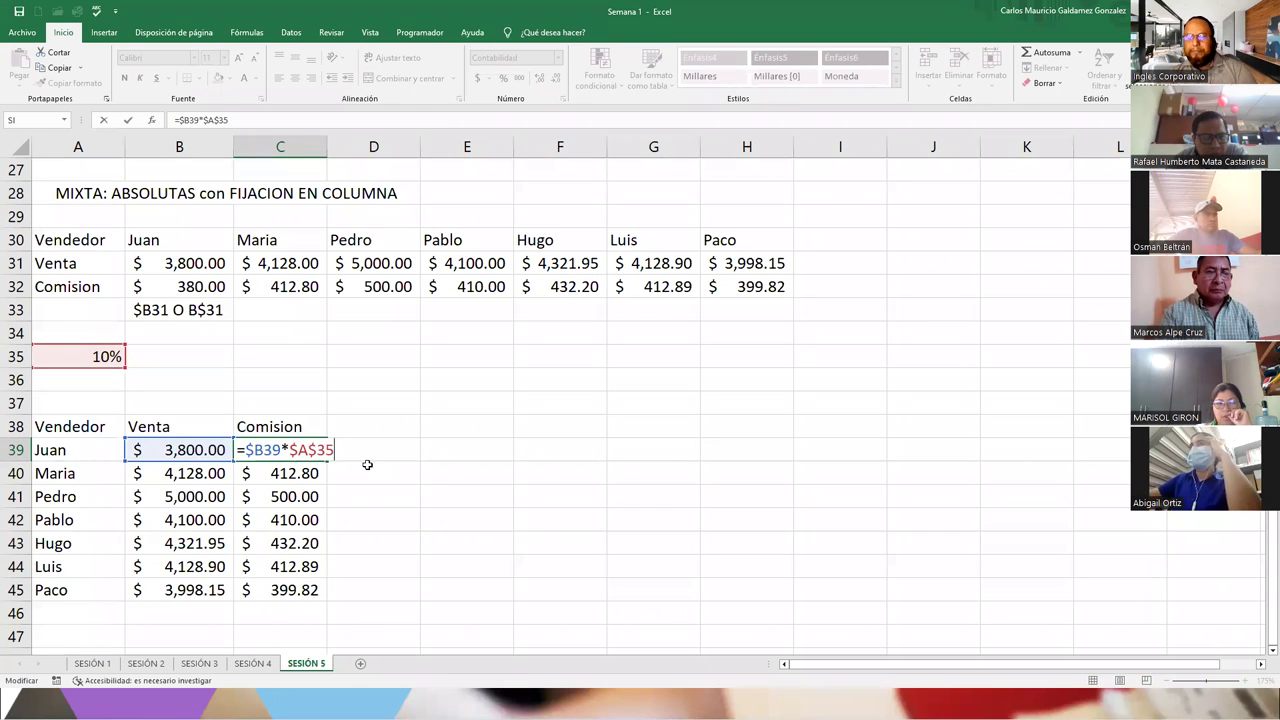
pyautogui.press('Return')
pyautogui.click(277, 447)
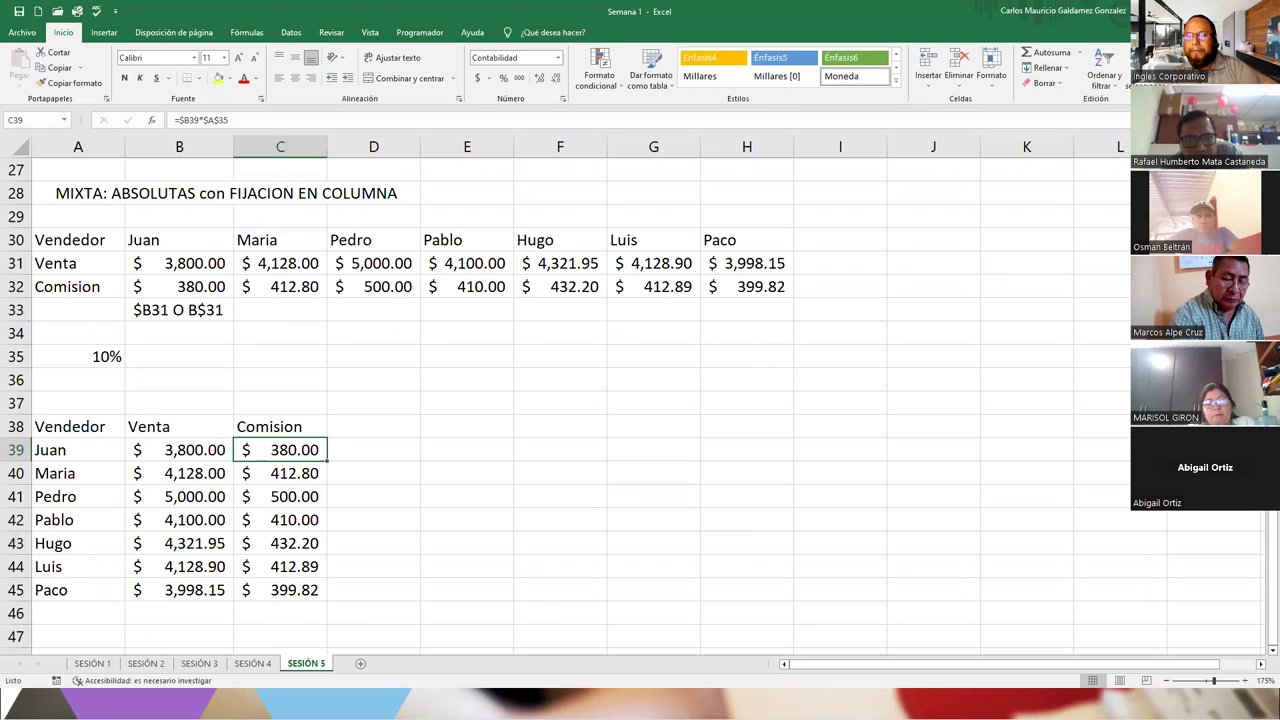
pyautogui.hotkey('alt', 'Tab')
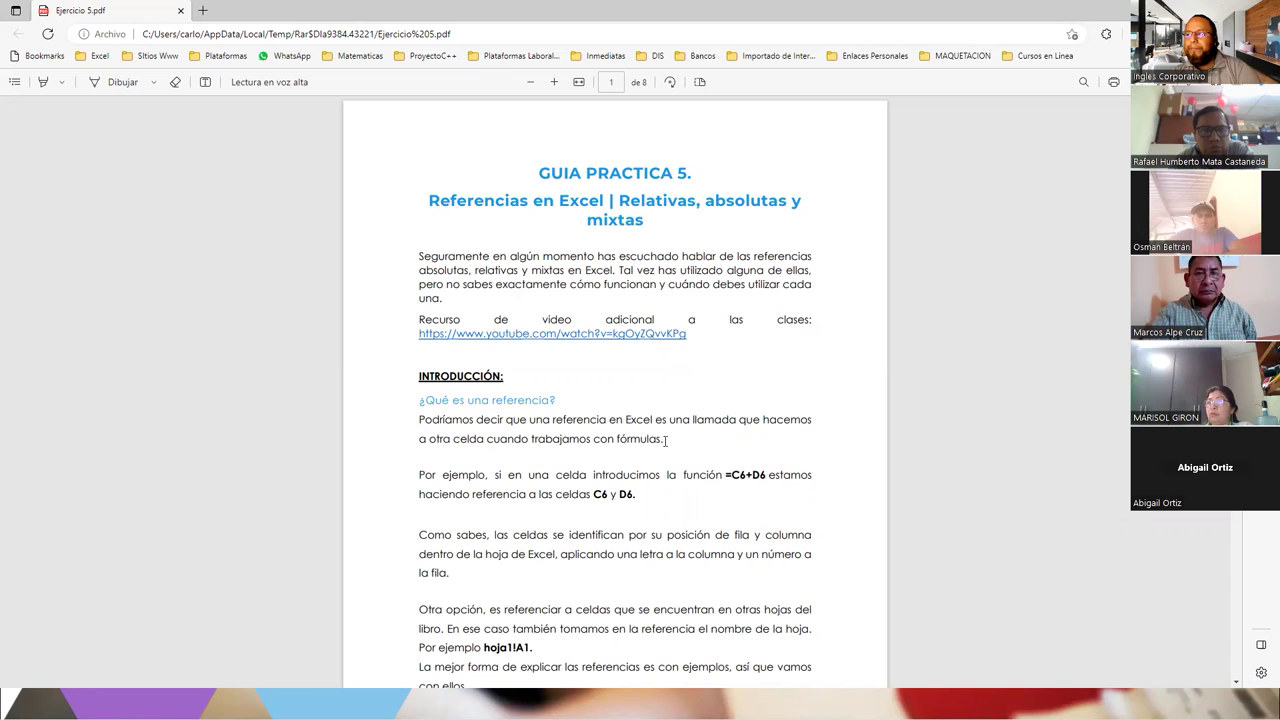
# - Highlight the reference definition, the '¿Qué es una referencia?' passage and the INTRODUCCIÓN heading
pyautogui.moveTo(665, 440); pyautogui.dragTo(425, 421)
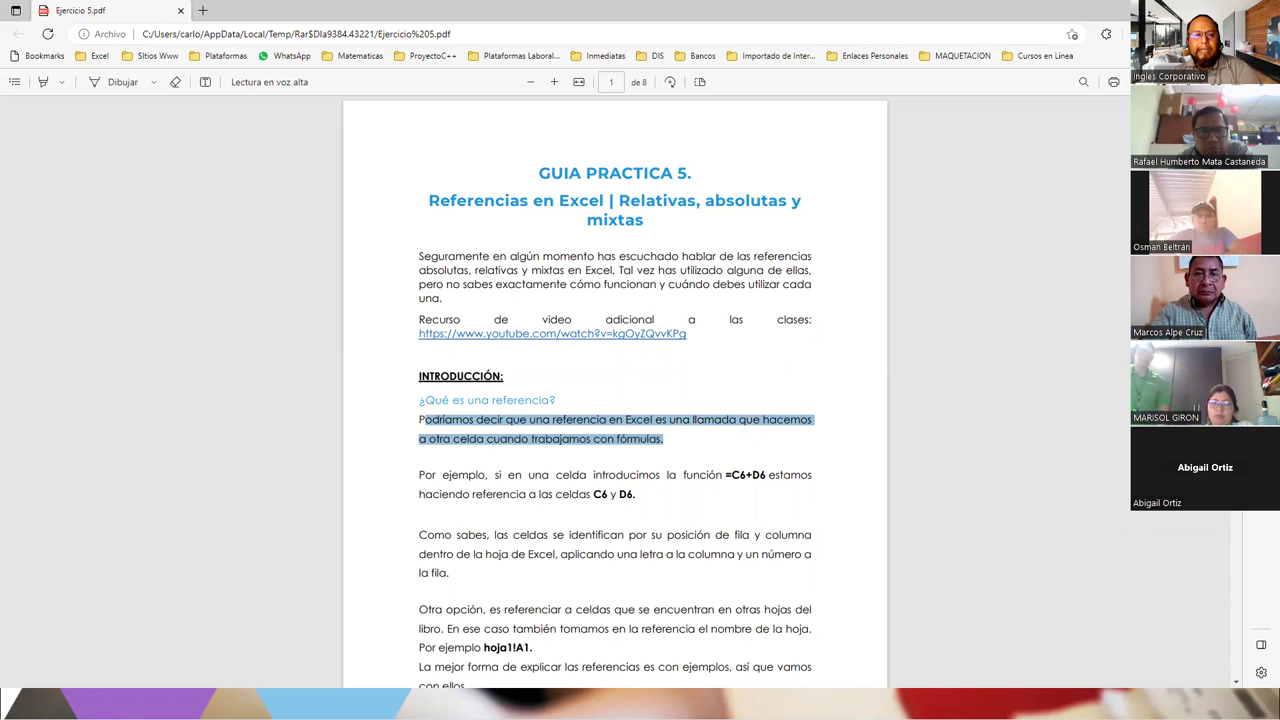
pyautogui.click(468, 440)
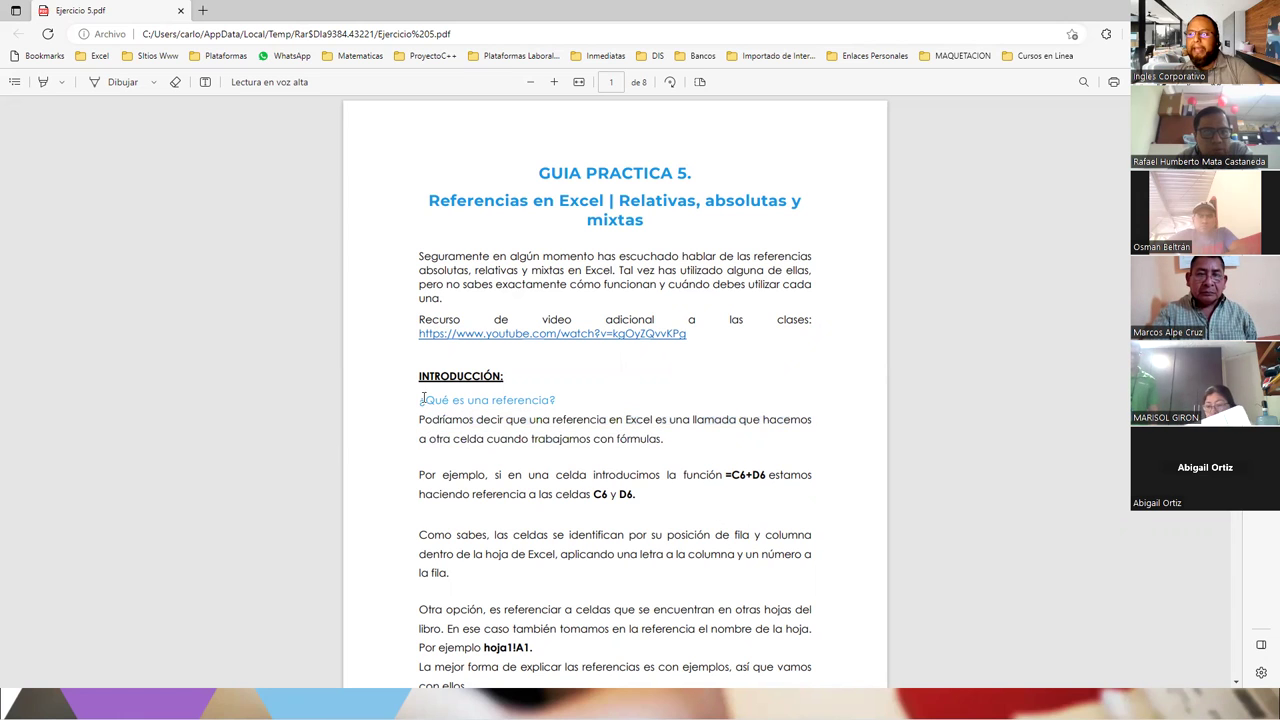
pyautogui.moveTo(421, 399); pyautogui.dragTo(736, 424)
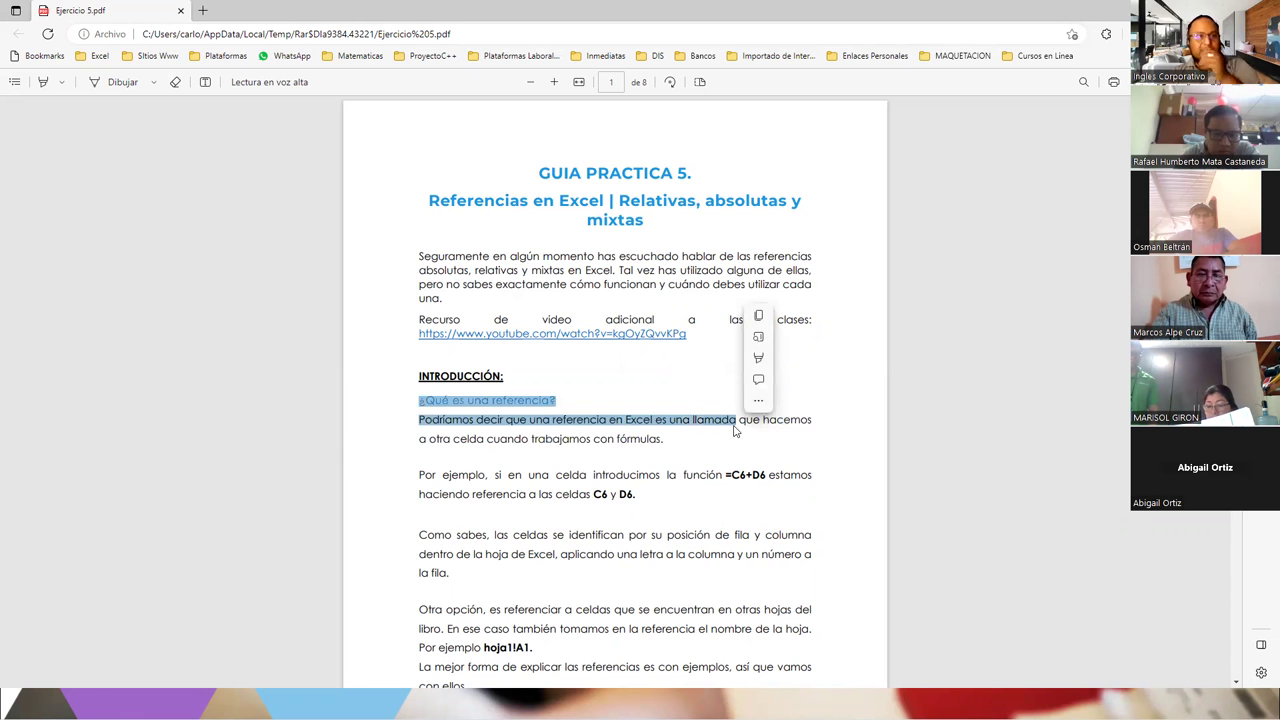
pyautogui.click(679, 447)
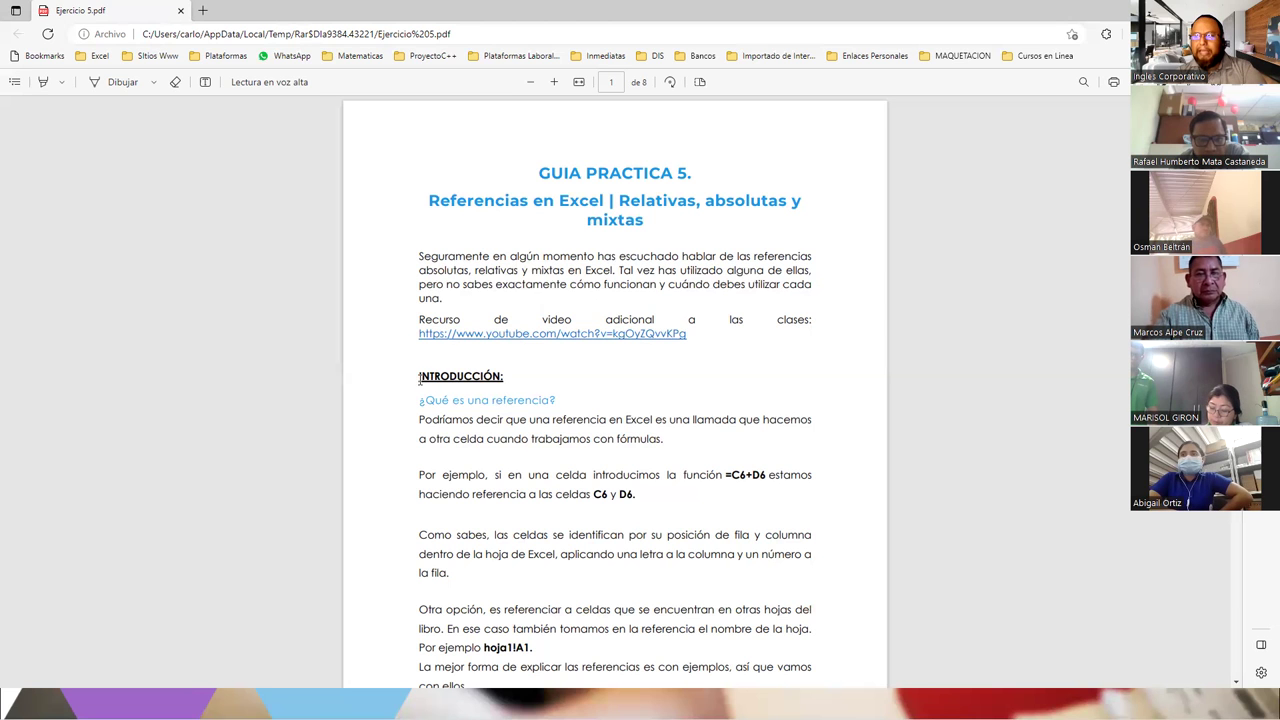
pyautogui.doubleClick(430, 382)
# - Scroll to Referencias relativas and highlight the hotel-table exercise heading
pyautogui.scroll(-5, 532, 328)
pyautogui.scroll(5, 532, 328)
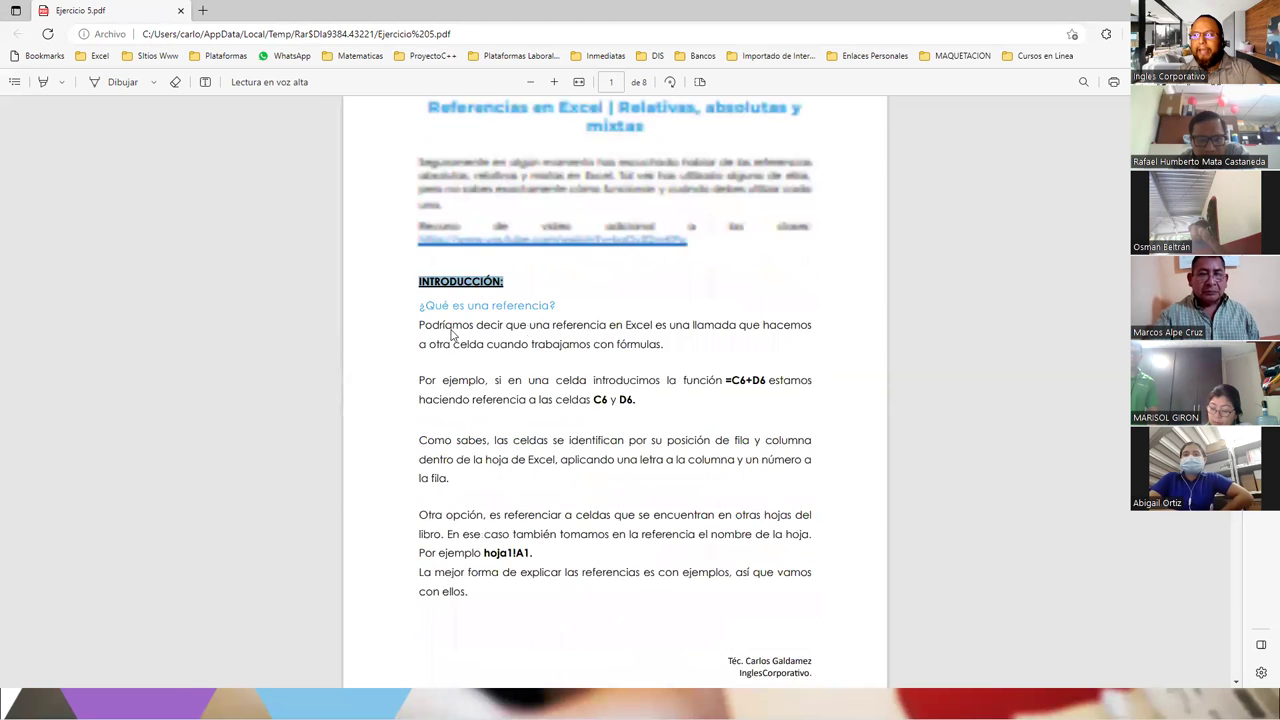
pyautogui.scroll(-5, 600, 432)
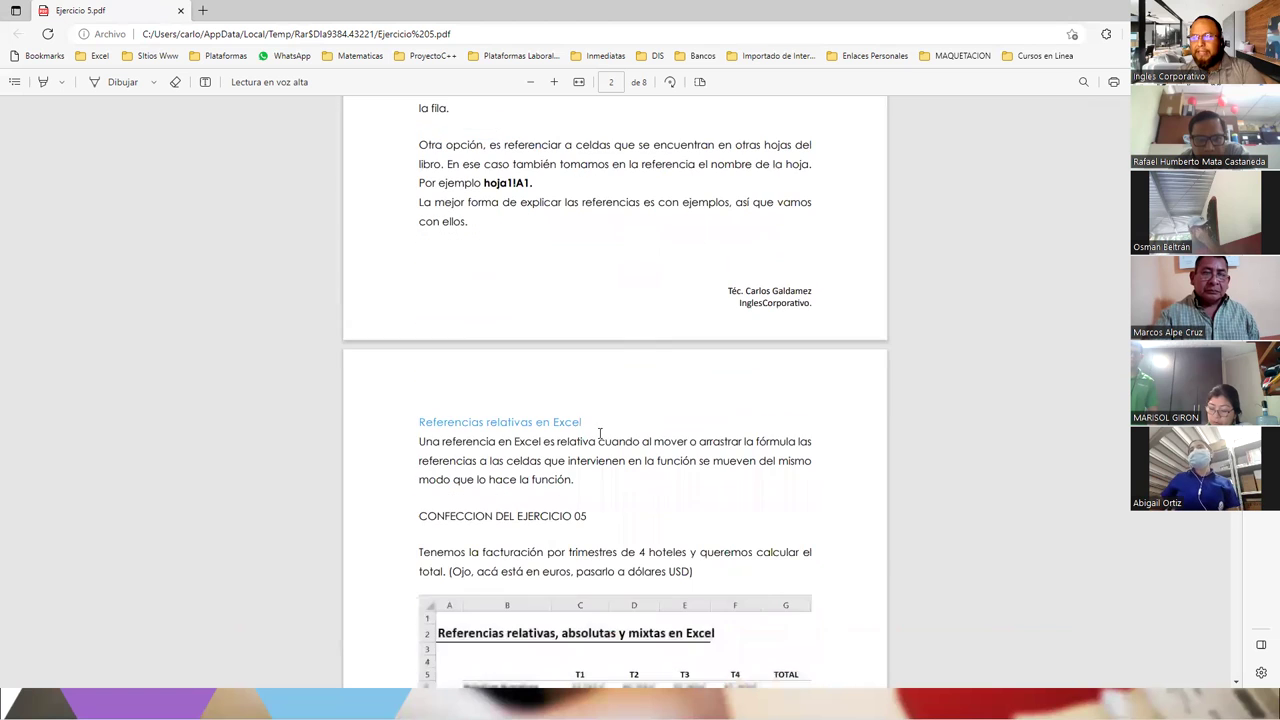
pyautogui.moveTo(536, 422); pyautogui.dragTo(582, 422)
pyautogui.scroll(-5, 646, 434)
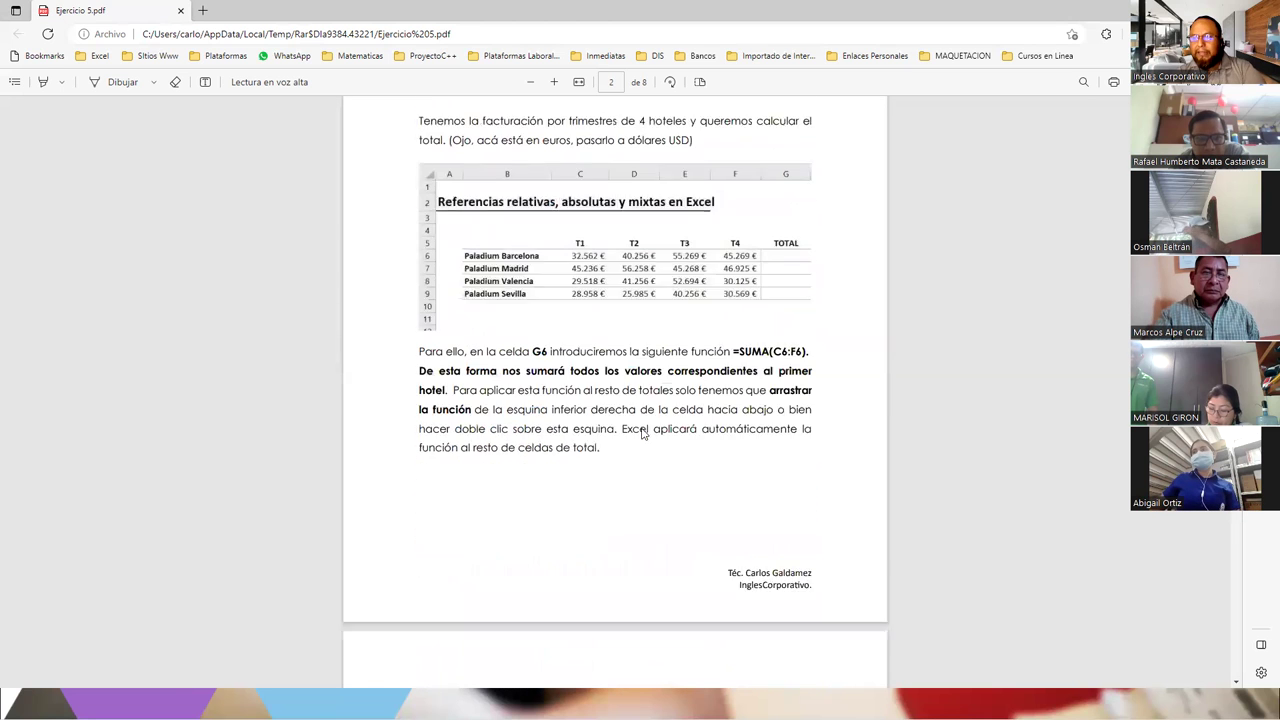
pyautogui.scroll(2, 615, 390)
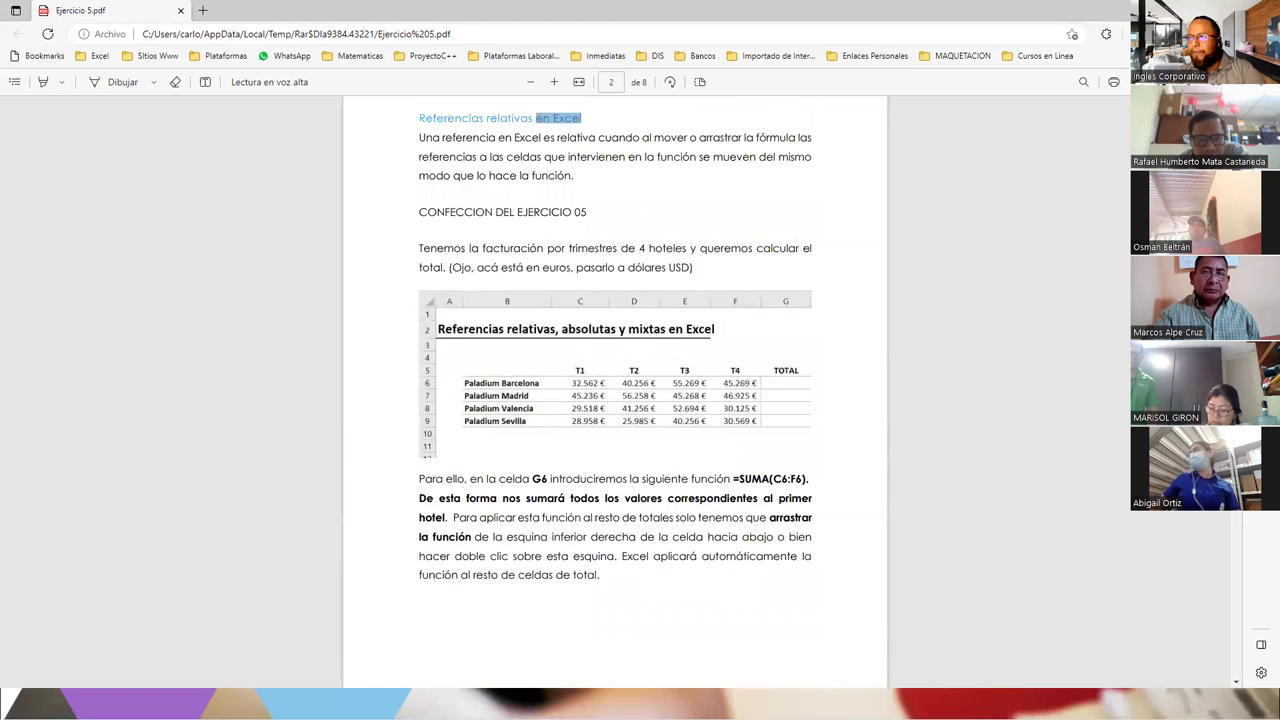
pyautogui.moveTo(517, 213); pyautogui.dragTo(582, 214)
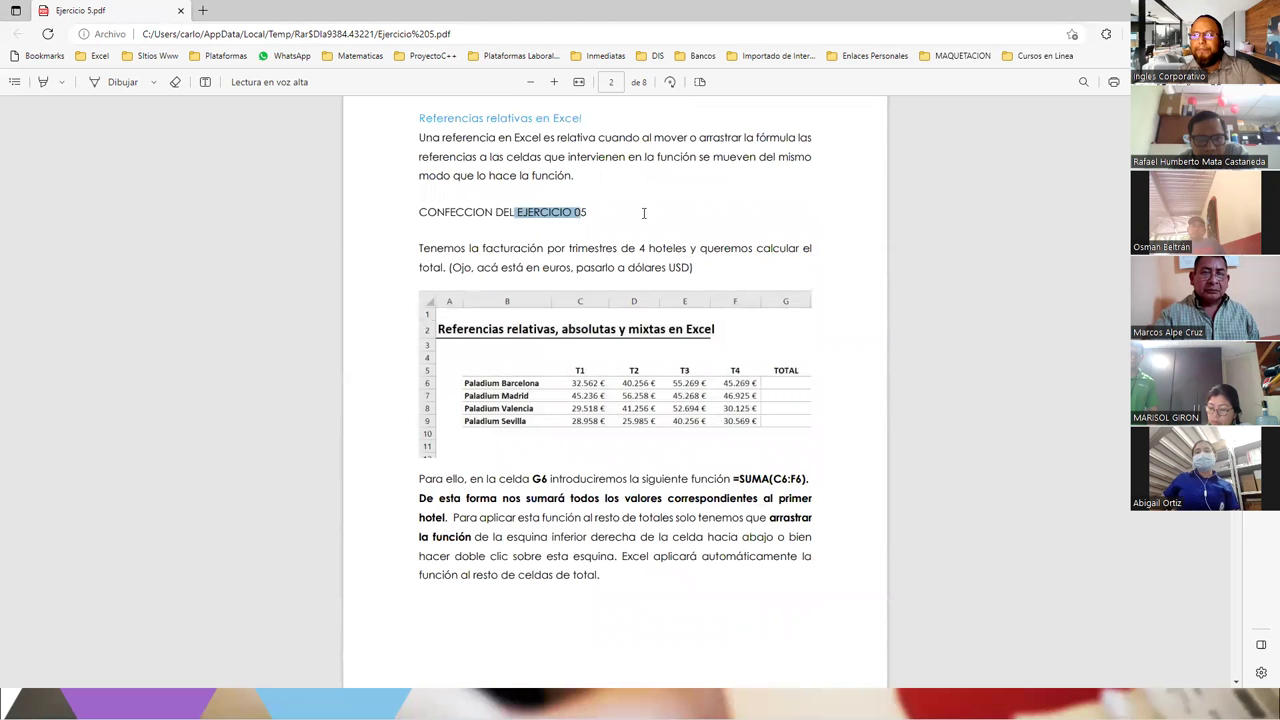
pyautogui.scroll(5, 623, 337)
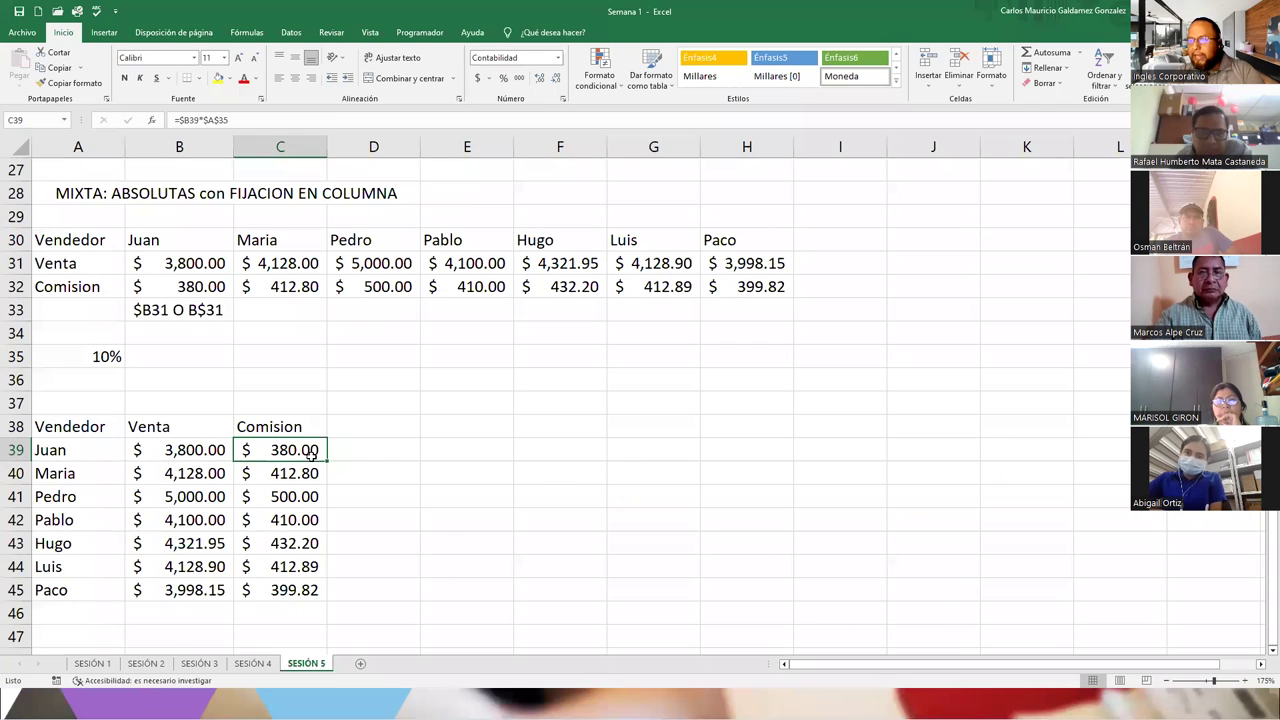
# - Mark the empty blocks A48:G54 and A59:G64, then return to the PowerPoint slideshow
pyautogui.scroll(-1, 1261, 659)
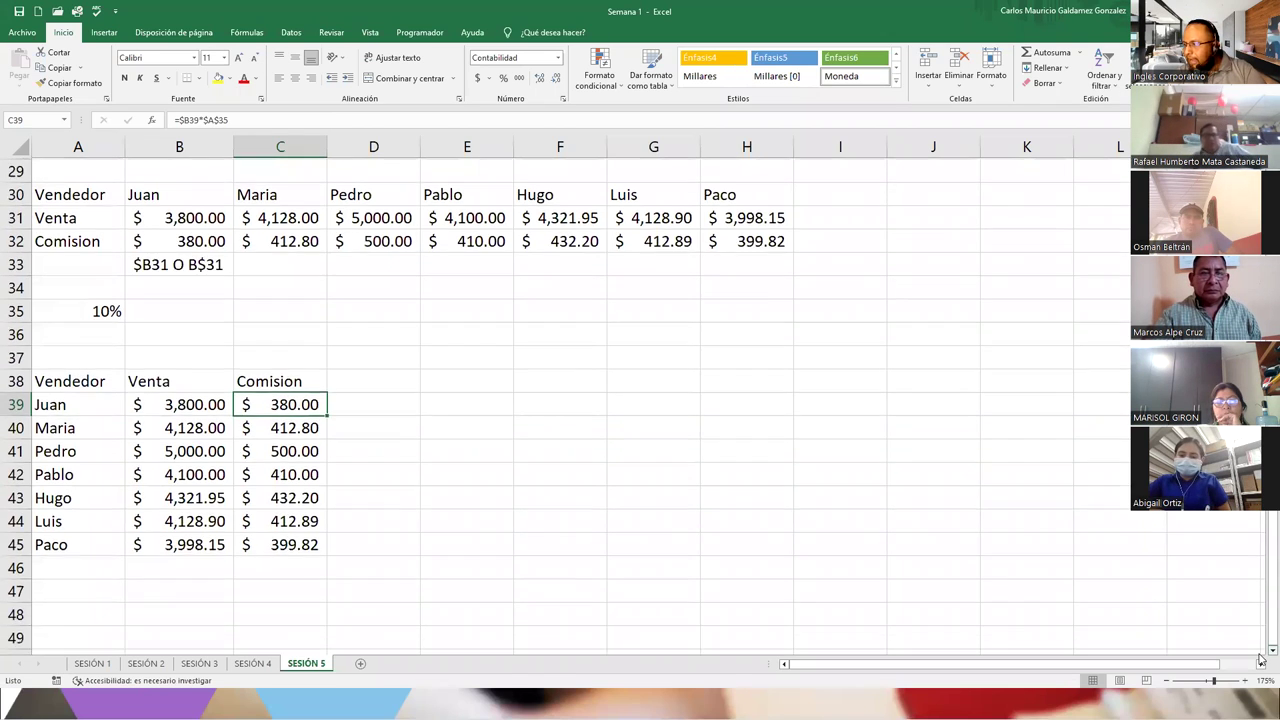
pyautogui.scroll(-1, 1261, 659)
pyautogui.scroll(-2, 1261, 659)
pyautogui.scroll(-1, 1261, 659)
pyautogui.scroll(-1, 1261, 659)
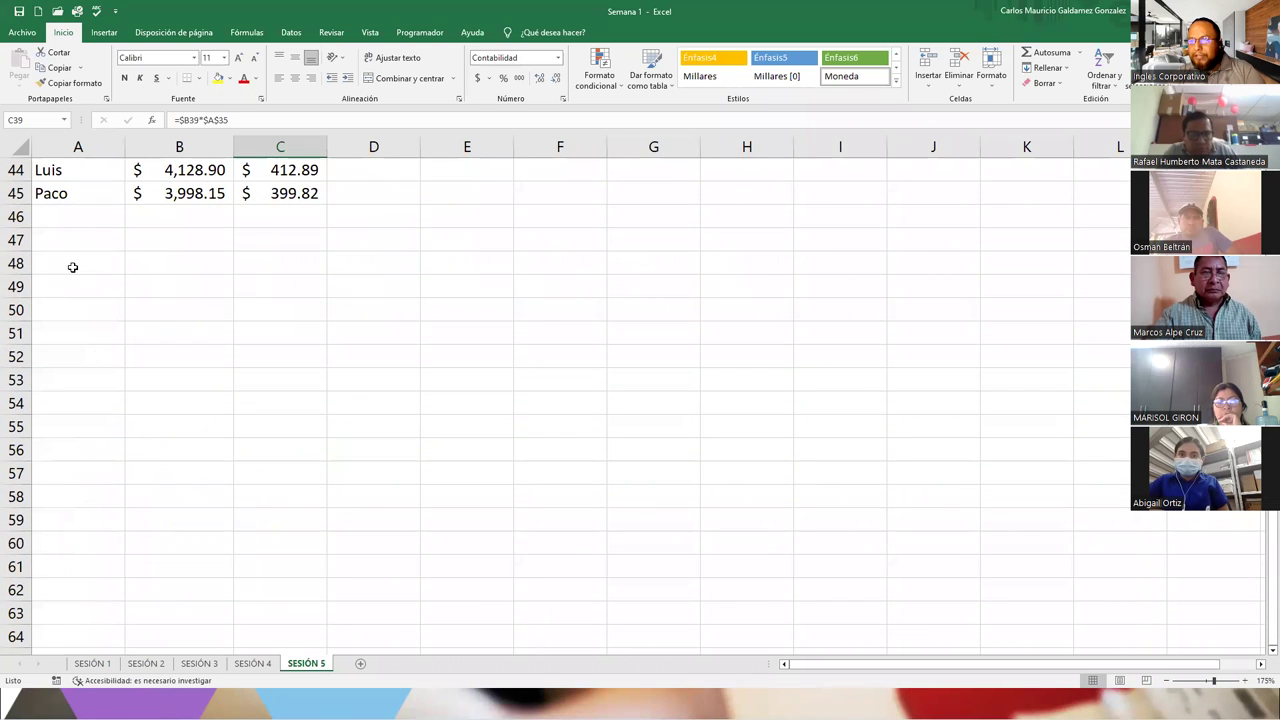
pyautogui.moveTo(72, 267); pyautogui.dragTo(631, 414)
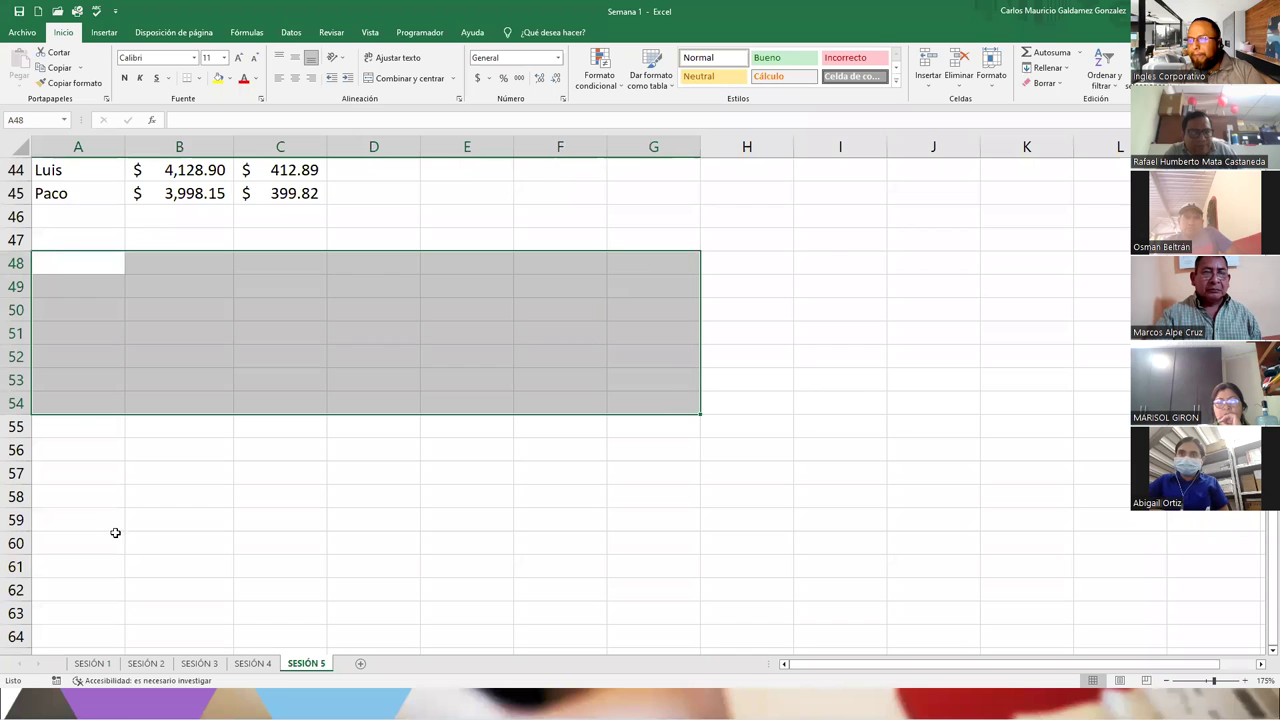
pyautogui.moveTo(66, 527); pyautogui.dragTo(672, 630)
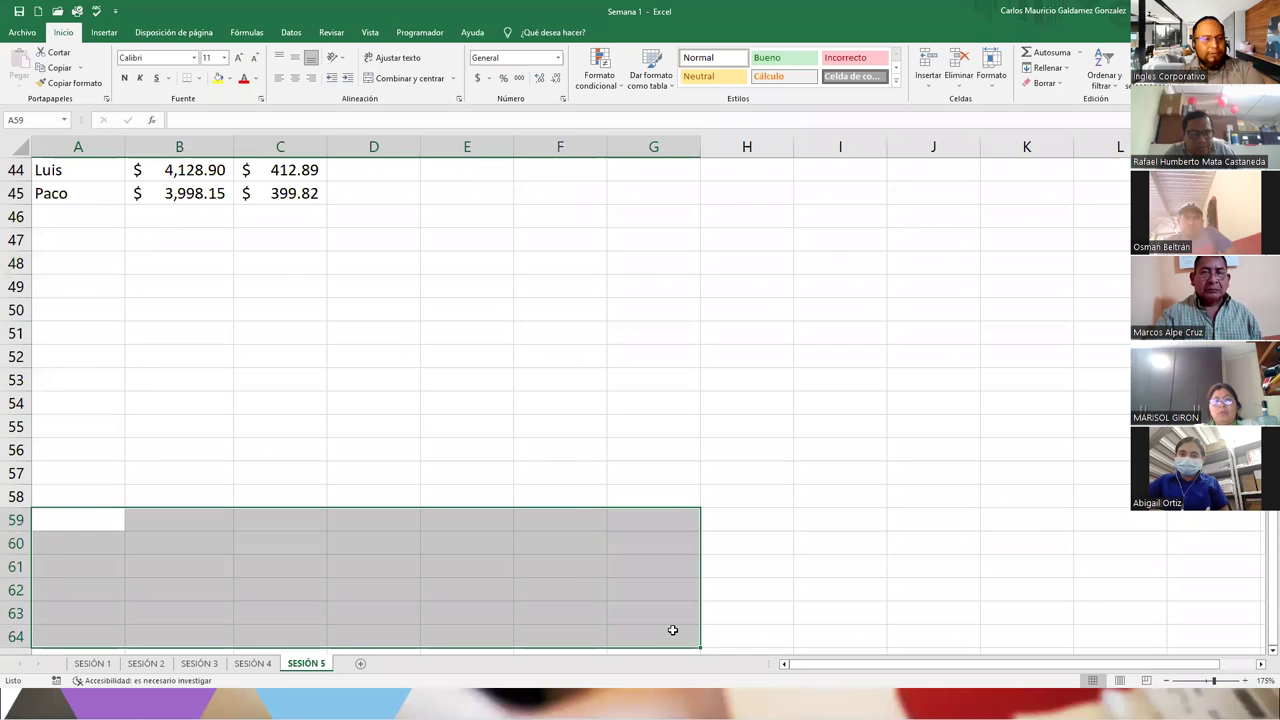
pyautogui.hotkey('alt', 'Tab')
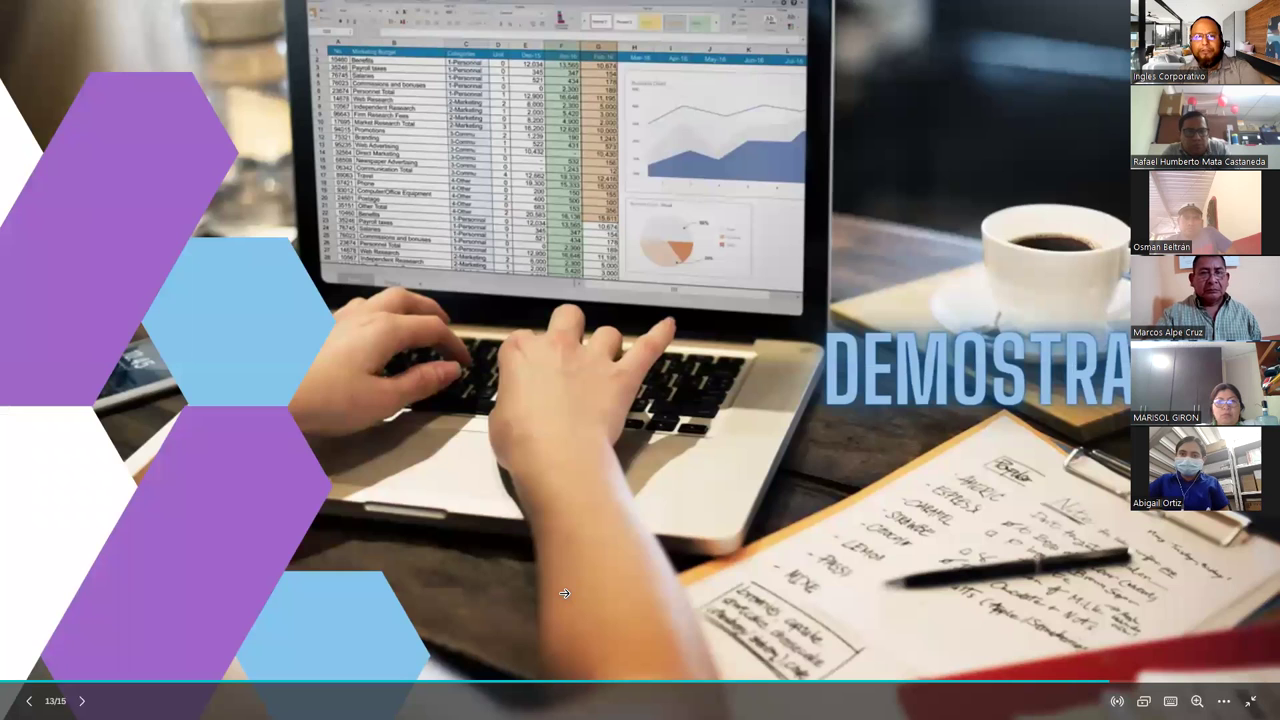
# - Switch from the slideshow to the Ejercicio 5.pdf guide in Edge
pyautogui.hotkey('alt', 'Tab')
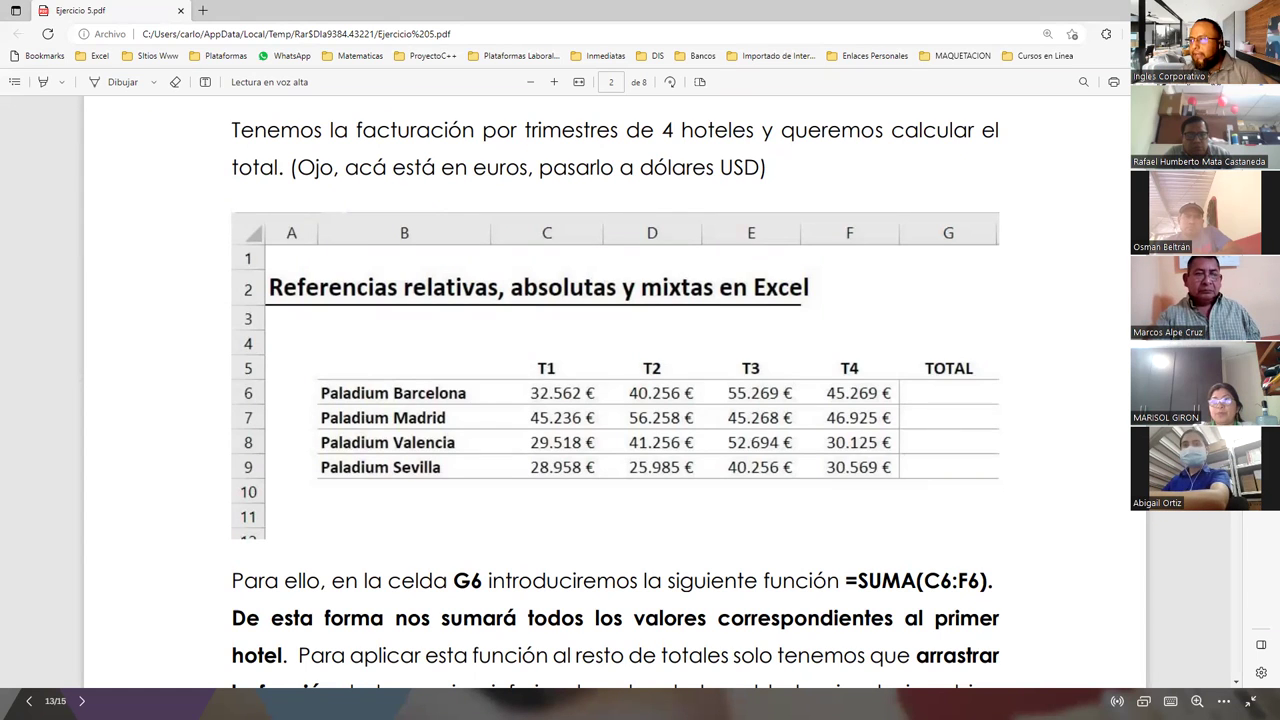
pyautogui.scroll(-1, 1073, 315)
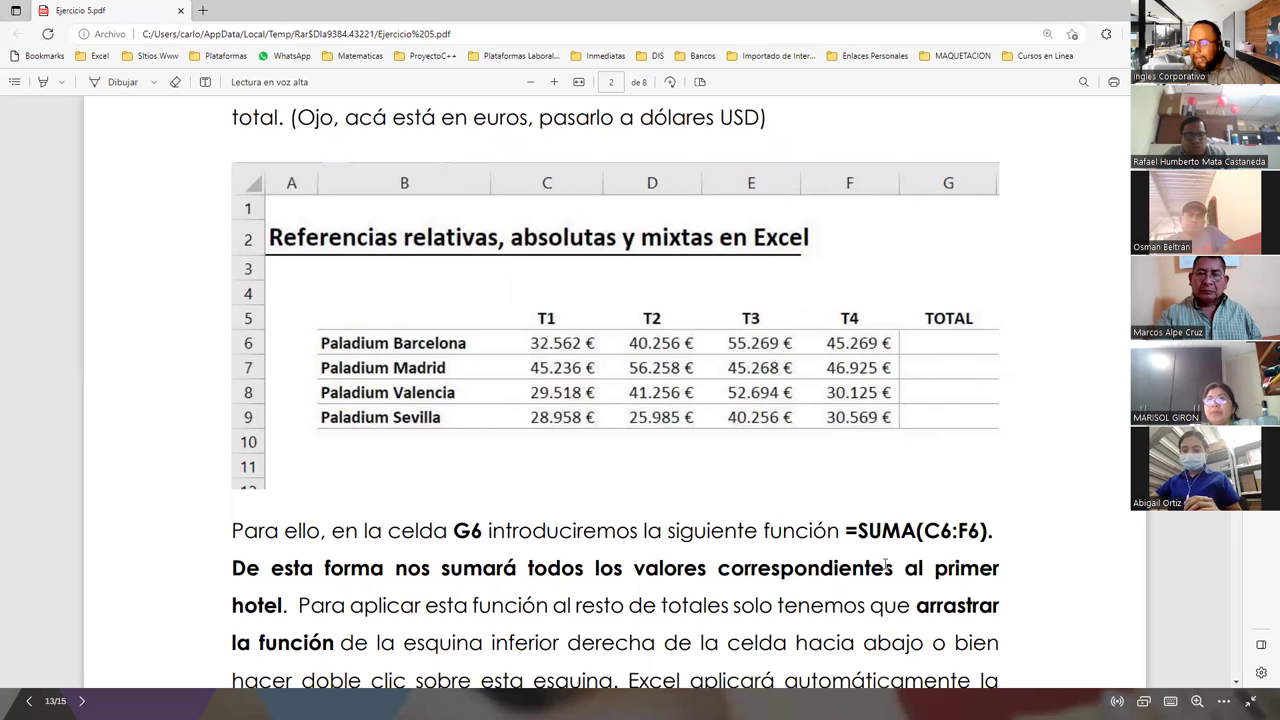
pyautogui.moveTo(845, 531); pyautogui.dragTo(994, 531)
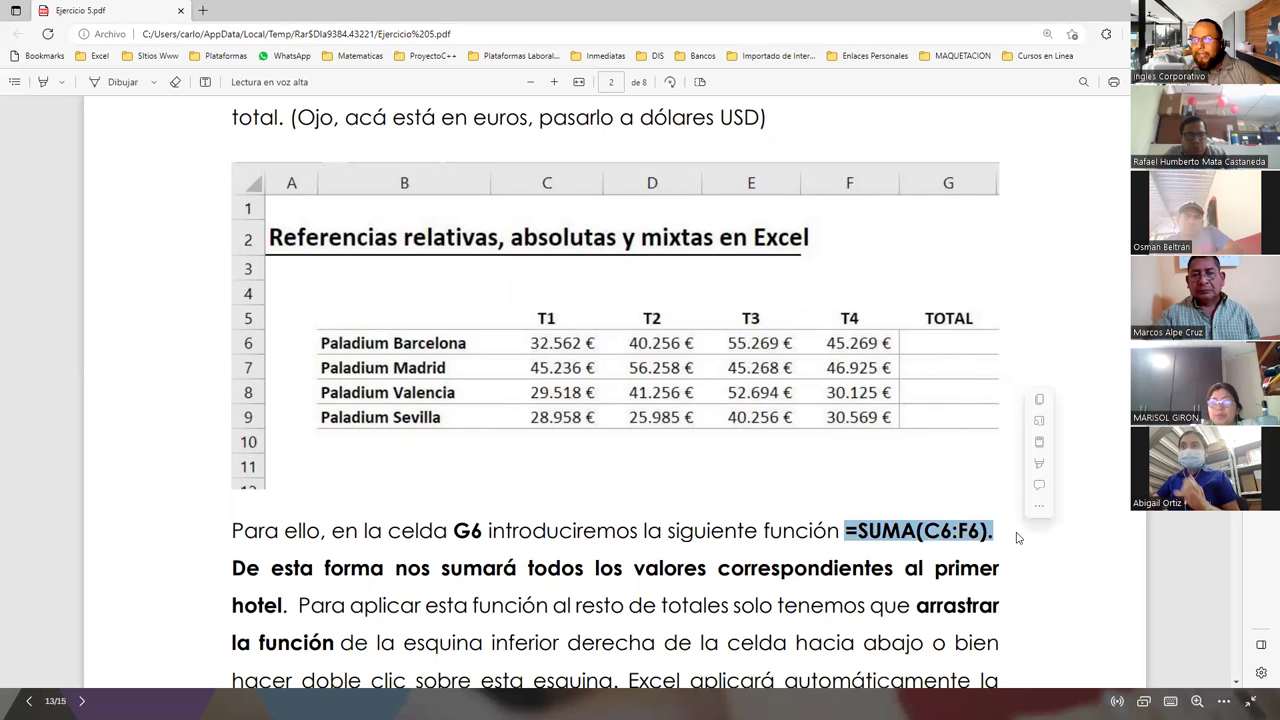
pyautogui.click(1045, 399)
pyautogui.scroll(-1, 640, 400)
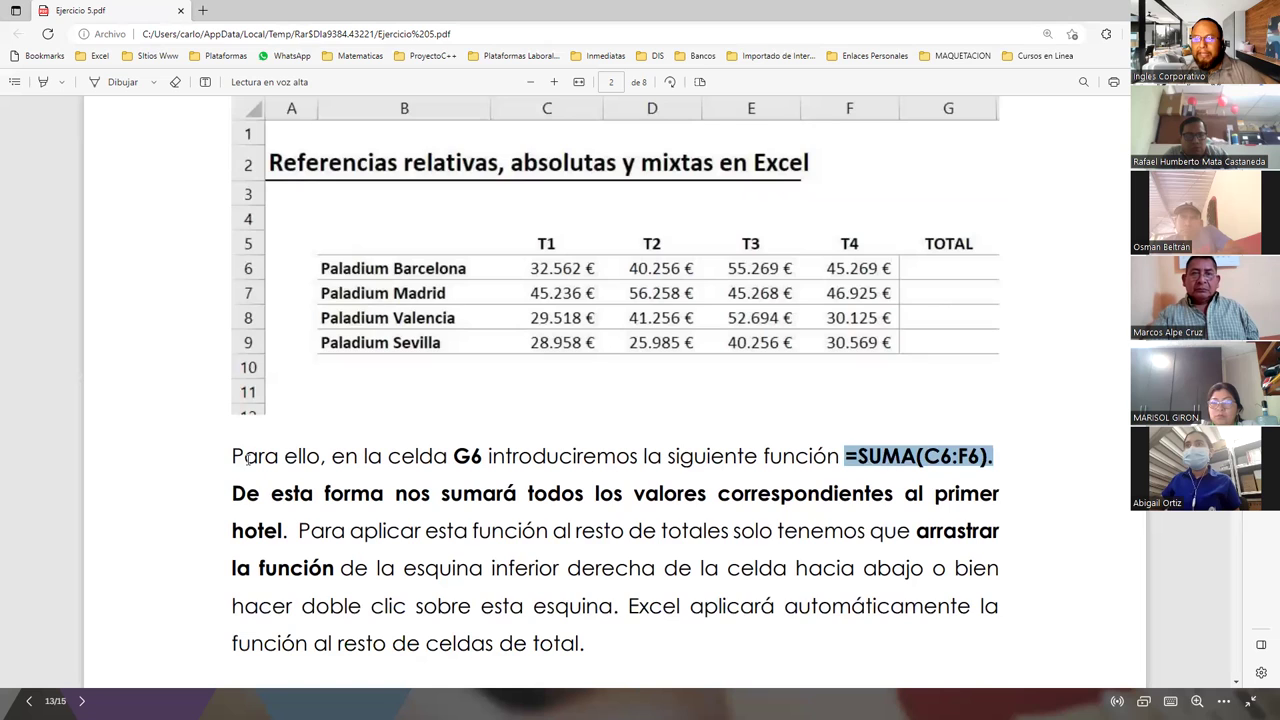
pyautogui.doubleClick(467, 456)
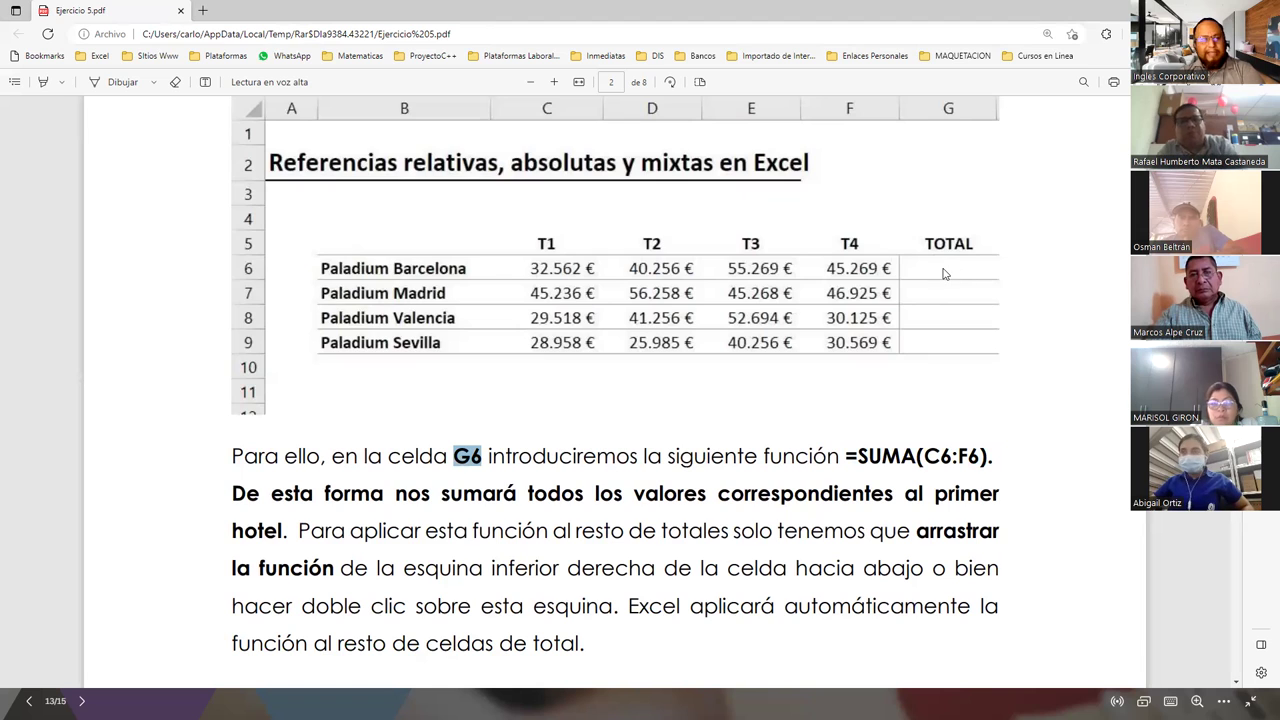
pyautogui.moveTo(845, 456); pyautogui.dragTo(995, 461)
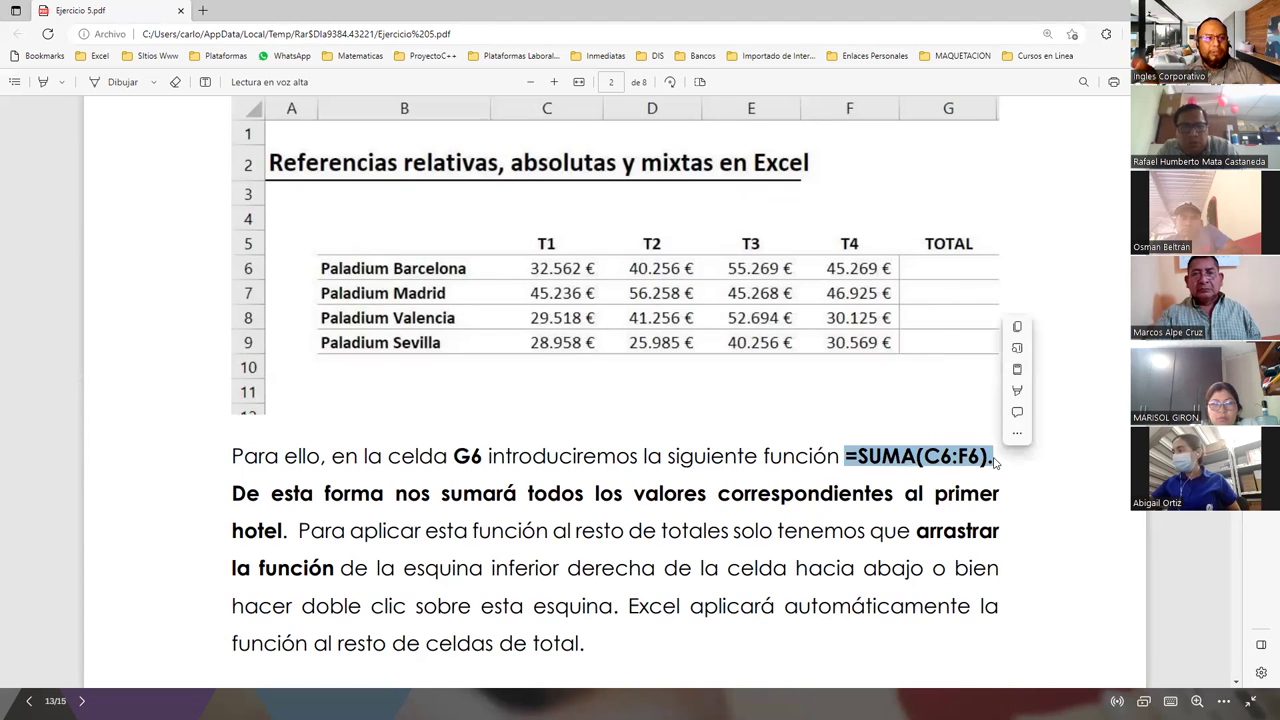
pyautogui.click(768, 382)
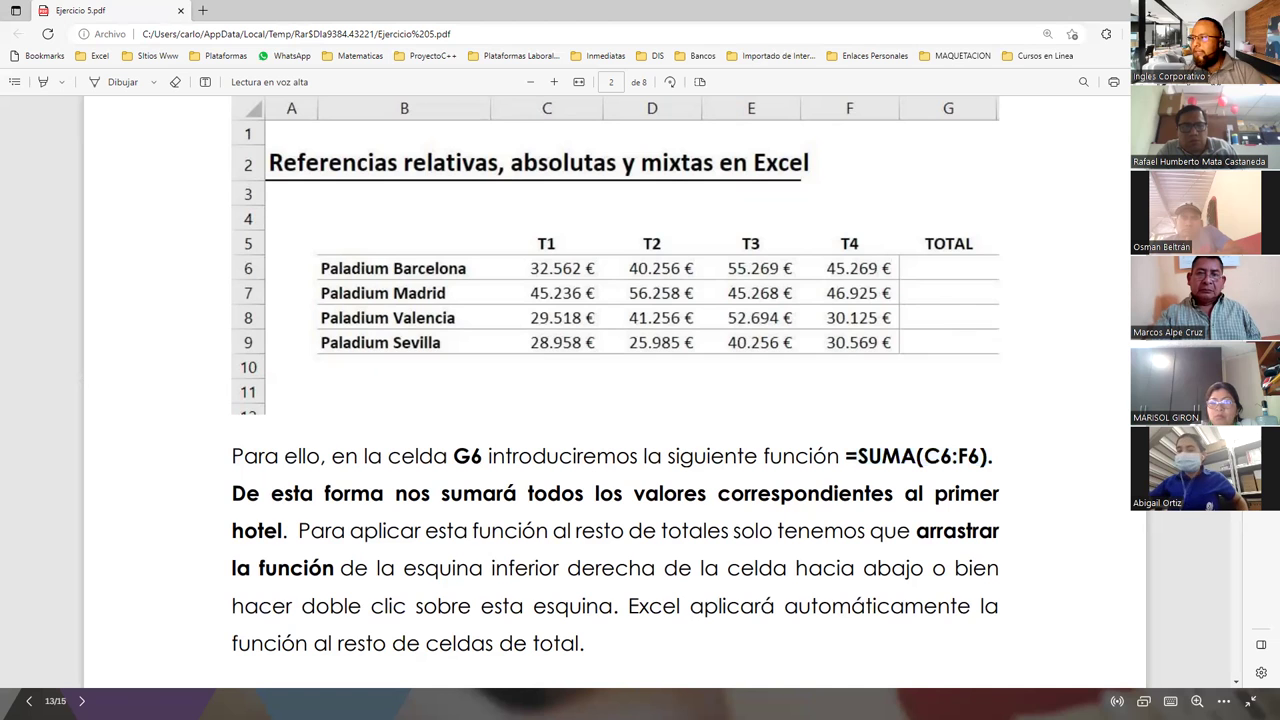
pyautogui.scroll(-2, 615, 374)
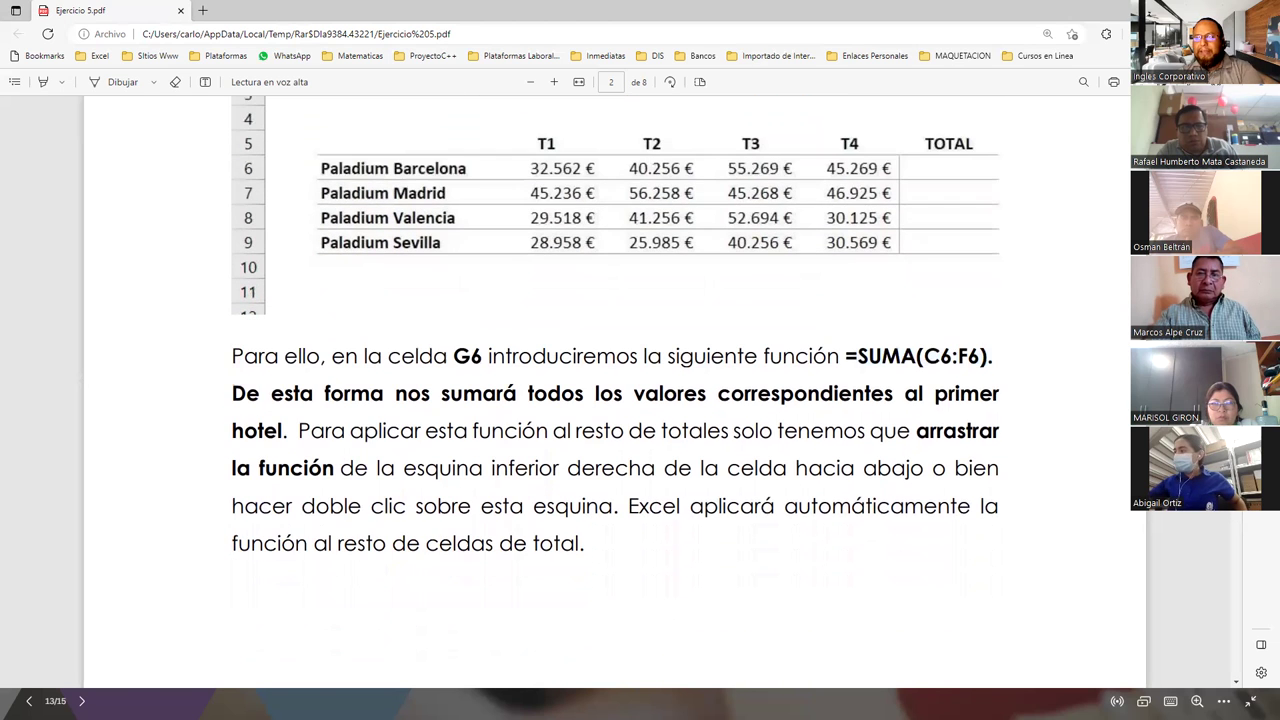
# - Scroll the guide from page 2 through page 3
pyautogui.scroll(-1, 606, 392)
pyautogui.scroll(-3, 606, 392)
pyautogui.scroll(-3, 606, 392)
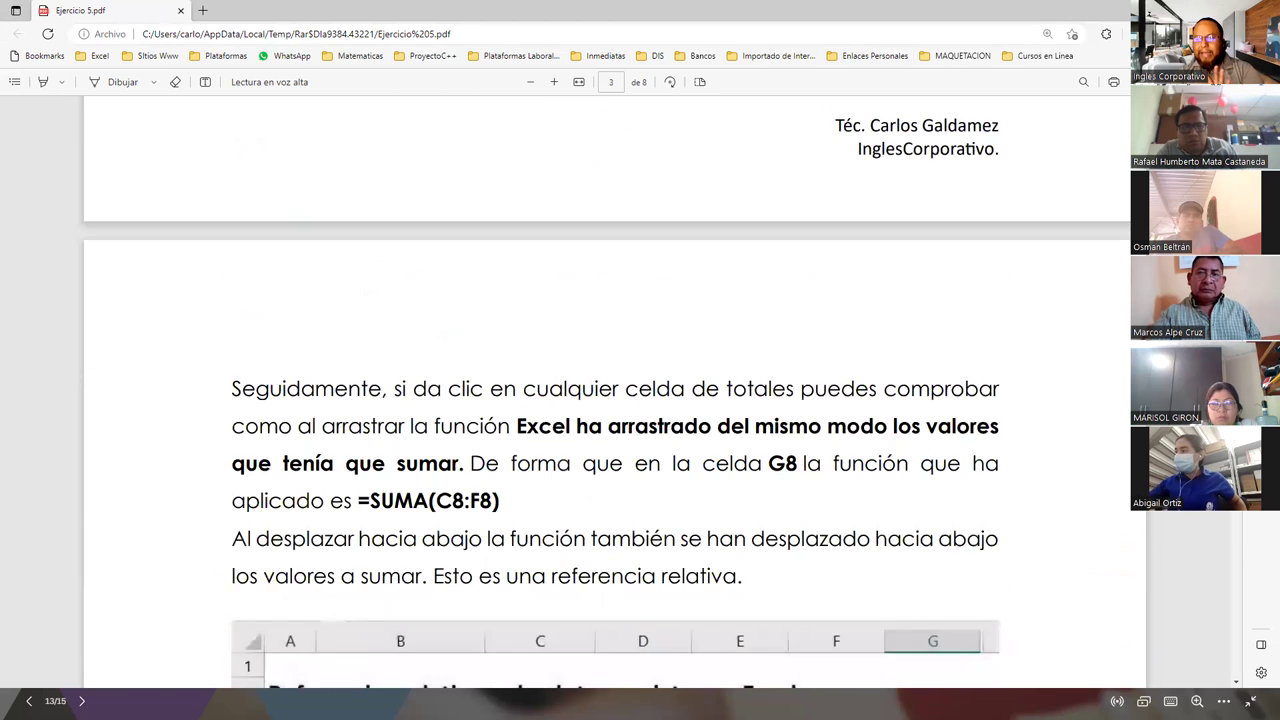
pyautogui.scroll(-2, 606, 392)
pyautogui.scroll(-2, 825, 585)
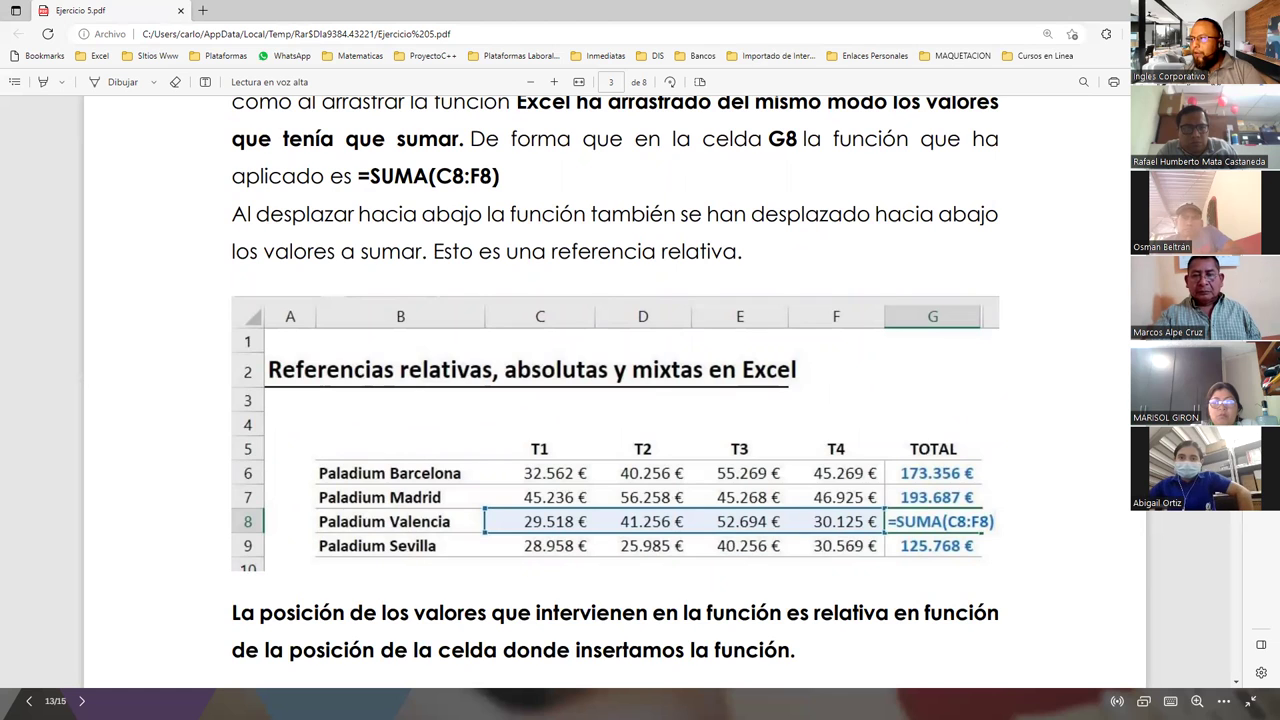
pyautogui.scroll(-3, 640, 391)
pyautogui.scroll(-1, 317, 245)
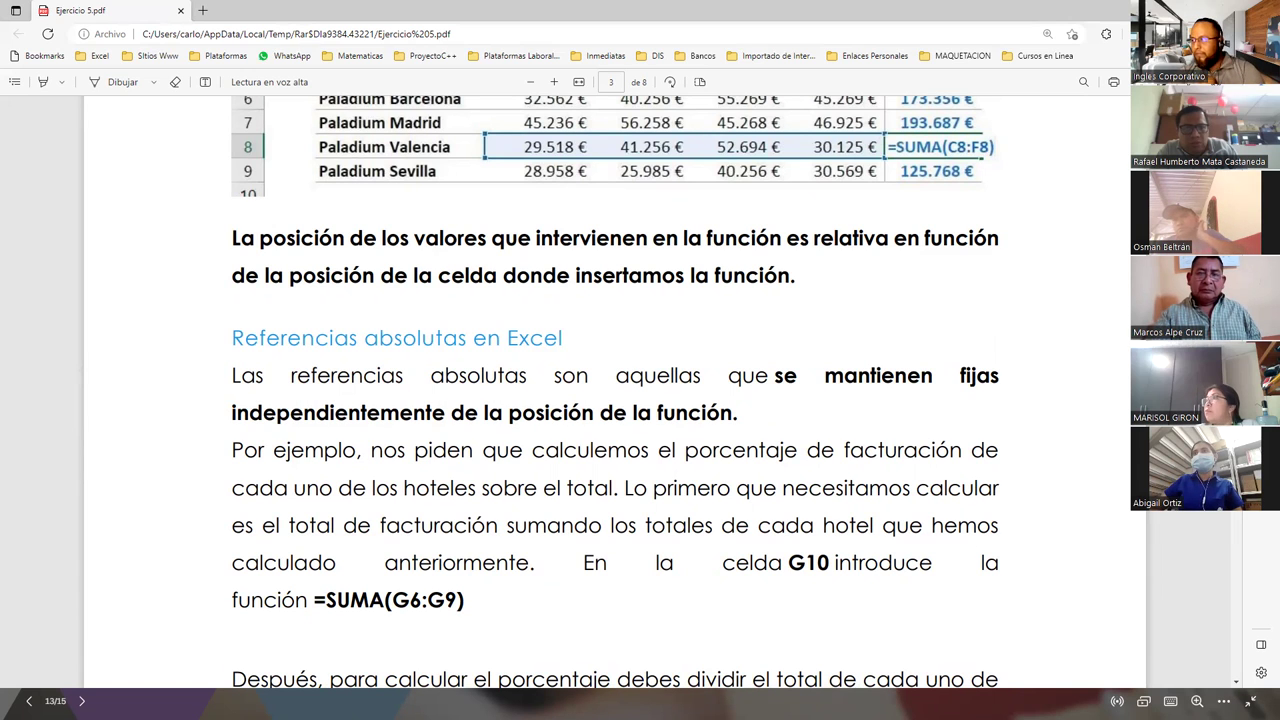
pyautogui.scroll(-1, 474, 460)
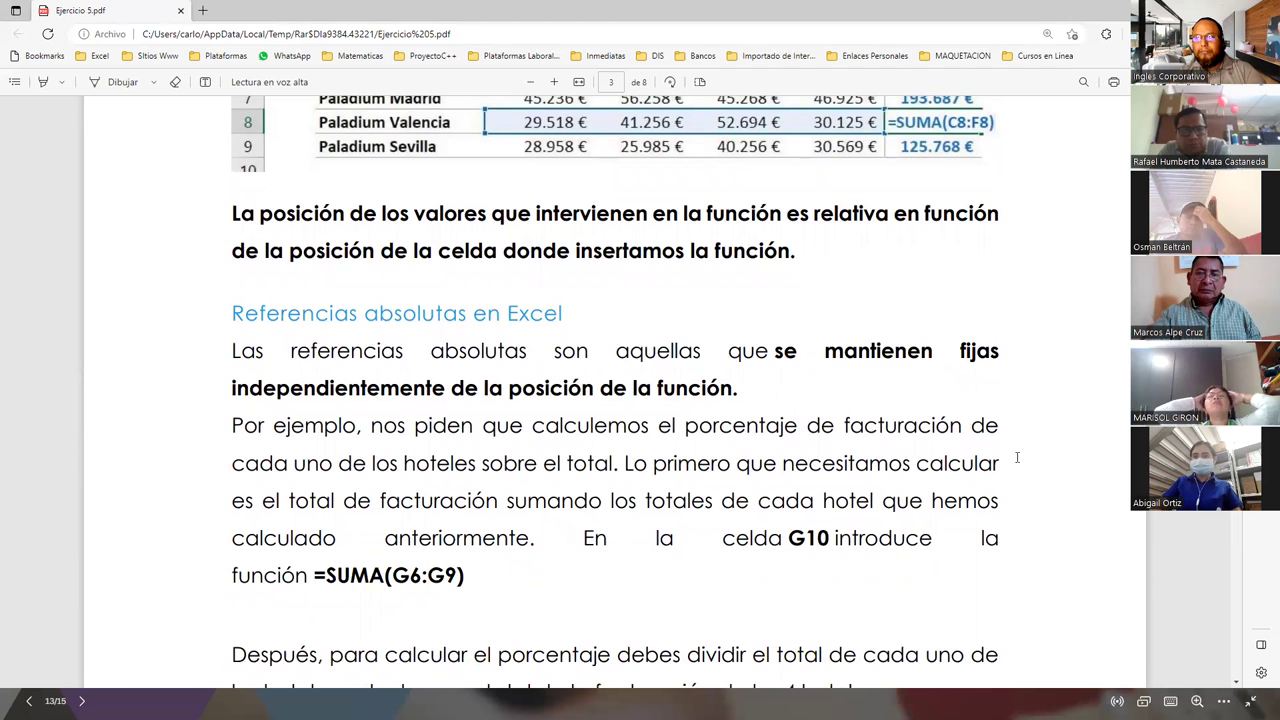
# - Advance to page 4 and highlight the #¡DIV/0! error text from dragging =G7/G11
pyautogui.scroll(1, 1017, 457)
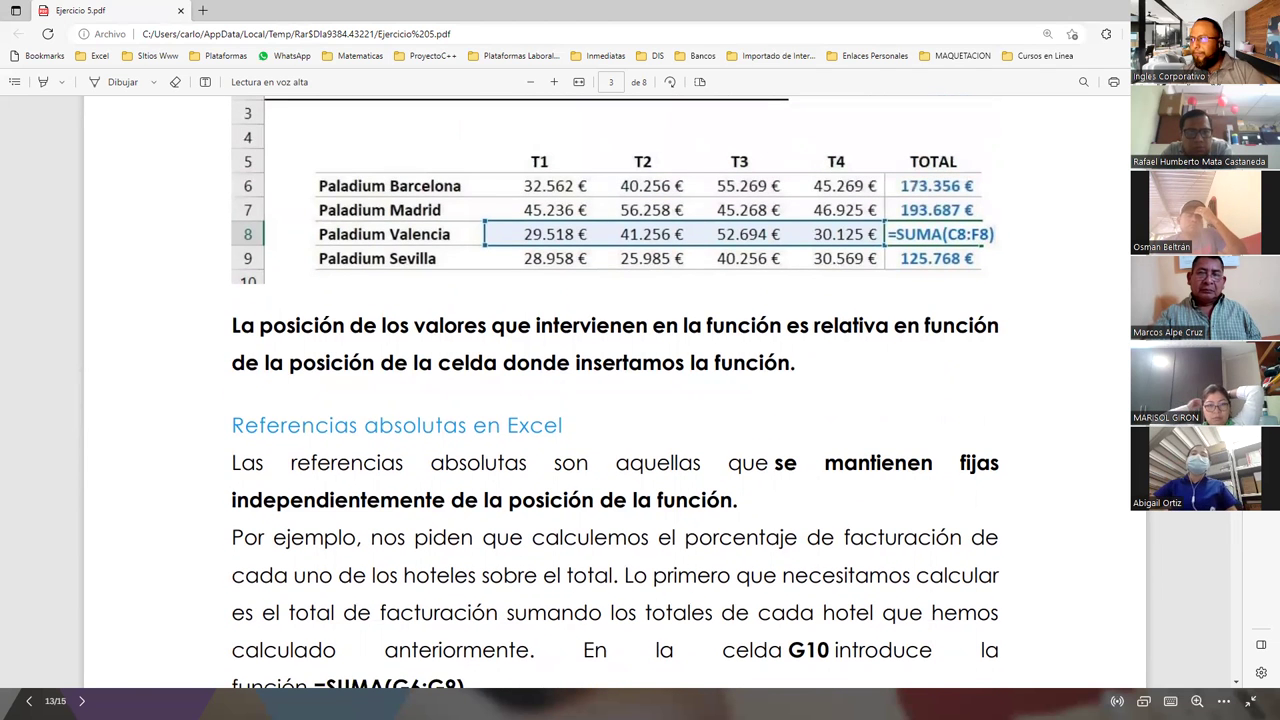
pyautogui.scroll(-3, 873, 202)
pyautogui.scroll(-2, 924, 414)
pyautogui.scroll(-1, 924, 414)
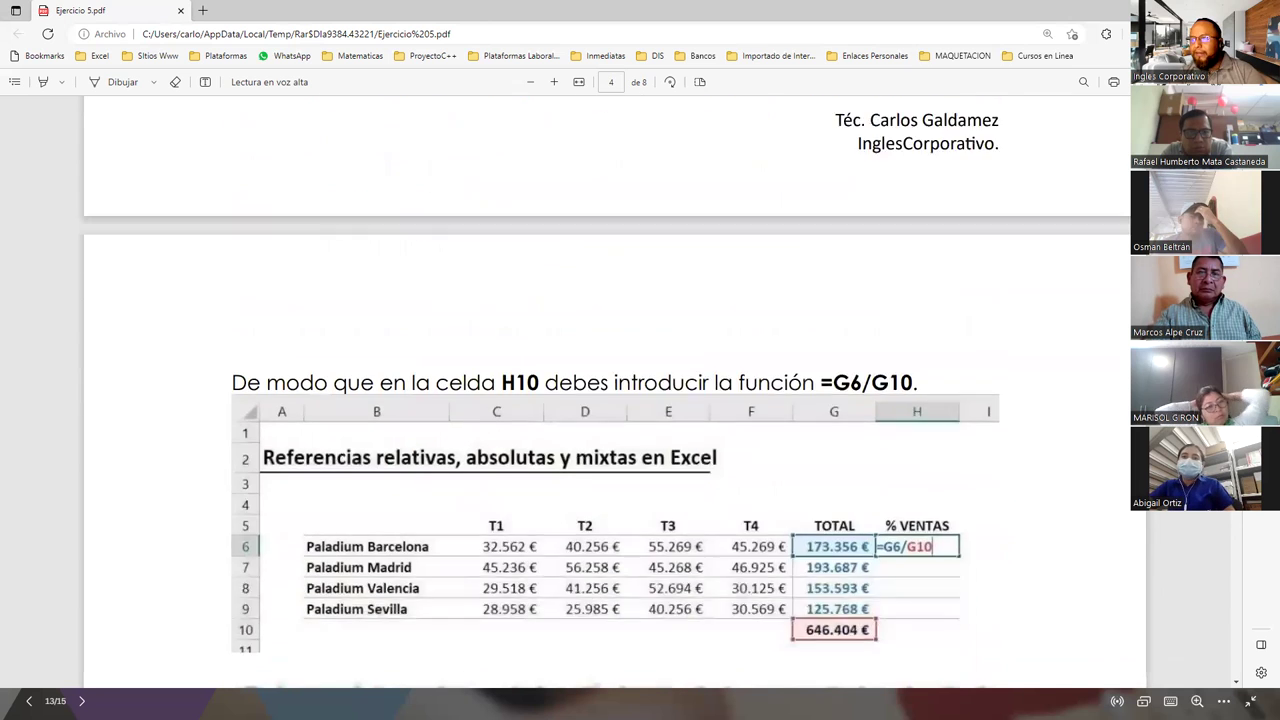
pyautogui.scroll(-1, 924, 414)
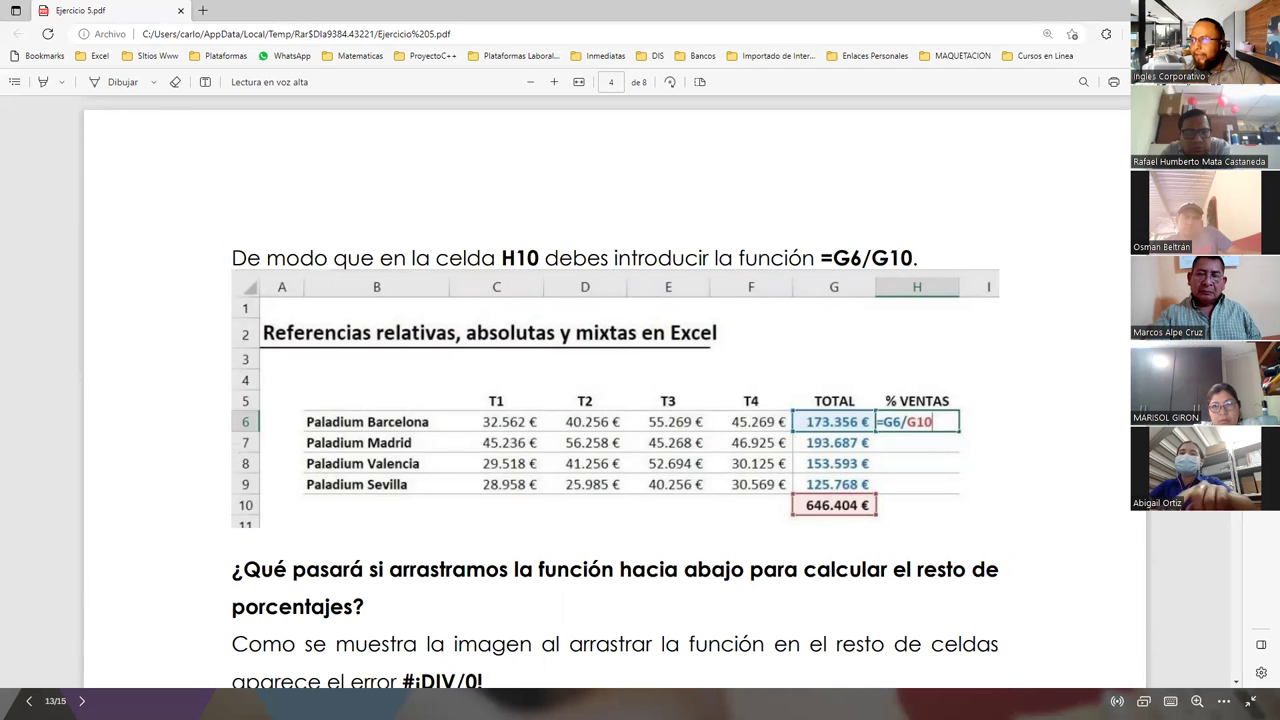
pyautogui.scroll(-3, 937, 233)
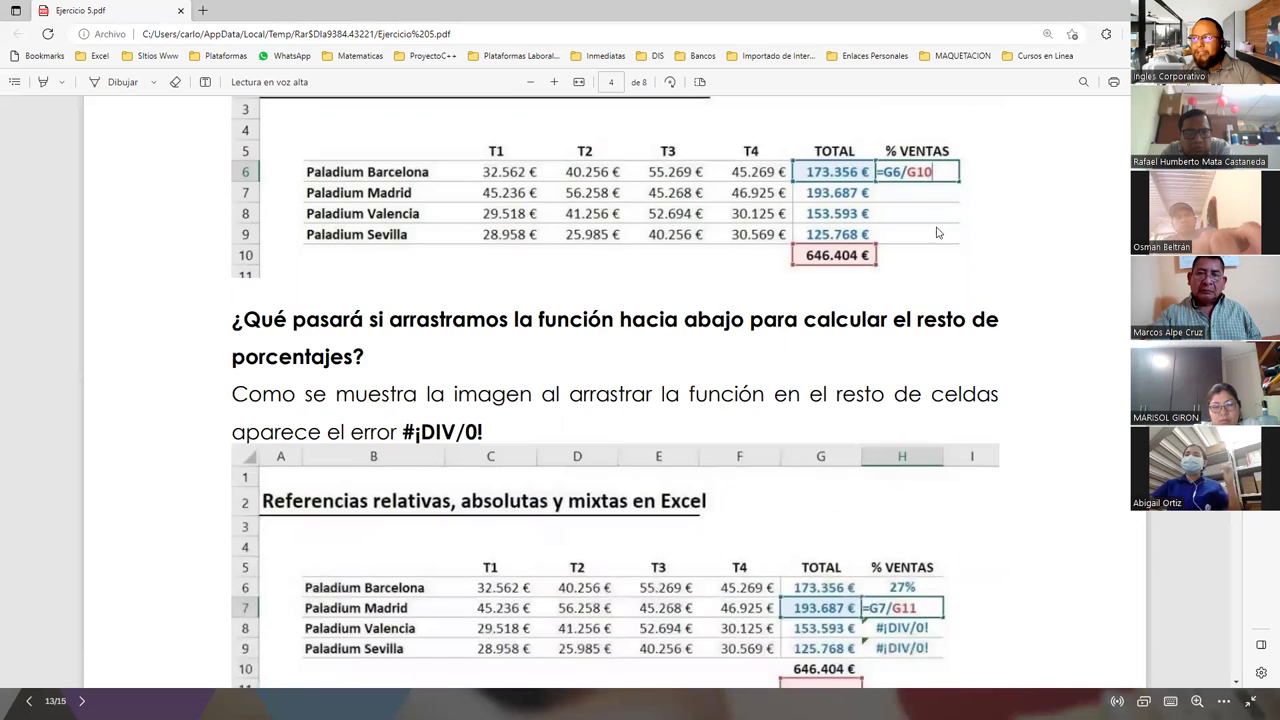
pyautogui.moveTo(402, 432); pyautogui.dragTo(484, 440)
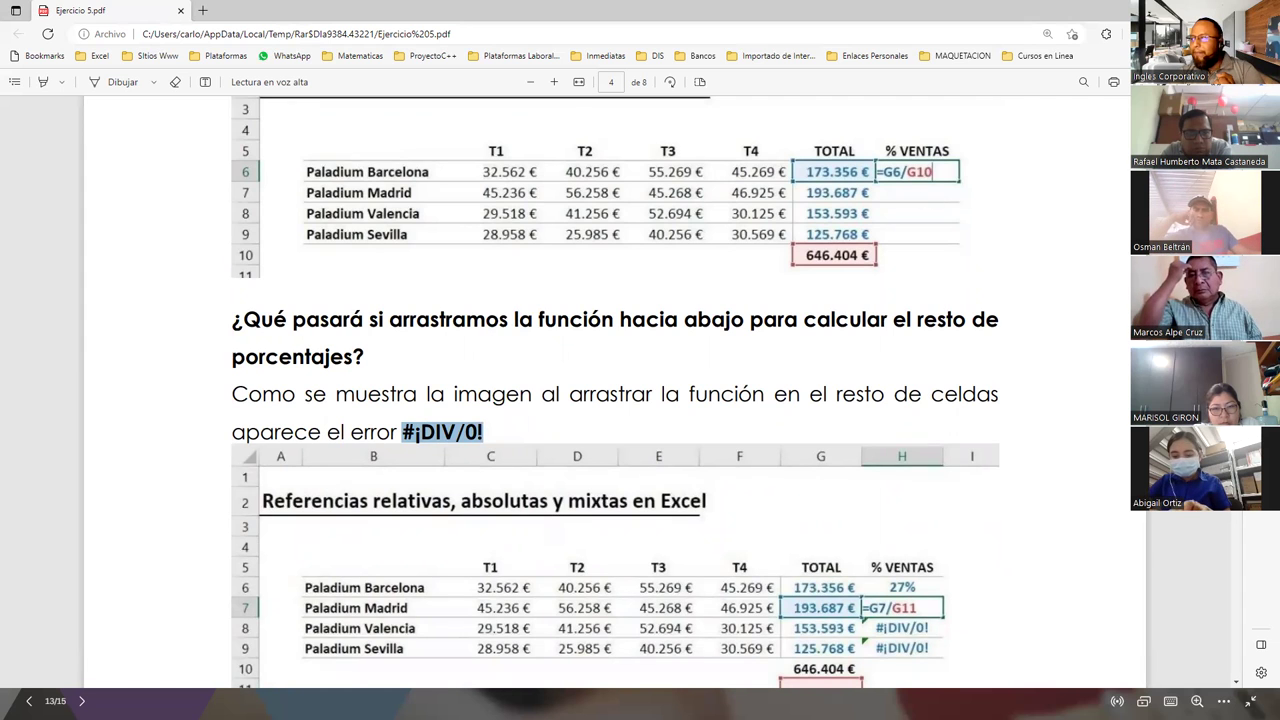
pyautogui.scroll(-2, 878, 400)
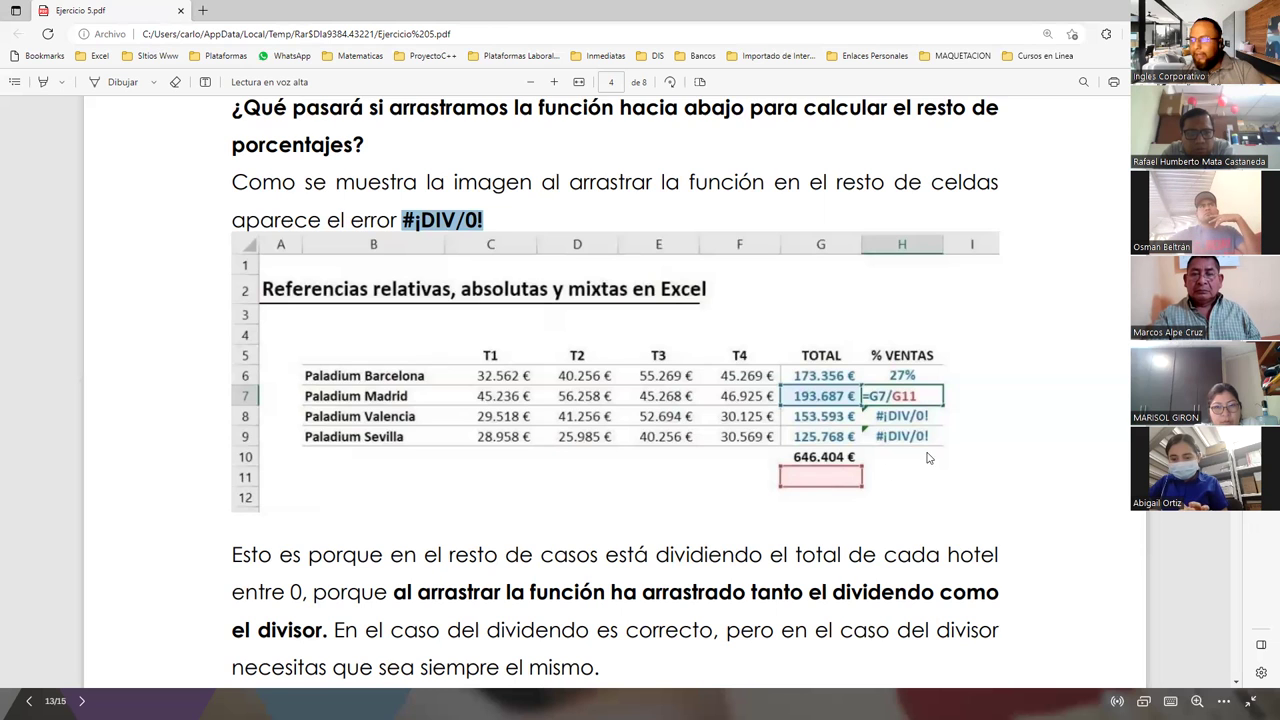
# - Scroll through page 5's =G8/$G$10 example to page 6's Referencias mixtas section
pyautogui.scroll(-3, 927, 457)
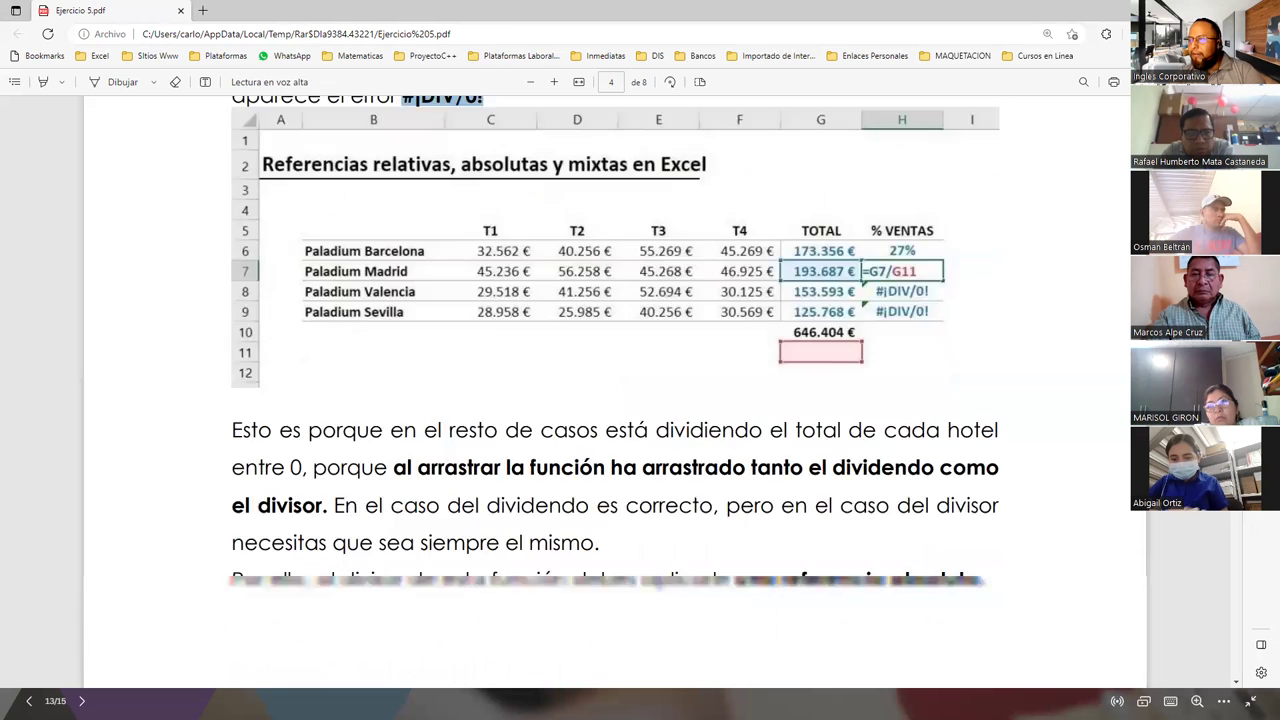
pyautogui.scroll(-5, 615, 400)
pyautogui.scroll(-5, 615, 400)
pyautogui.scroll(-2, 615, 400)
pyautogui.scroll(-2, 615, 400)
pyautogui.scroll(-2, 615, 400)
pyautogui.scroll(-2, 615, 400)
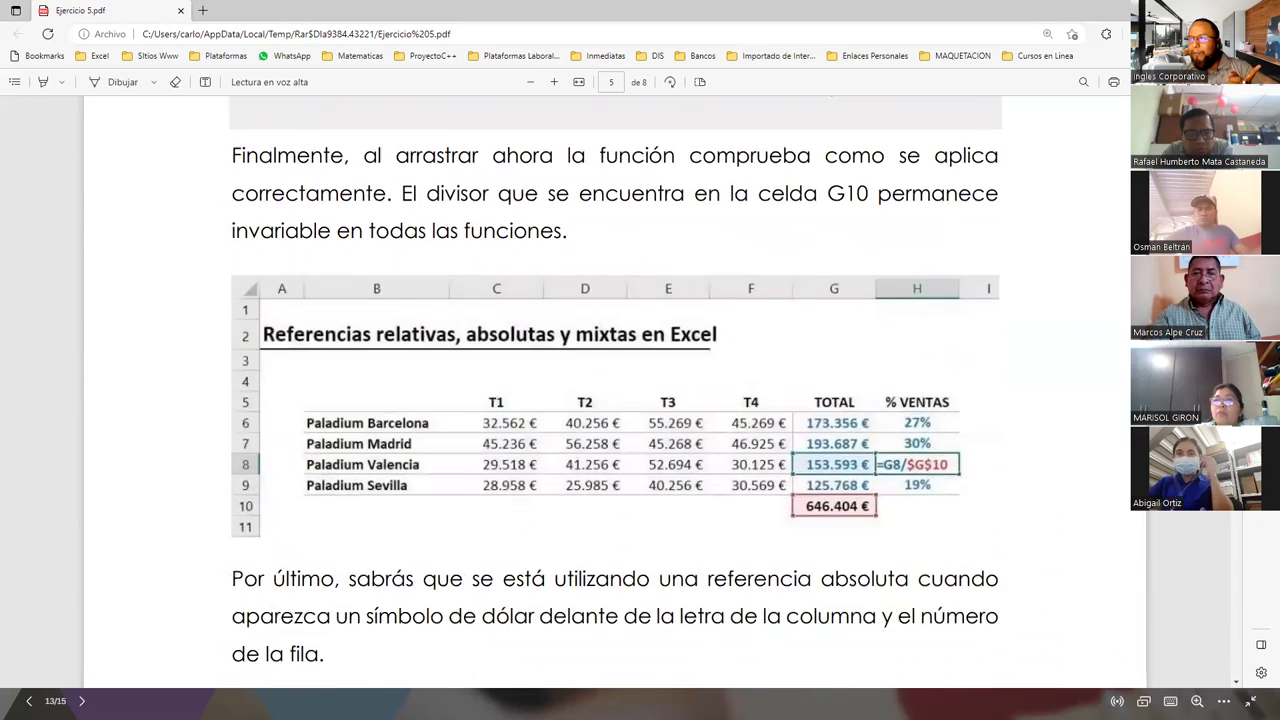
pyautogui.scroll(-1, 903, 425)
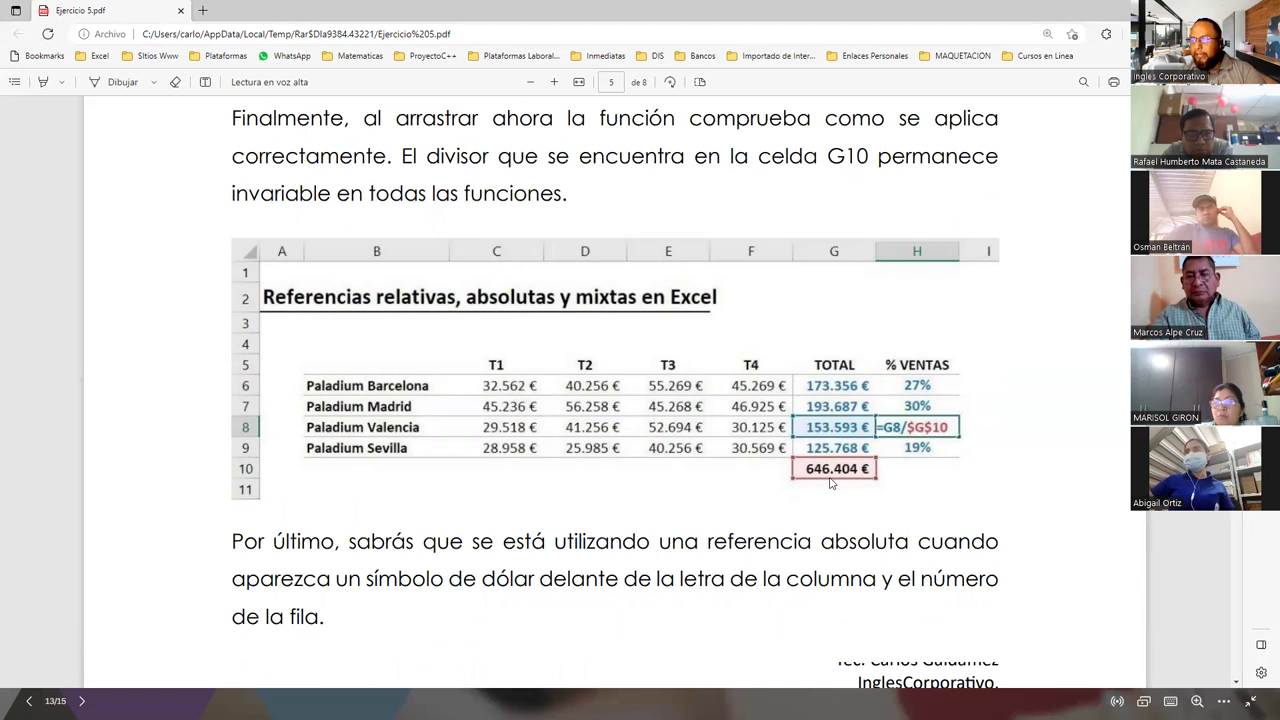
pyautogui.scroll(-5, 884, 441)
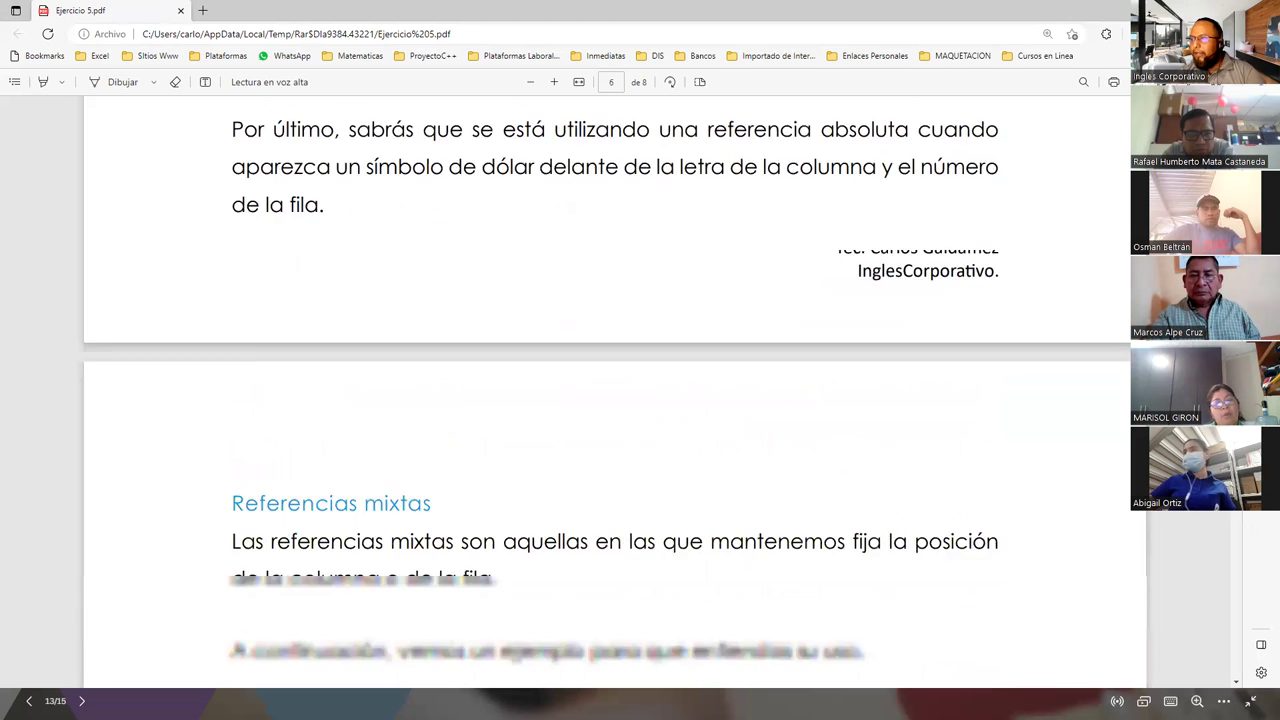
pyautogui.scroll(-5, 884, 441)
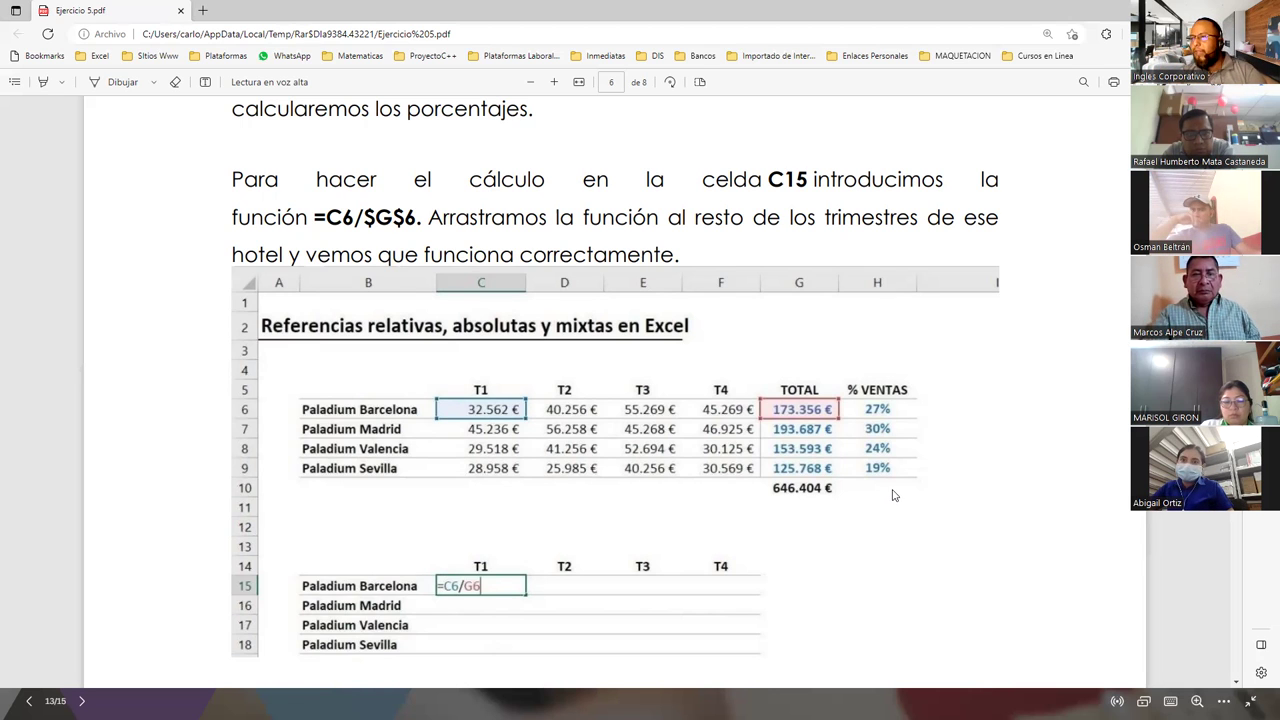
# - Circle the hotel sales table in red ink, then move on to page 7's =E7/$G6 example
pyautogui.scroll(-1, 713, 432)
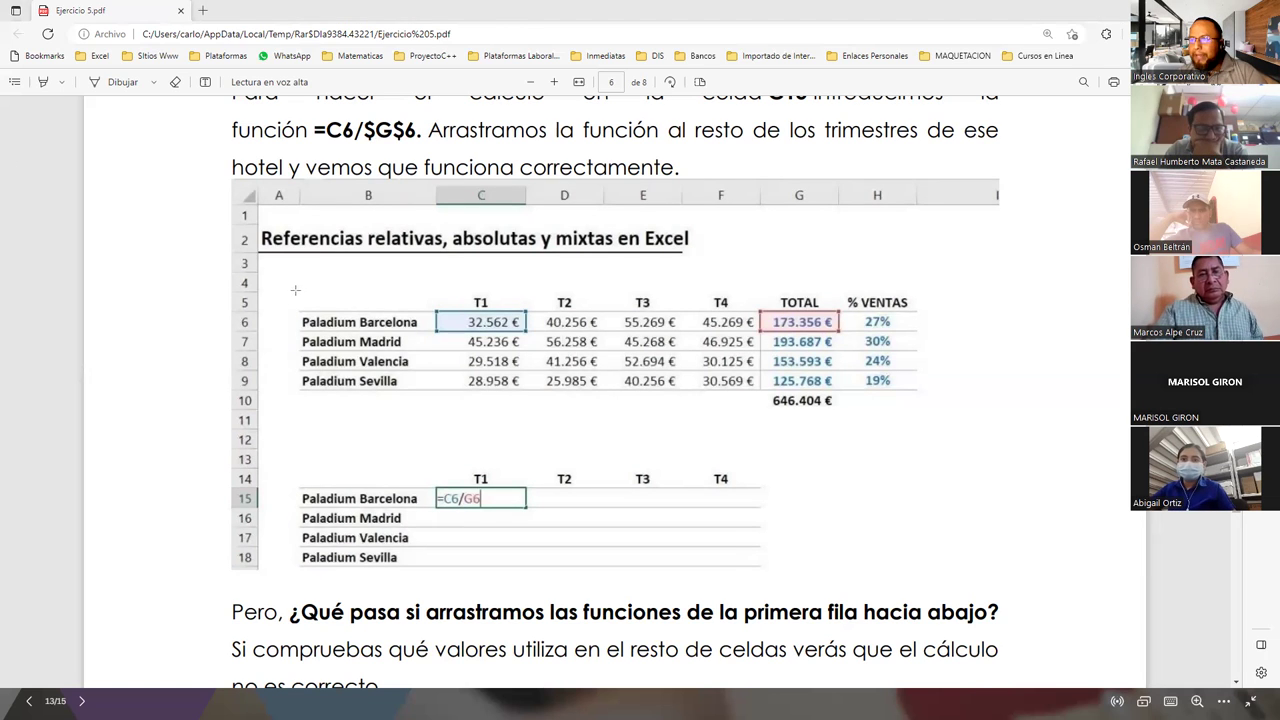
pyautogui.moveTo(295, 290); pyautogui.dragTo(767, 398)
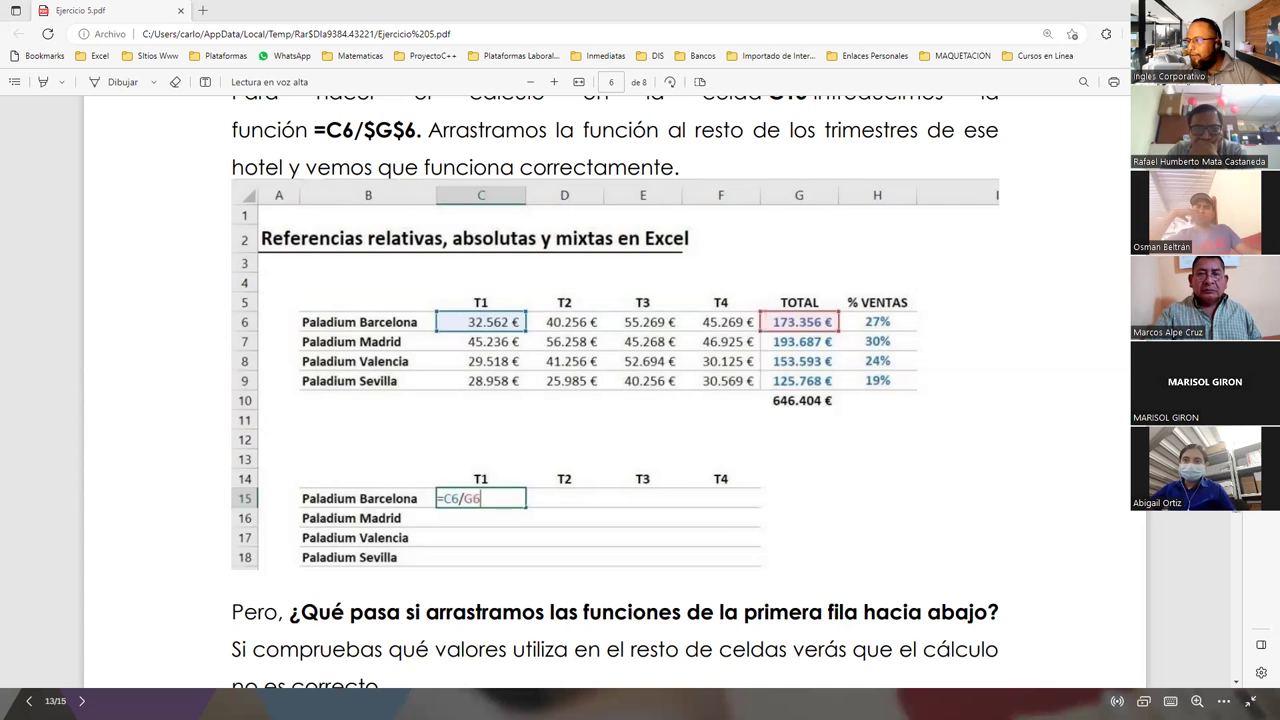
pyautogui.scroll(-10, 1004, 620)
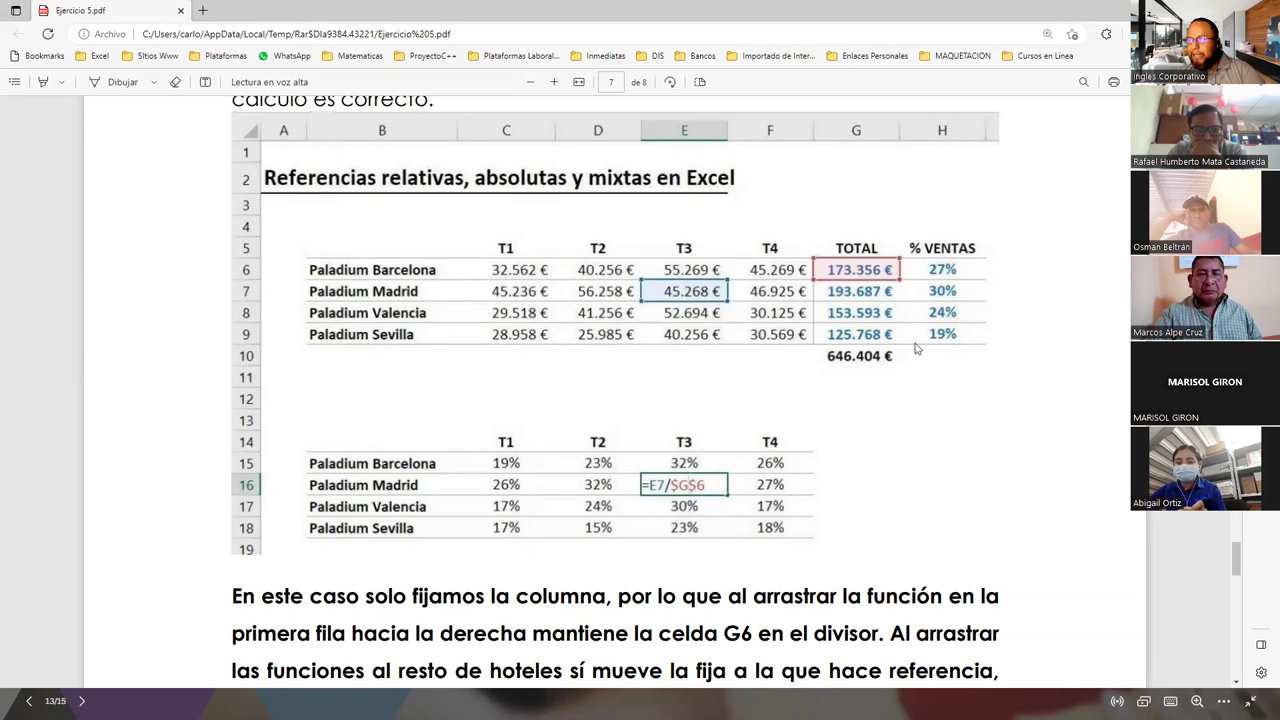
# - Move to page 8 and highlight F4 and the absolute-reference text in the first bullet
pyautogui.moveTo(1238, 572); pyautogui.dragTo(1243, 628)
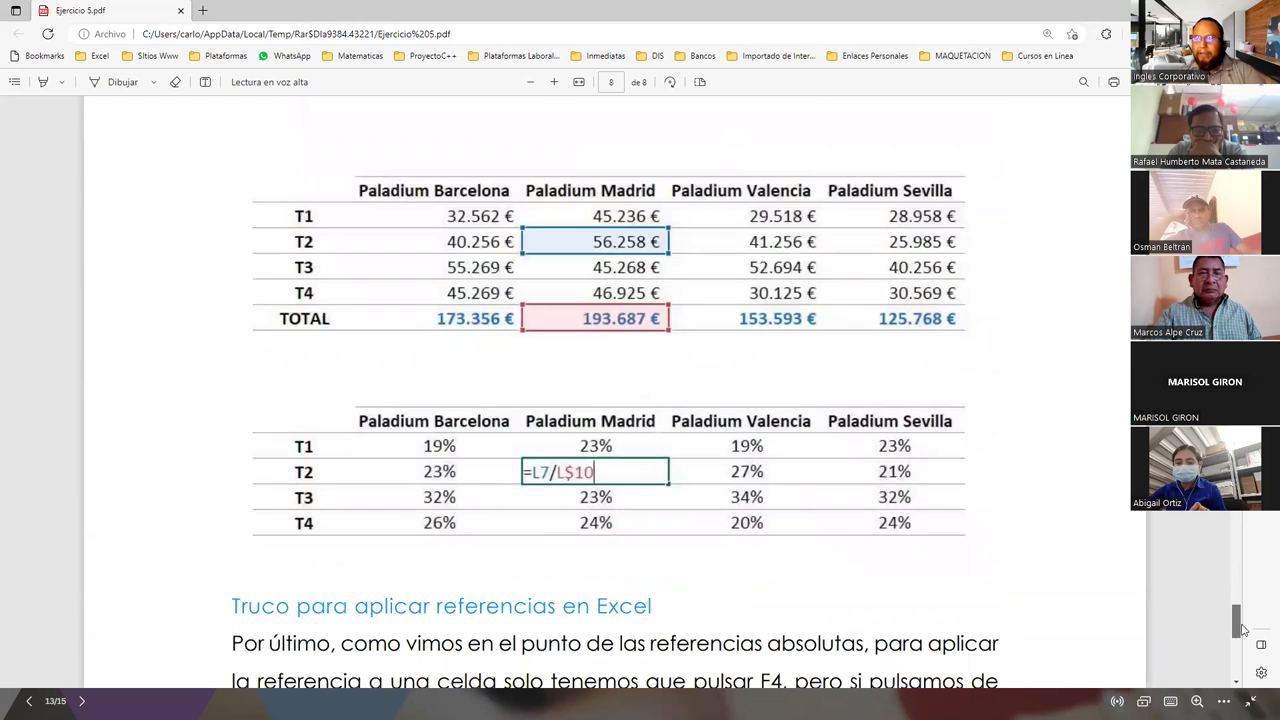
pyautogui.moveTo(1243, 628); pyautogui.dragTo(1238, 650)
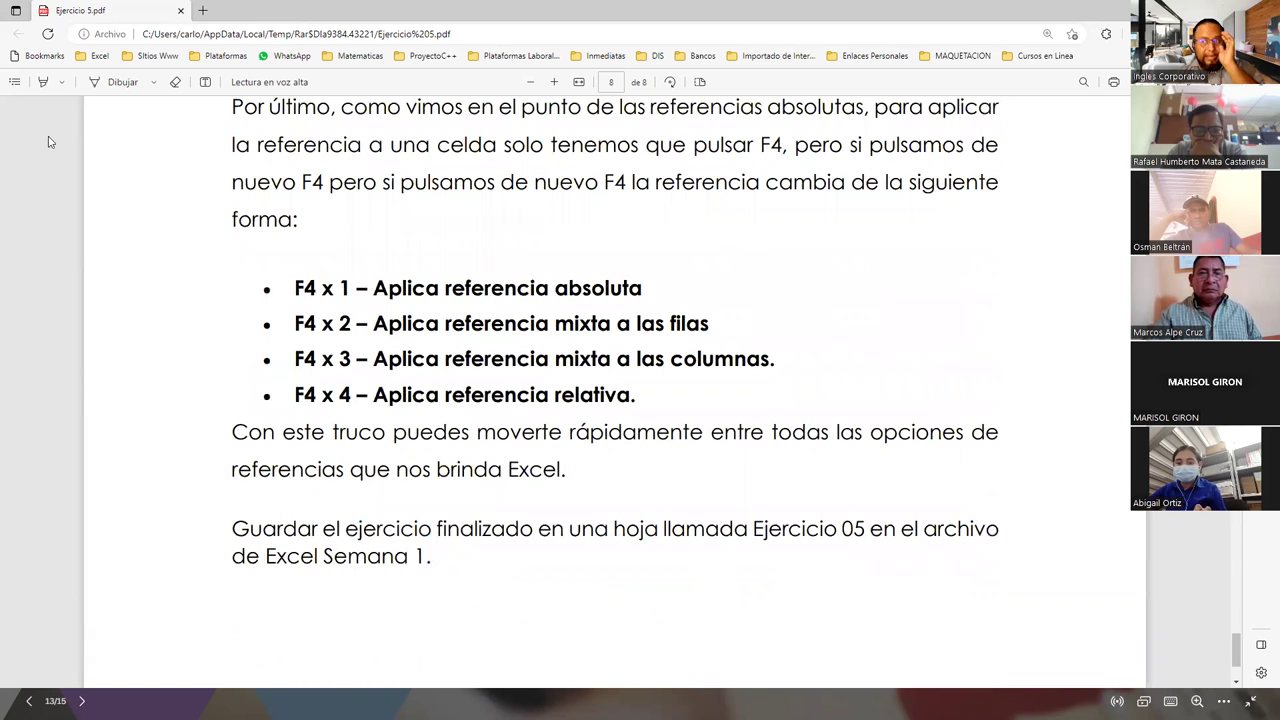
pyautogui.moveTo(296, 288); pyautogui.dragTo(317, 290)
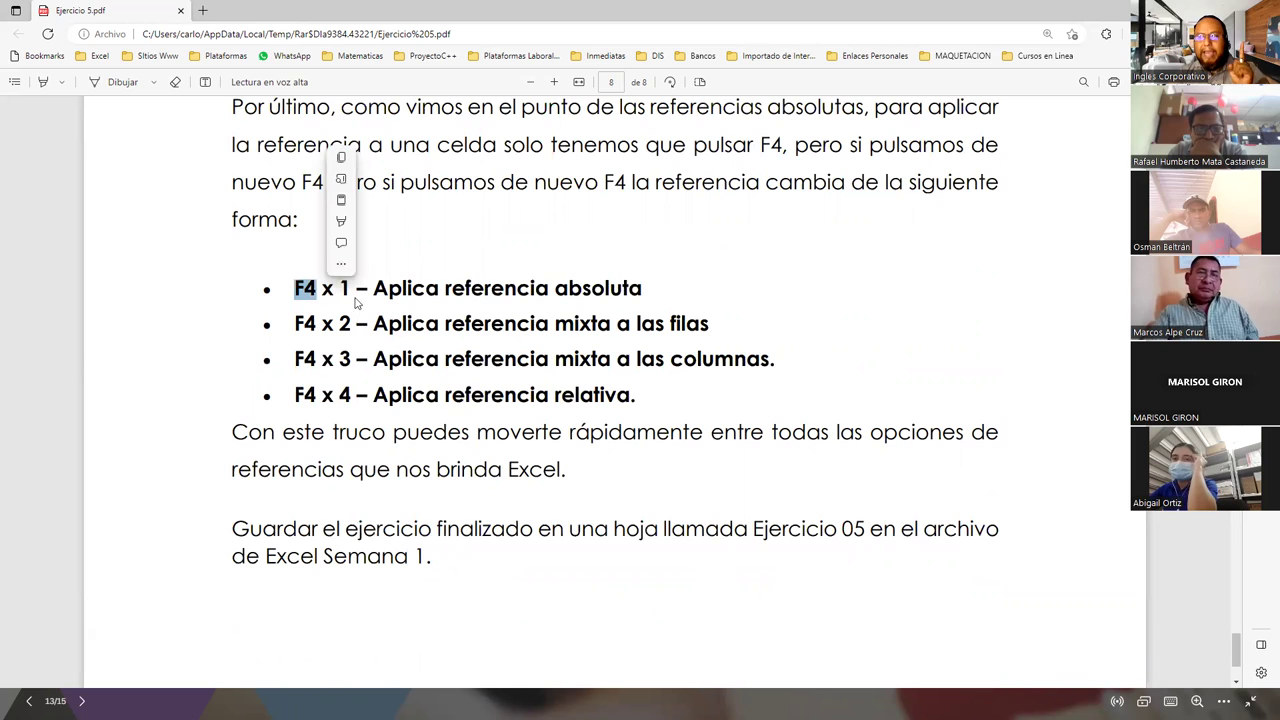
pyautogui.moveTo(373, 288); pyautogui.dragTo(688, 291)
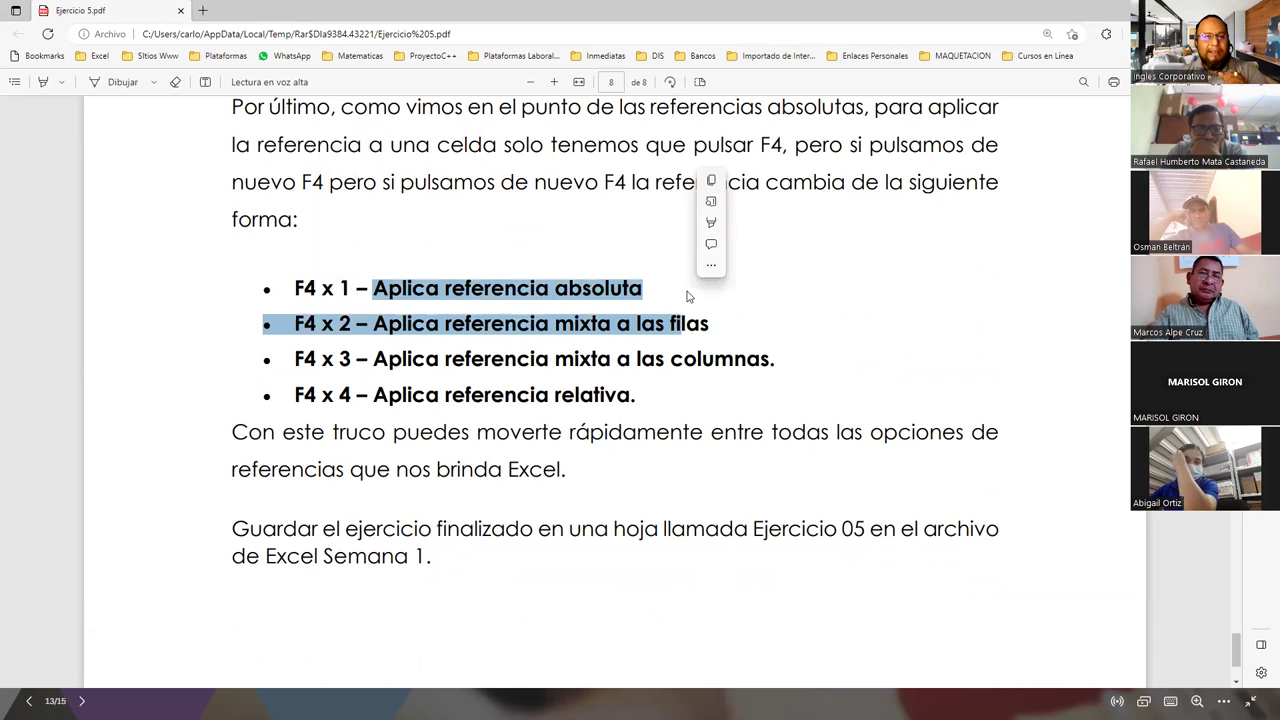
# - Highlight the first bullet, then the mixed-row, mixed-column and relative-reference bullets, and clear
pyautogui.tripleClick(620, 289)
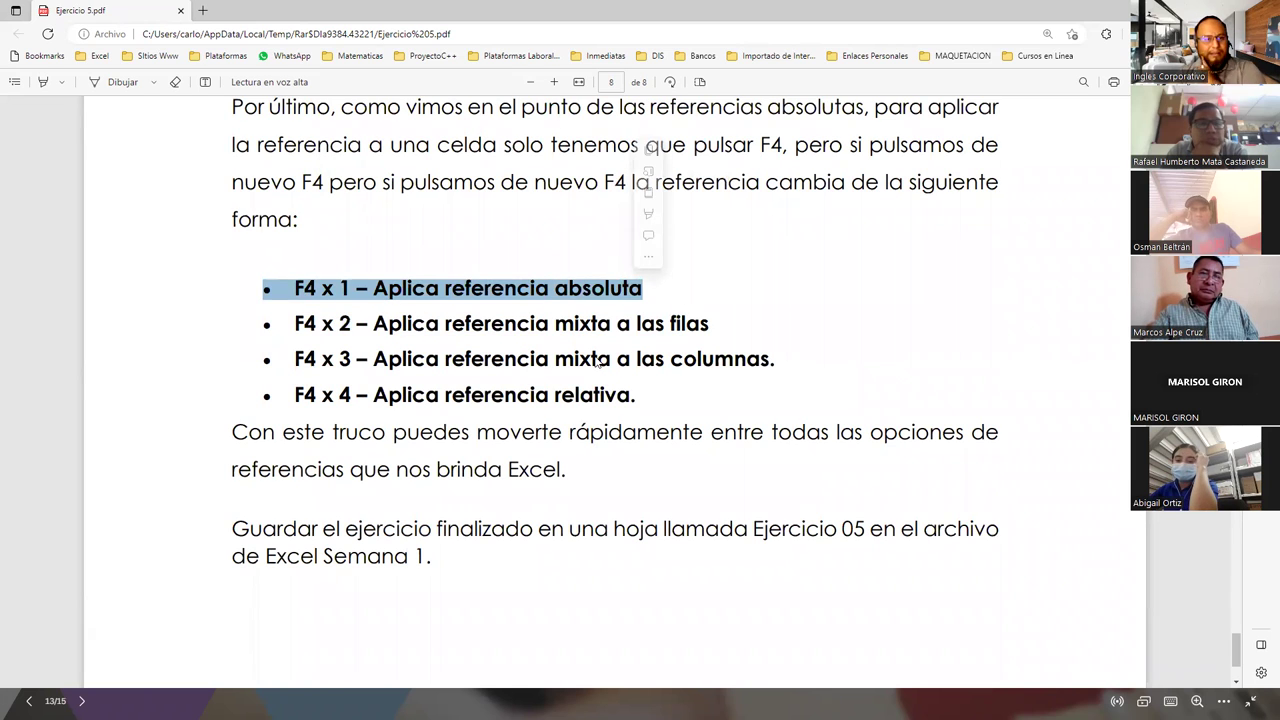
pyautogui.moveTo(294, 324); pyautogui.dragTo(706, 326)
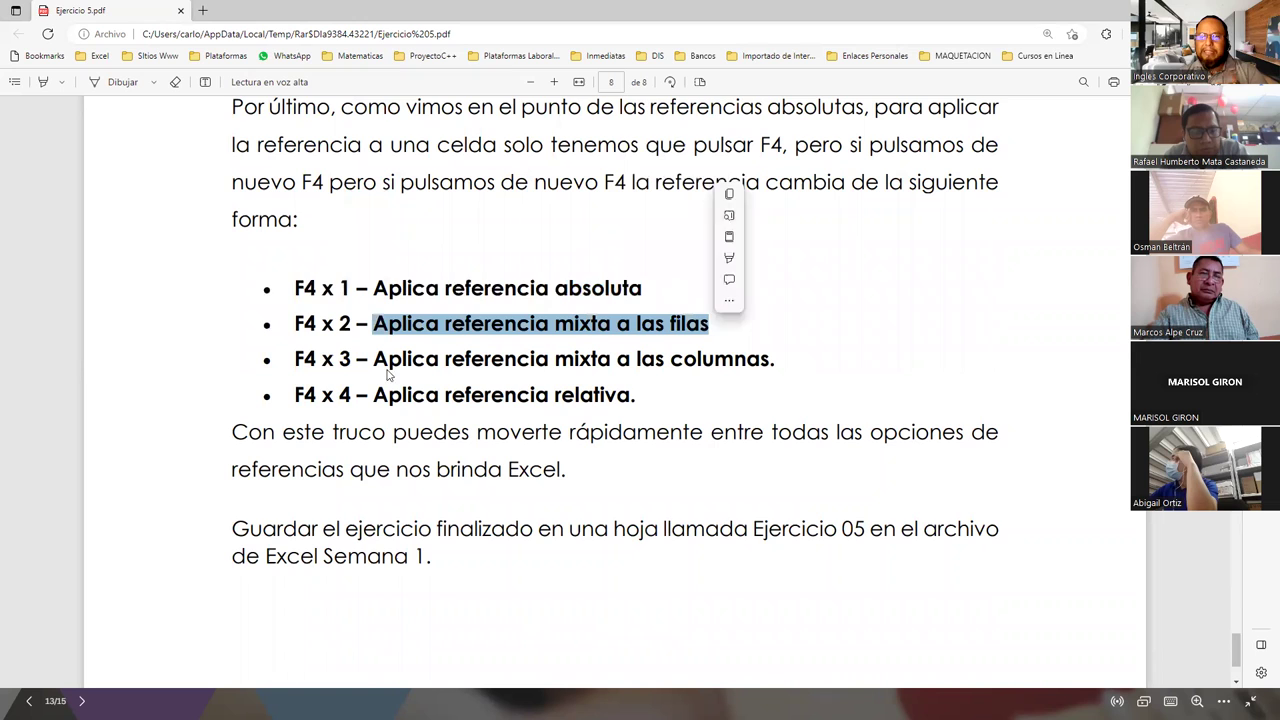
pyautogui.moveTo(295, 360); pyautogui.dragTo(780, 362)
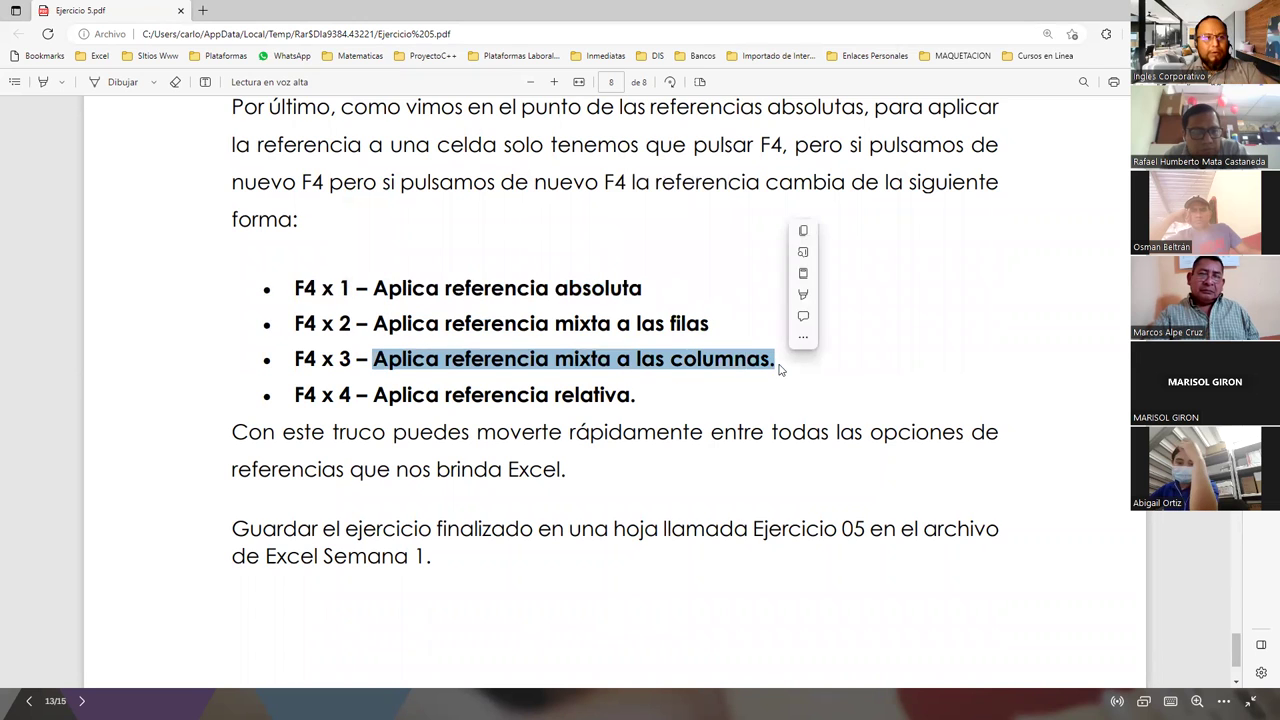
pyautogui.moveTo(297, 396); pyautogui.dragTo(638, 397)
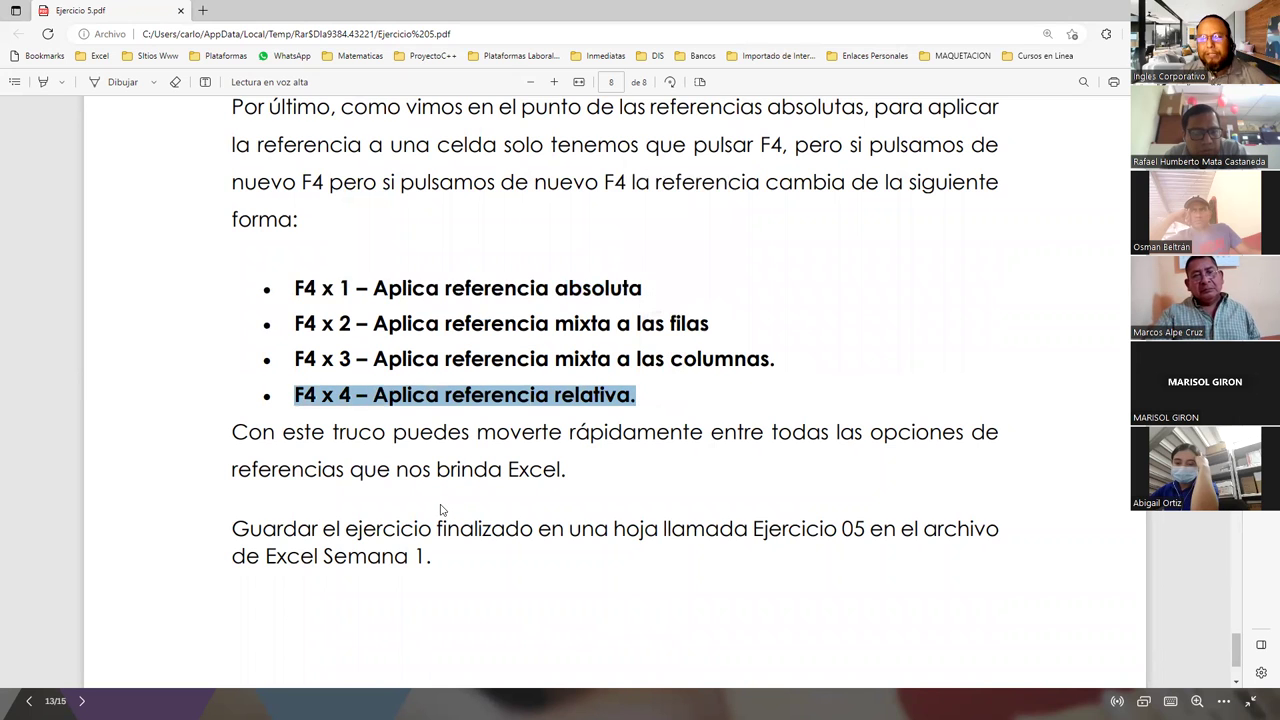
pyautogui.click(659, 419)
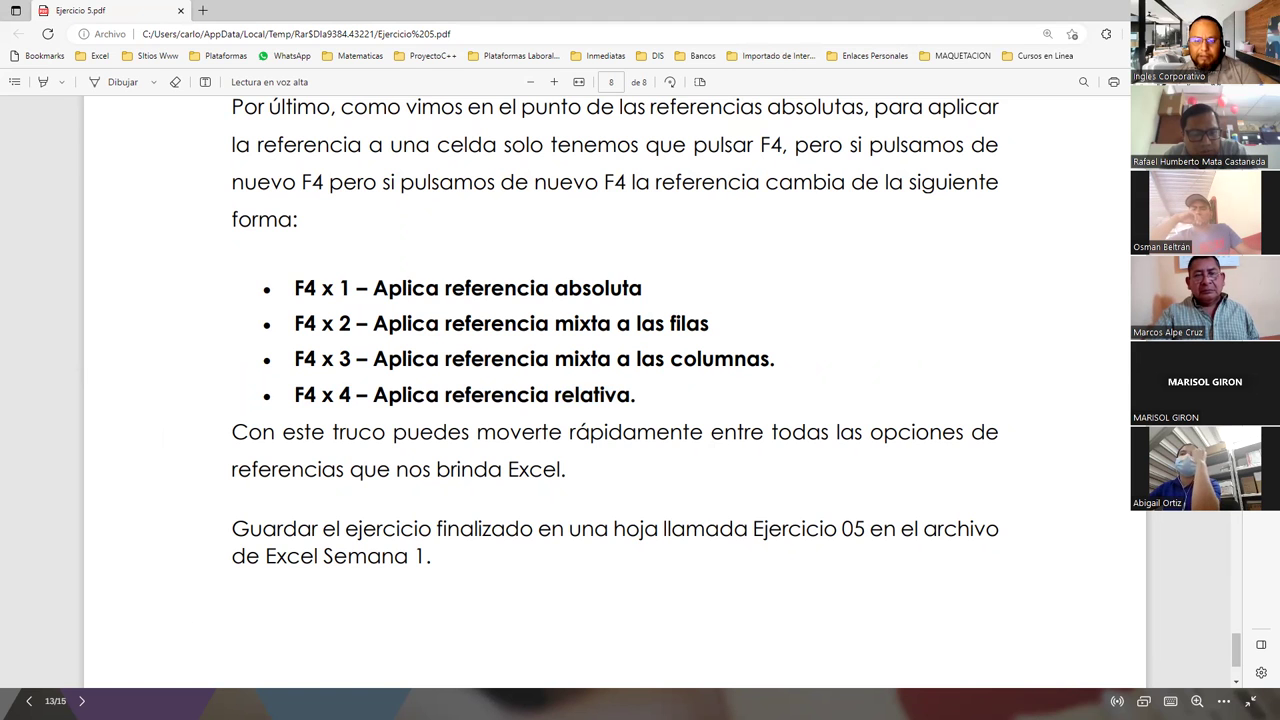
pyautogui.hotkey('alt', 'Tab')
pyautogui.scroll(13, 371, 384)
pyautogui.scroll(2, 372, 386)
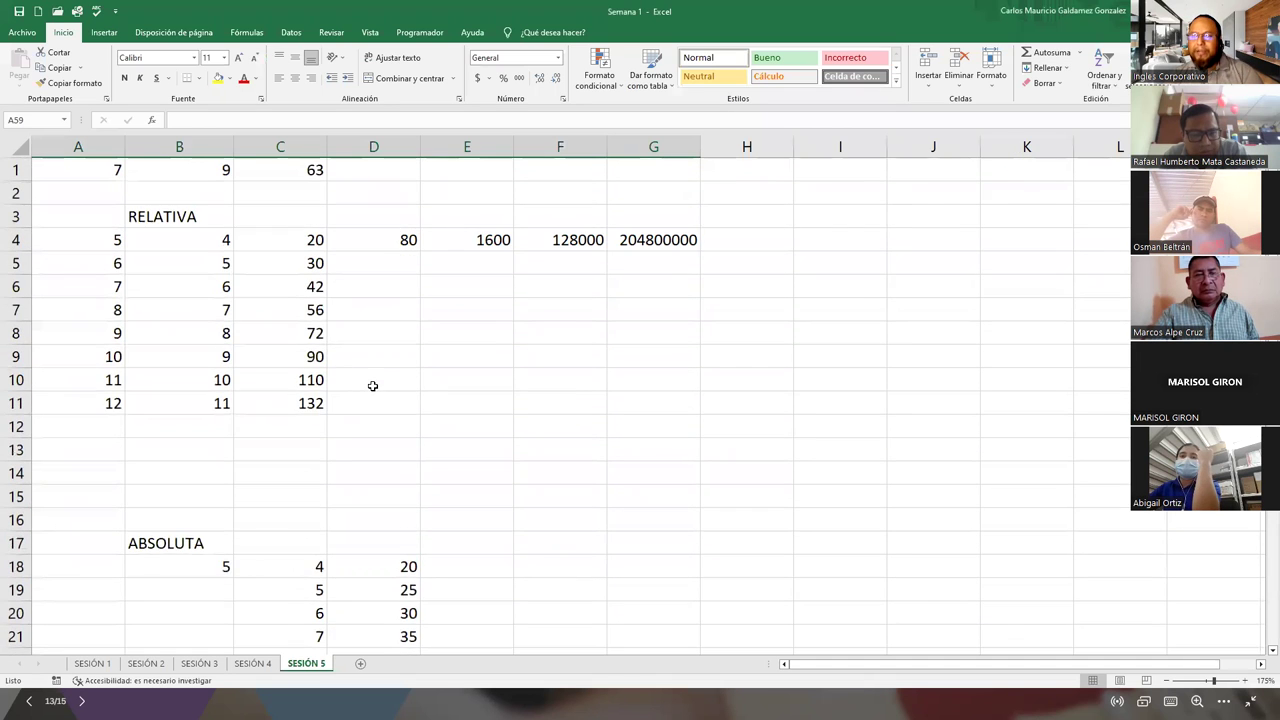
pyautogui.click(424, 397)
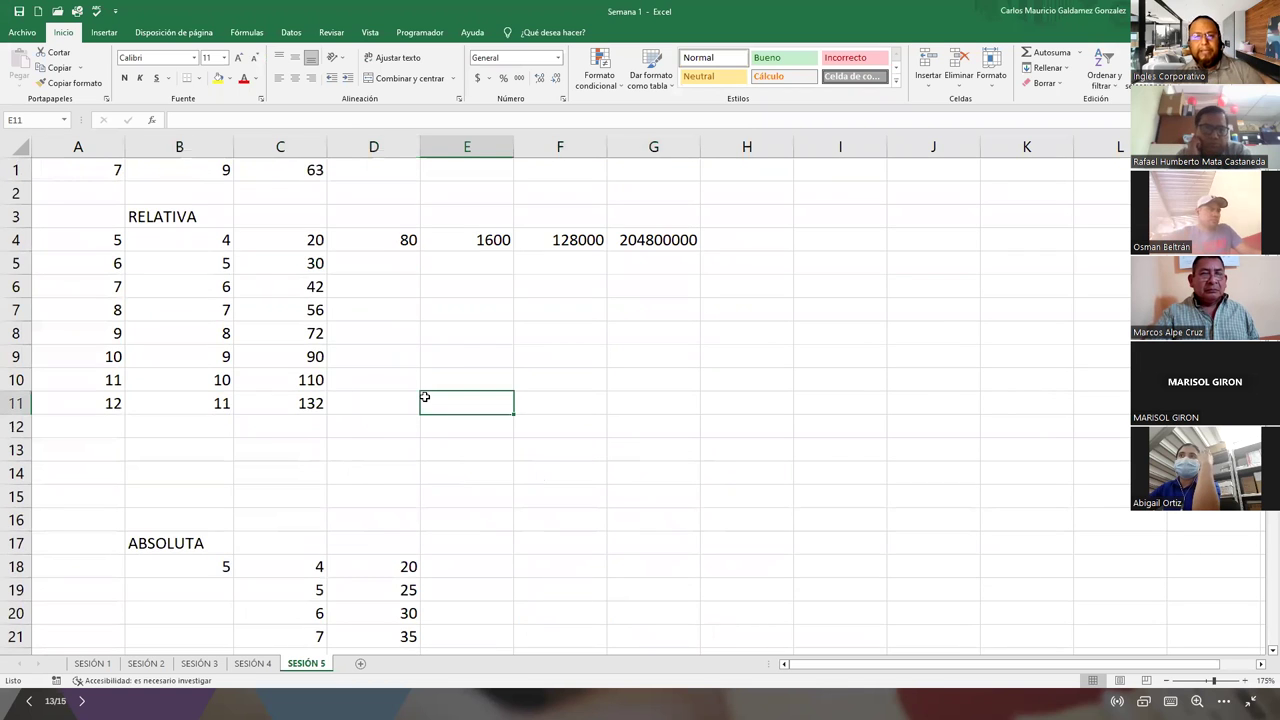
pyautogui.scroll(-5, 424, 397)
pyautogui.scroll(-10, 424, 397)
pyautogui.scroll(3, 424, 397)
pyautogui.scroll(12, 420, 398)
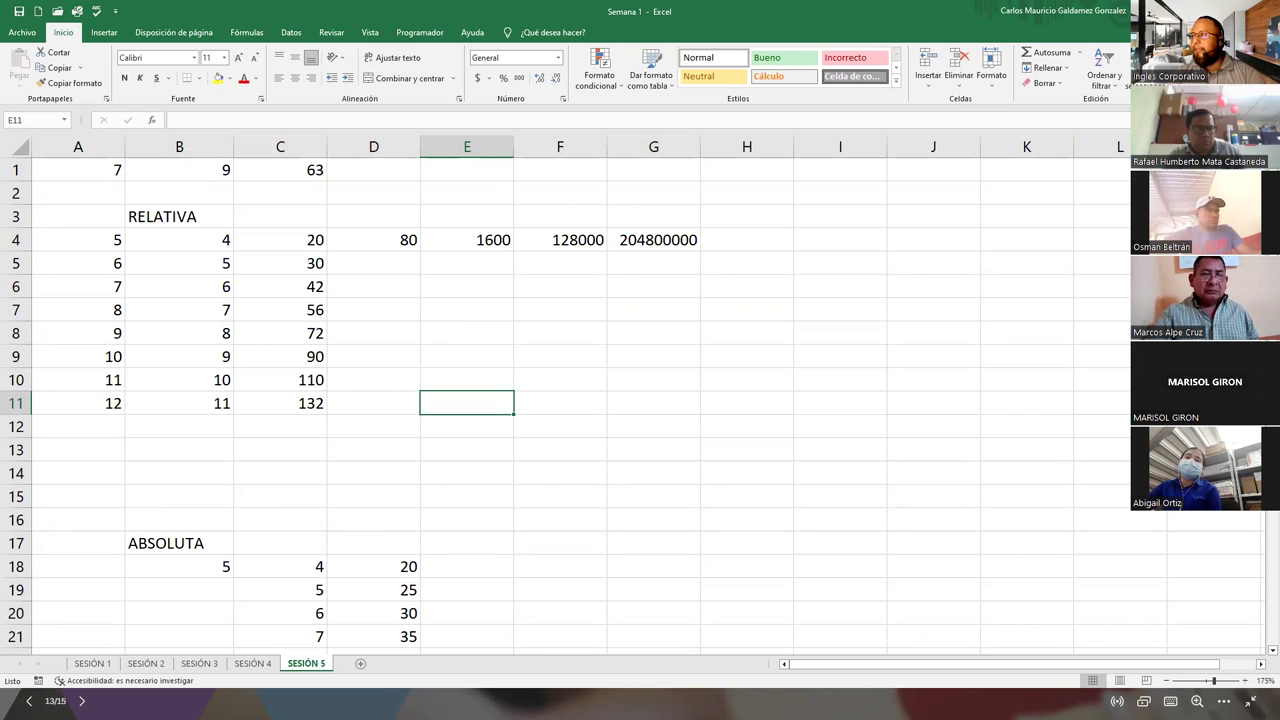
pyautogui.hotkey('alt', 'Tab')
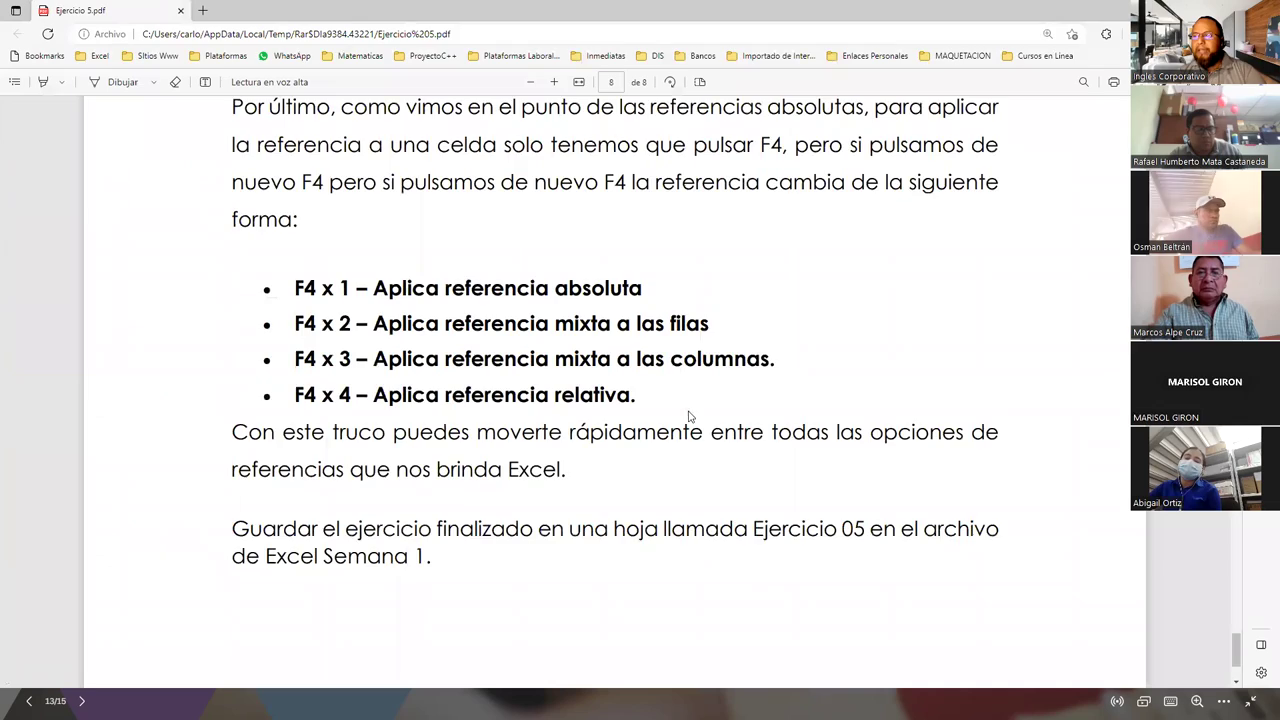
# - Scroll the guide back up to the 'GUIA PRACTICA 5' title page
pyautogui.scroll(5, 687, 420)
pyautogui.scroll(5, 687, 420)
pyautogui.scroll(5, 687, 425)
pyautogui.scroll(5, 686, 440)
pyautogui.scroll(5, 685, 456)
pyautogui.scroll(5, 686, 457)
pyautogui.scroll(5, 686, 457)
pyautogui.scroll(5, 687, 457)
pyautogui.scroll(5, 688, 458)
pyautogui.scroll(5, 688, 458)
pyautogui.scroll(5, 690, 450)
pyautogui.scroll(5, 691, 450)
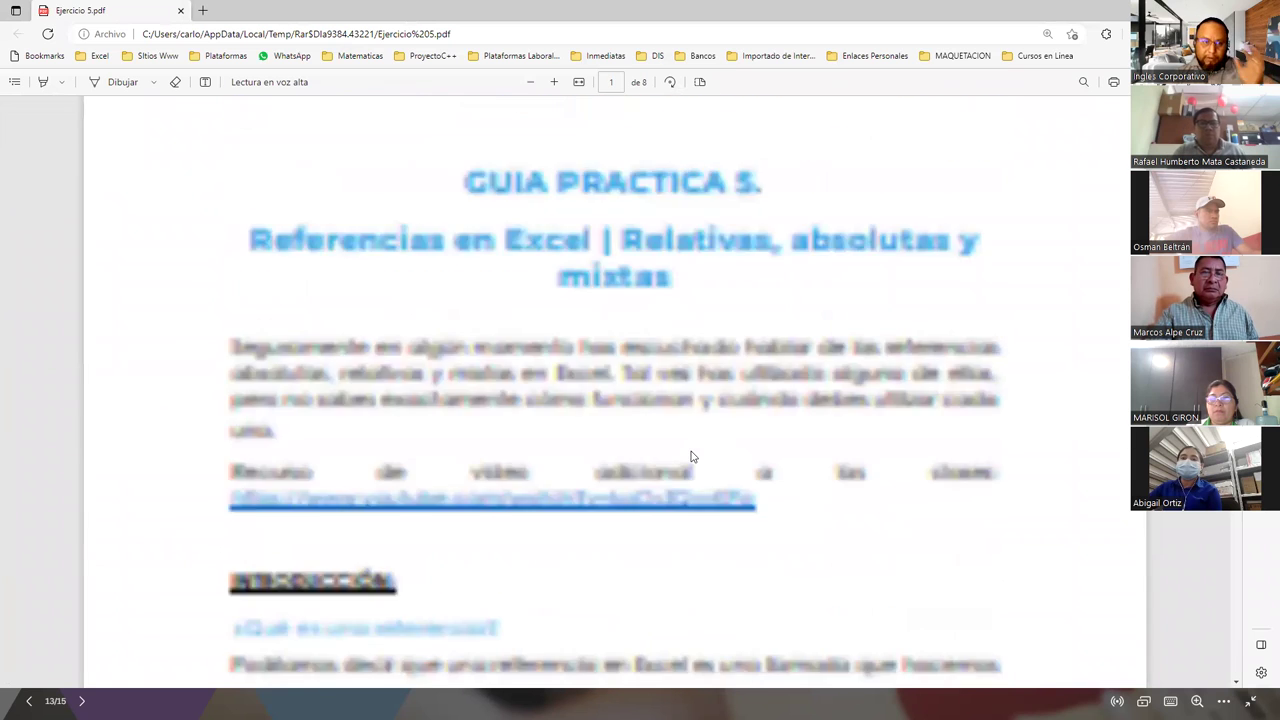
pyautogui.scroll(3, 680, 436)
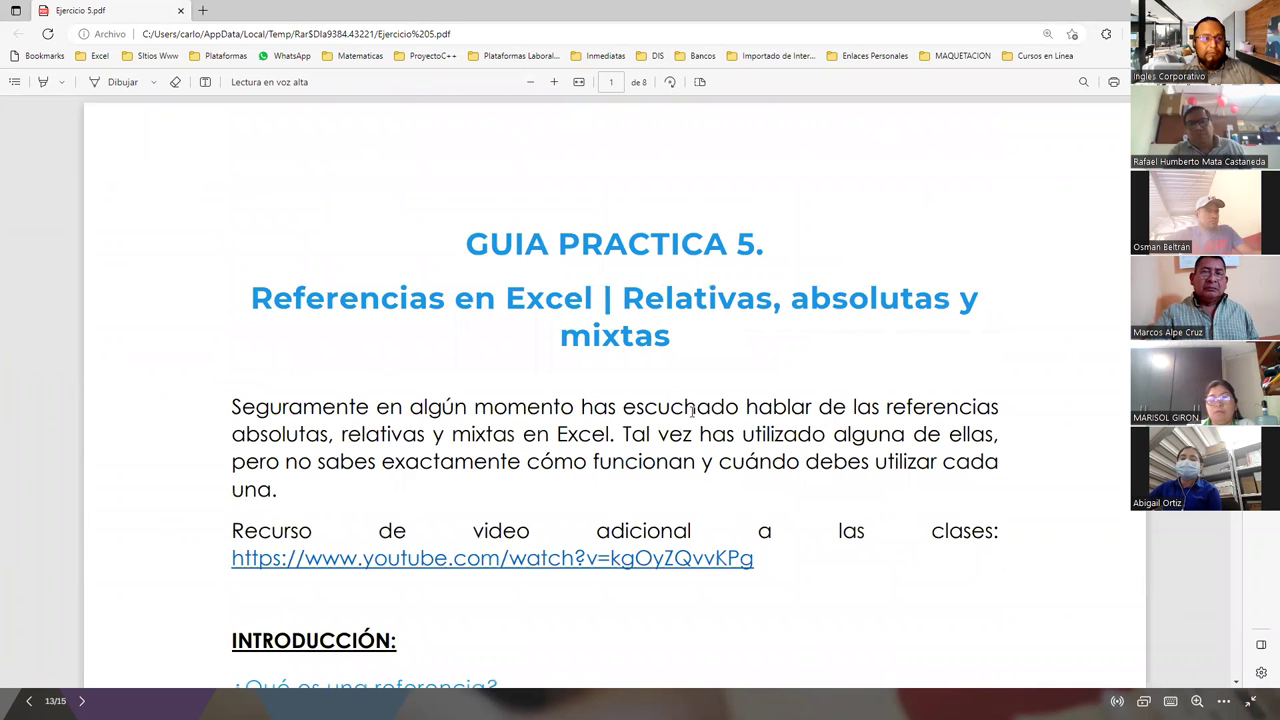
pyautogui.scroll(-10, 615, 400)
pyautogui.scroll(-1, 615, 400)
pyautogui.scroll(-2, 615, 400)
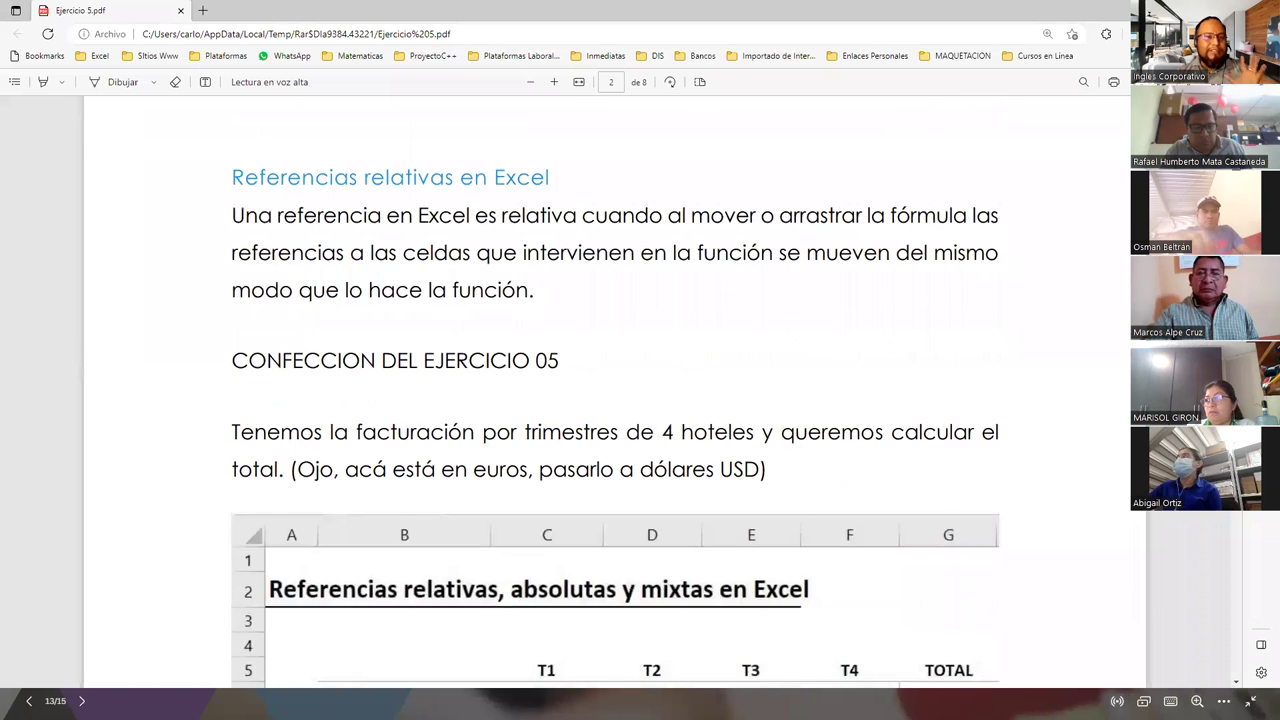
pyautogui.scroll(-5, 615, 400)
pyautogui.scroll(1, 615, 400)
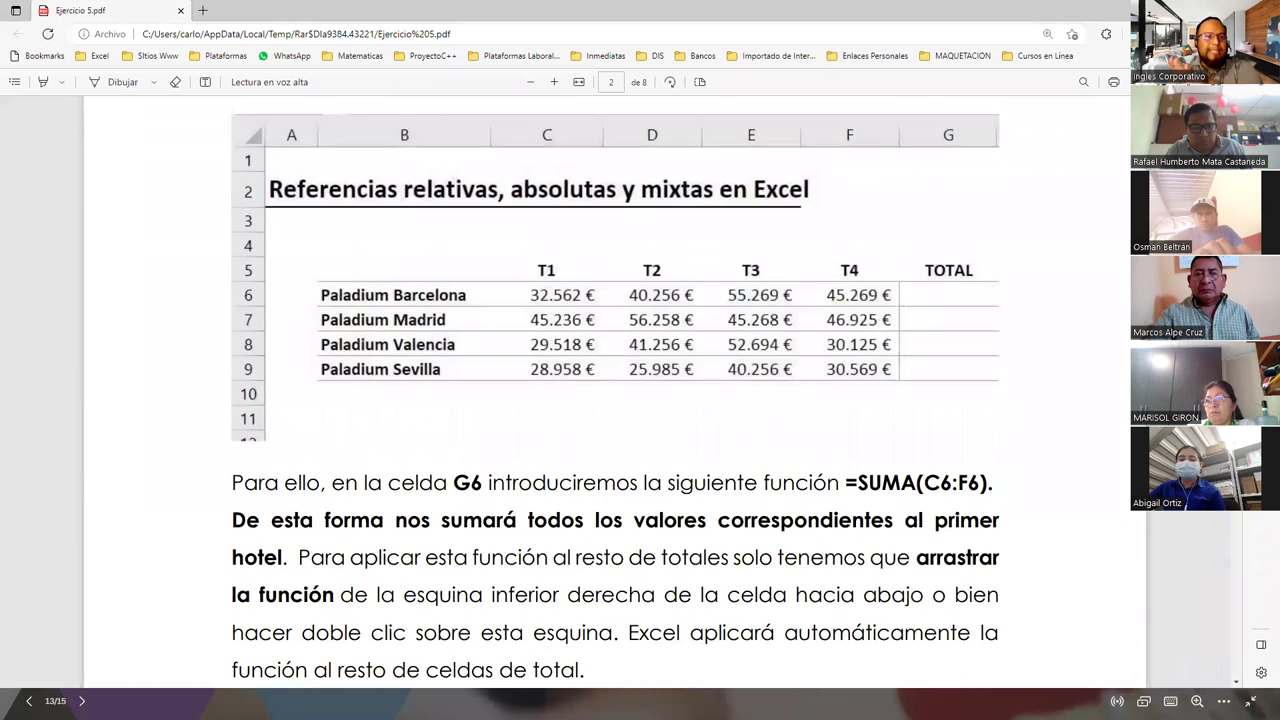
# - Skim through the guide's remaining pages, then bring up the PowerPoint demonstration slide
pyautogui.scroll(-5, 615, 400)
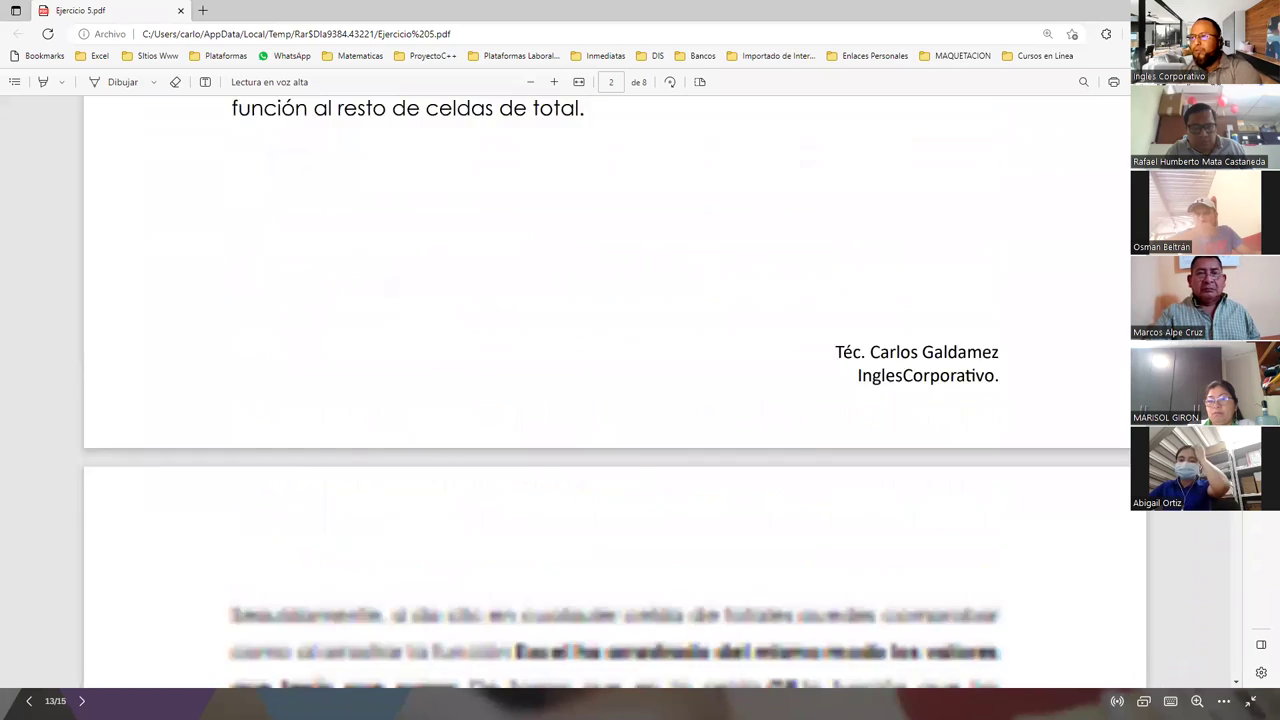
pyautogui.scroll(-5, 615, 400)
pyautogui.scroll(-3, 615, 400)
pyautogui.scroll(-4, 615, 400)
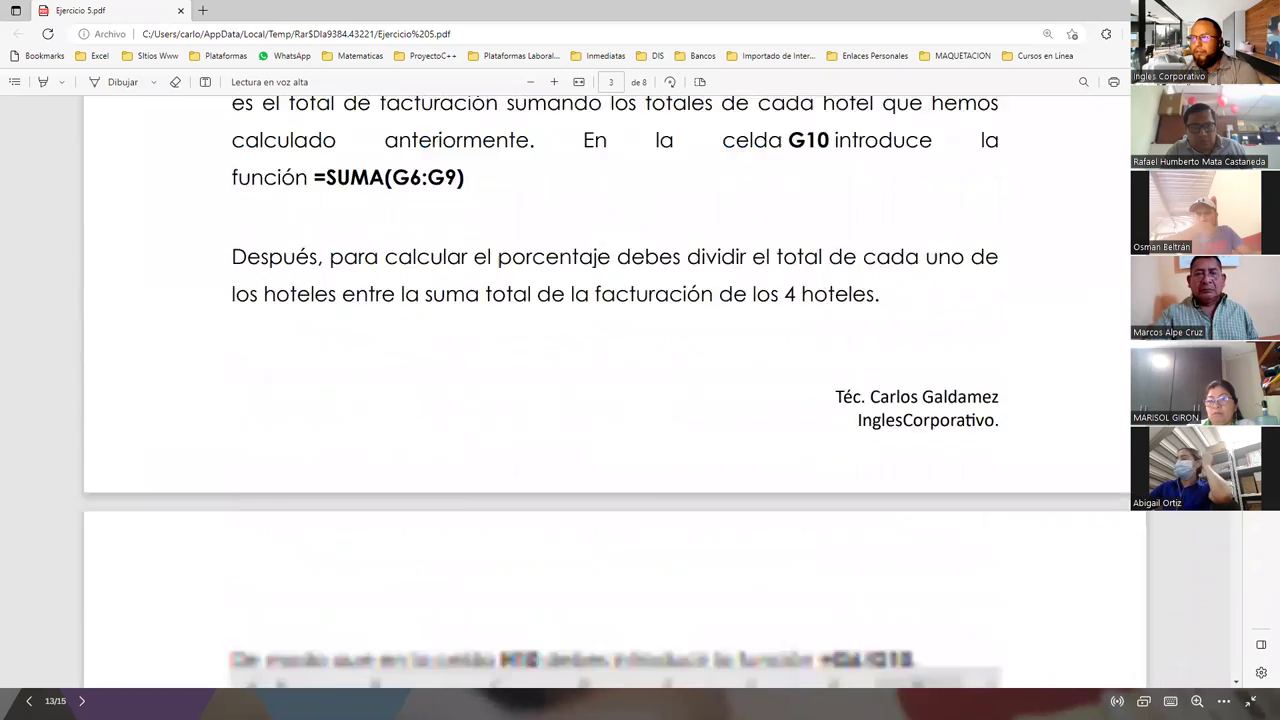
pyautogui.scroll(-5, 615, 400)
pyautogui.scroll(-2, 615, 400)
pyautogui.scroll(-2, 615, 400)
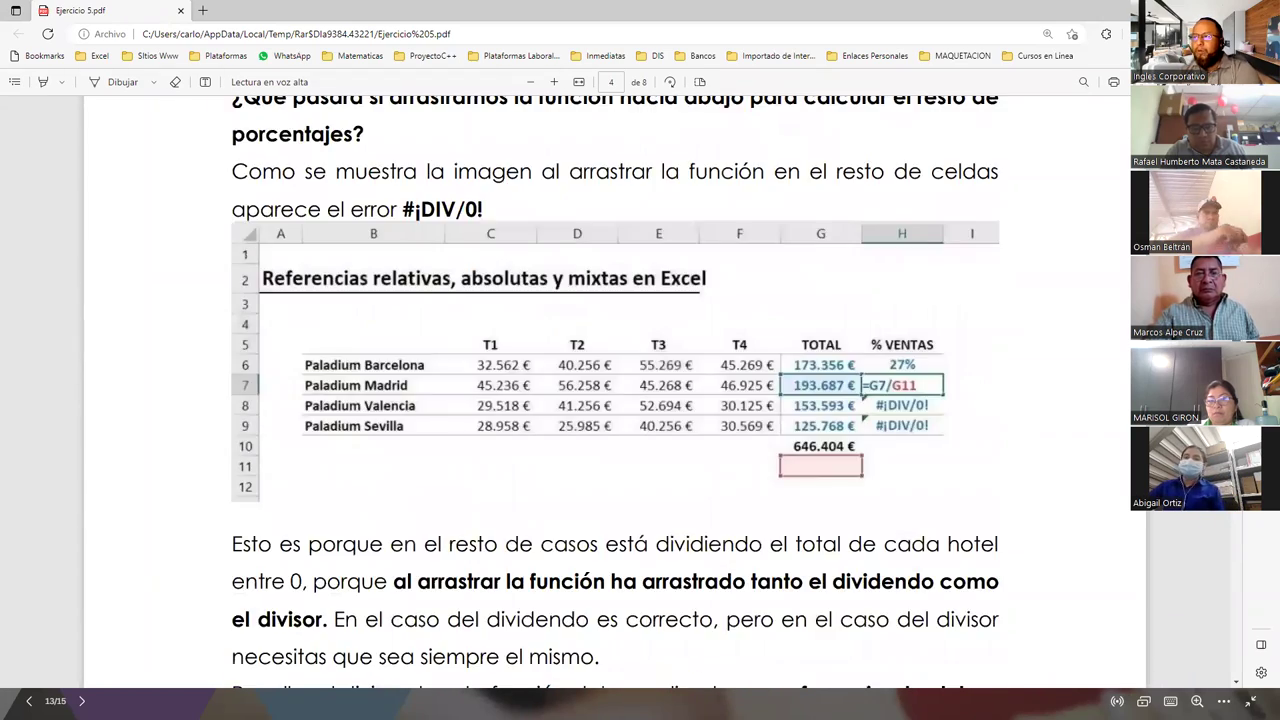
pyautogui.scroll(-5, 615, 400)
pyautogui.scroll(-2, 615, 400)
pyautogui.scroll(-5, 615, 400)
pyautogui.scroll(-5, 615, 400)
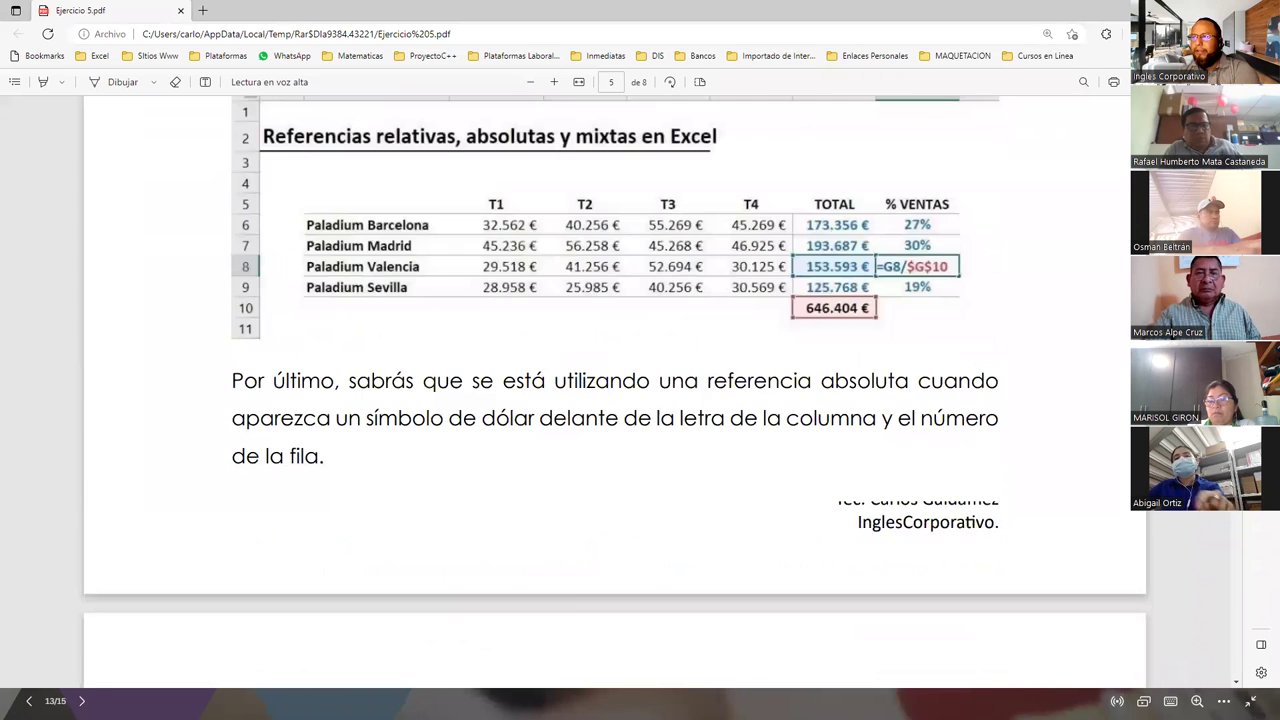
pyautogui.scroll(1, 615, 400)
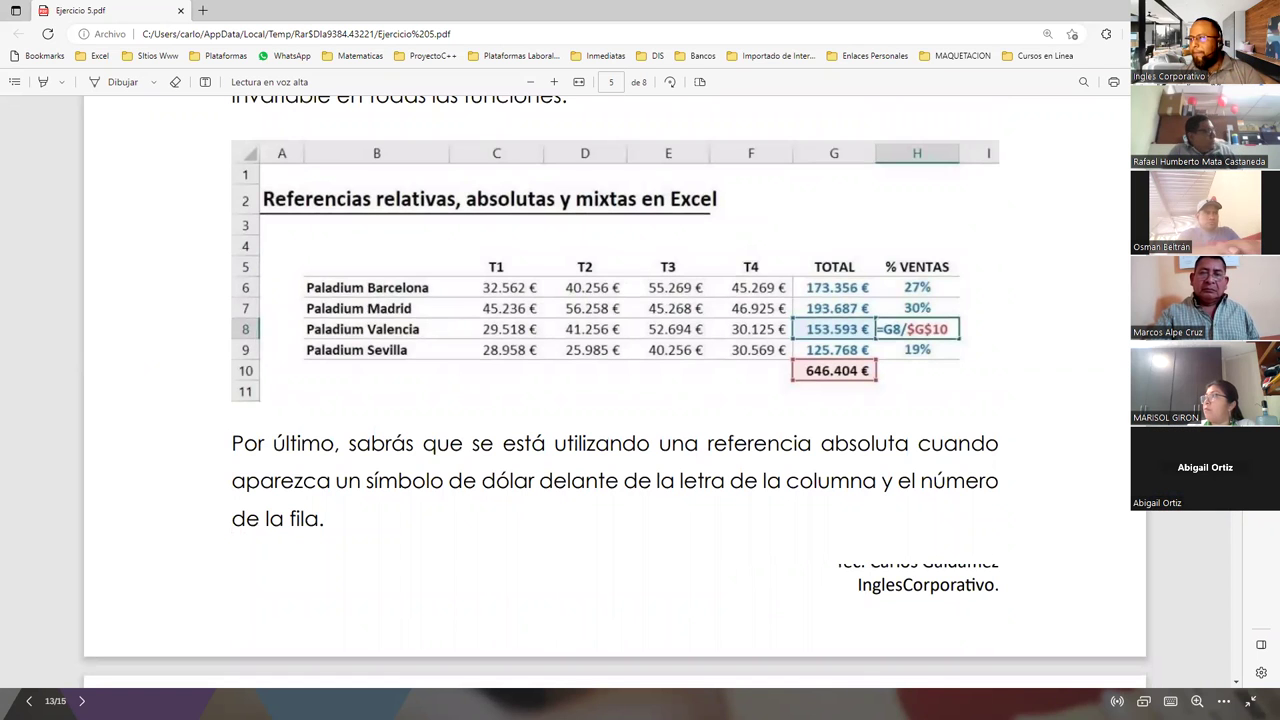
pyautogui.scroll(-3, 615, 400)
pyautogui.scroll(-4, 615, 400)
pyautogui.scroll(-4, 615, 400)
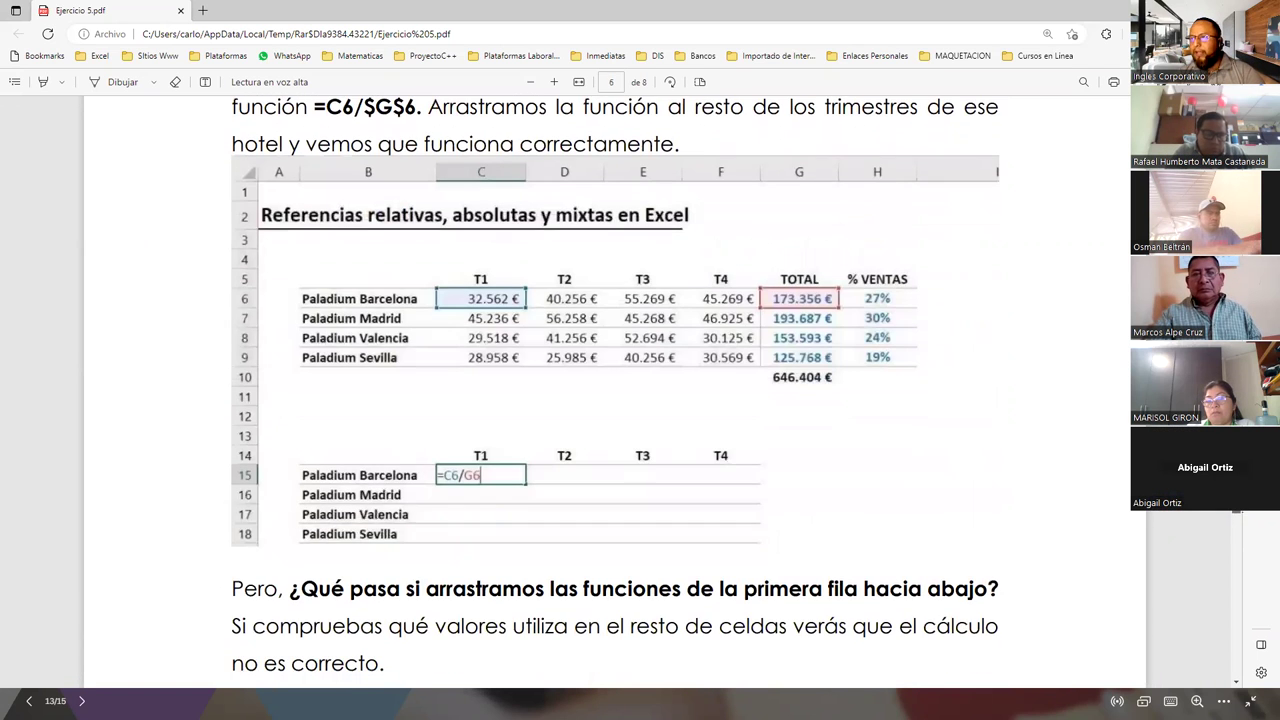
pyautogui.moveTo(1236, 495); pyautogui.dragTo(1232, 568)
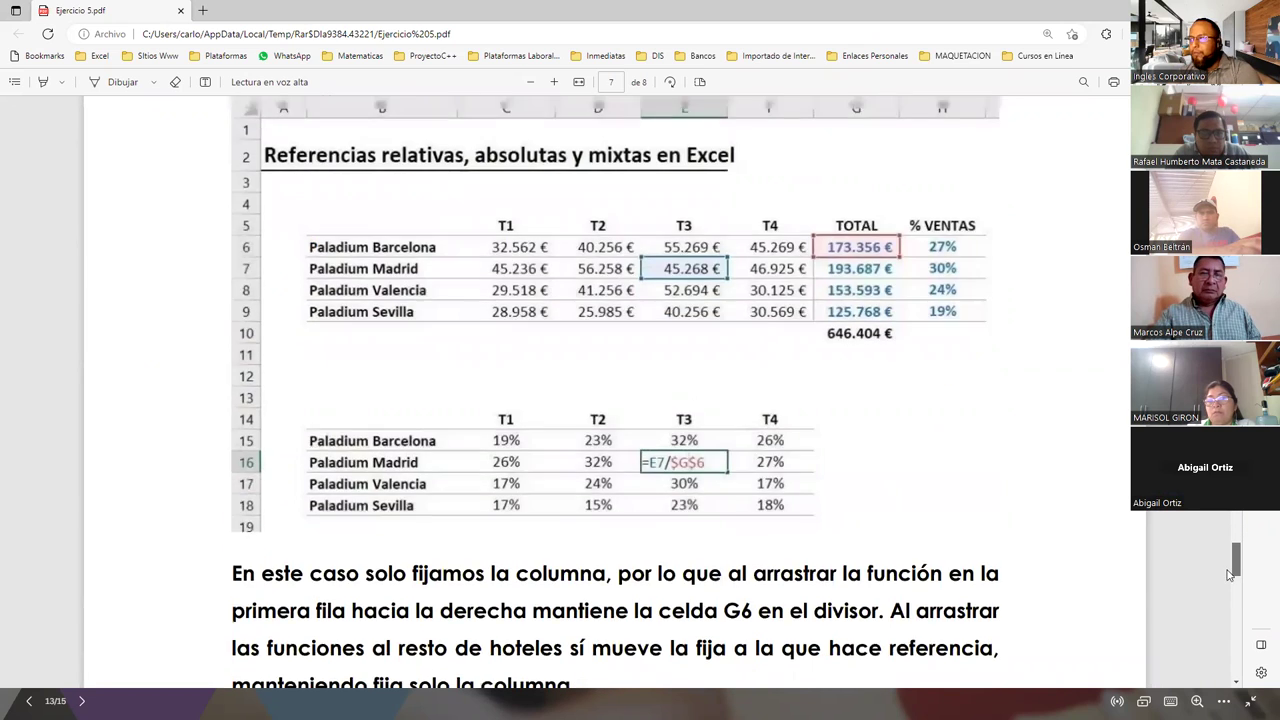
pyautogui.scroll(-8, 908, 561)
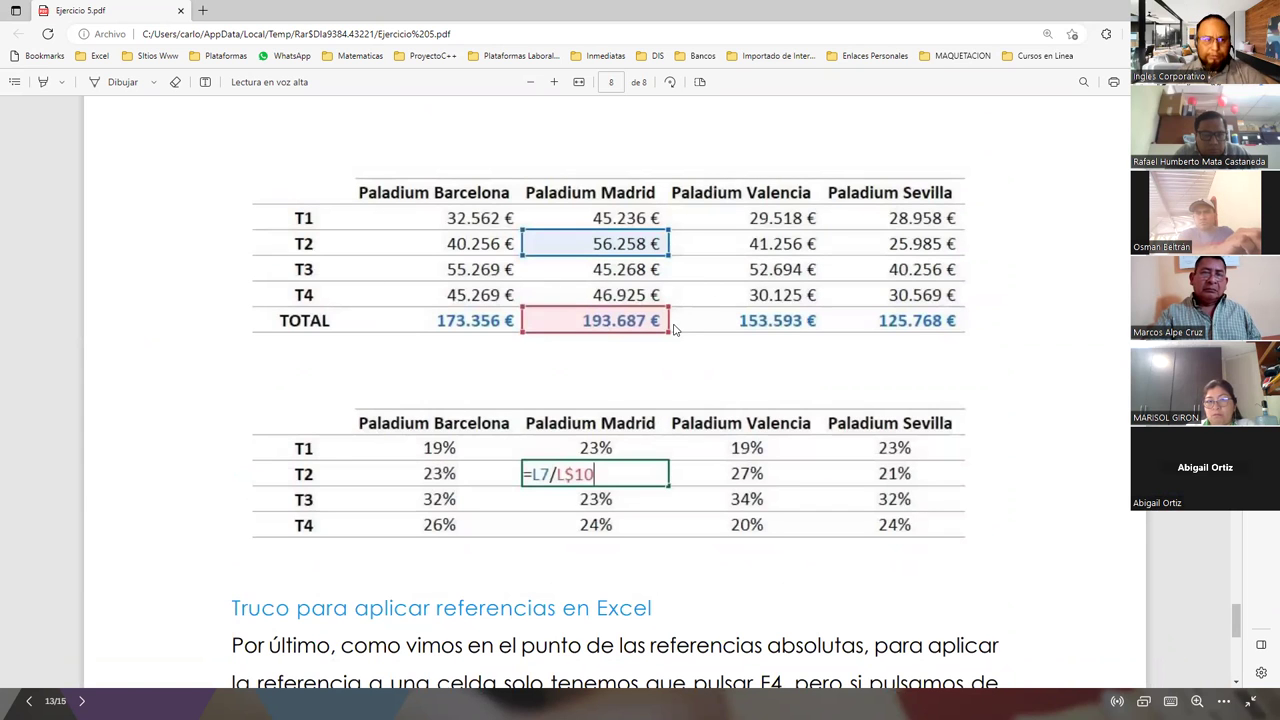
pyautogui.scroll(-3, 594, 451)
pyautogui.scroll(-3, 720, 457)
pyautogui.scroll(15, 720, 457)
pyautogui.scroll(10, 729, 452)
pyautogui.scroll(20, 729, 452)
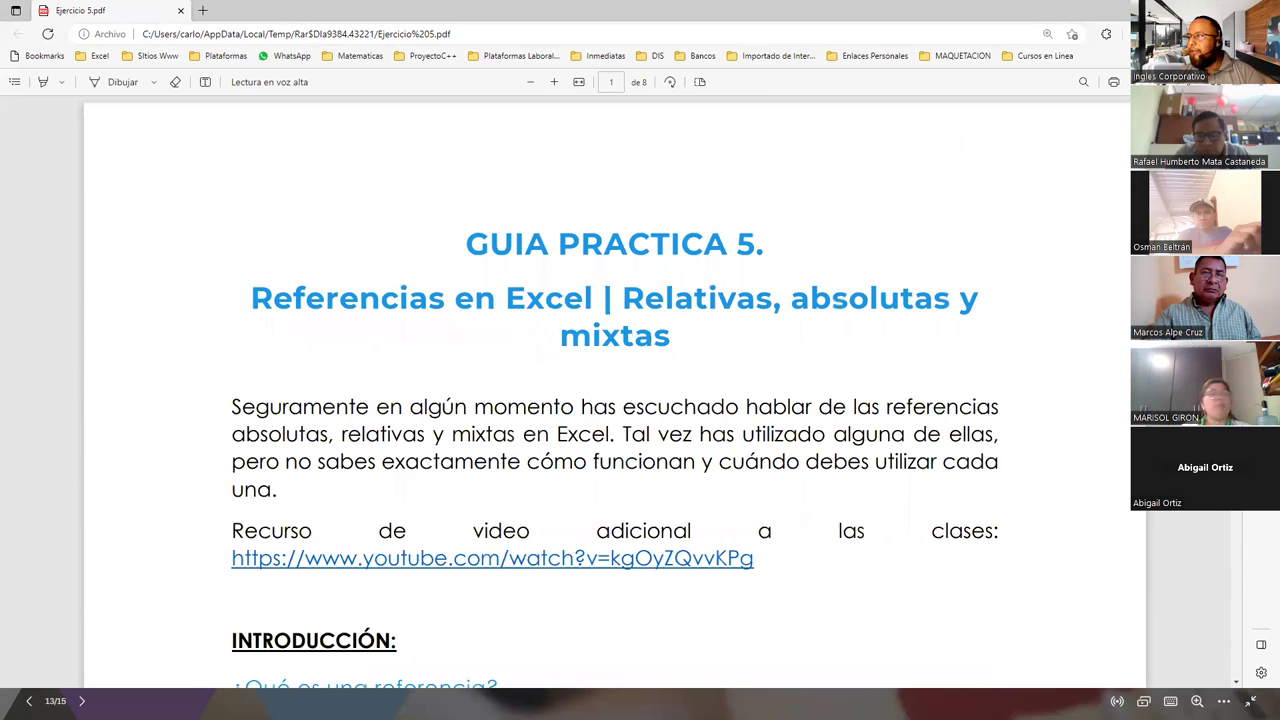
pyautogui.hotkey('alt', 'Tab')
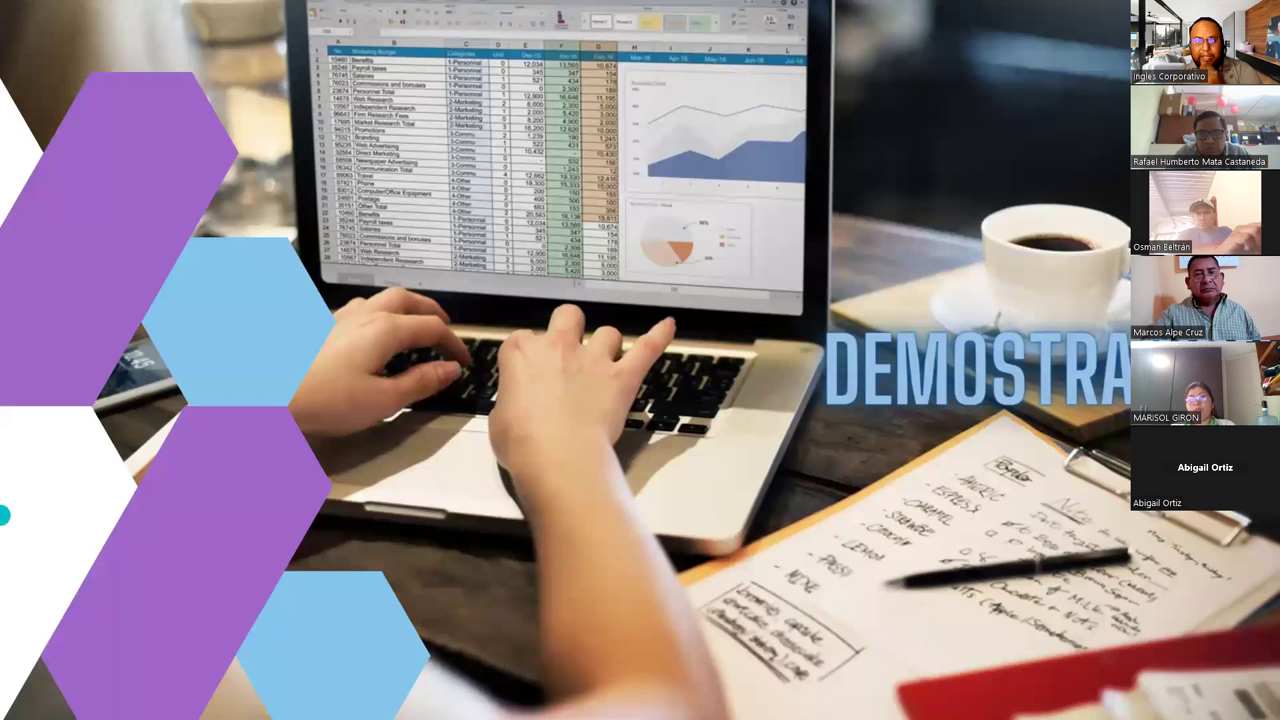
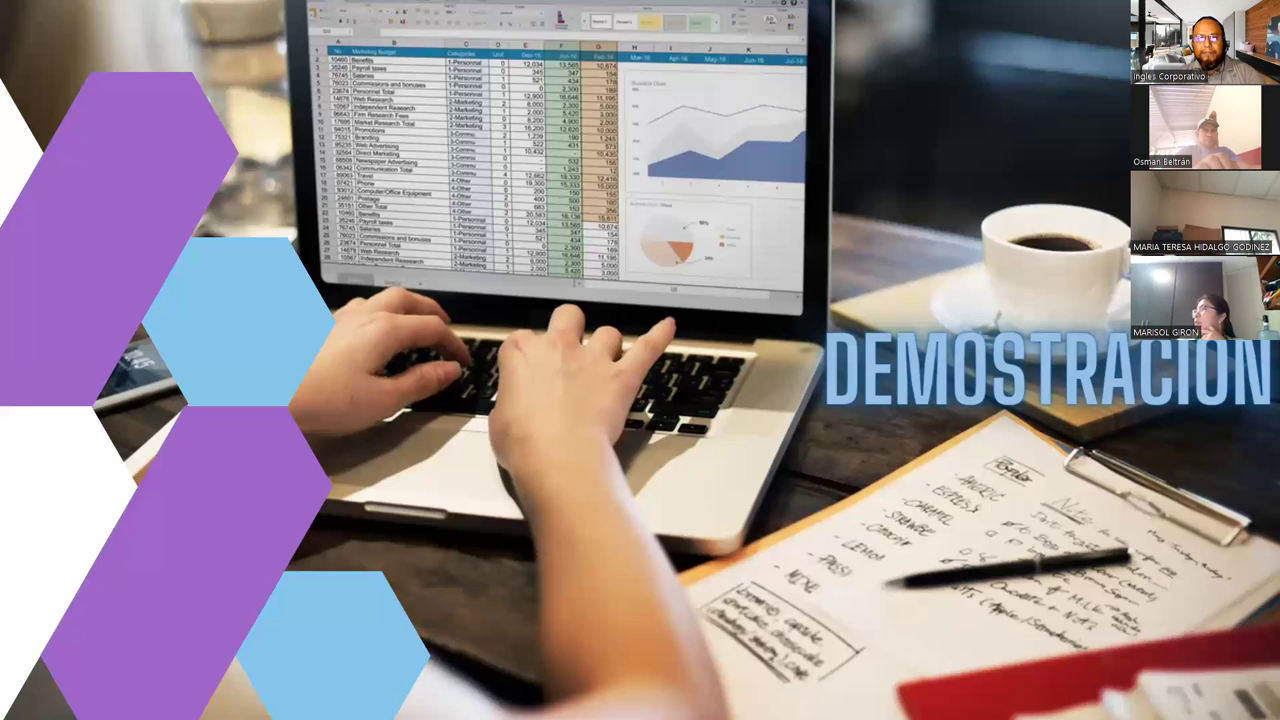
# - Advance the Canva slideshow past the DEMOSTRACION slide to the DUDAS Y CONSULTAS slide
pyautogui.press('Right')
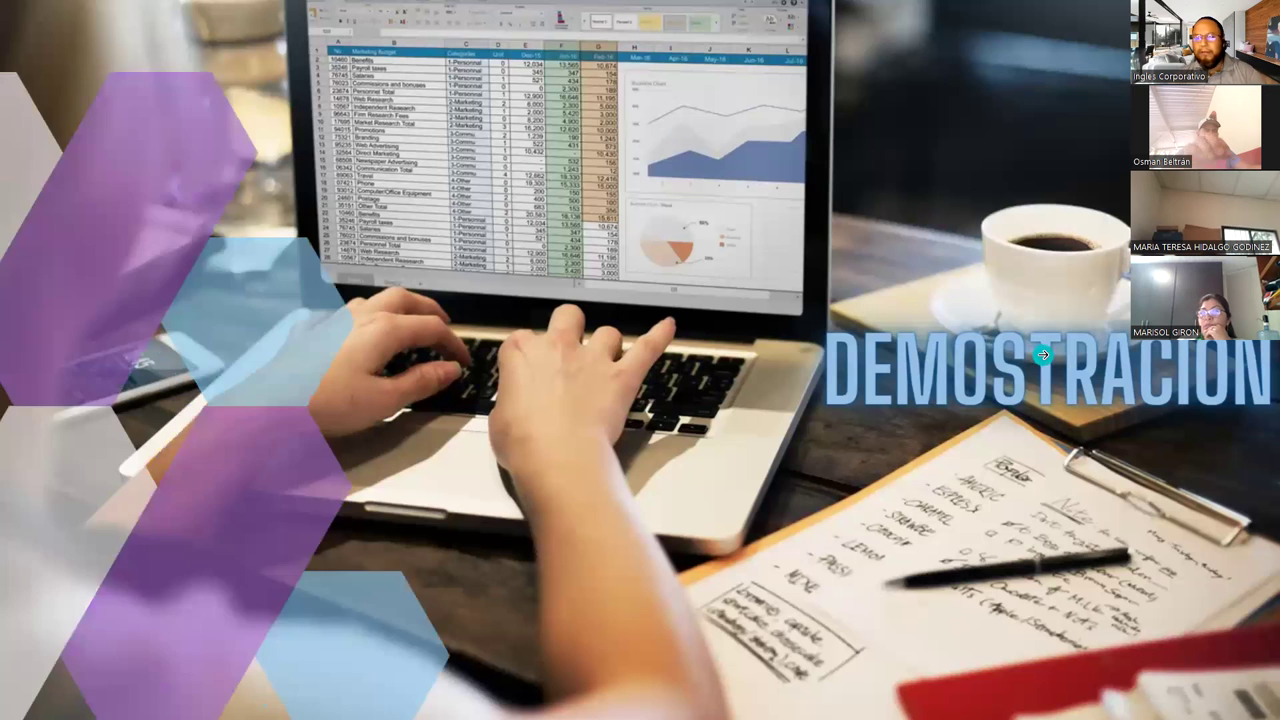
pyautogui.press('Right')
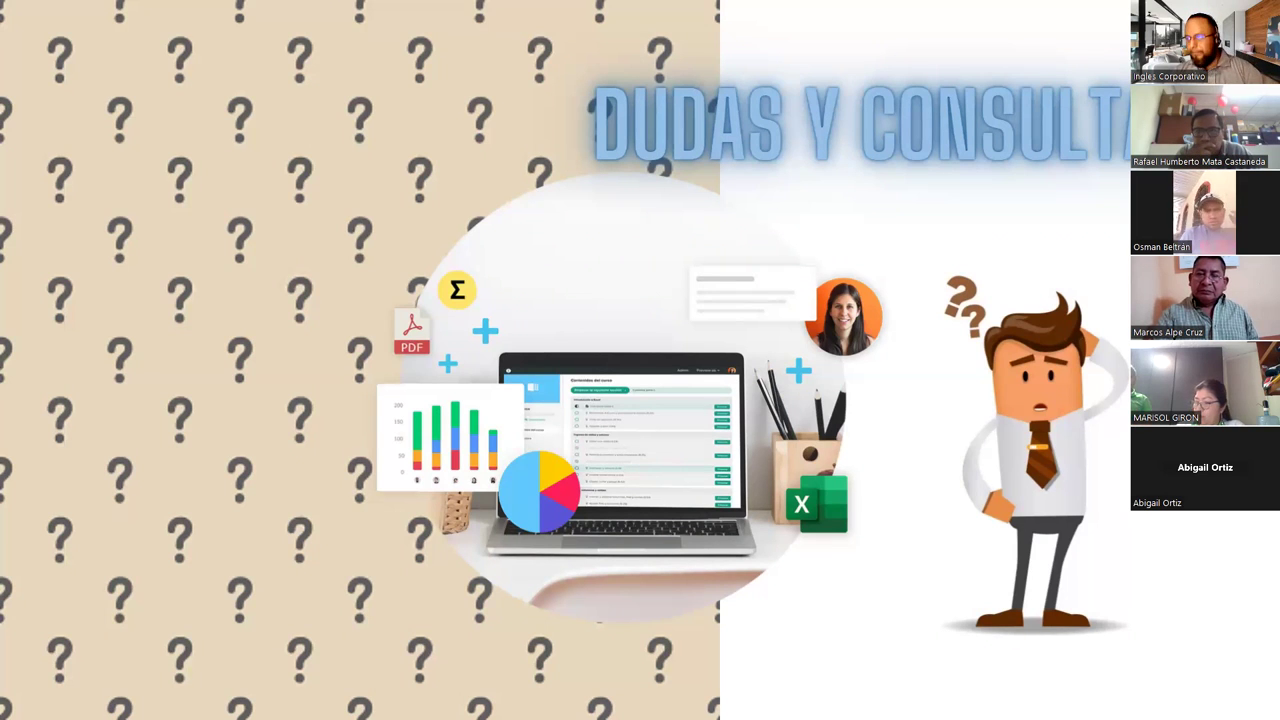
# - Leave the slideshow and load youtube.com in a new browser tab
pyautogui.press('Escape')
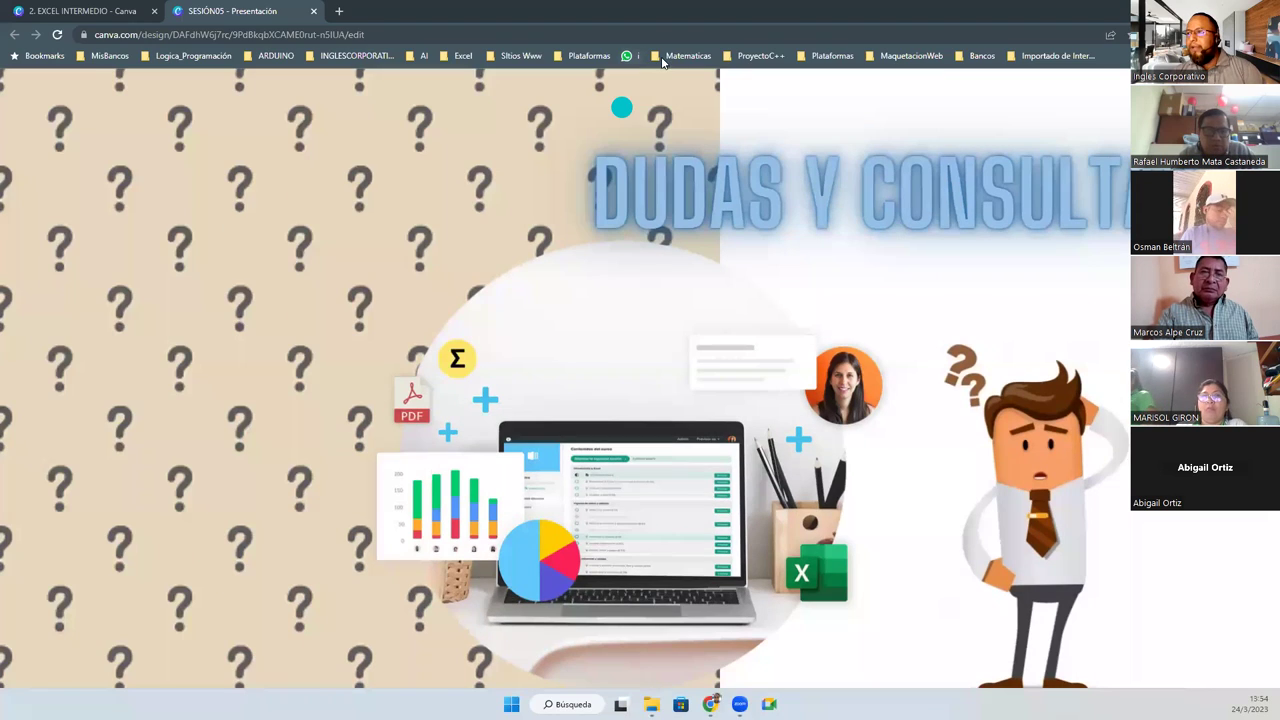
pyautogui.click(338, 11)
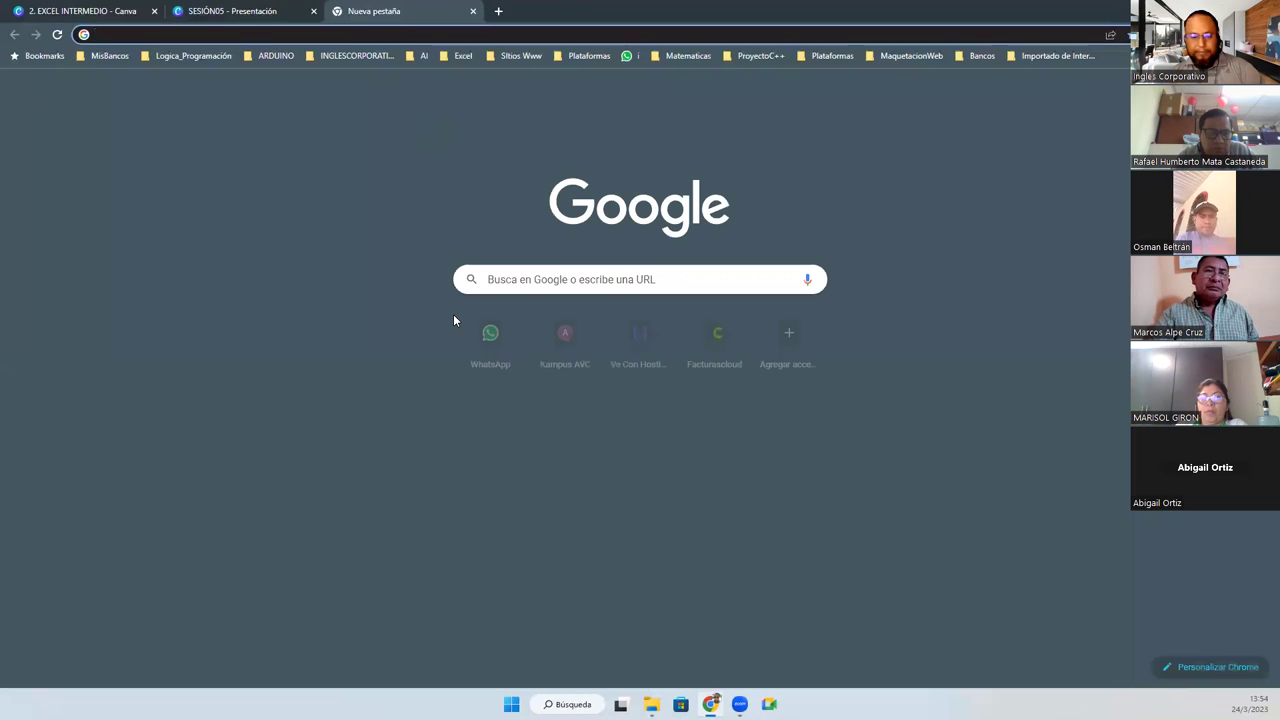
pyautogui.write('YOU')
pyautogui.press('Return')
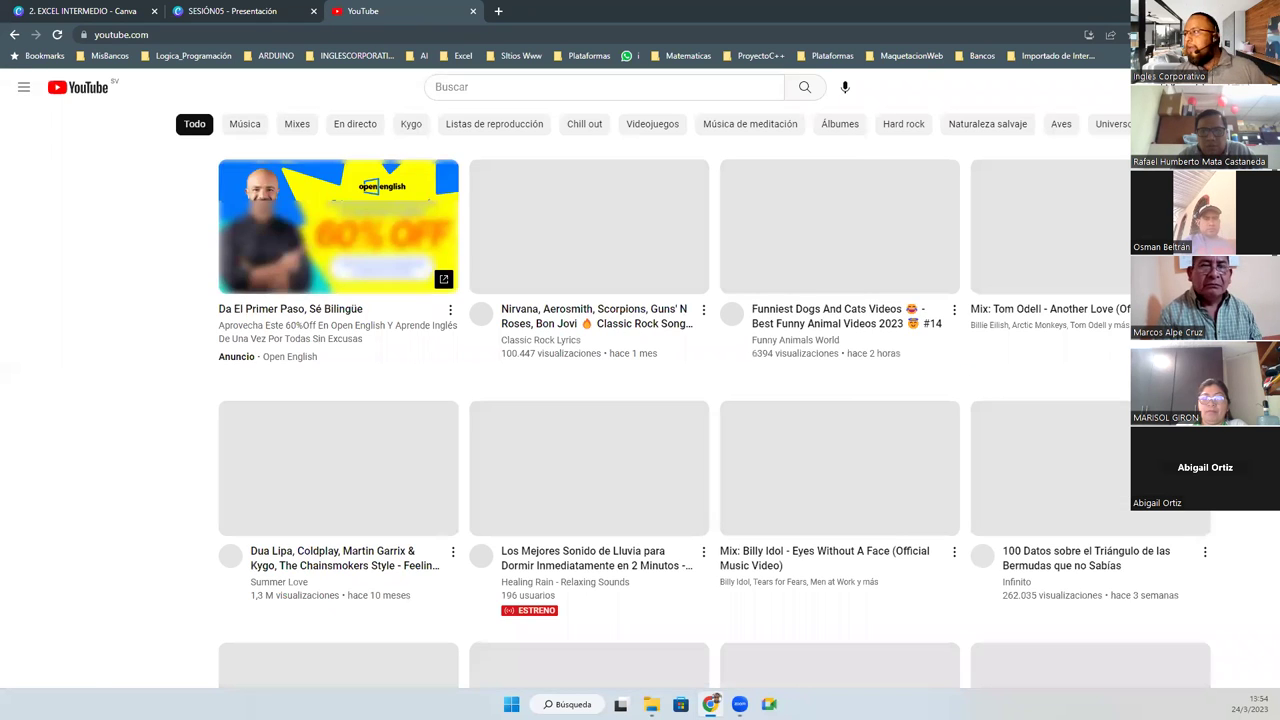
# - Switch YouTube to a different signed-in account from the avatar menu
pyautogui.click(1245, 87)
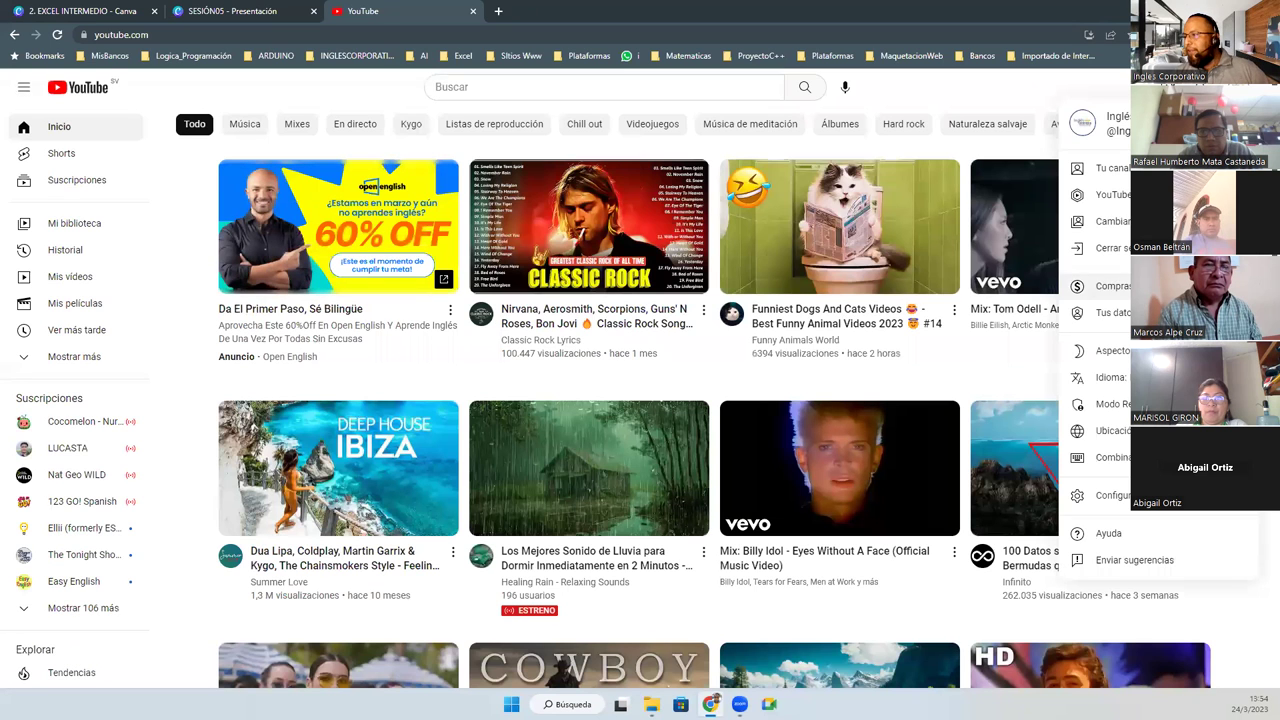
pyautogui.click(1110, 221)
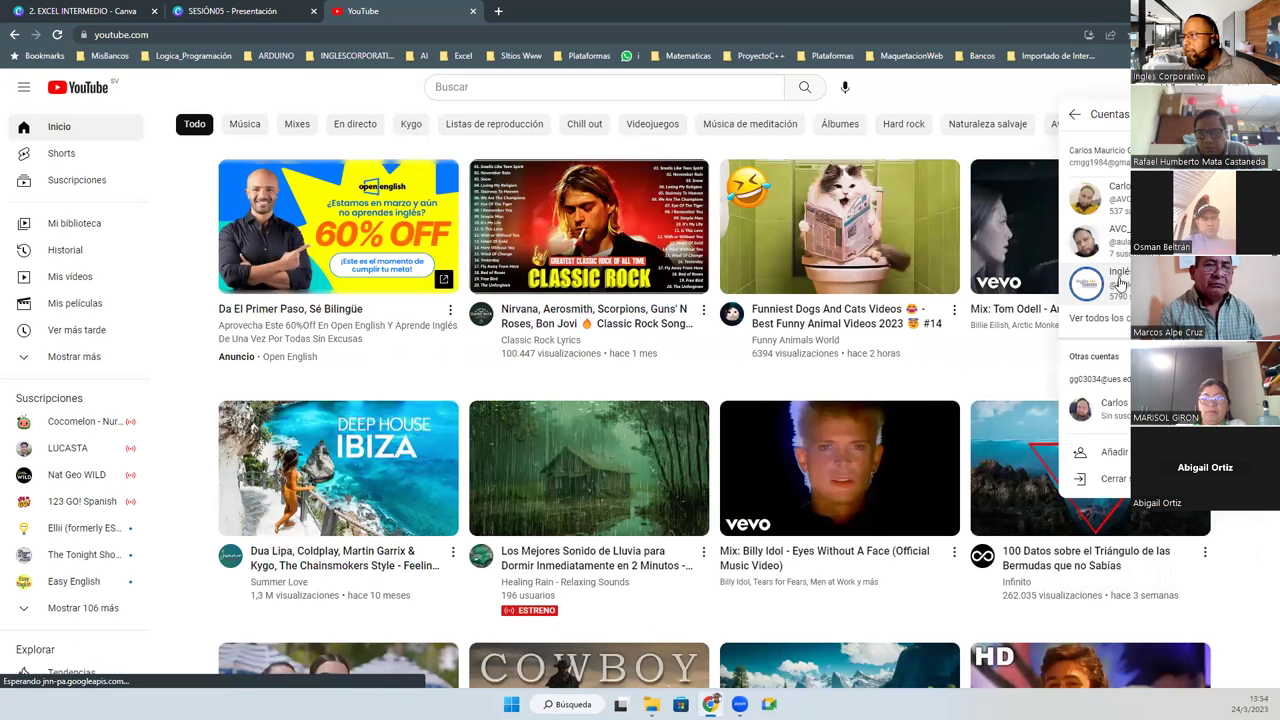
pyautogui.click(1095, 198)
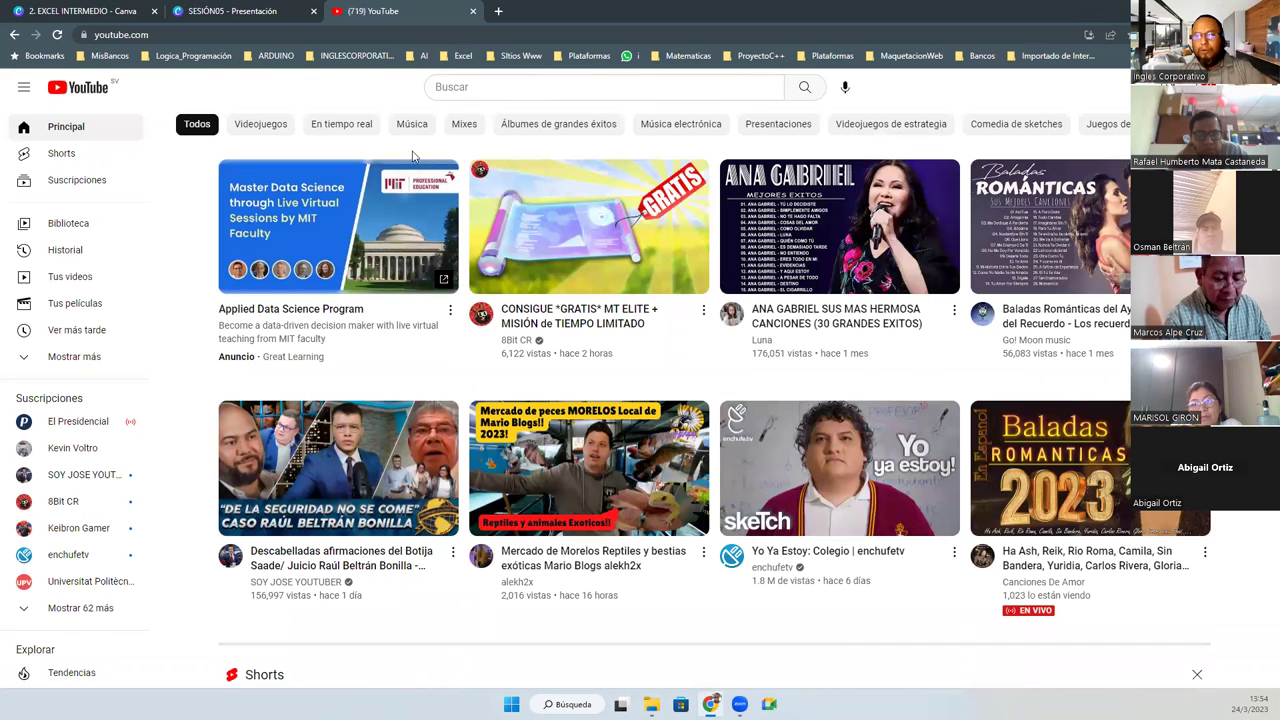
# - In YouTube Studio's Content list, scroll to the Drive explanation video and view it on YouTube
pyautogui.click(77, 285)
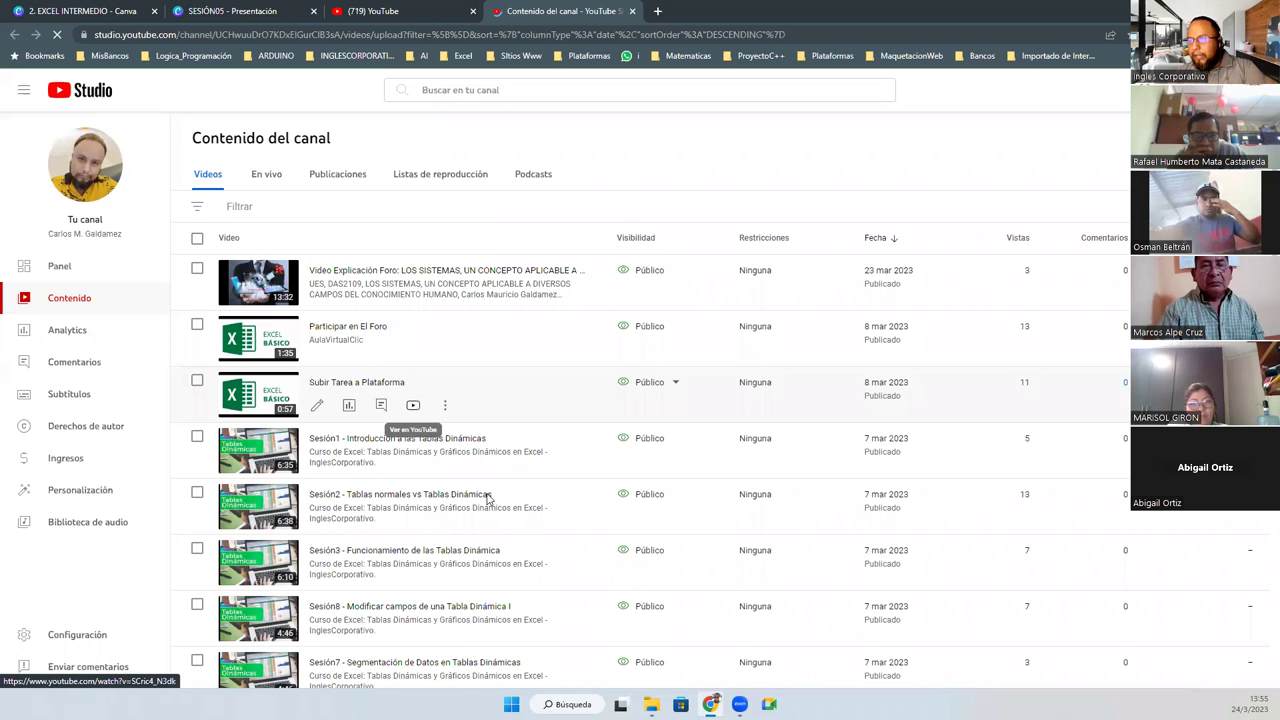
pyautogui.scroll(-4, 600, 510)
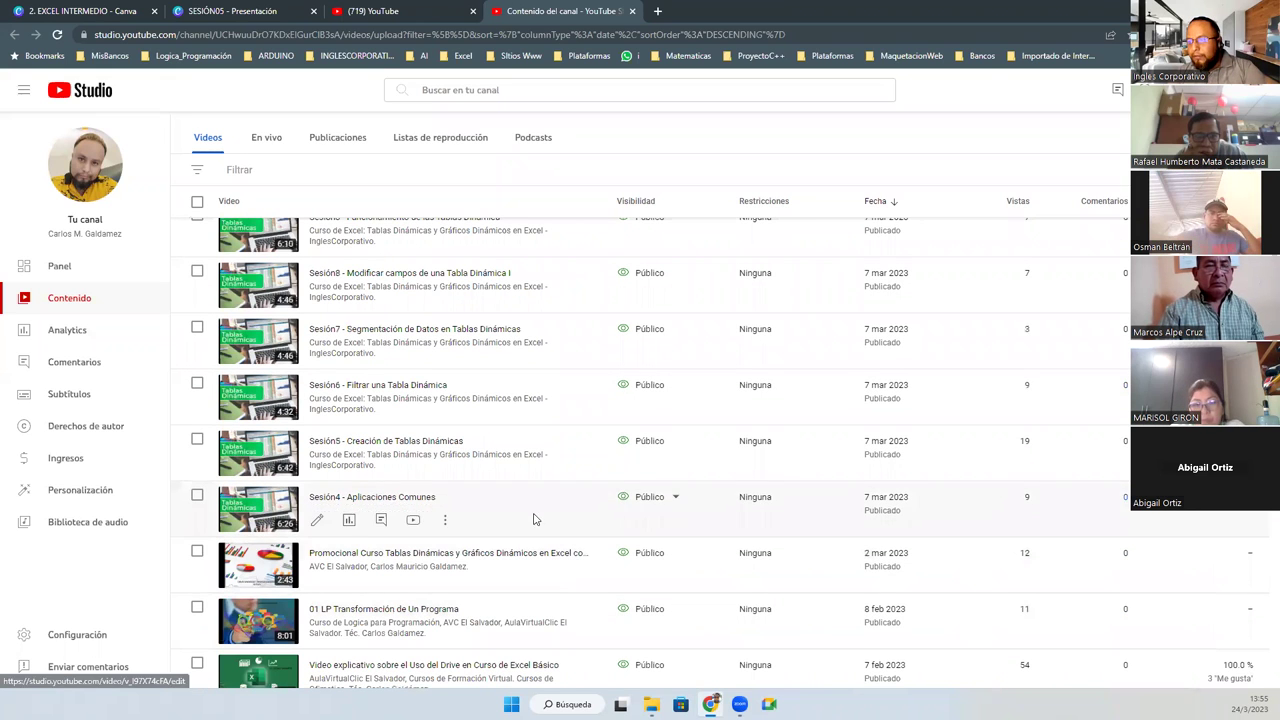
pyautogui.scroll(-3, 540, 425)
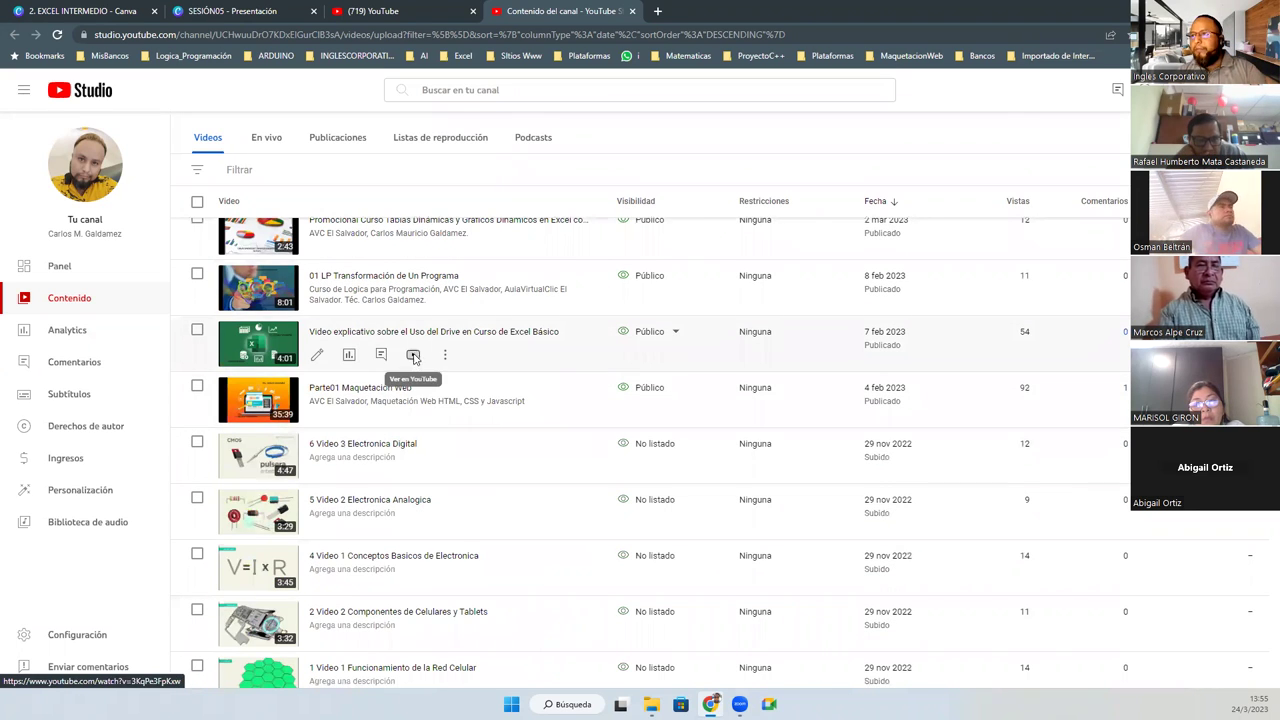
pyautogui.click(413, 357)
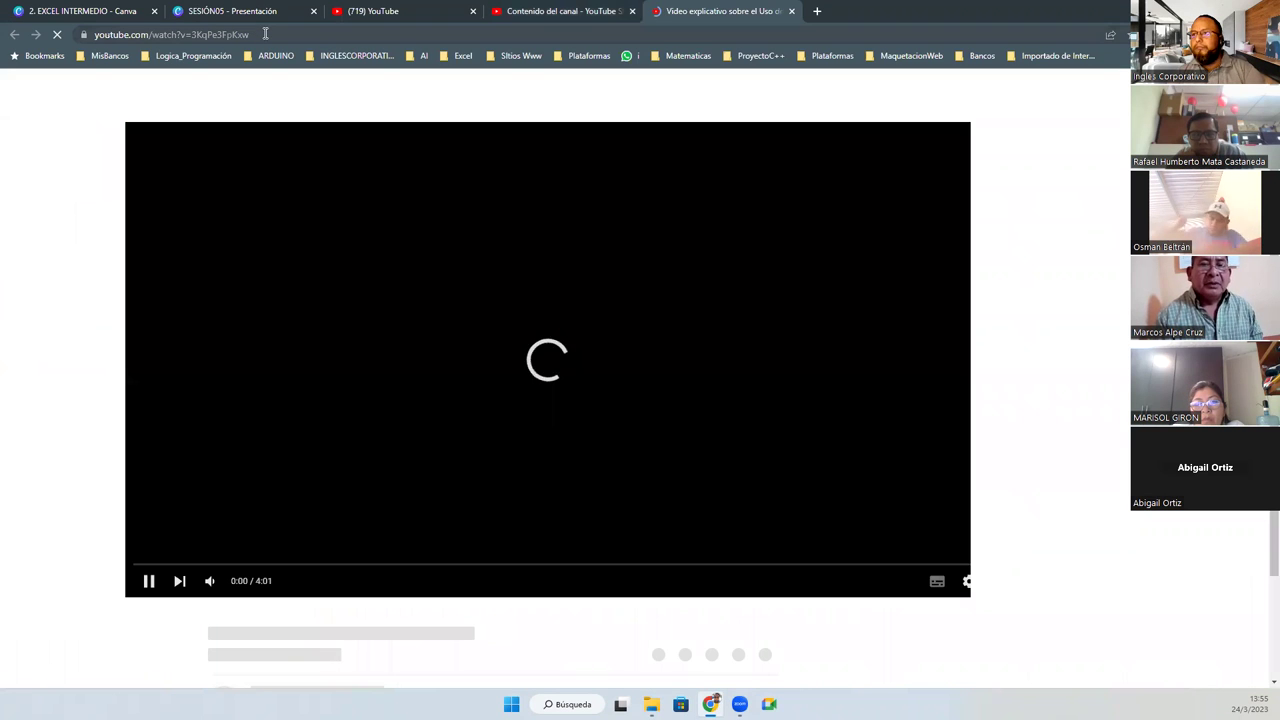
# - Unmute the Drive-in-Excel-course video and set its playback volume
pyautogui.click(265, 34)
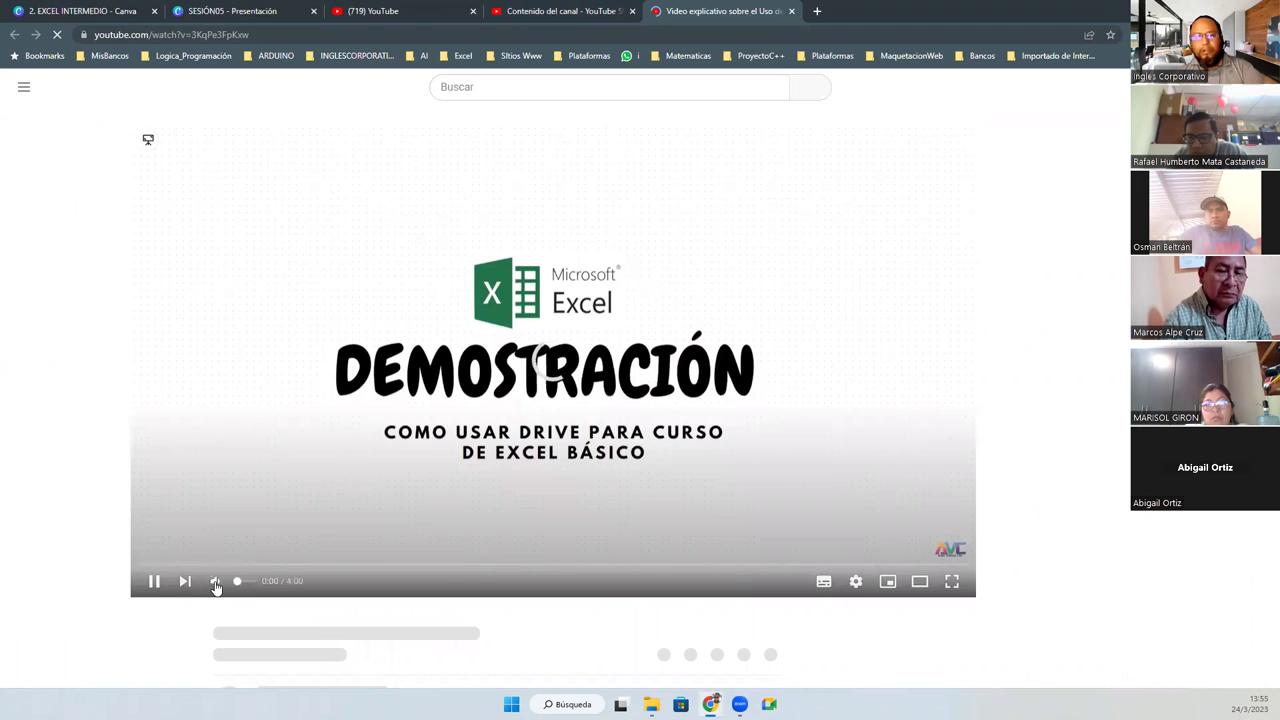
pyautogui.click(216, 584)
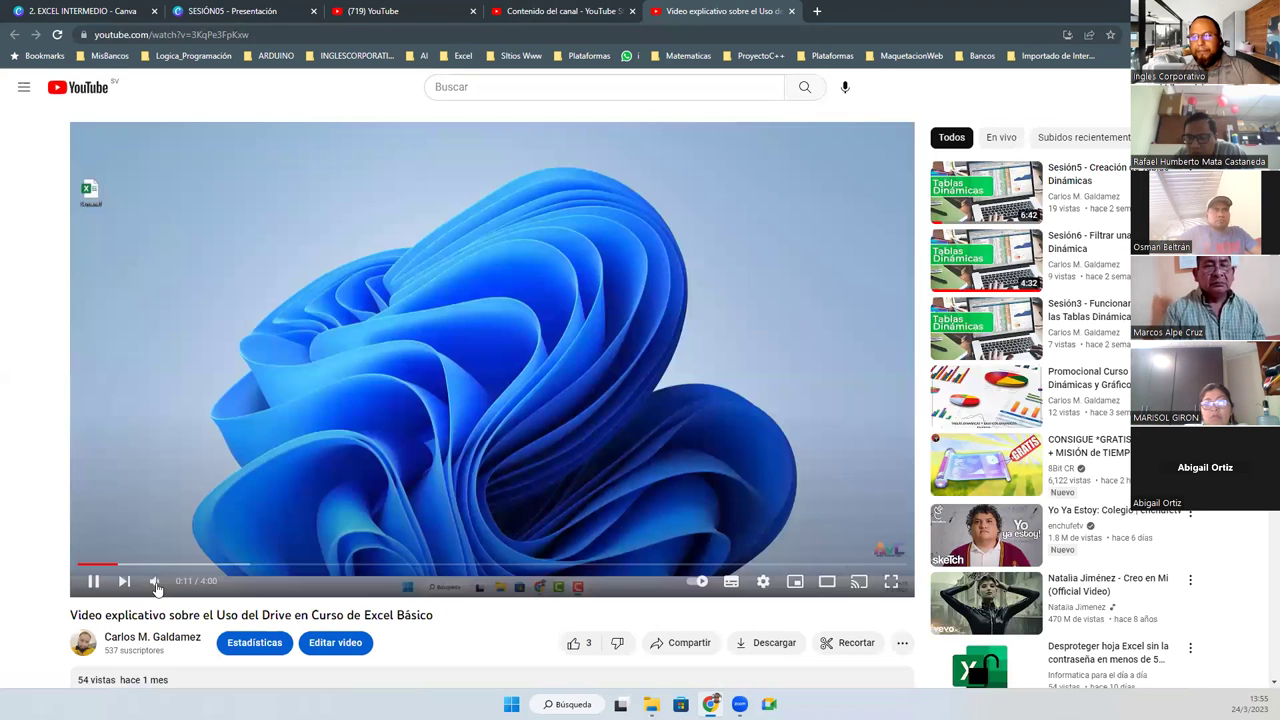
pyautogui.click(183, 590)
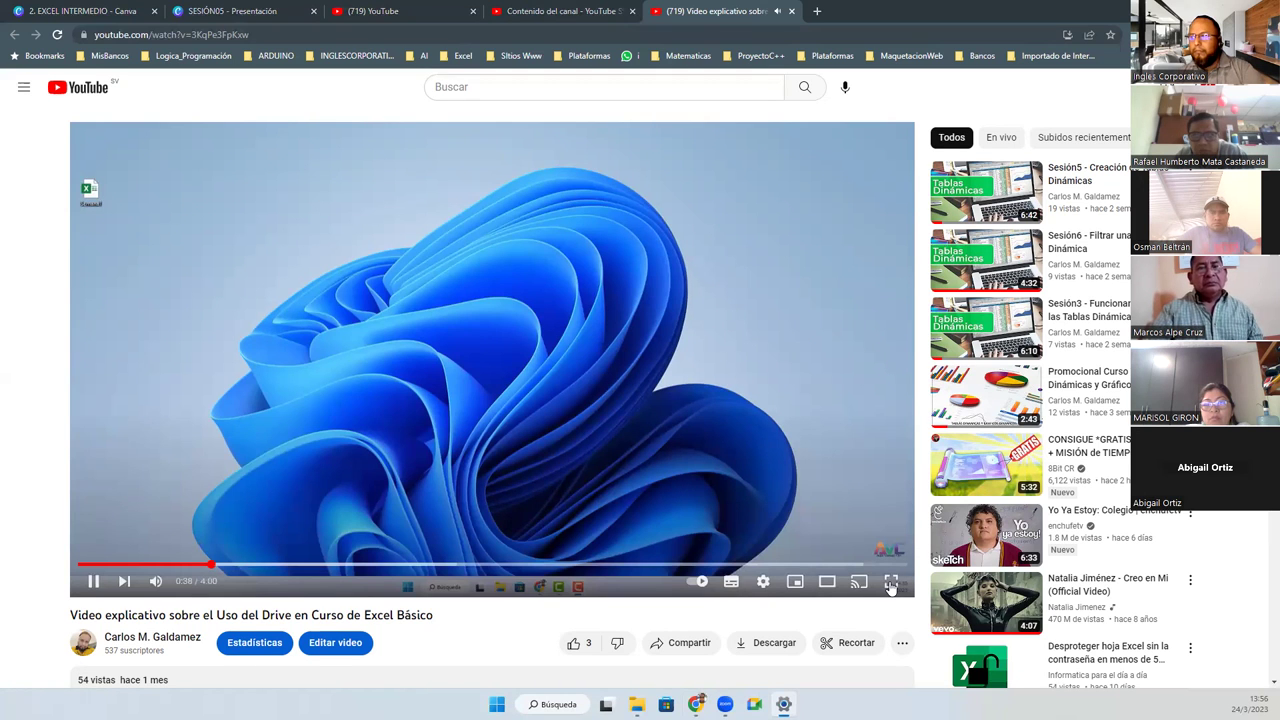
# - Play the tutorial full screen, pausing briefly and then resuming
pyautogui.click(891, 581)
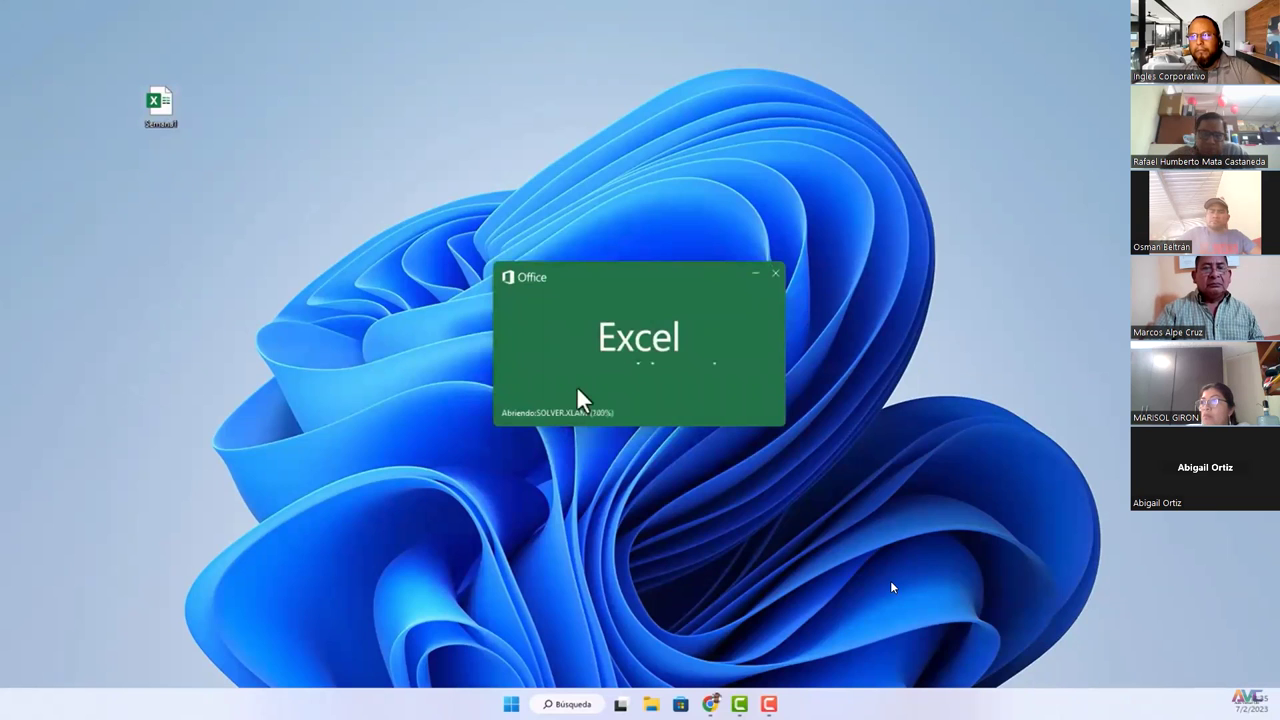
pyautogui.moveTo(893, 588)
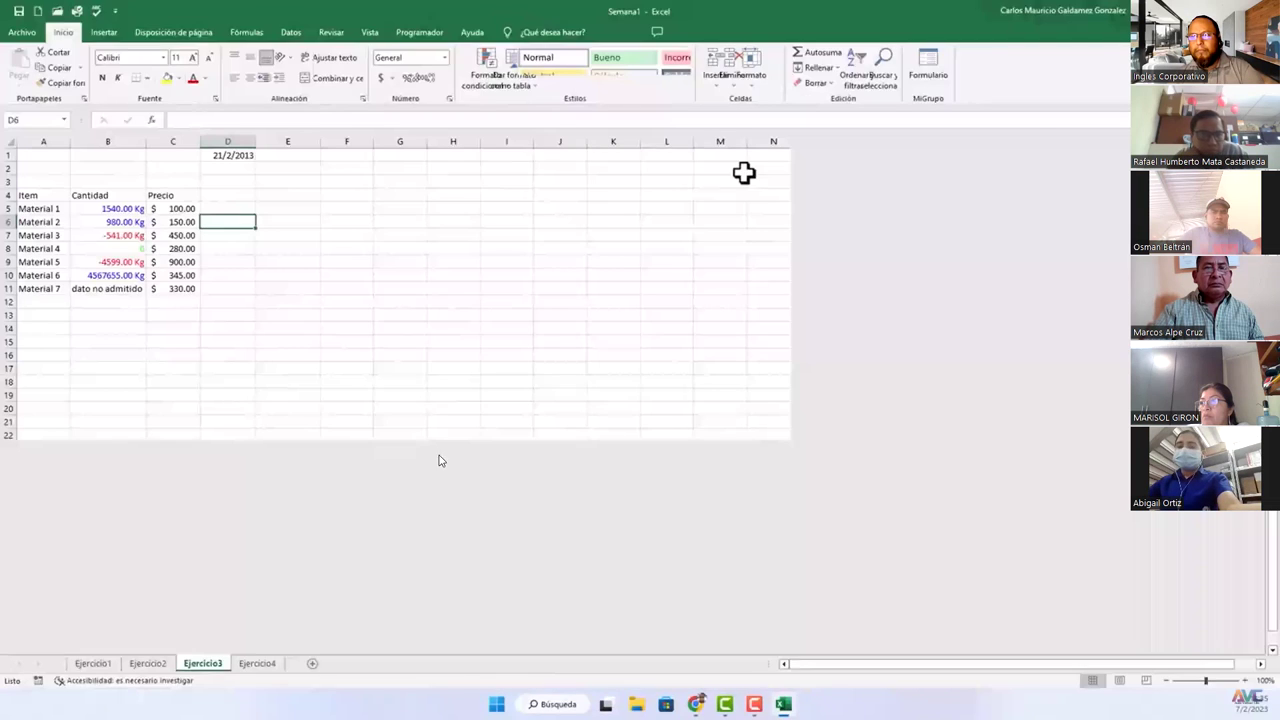
pyautogui.moveTo(476, 485)
pyautogui.click(487, 444)
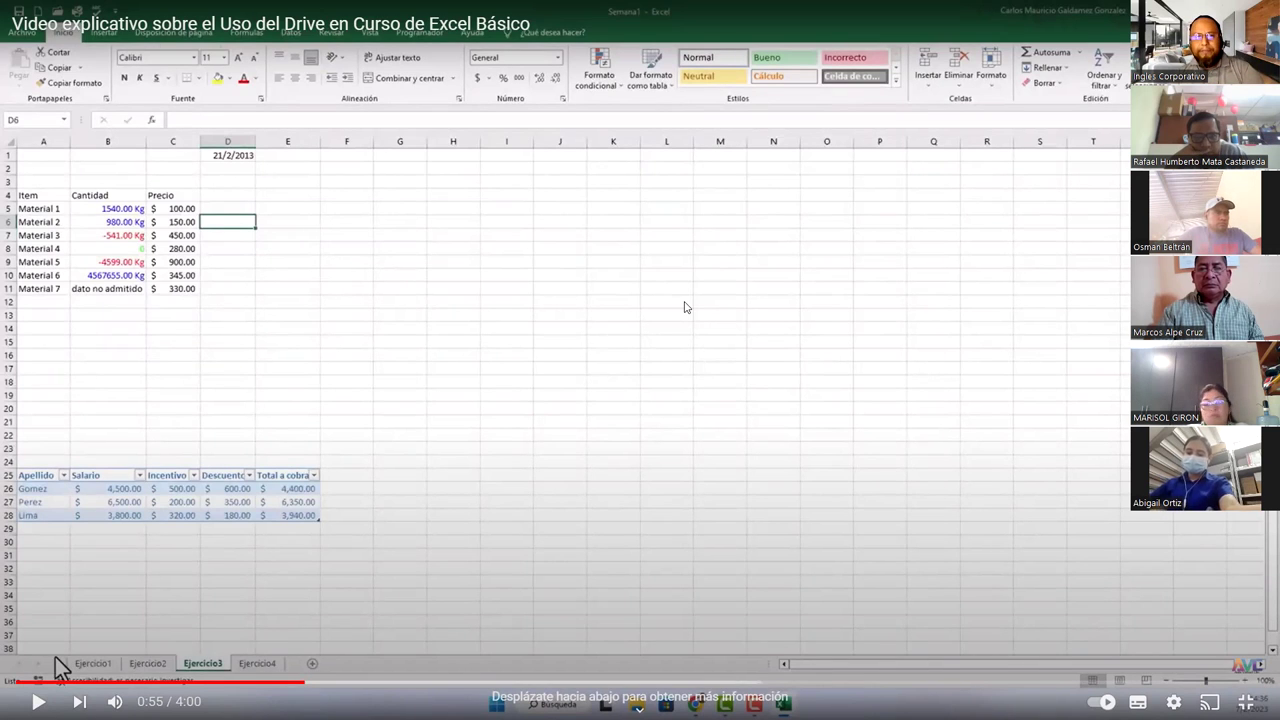
pyautogui.click(684, 307)
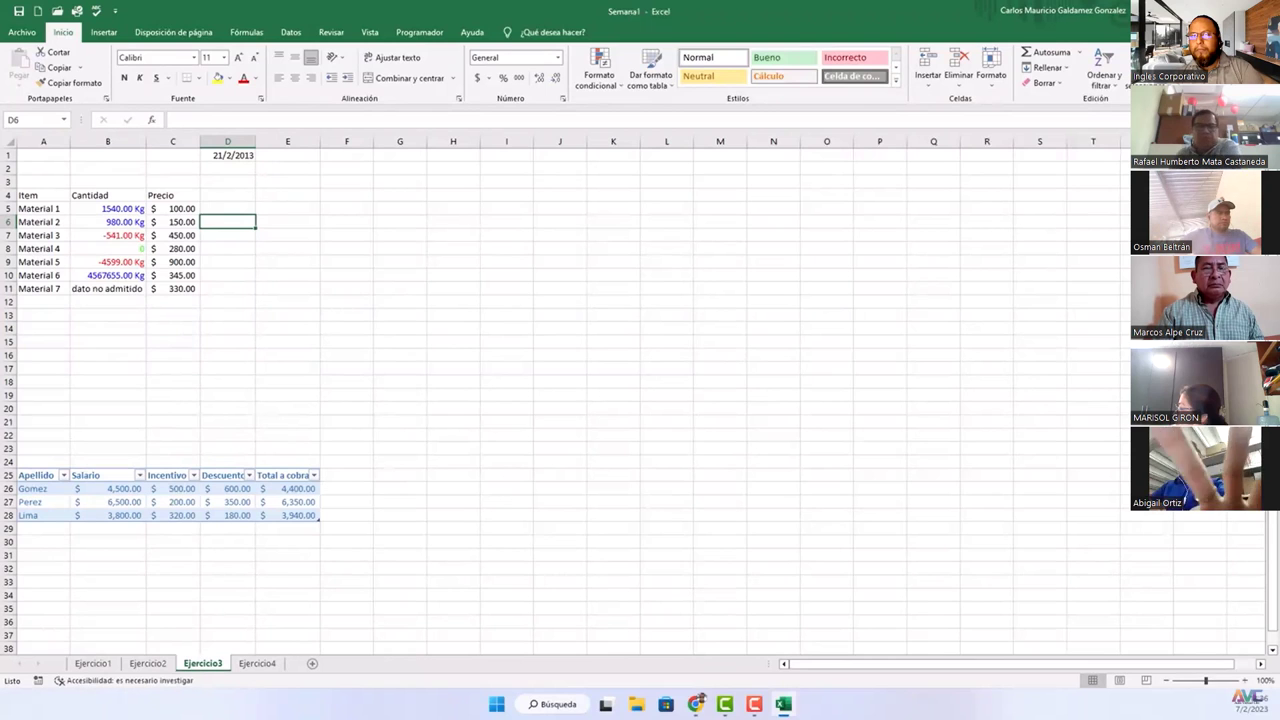
# - Enlarge the Drive window, then pause and resume the tutorial at GRUPO01-7-8PM
pyautogui.press('super+d')
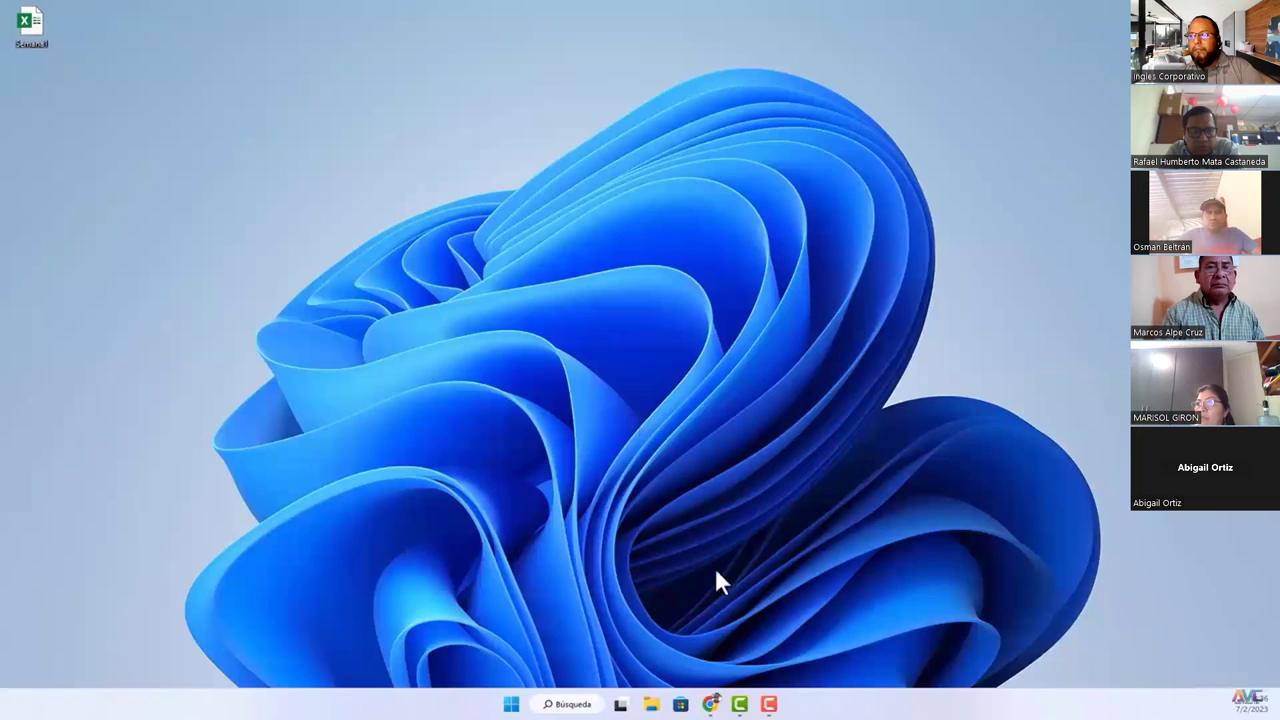
pyautogui.moveTo(716, 711)
pyautogui.moveTo(629, 616)
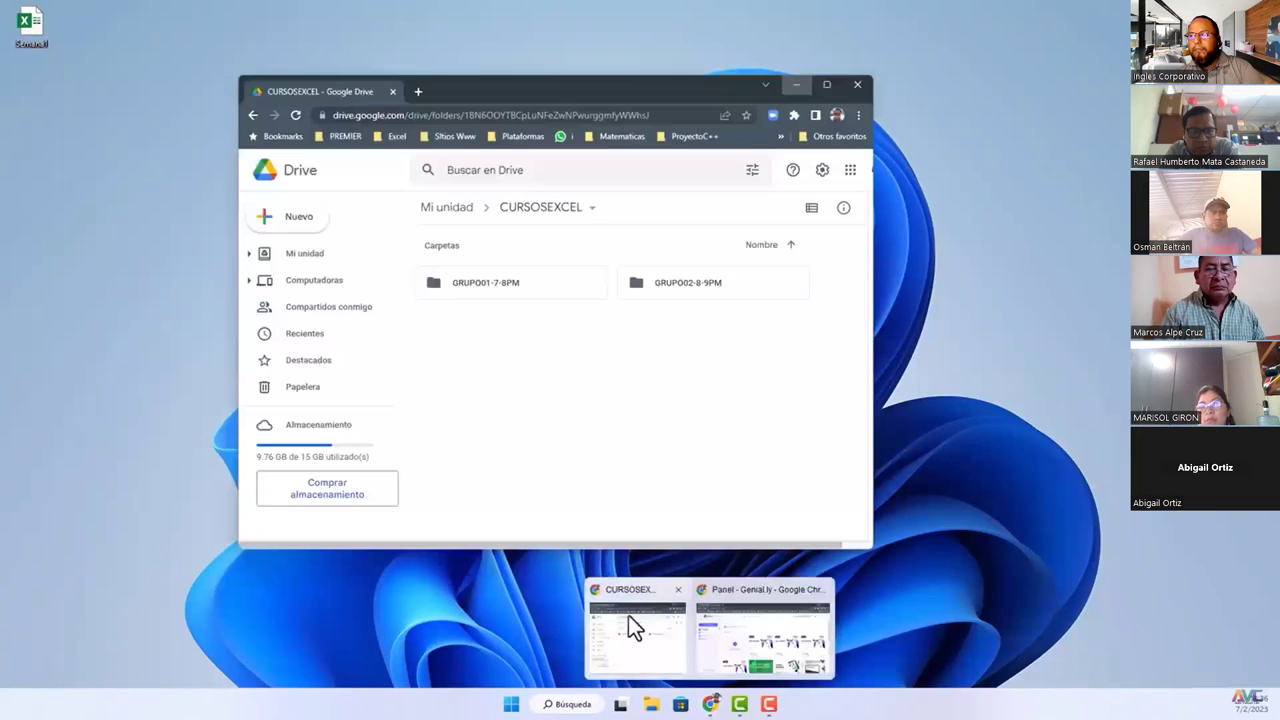
pyautogui.click(615, 599)
pyautogui.moveTo(572, 88)
pyautogui.mouseDown()
pyautogui.moveTo(525, 16)
pyautogui.moveTo(492, 36)
pyautogui.mouseUp()
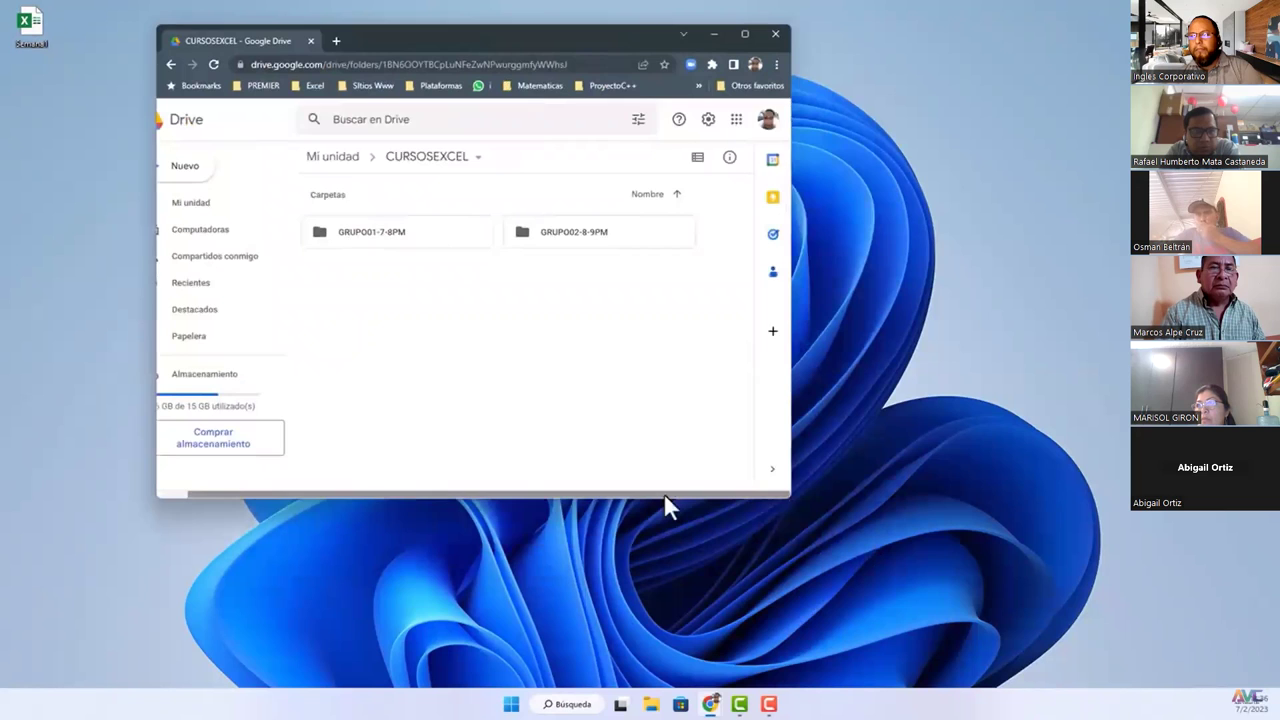
pyautogui.moveTo(665, 494); pyautogui.dragTo(546, 494)
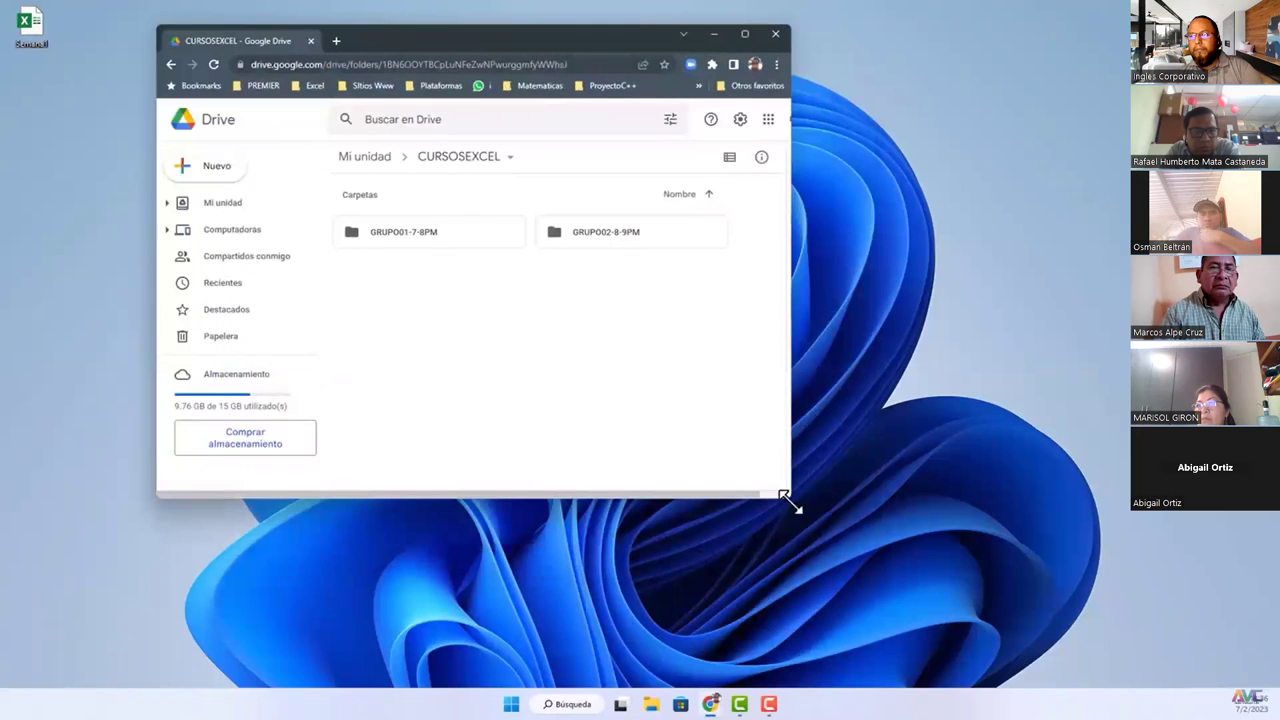
pyautogui.moveTo(788, 500); pyautogui.dragTo(1156, 651)
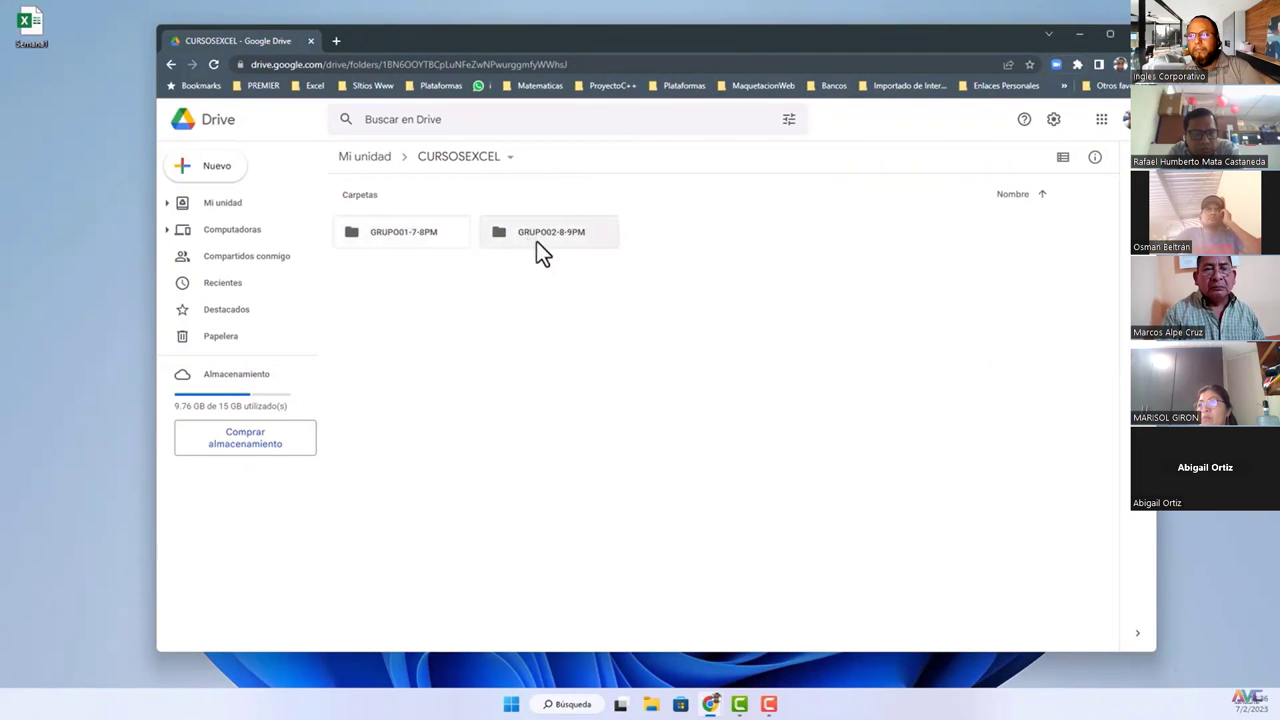
pyautogui.moveTo(595, 416)
pyautogui.click(532, 413)
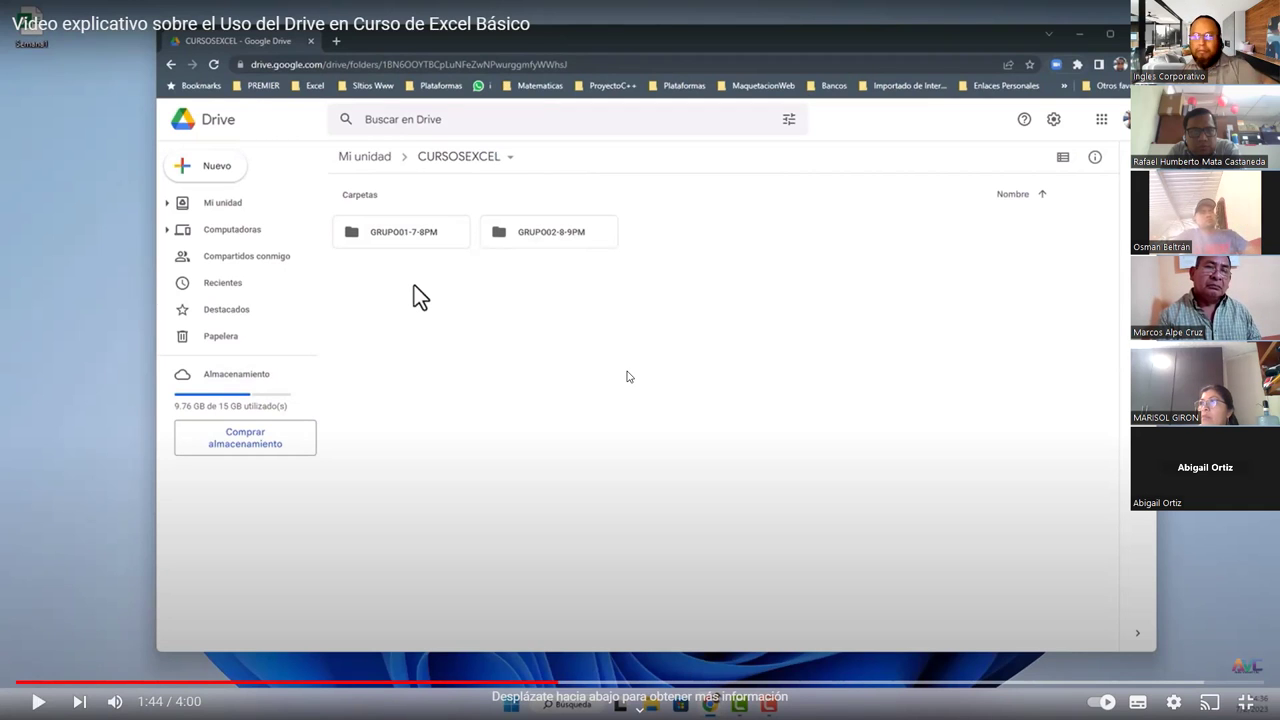
pyautogui.click(628, 376)
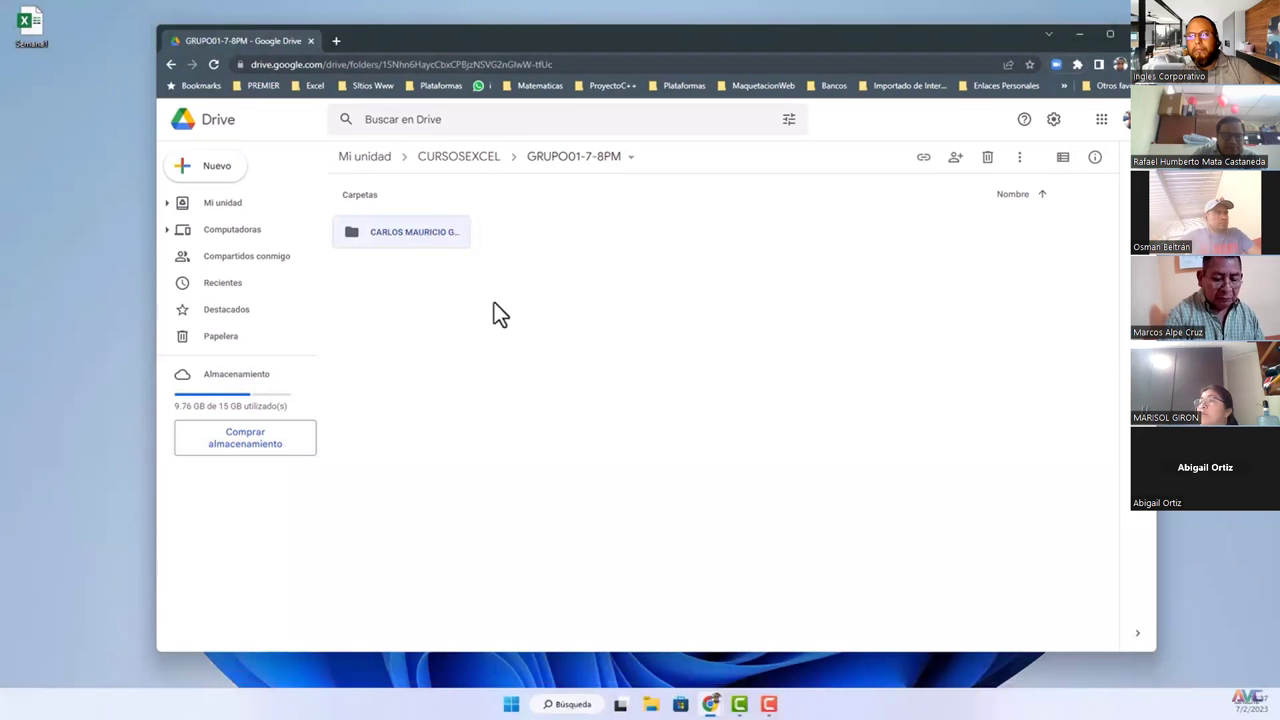
# - Create a new folder in GRUPO01-7-8PM named with the student's full name
pyautogui.click(468, 335)
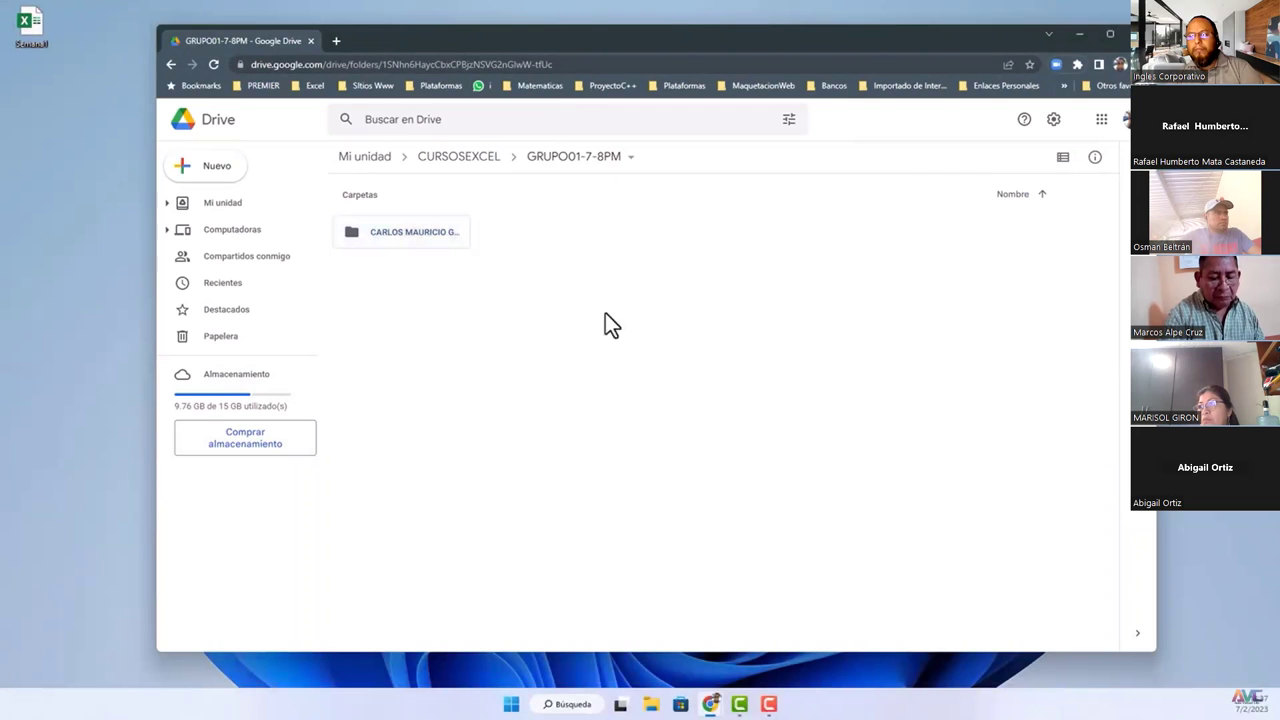
pyautogui.rightClick(560, 252)
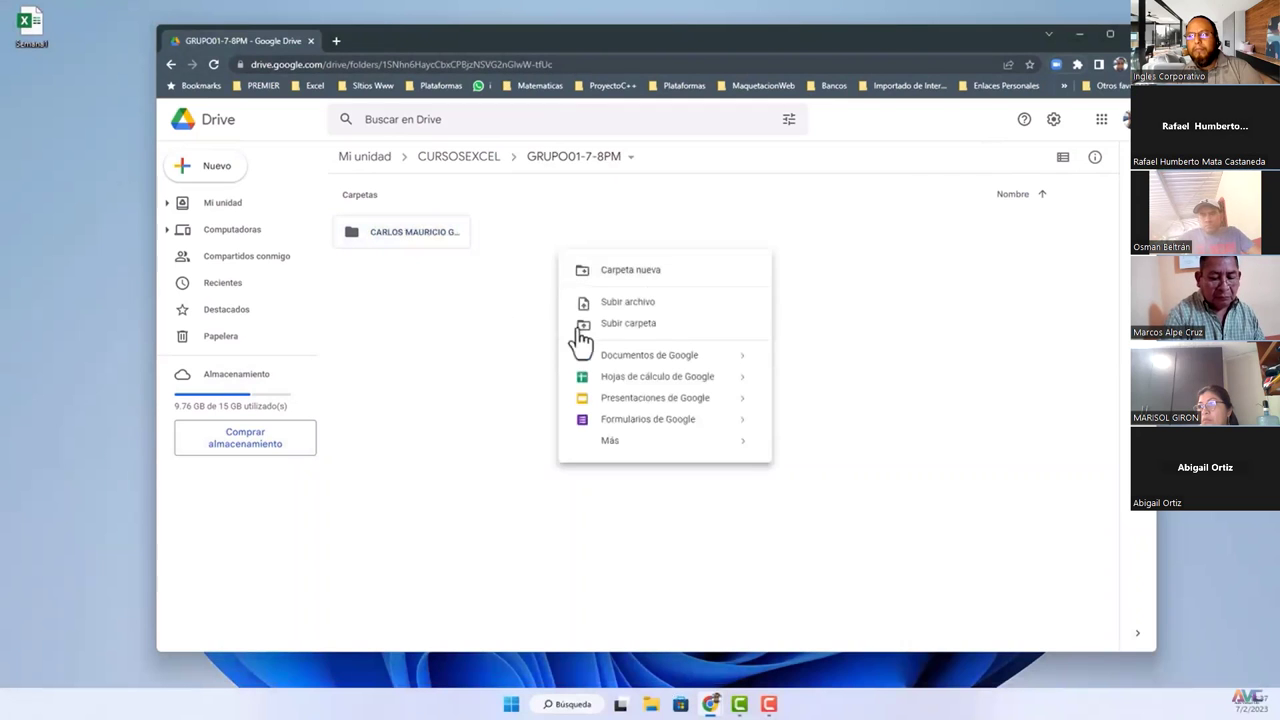
pyautogui.click(221, 174)
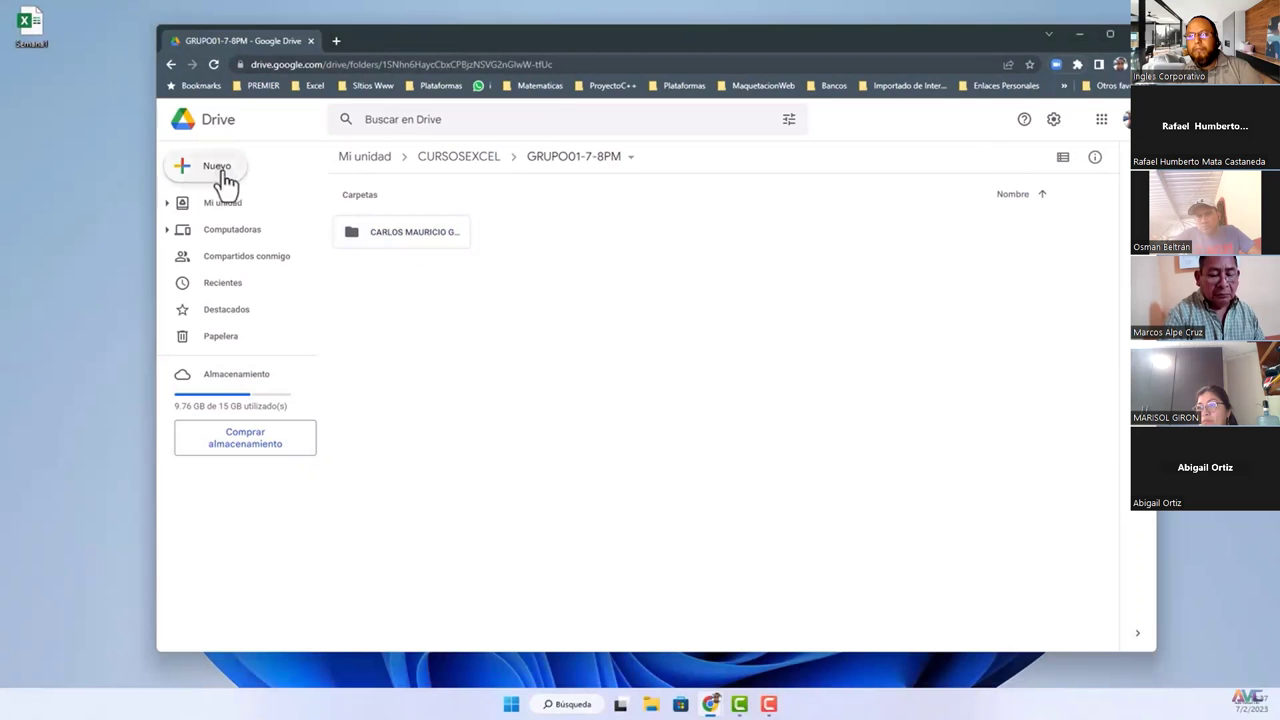
pyautogui.click(227, 180)
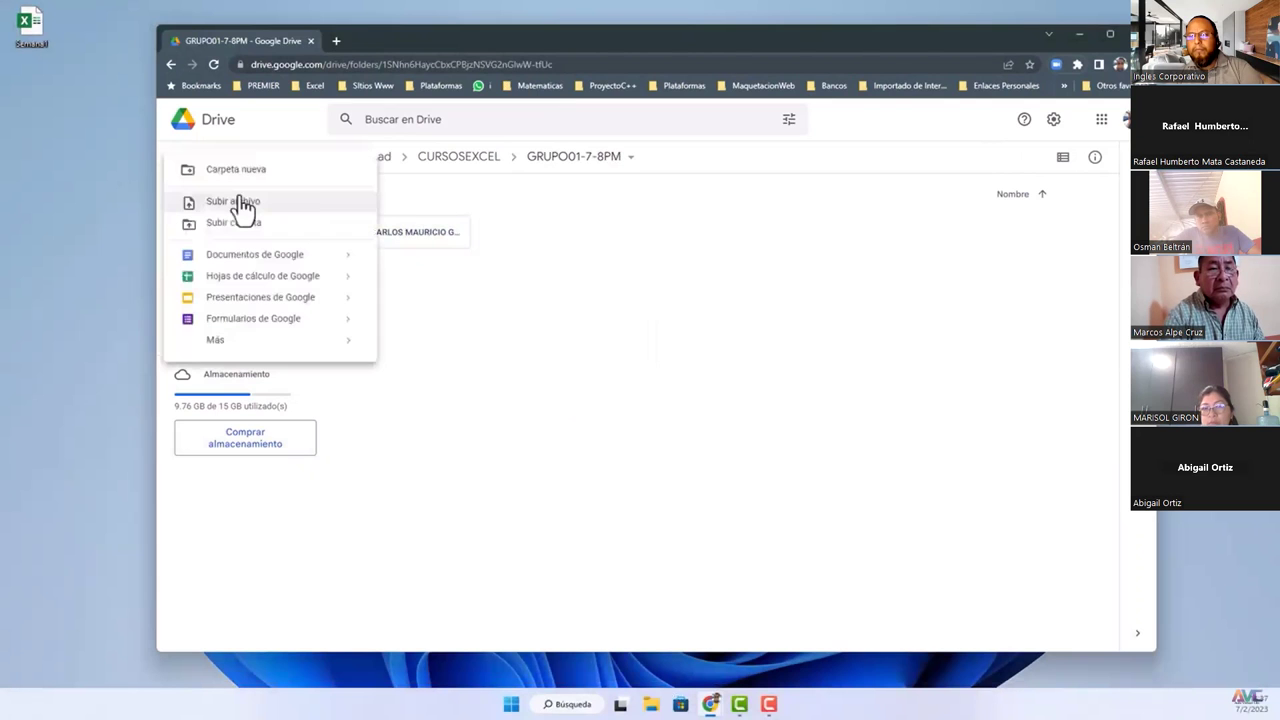
pyautogui.click(236, 170)
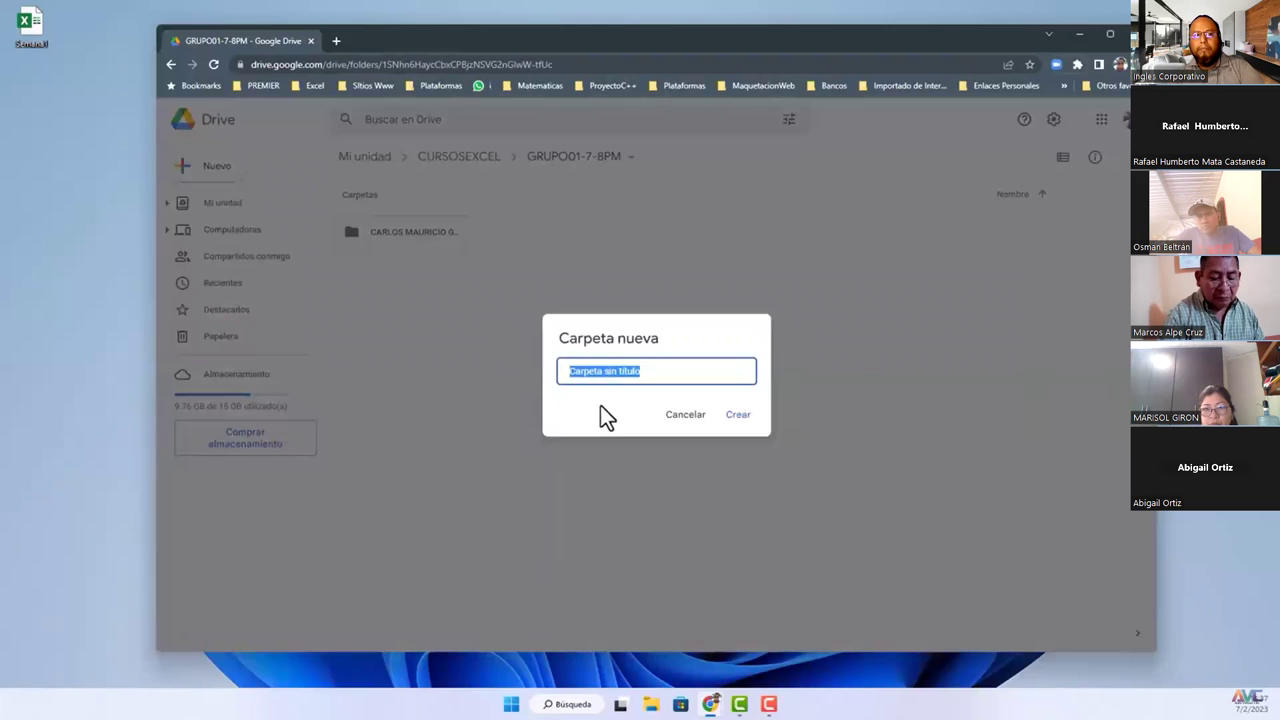
pyautogui.write('JUAN ANTONIO ')
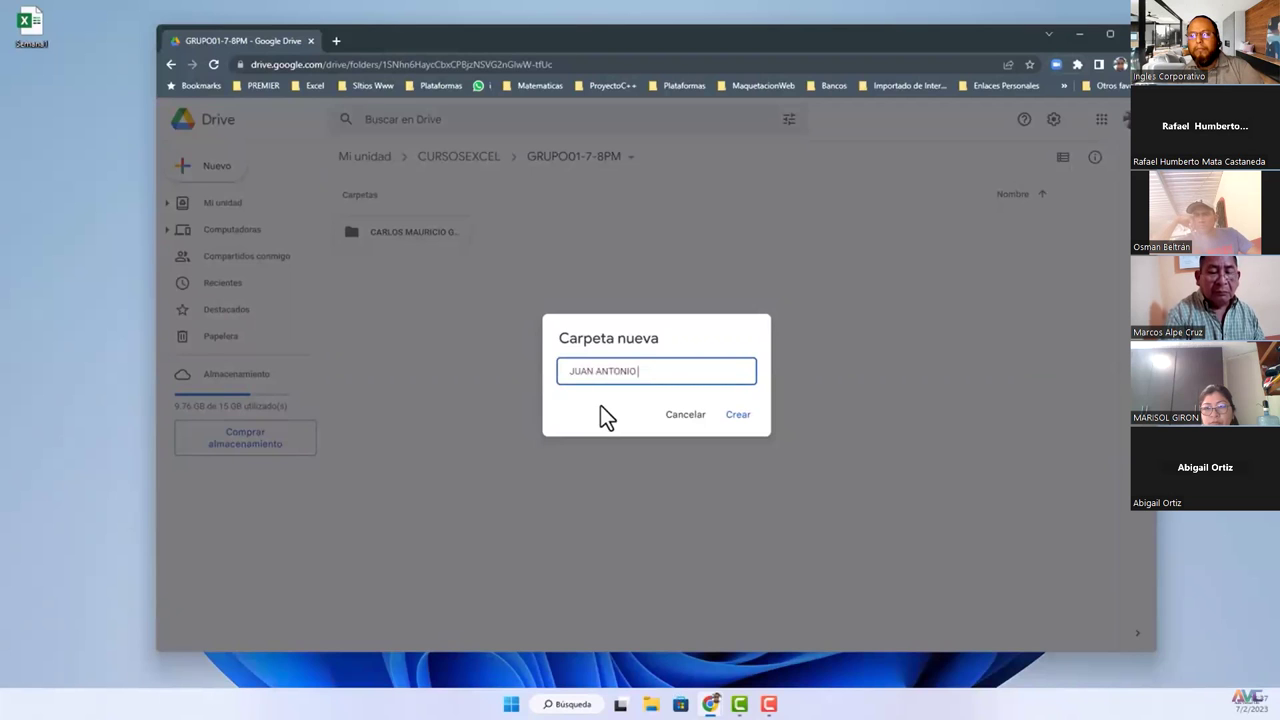
pyautogui.write('PEREZ PER')
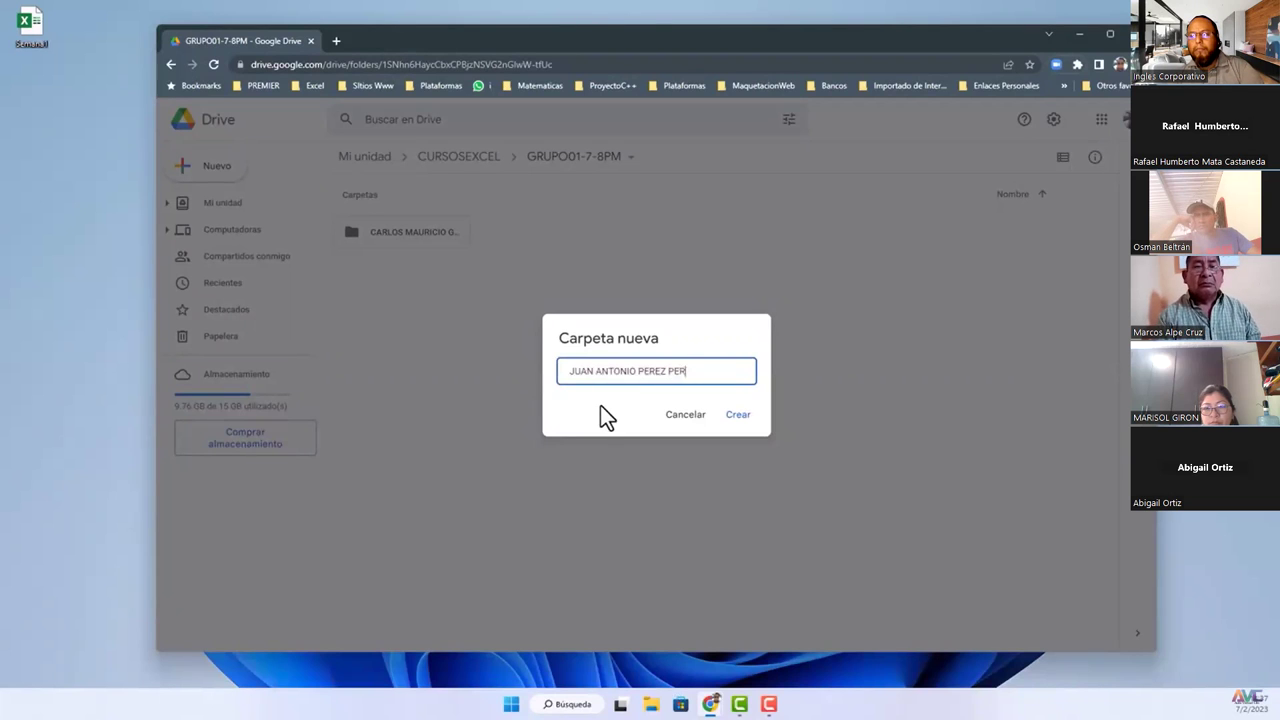
pyautogui.write('EZ')
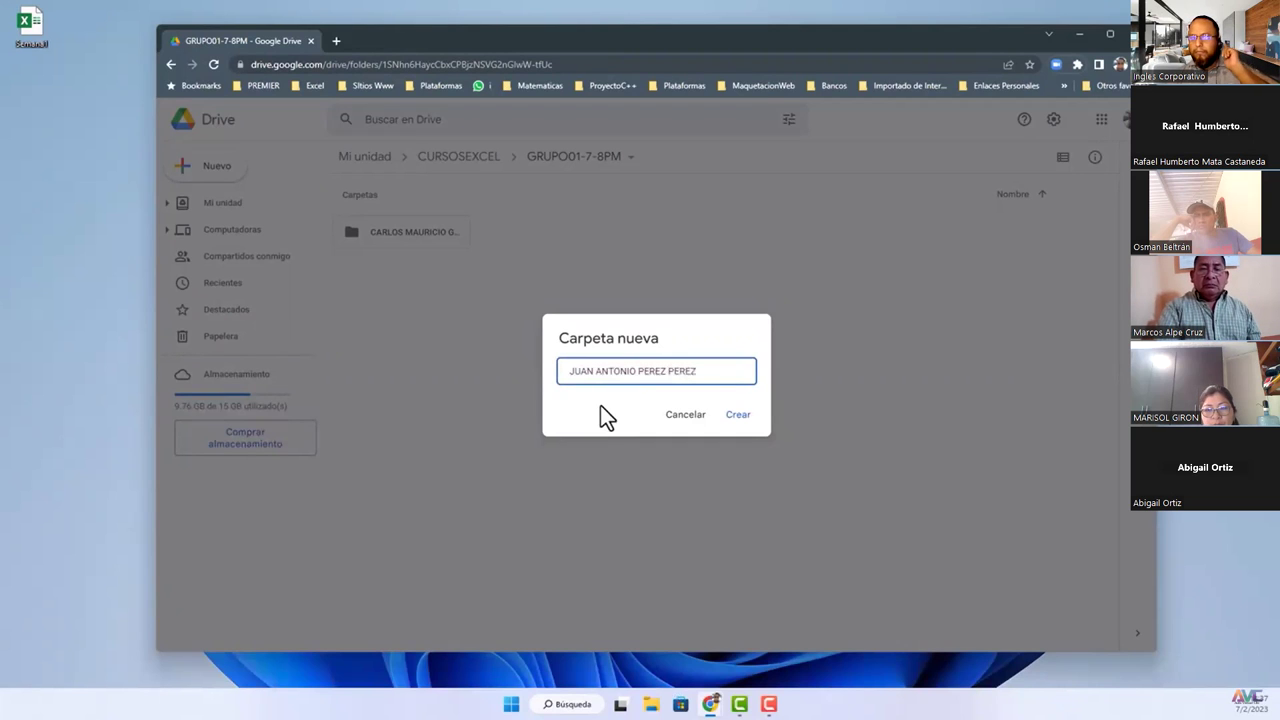
pyautogui.click(731, 424)
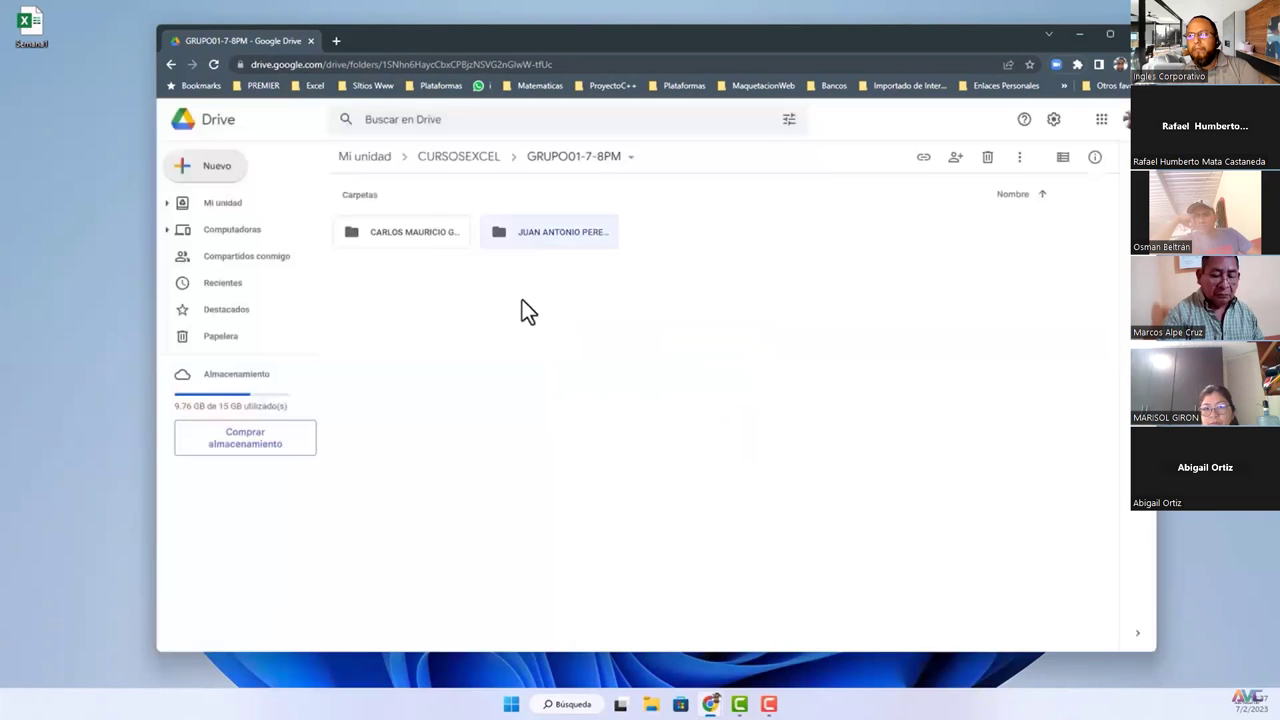
# - Open the new student folder and drag Semana1.xlsx from the desktop into it
pyautogui.doubleClick(548, 235)
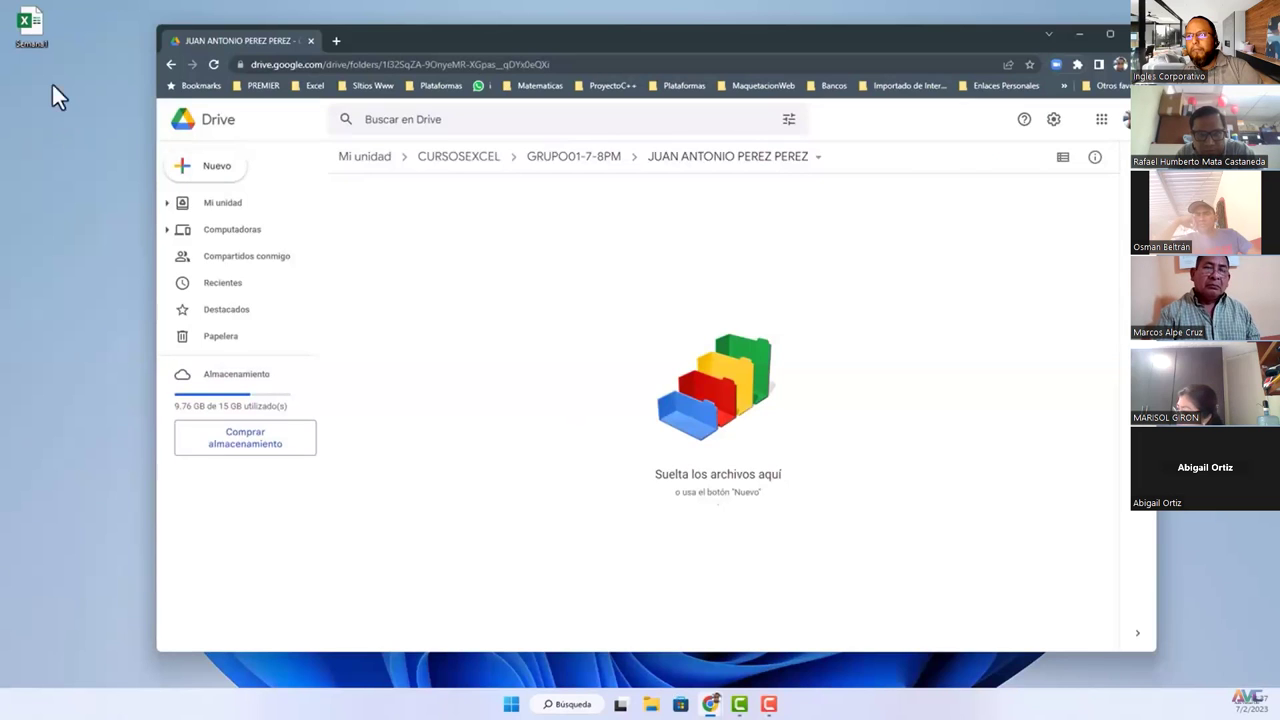
pyautogui.click(28, 33)
pyautogui.moveTo(28, 31)
pyautogui.mouseDown()
pyautogui.moveTo(60, 123)
pyautogui.moveTo(284, 370)
pyautogui.moveTo(537, 328)
pyautogui.moveTo(552, 305)
pyautogui.moveTo(543, 294)
pyautogui.mouseUp()
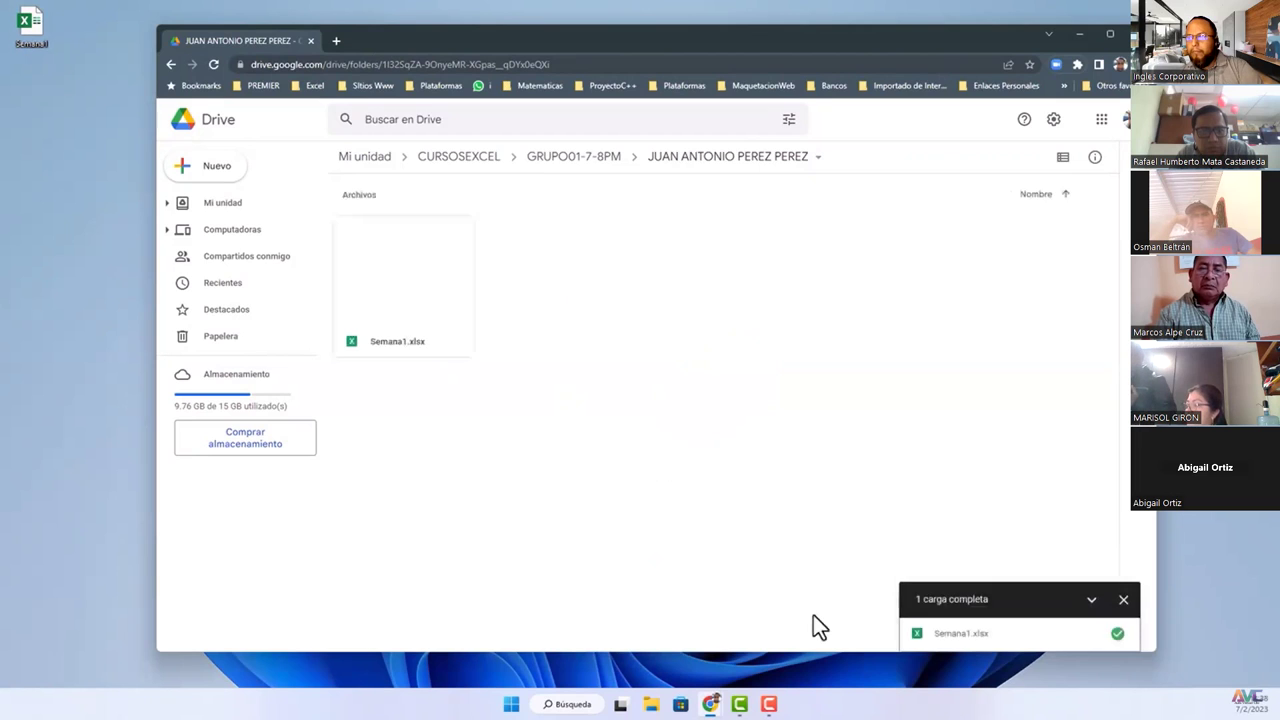
pyautogui.moveTo(1043, 651)
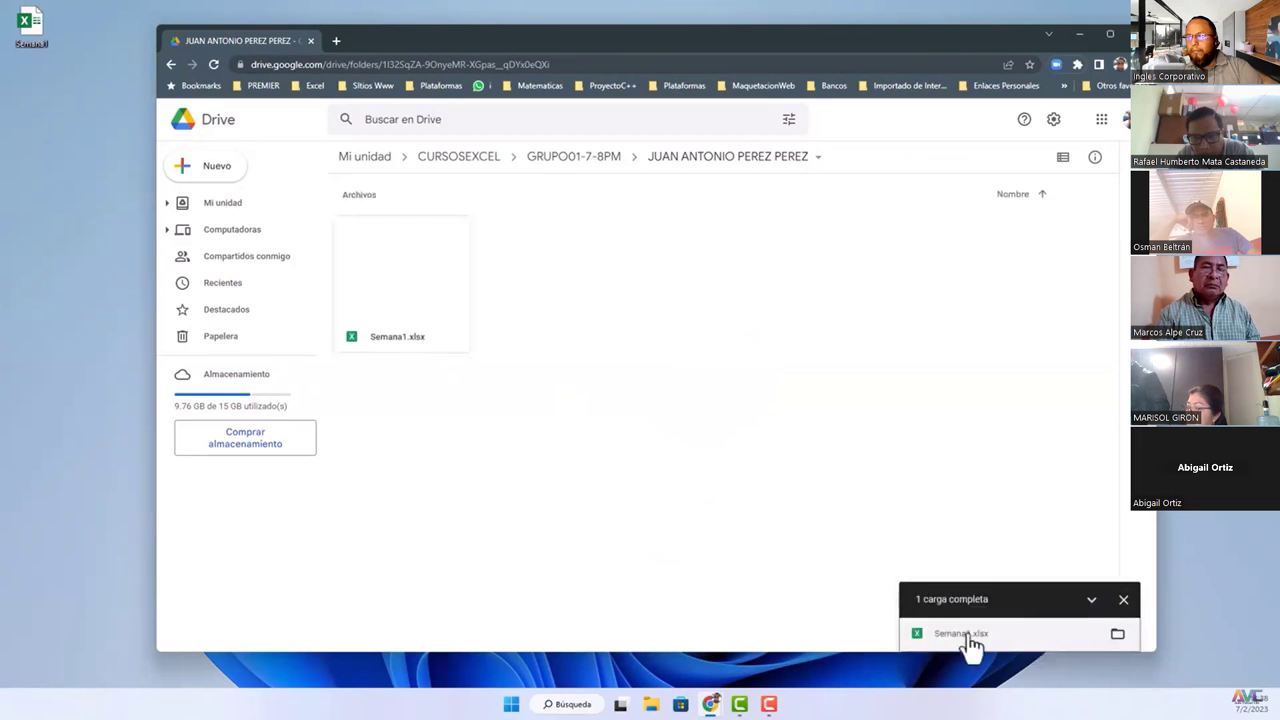
pyautogui.moveTo(1090, 703)
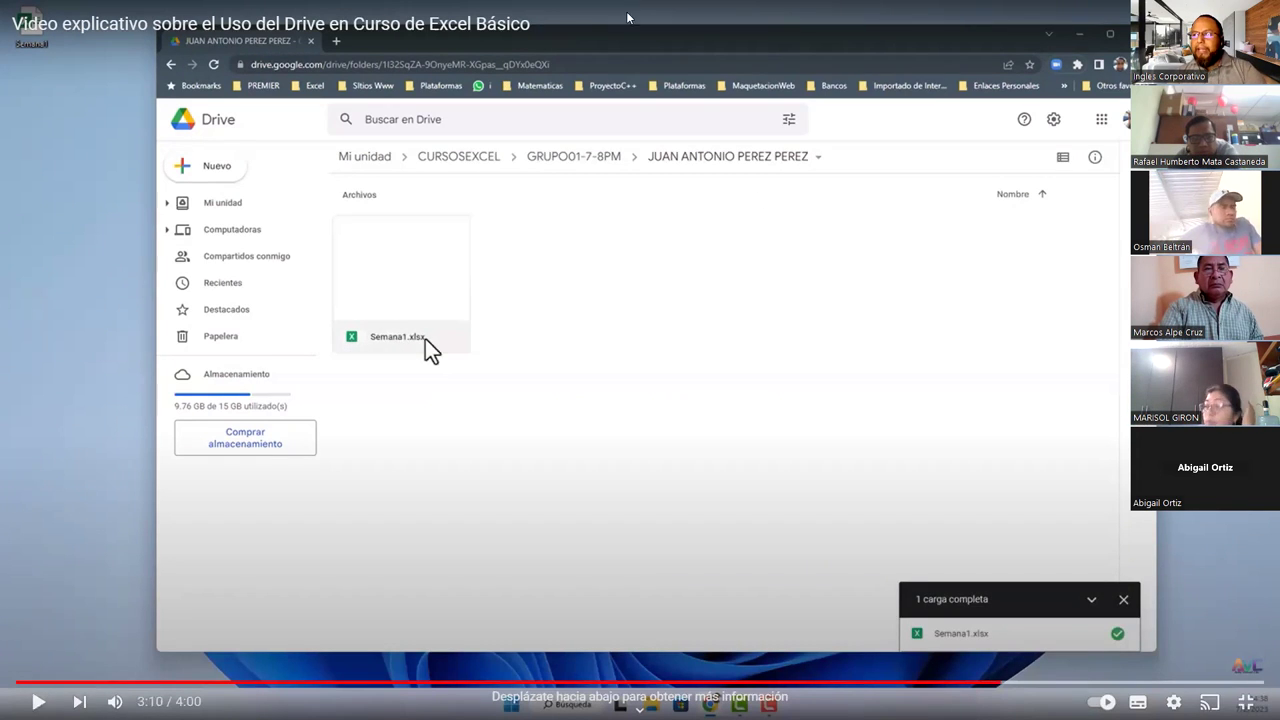
# - Pause the tutorial at 3:10 and leave fullscreen playback
pyautogui.click(637, 52)
pyautogui.press('Escape')
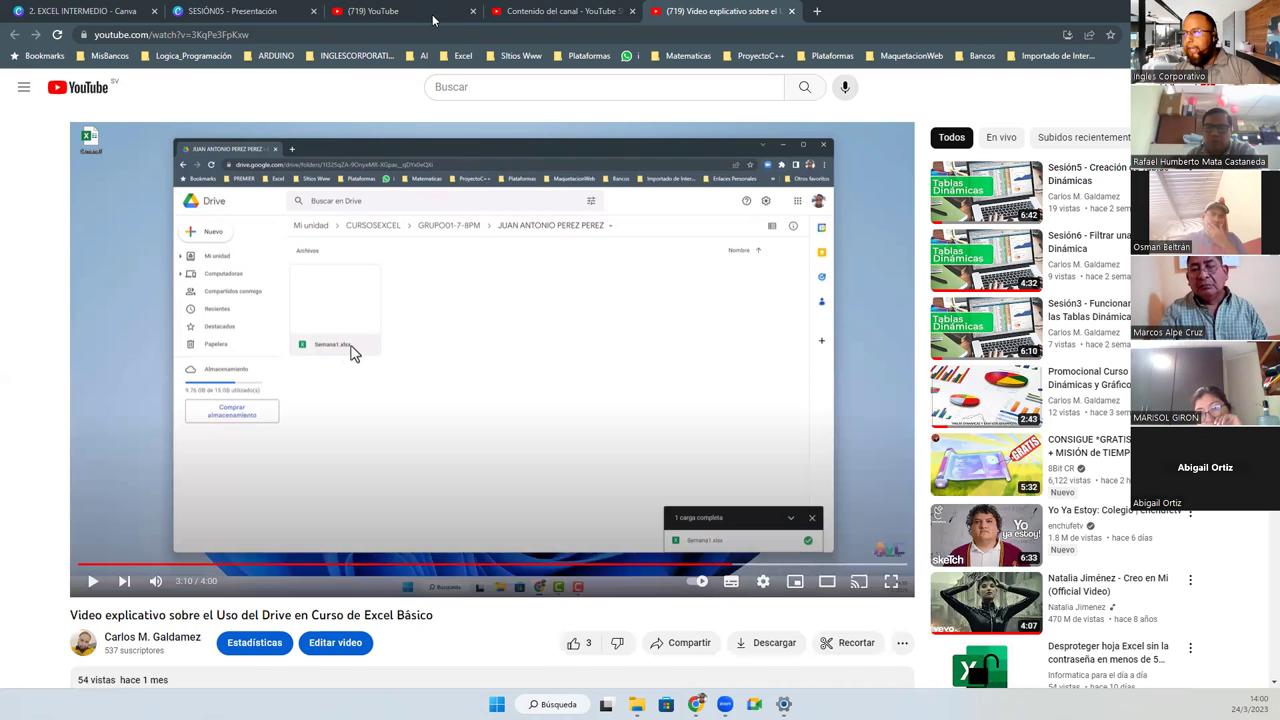
# - Present the SESIÓN05 Canva deck fullscreen and advance one slide
pyautogui.click(222, 10)
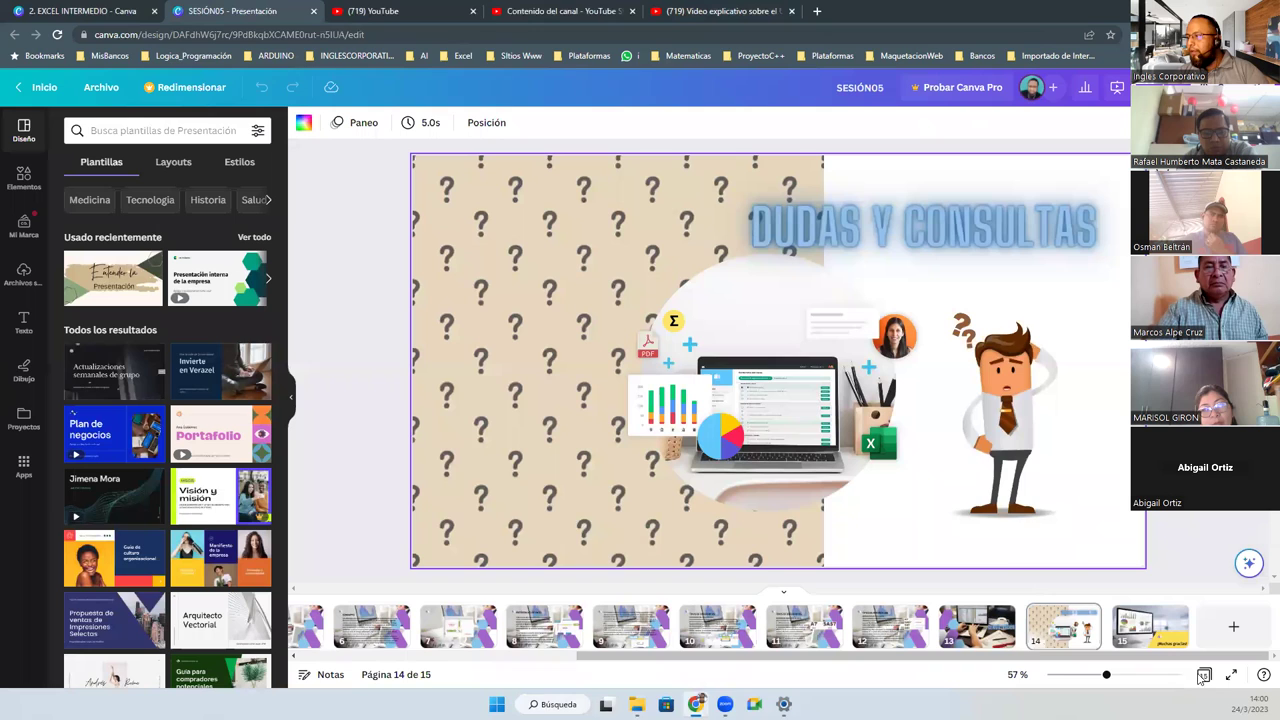
pyautogui.click(1233, 675)
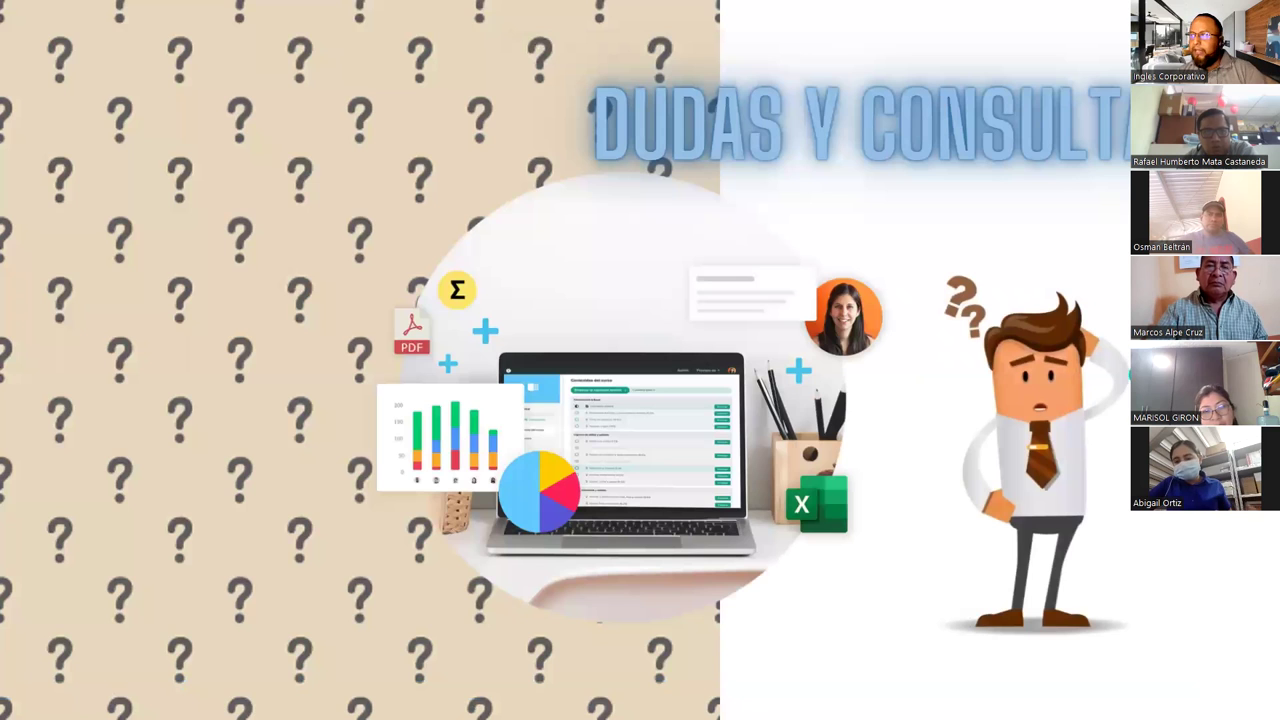
pyautogui.press('Right')
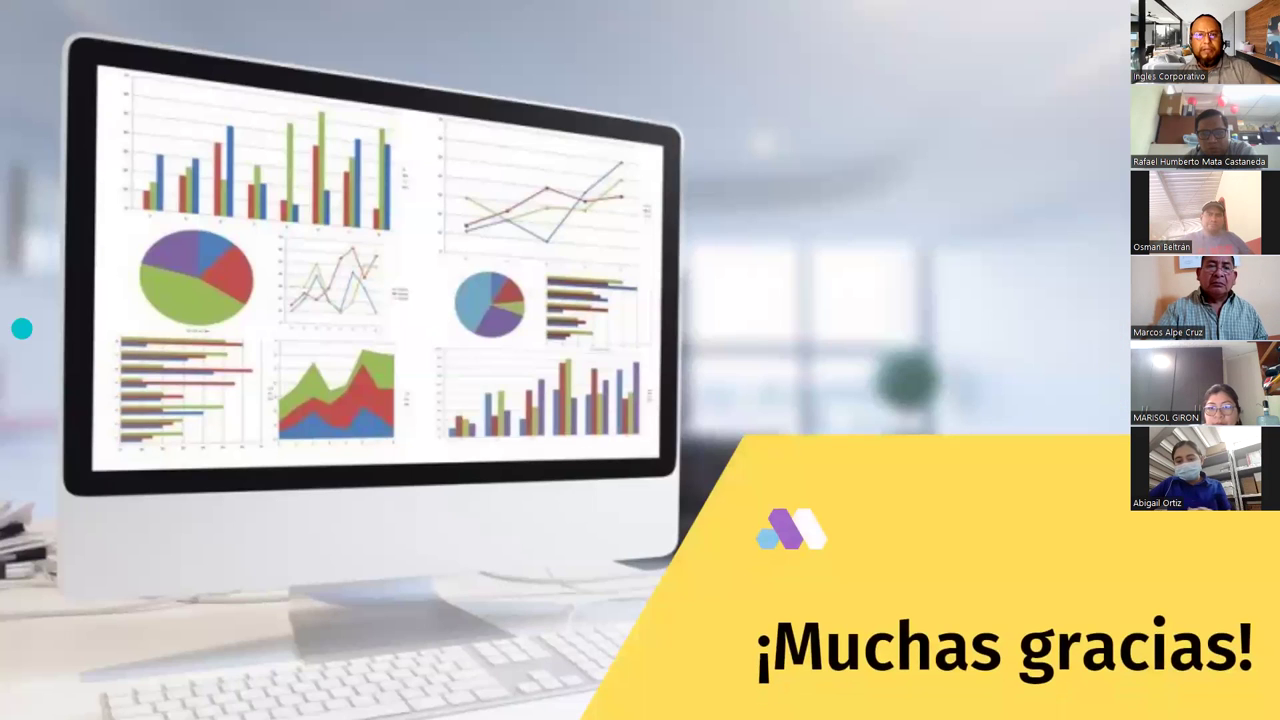